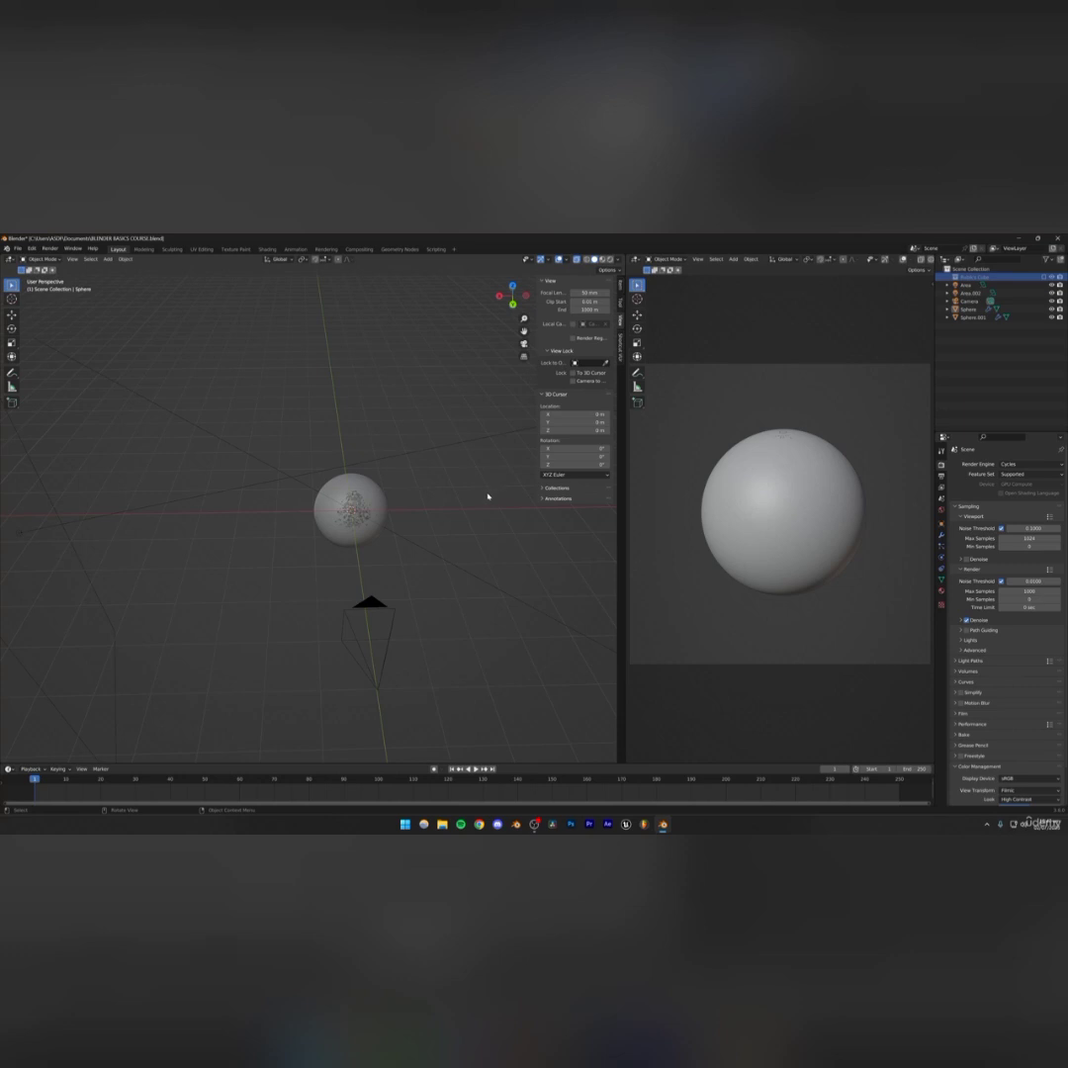
Hide the spheres, area lights and camera in the viewport
click(973, 318)
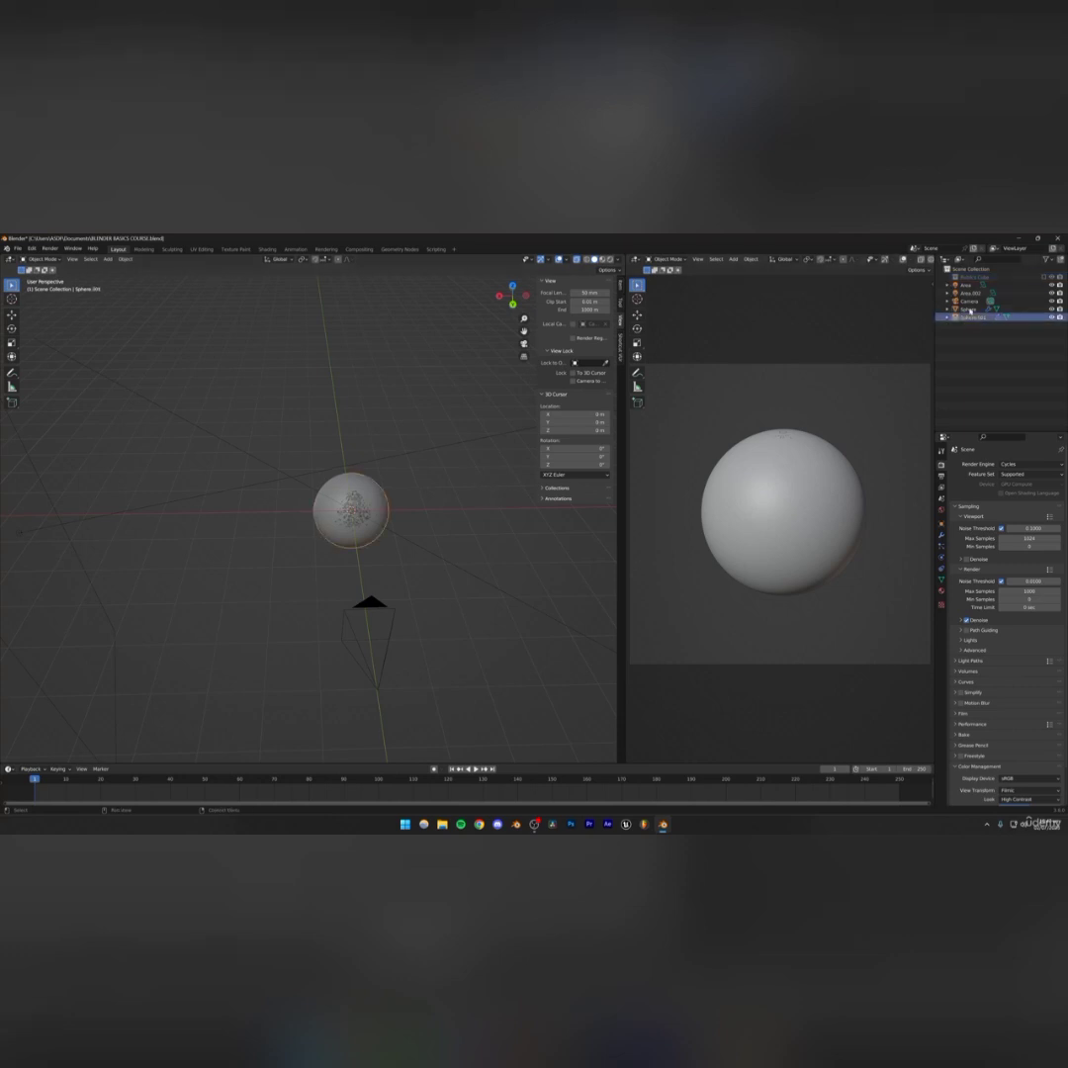
shift+click(966, 289)
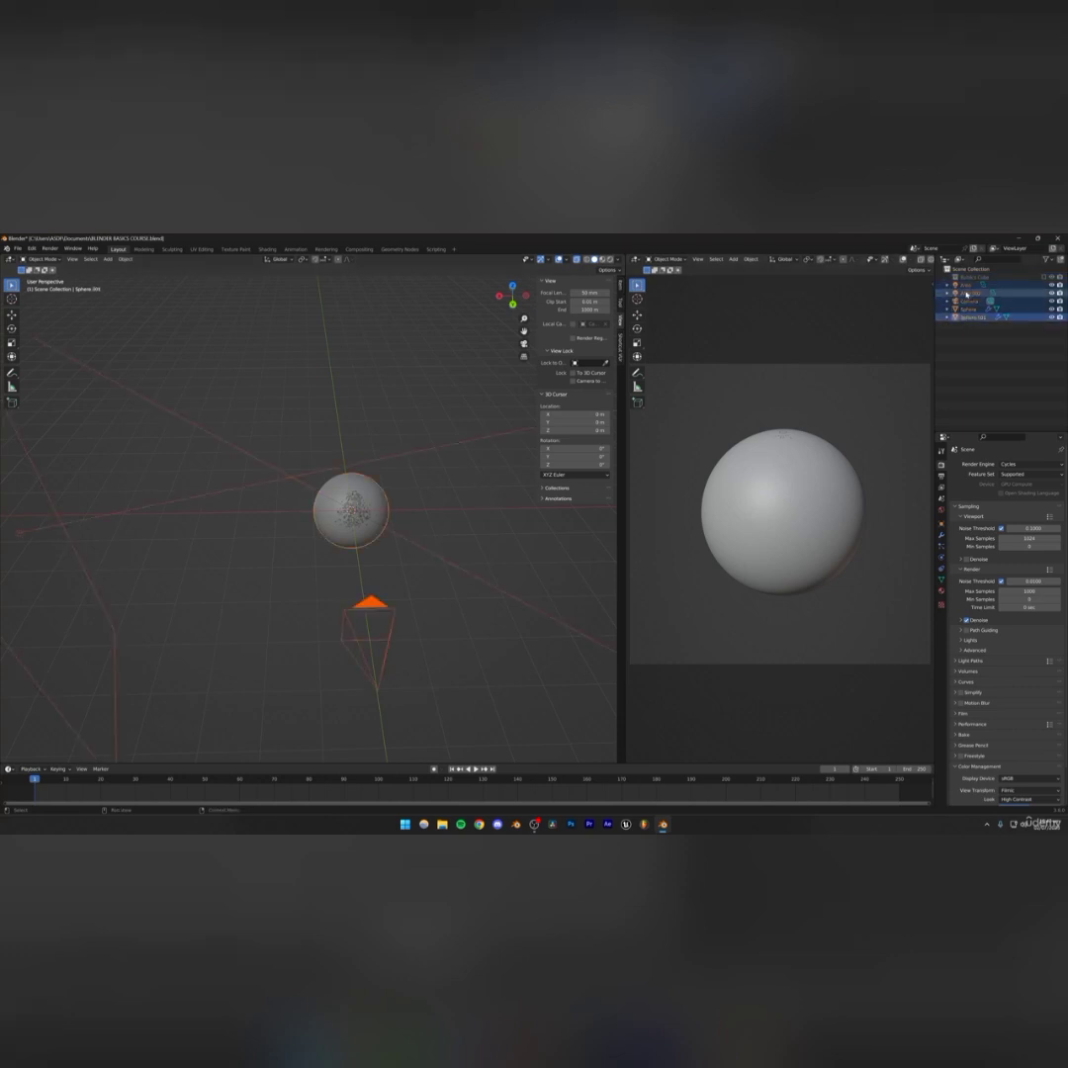
click(1051, 313)
drag(1051, 311, 1054, 286)
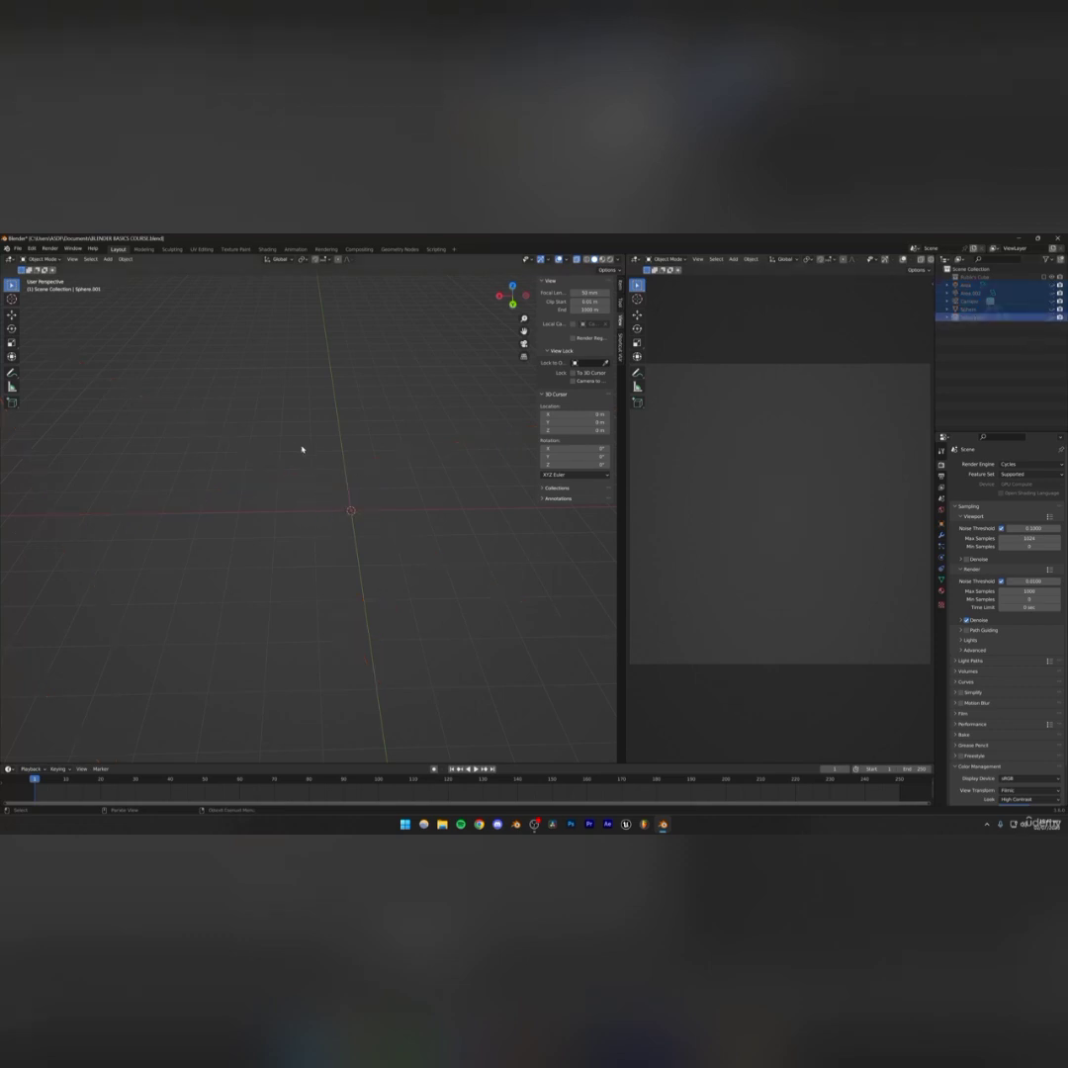
Render the current frame as an image and close the render window
click(50, 248)
click(61, 262)
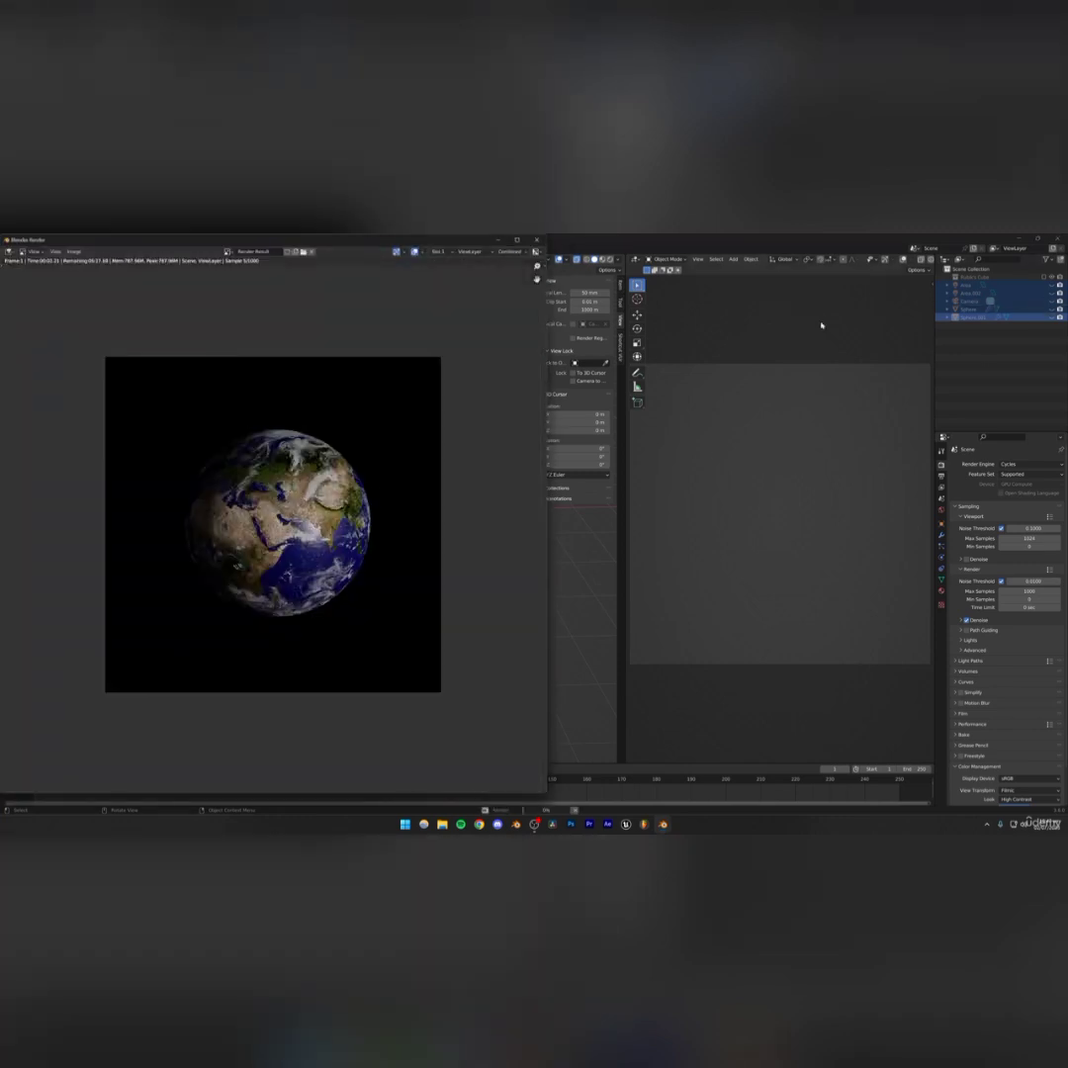
click(536, 239)
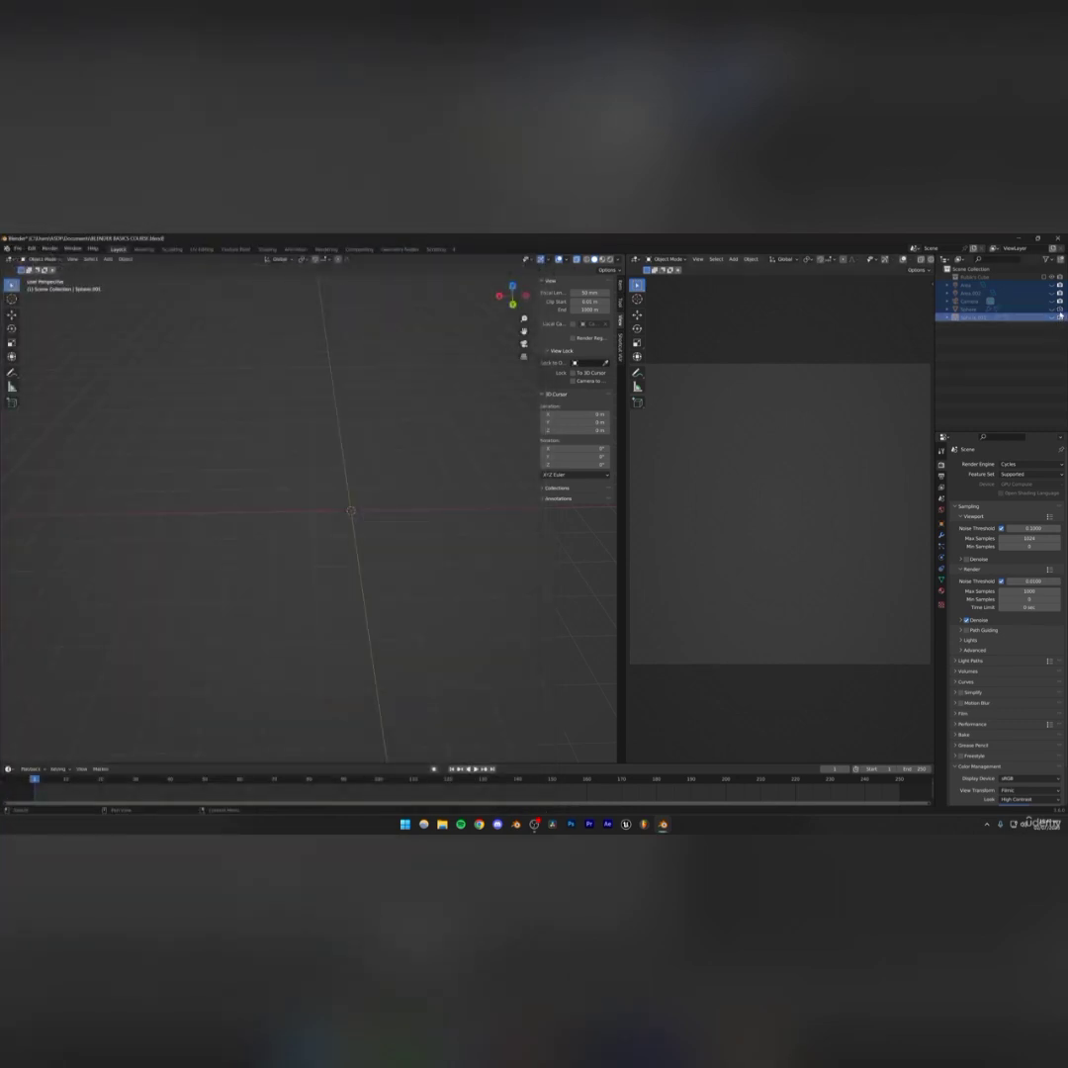
click(50, 248)
click(70, 265)
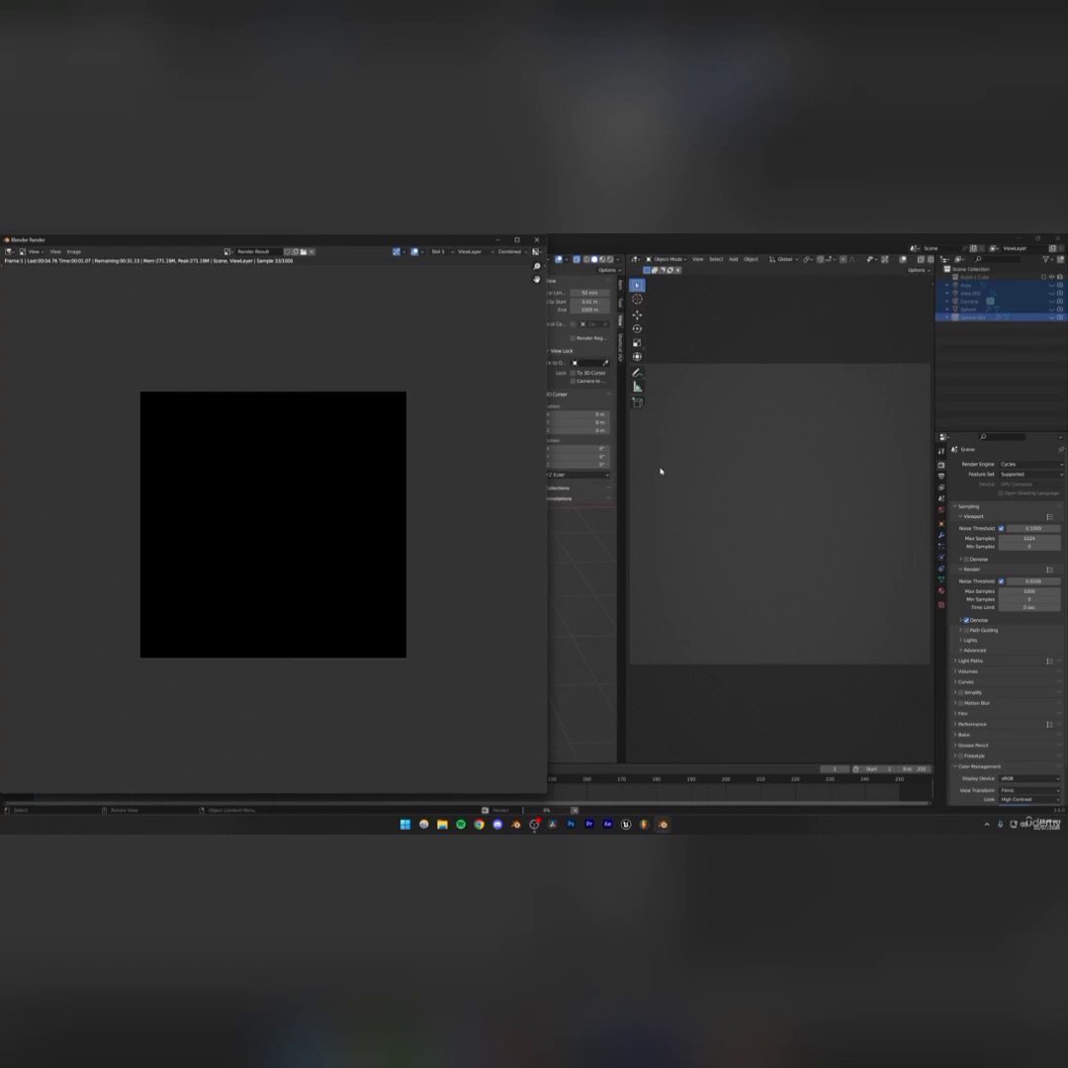
key(Escape)
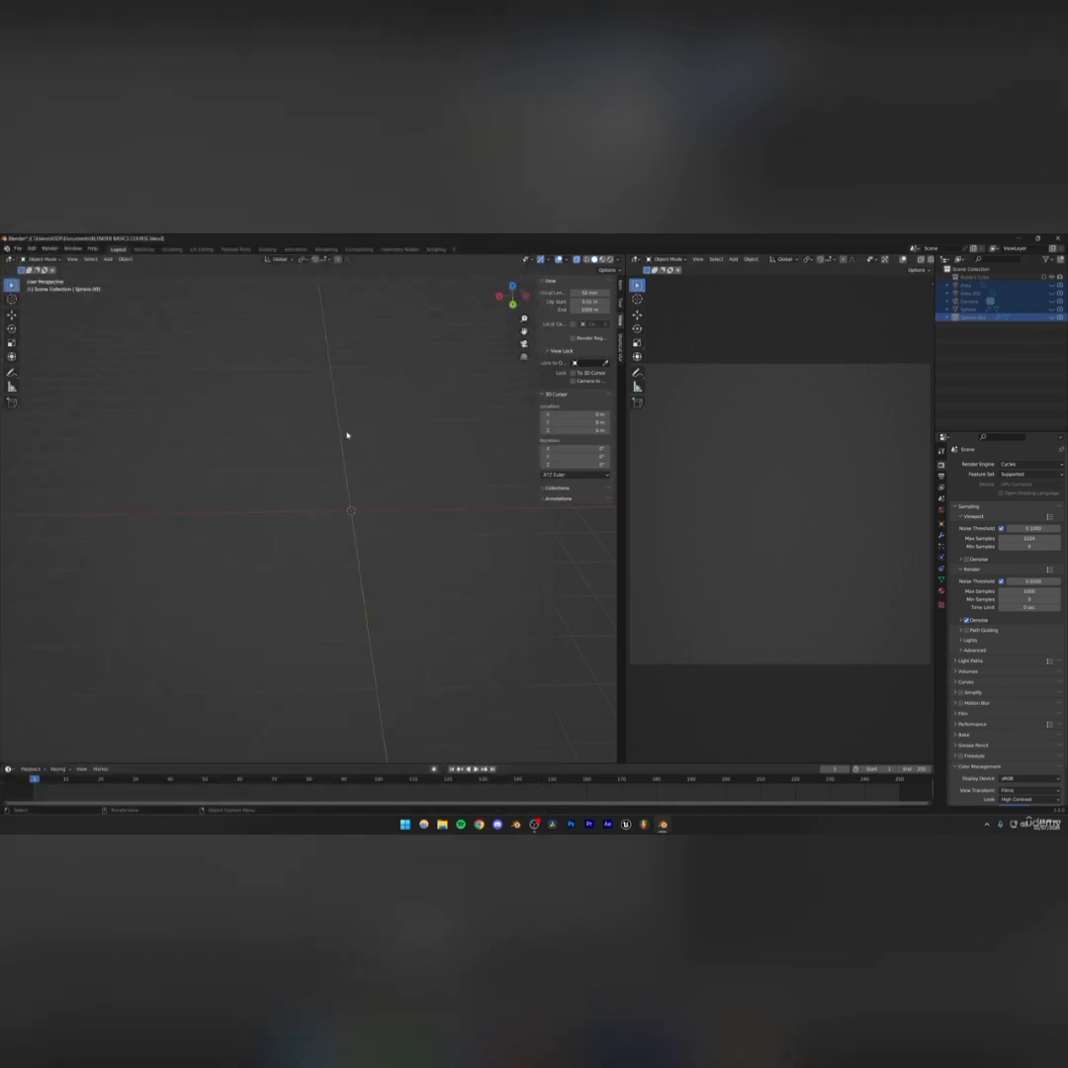
Save the file and make the Rubik's Cube visible in the viewport
key(ctrl+s)
middle_drag(366, 459, 312, 527)
ctrl+click(982, 286)
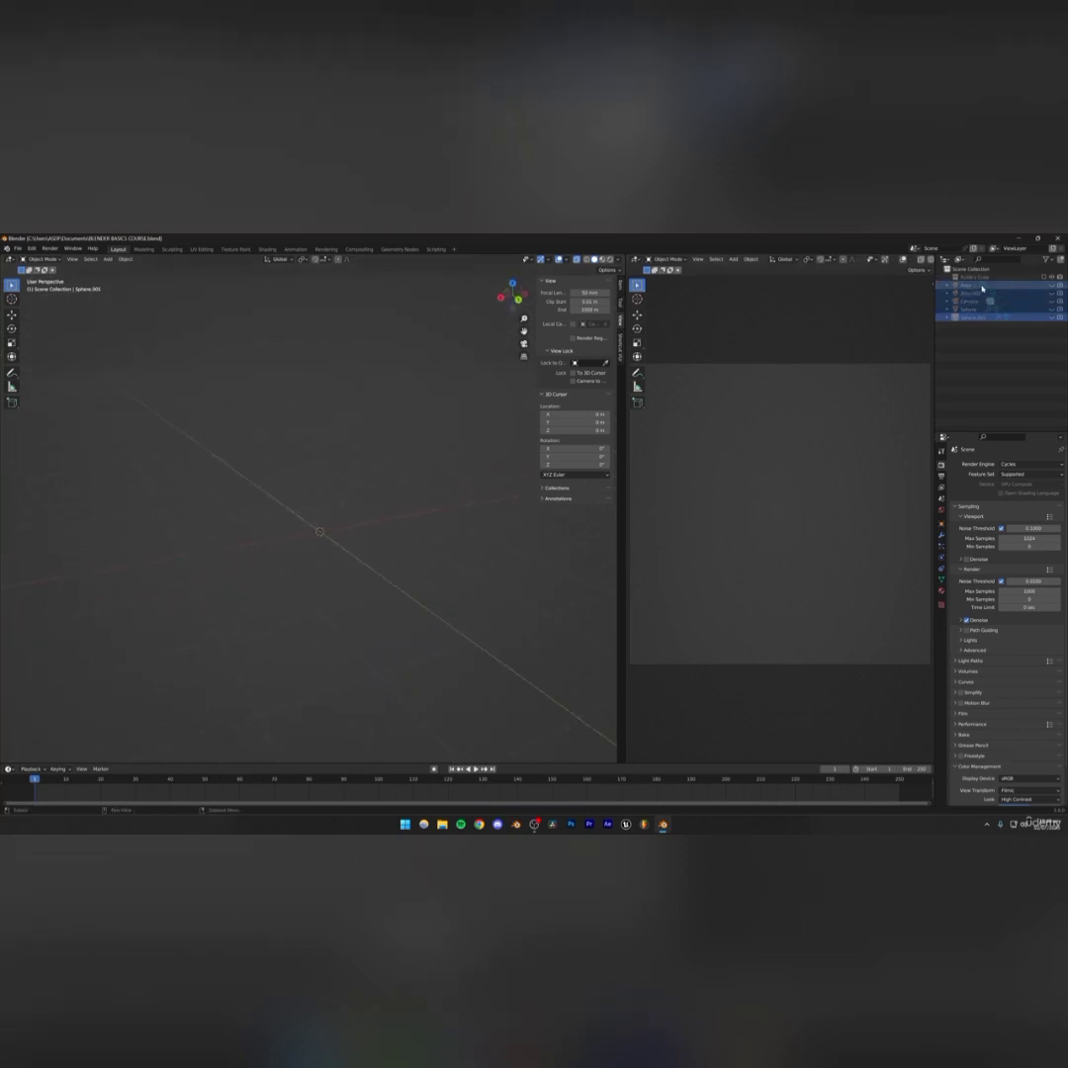
click(1044, 278)
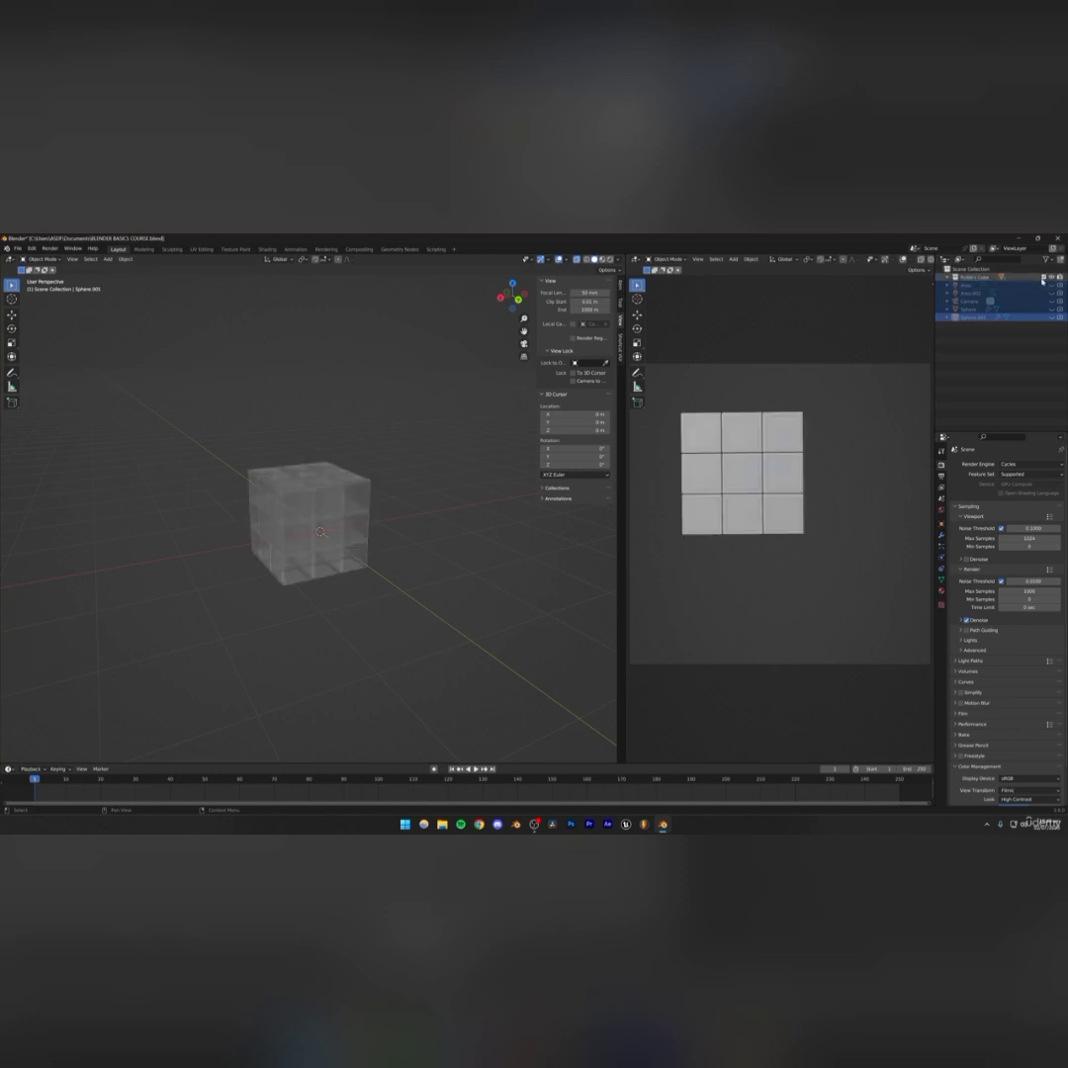
Save the blend file
middle_drag(396, 557, 383, 548)
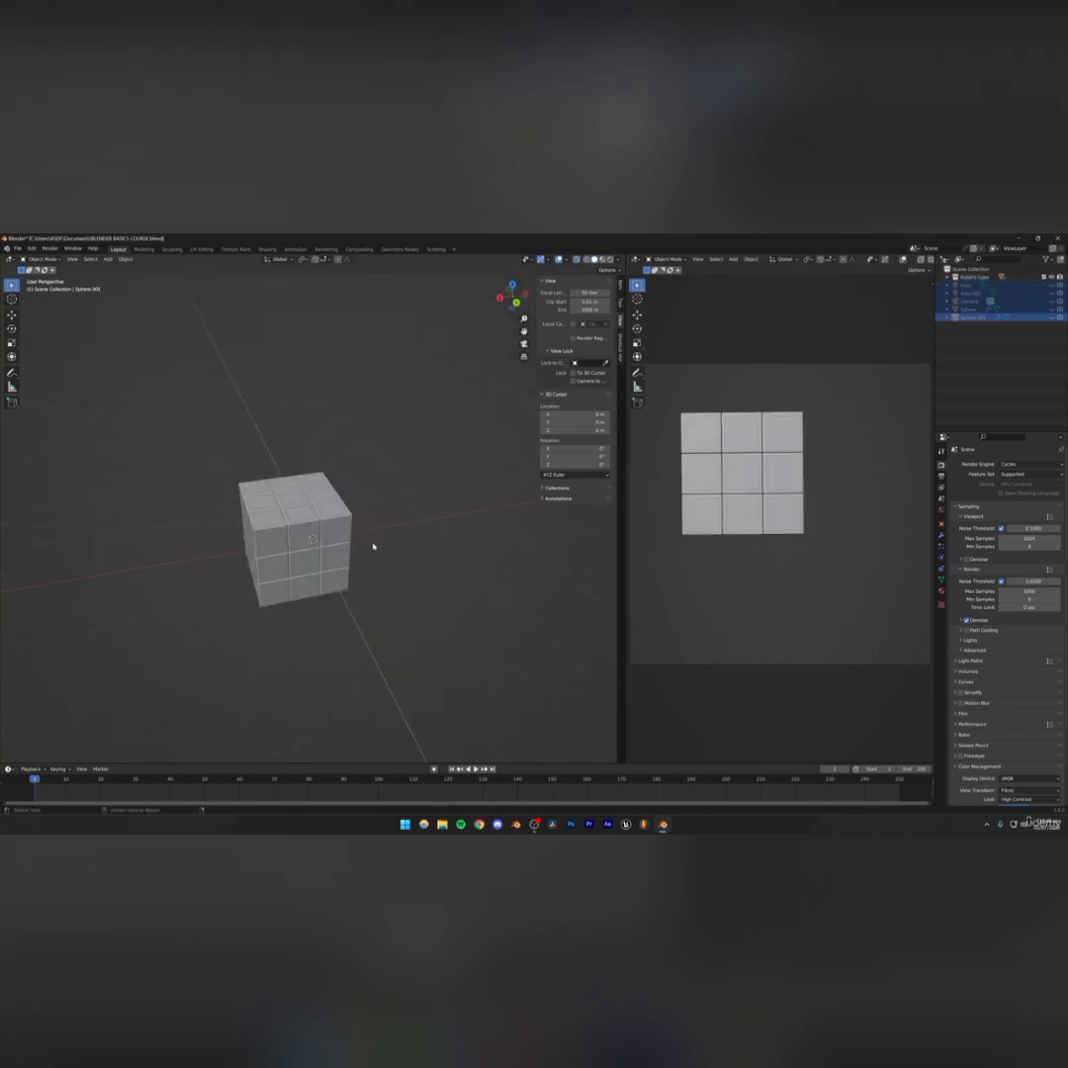
click(621, 344)
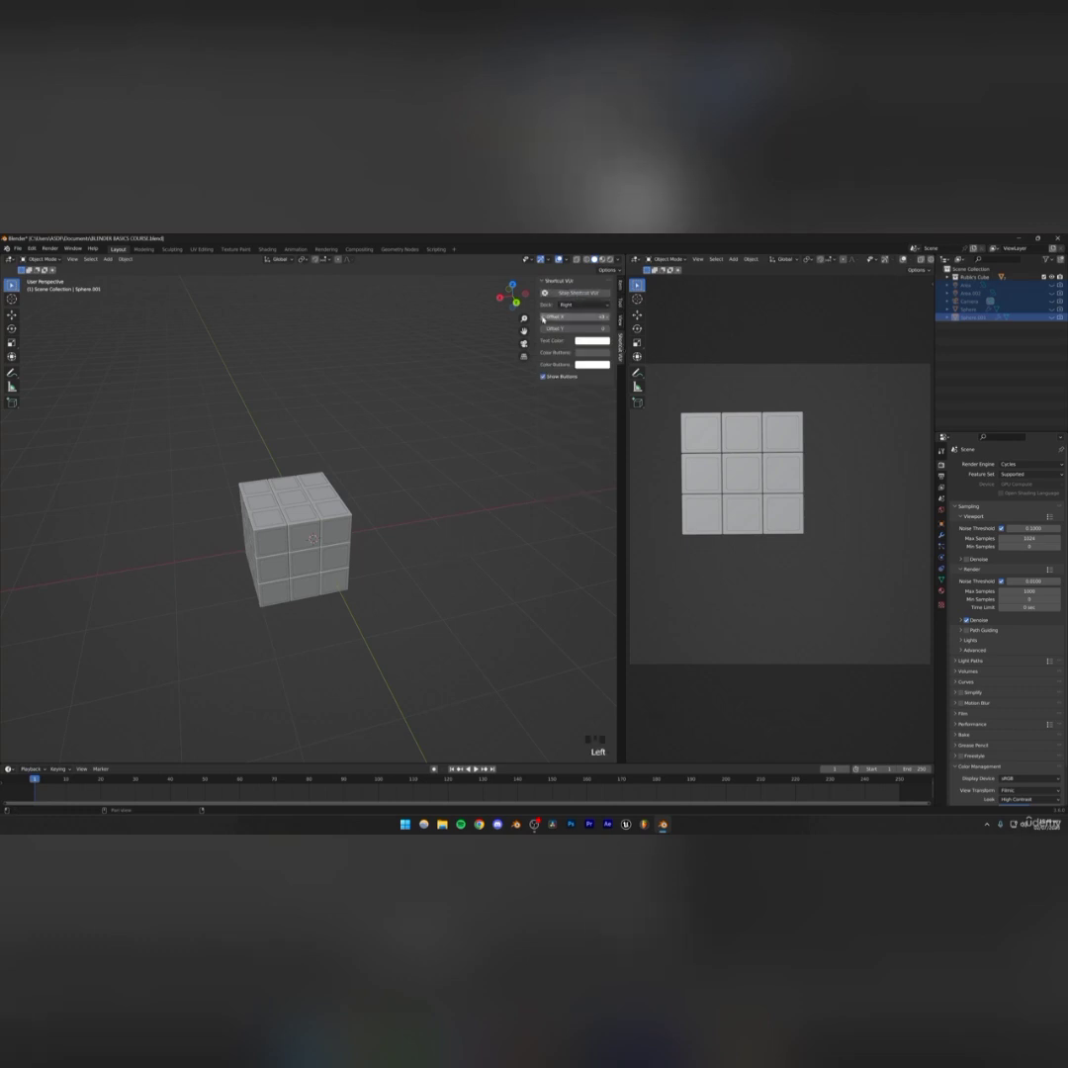
key(n)
shift+middle_drag(407, 560, 552, 711)
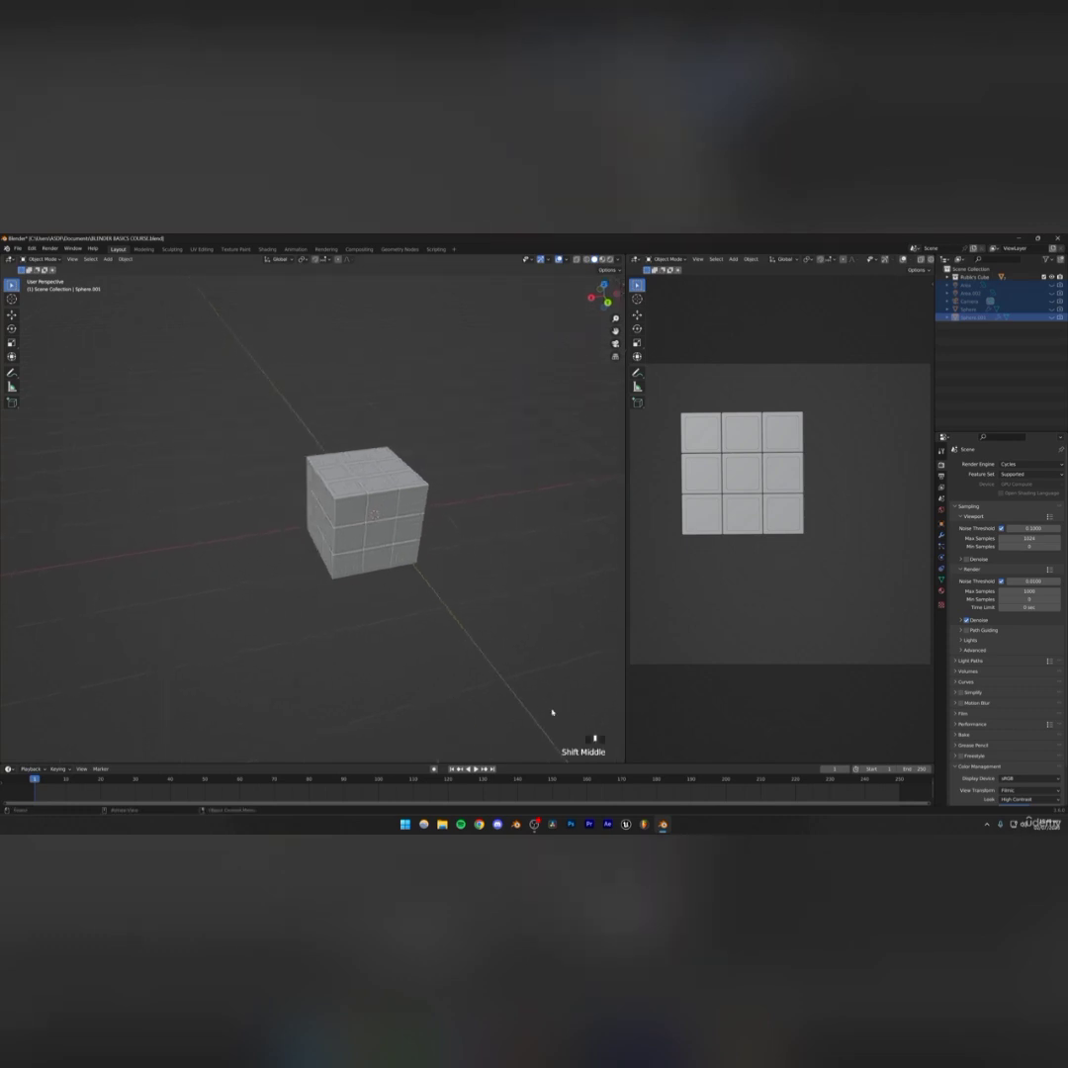
key(ctrl+s)
middle_drag(451, 577, 376, 544)
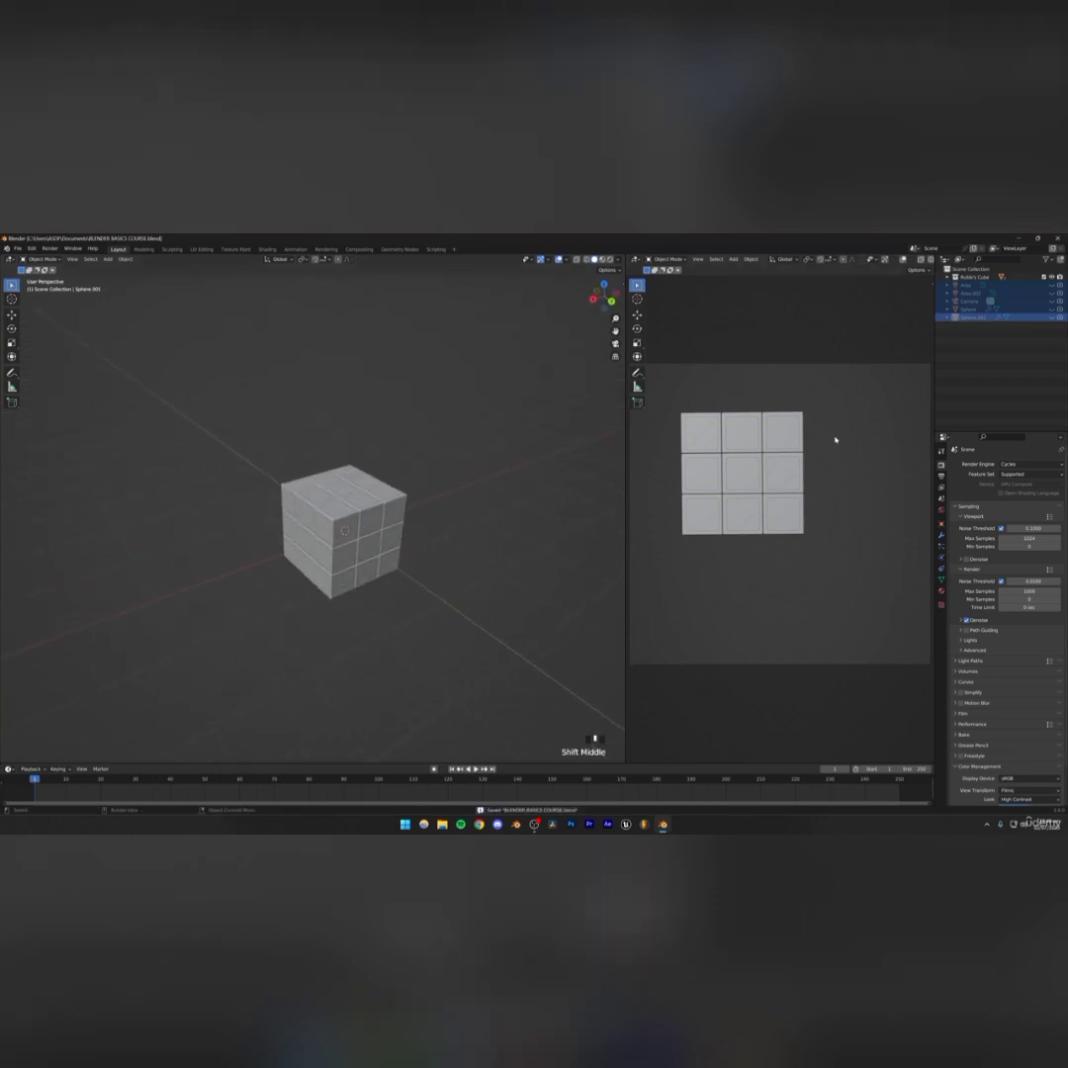
Make the camera visible and select it
click(1001, 355)
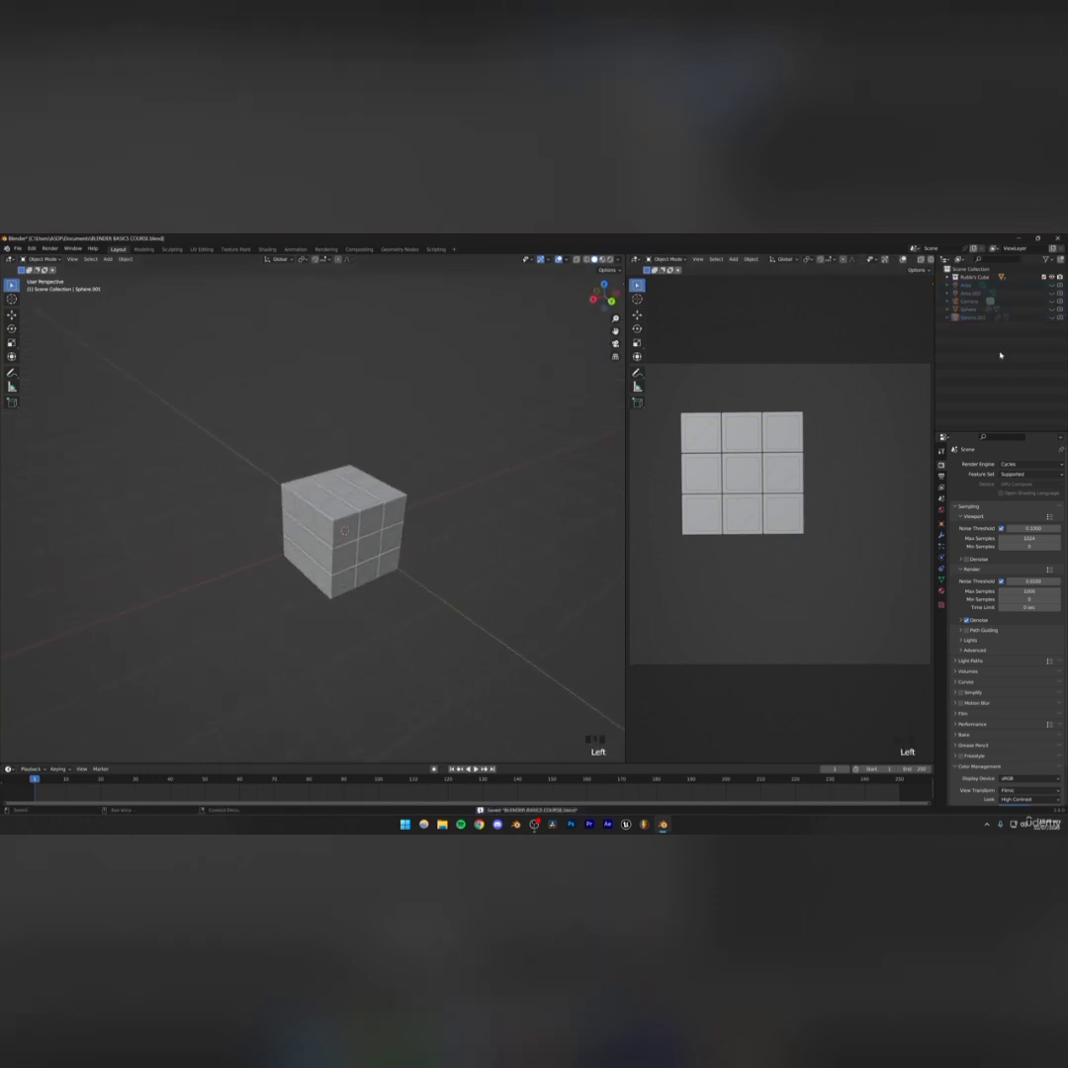
click(1051, 302)
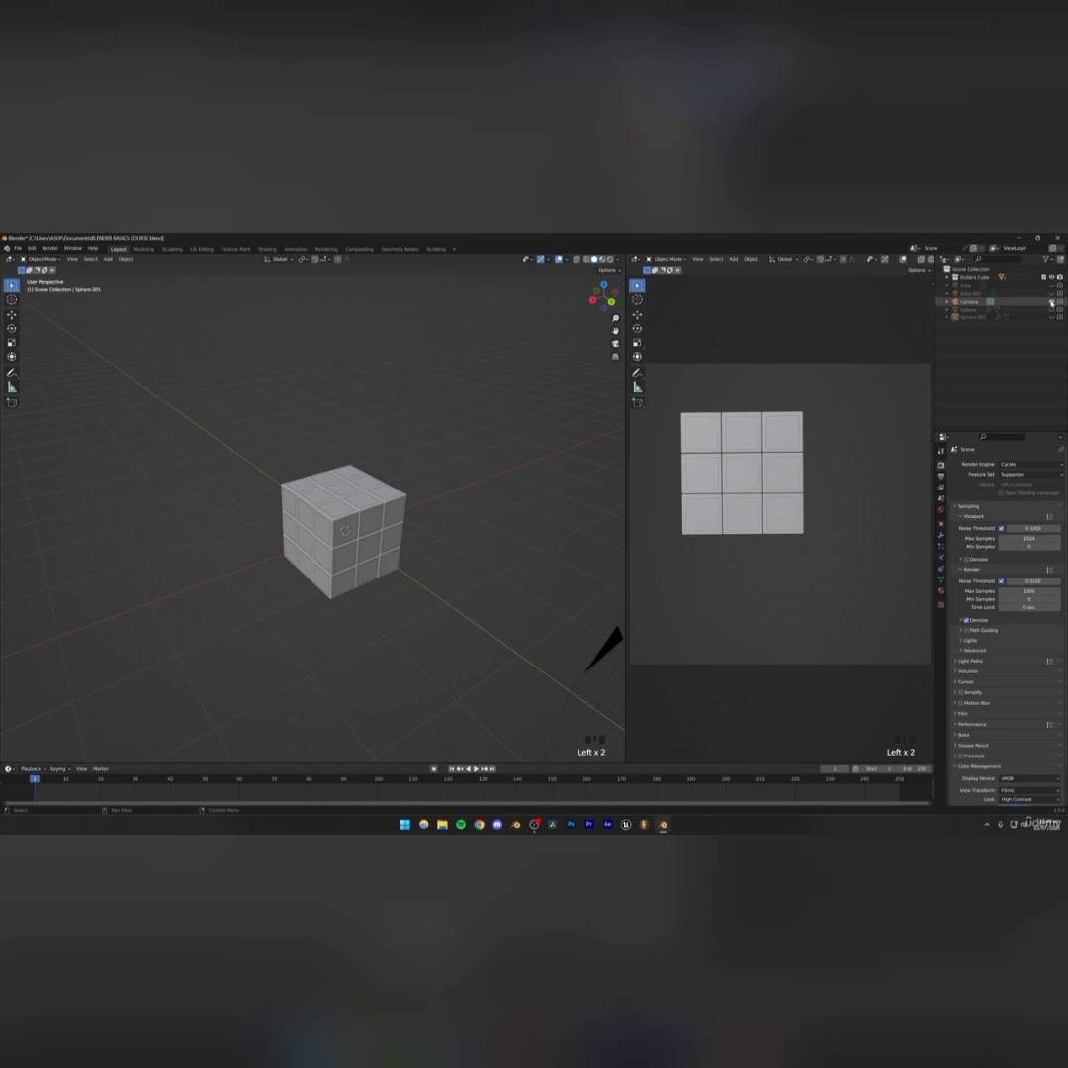
click(970, 302)
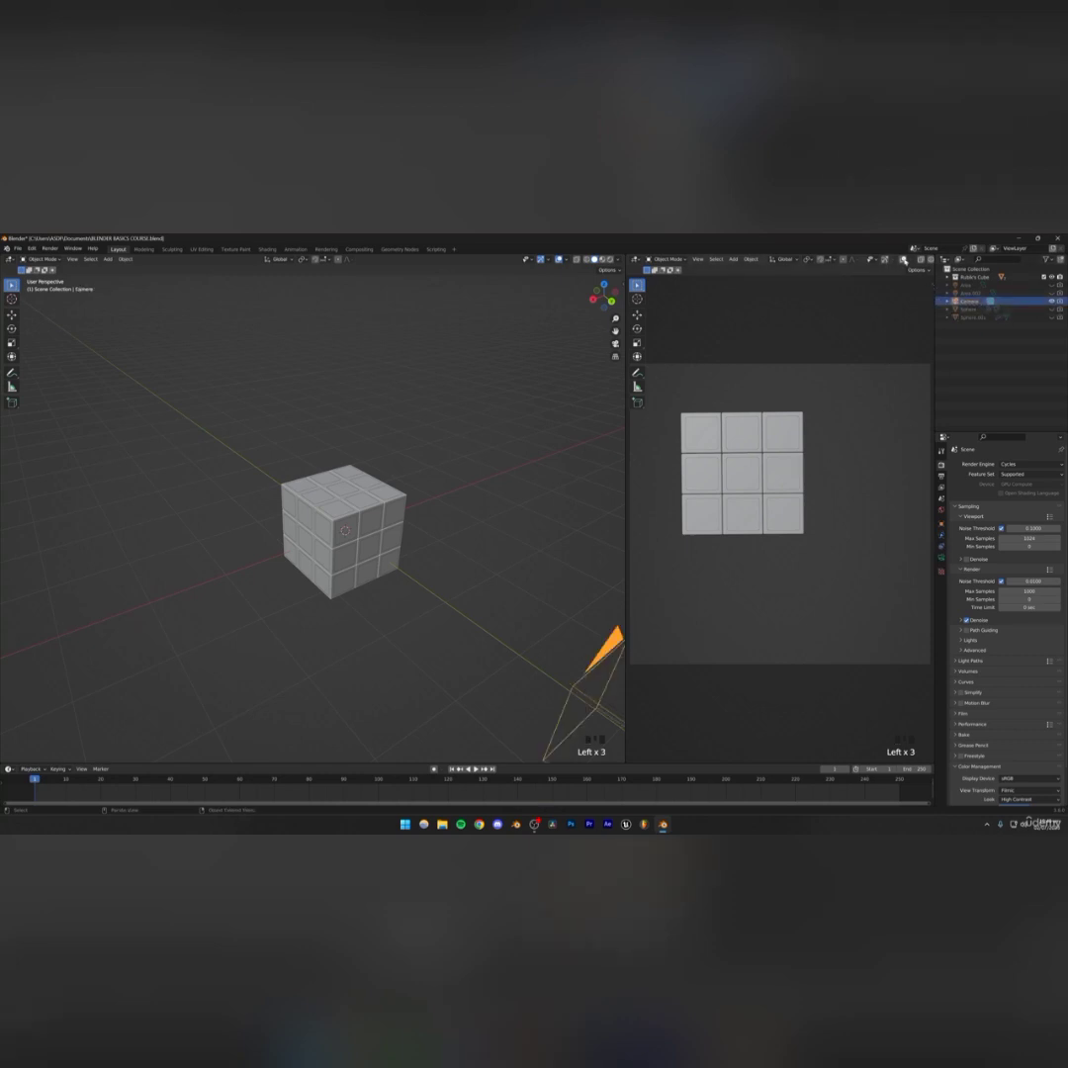
Show the active camera view in the second viewport and open its view settings
click(903, 261)
click(885, 260)
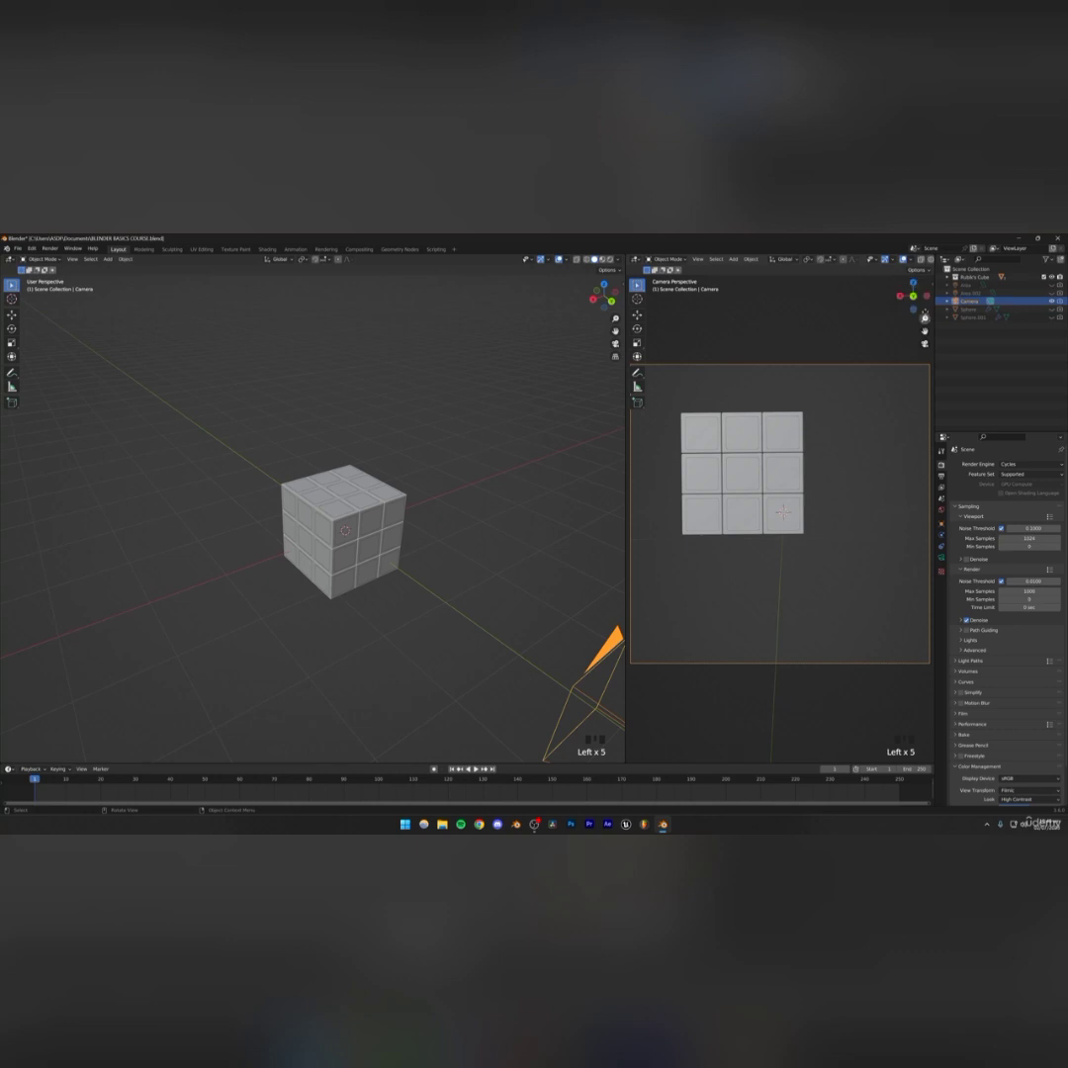
click(931, 284)
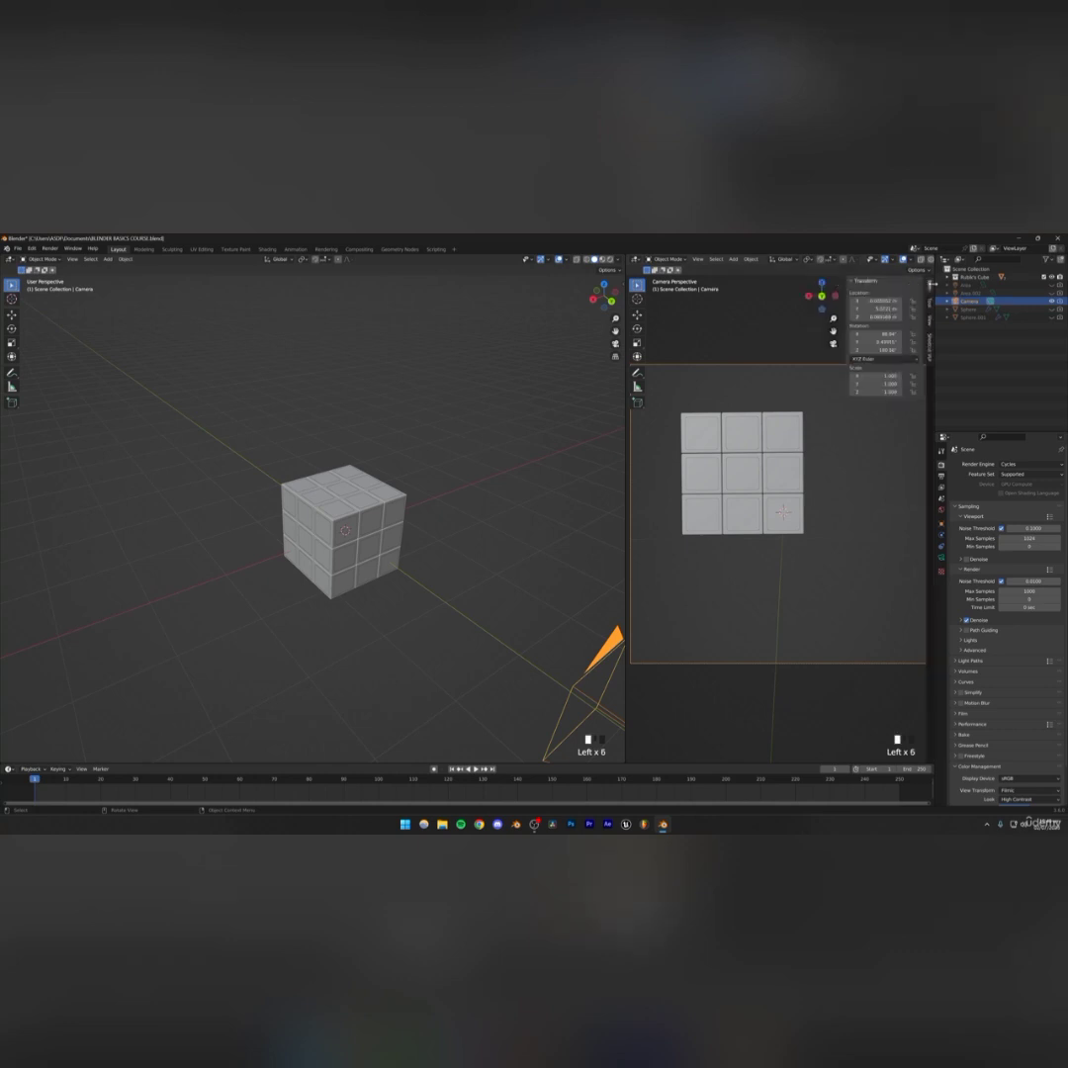
click(931, 319)
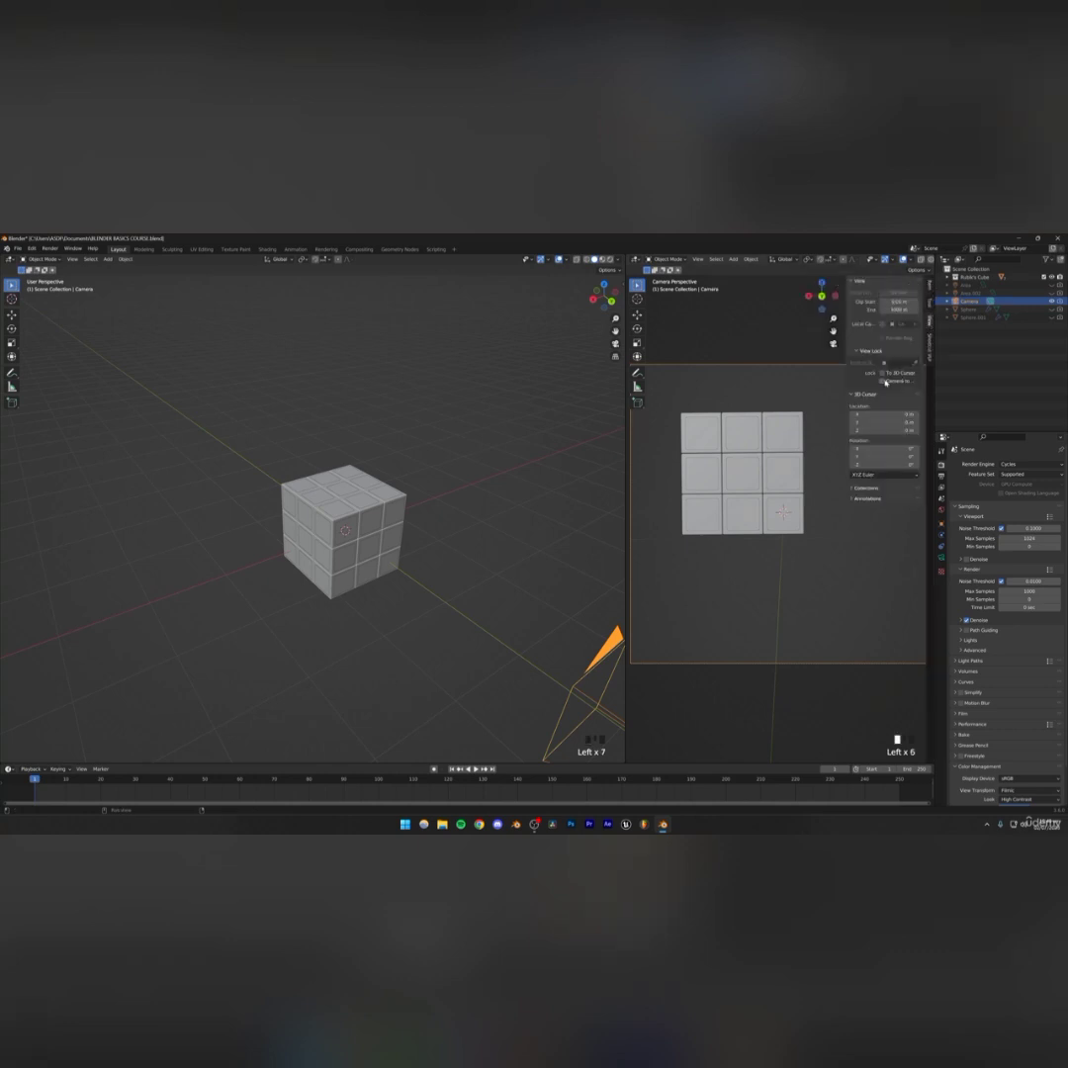
Lock the camera to the view and frame the Rubik's Cube through the camera
middle_drag(811, 444, 773, 485)
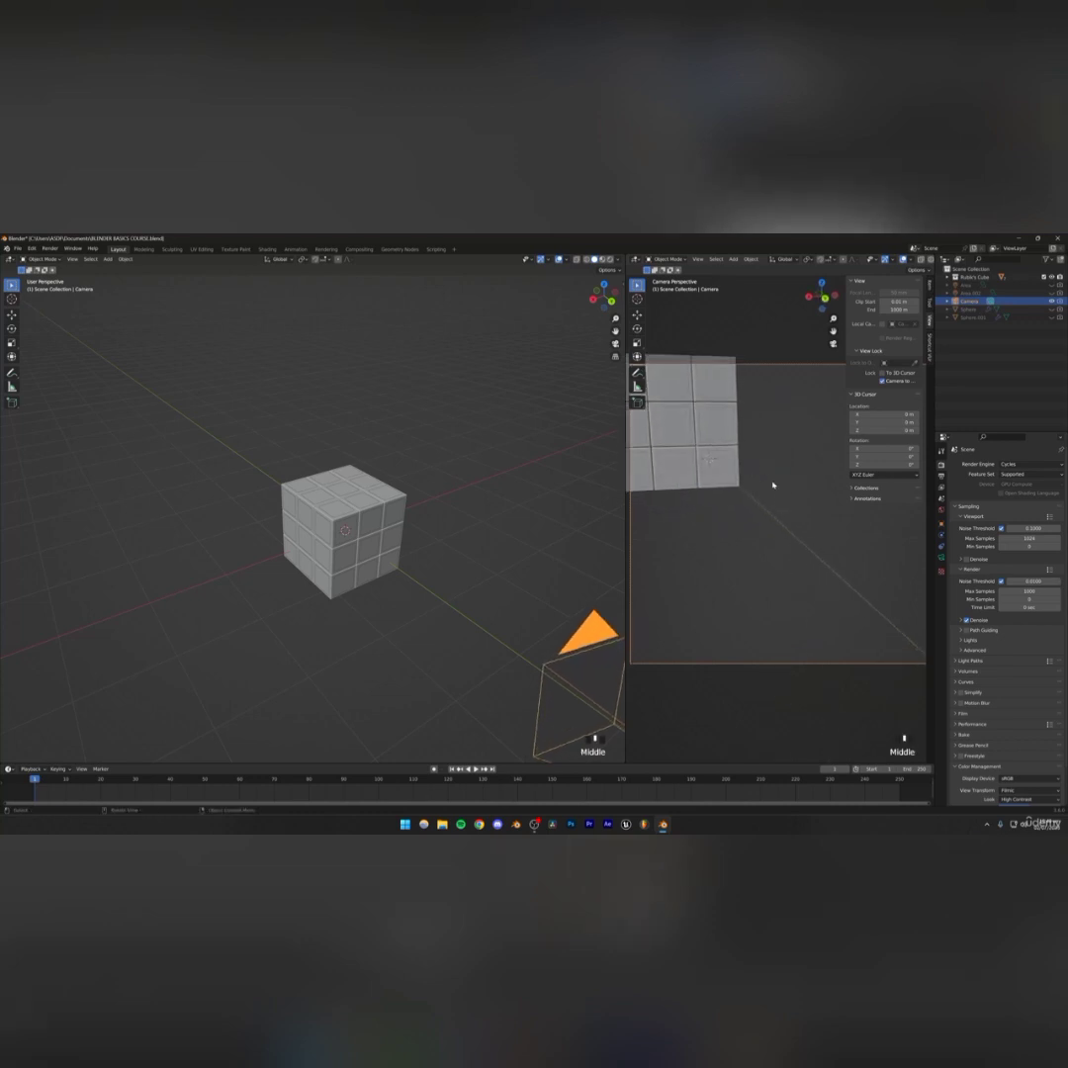
scroll(710, 437, up, 4)
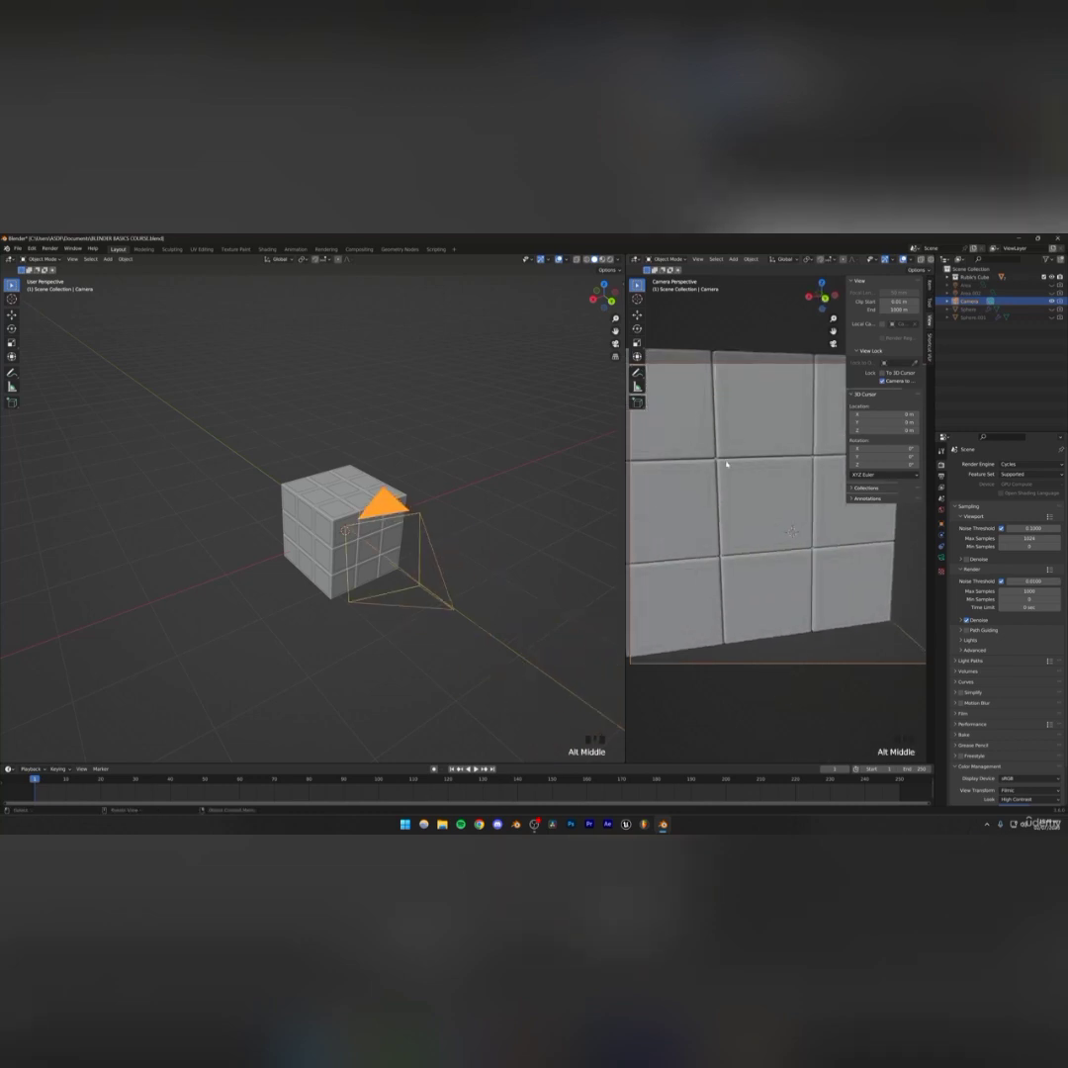
scroll(724, 485, down, 7)
middle_drag(724, 489, 776, 513)
scroll(806, 505, up, 2)
scroll(771, 522, down, 3)
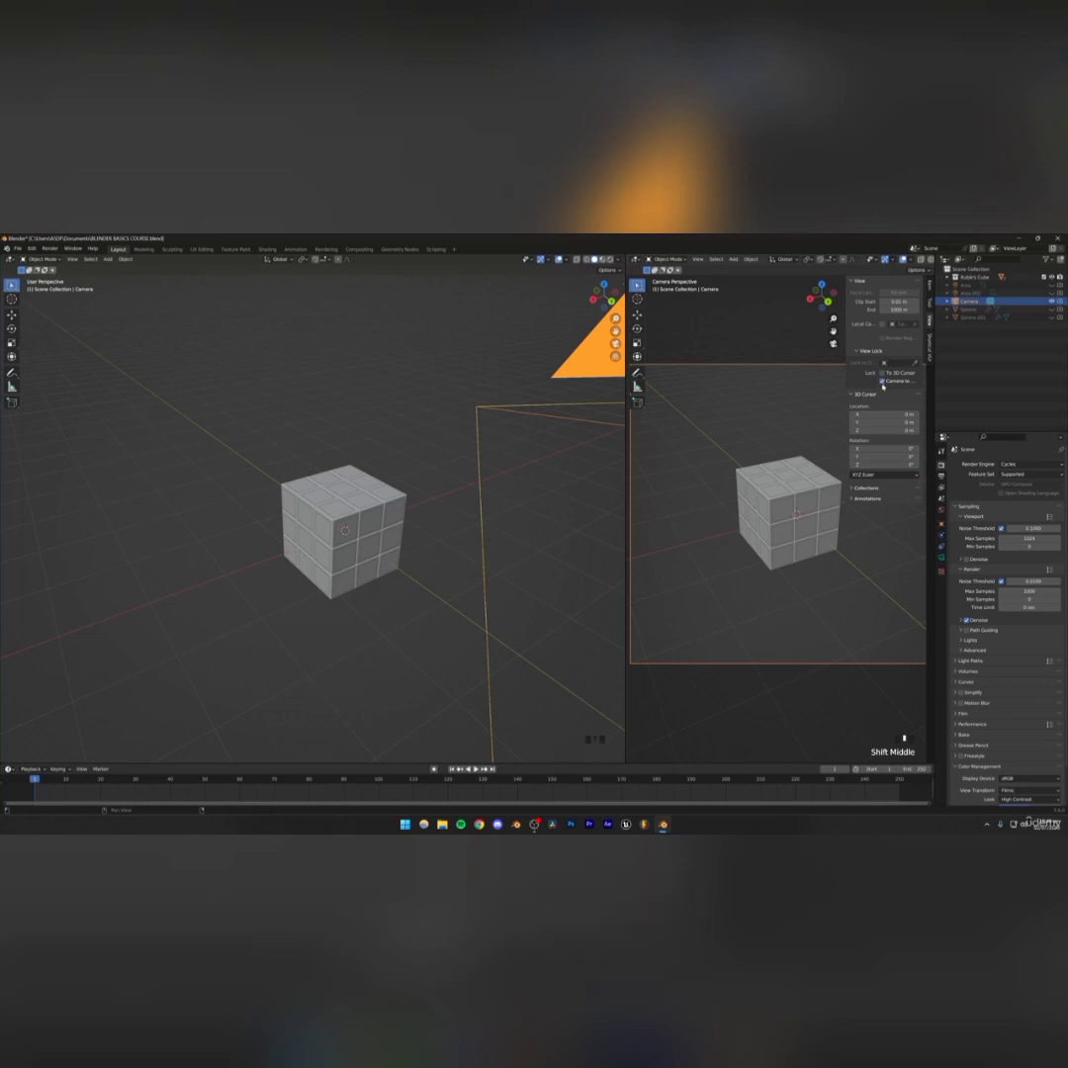
click(901, 740)
Save the blend file
click(393, 456)
scroll(393, 456, down, 5)
middle_drag(394, 457, 412, 487)
key(ctrl+s)
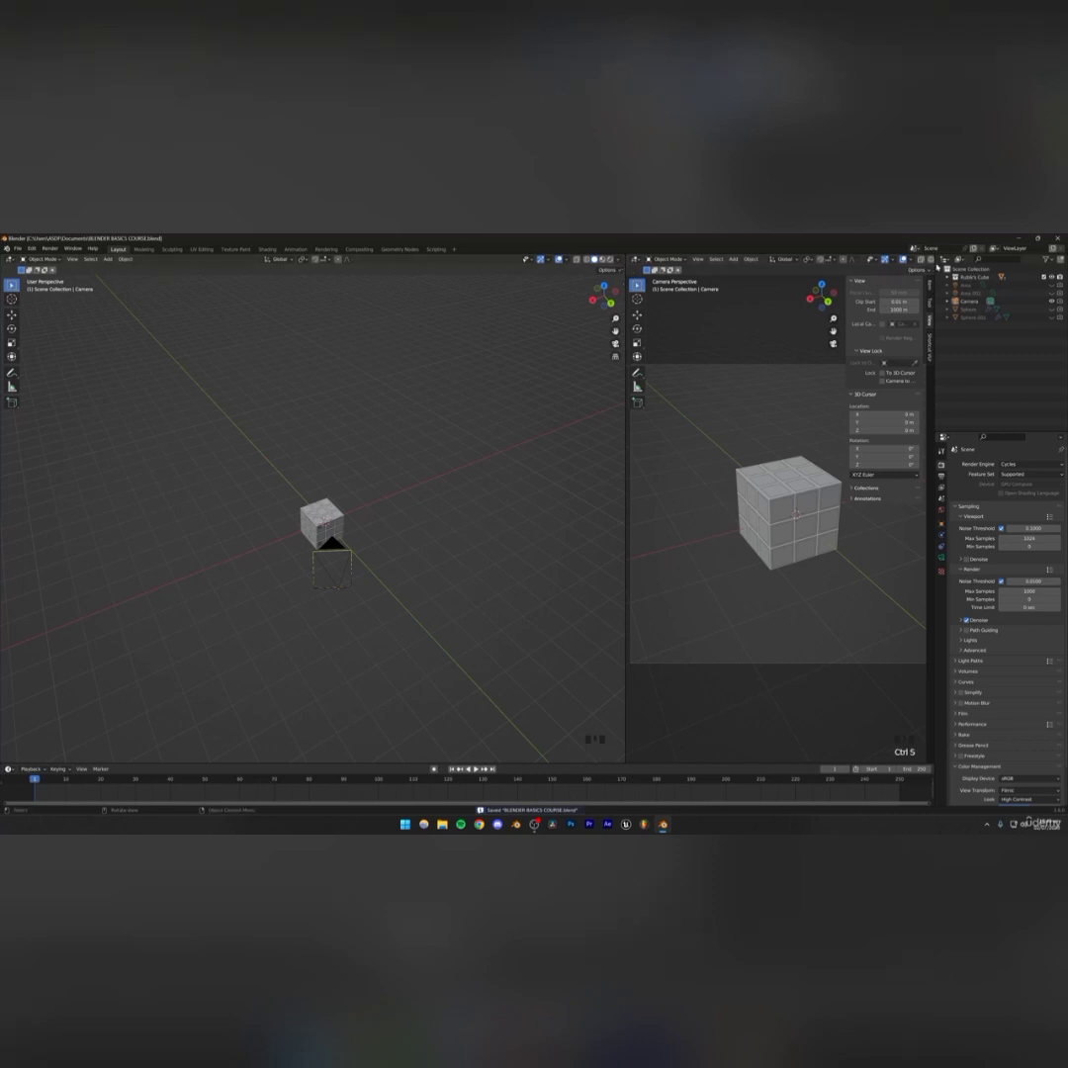
Narrow the camera viewport, switch it to Rendered shading and save the file
mouse_move(933, 265)
mouse_down()
mouse_move(955, 265)
mouse_move(911, 277)
mouse_up()
click(947, 259)
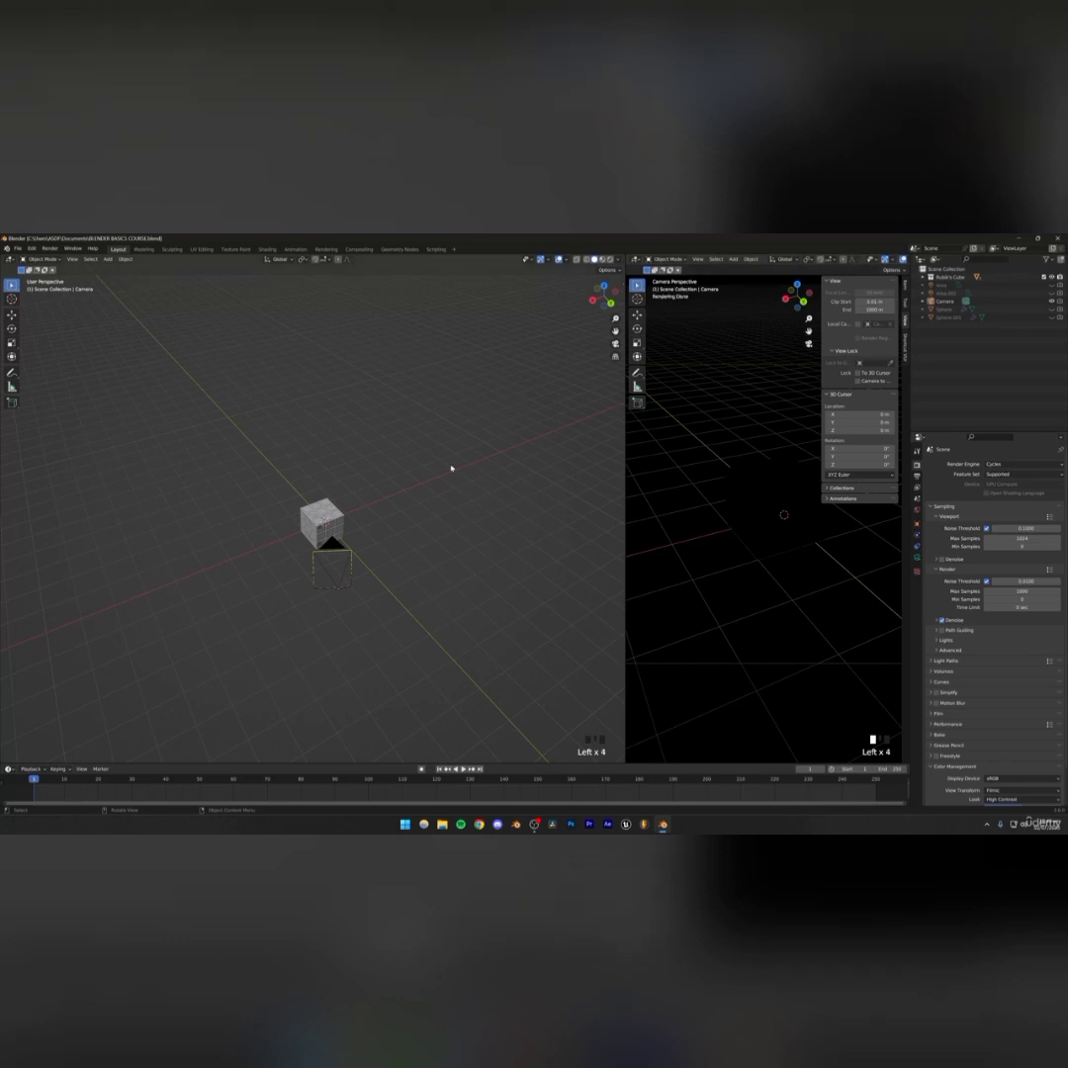
key(ctrl+s)
Preview the cube with both area lights shown, then hide them again and save
click(1051, 286)
click(1051, 294)
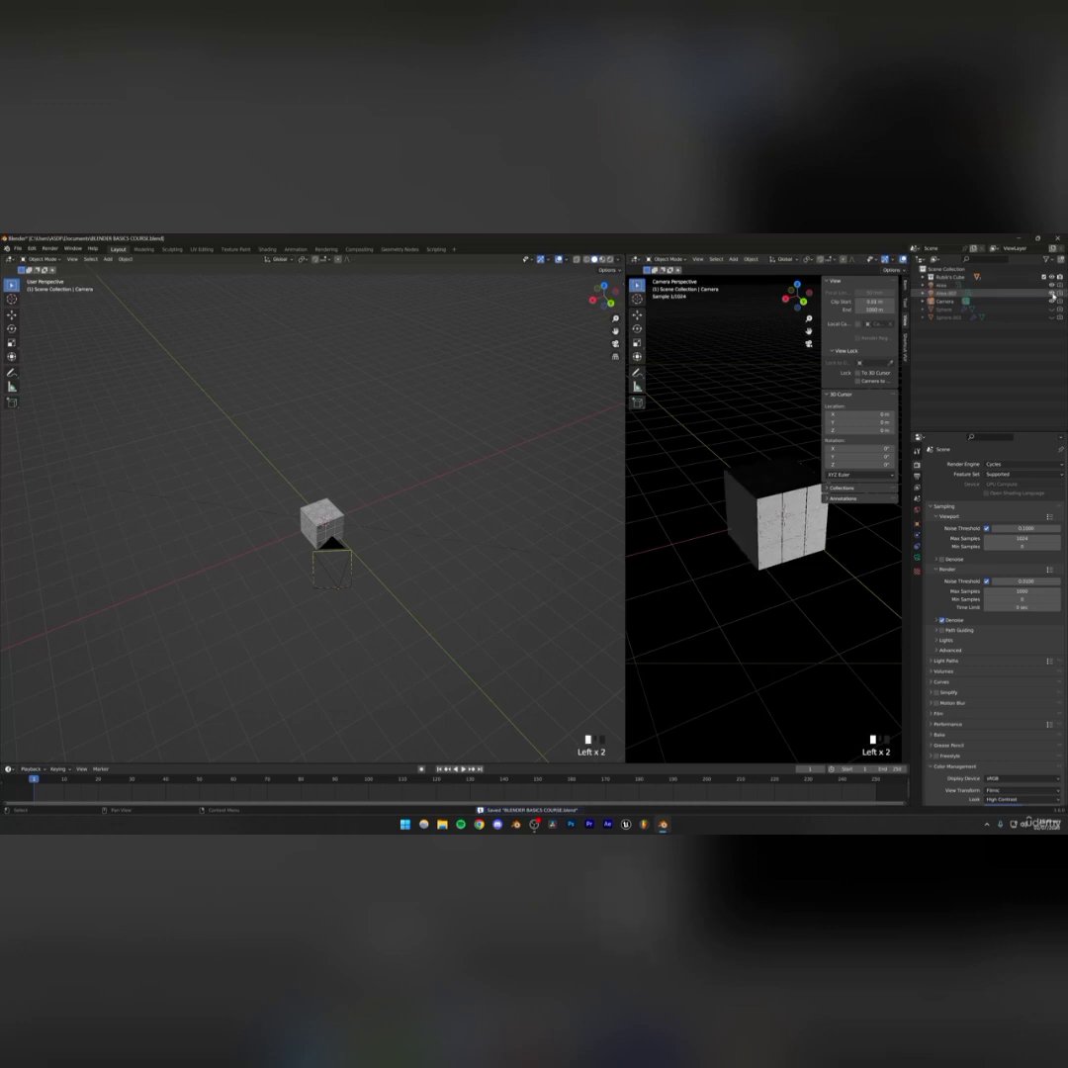
click(1051, 293)
click(1051, 286)
click(996, 358)
key(ctrl+s)
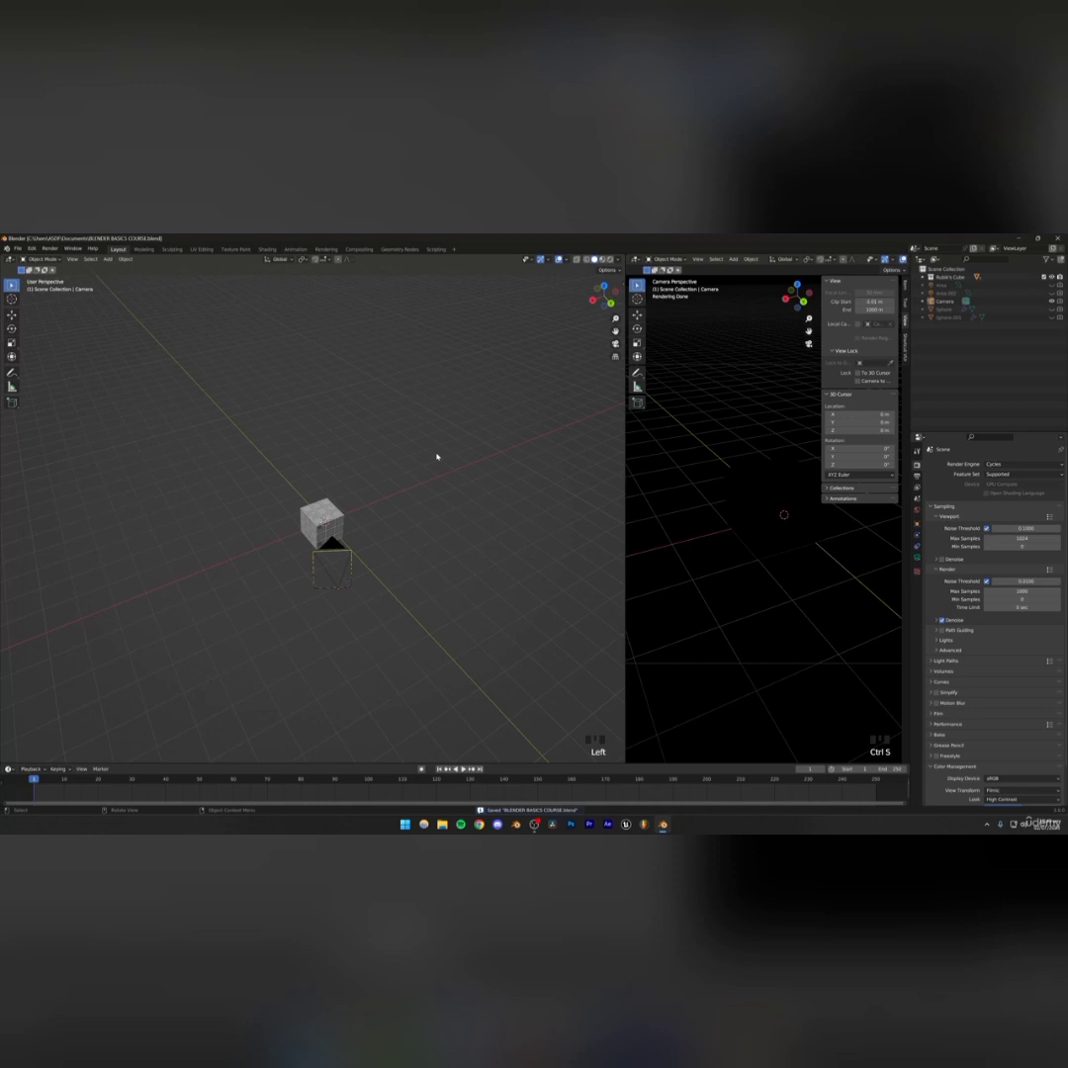
Switch to Chrome and search Google for hdri haven
click(478, 824)
text(hdri haven)
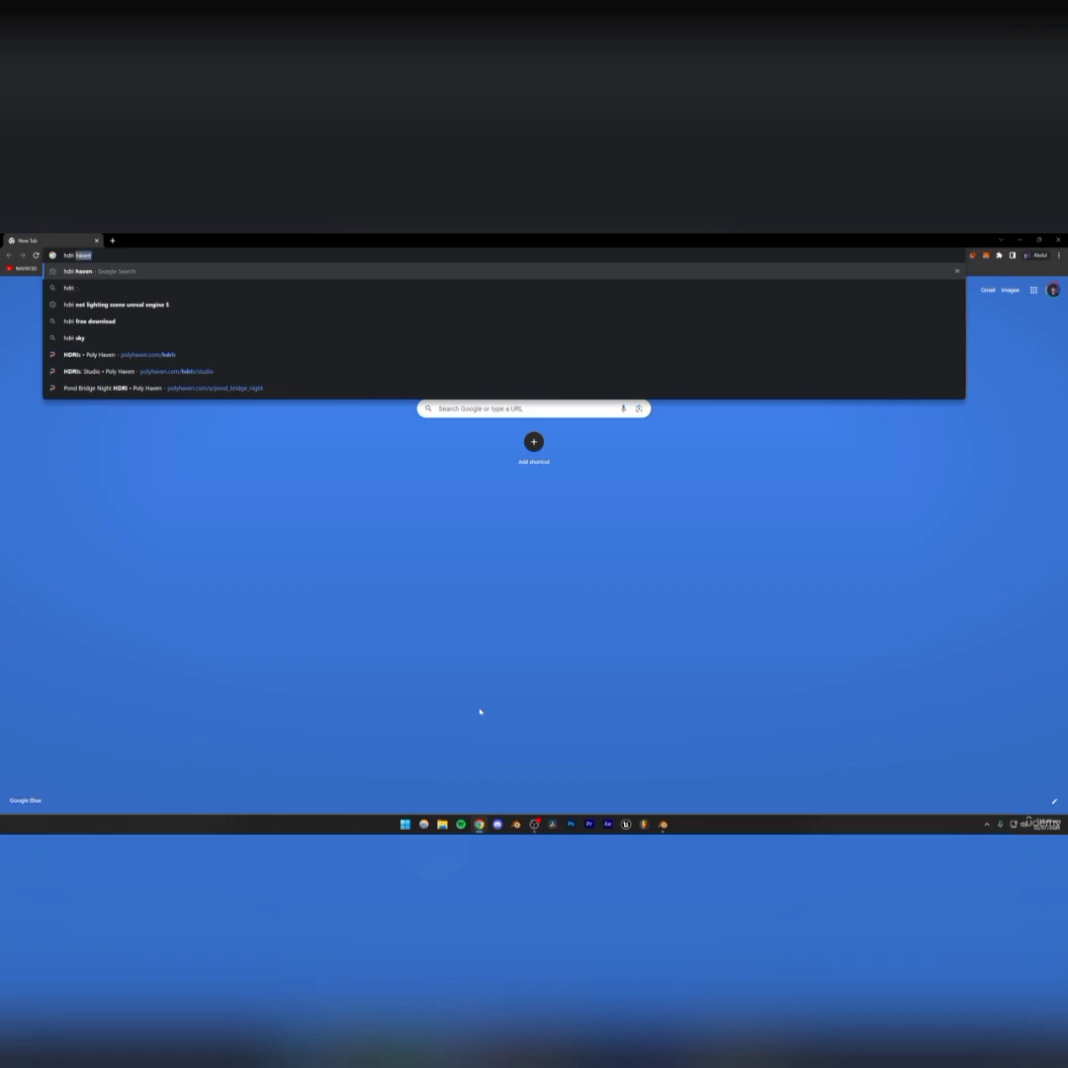
key(Return)
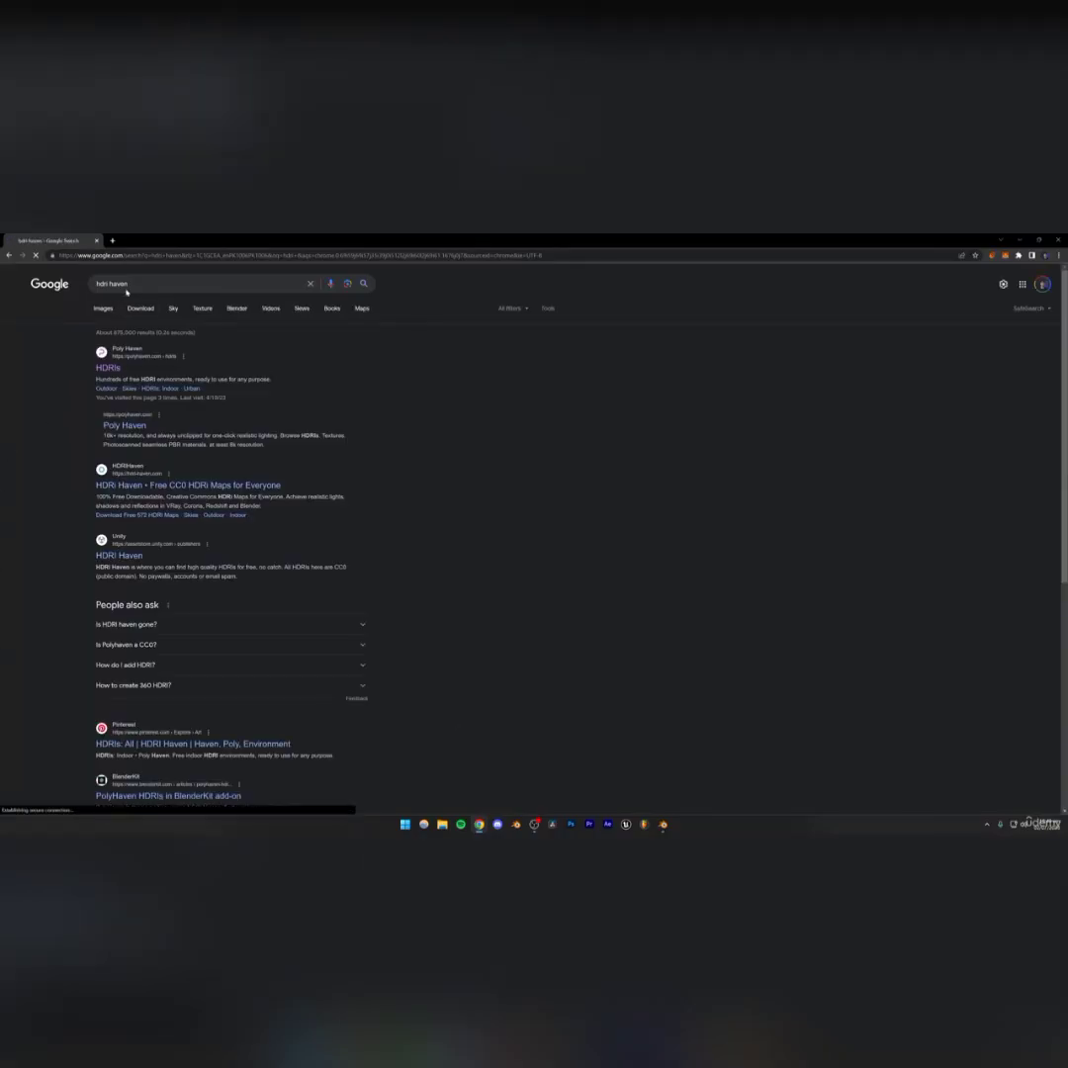
Search for hdri and browse the image results
key(BackSpace)
key(Return)
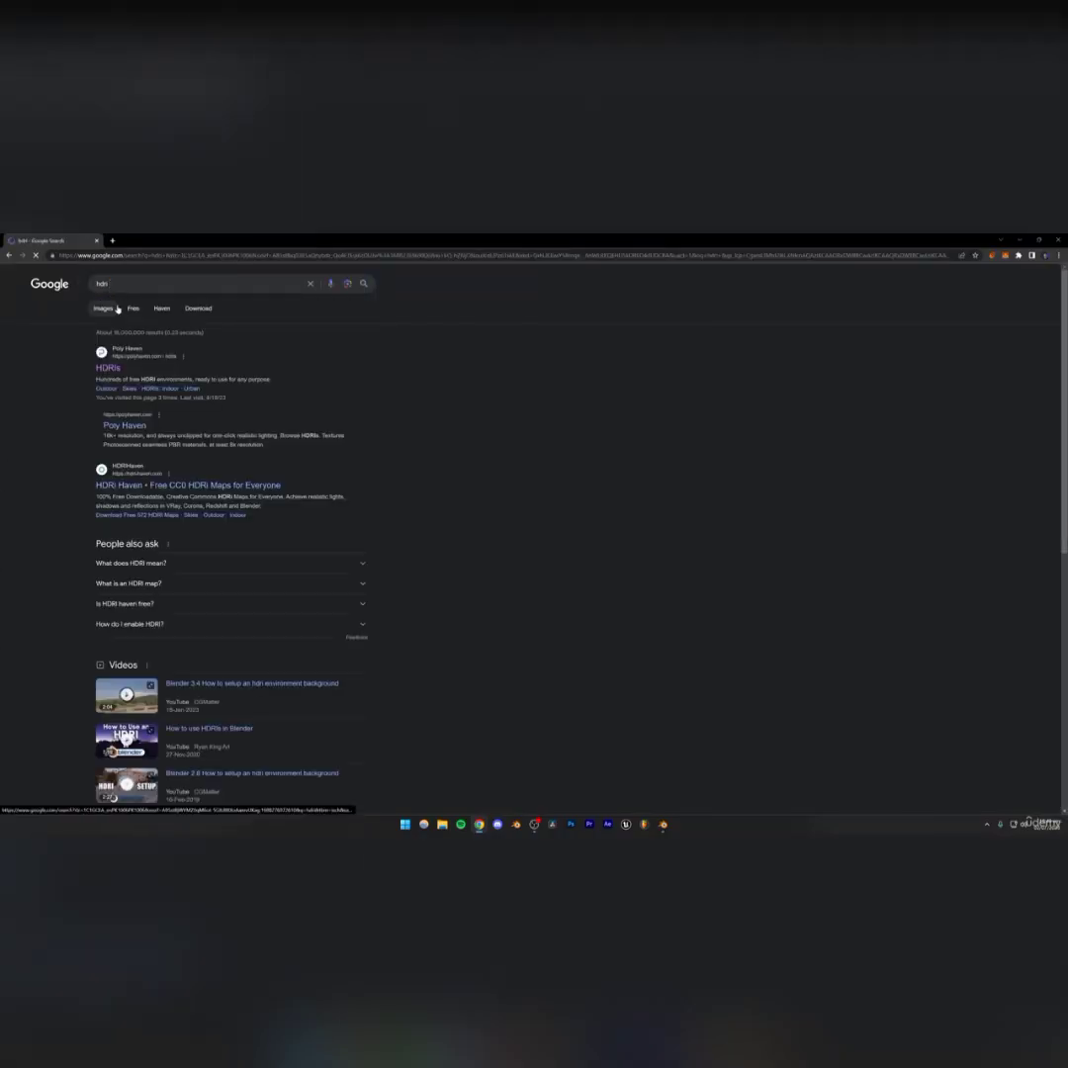
click(114, 312)
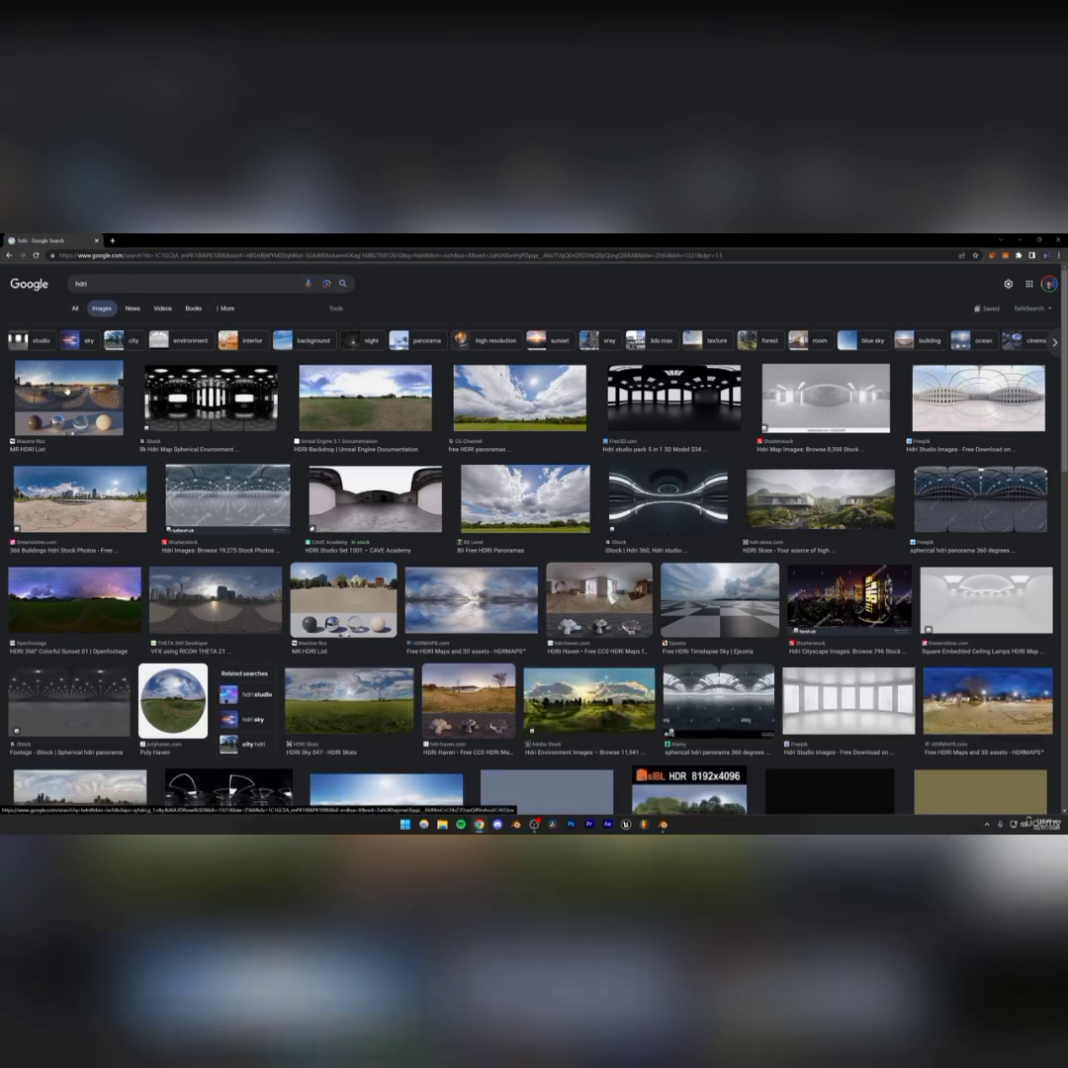
click(94, 396)
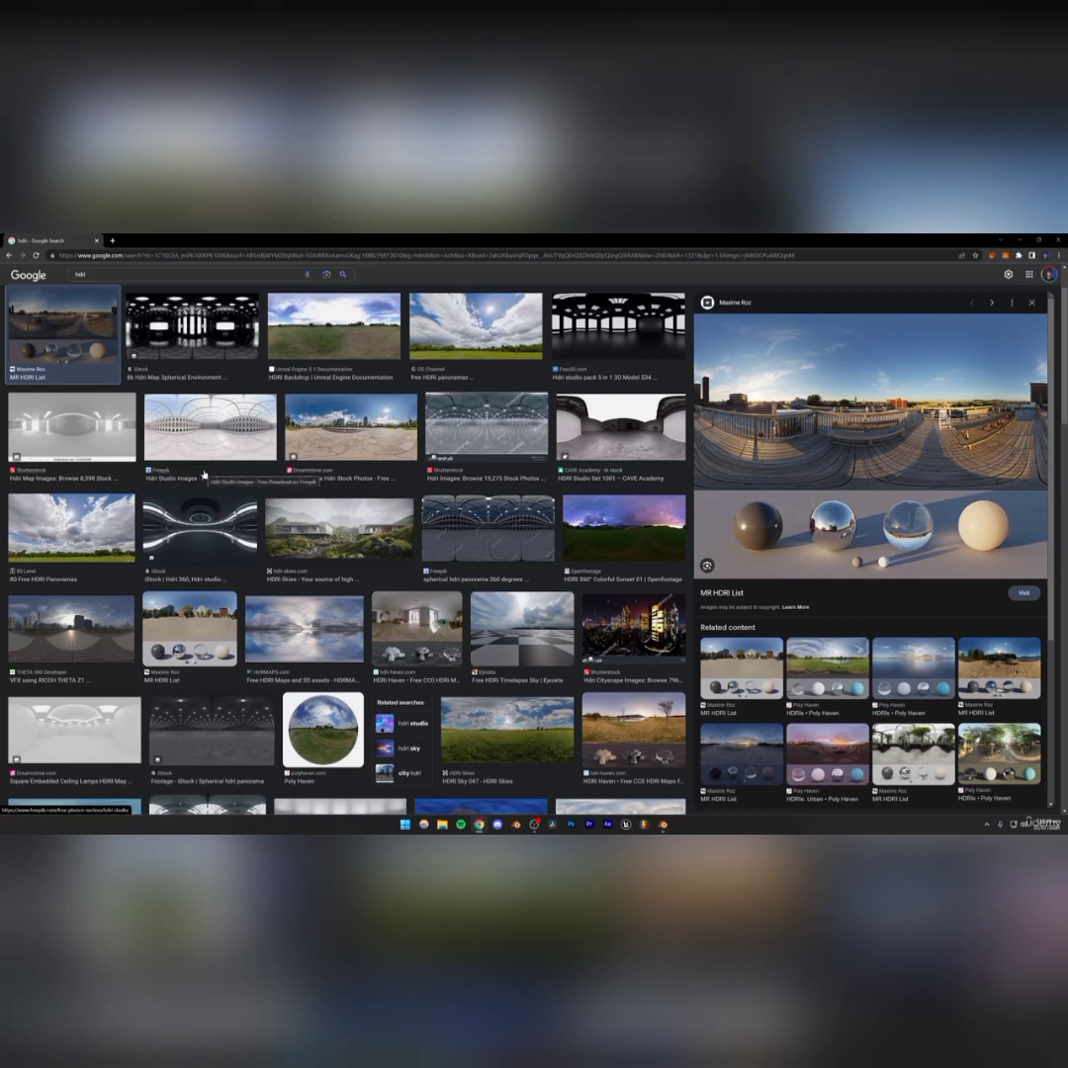
scroll(203, 475, up, 5)
click(71, 313)
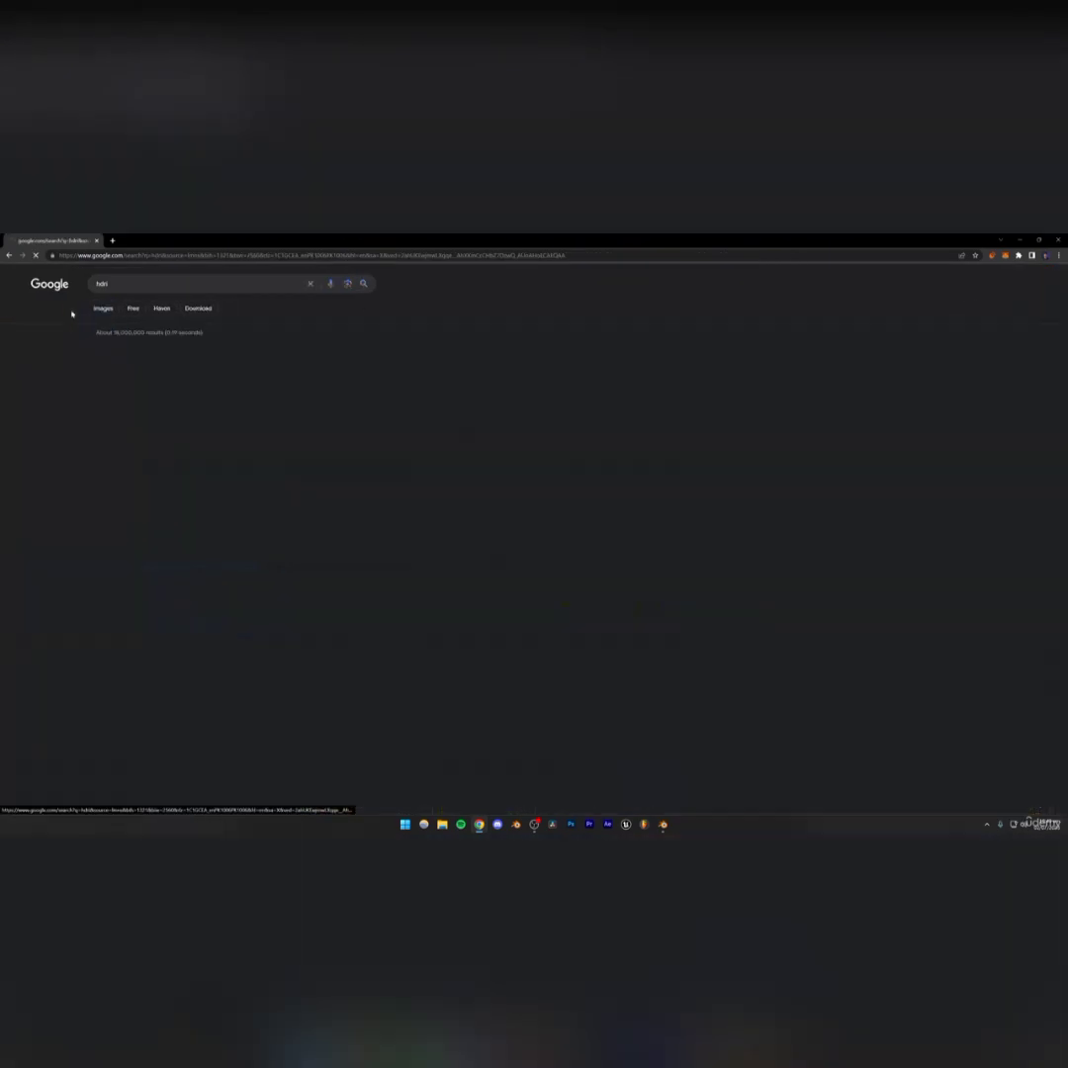
Search for hdri haven and open the Poly Haven HDRIs page
click(149, 285)
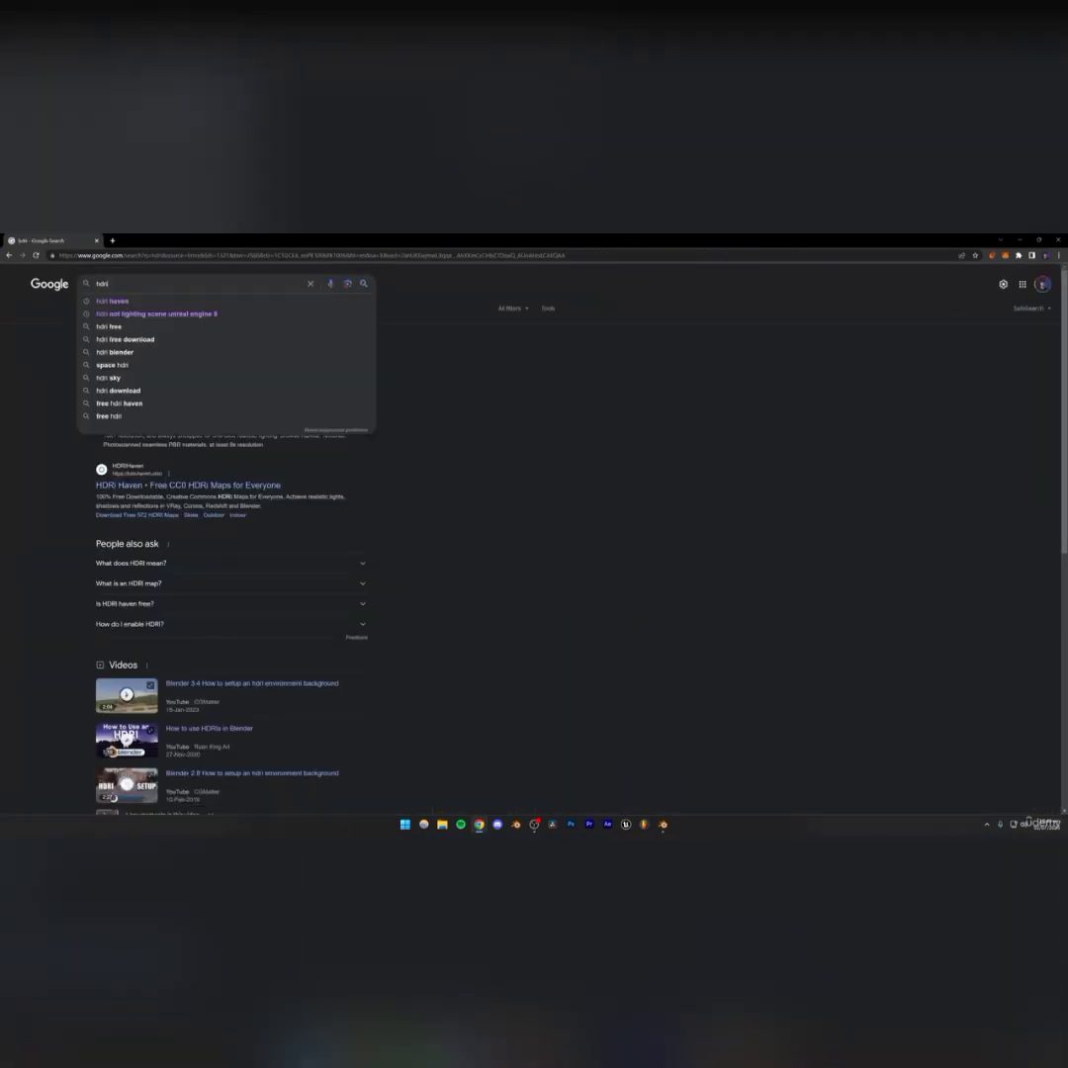
text(haven)
key(Return)
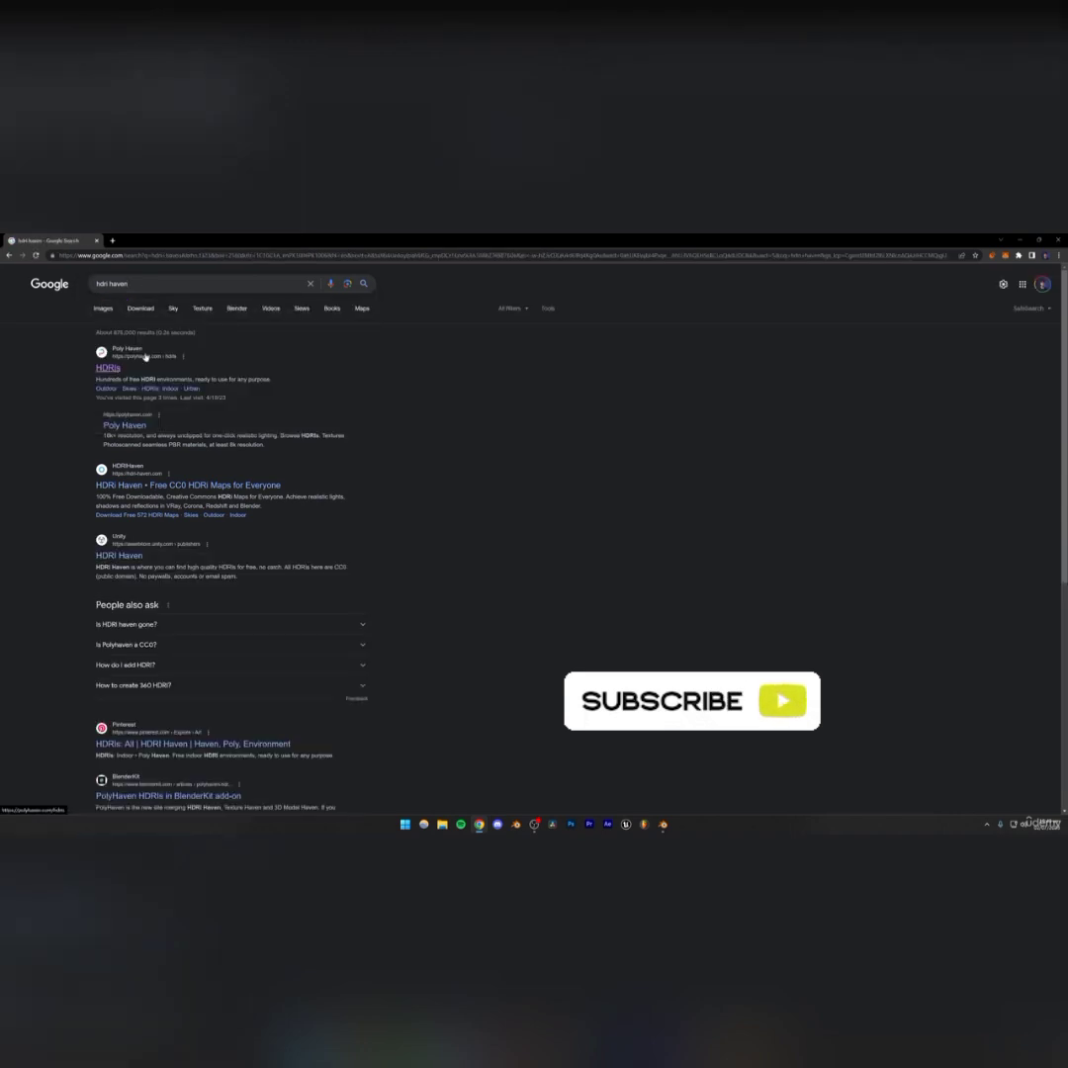
click(109, 368)
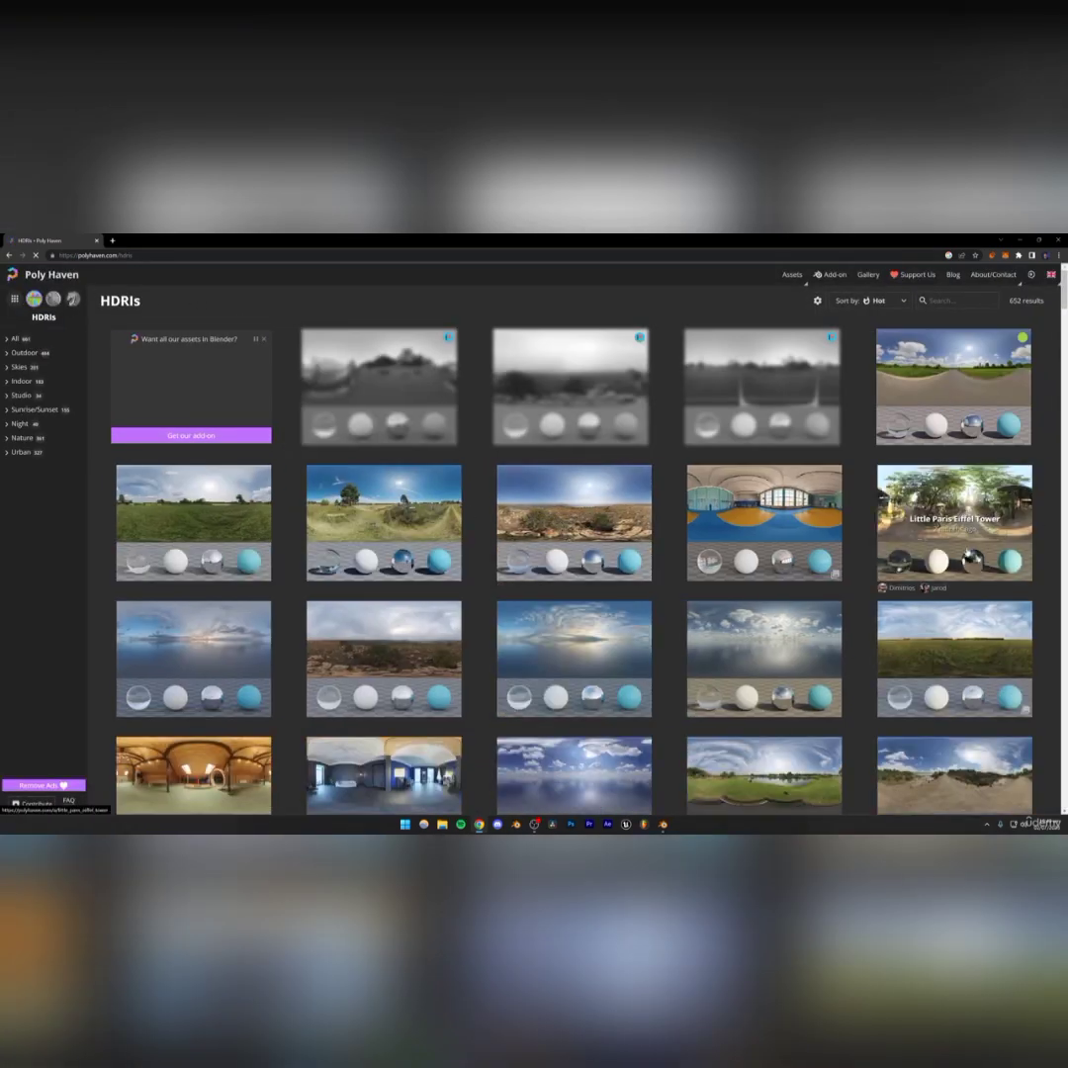
Filter the Poly Haven HDRIs to the Indoor category
scroll(929, 508, down, 1)
scroll(929, 508, down, 3)
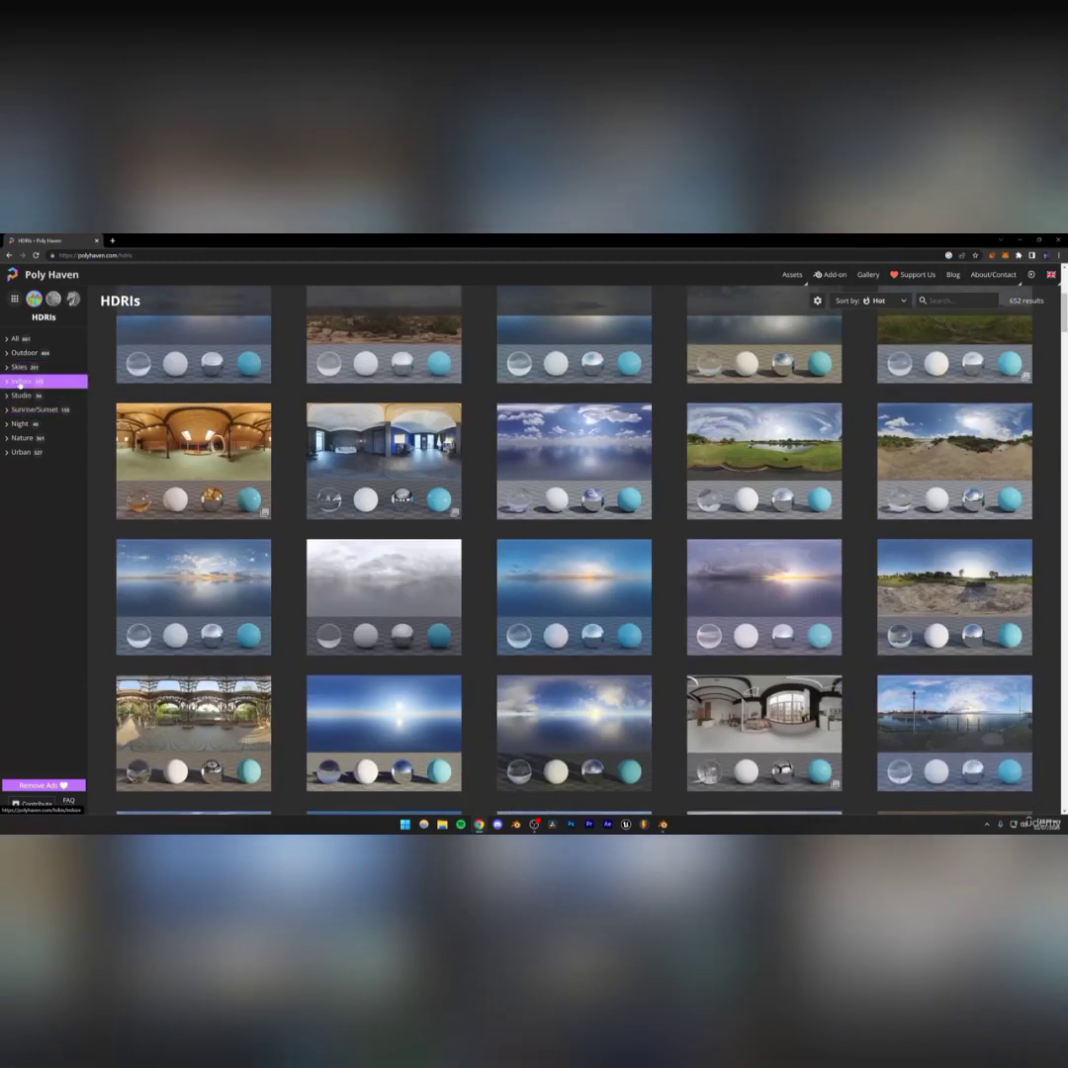
click(21, 386)
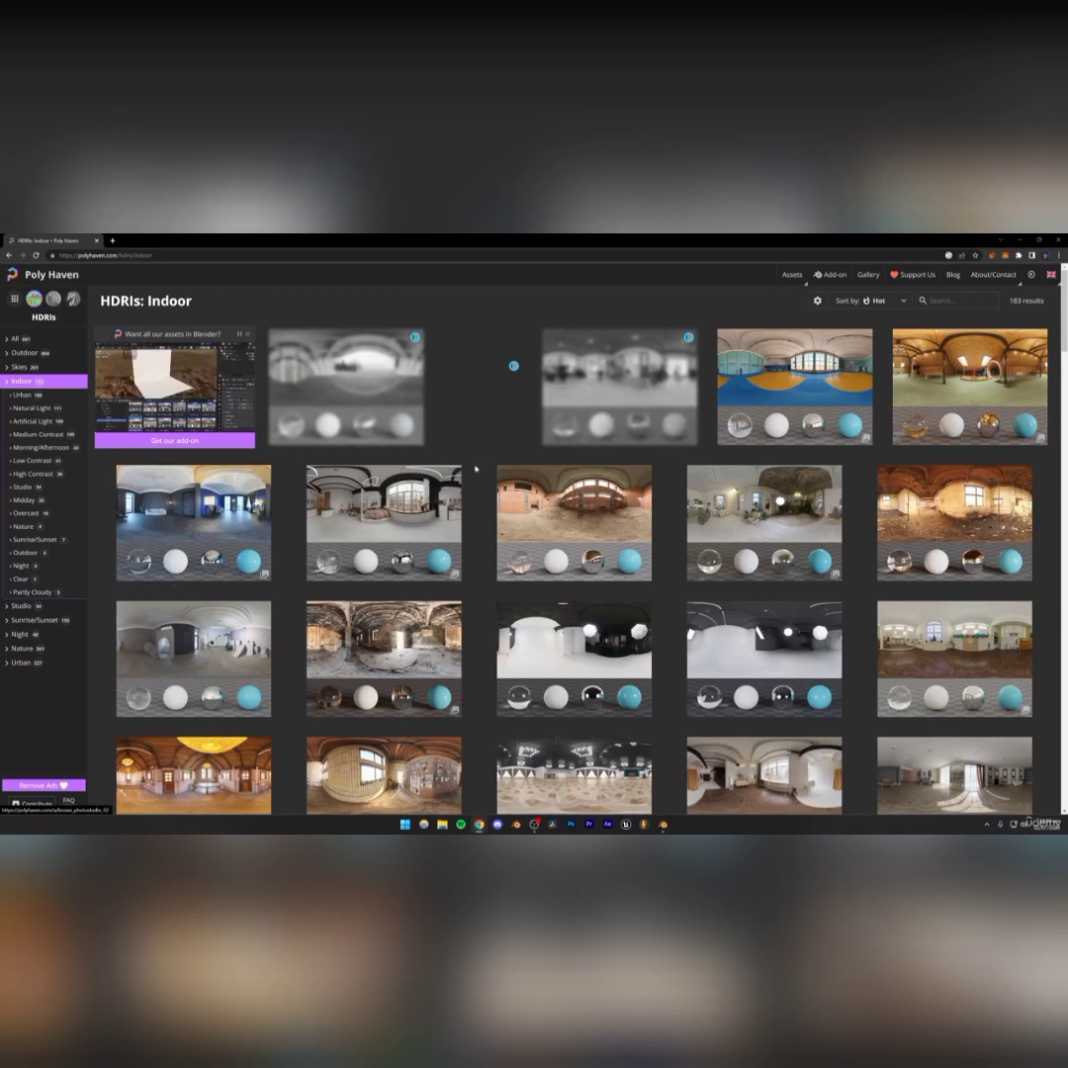
Browse the Indoor and Studio HDRI categories and open the Brown Photostudio 06 HDRI page
scroll(741, 475, down, 2)
scroll(742, 477, down, 2)
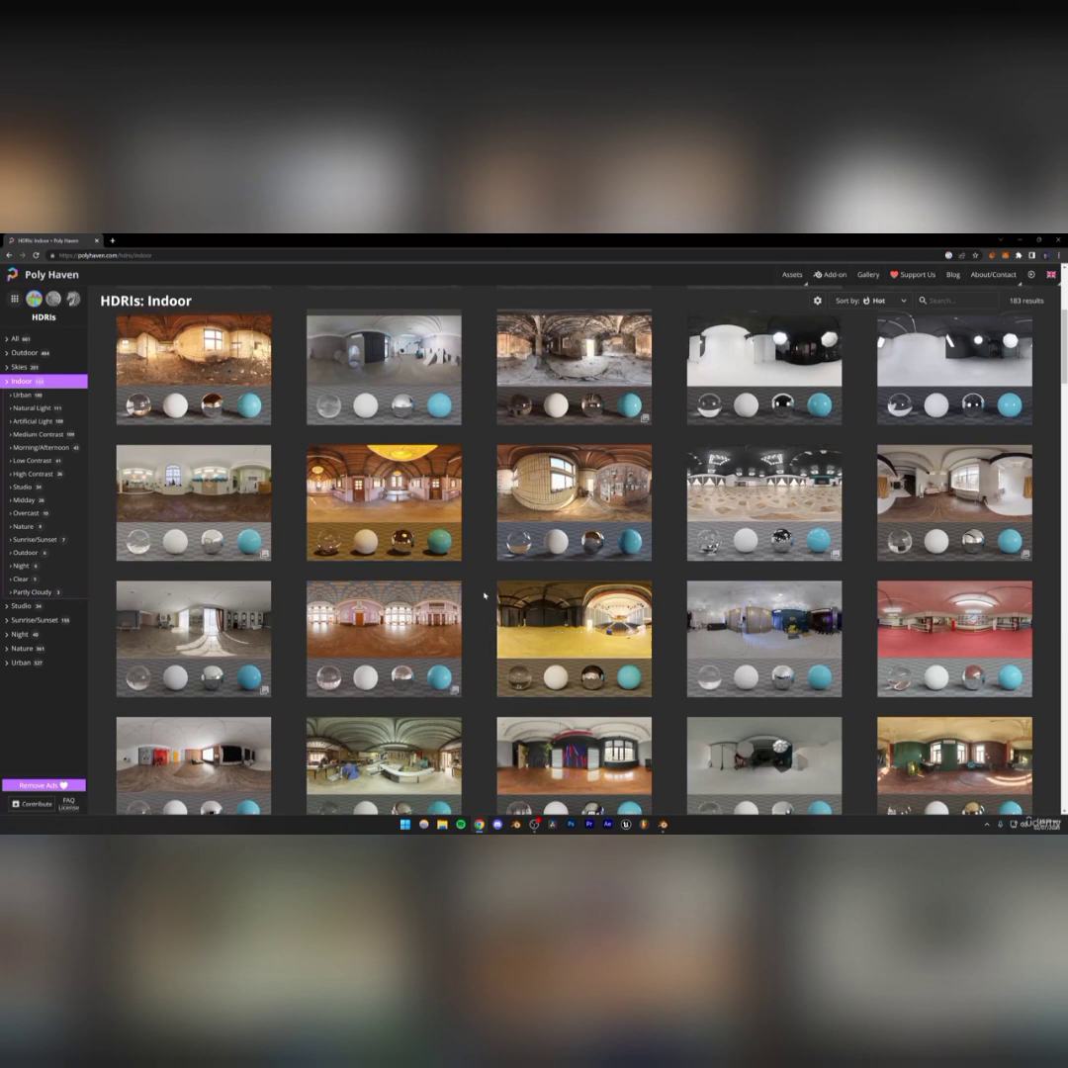
click(19, 605)
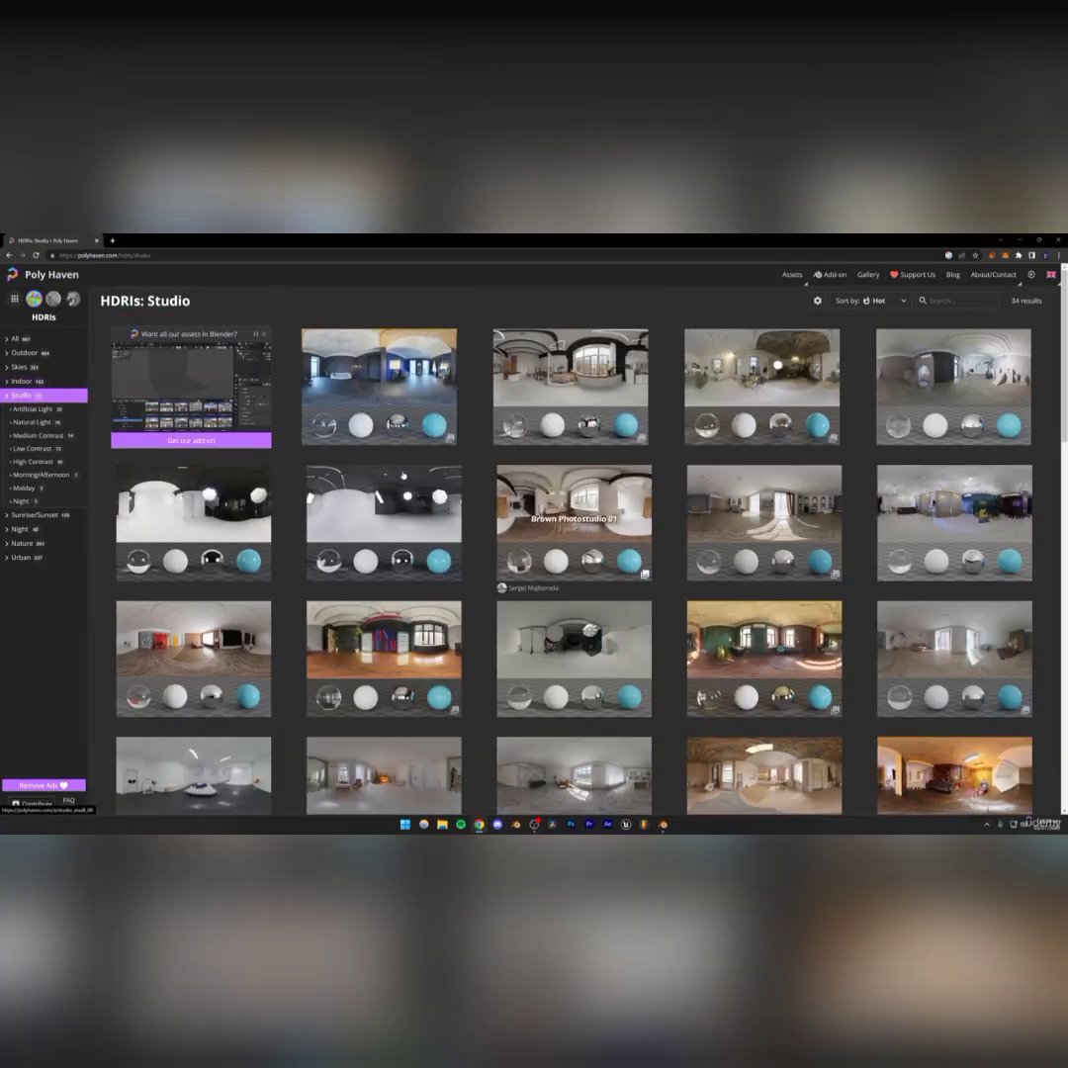
click(43, 383)
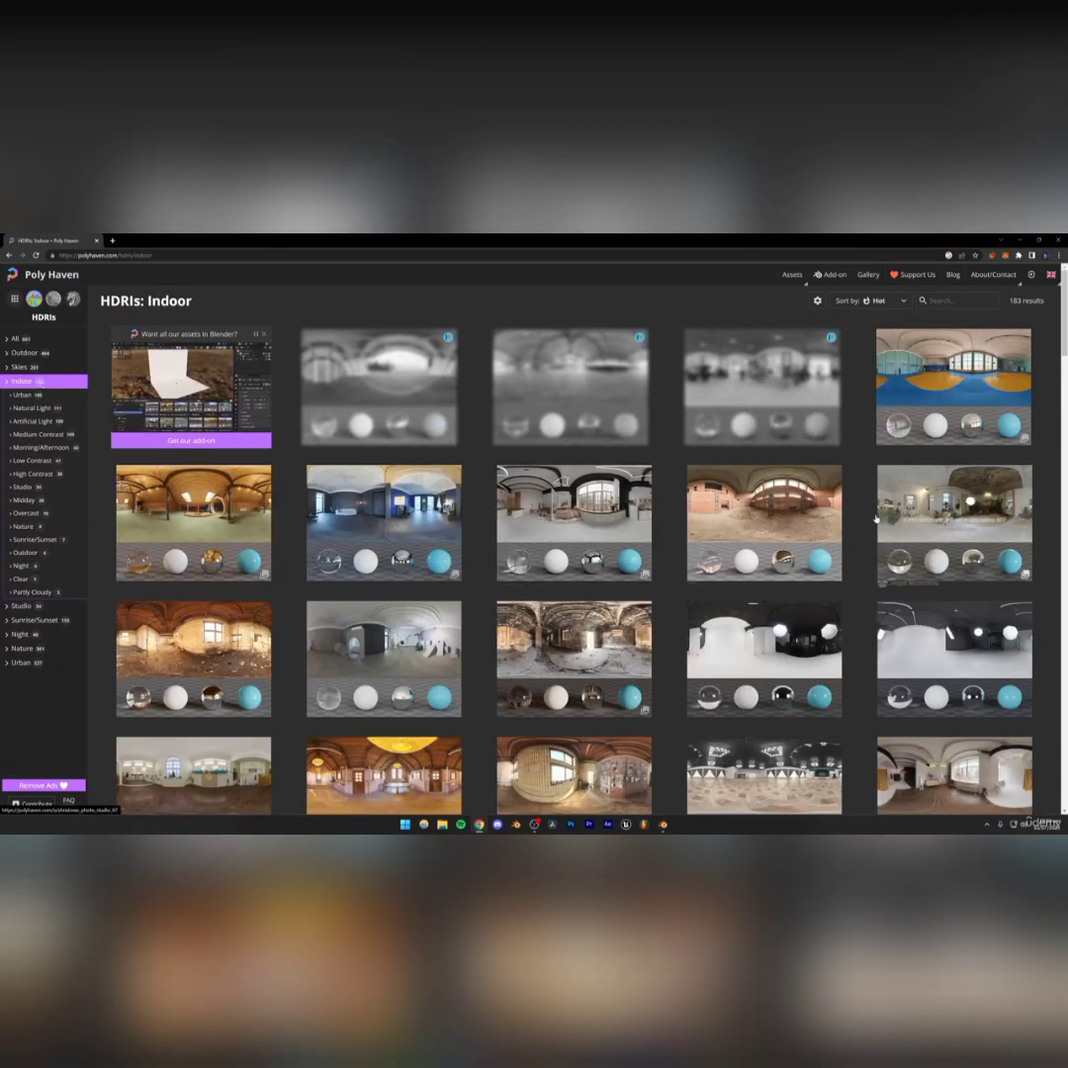
scroll(478, 466, down, 1)
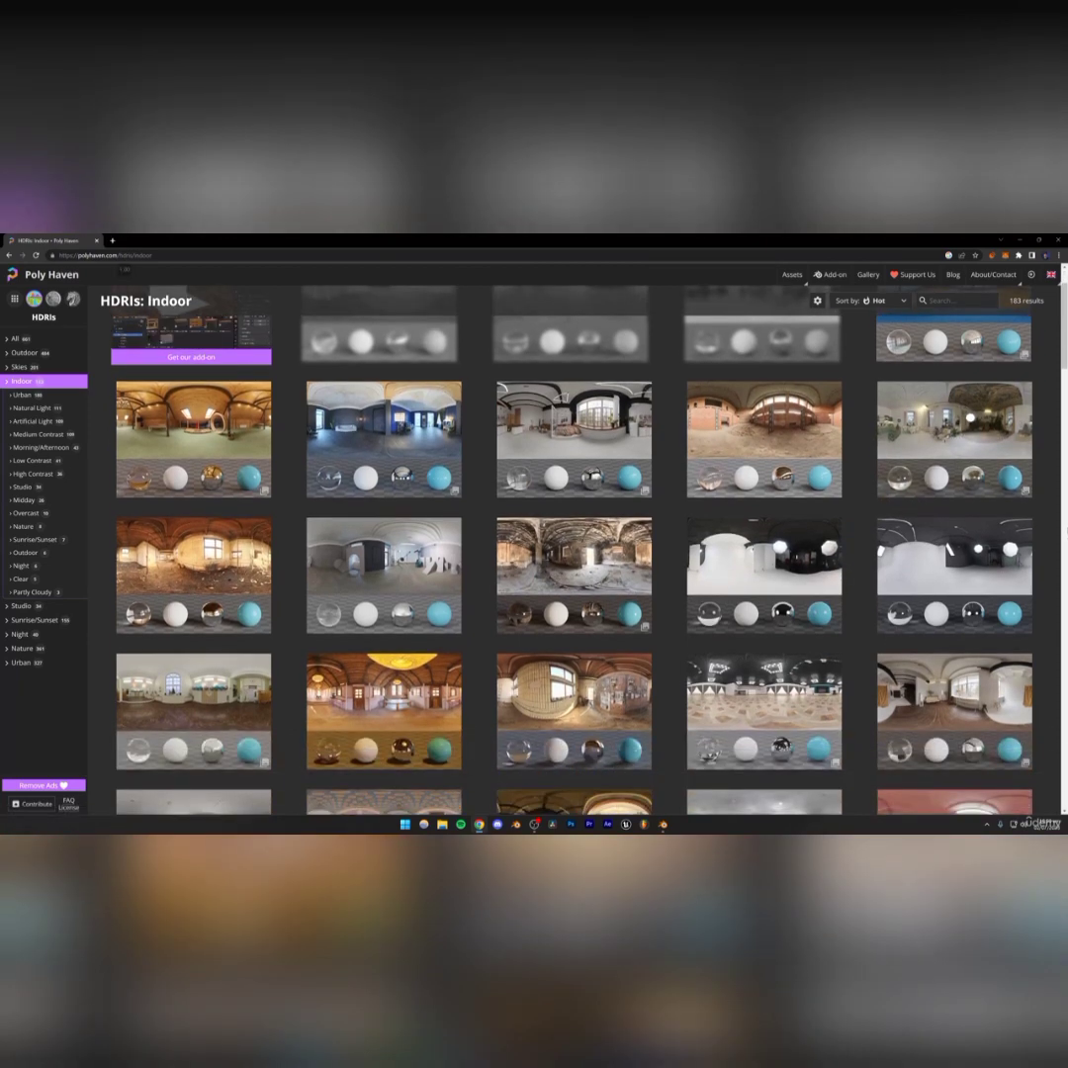
scroll(573, 551, down, 1)
scroll(574, 551, down, 1)
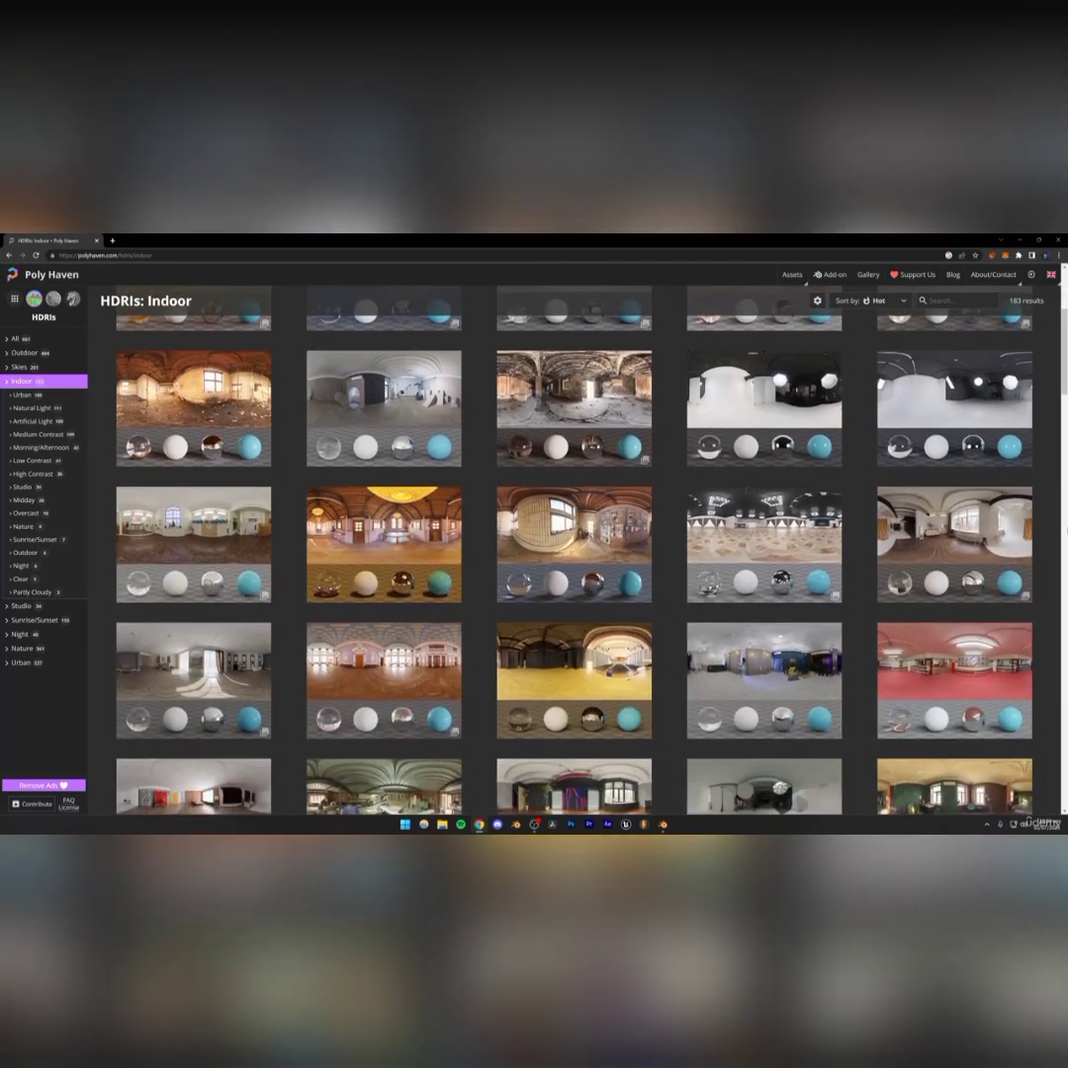
scroll(574, 551, down, 1)
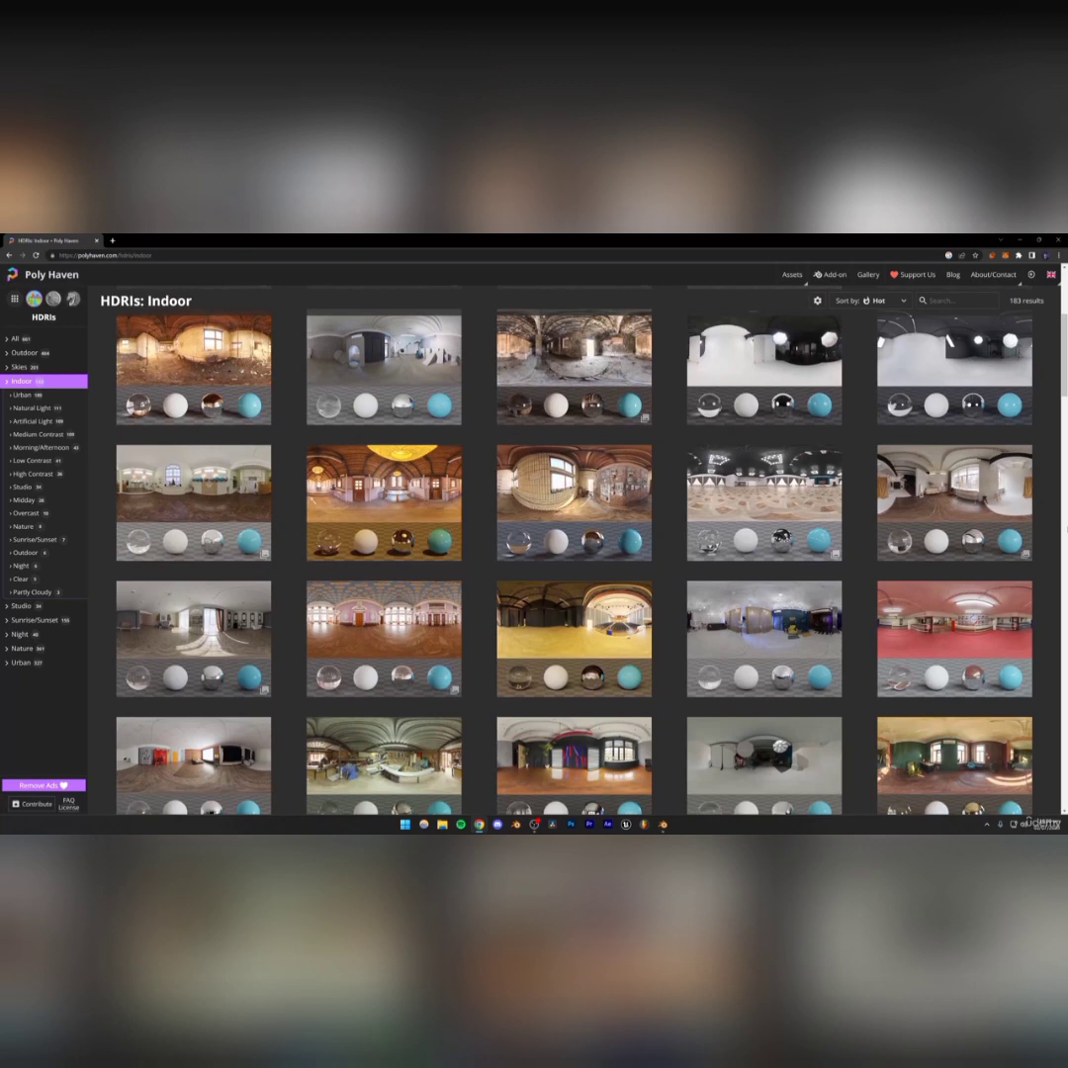
scroll(573, 550, down, 2)
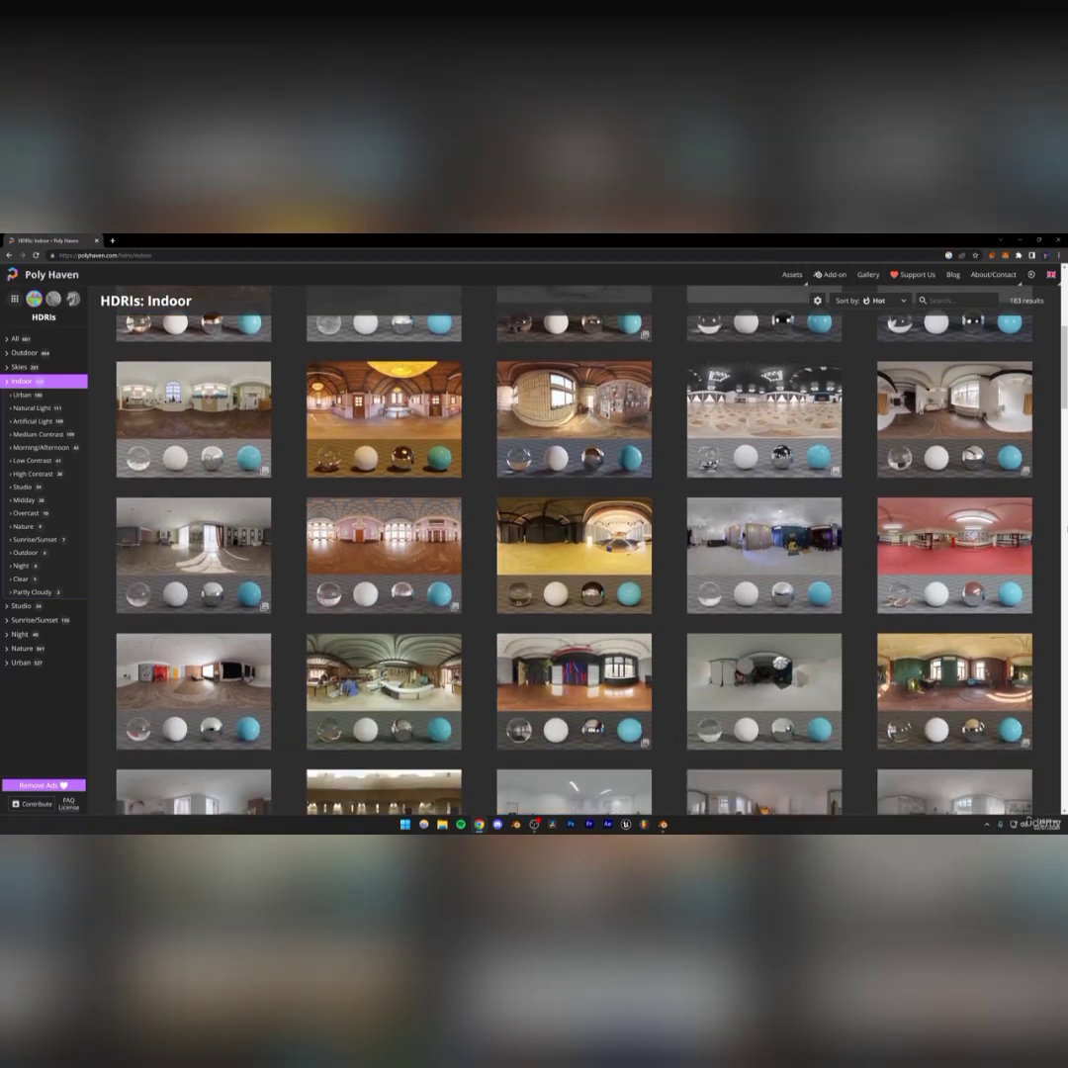
click(203, 533)
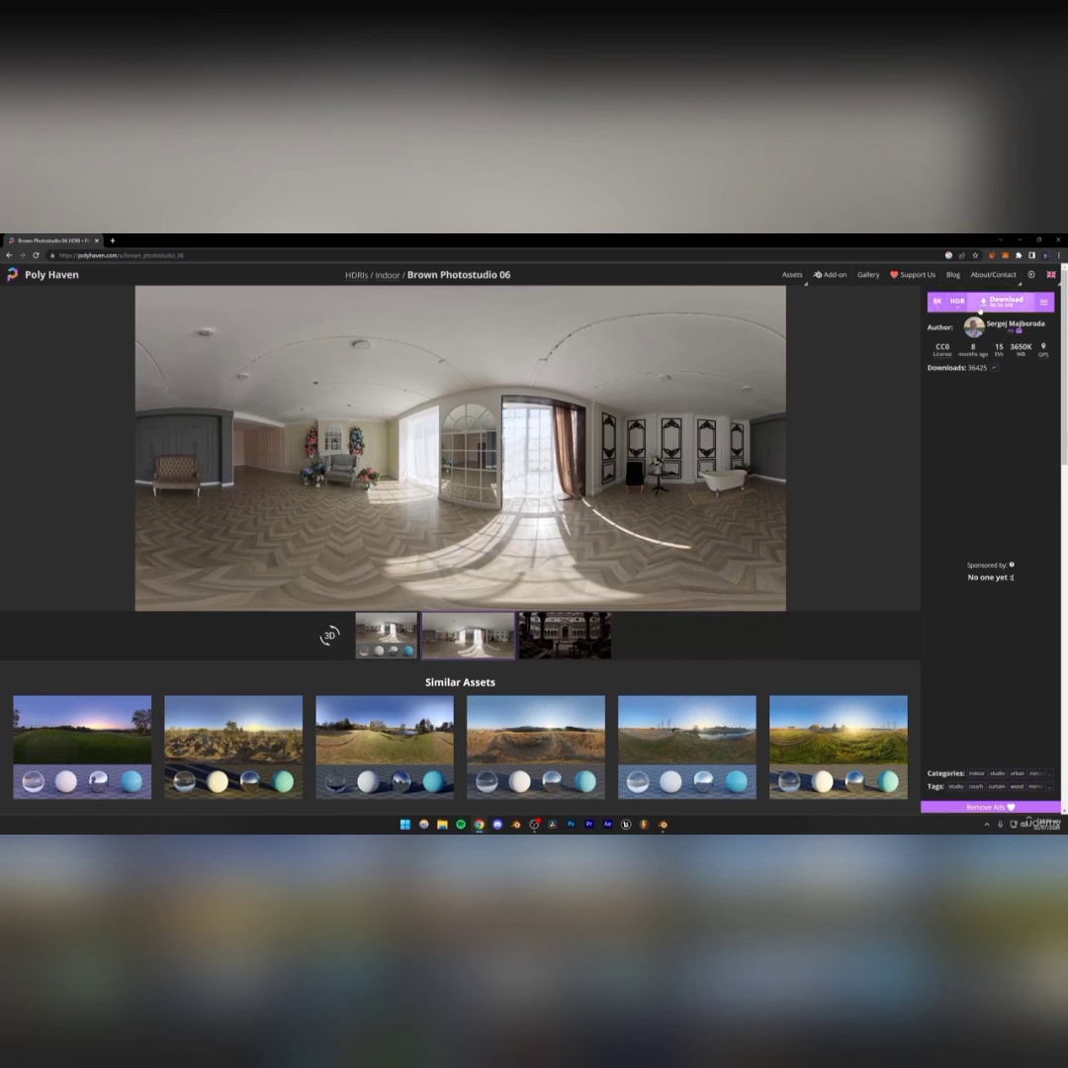
Download Brown Photostudio 06 at 8K resolution in HDR format
click(937, 301)
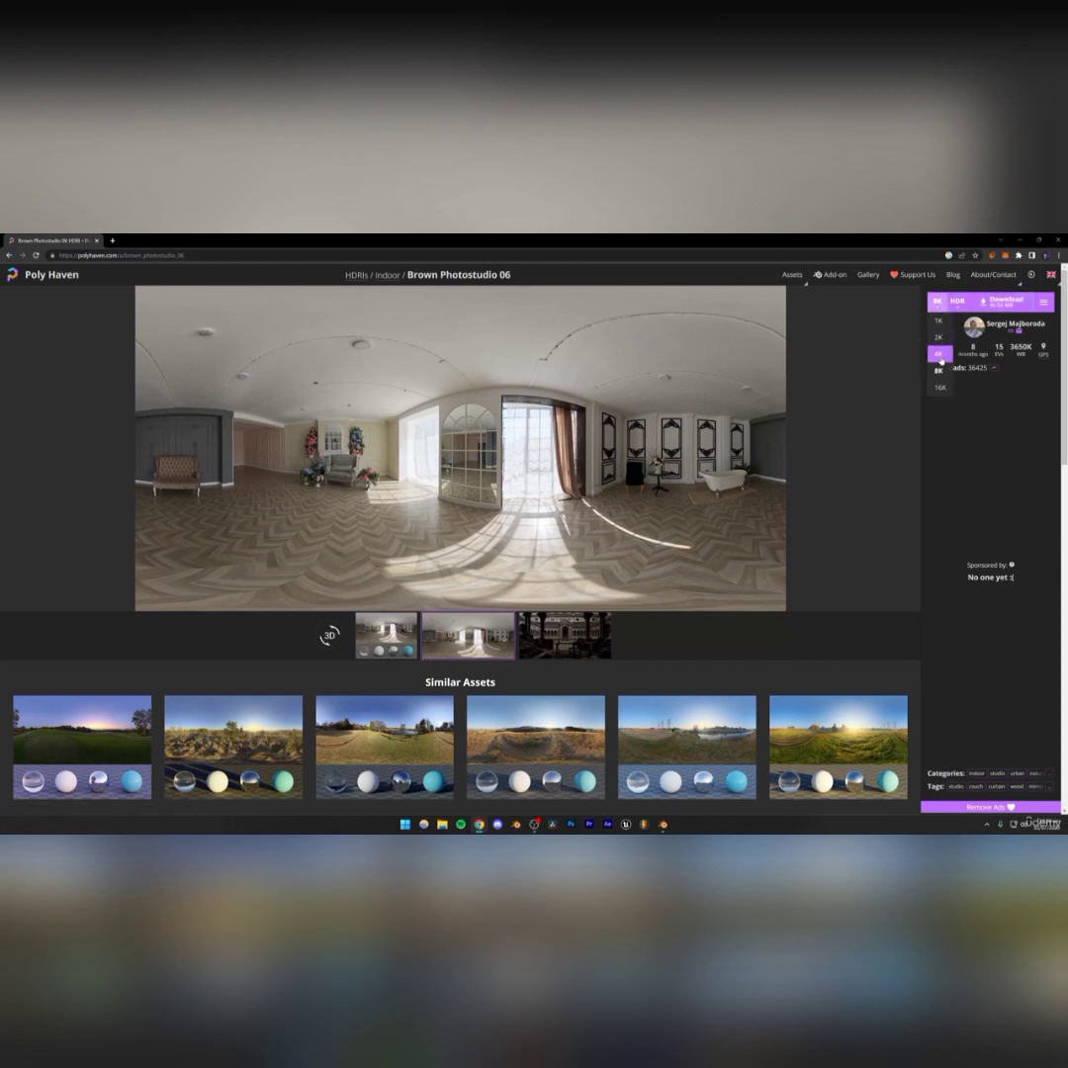
click(940, 354)
click(940, 305)
click(940, 371)
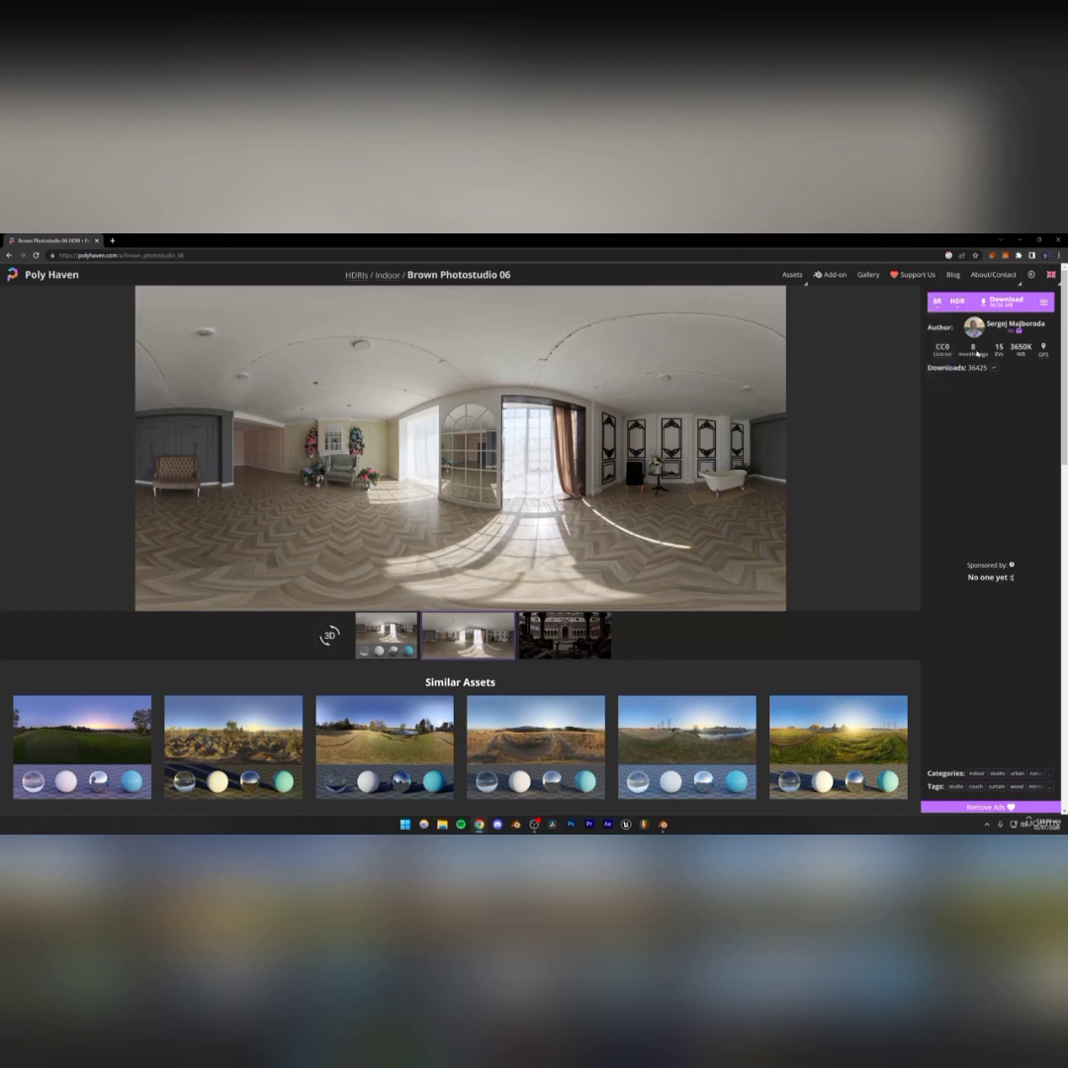
click(957, 302)
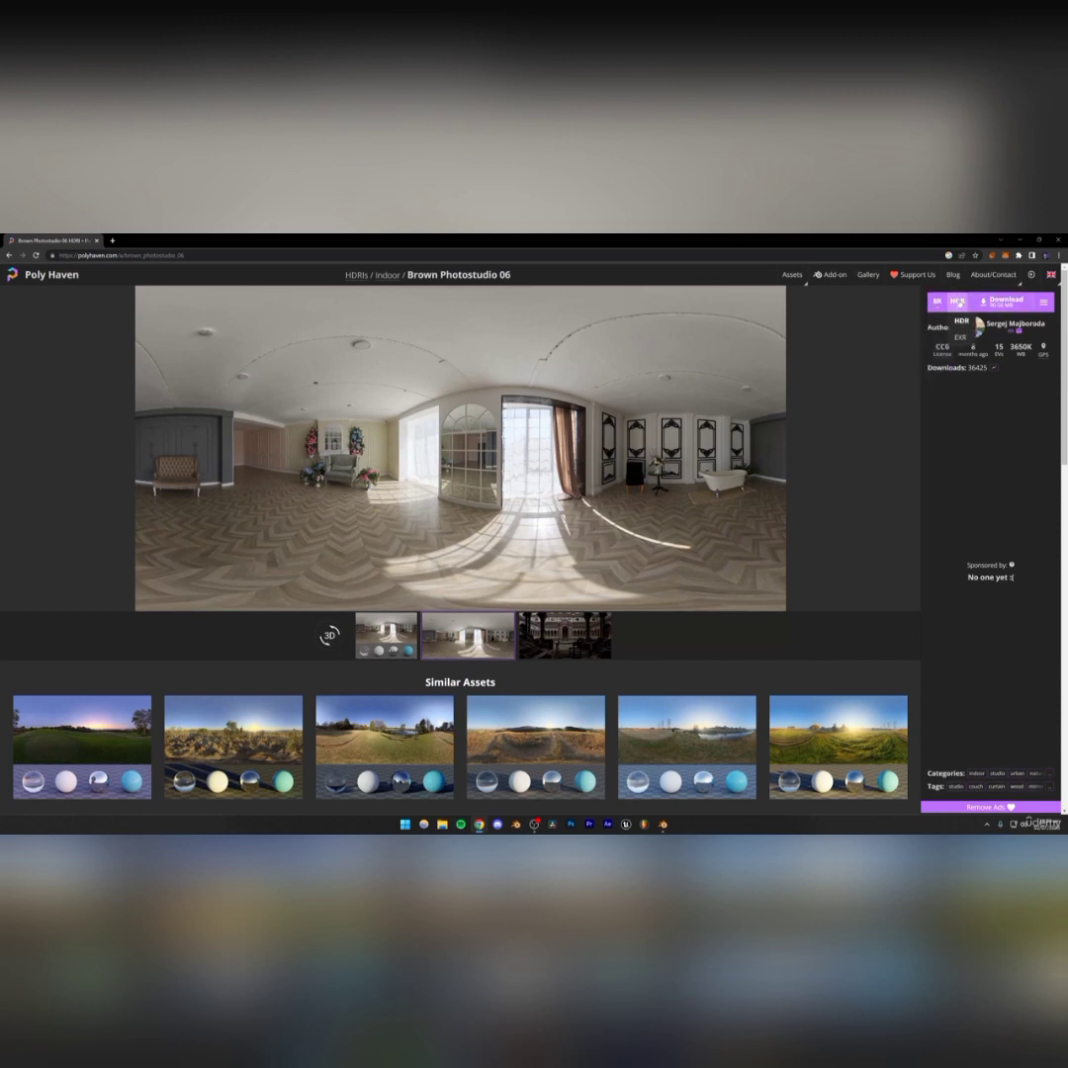
click(1006, 303)
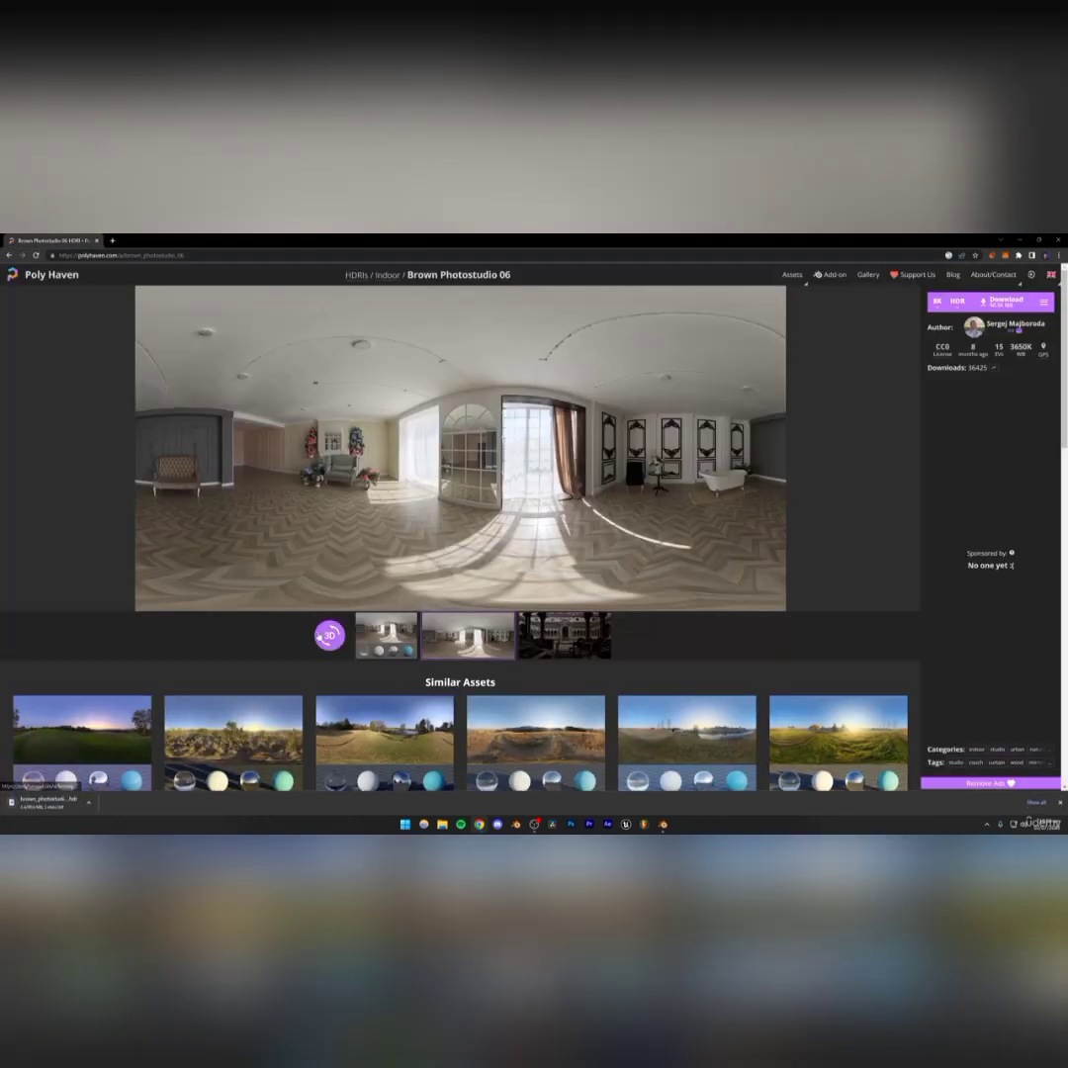
Return to Blender and save the project file
key(ctrl+j)
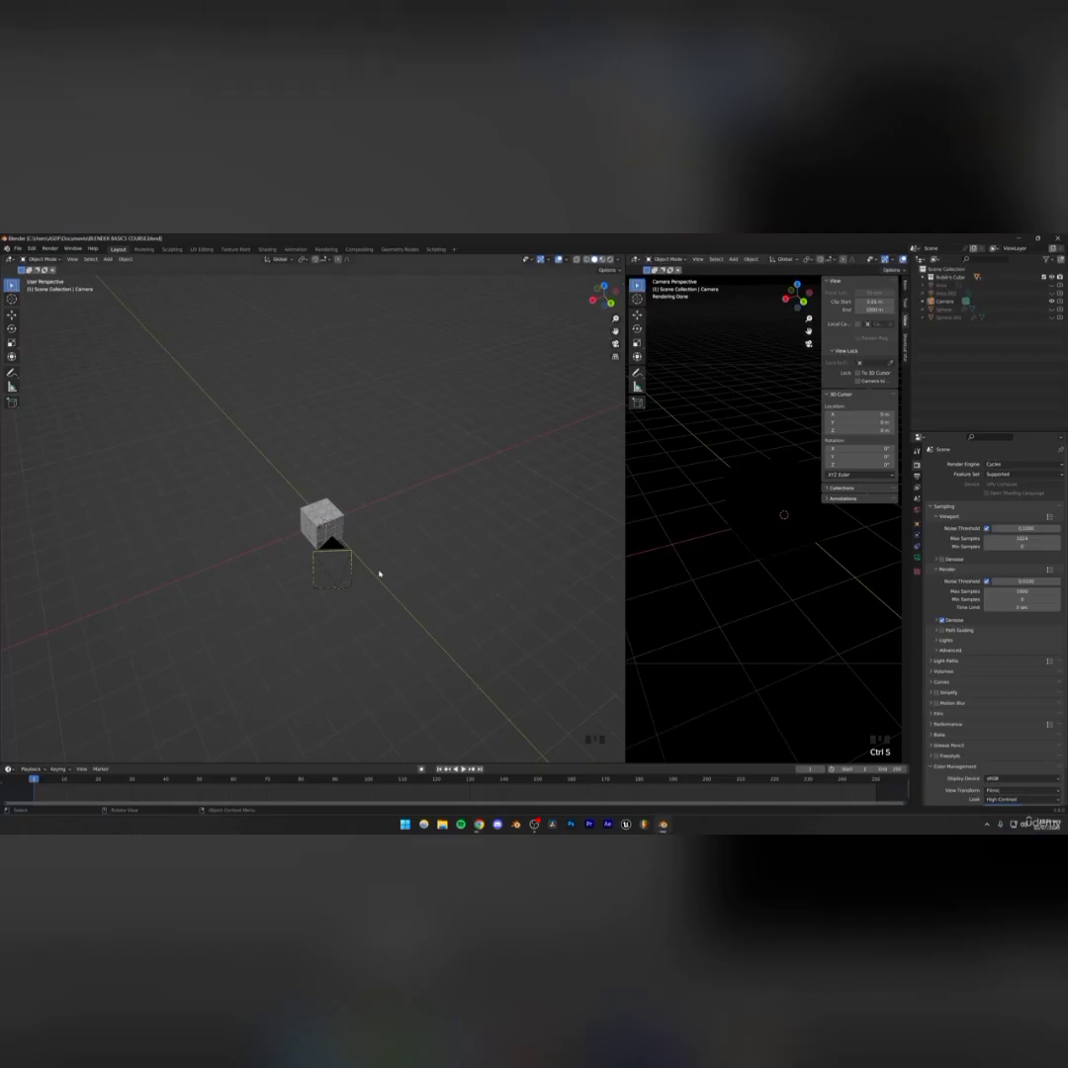
mouse_move(351, 567)
middle_down()
mouse_move(384, 529)
mouse_move(364, 543)
middle_up()
scroll(384, 530, up, 2)
key(ctrl+s)
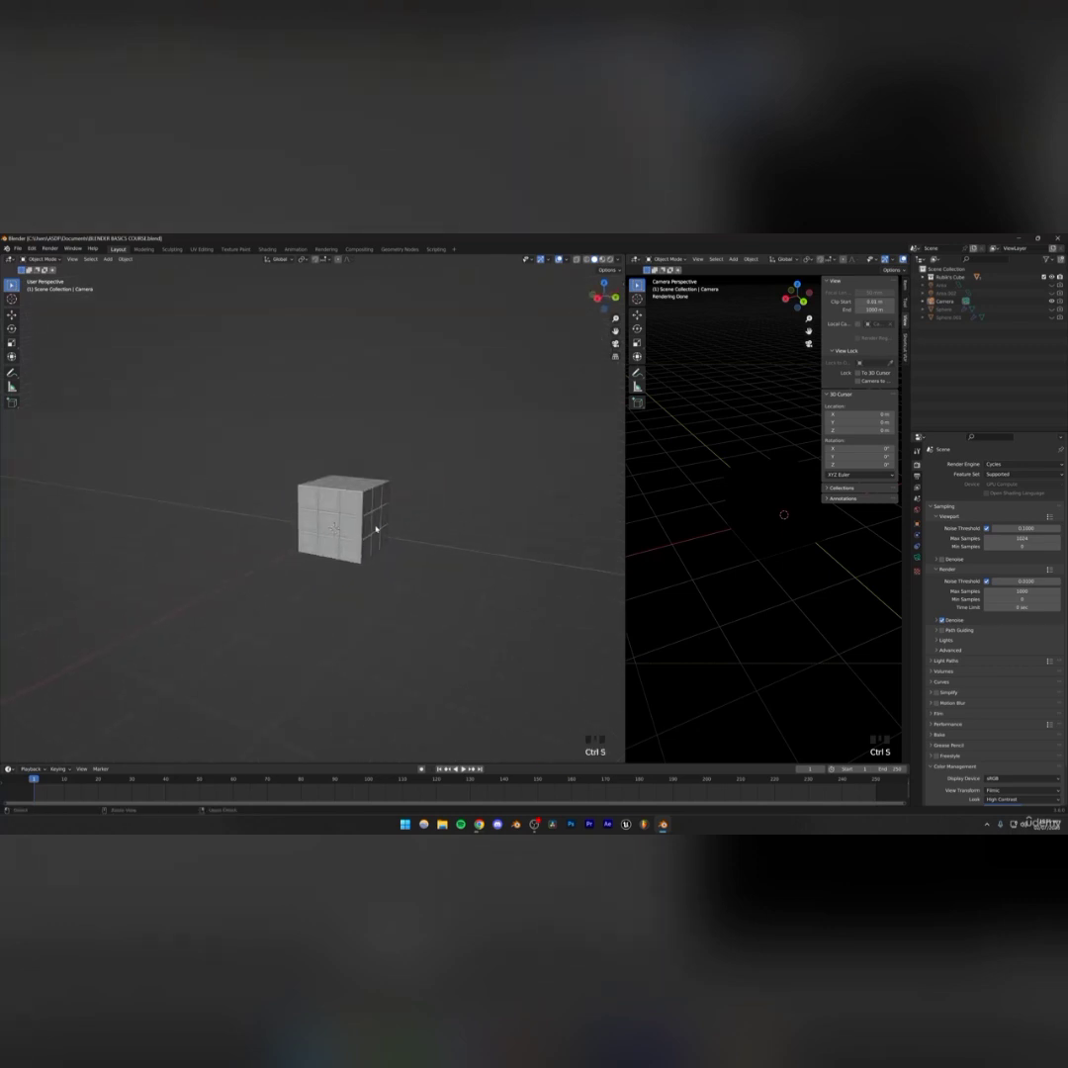
Resize the editor areas to widen the main viewport and switch the camera viewport to solid shading
drag(912, 269, 977, 269)
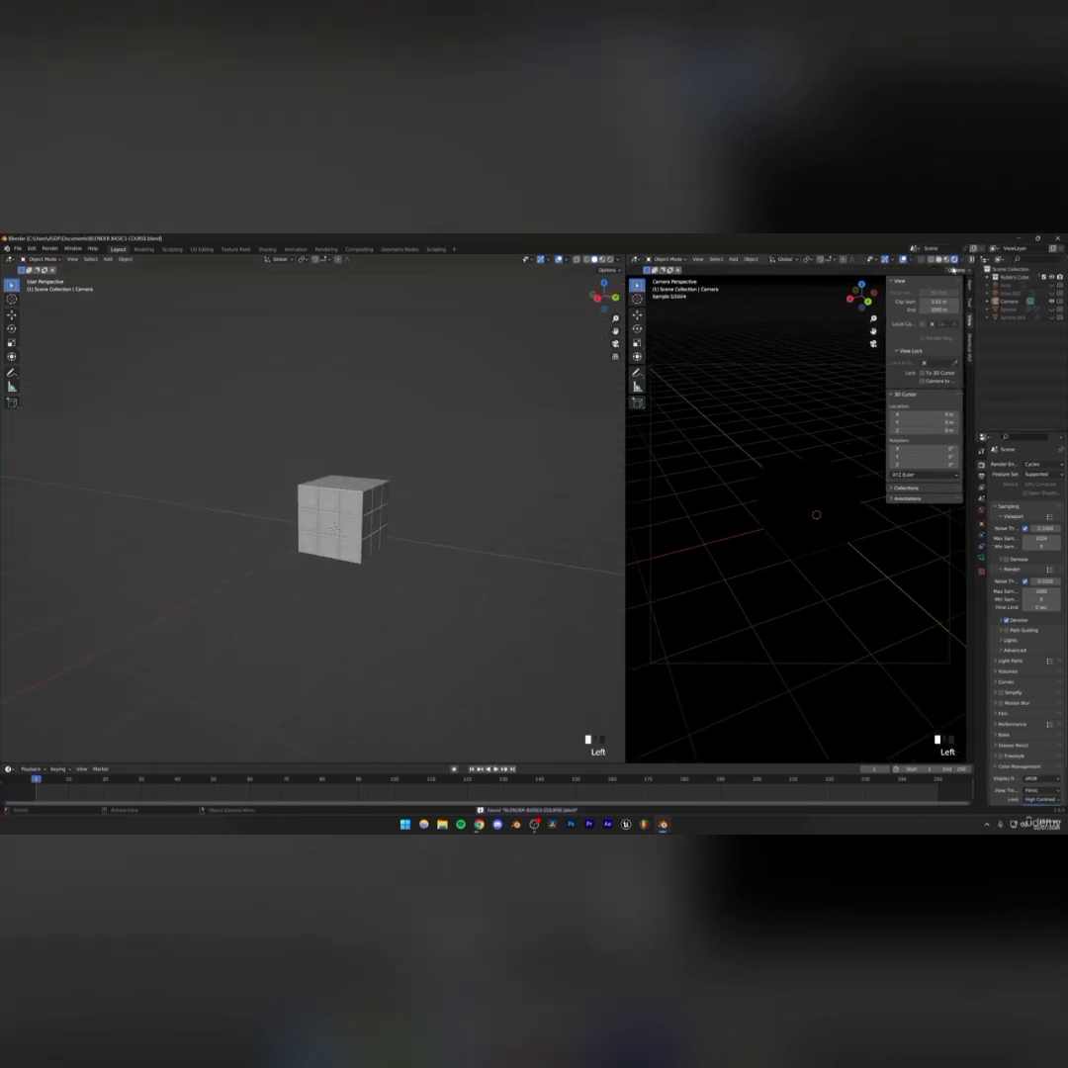
click(944, 259)
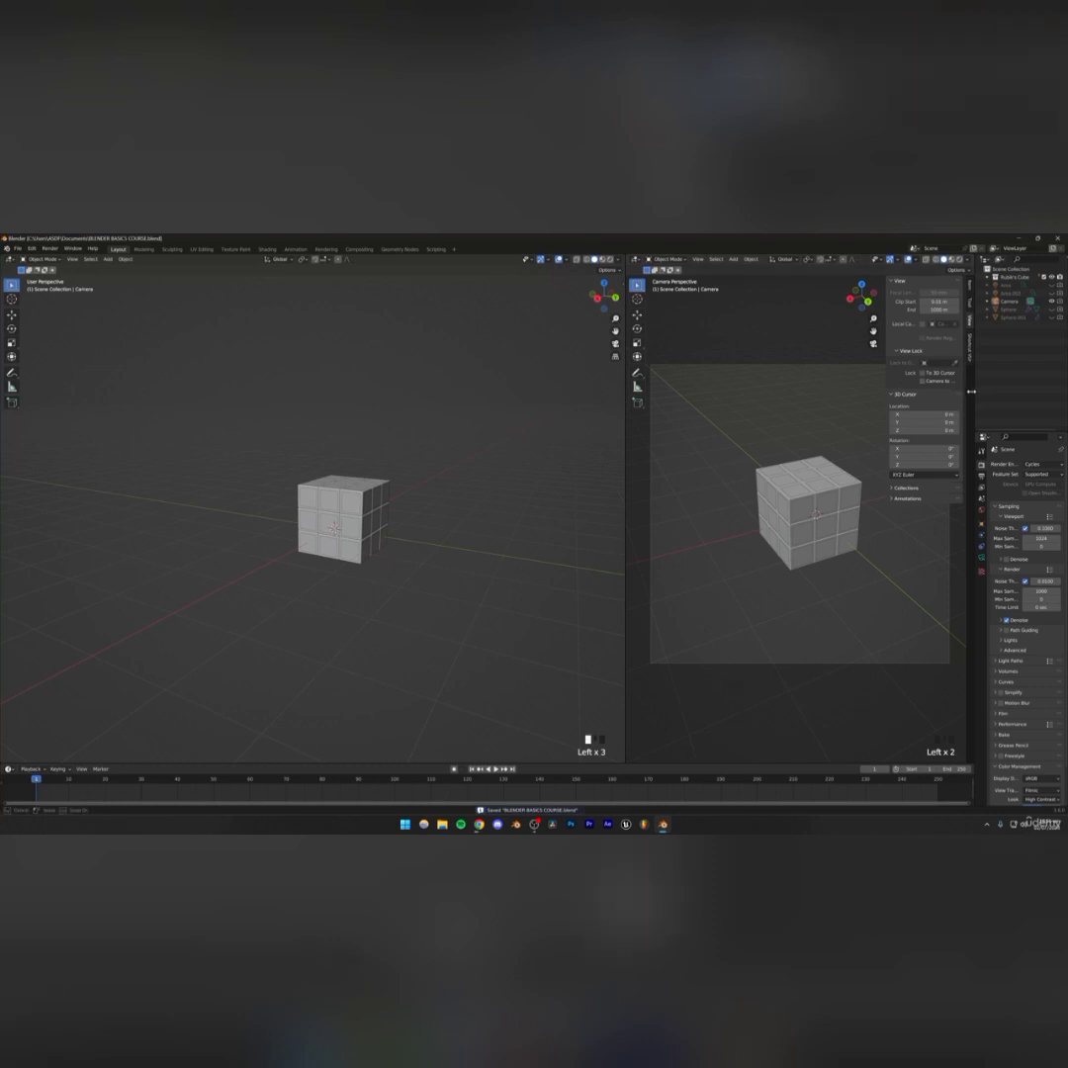
drag(974, 395, 752, 395)
scroll(394, 517, up, 5)
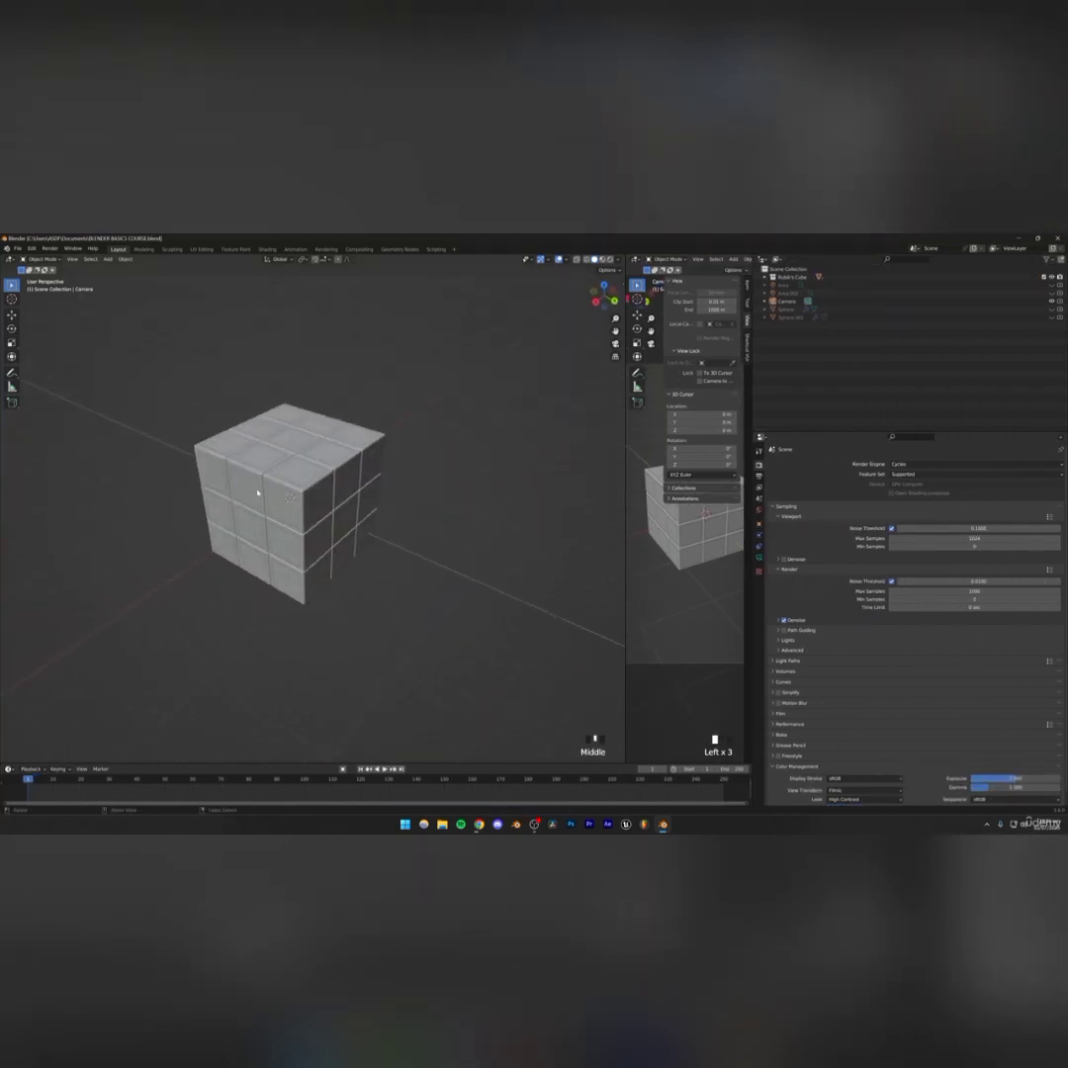
Add a plane mesh to the scene
click(108, 259)
mouse_move(119, 269)
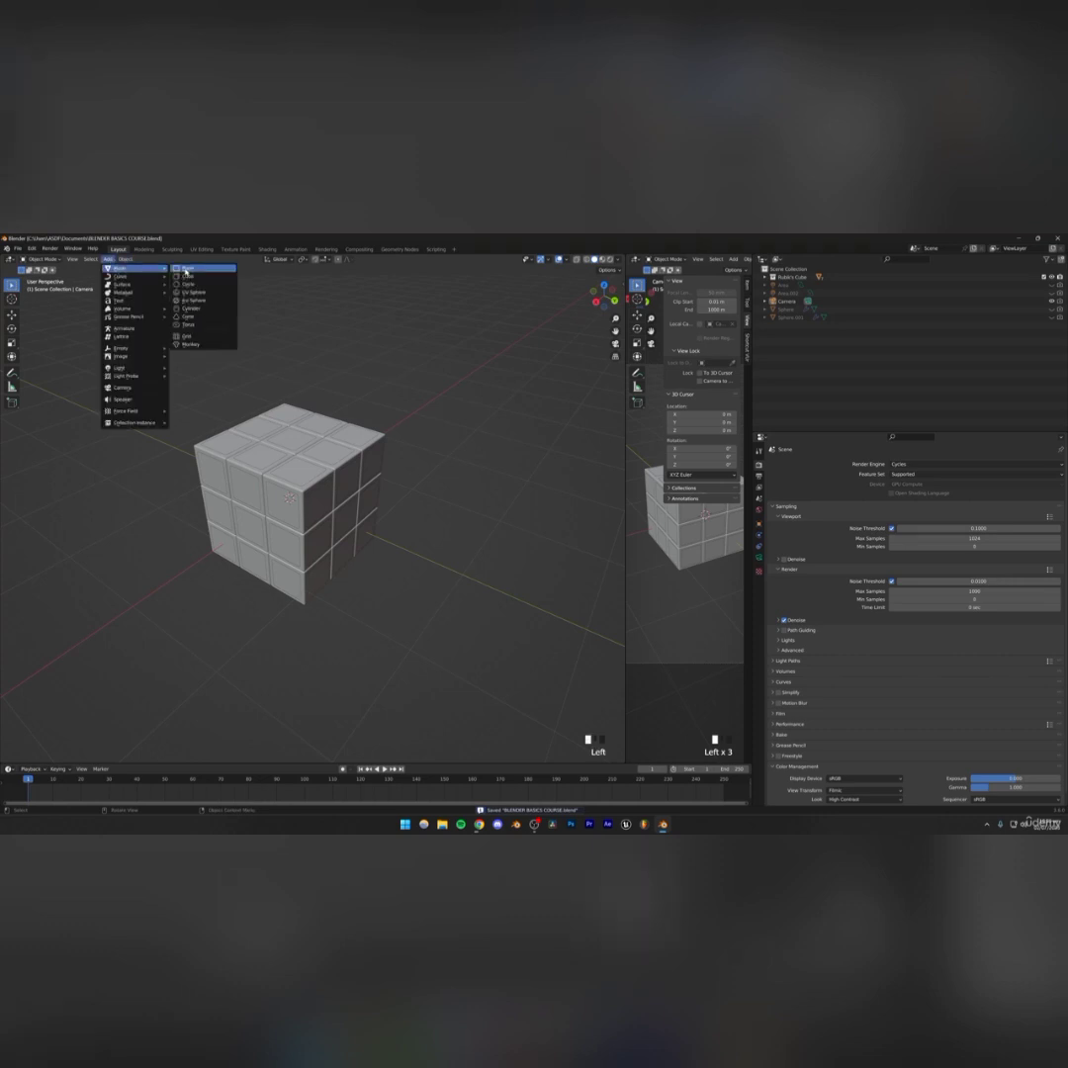
click(185, 271)
Move the plane down to the bottom of the Rubik's Cube in side view
scroll(364, 529, down, 3)
alt+middle_drag(365, 529, 417, 455)
scroll(300, 587, up, 5)
key(g)
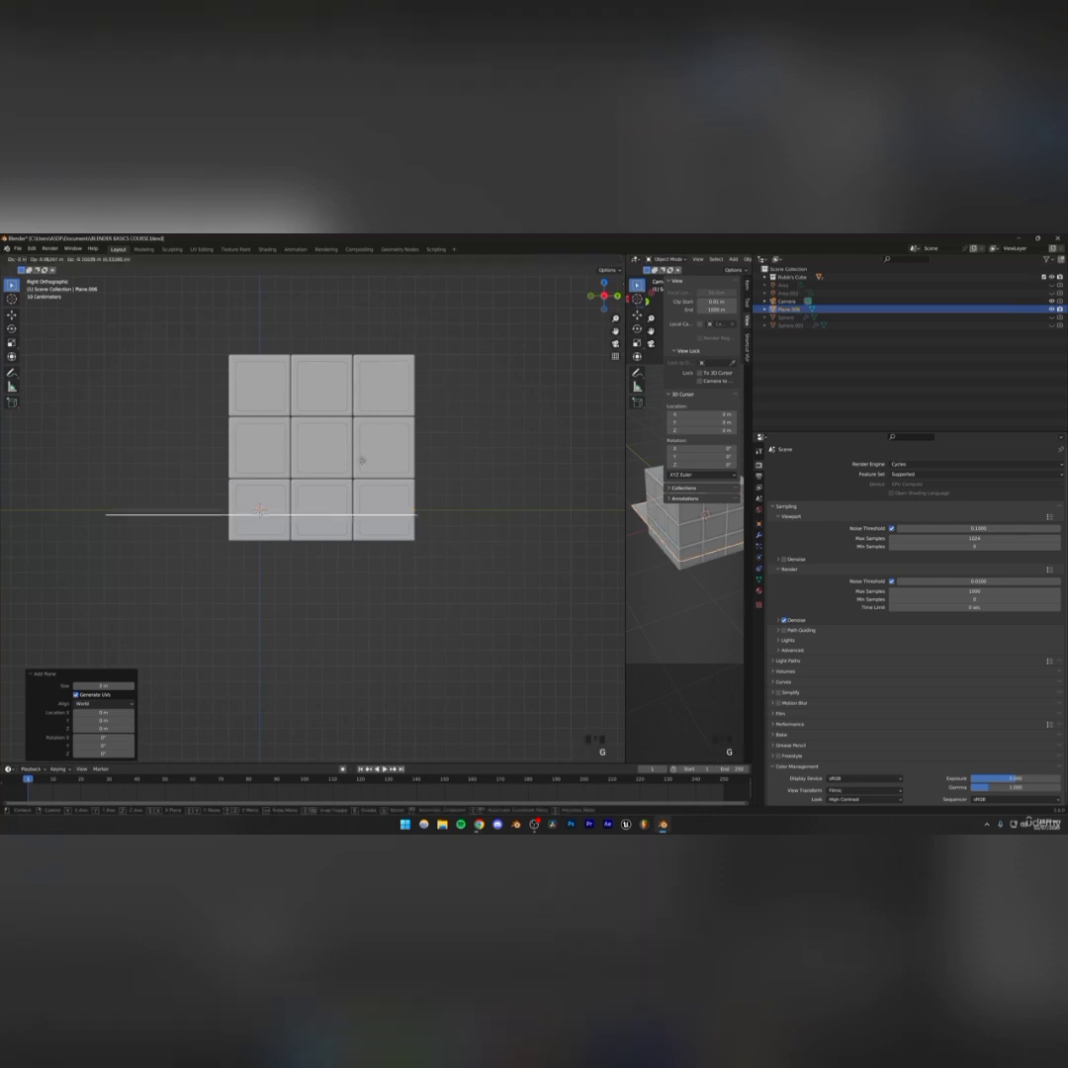
click(415, 483)
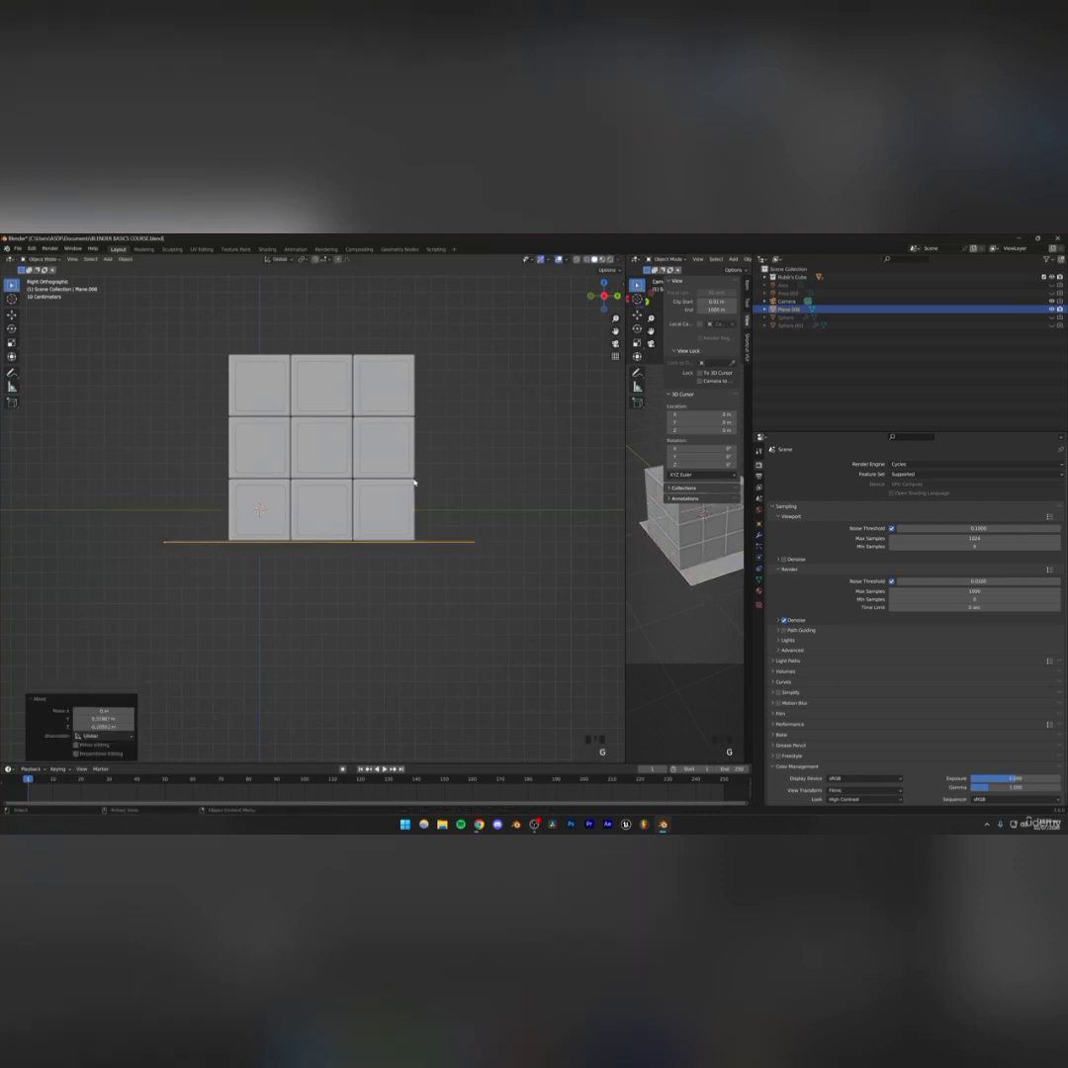
Fine-tune the plane's height so it sits just under the cube
scroll(296, 554, up, 6)
shift+middle_drag(350, 575, 346, 507)
key(g)
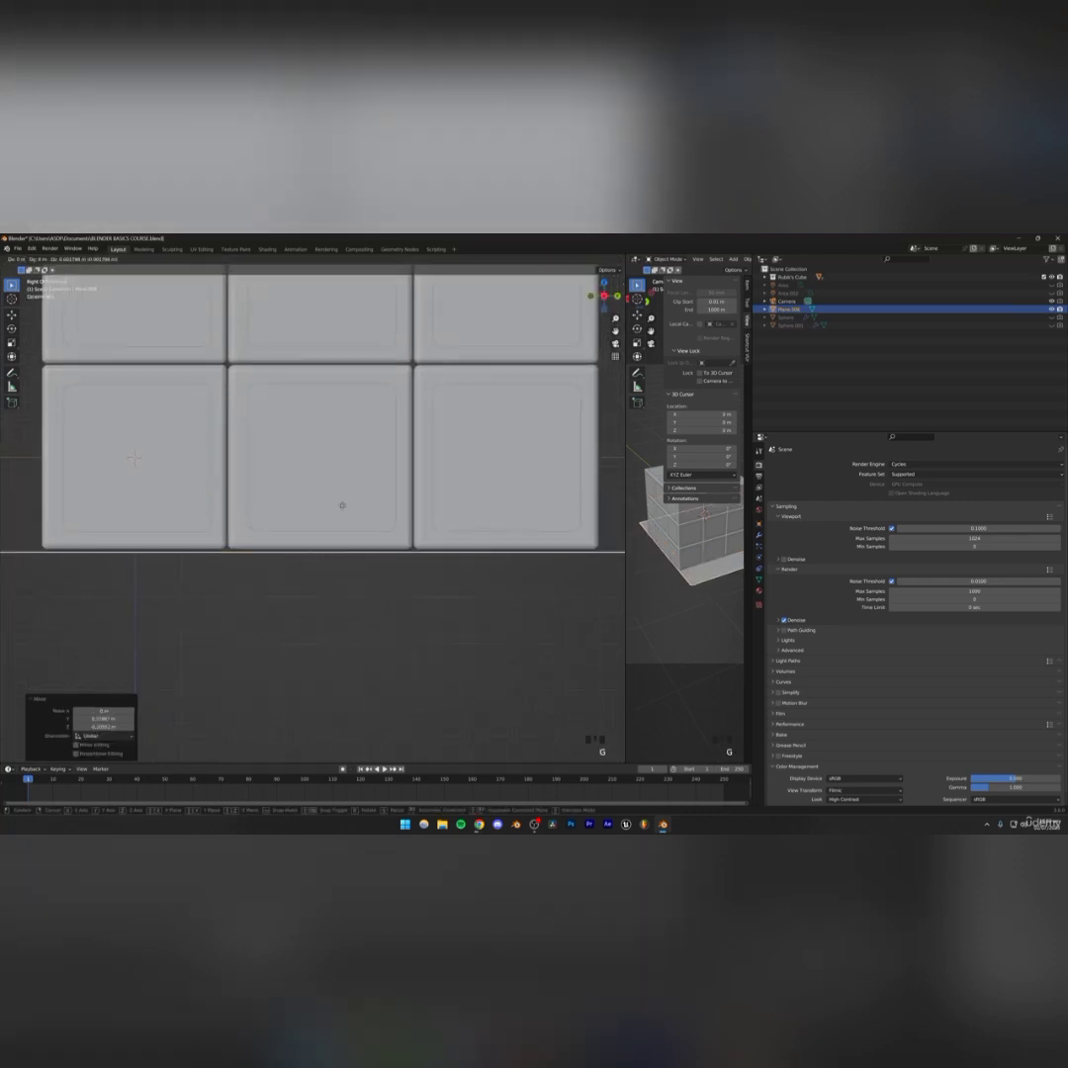
click(353, 532)
Scale the plane up into a floor around the cube
scroll(431, 589, up, 5)
shift+middle_drag(432, 589, 539, 521)
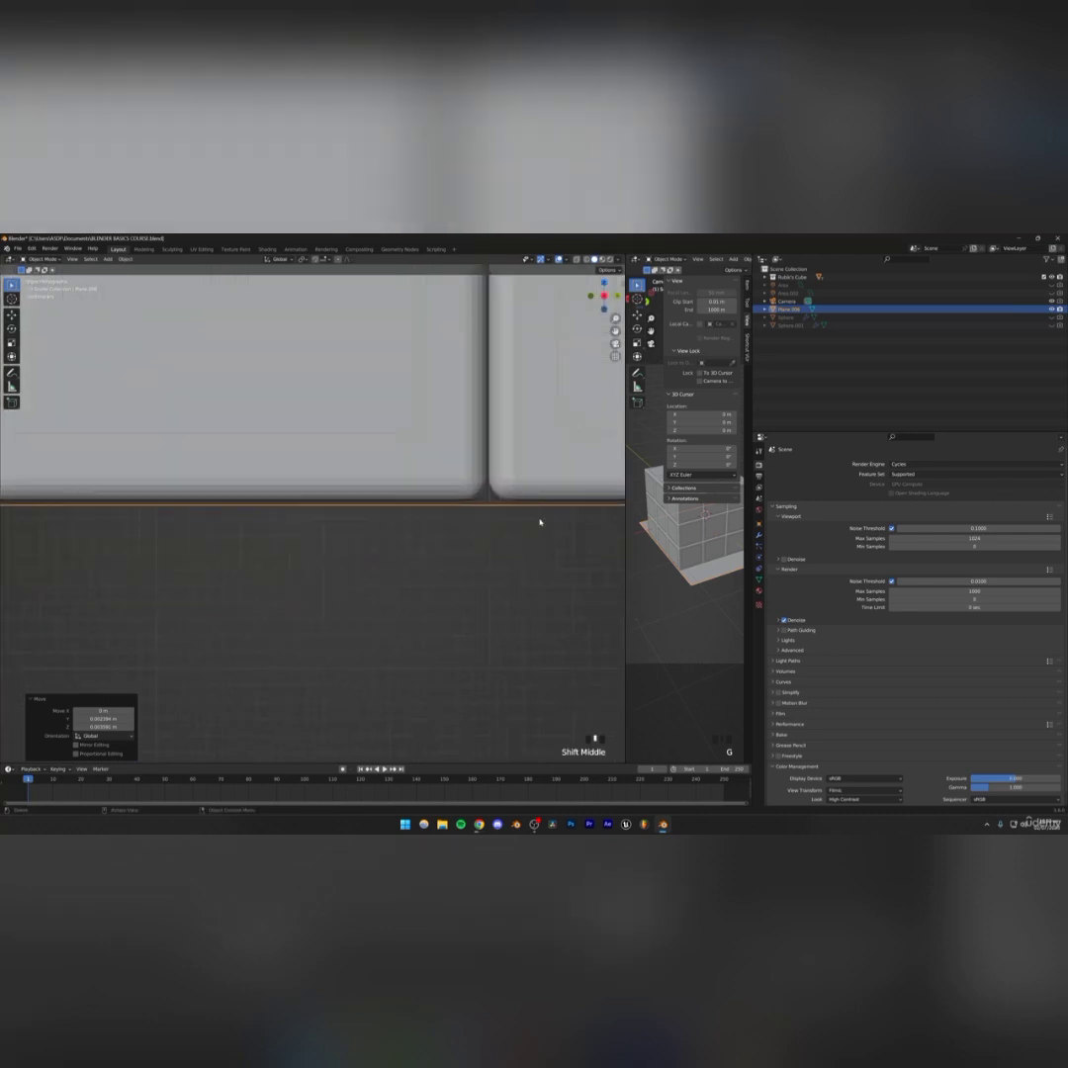
scroll(394, 558, down, 15)
scroll(303, 569, down, 4)
middle_drag(348, 544, 269, 582)
scroll(269, 581, up, 2)
key(s)
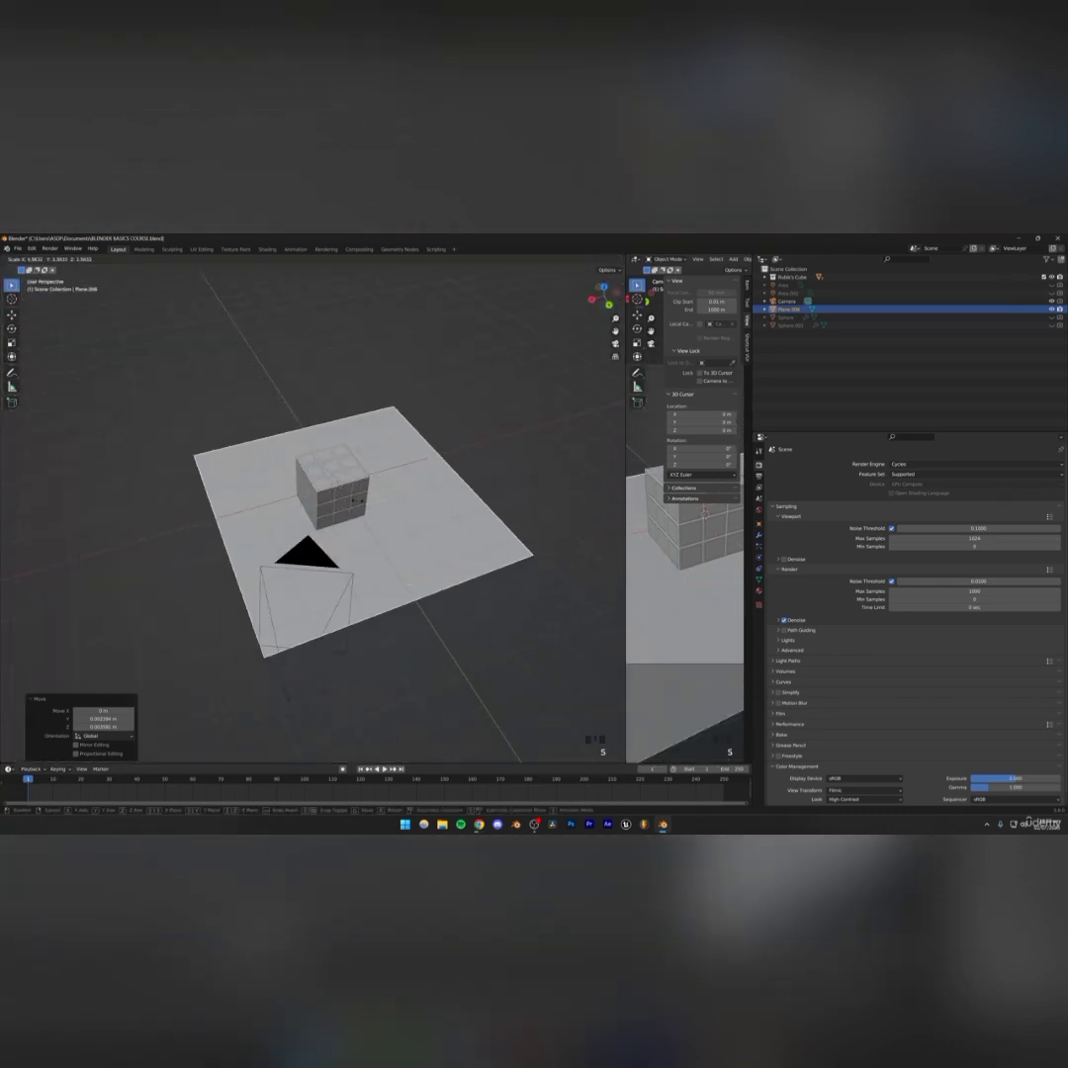
click(353, 502)
Center the plane under the cube in top view and scale it up further
scroll(435, 441, down, 3)
middle_drag(435, 441, 397, 520)
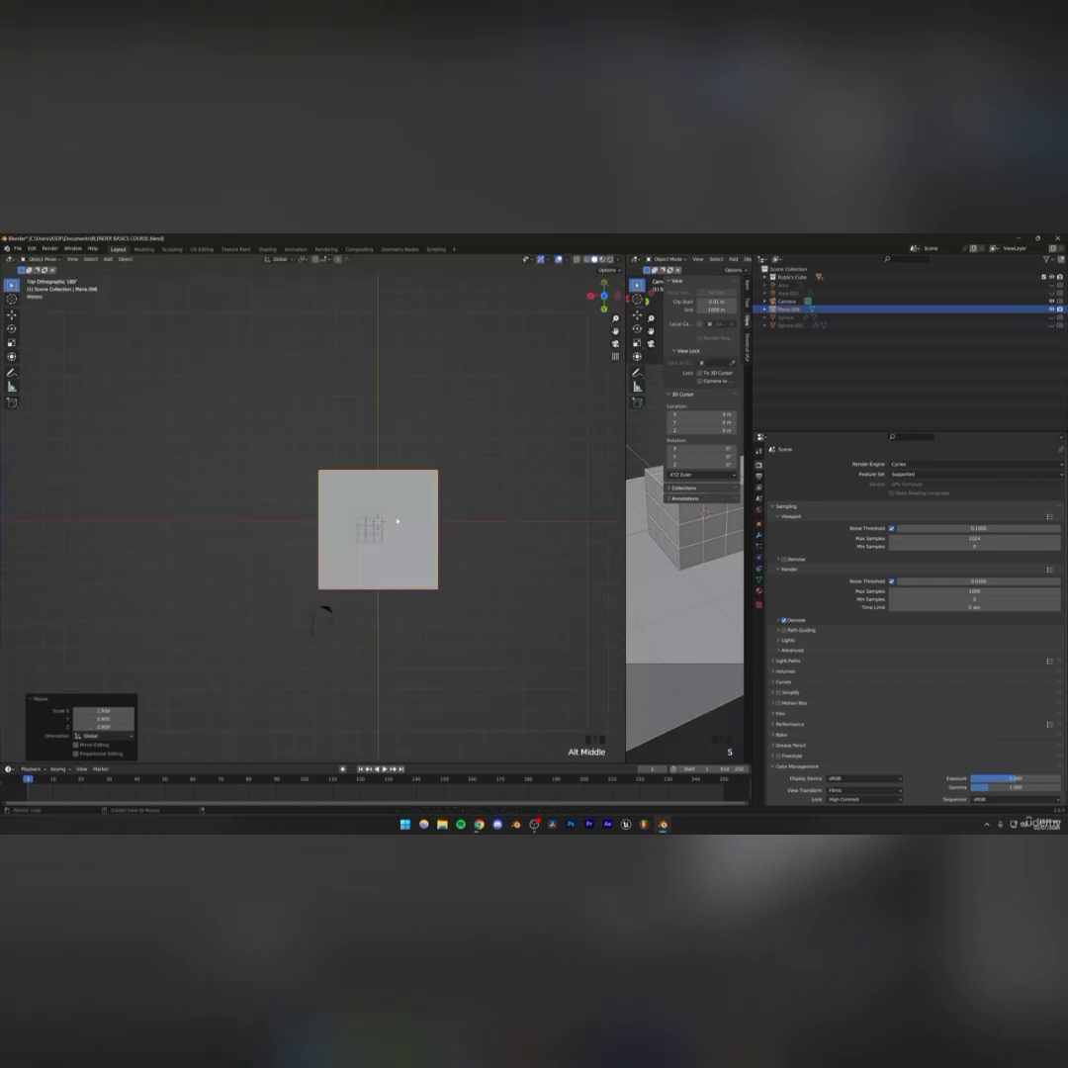
key(g)
click(422, 519)
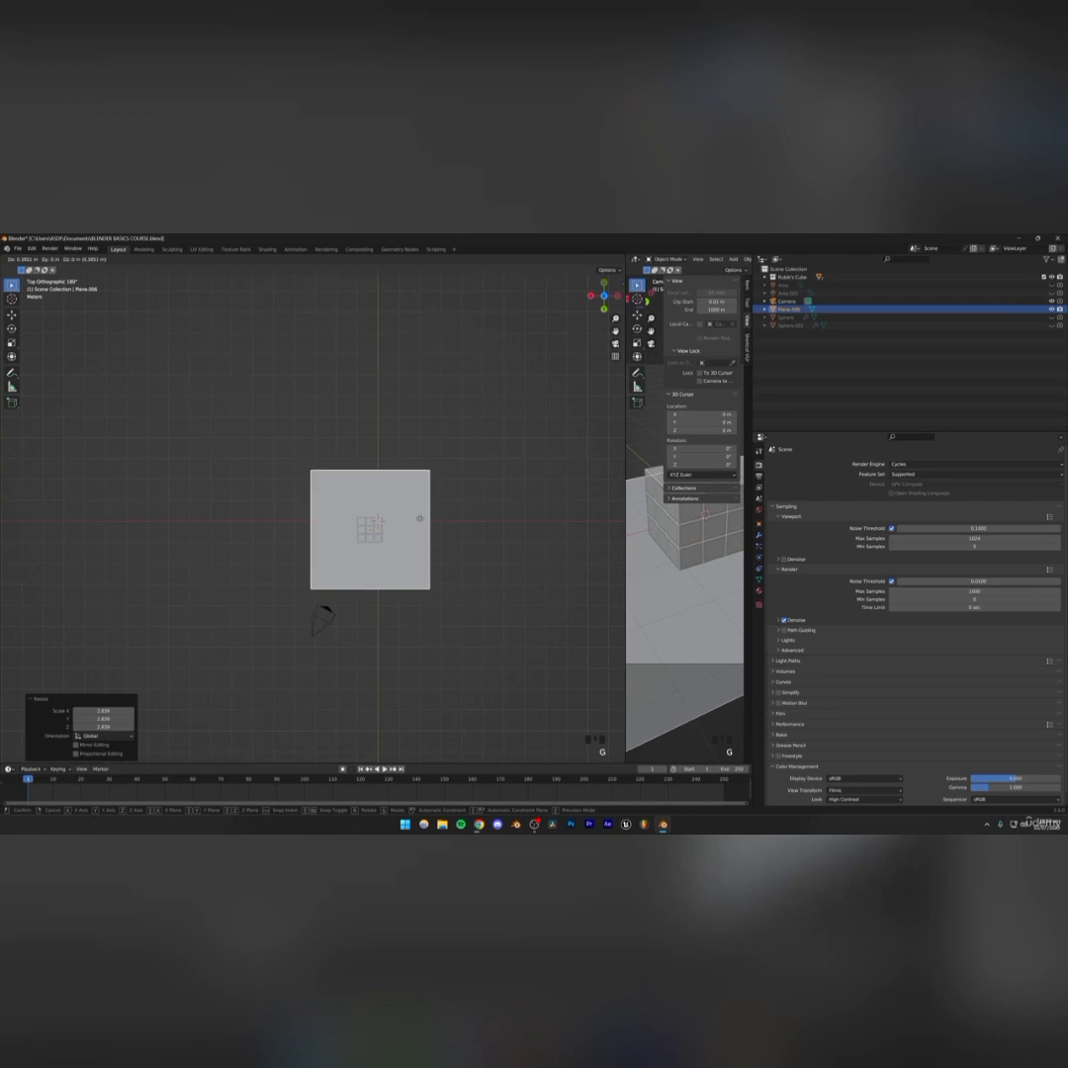
key(s)
click(429, 529)
middle_drag(429, 529, 390, 581)
scroll(341, 593, up, 4)
shift+middle_drag(390, 582, 317, 570)
scroll(384, 585, down, 2)
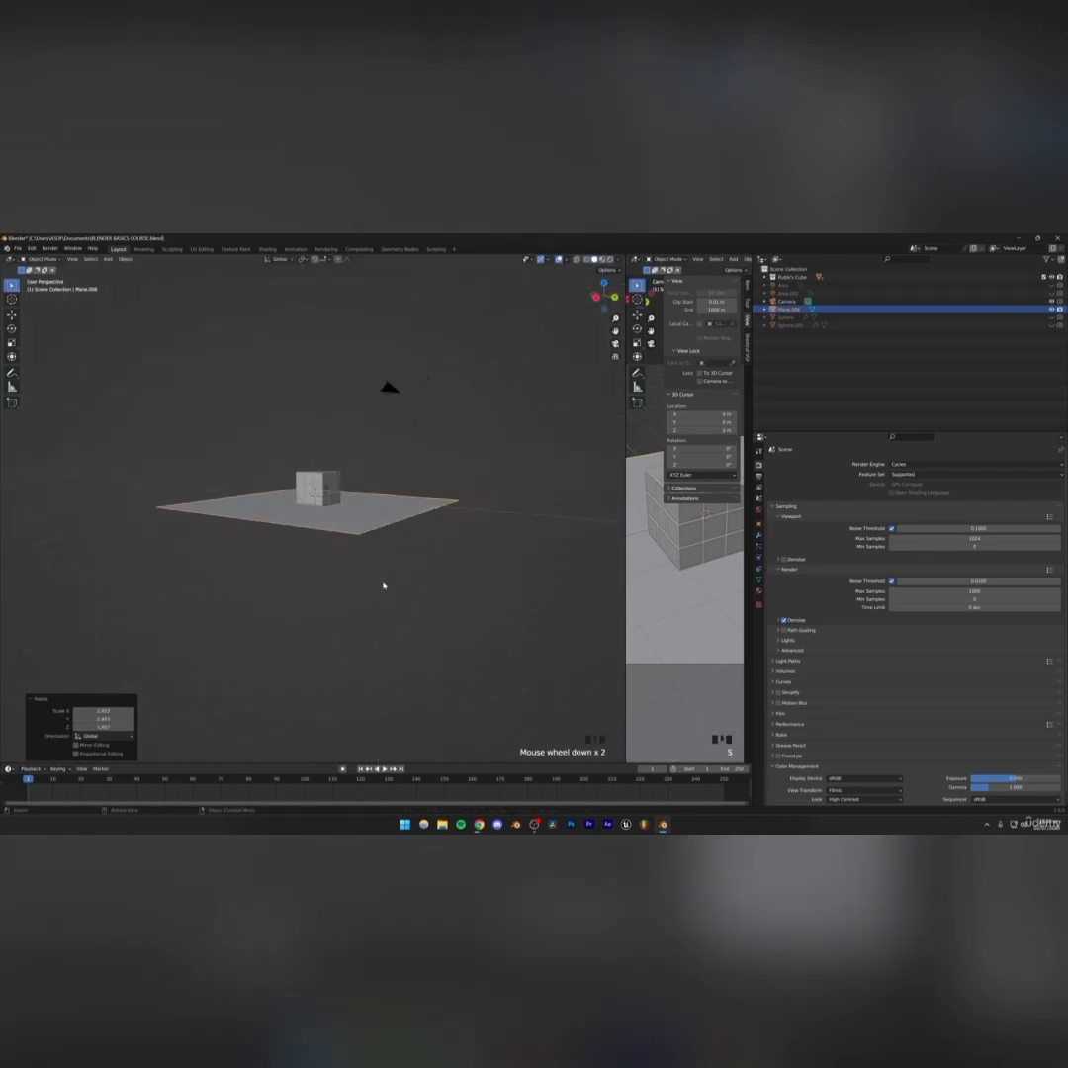
Enter Edit Mode on the plane, select its face and extrude it into a thick slab
click(373, 572)
click(358, 531)
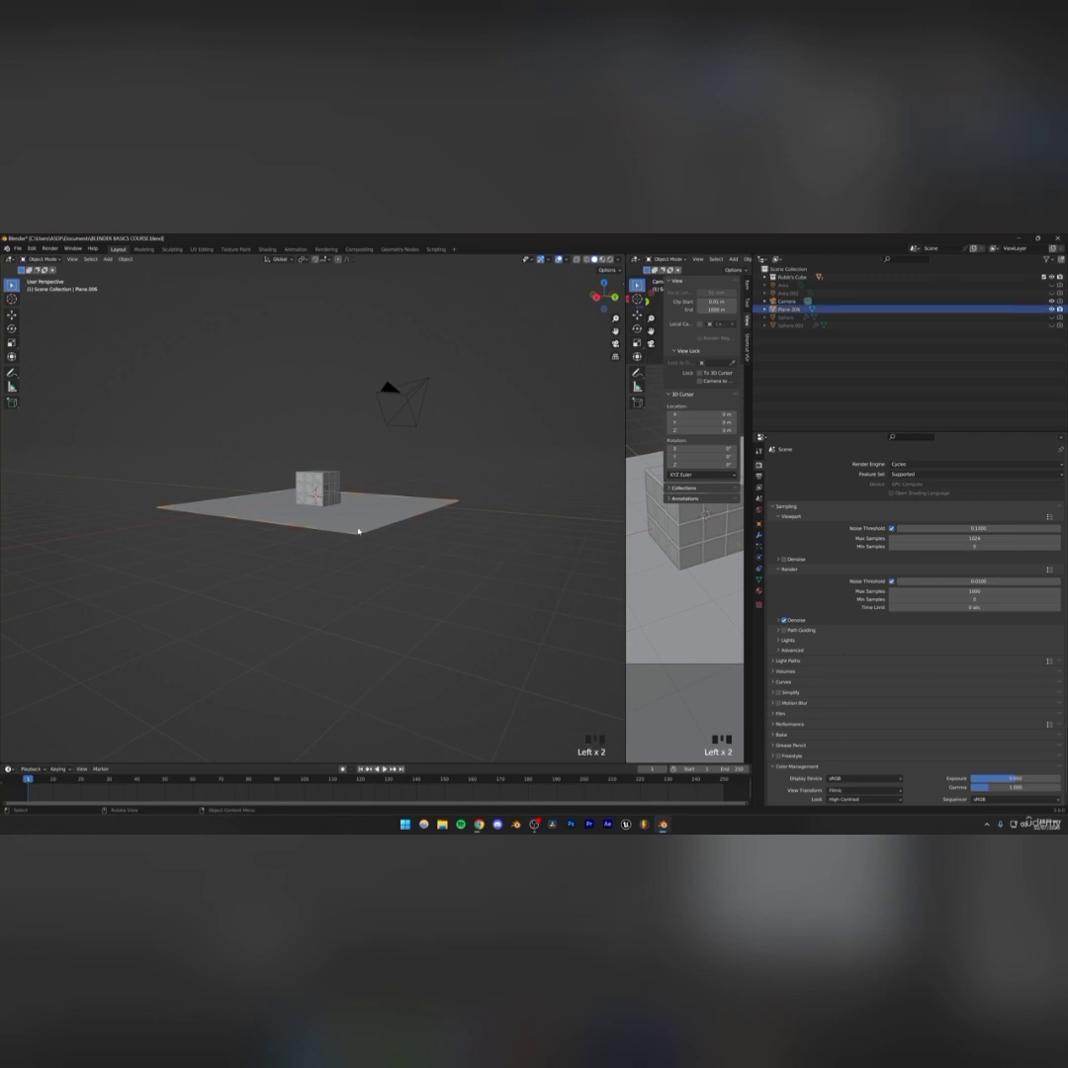
key(Tab)
middle_drag(358, 531, 345, 511)
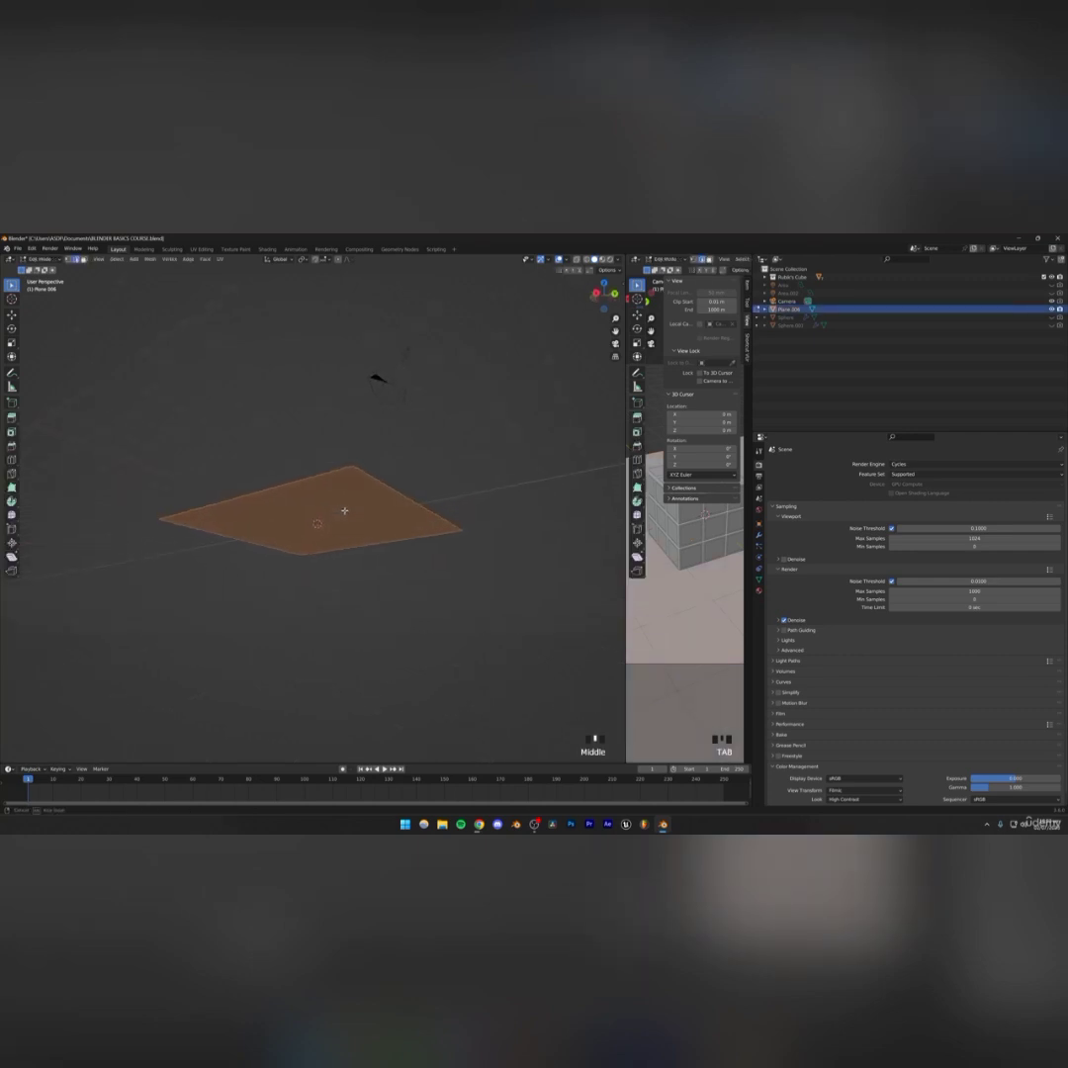
click(303, 527)
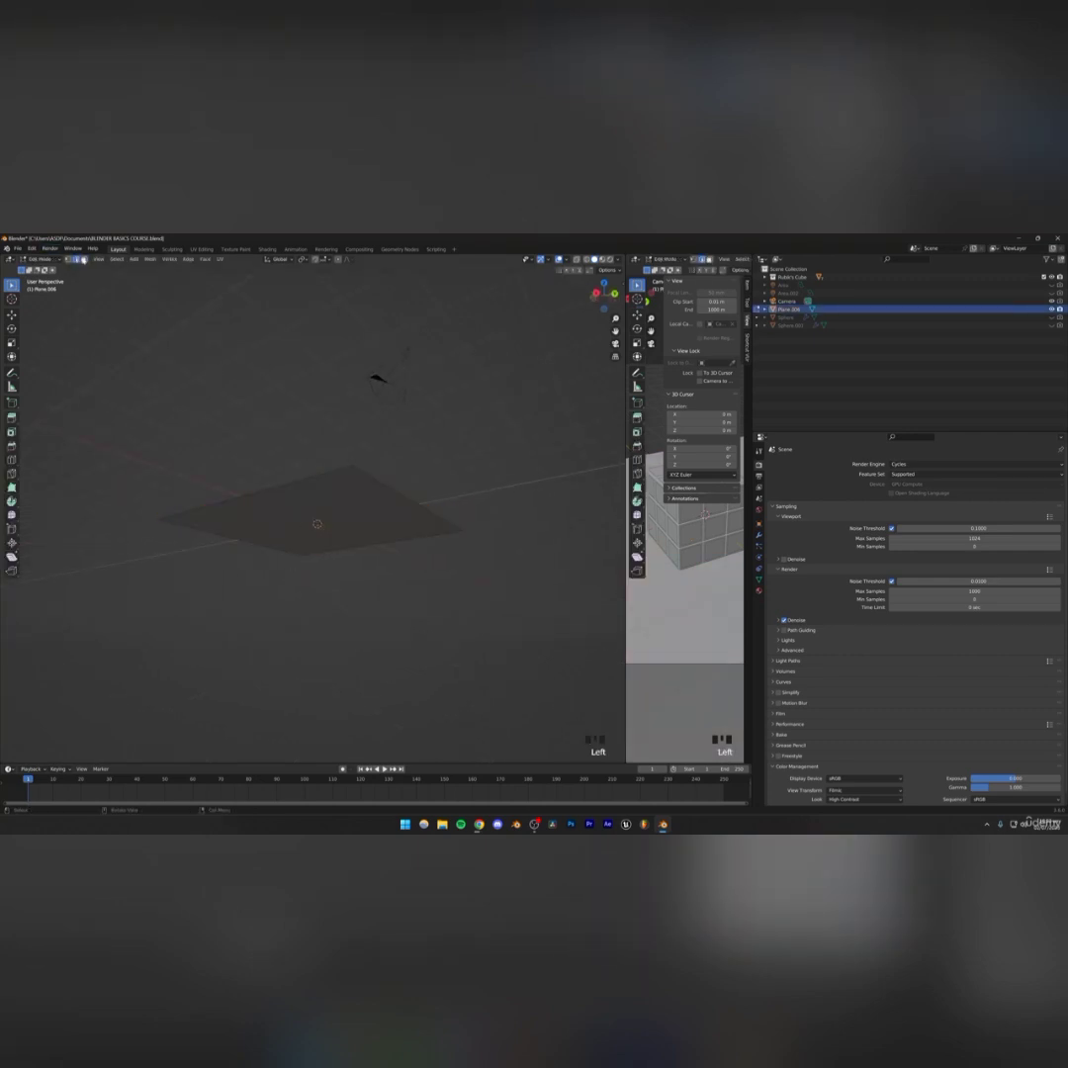
click(312, 521)
mouse_move(313, 521)
middle_down()
mouse_move(313, 543)
mouse_move(309, 527)
middle_up()
key(e)
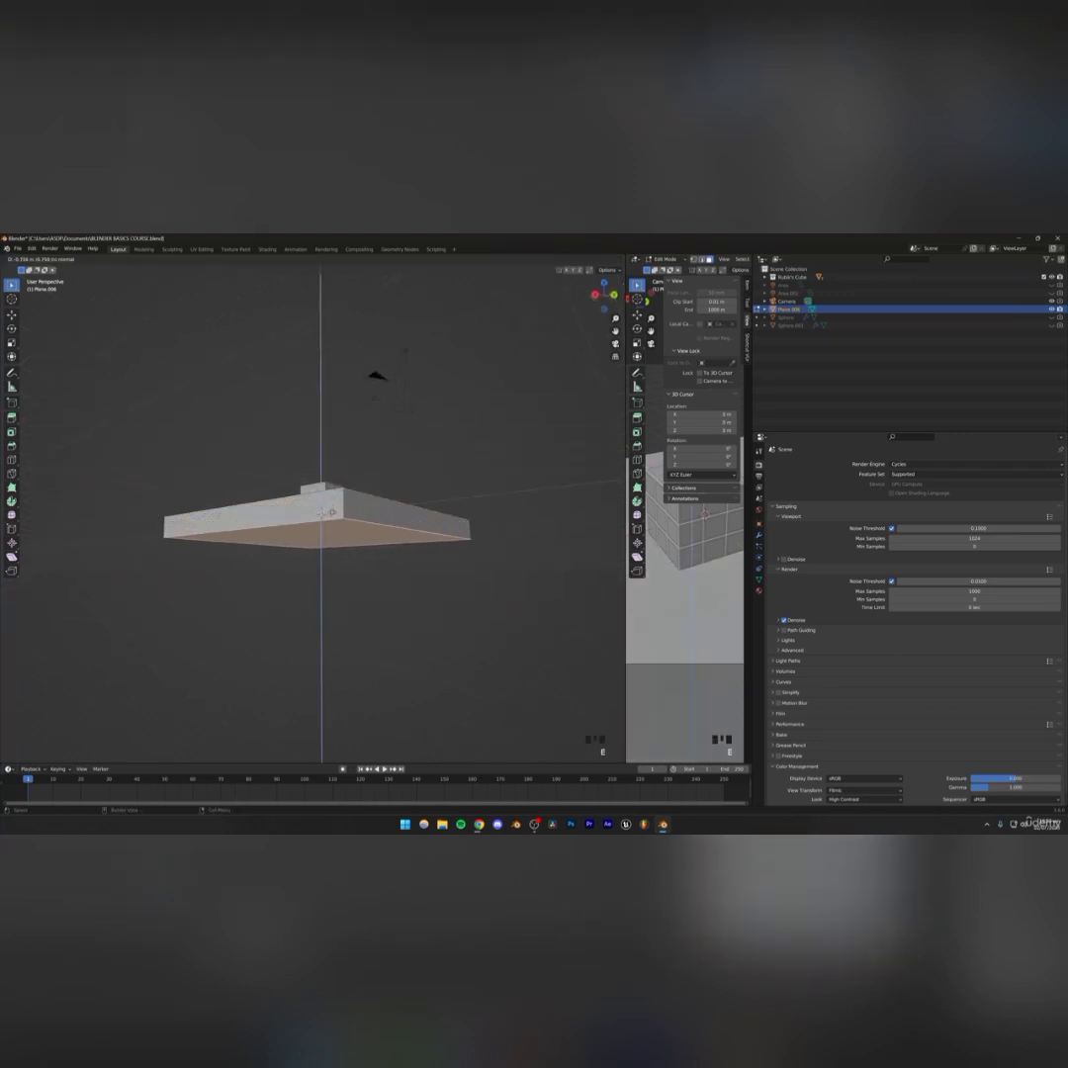
click(323, 514)
middle_drag(323, 514, 287, 516)
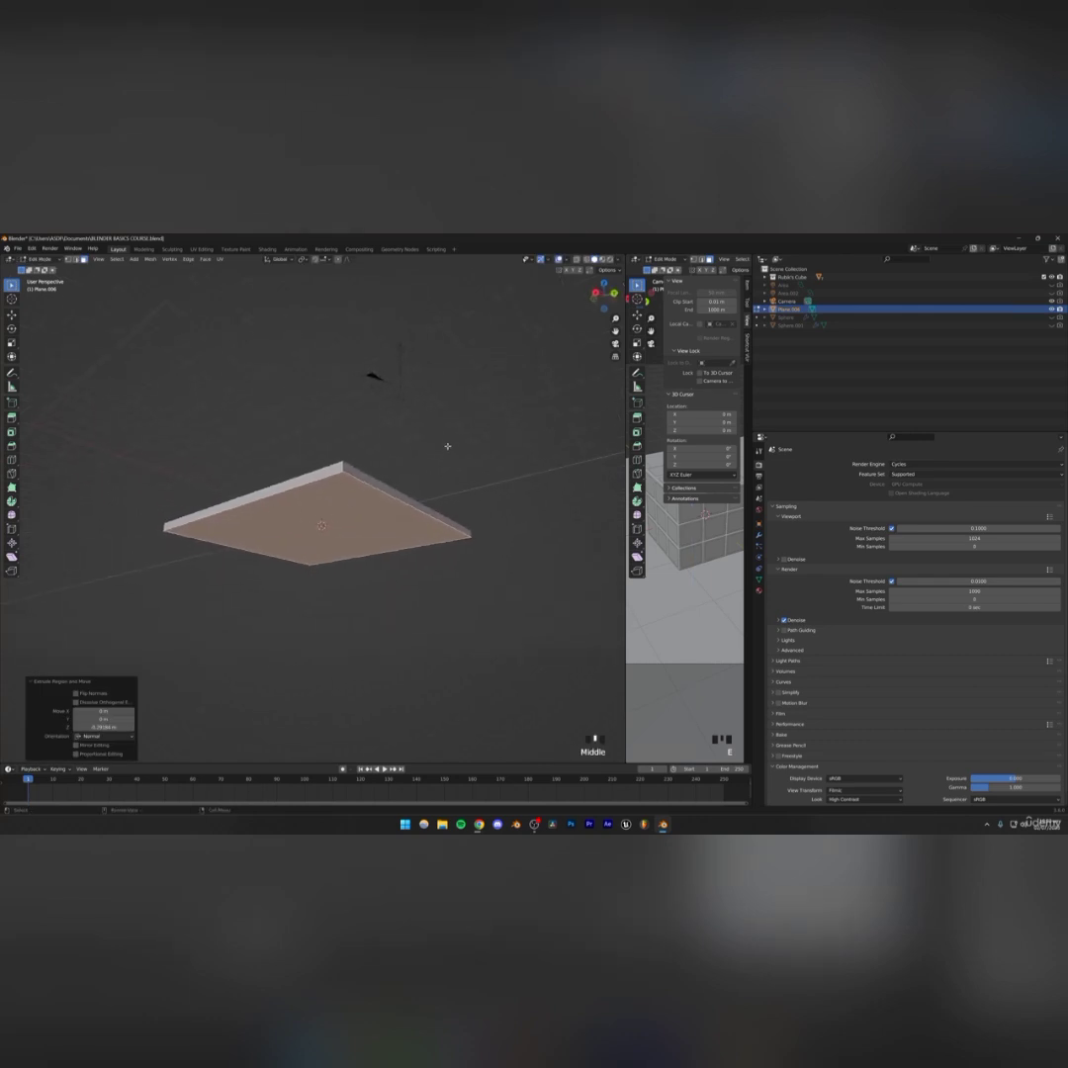
Inset the slab's bottom face into a small central square
key(i)
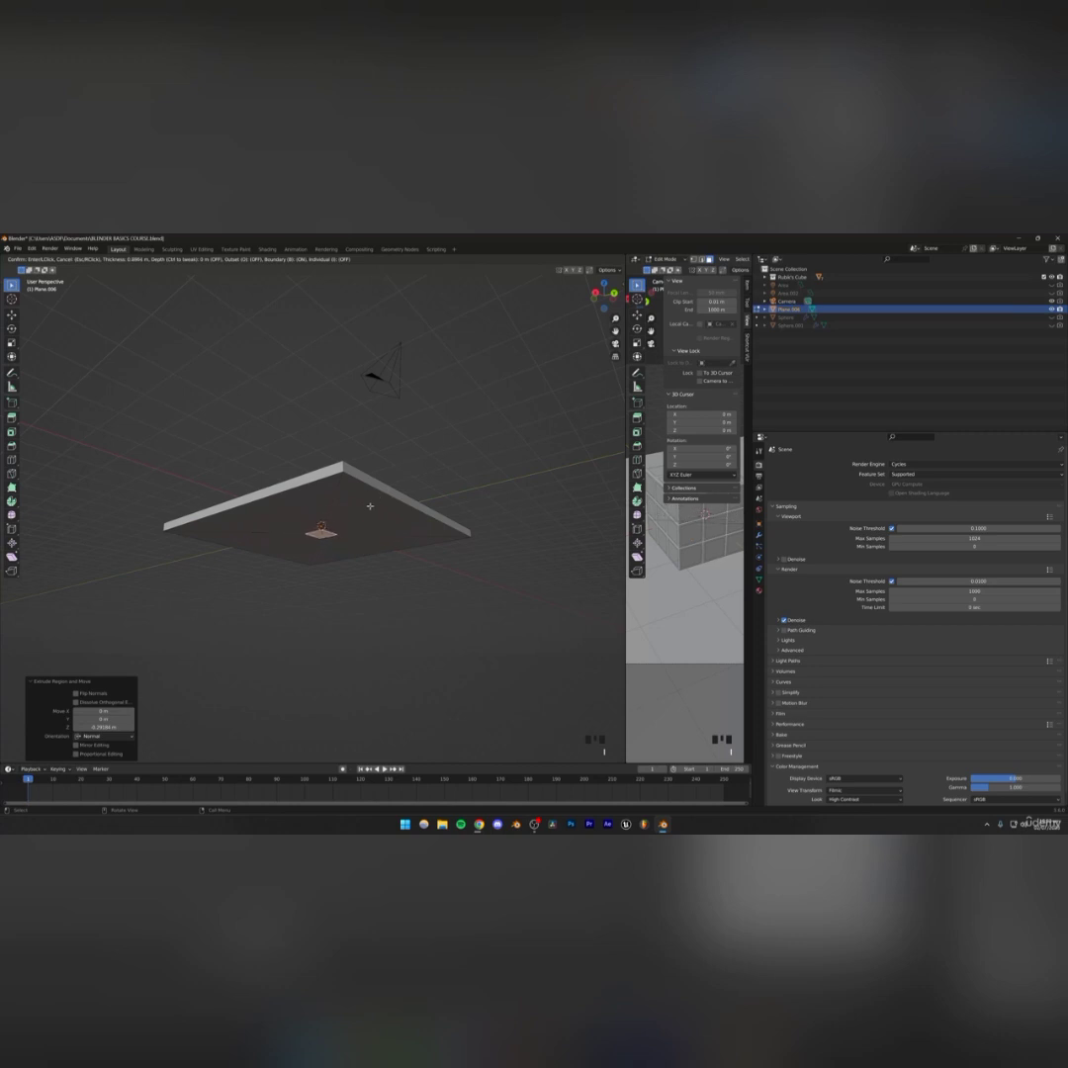
click(375, 502)
mouse_move(374, 502)
middle_down()
mouse_move(391, 486)
mouse_move(374, 492)
middle_up()
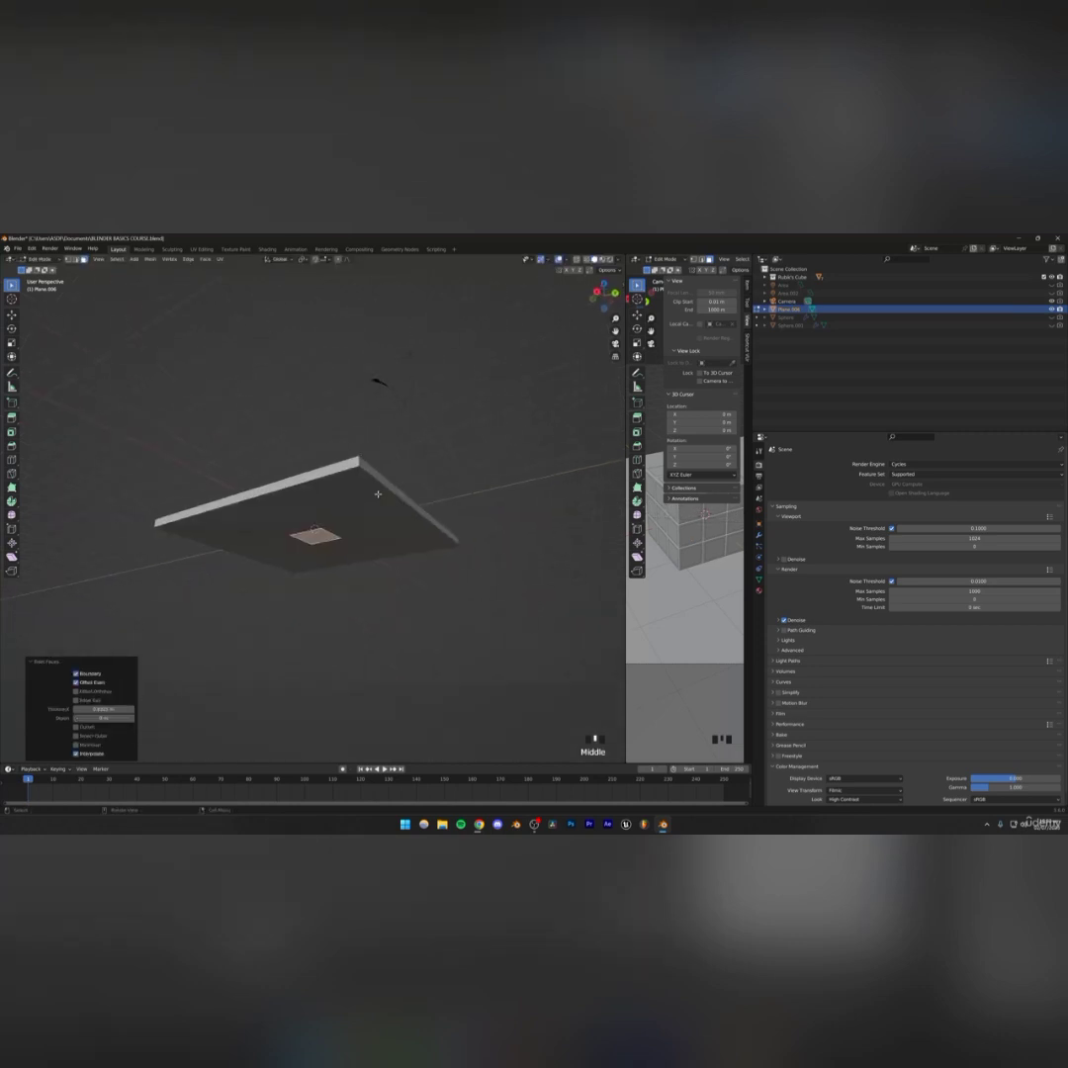
Extrude the inset square downward into a column under the slab
key(e)
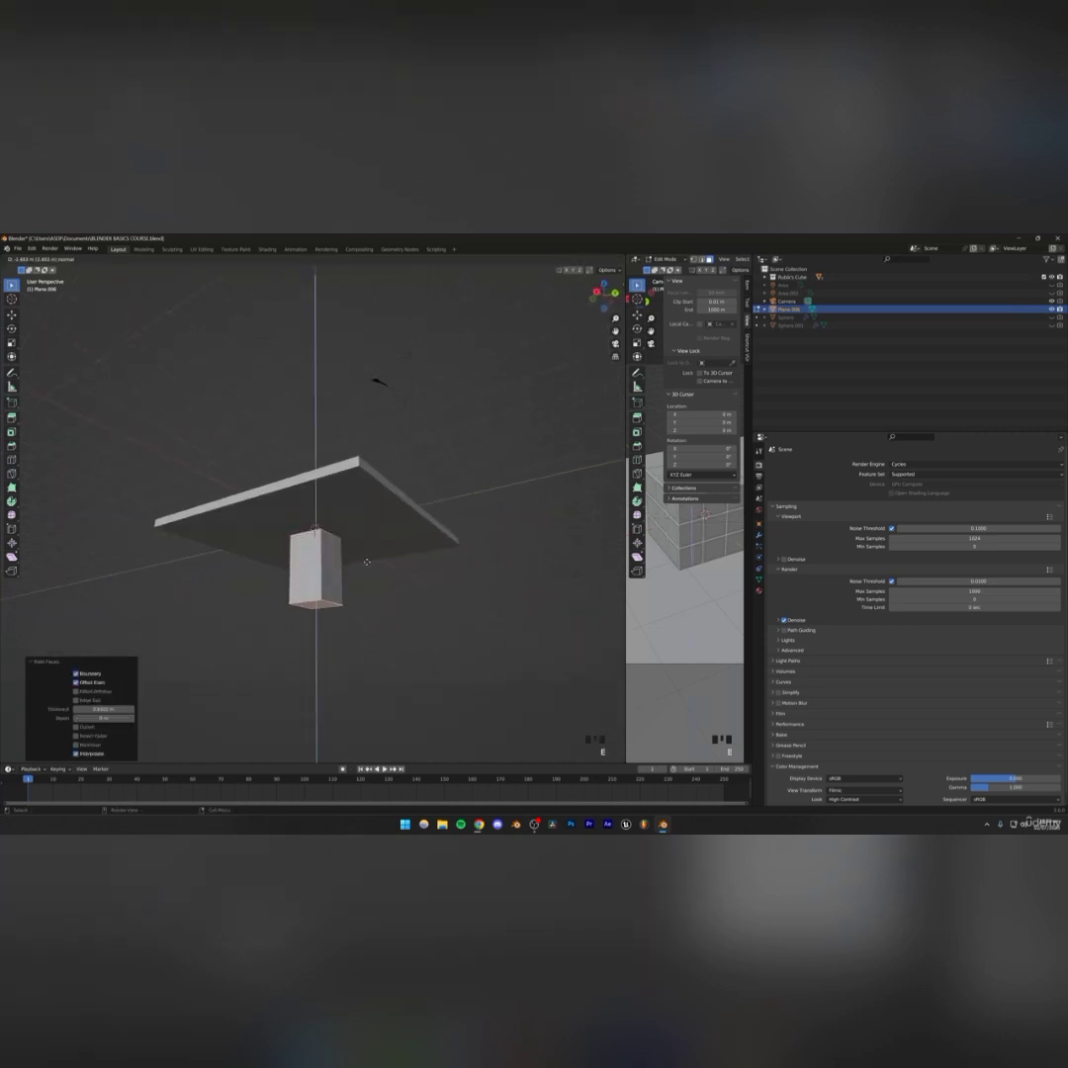
click(367, 561)
middle_drag(366, 557, 358, 552)
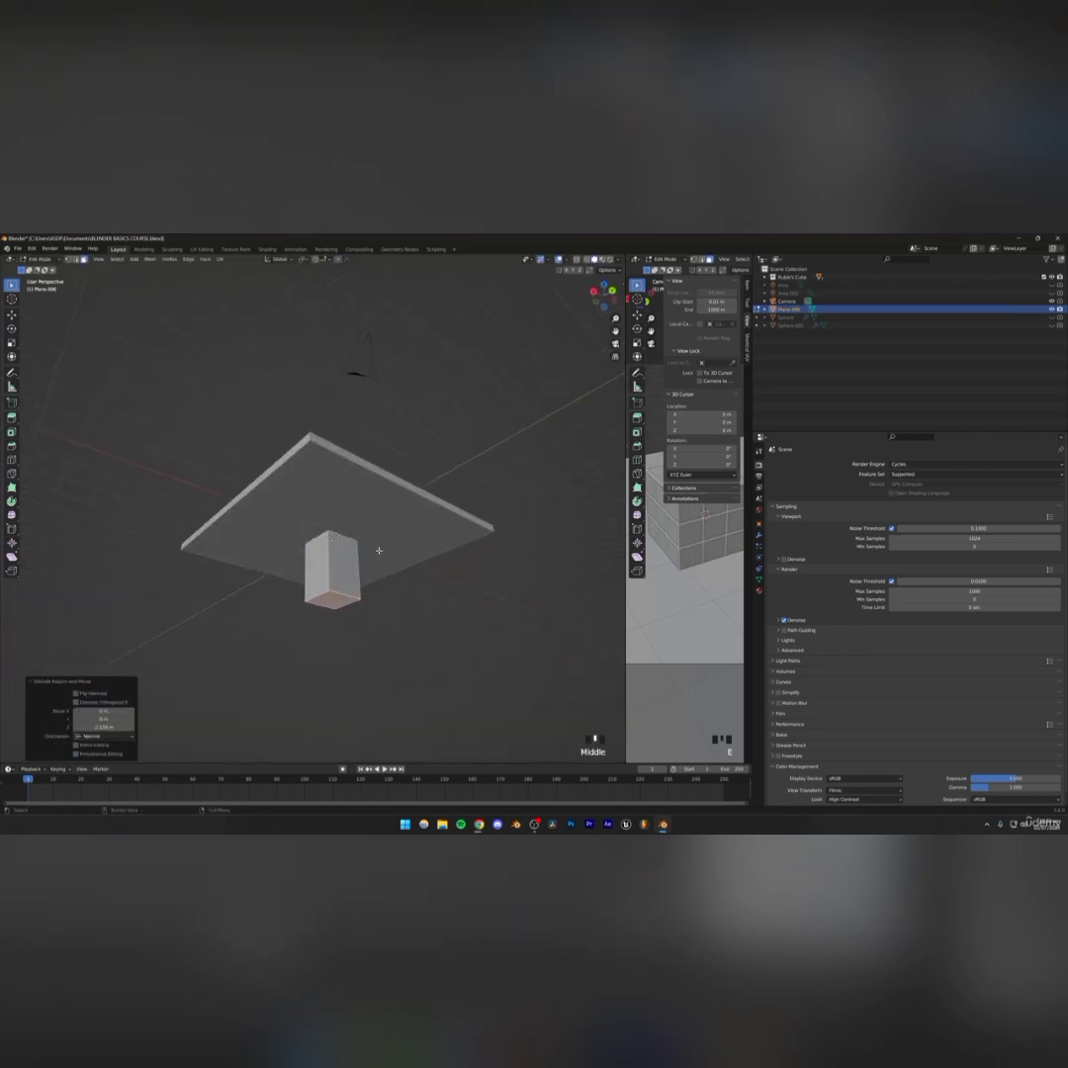
Scale the column's bottom face inward to taper it, then extrude it twice further downward
key(s)
click(358, 566)
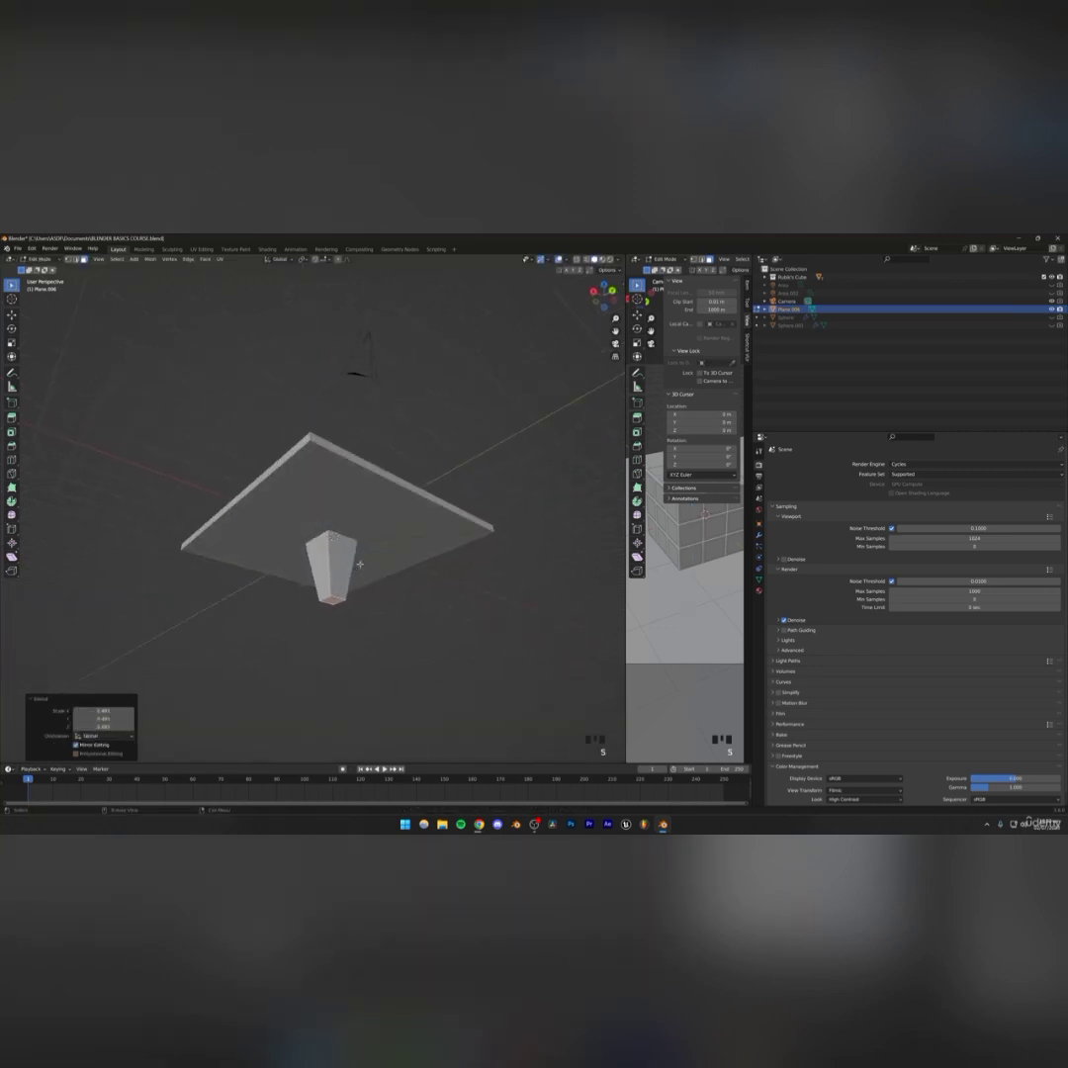
mouse_move(360, 565)
middle_down()
mouse_move(372, 584)
mouse_move(363, 574)
mouse_move(354, 587)
middle_up()
key(e)
click(358, 602)
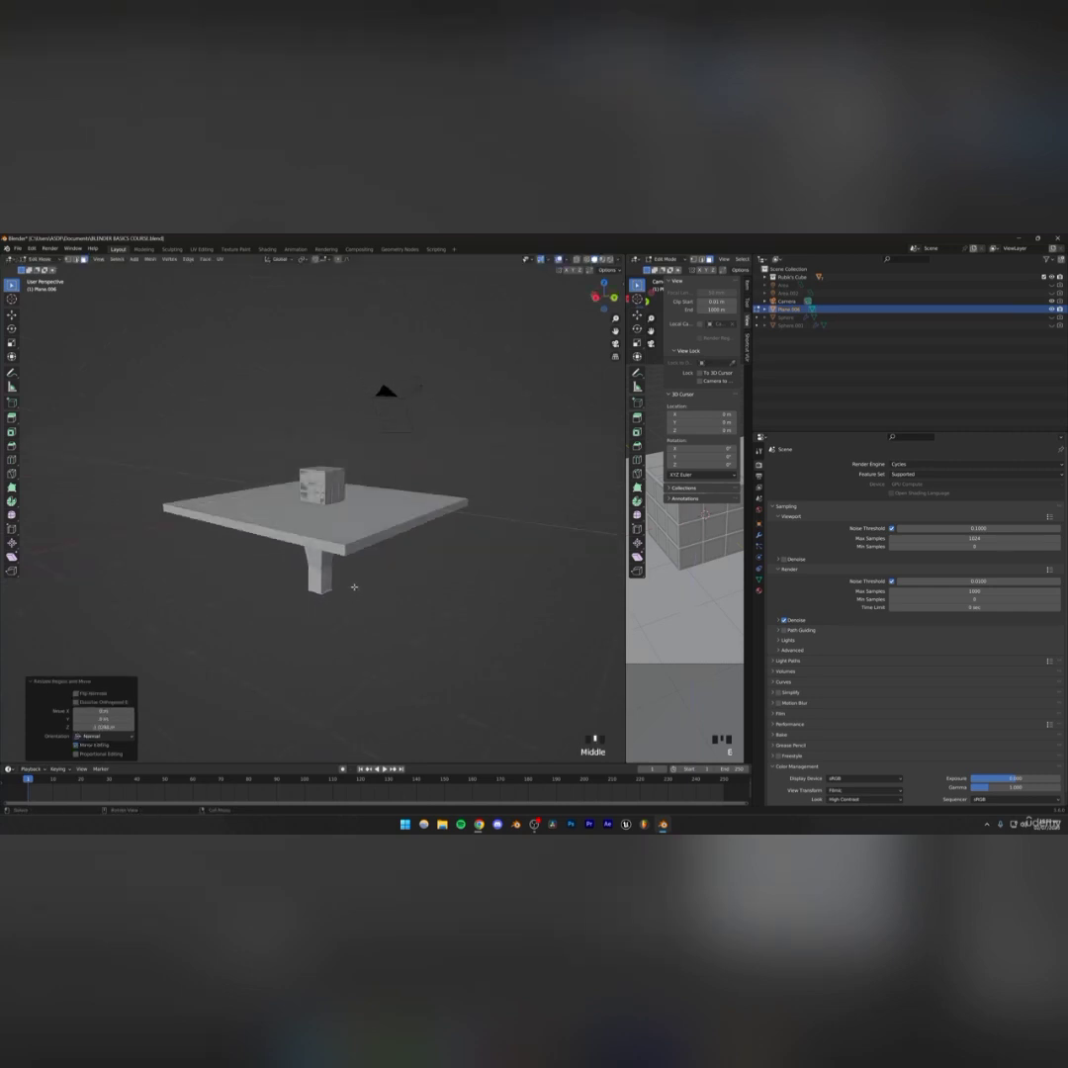
key(e)
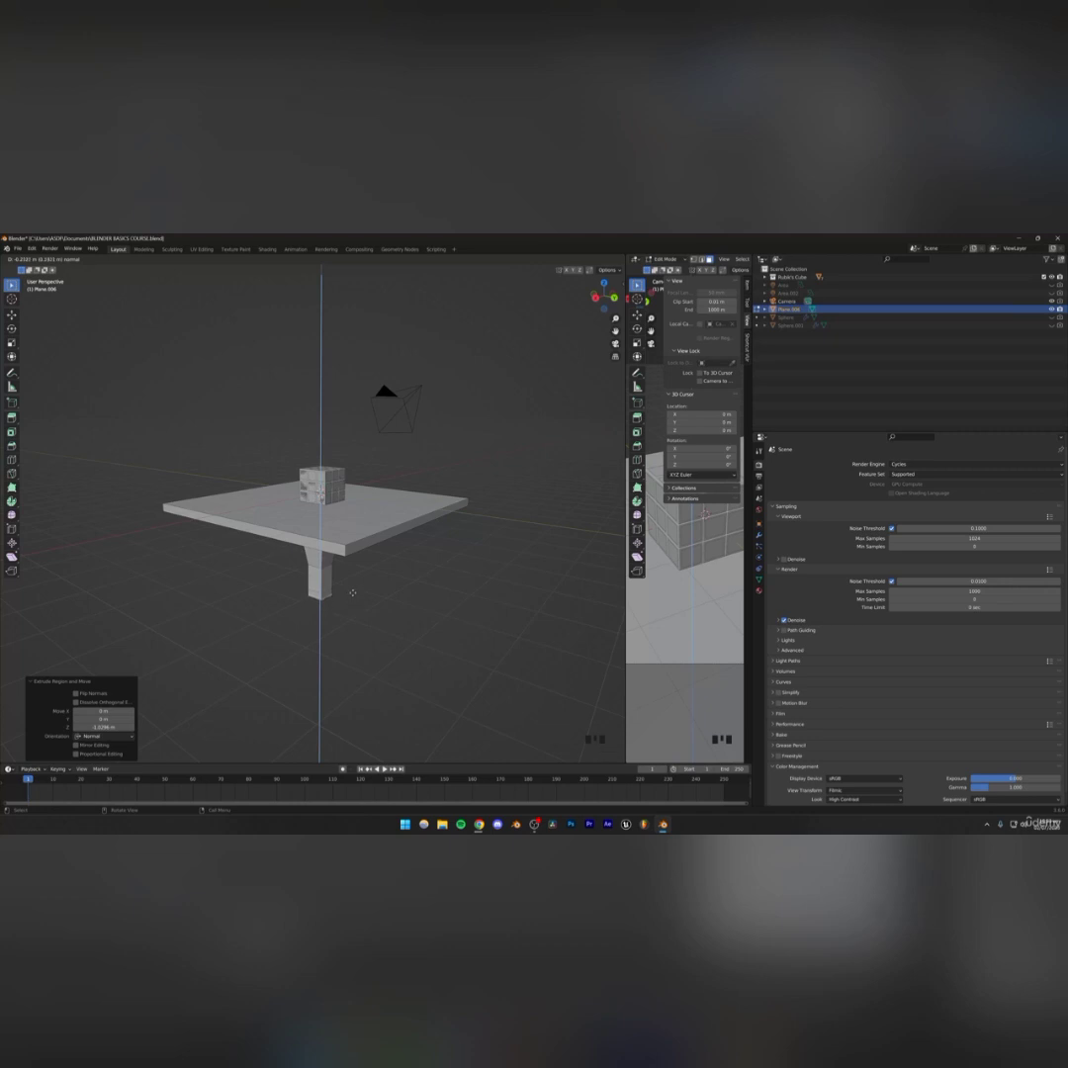
click(353, 593)
middle_drag(353, 592, 362, 551)
Select the column's bottom face, extrude it and scale it outward horizontally into a wide foot
click(287, 613)
middle_drag(287, 613, 357, 613)
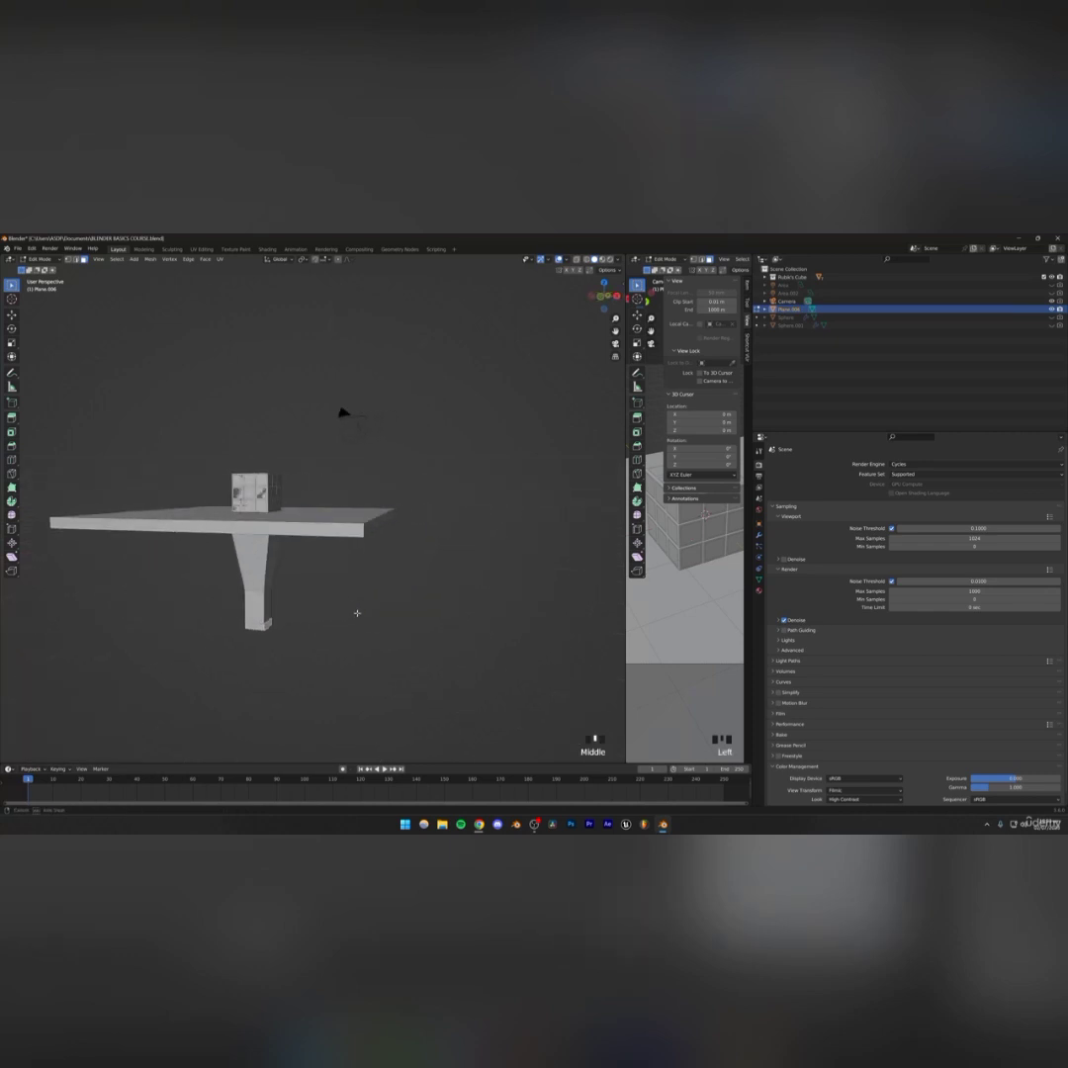
shift+click(249, 628)
middle_drag(249, 628, 323, 553)
triple_click(318, 554)
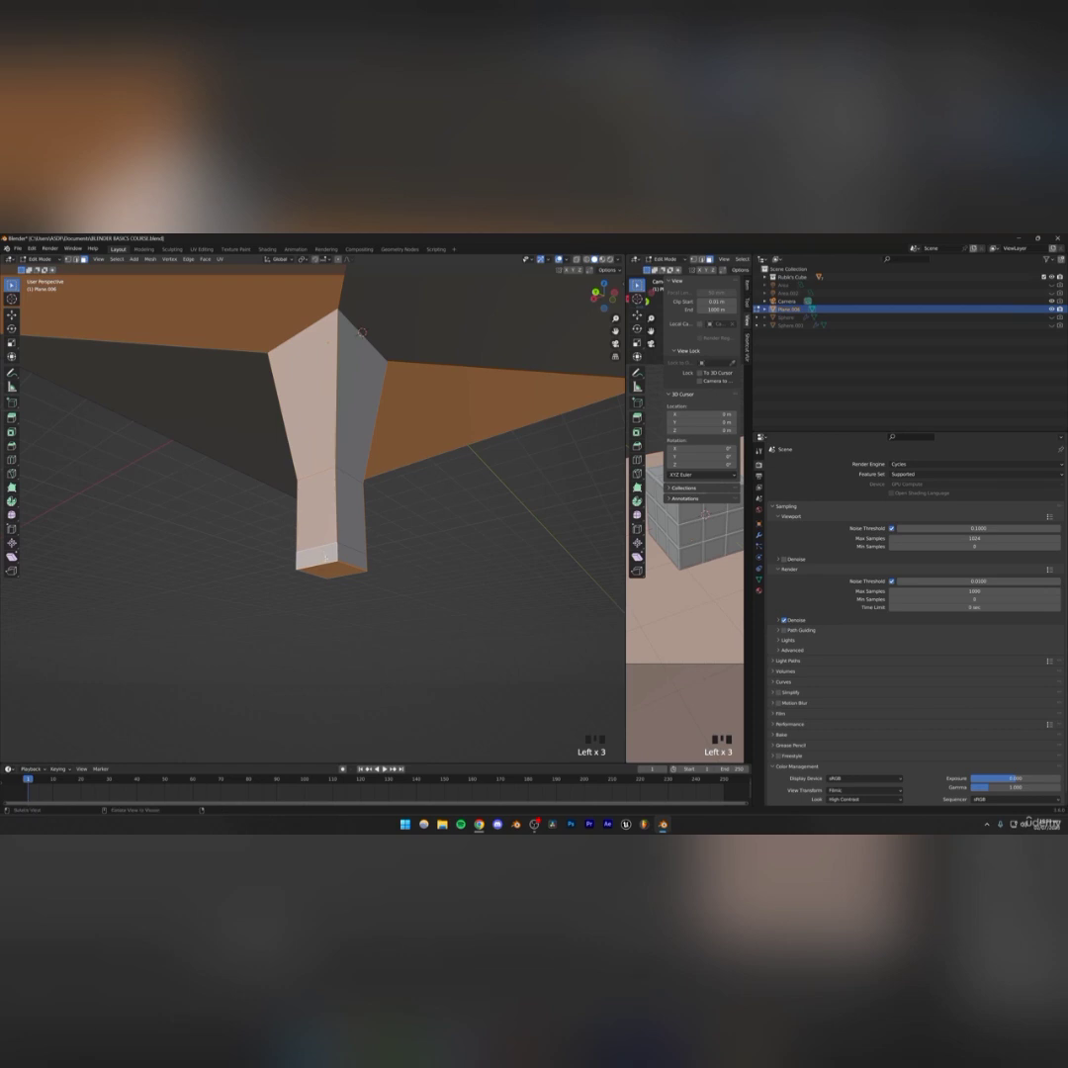
scroll(202, 338, down, 4)
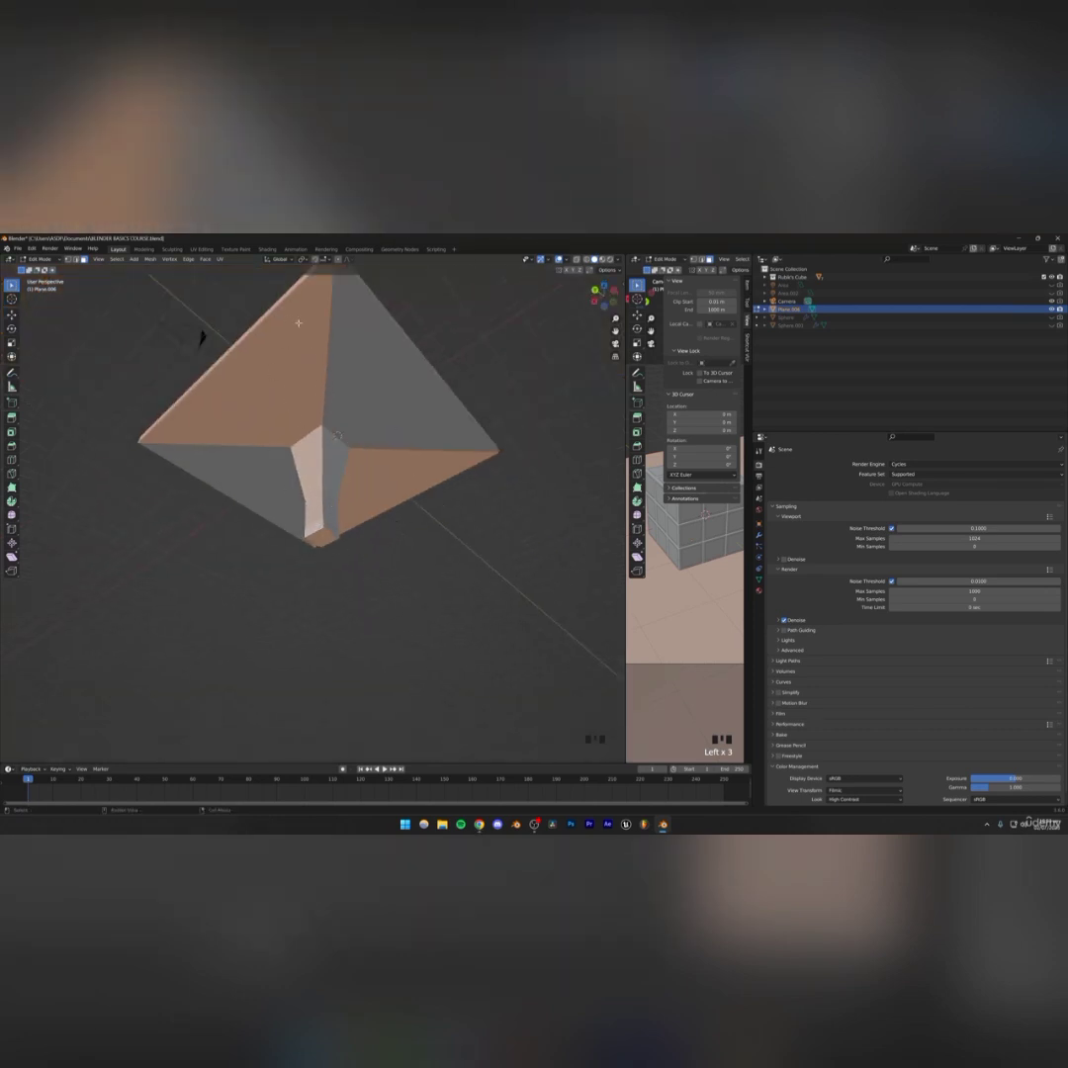
click(203, 333)
scroll(351, 549, up, 5)
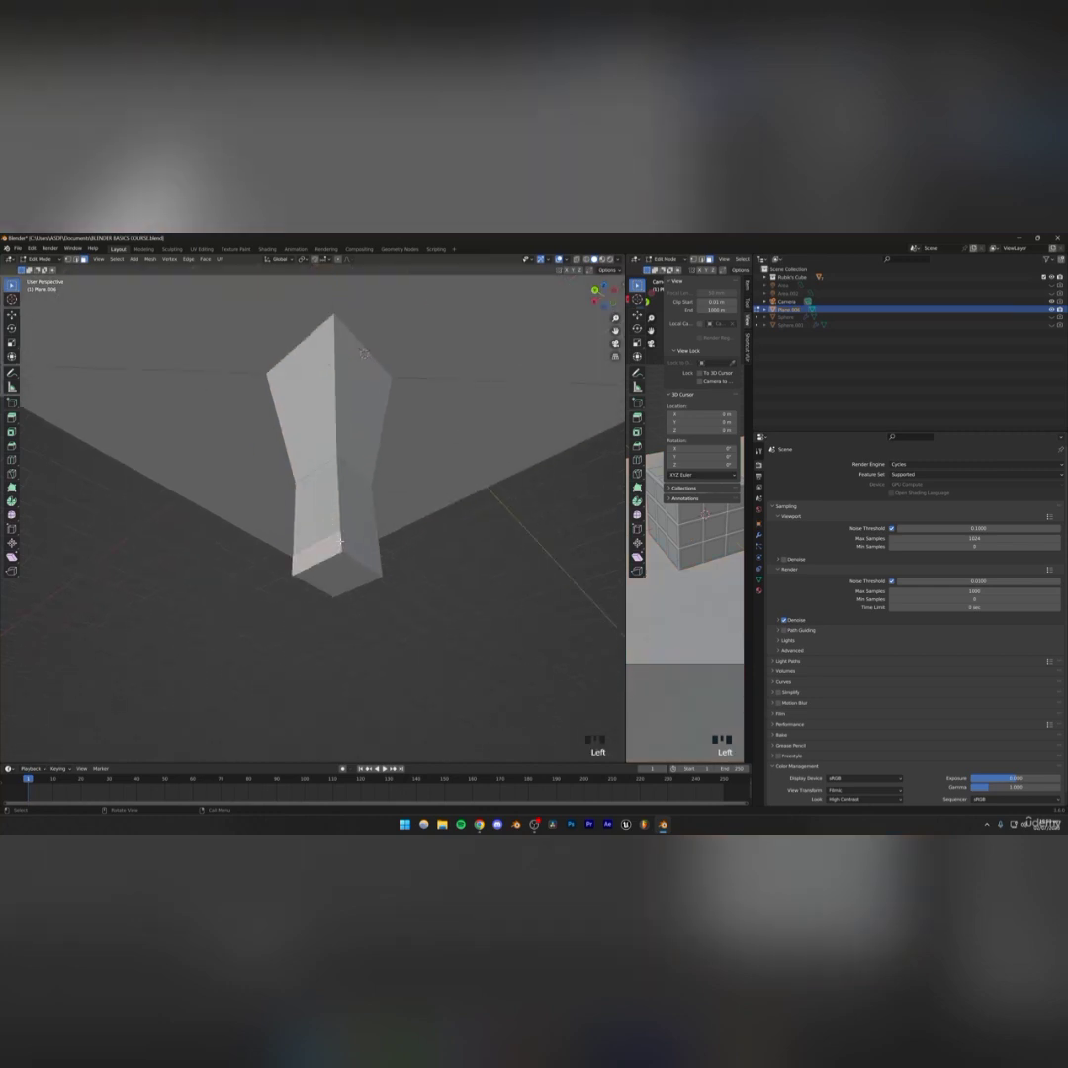
double_click(344, 555)
middle_drag(312, 588, 371, 516)
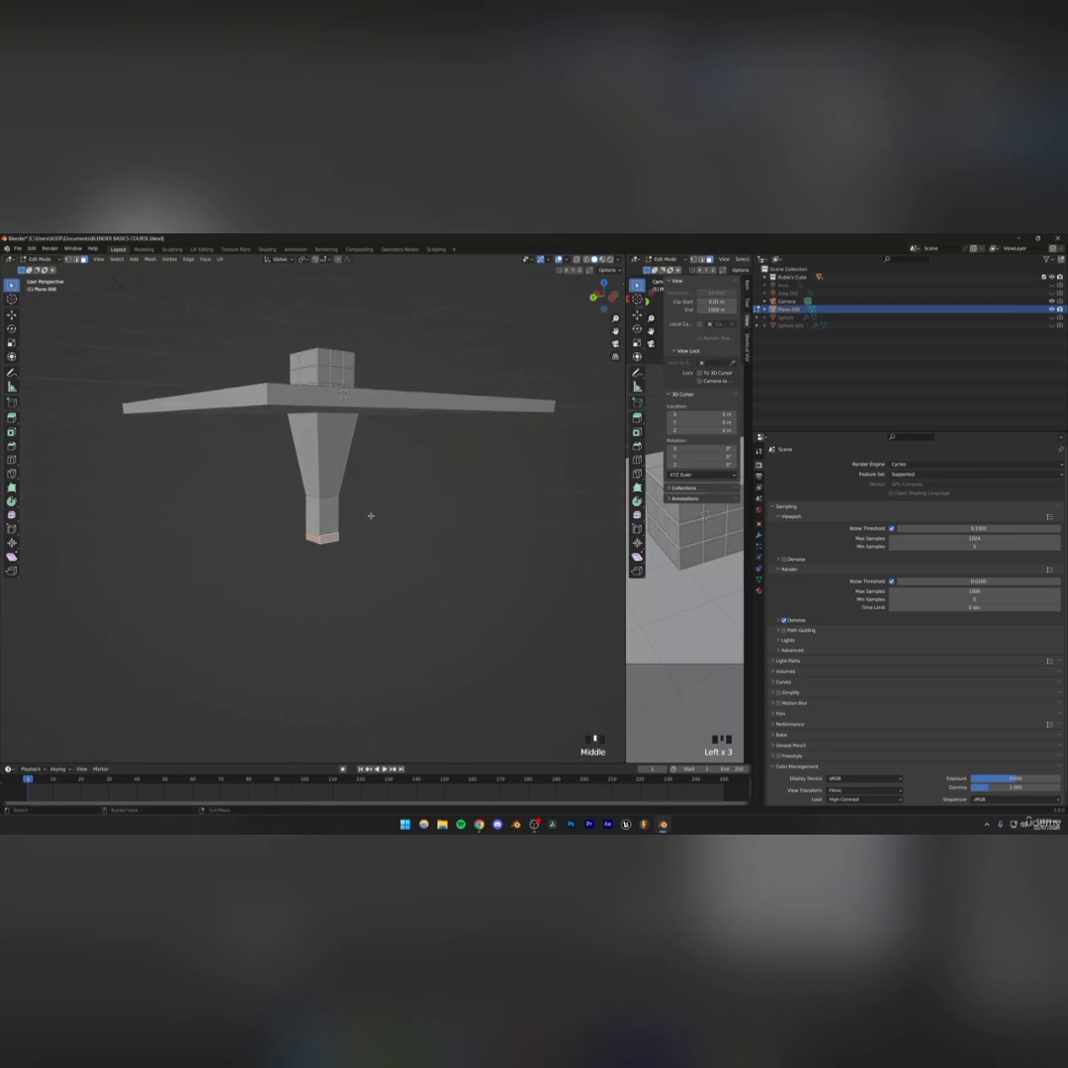
key(e)
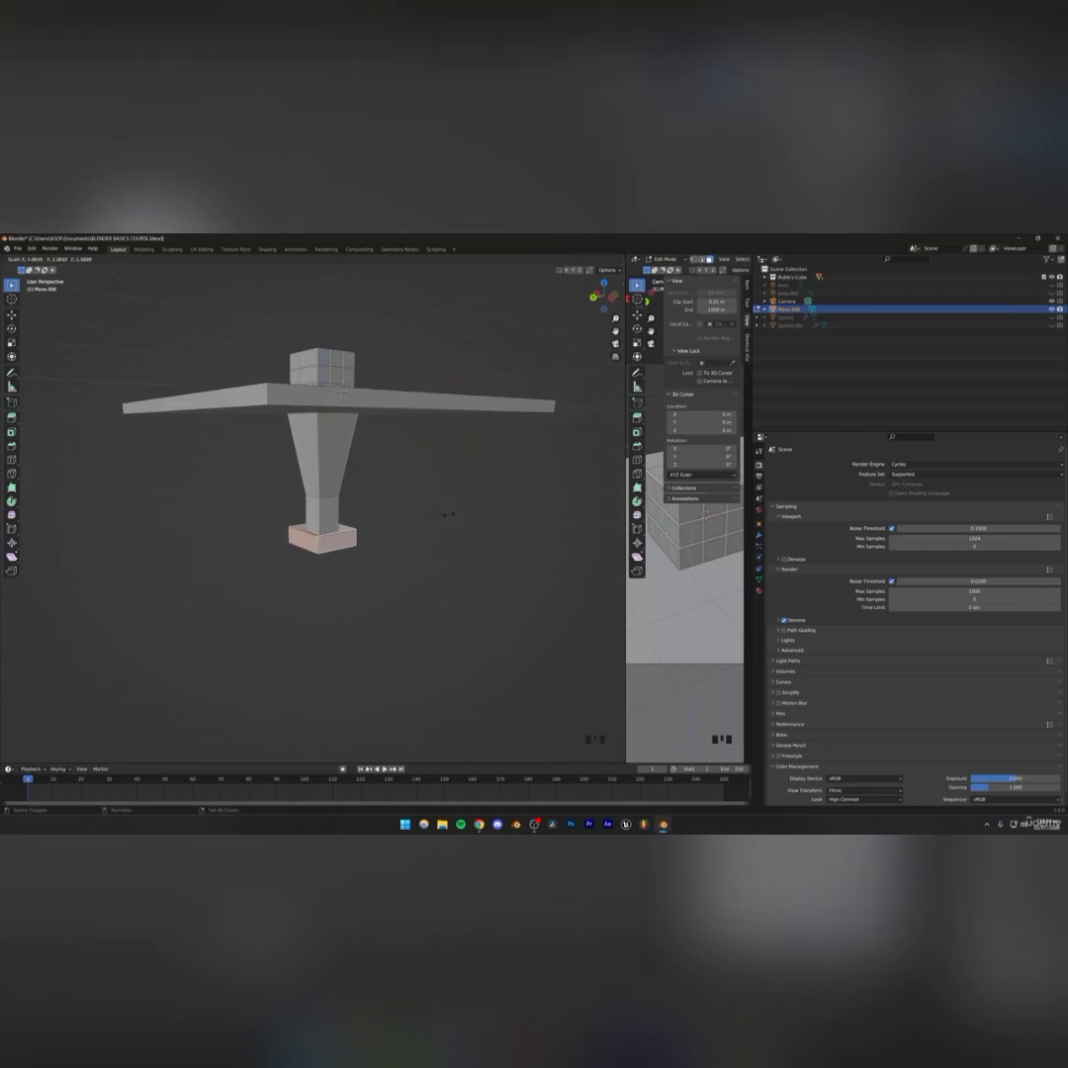
key(shift+z)
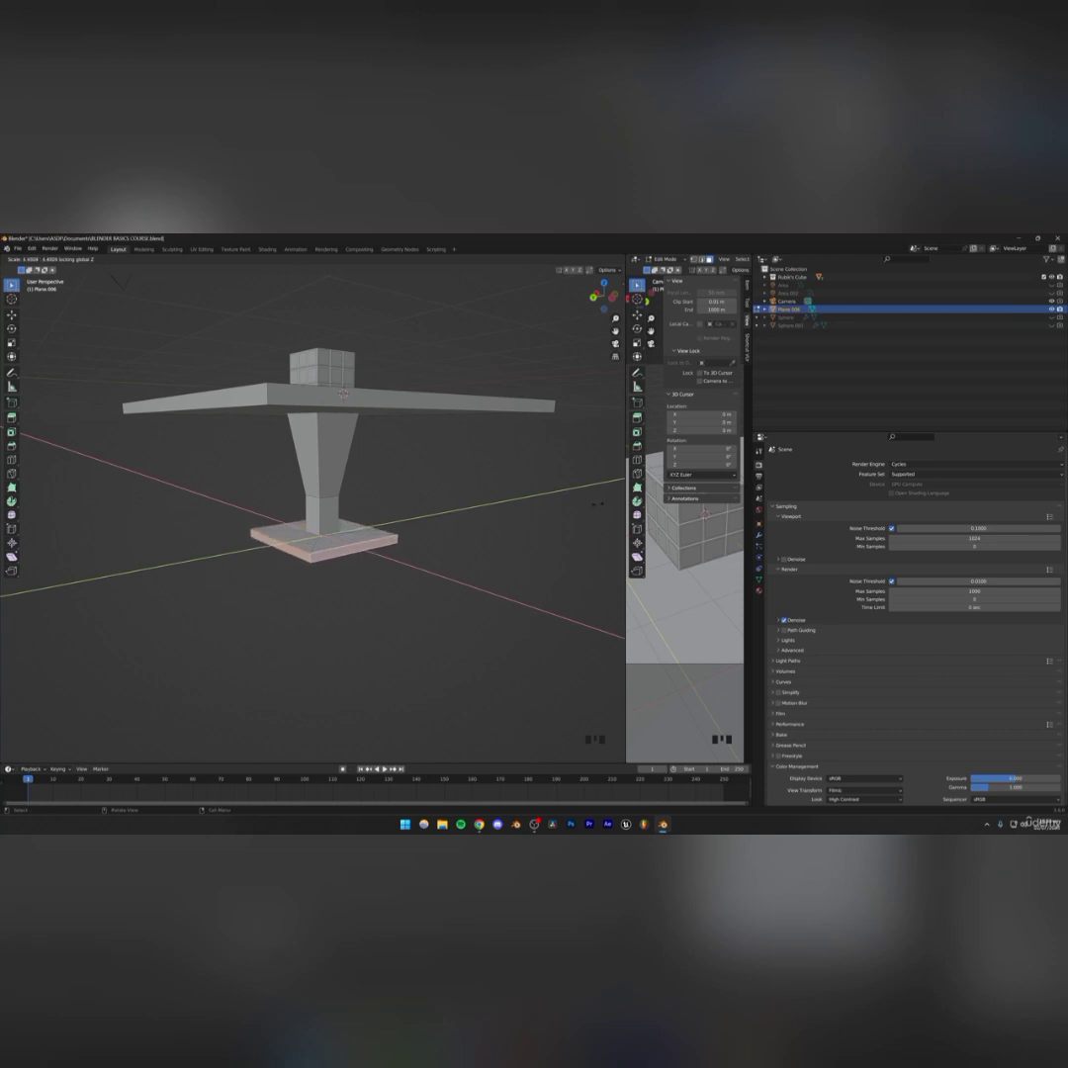
click(584, 502)
click(441, 500)
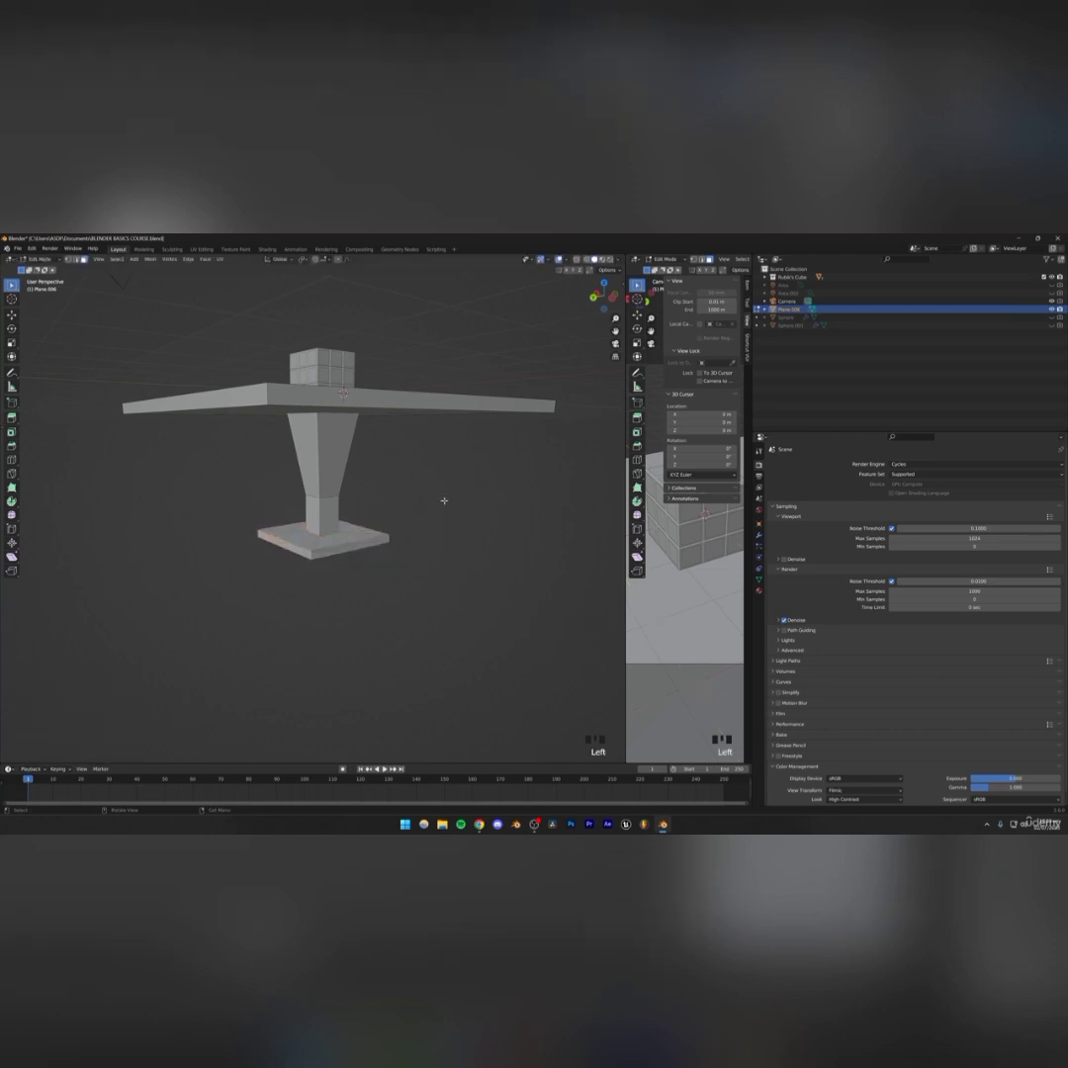
Return to Object Mode and save the file
scroll(410, 488, down, 3)
middle_drag(410, 488, 329, 510)
scroll(381, 500, up, 2)
key(Tab)
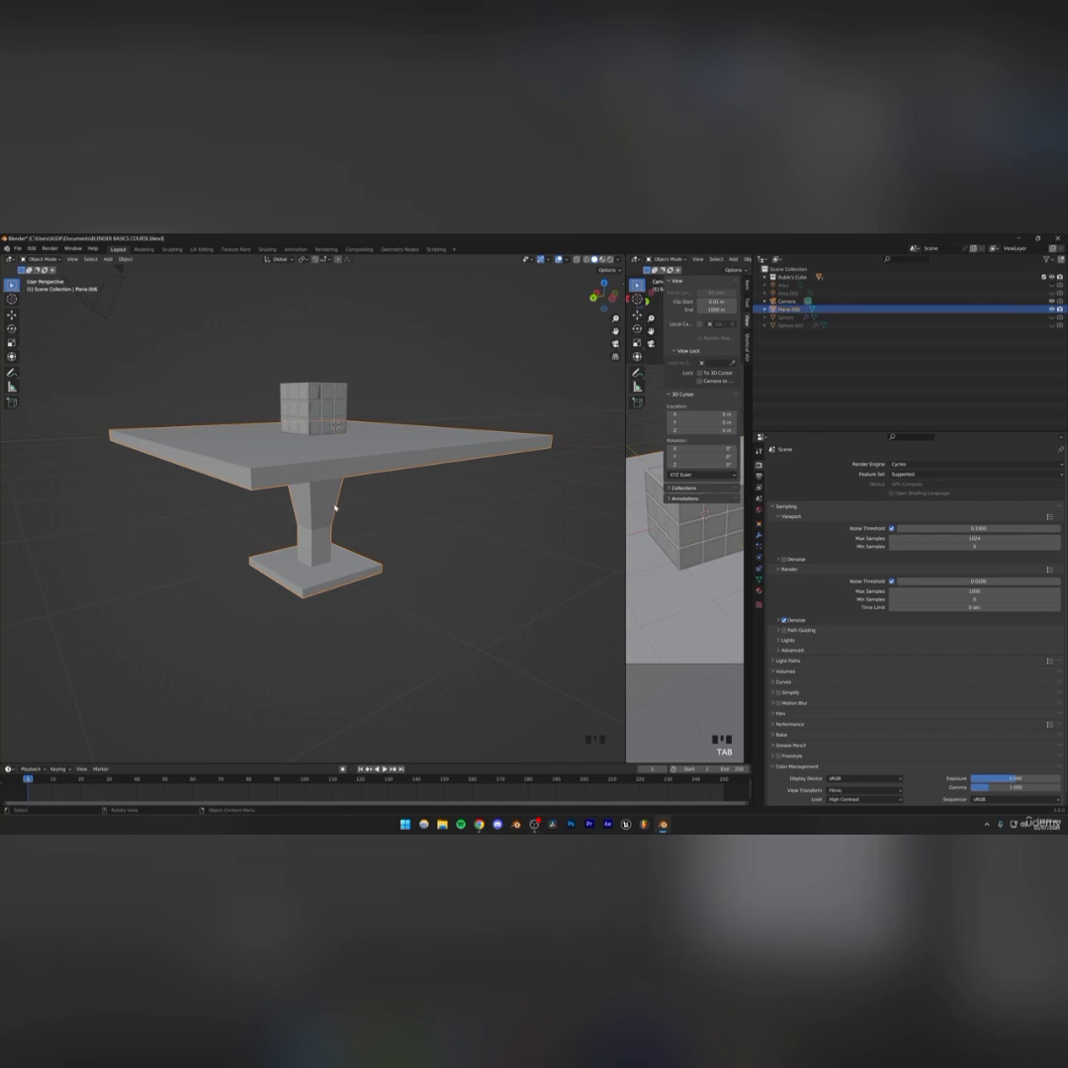
key(ctrl+s)
Add a Subdivision Surface modifier to the pedestal
click(758, 535)
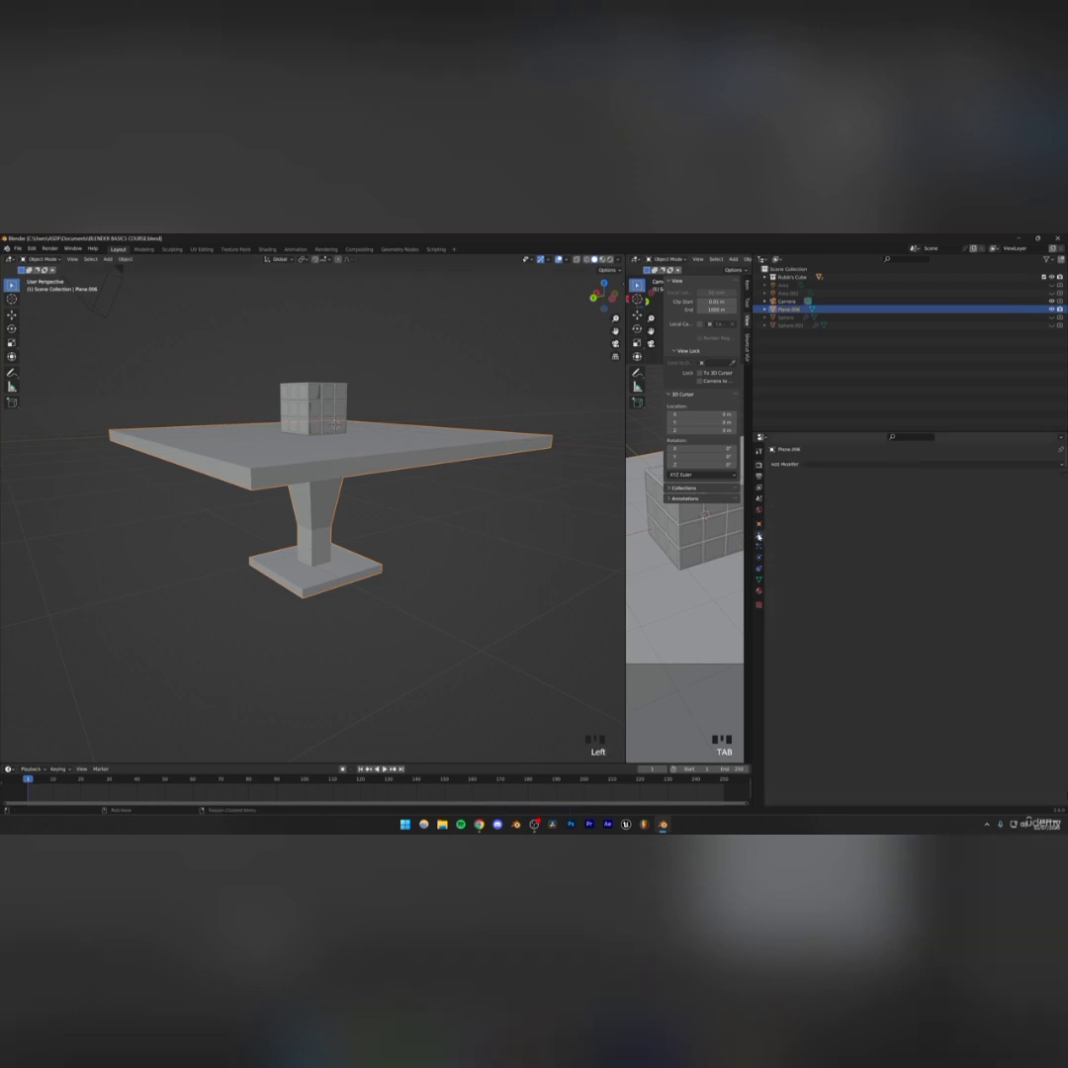
click(799, 465)
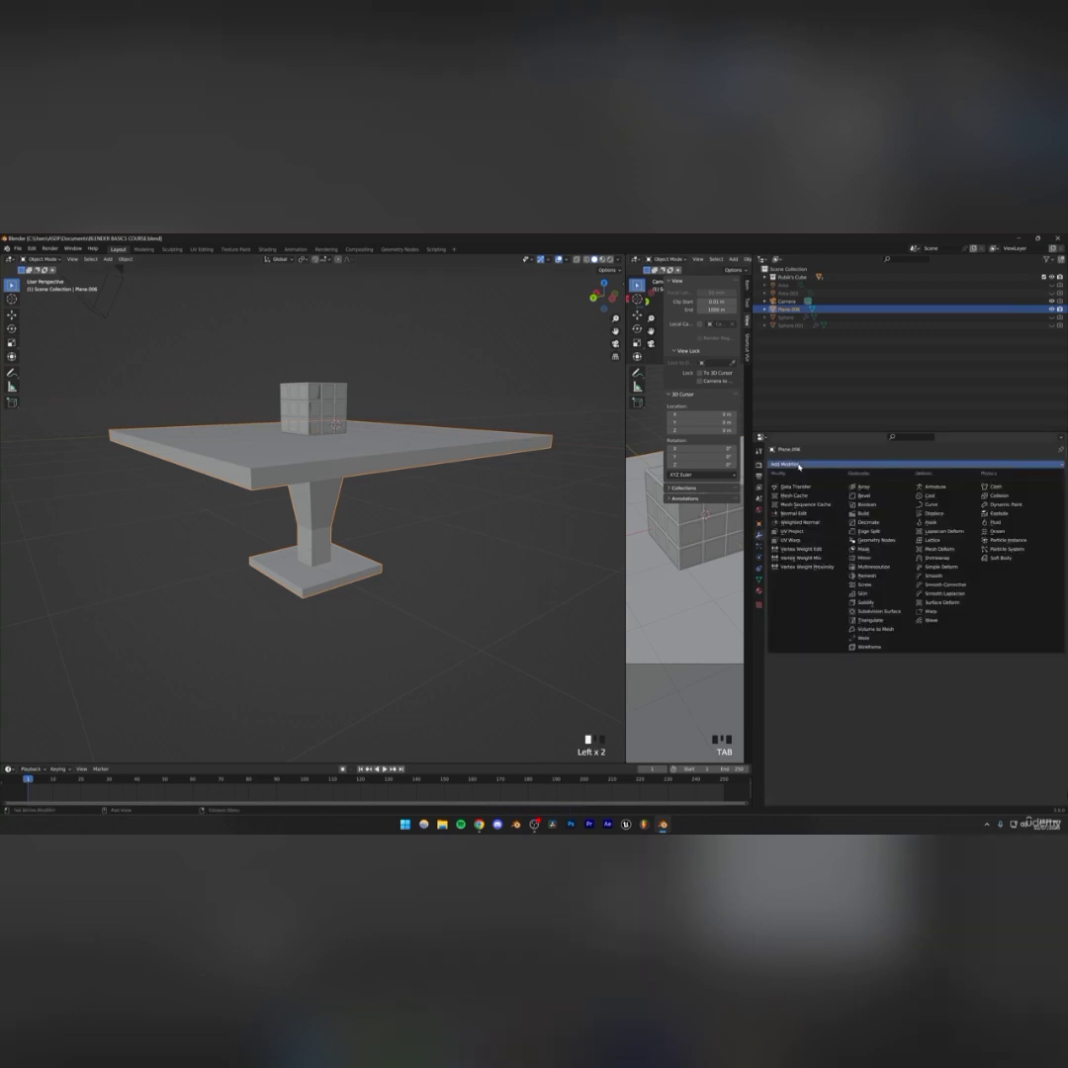
click(875, 611)
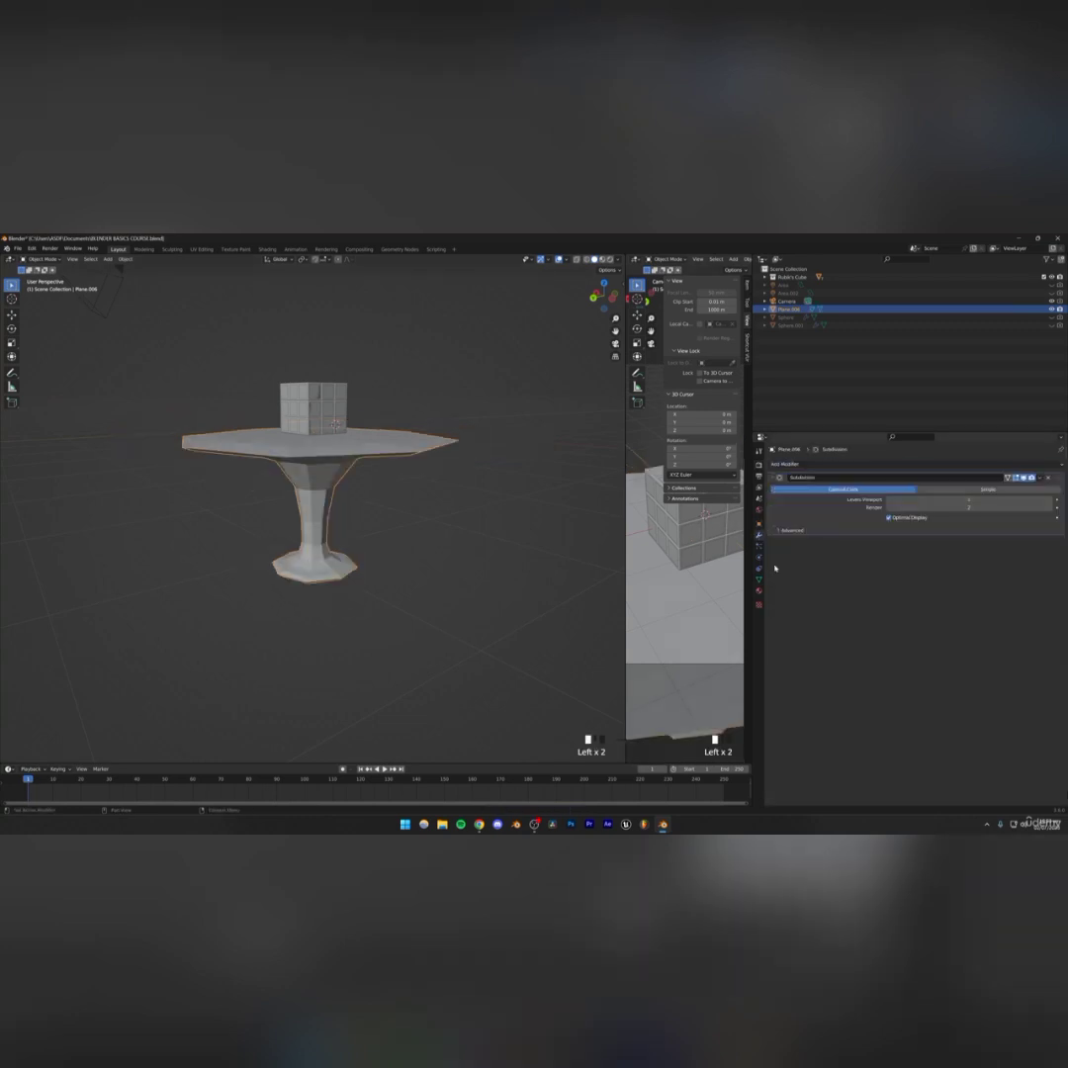
middle_drag(334, 483, 230, 471)
scroll(332, 485, up, 3)
scroll(328, 492, down, 4)
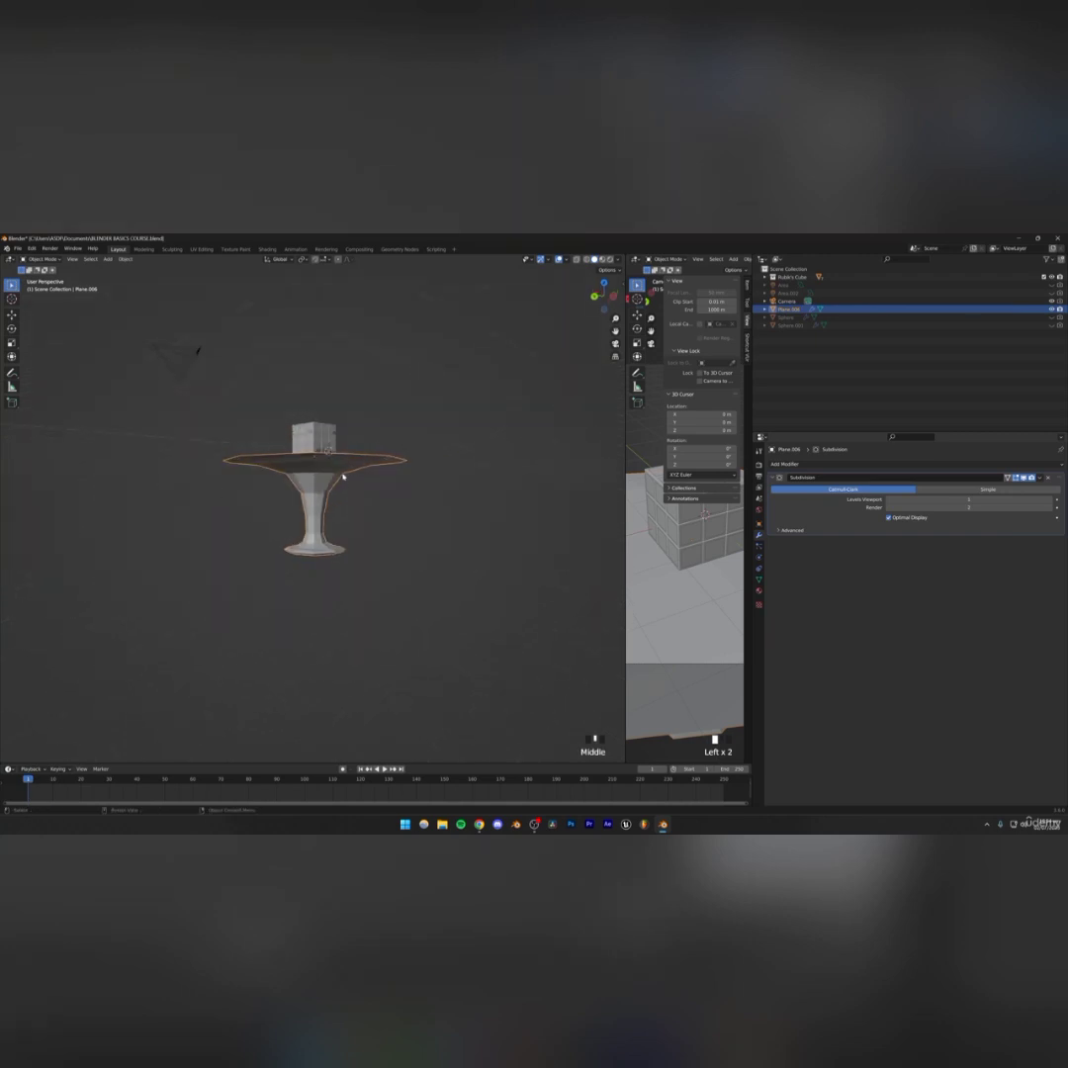
middle_drag(343, 477, 338, 510)
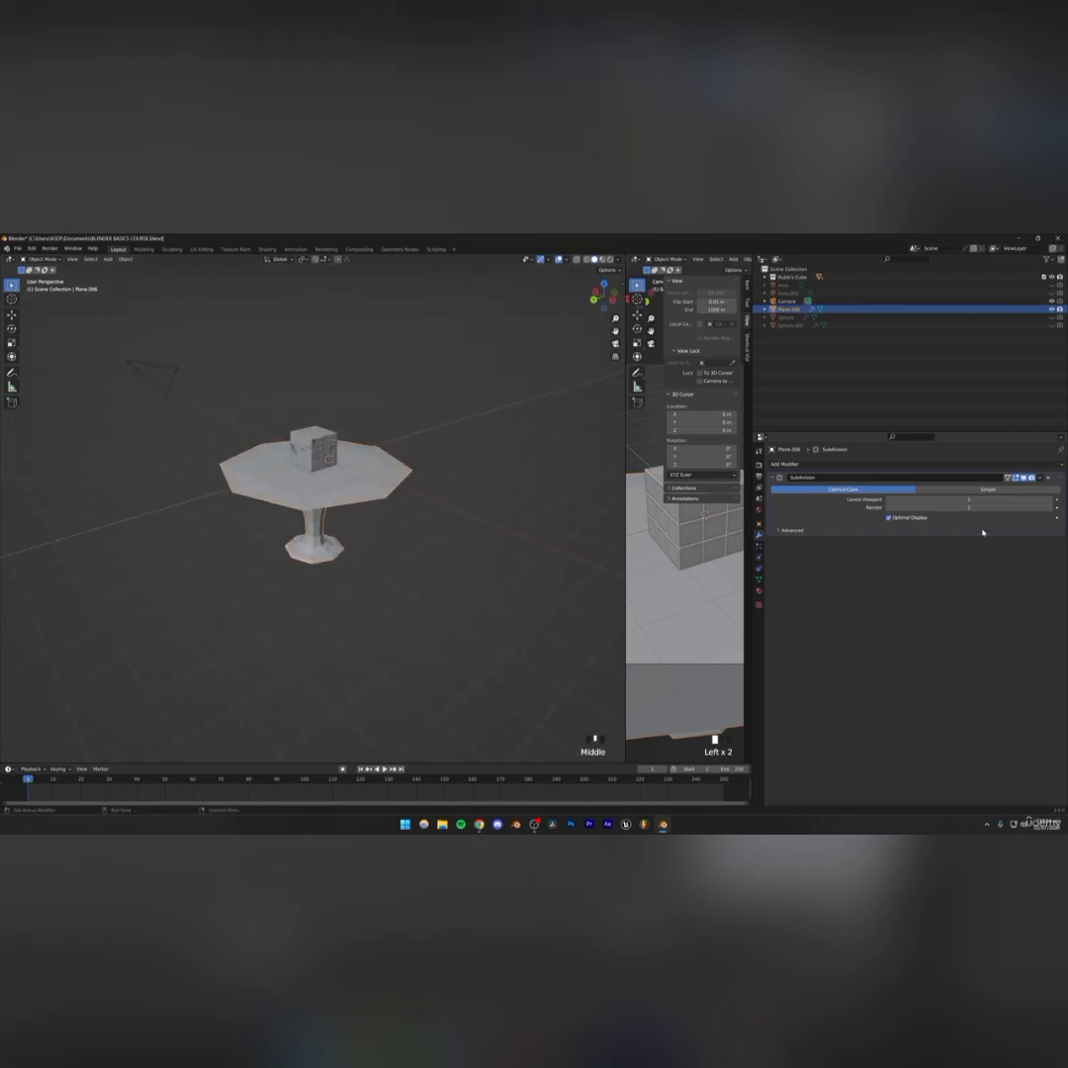
Set the Subdivision levels to 3 and save the file
click(1050, 501)
click(1051, 501)
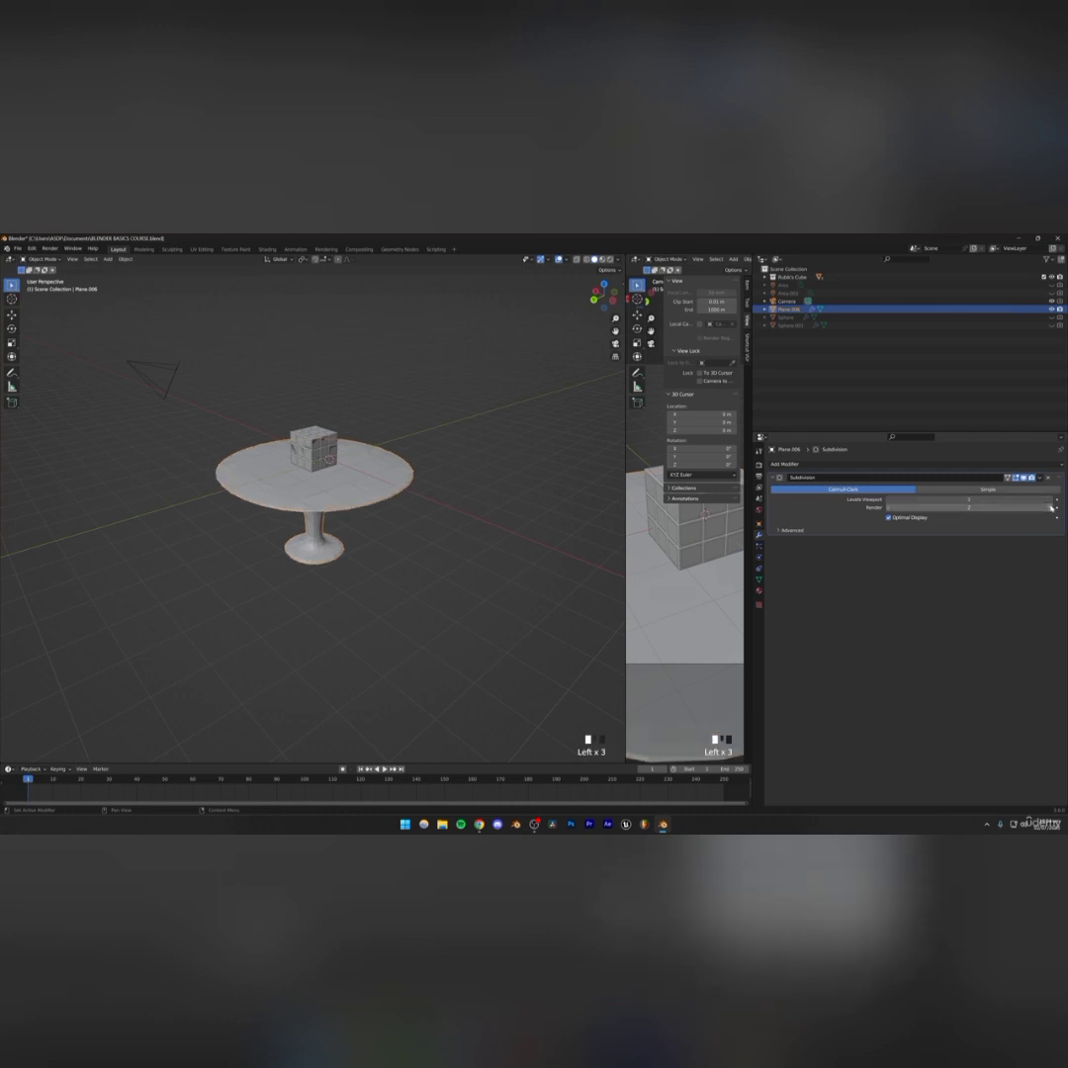
scroll(436, 553, up, 2)
middle_drag(436, 553, 411, 552)
click(891, 500)
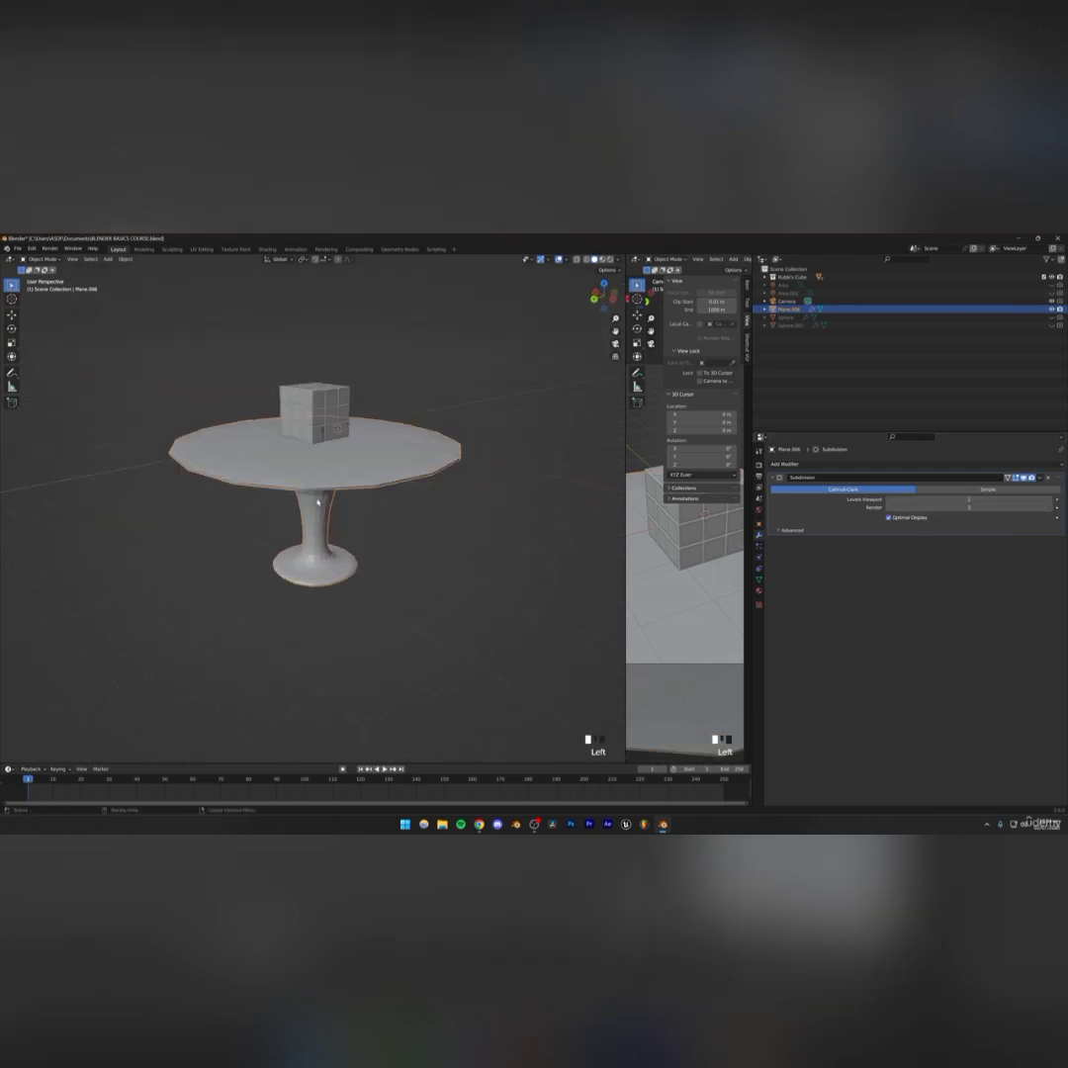
click(1051, 501)
click(399, 504)
key(ctrl+s)
Shade the pedestal smooth
scroll(353, 494, up, 2)
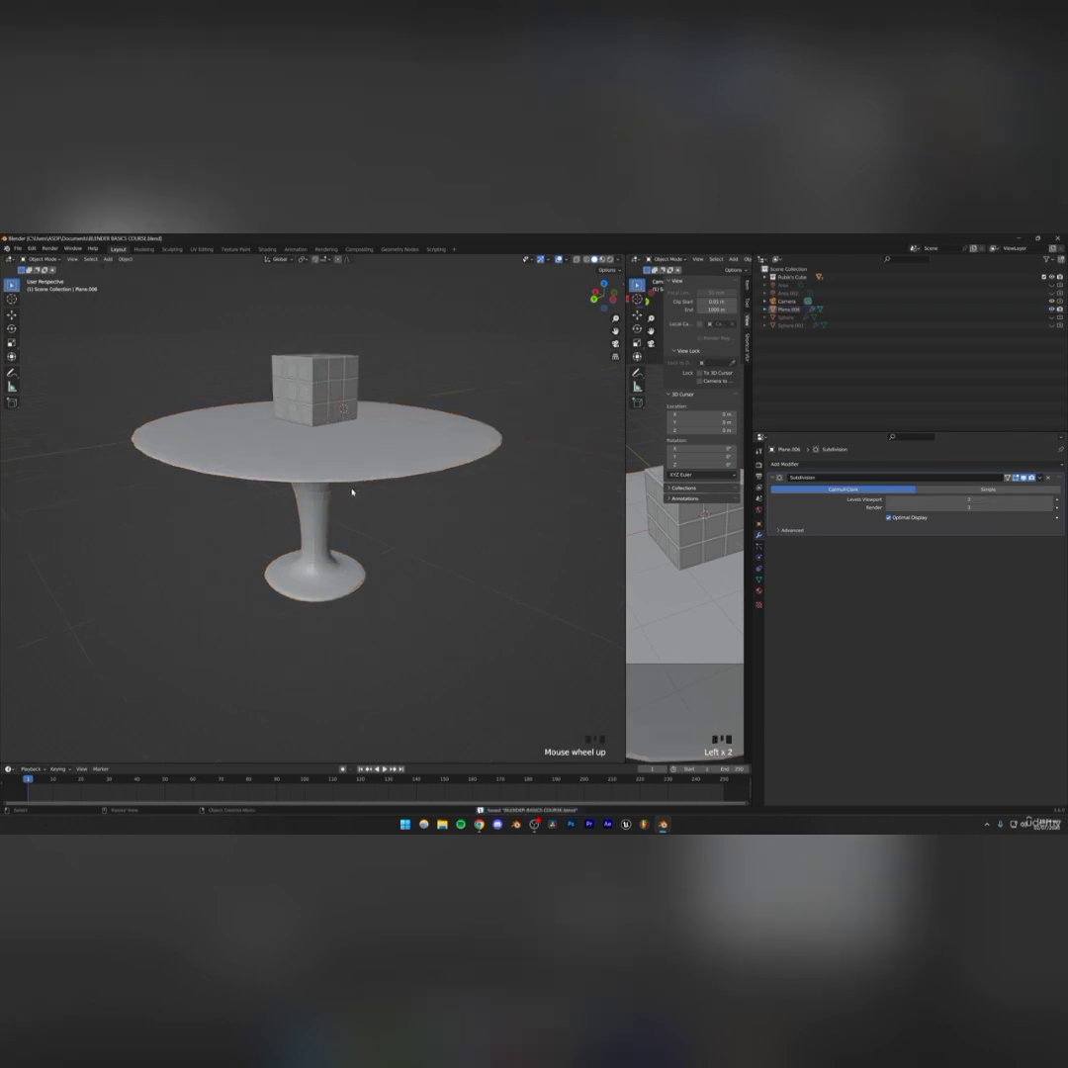
middle_drag(353, 493, 293, 481)
click(291, 479)
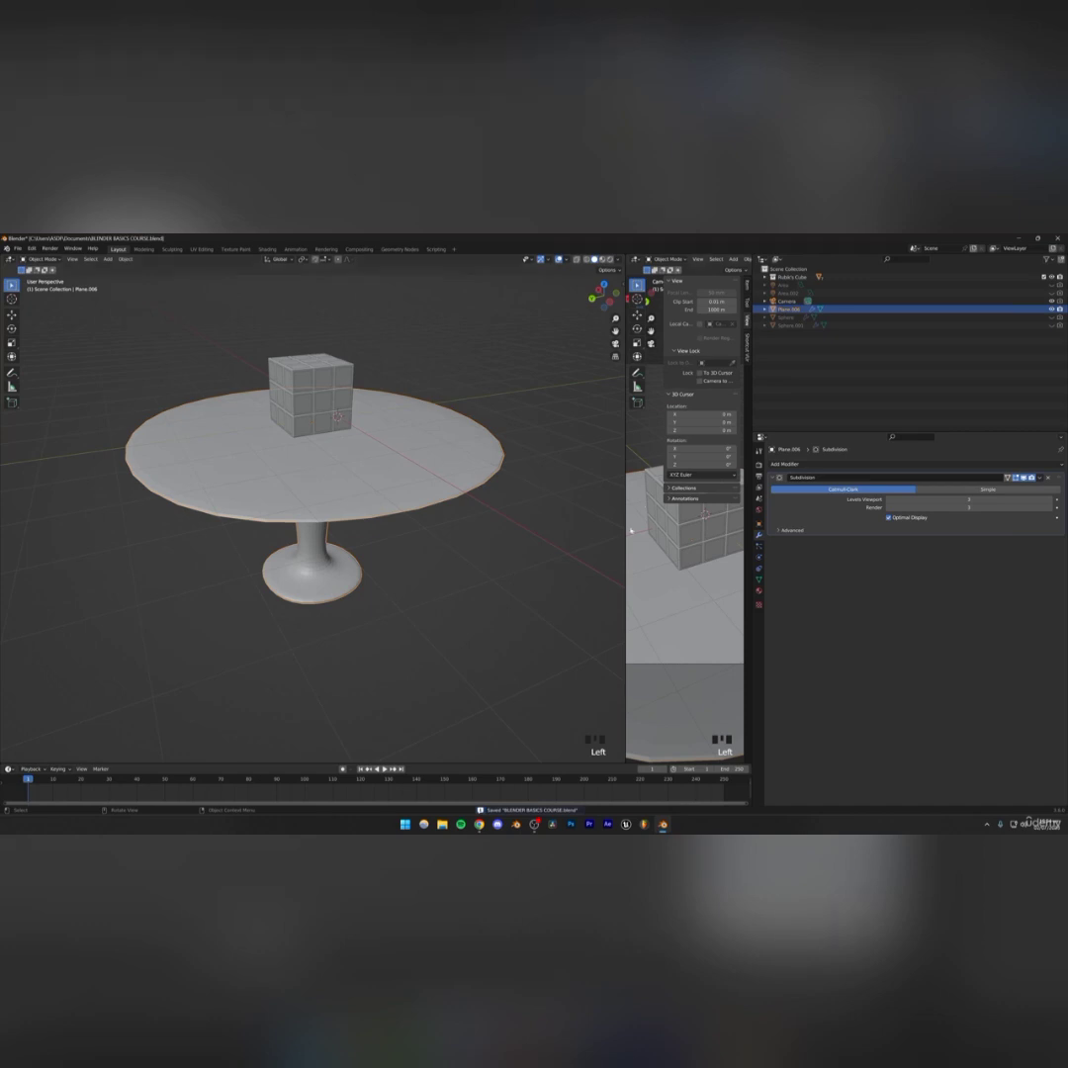
right_click(316, 472)
click(312, 470)
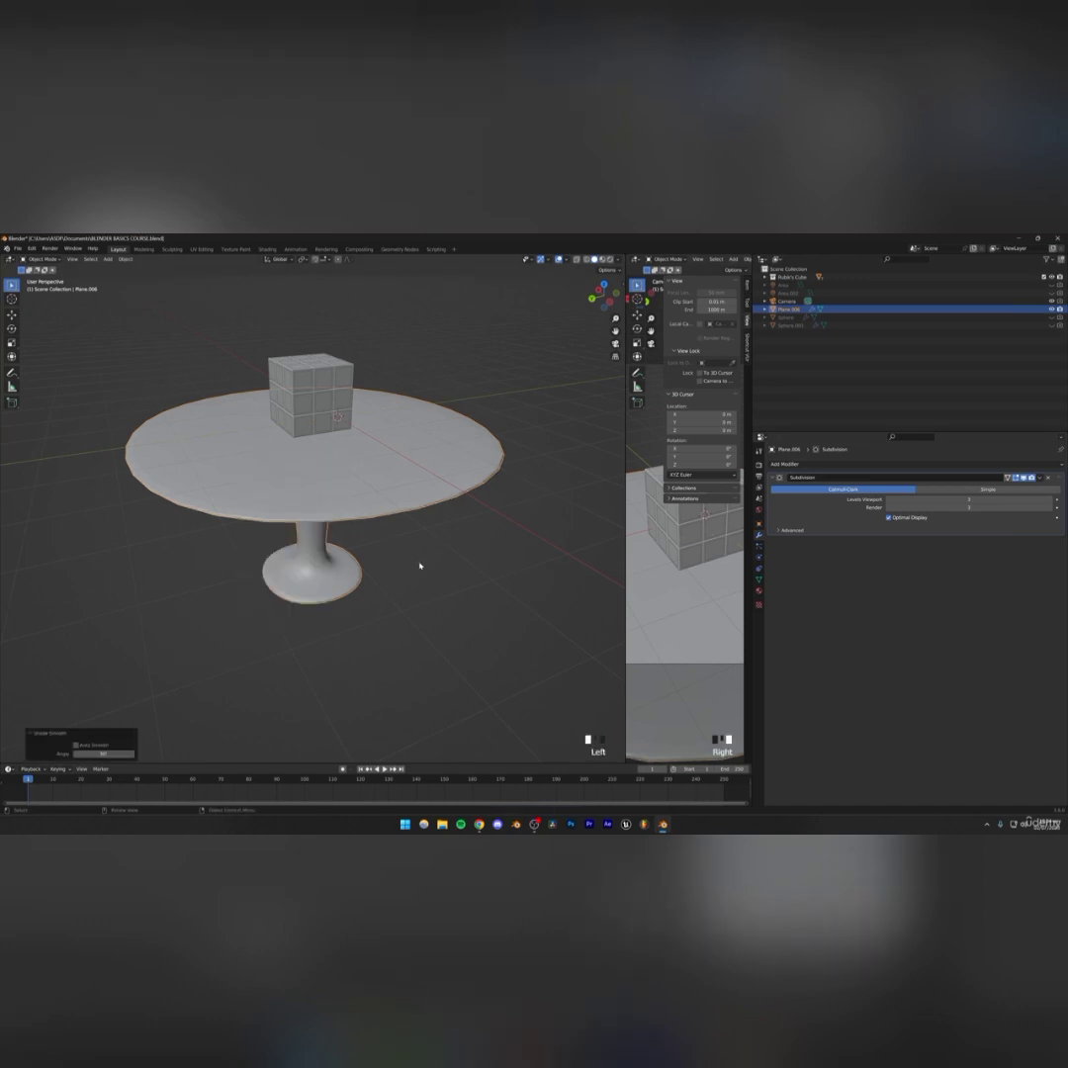
Enable Auto Smooth at 30° in the pedestal's normals settings, reapply smooth shading and save
middle_drag(419, 565, 391, 534)
click(759, 579)
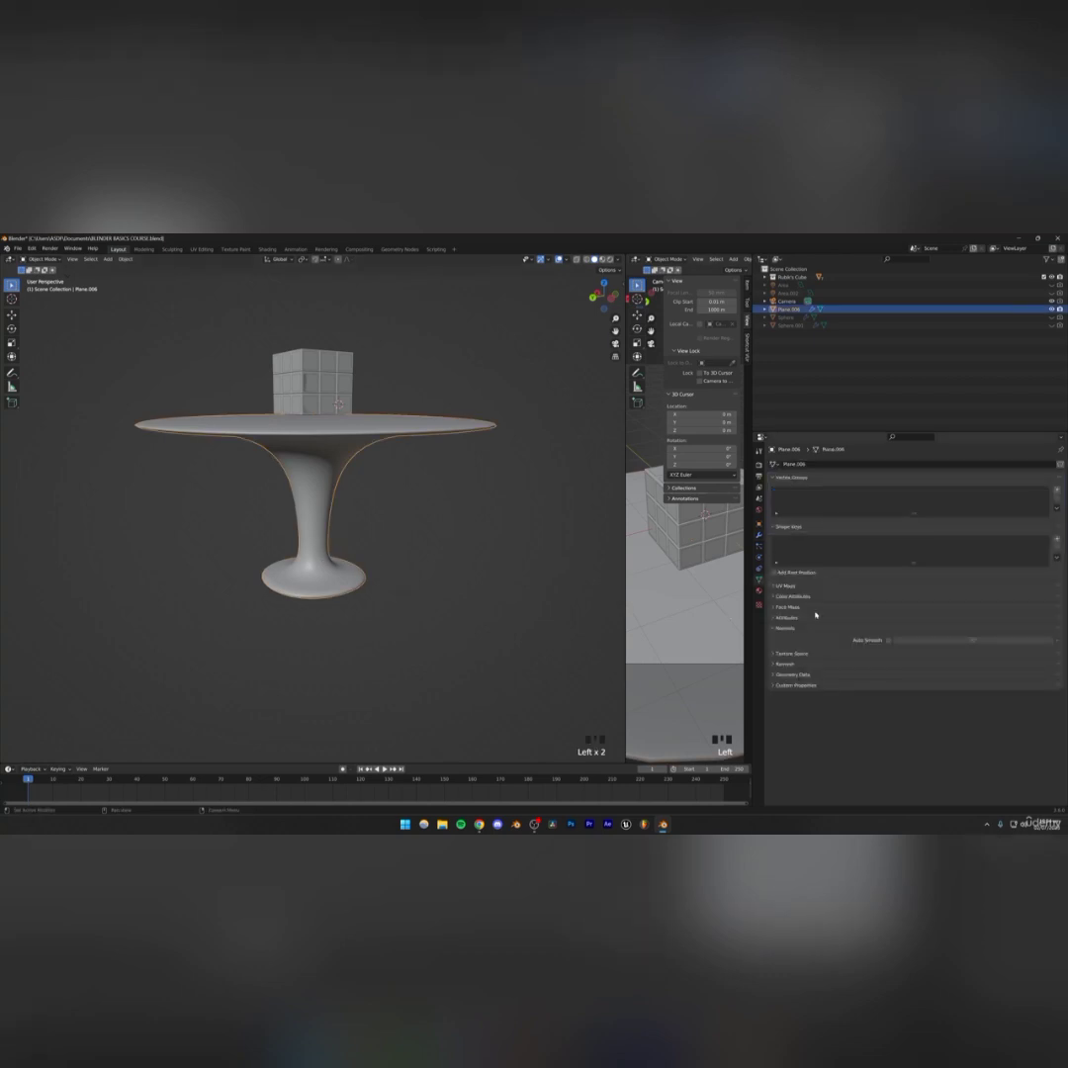
click(887, 641)
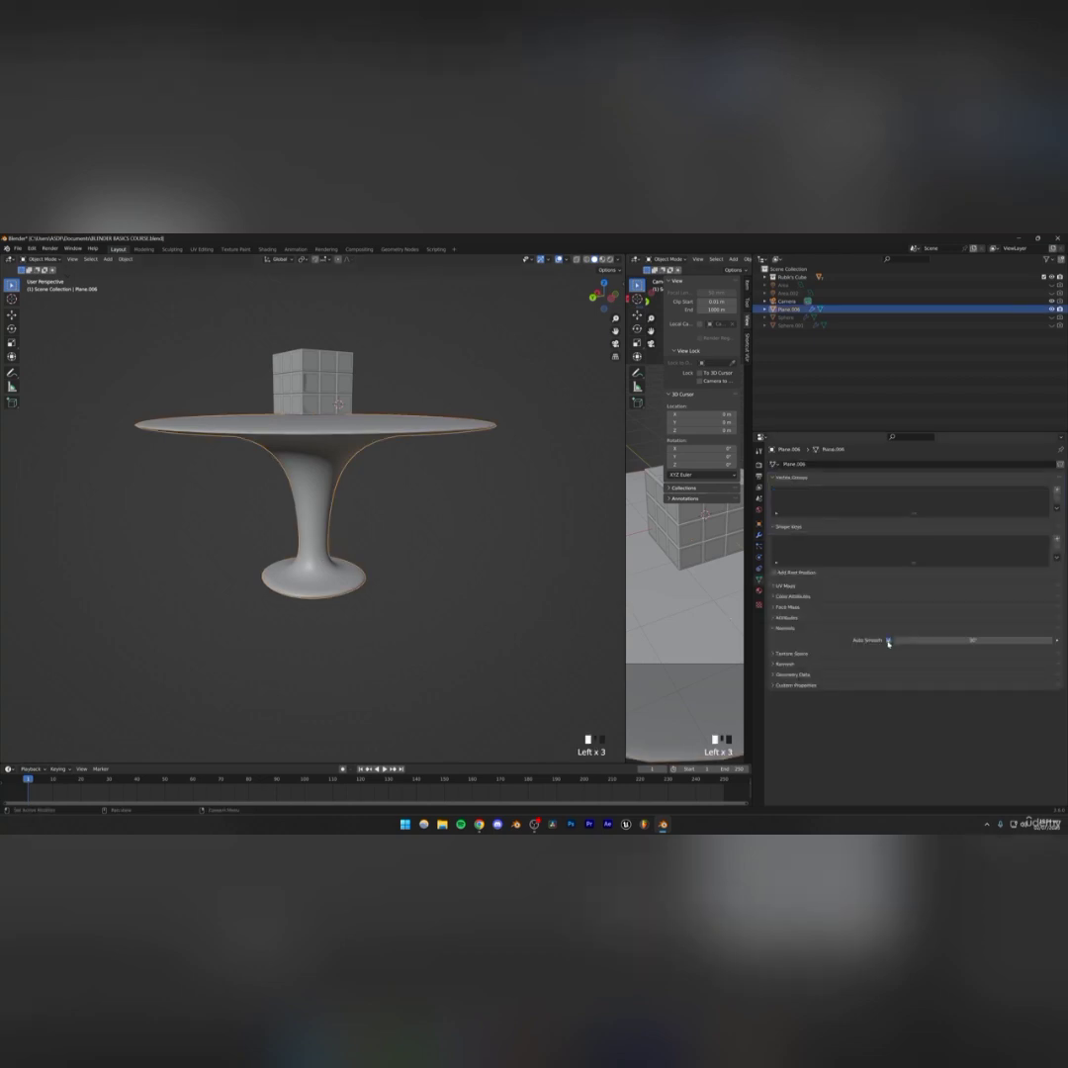
right_click(312, 461)
click(312, 462)
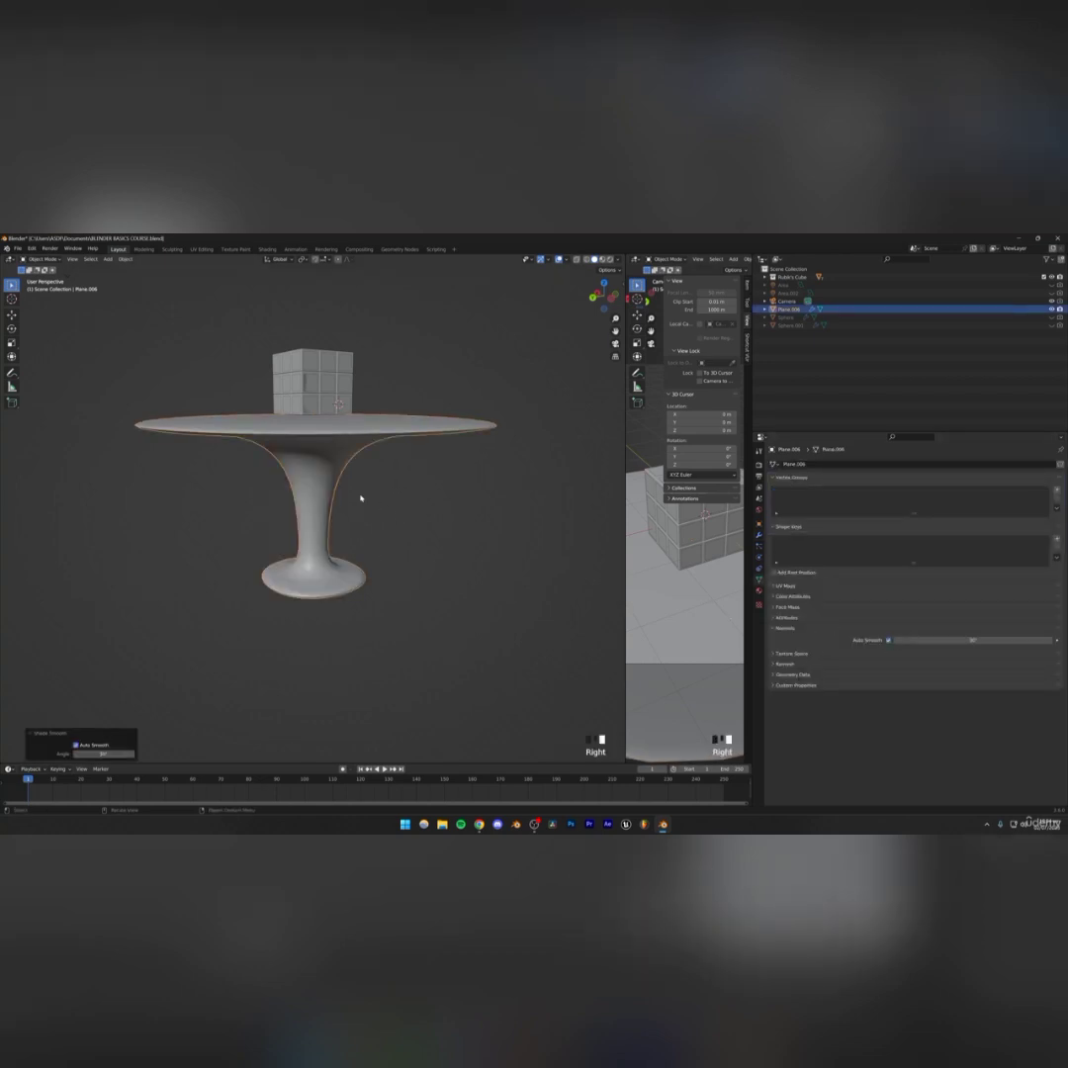
click(888, 641)
click(341, 460)
click(327, 453)
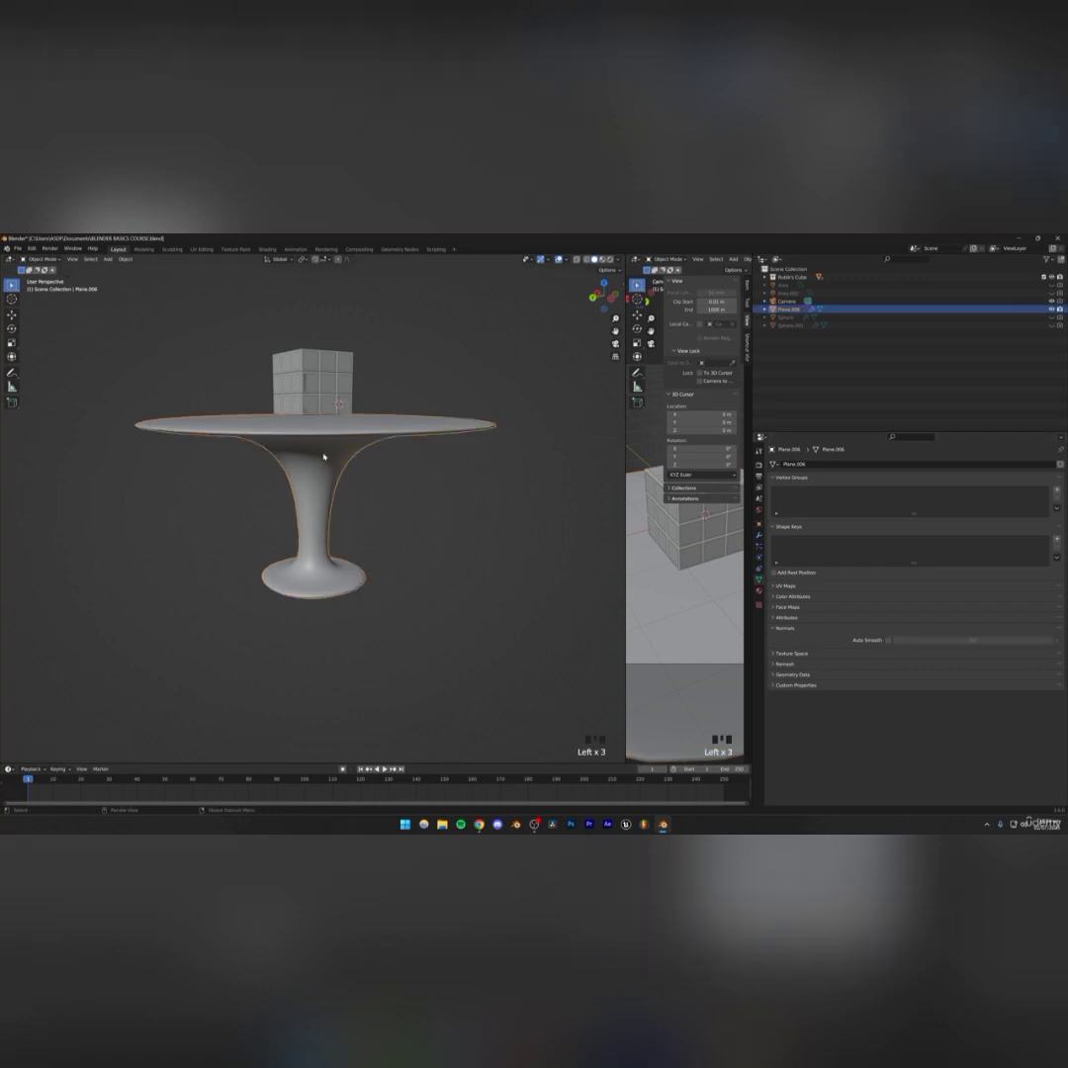
right_click(324, 453)
click(316, 452)
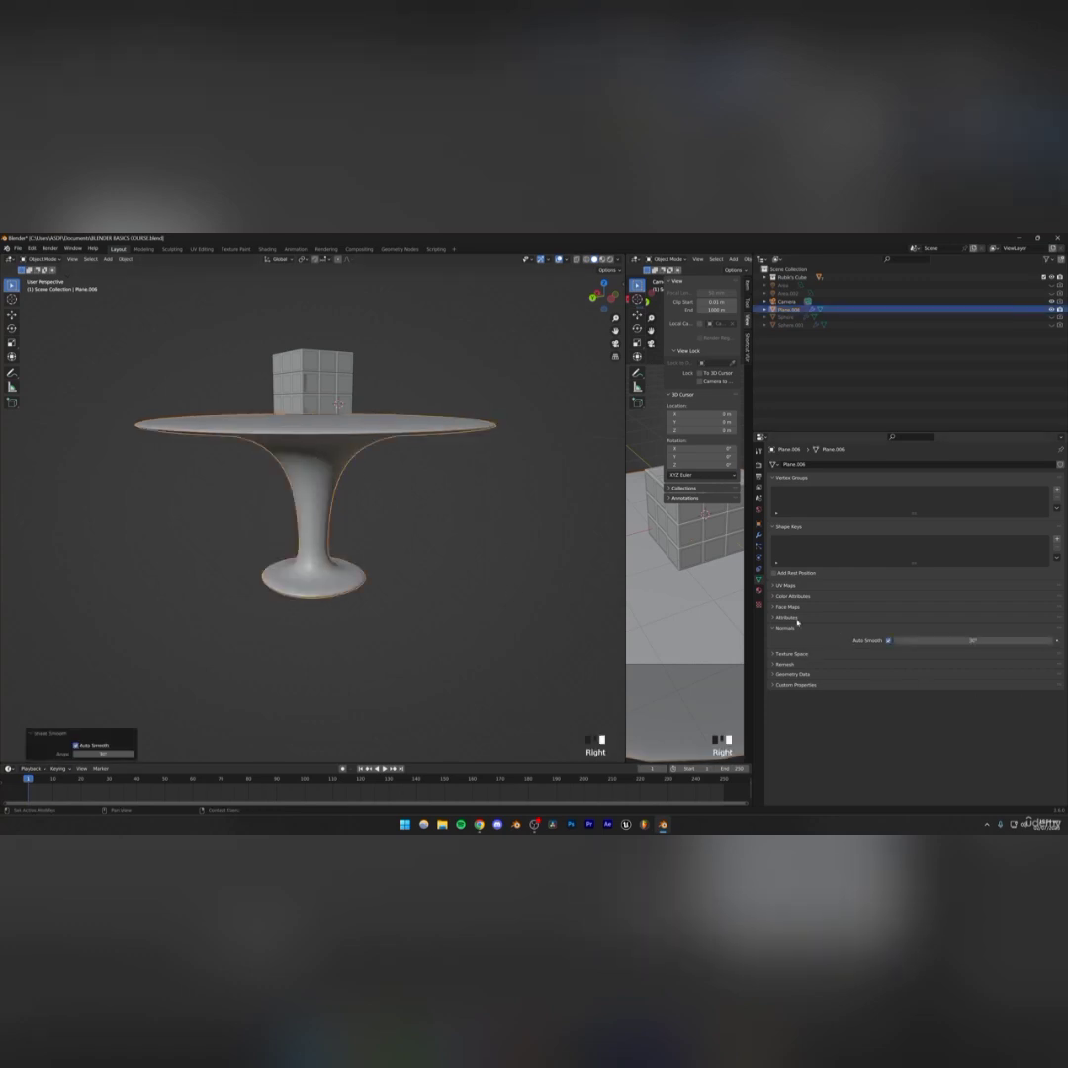
click(408, 563)
key(ctrl+s)
Enter Edit Mode on the pedestal and add a loop cut near one edge of the tabletop
middle_drag(346, 537, 298, 556)
scroll(334, 508, down, 4)
scroll(343, 482, up, 3)
click(297, 479)
key(Tab)
scroll(327, 493, down, 2)
scroll(321, 484, up, 3)
scroll(323, 510, down, 3)
scroll(306, 534, down, 2)
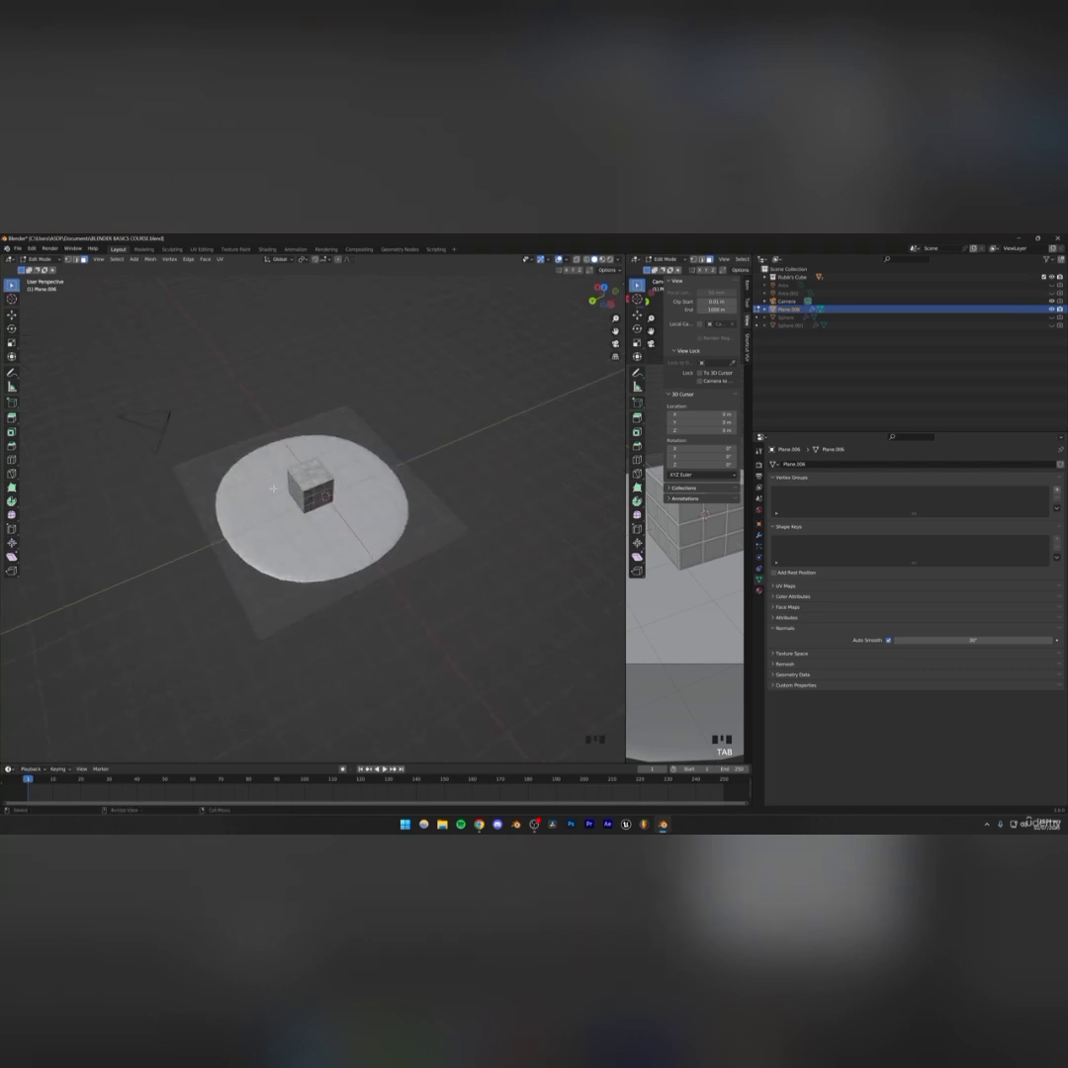
click(268, 438)
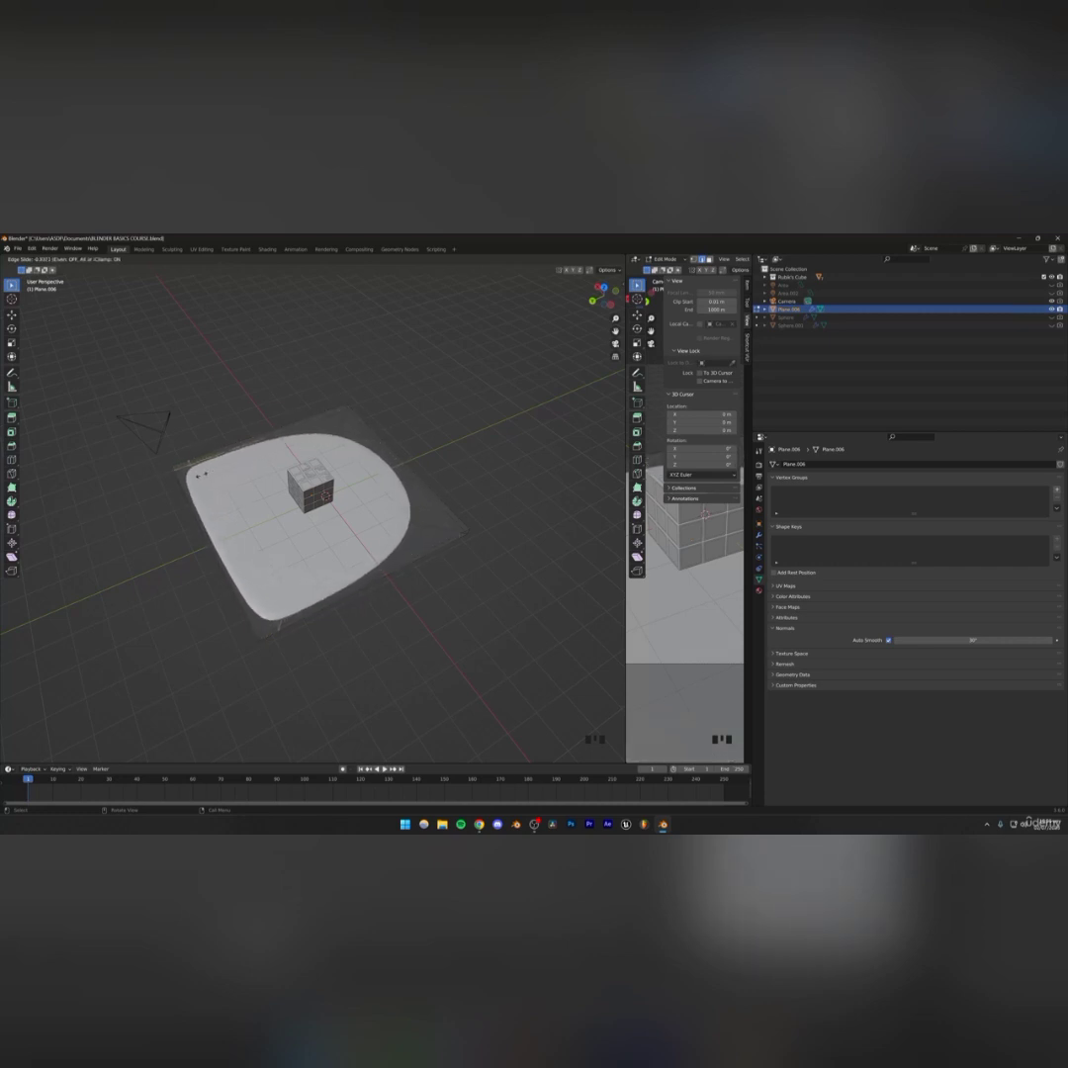
click(203, 476)
mouse_move(279, 516)
middle_down()
mouse_move(249, 473)
mouse_move(258, 517)
middle_up()
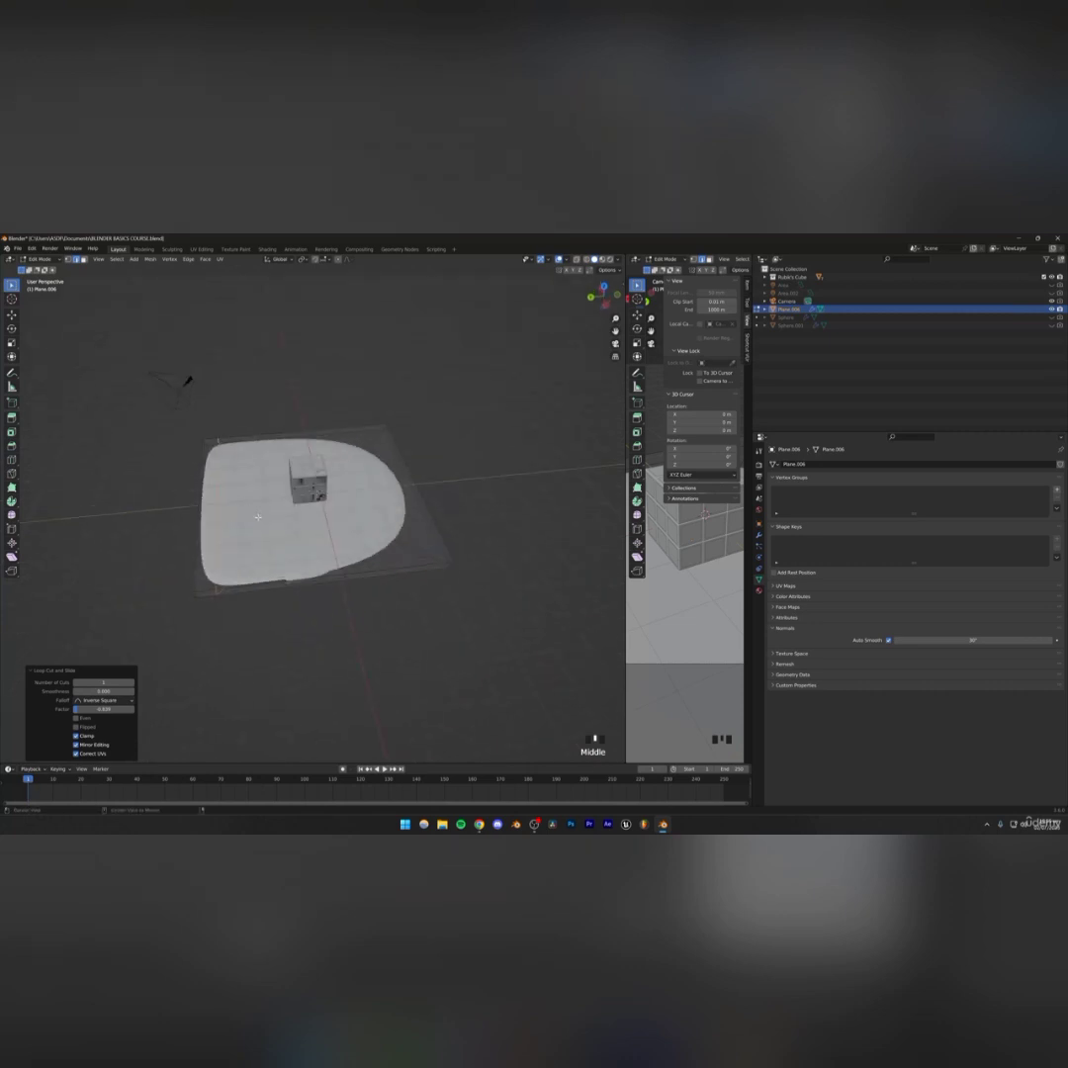
Slide a loop cut near the tabletop's opposite edge and leave Edit Mode
click(303, 434)
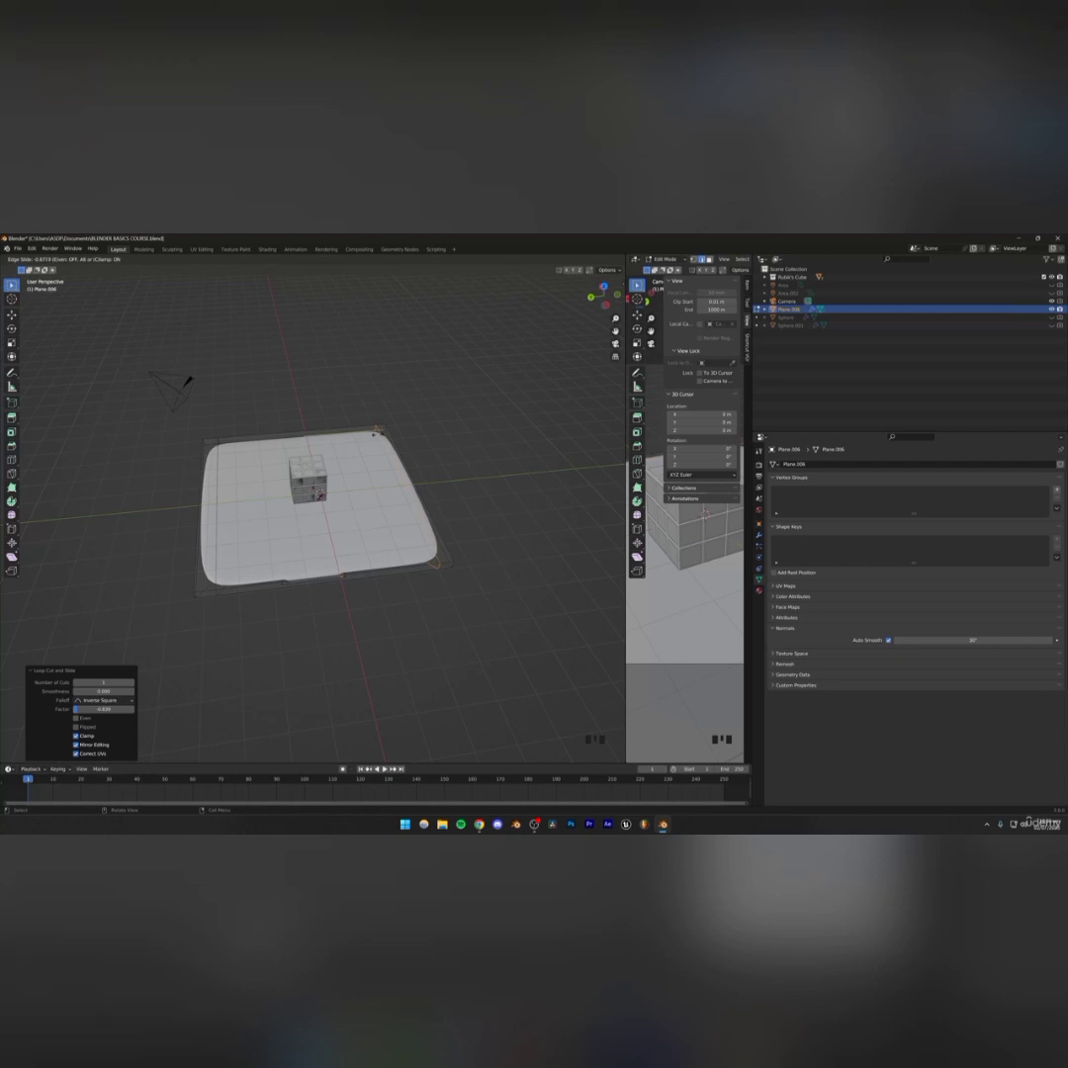
mouse_move(366, 441)
middle_down()
mouse_move(350, 466)
mouse_move(306, 478)
mouse_move(369, 405)
middle_up()
key(Tab)
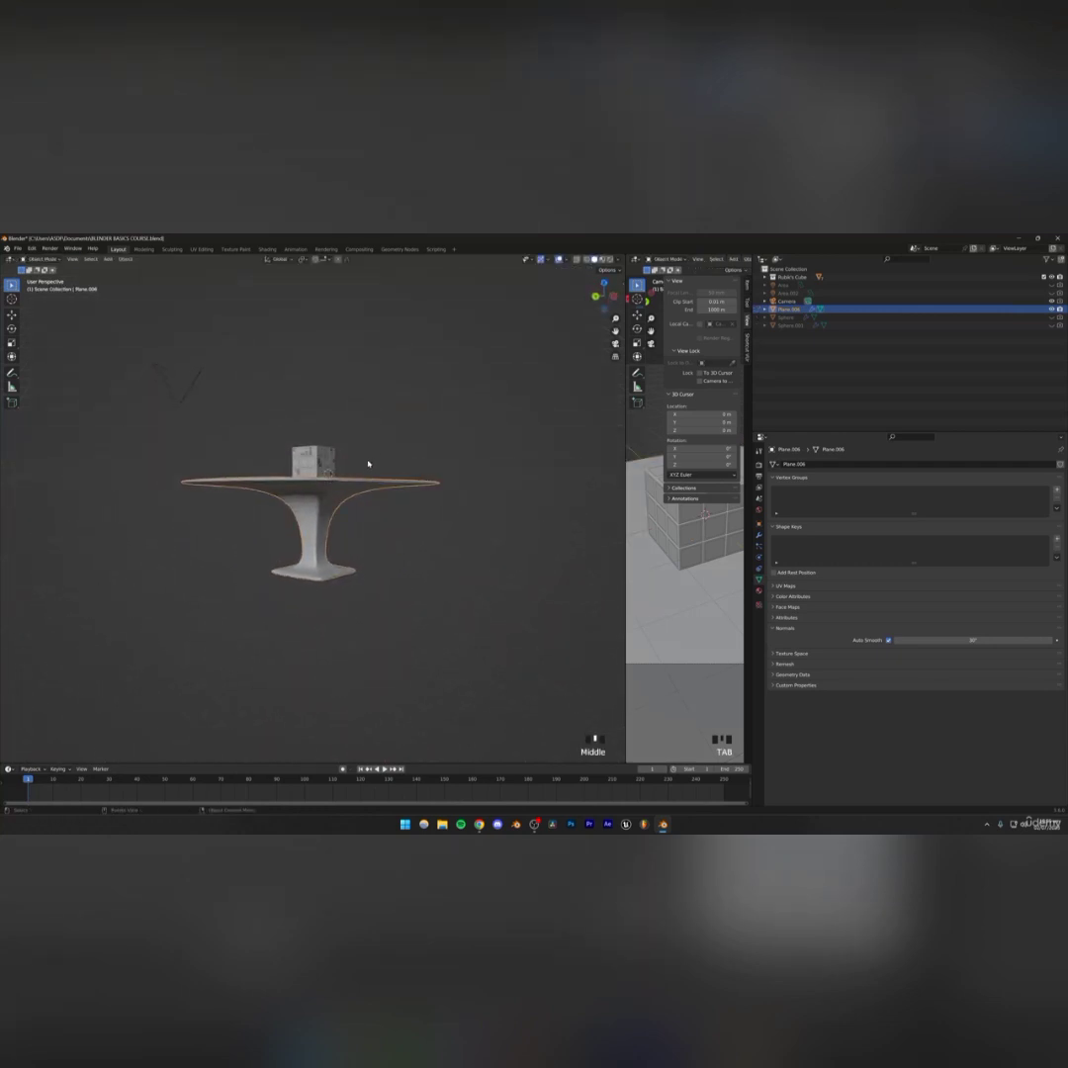
Re-enter Edit Mode and add loop cuts along the column near its top to tighten its shape
scroll(361, 474, up, 4)
key(Tab)
middle_drag(336, 499, 302, 507)
key(ctrl+r)
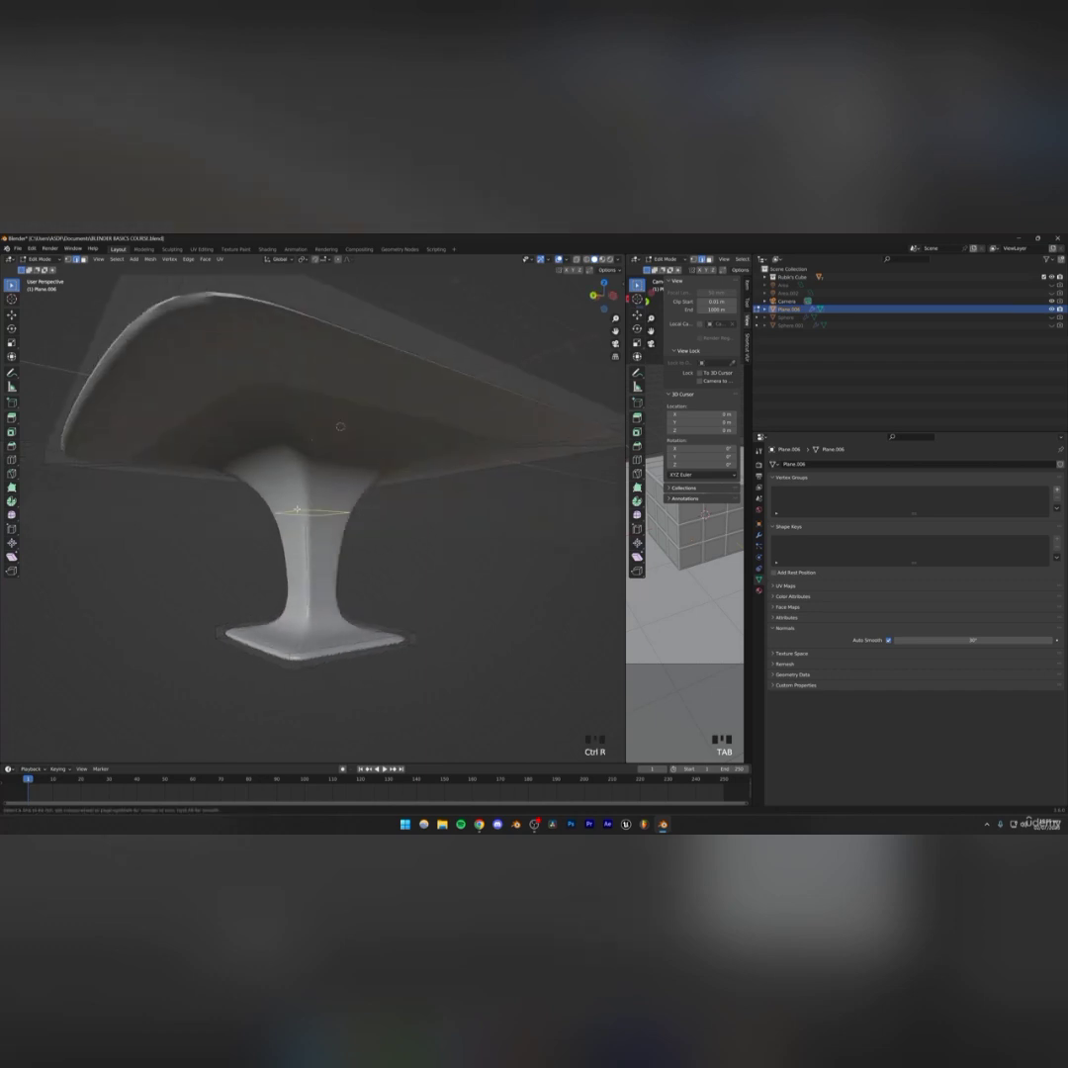
click(294, 515)
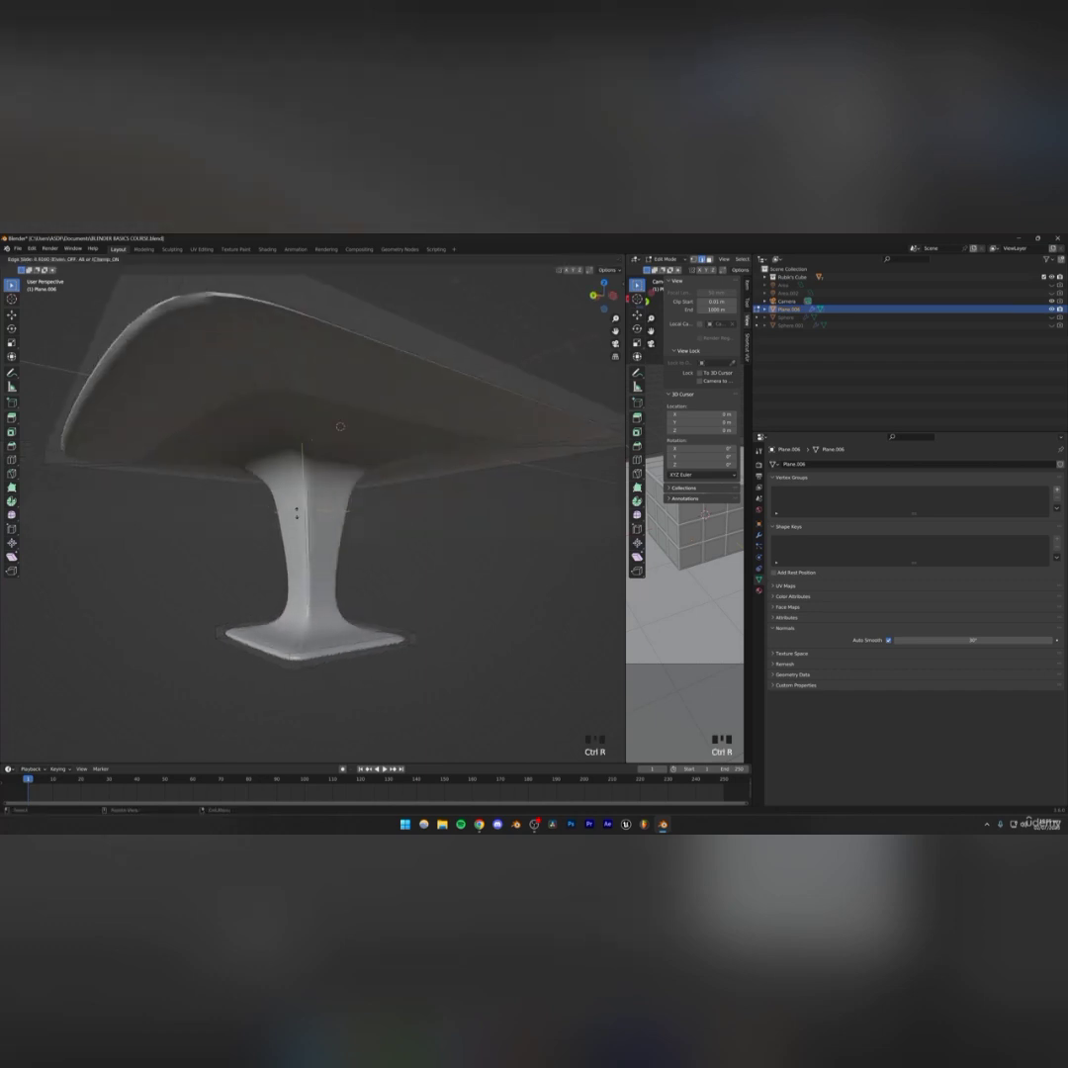
click(297, 453)
mouse_move(296, 452)
middle_down()
mouse_move(300, 425)
mouse_move(295, 460)
mouse_move(314, 447)
middle_up()
shift+middle_drag(327, 485, 333, 446)
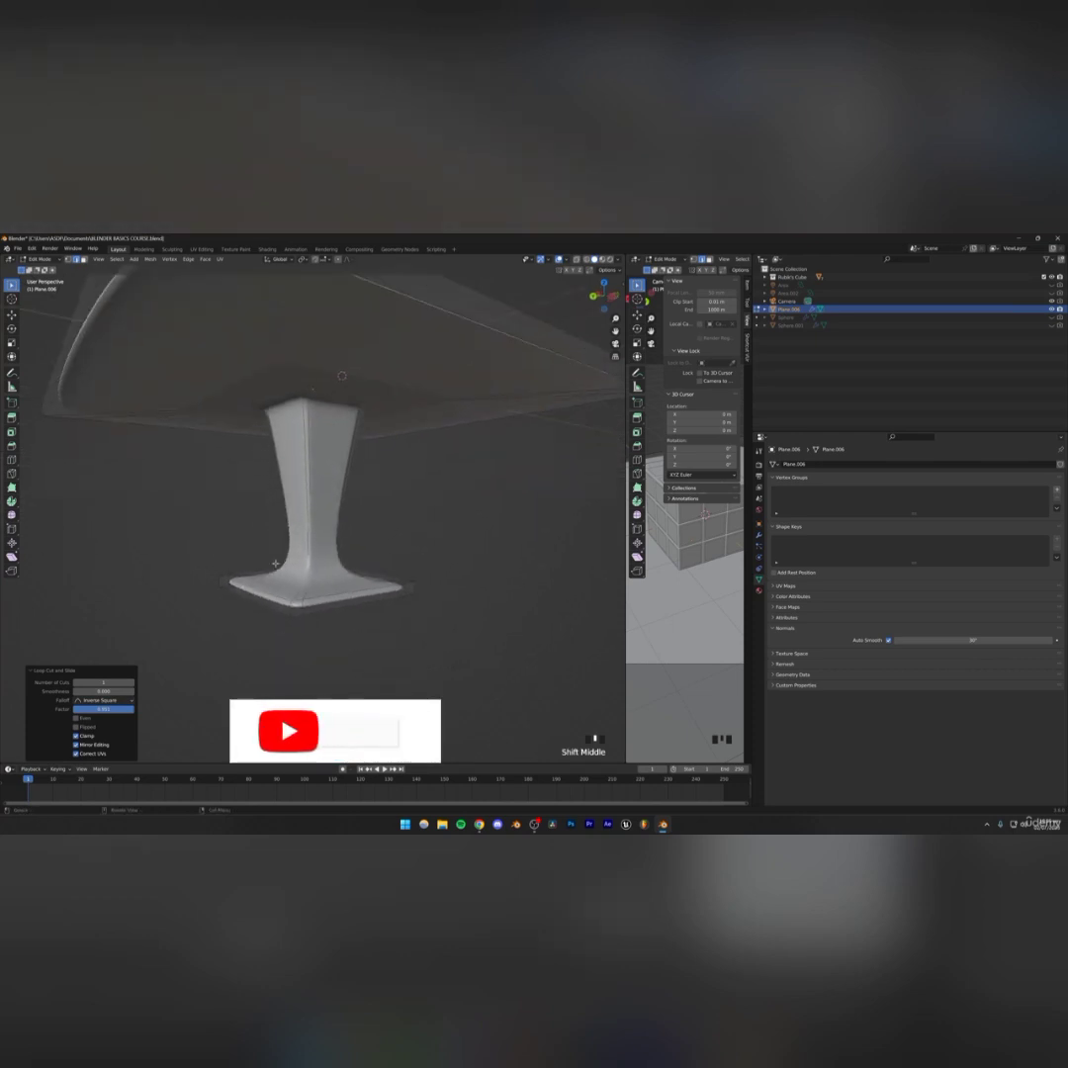
Return to Edit Mode on the pedestal, add a loop cut around the tabletop's rim and slide it toward the edge
key(Tab)
scroll(326, 566, down, 4)
click(336, 528)
mouse_move(326, 566)
middle_down()
mouse_move(334, 534)
mouse_move(412, 464)
mouse_move(419, 553)
mouse_move(315, 550)
middle_up()
scroll(336, 522, up, 3)
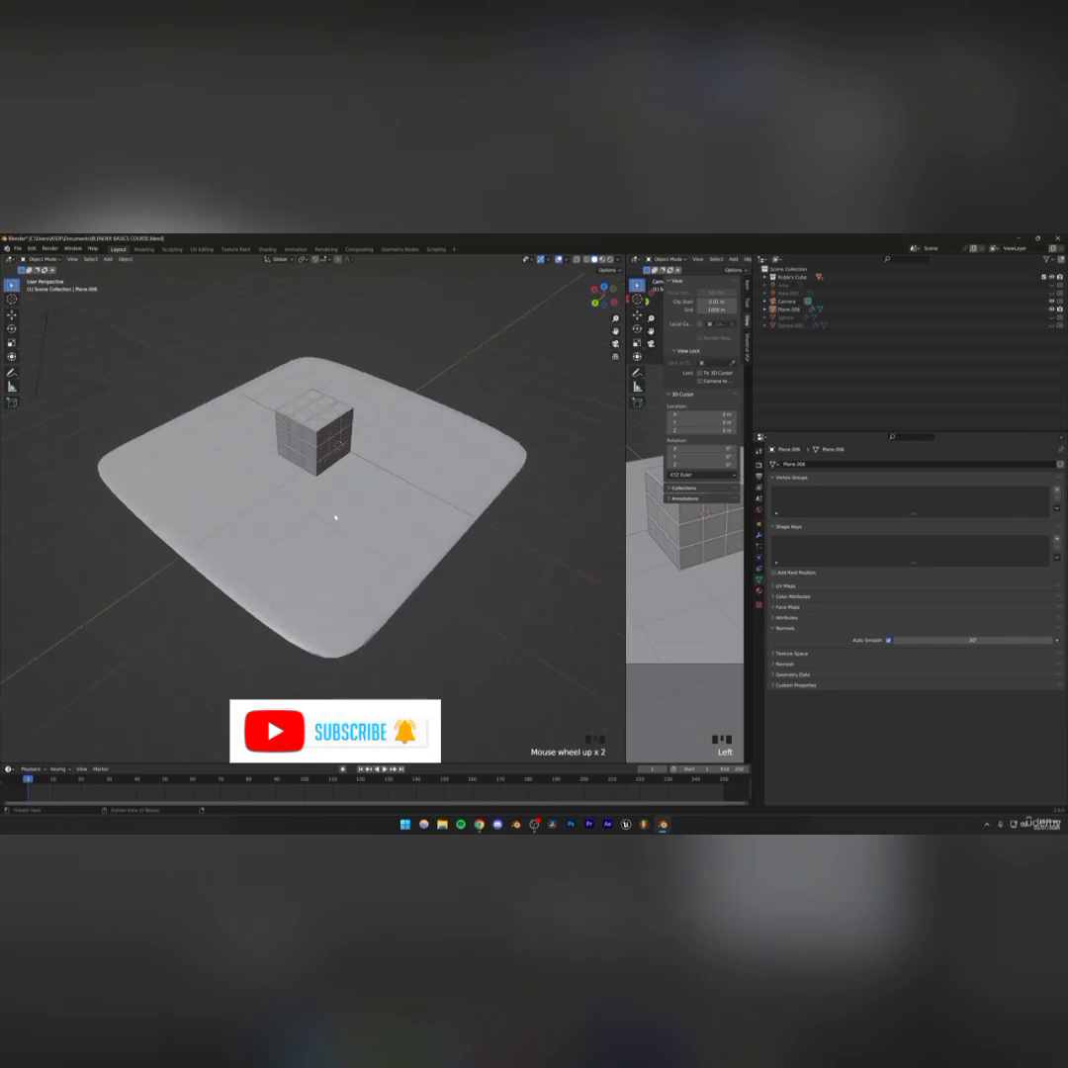
middle_drag(334, 515, 297, 500)
click(284, 493)
key(Tab)
scroll(284, 492, up, 2)
key(ctrl+r)
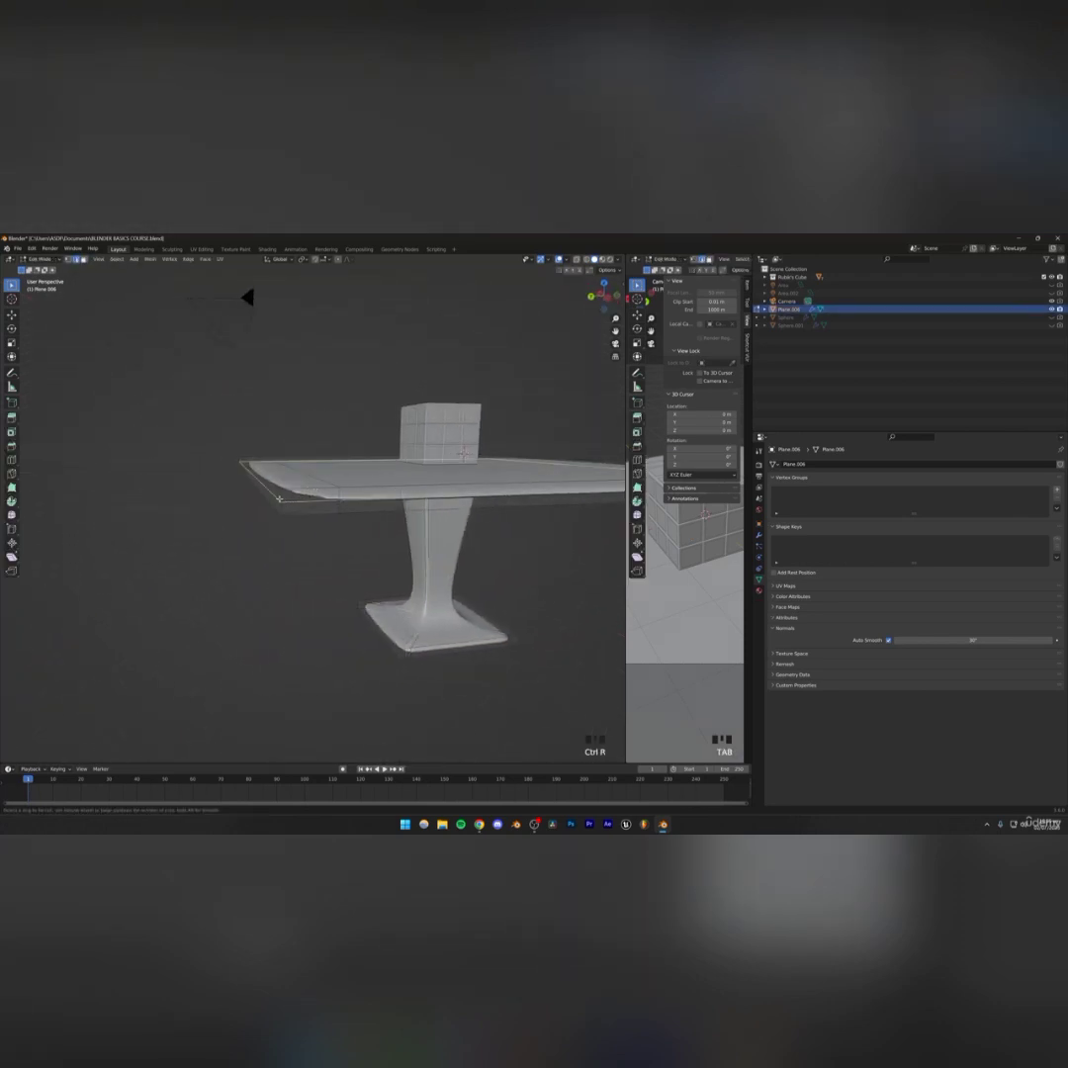
click(297, 499)
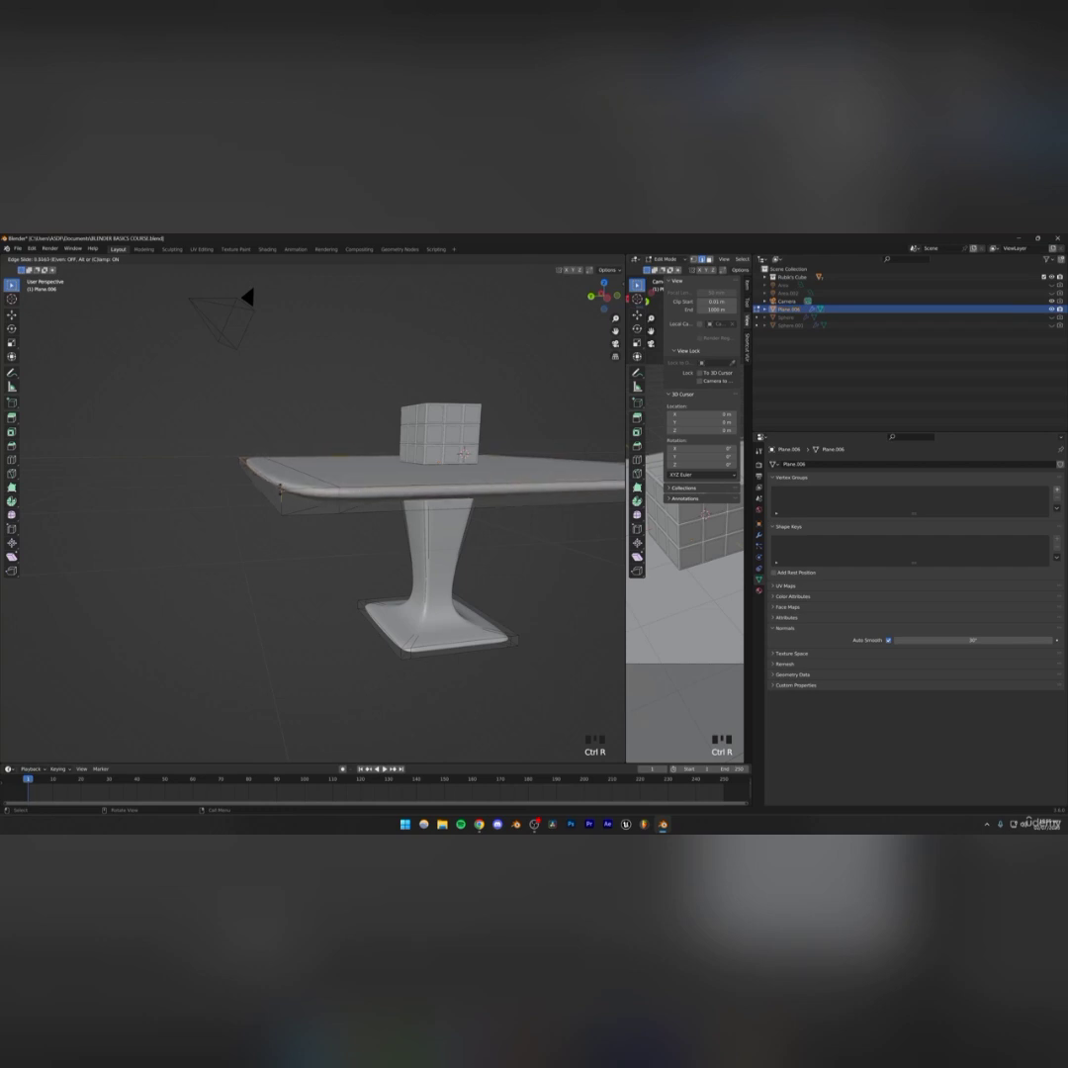
click(282, 491)
mouse_move(281, 491)
middle_down()
mouse_move(282, 510)
mouse_move(267, 493)
middle_up()
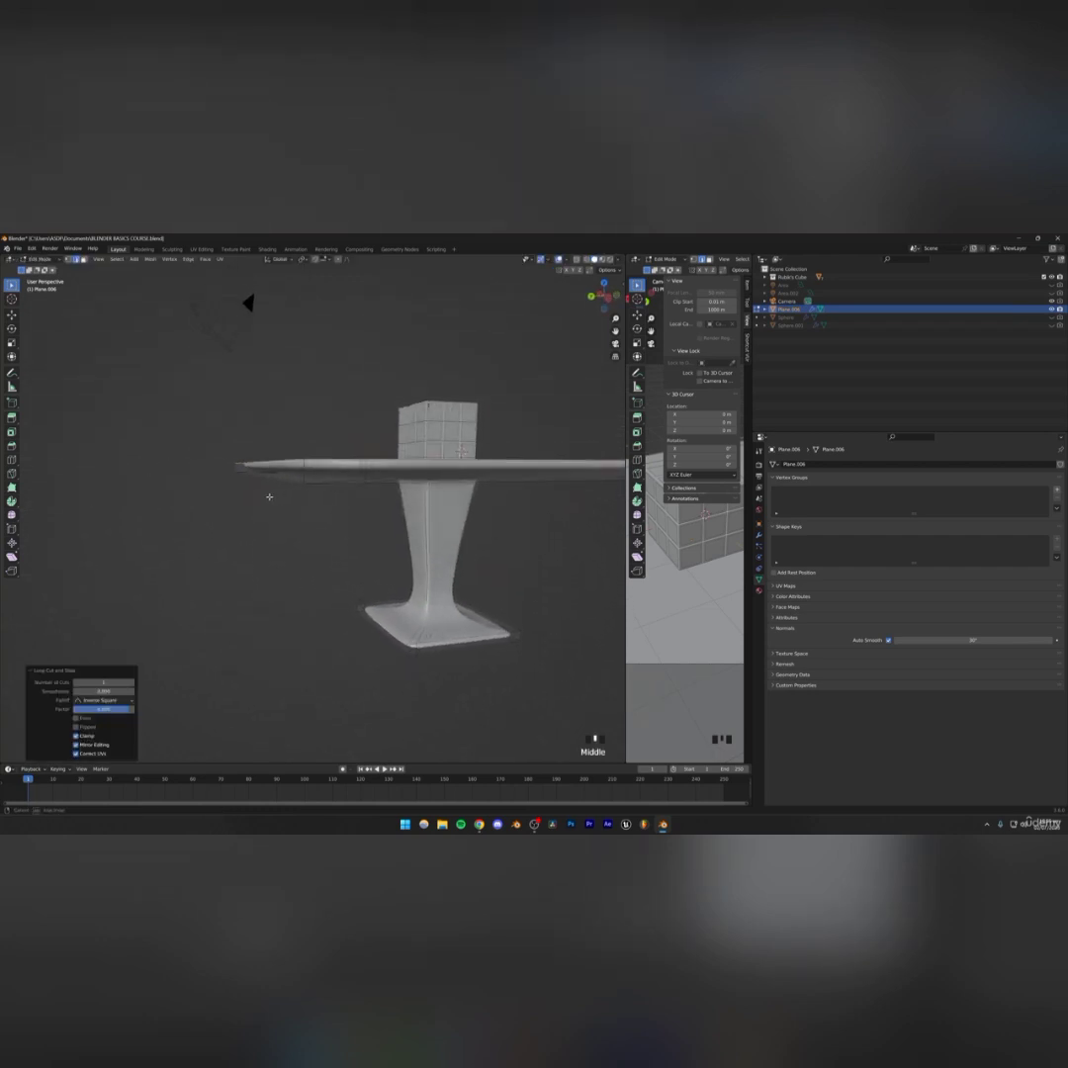
Add another loop cut along the tabletop's thickness and leave Edit Mode
key(ctrl+r)
click(305, 471)
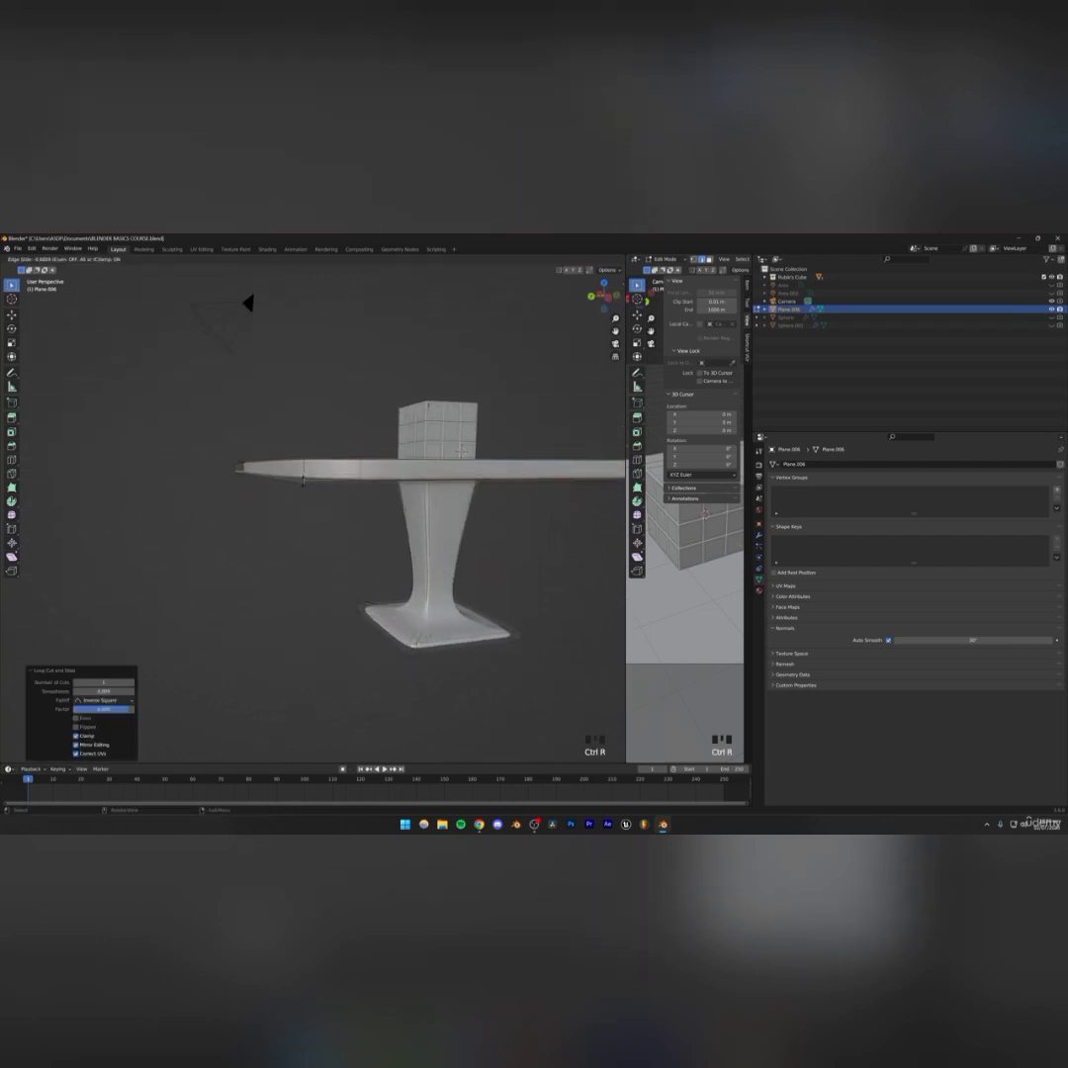
click(298, 504)
key(Tab)
scroll(296, 505, down, 2)
middle_drag(295, 505, 310, 549)
scroll(306, 539, up, 2)
Re-enter Edit Mode and add a loop cut near one edge of the tabletop seen from above
key(Tab)
scroll(247, 484, down, 3)
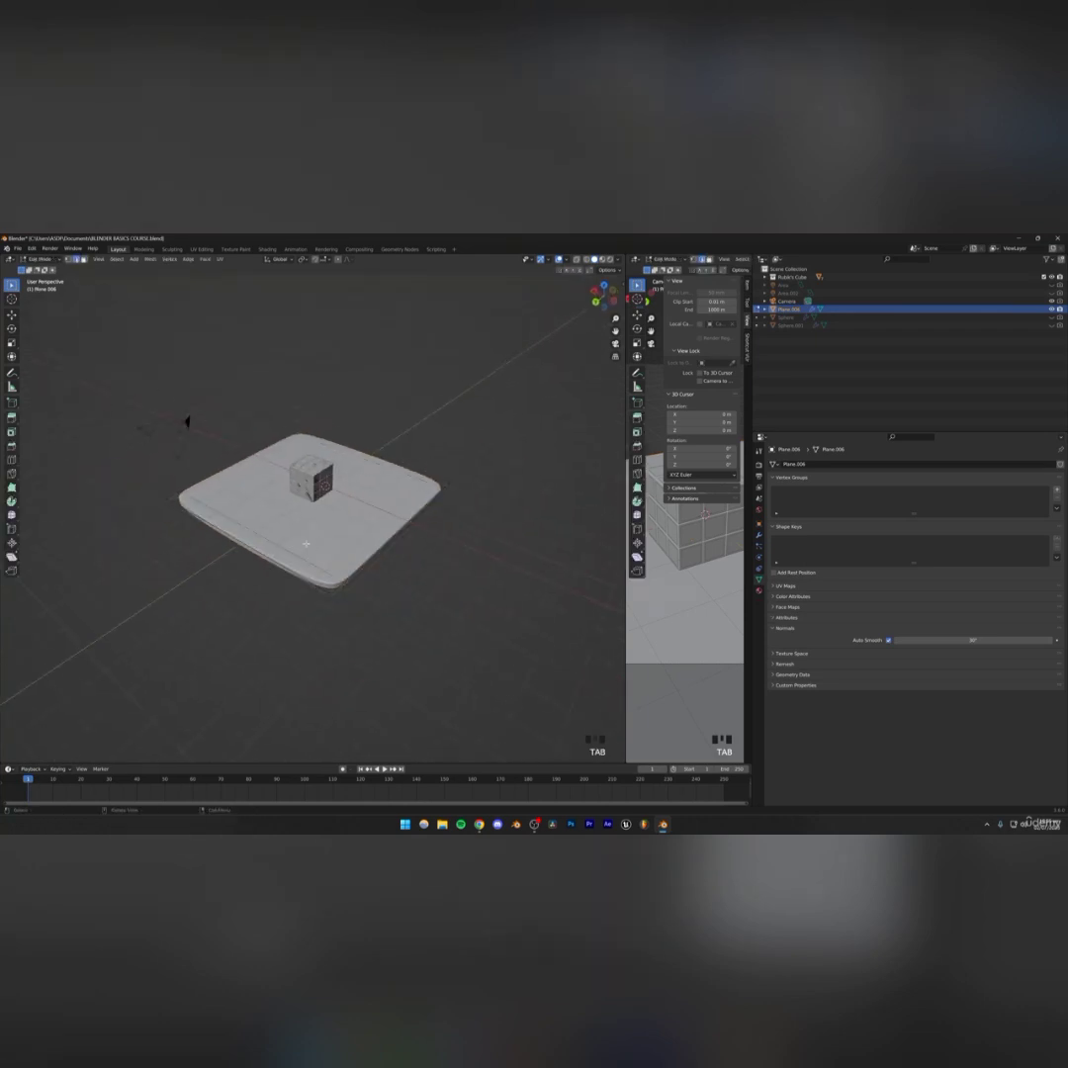
middle_drag(186, 425, 191, 500)
key(ctrl+r)
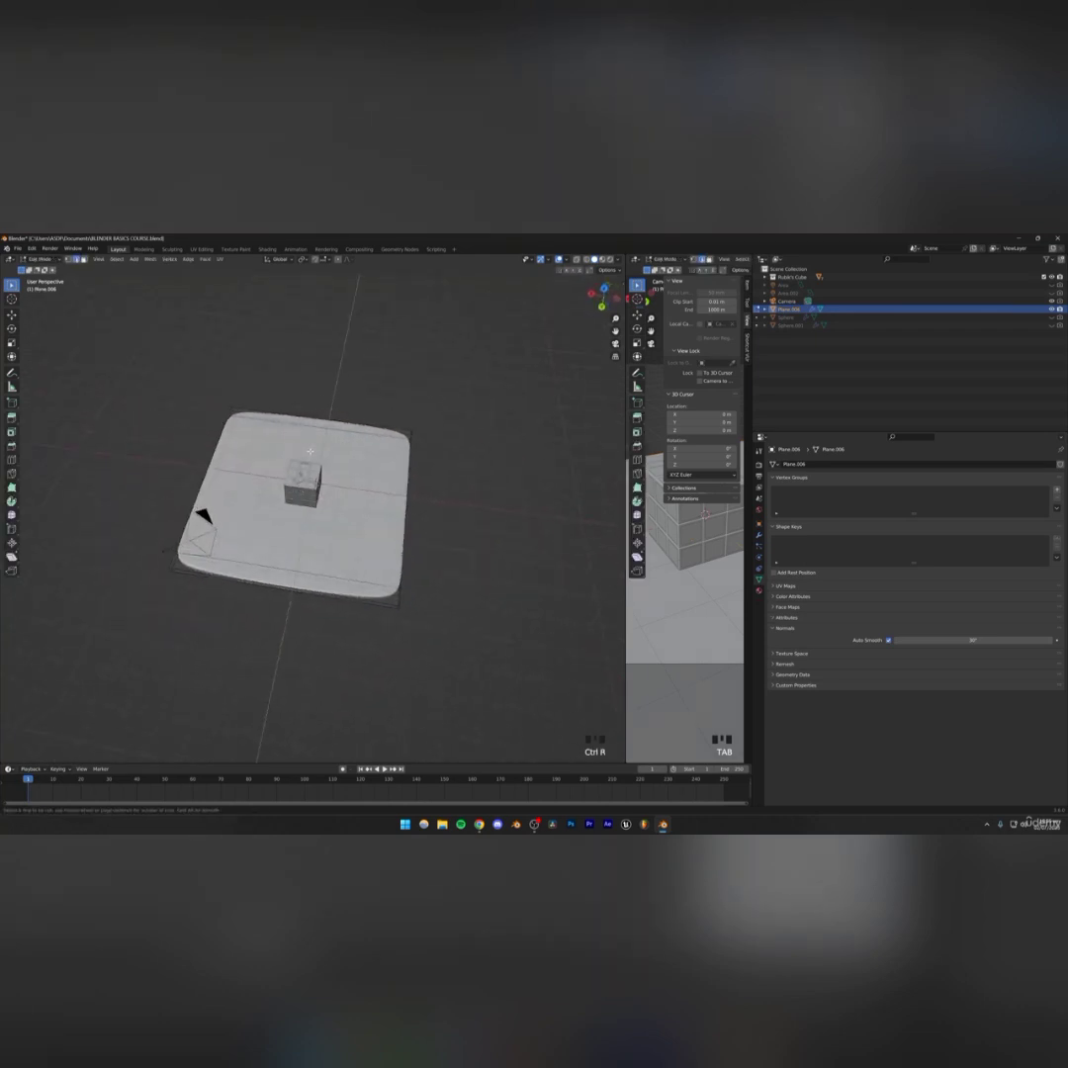
right_click(298, 473)
key(ctrl+r)
click(267, 581)
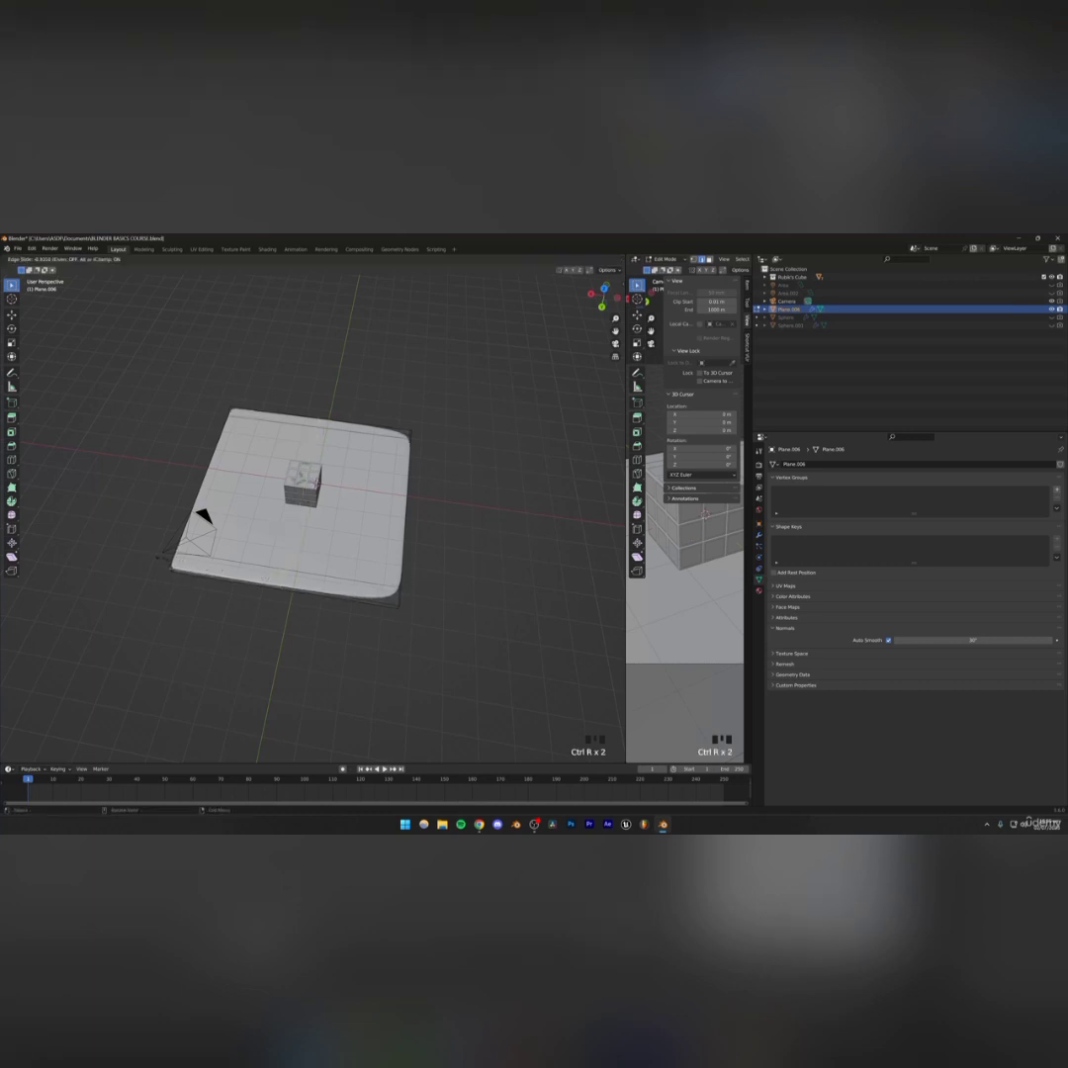
click(188, 581)
Add a loop cut near the tabletop's opposite edge and leave Edit Mode
key(ctrl+r)
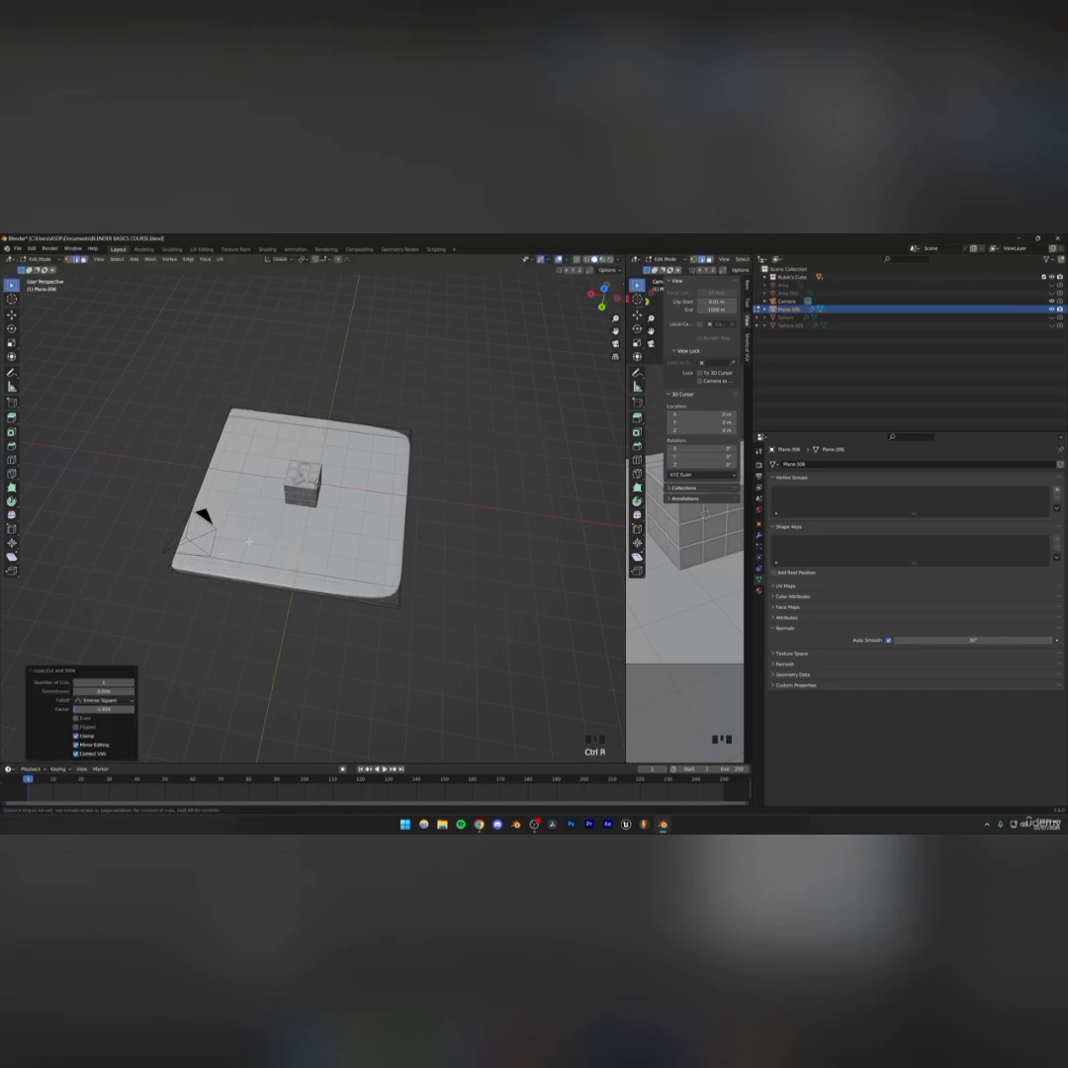
click(284, 551)
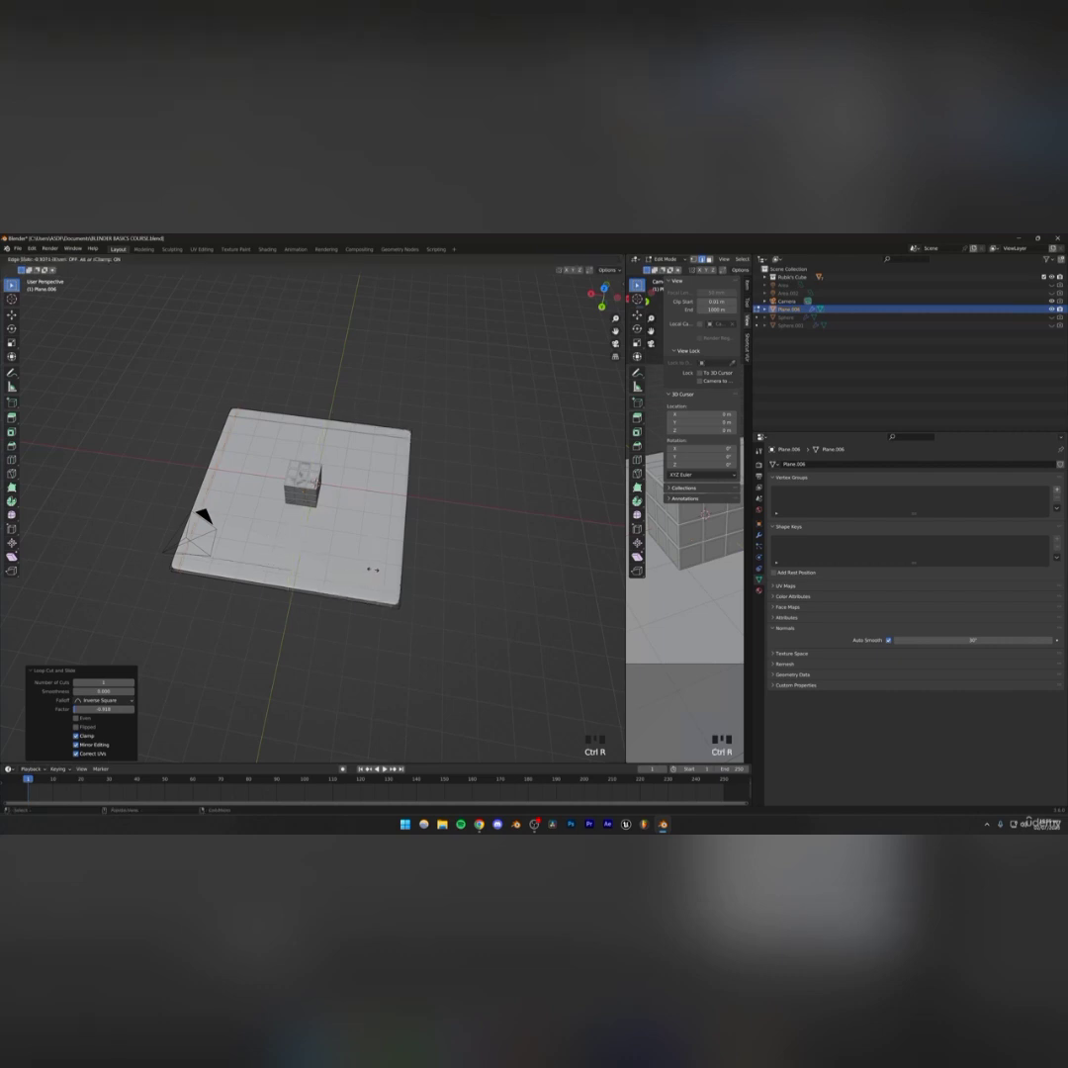
click(373, 570)
key(Tab)
Inspect the tightened tabletop edges in and out of Edit Mode and save the file
click(453, 570)
middle_drag(453, 571, 335, 572)
scroll(341, 569, up, 2)
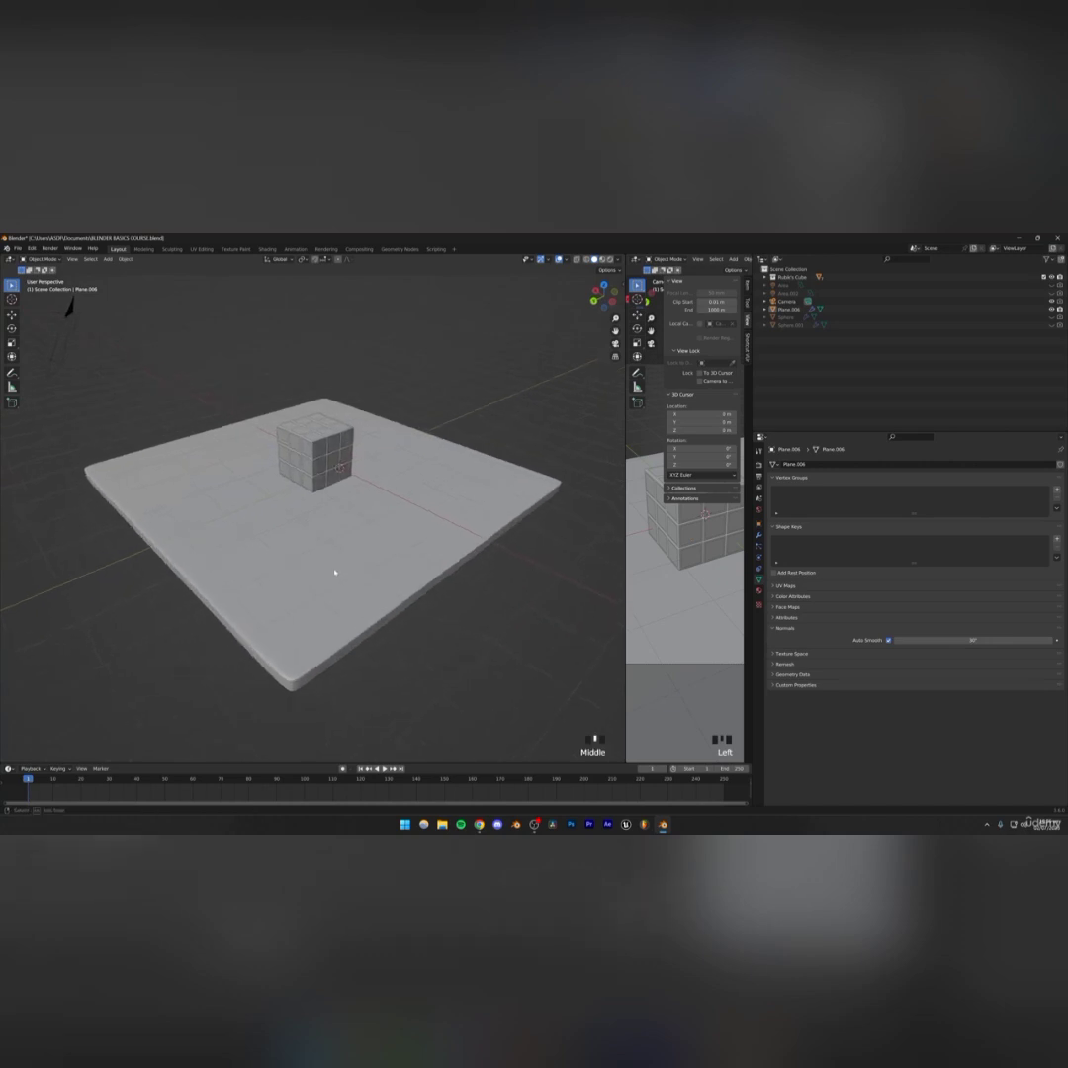
click(319, 572)
scroll(305, 605, down, 3)
key(Tab)
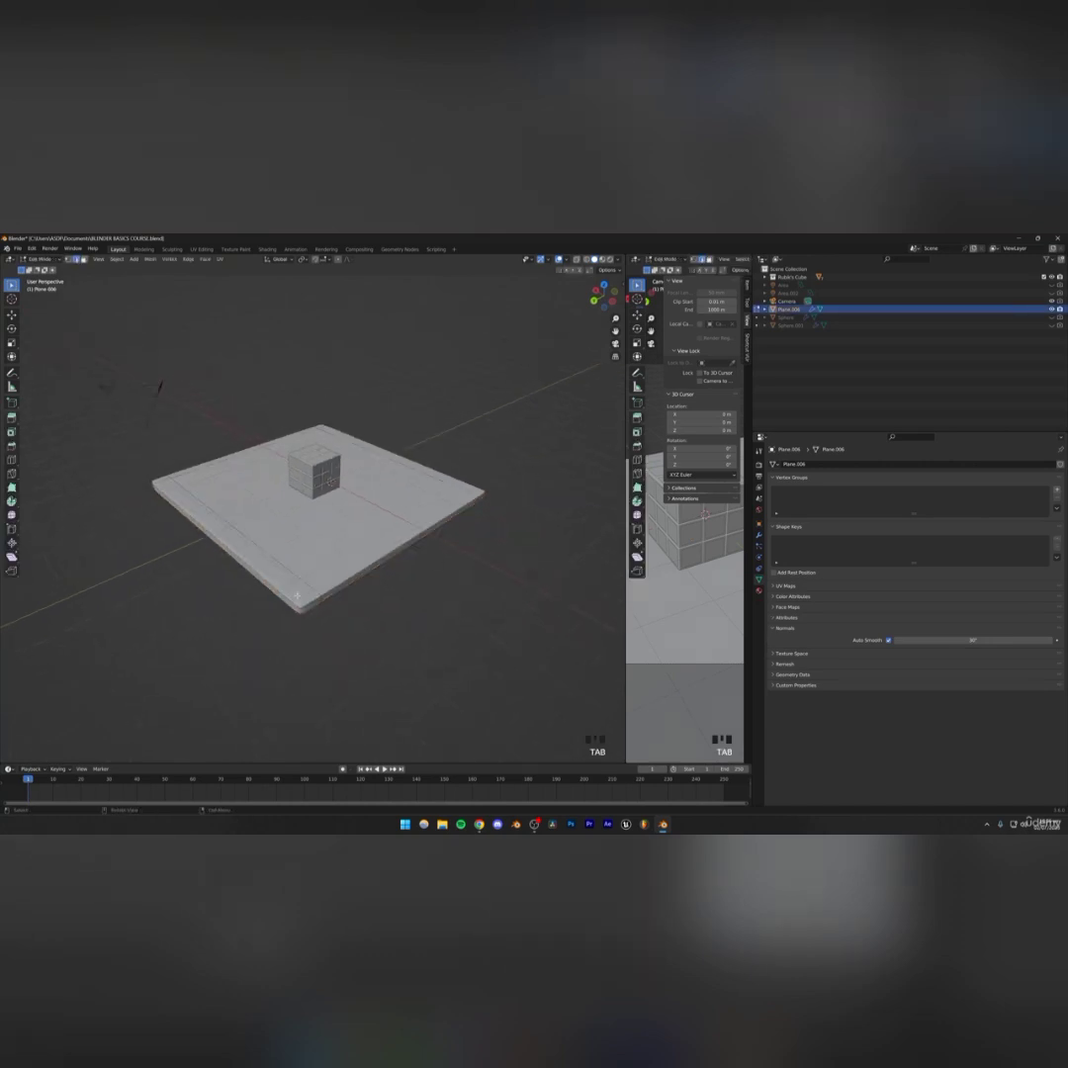
scroll(348, 605, up, 2)
key(Tab)
click(463, 625)
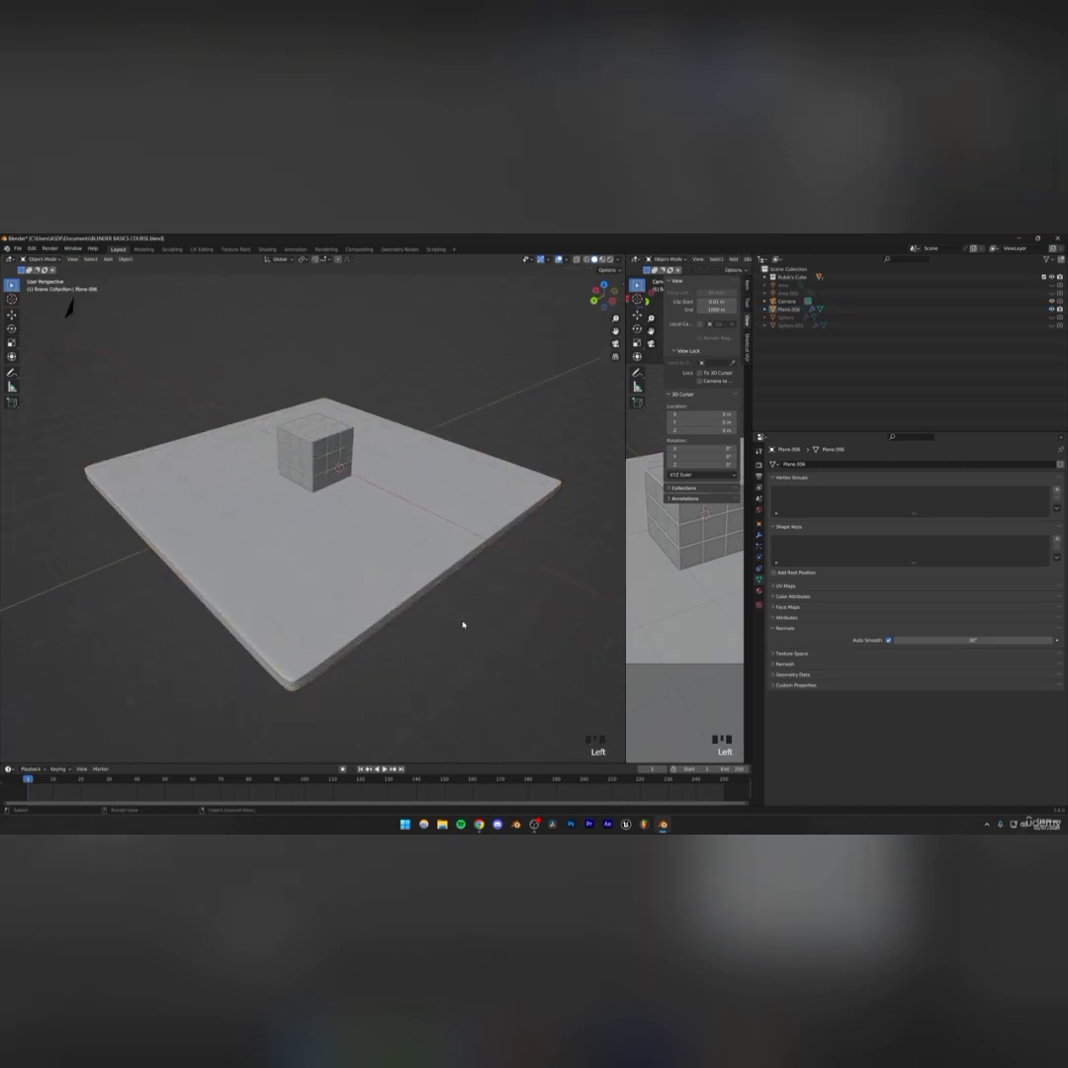
scroll(397, 534, down, 2)
middle_drag(397, 534, 394, 529)
key(ctrl+s)
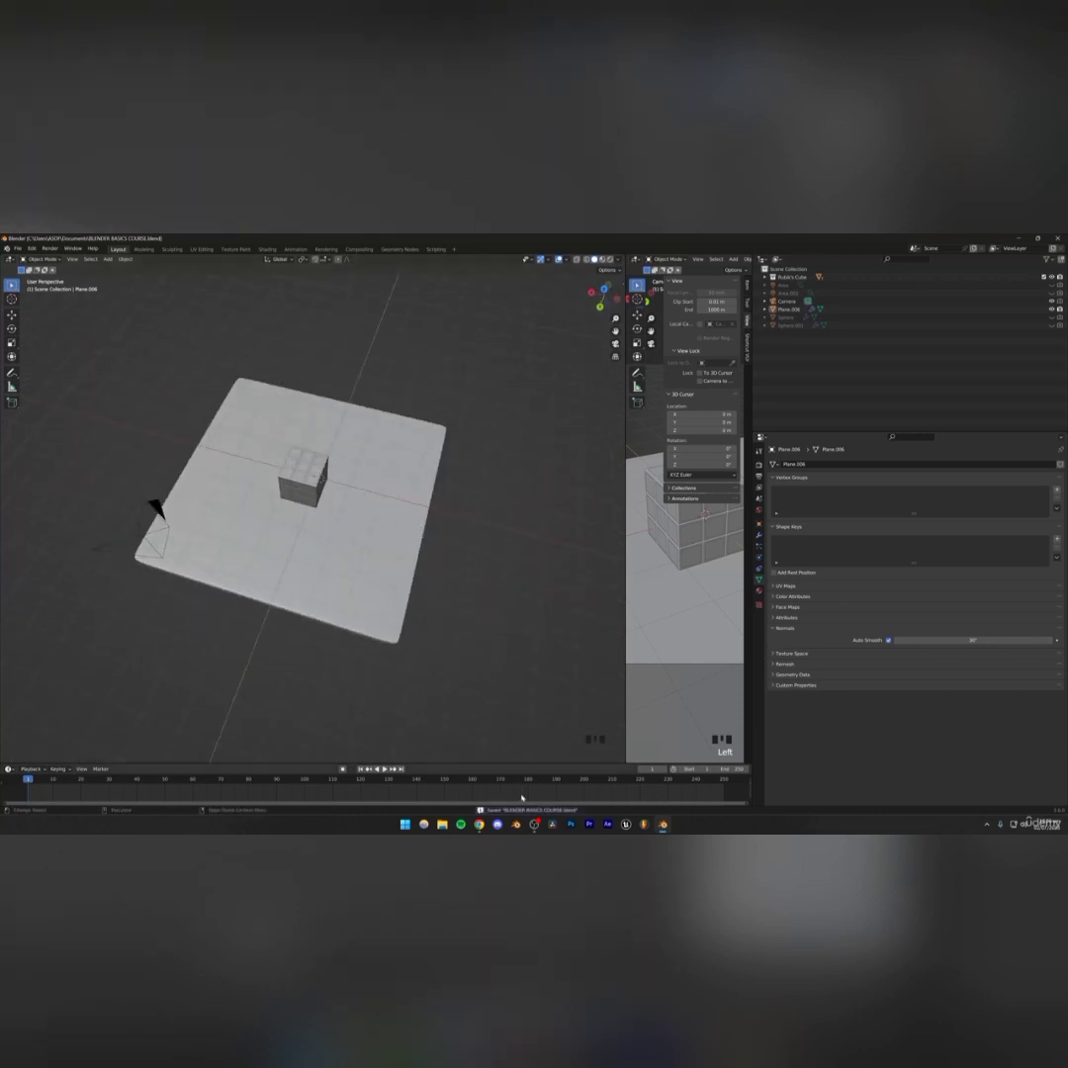
Move the downloaded brown_photostudio_06_8k.hdr file from the browser downloads onto the desktop, then return to Blender
click(479, 824)
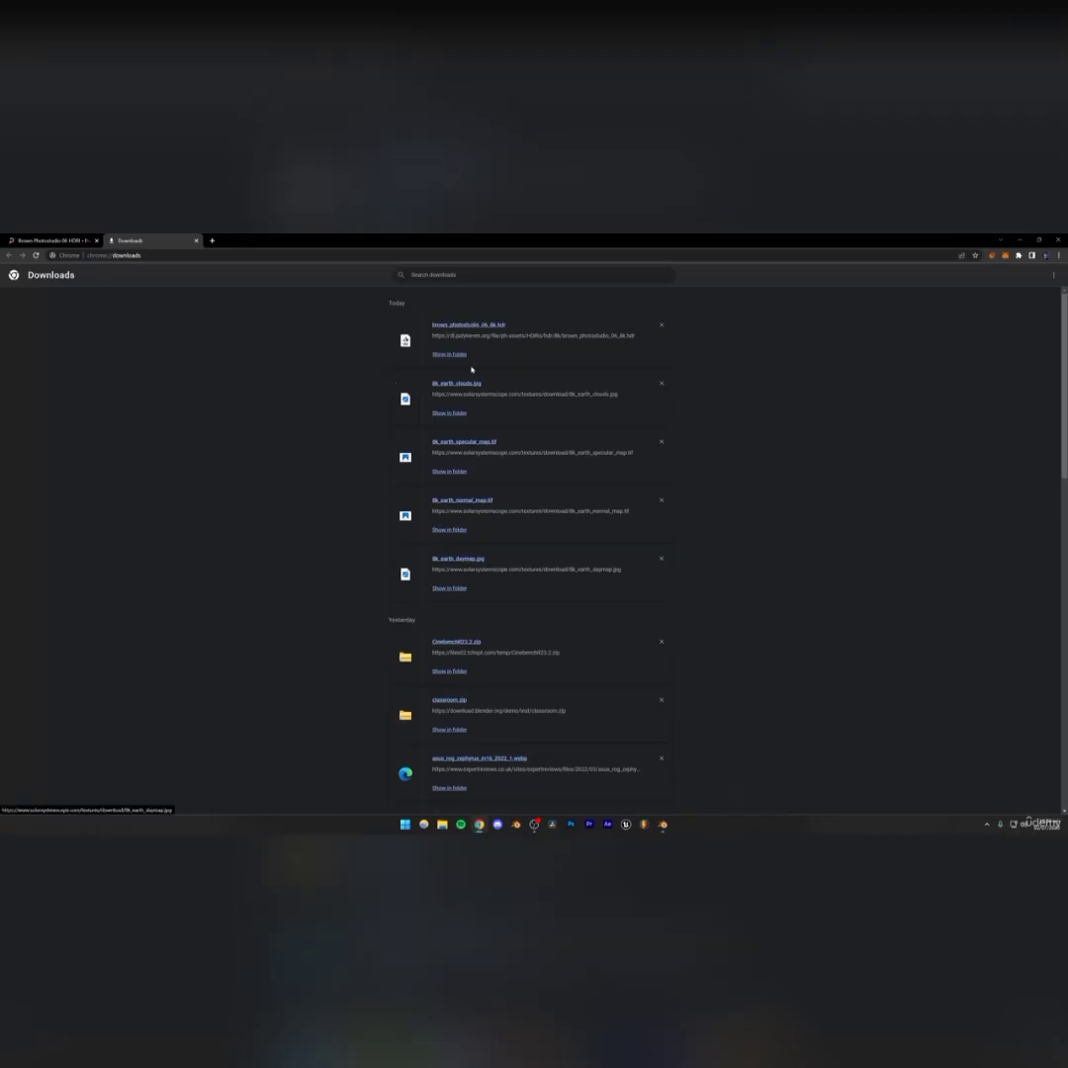
drag(447, 324, 824, 633)
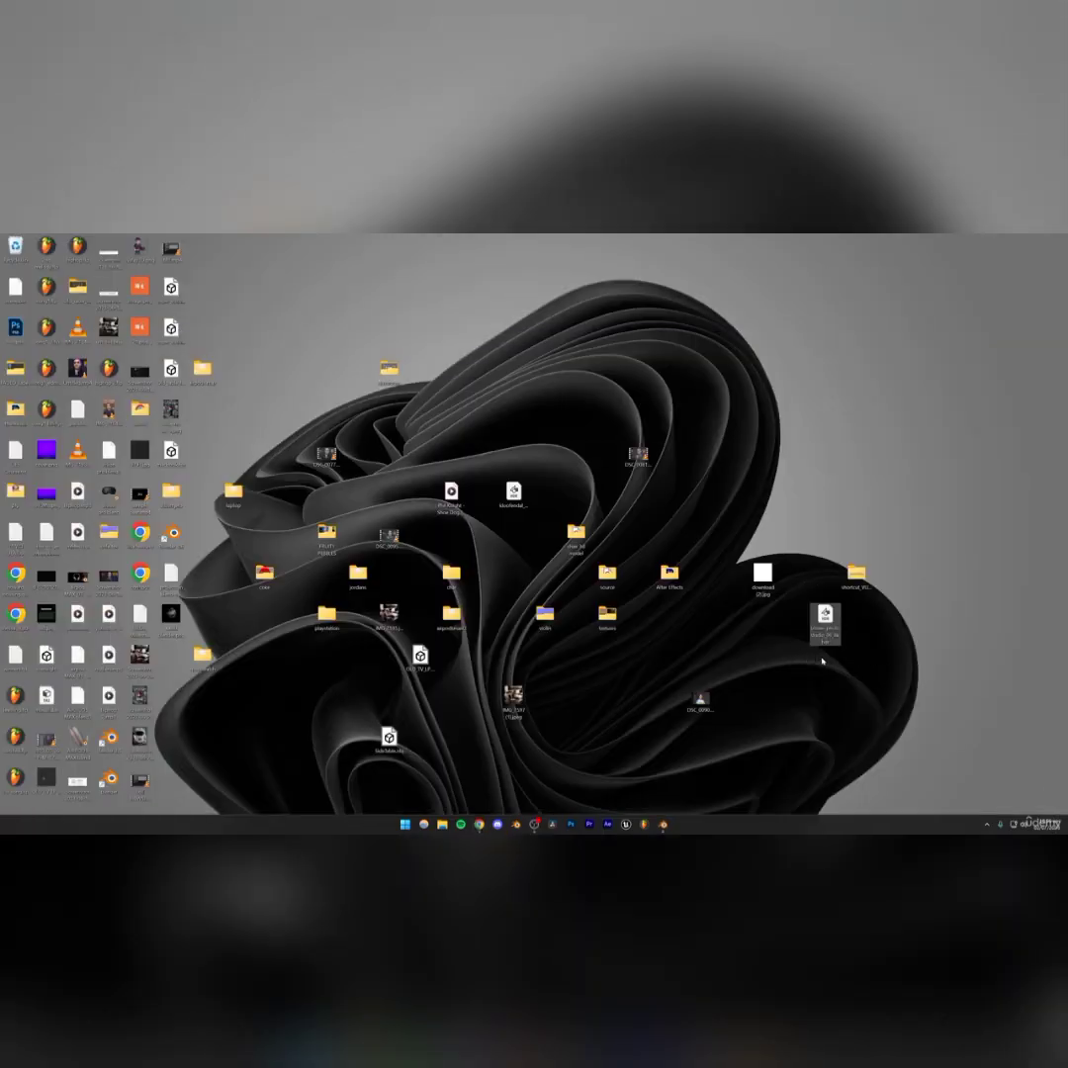
click(787, 686)
click(663, 824)
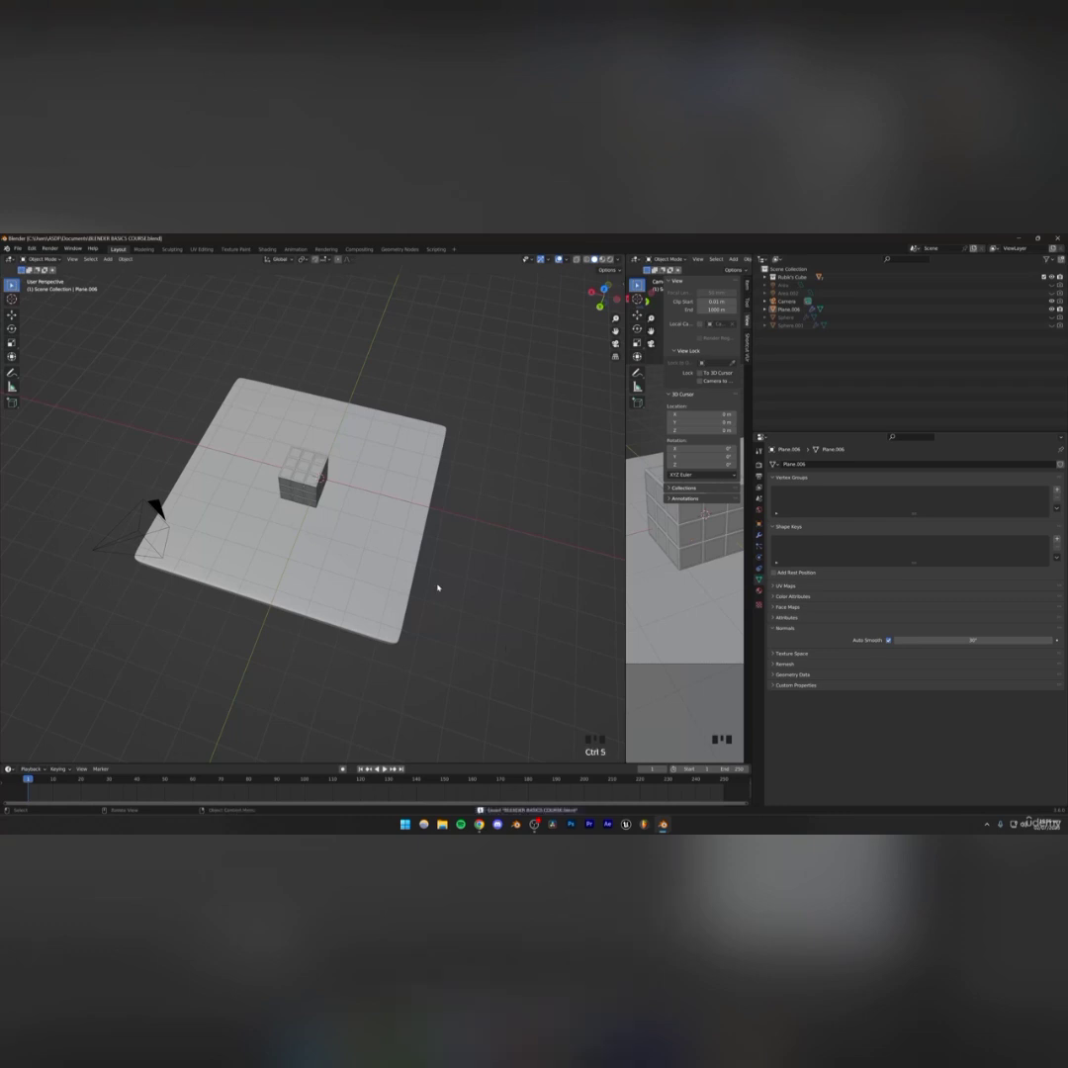
Join the camera view area into the main 3D viewport so only one large viewport remains
middle_drag(436, 586, 420, 548)
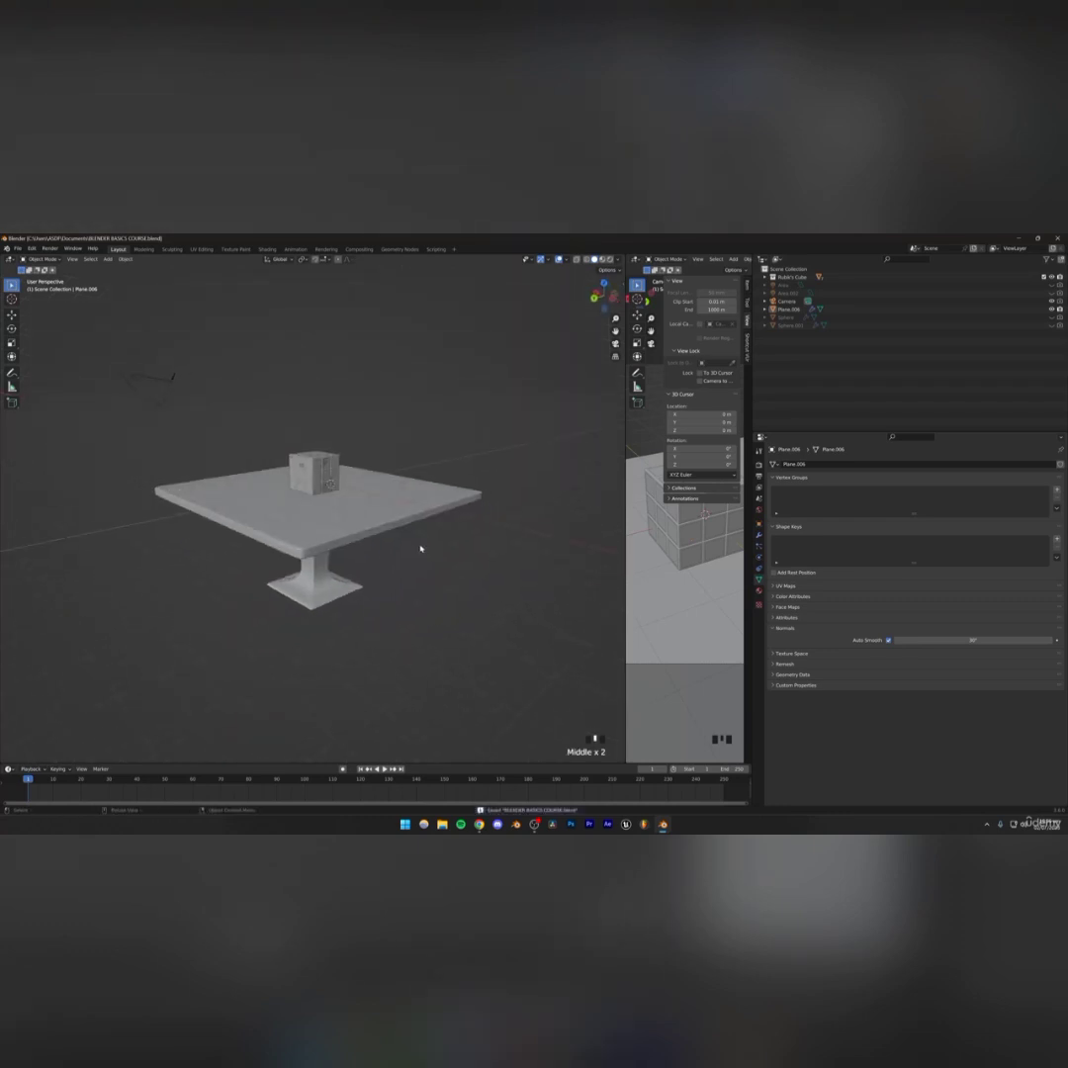
middle_drag(421, 549, 418, 571)
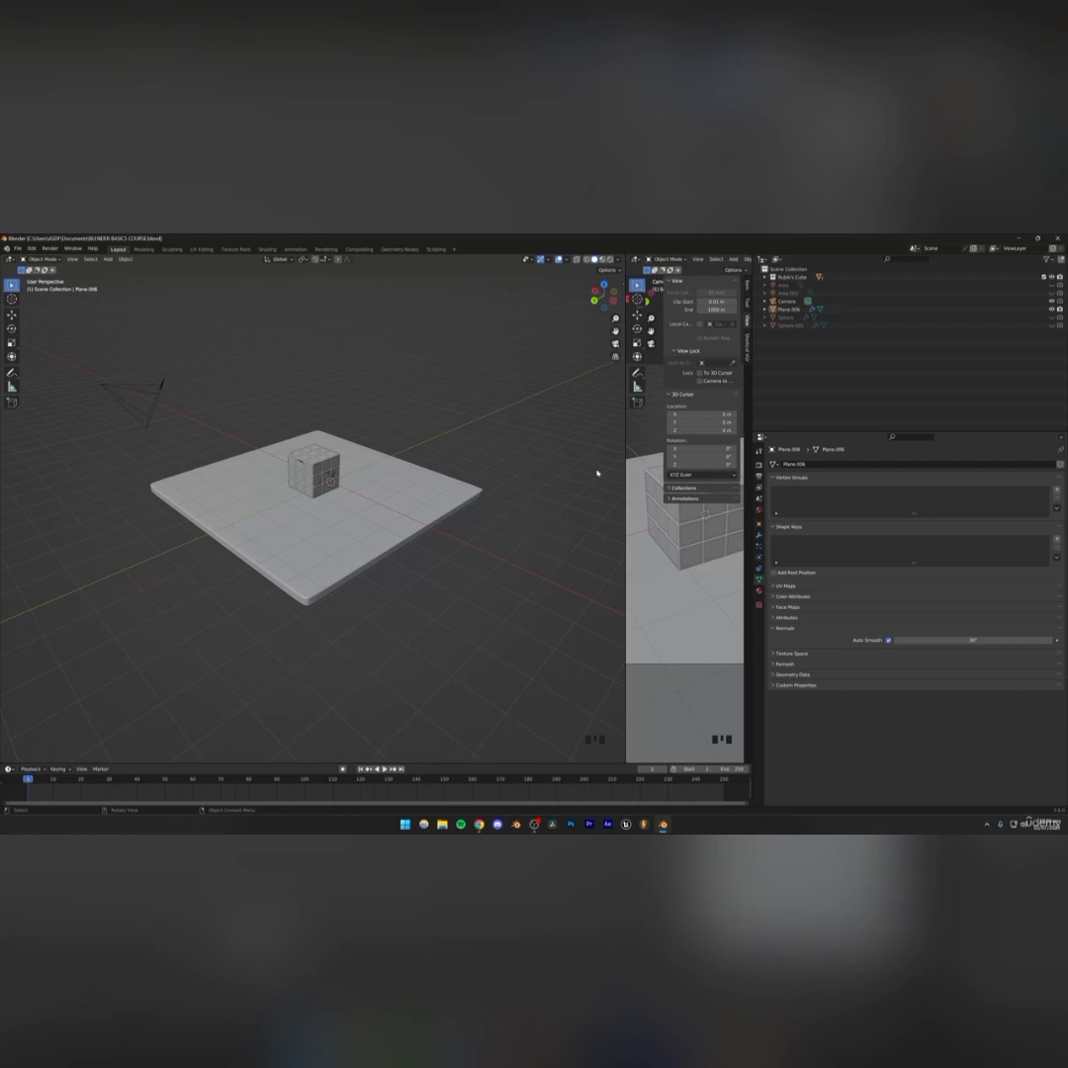
drag(624, 440, 346, 431)
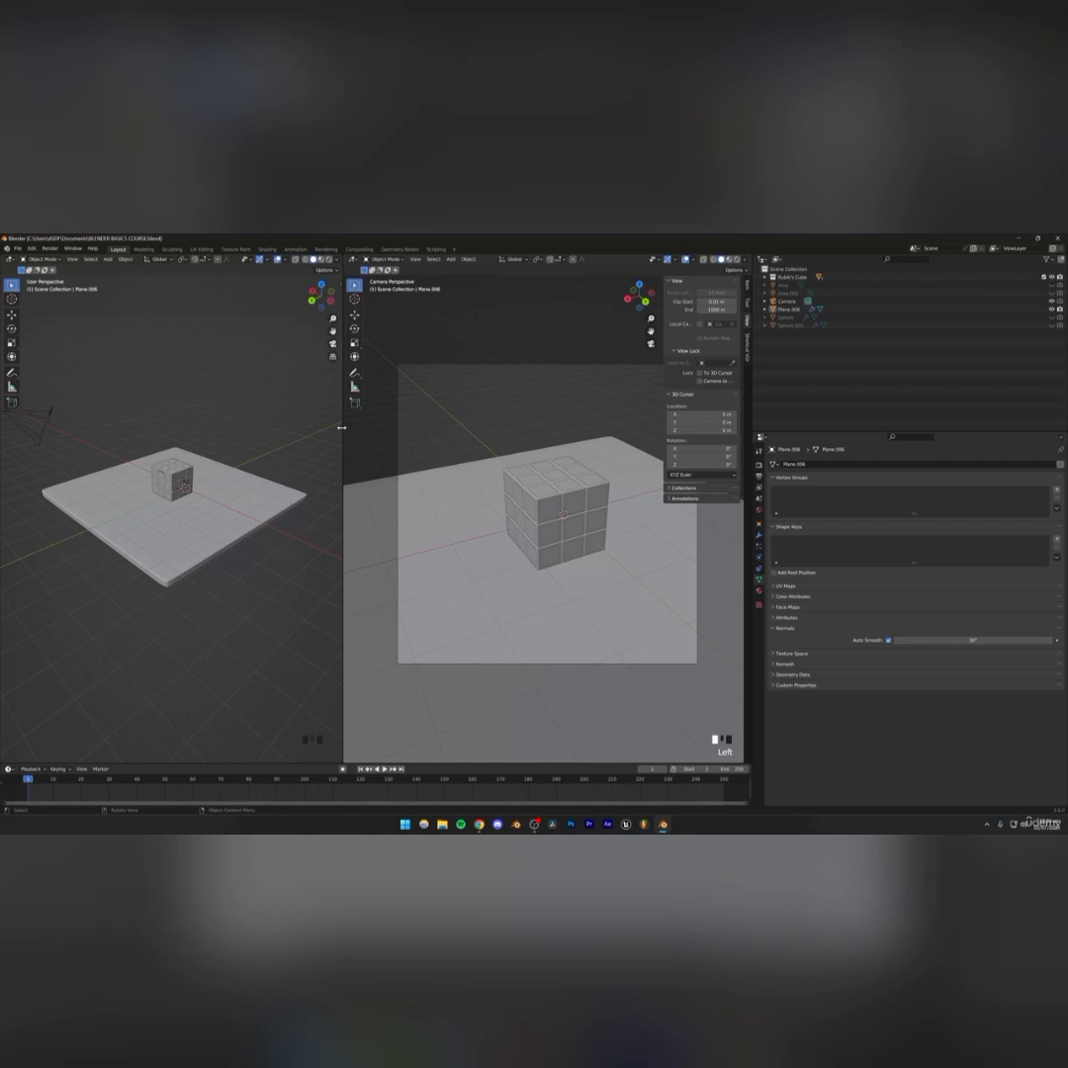
drag(342, 427, 376, 427)
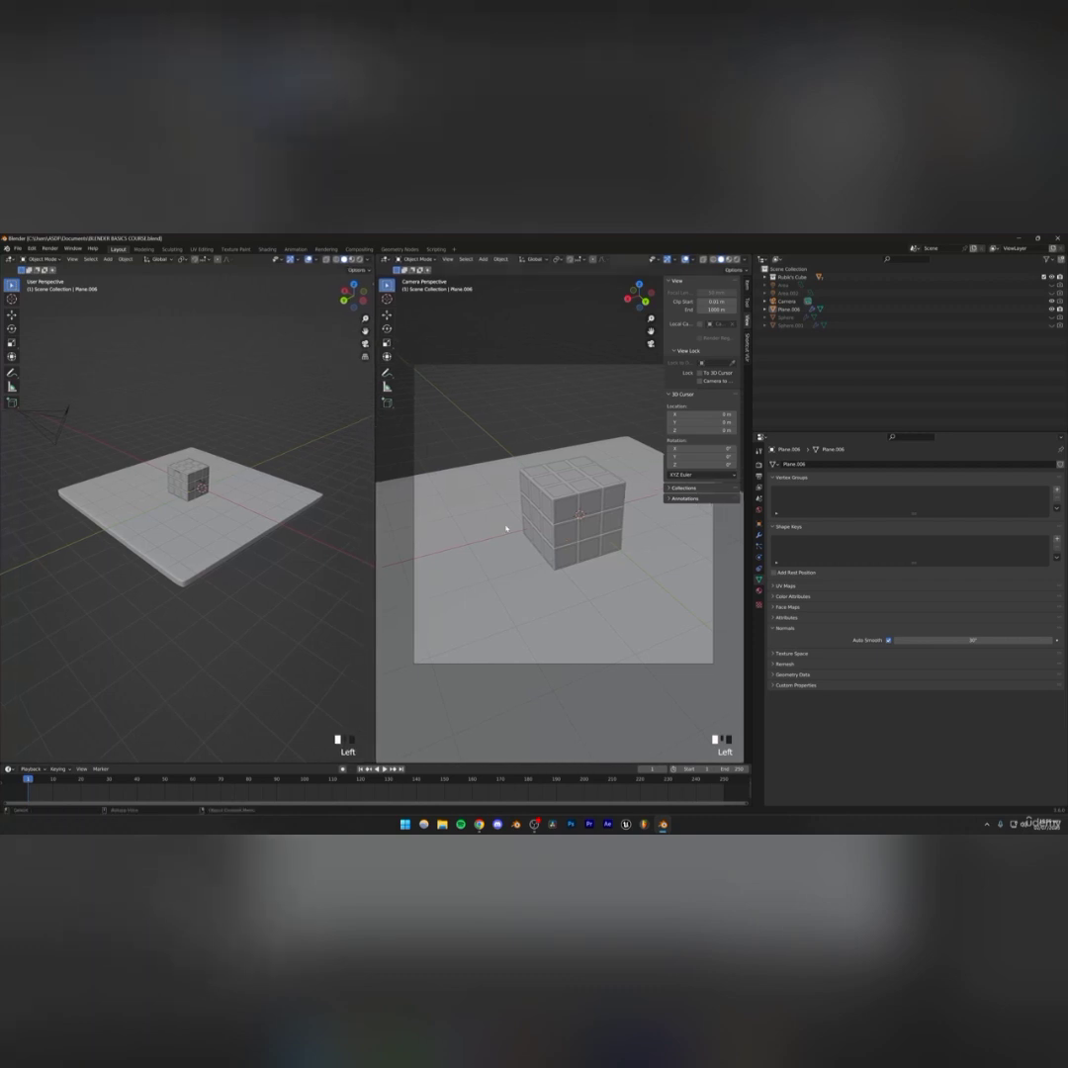
right_click(374, 431)
click(337, 452)
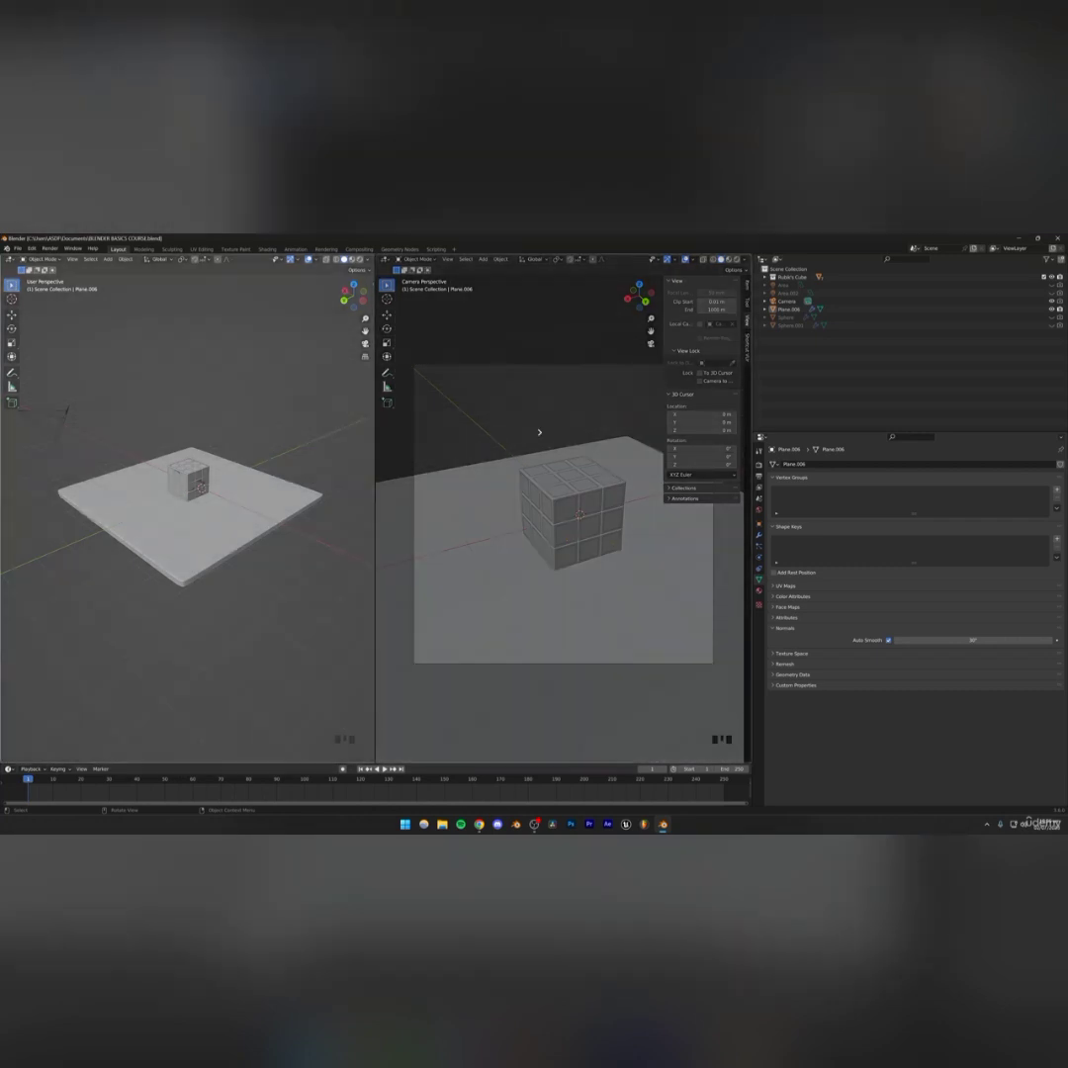
click(583, 494)
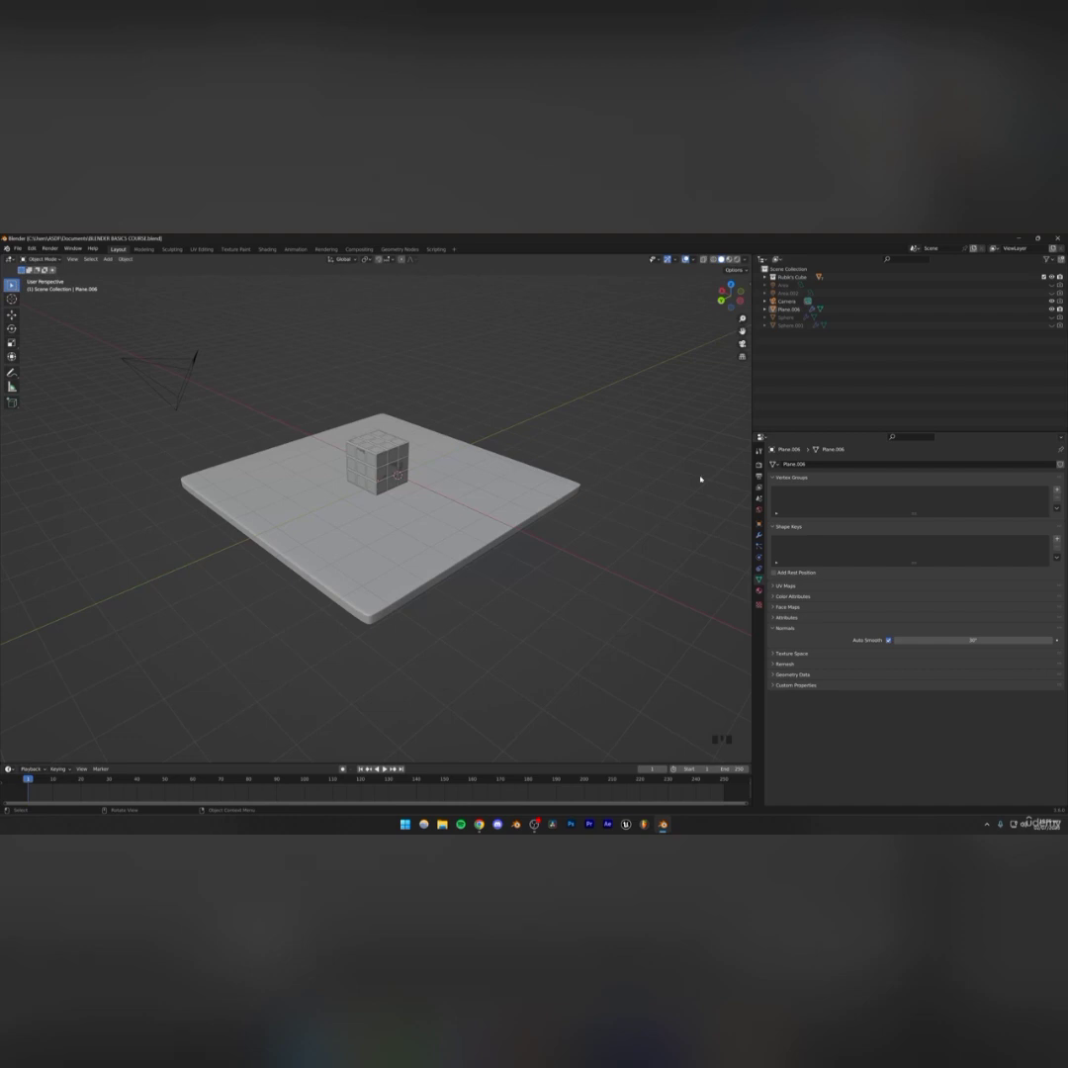
Switch the viewport to Rendered shading and save the file
right_click(697, 297)
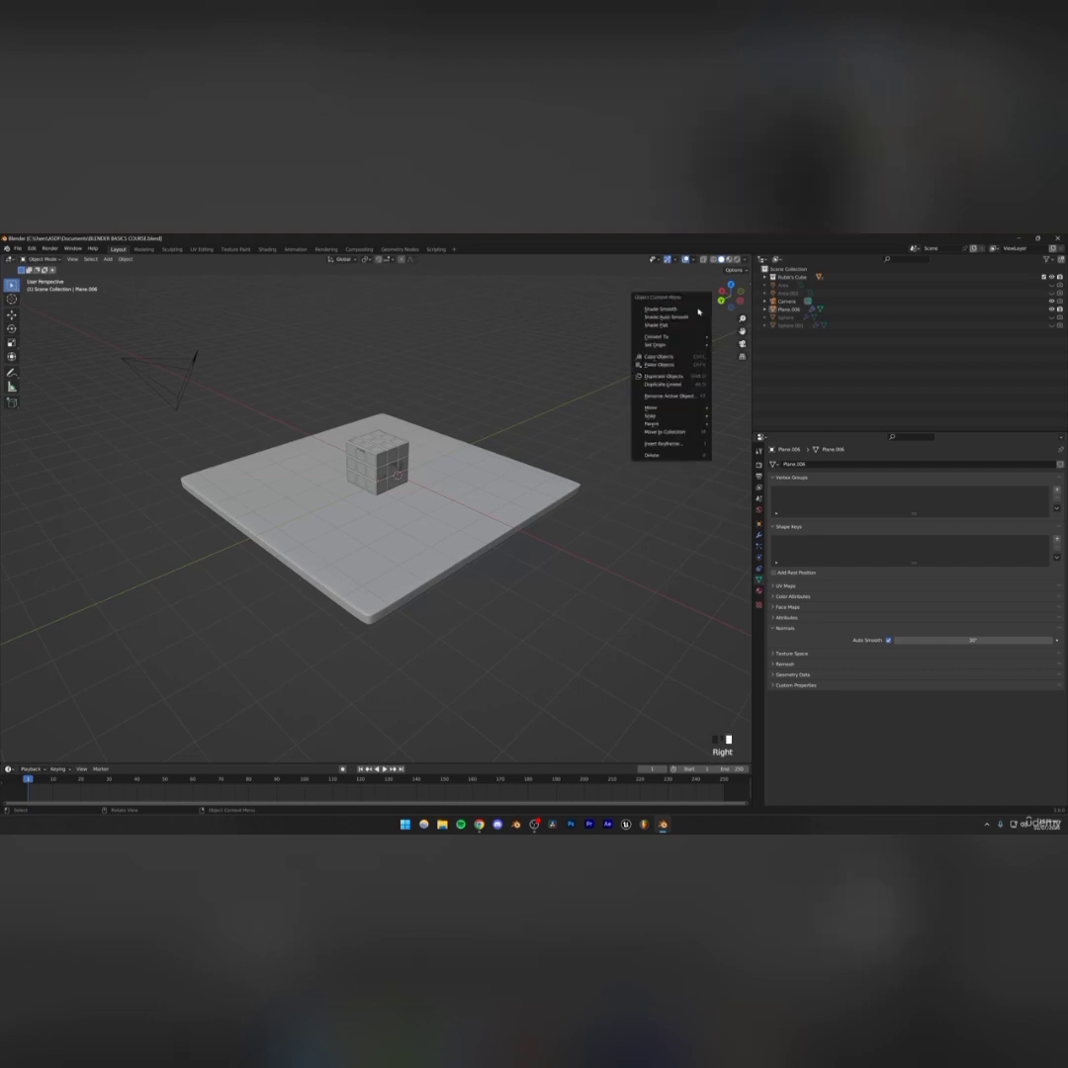
click(736, 259)
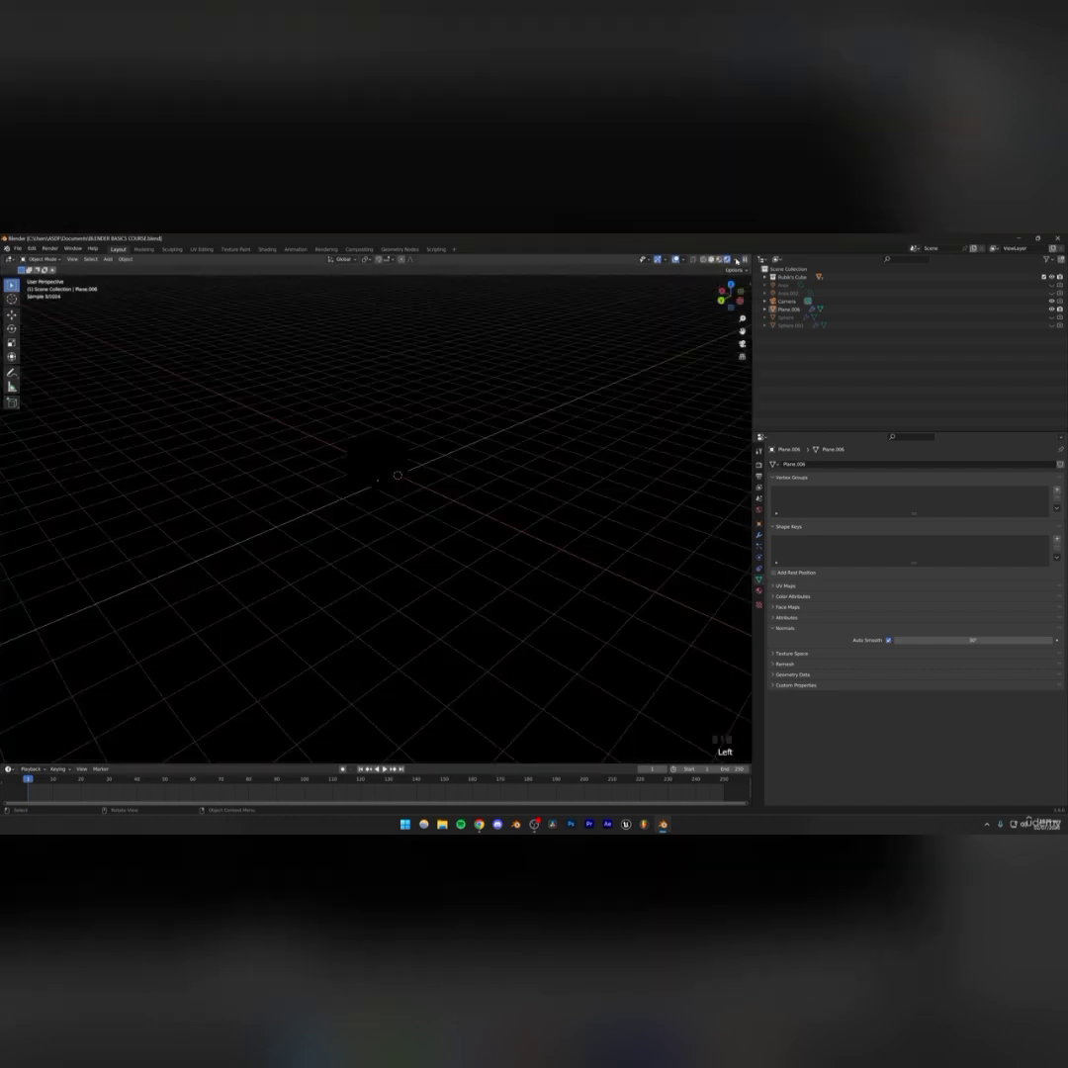
click(451, 441)
key(ctrl+s)
scroll(397, 448, up, 2)
shift+middle_drag(396, 448, 386, 518)
middle_drag(387, 514, 418, 519)
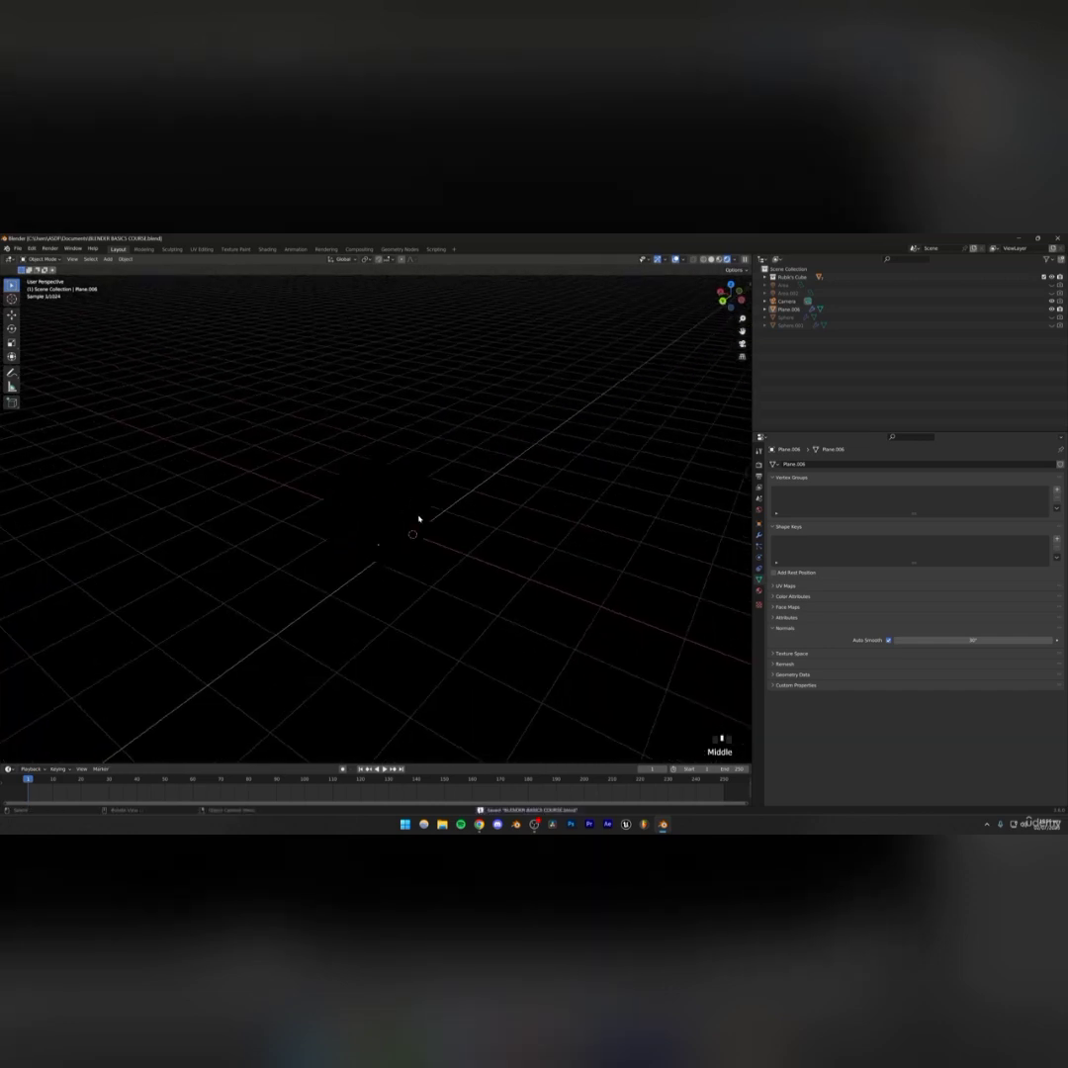
In the World properties, connect an Environment Texture to the background Color input
click(759, 512)
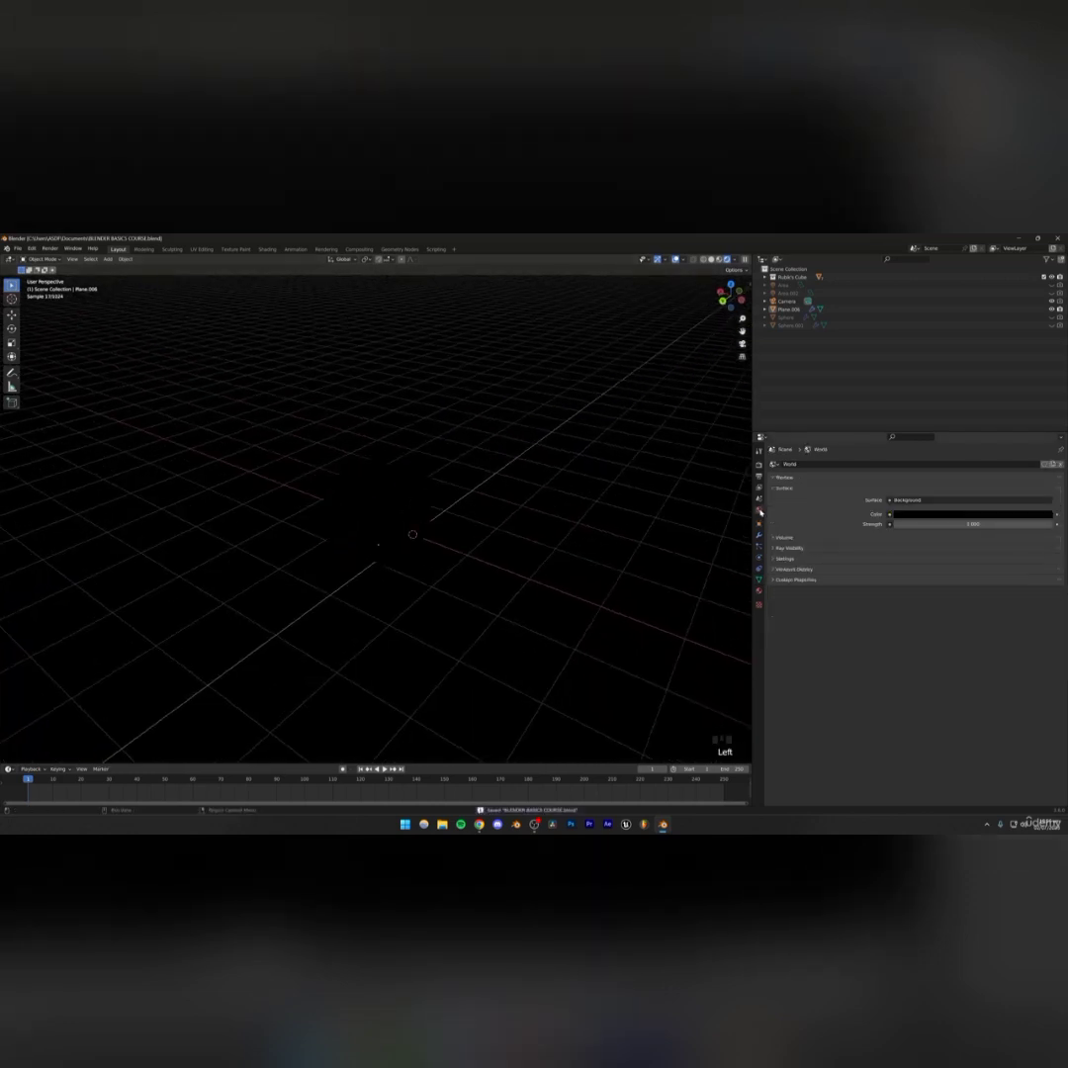
click(961, 514)
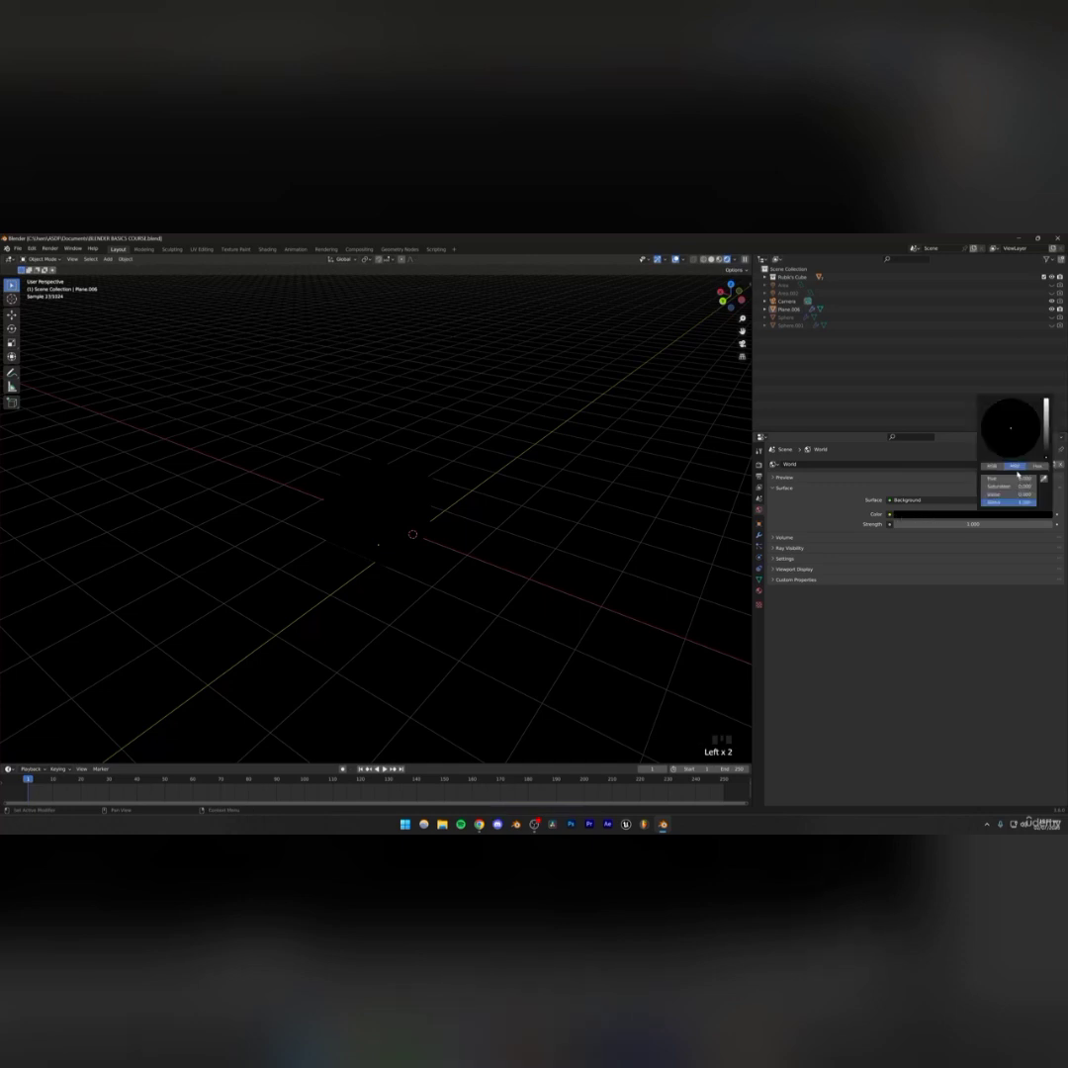
mouse_move(1047, 453)
mouse_down()
mouse_move(1046, 425)
mouse_move(1046, 461)
mouse_up()
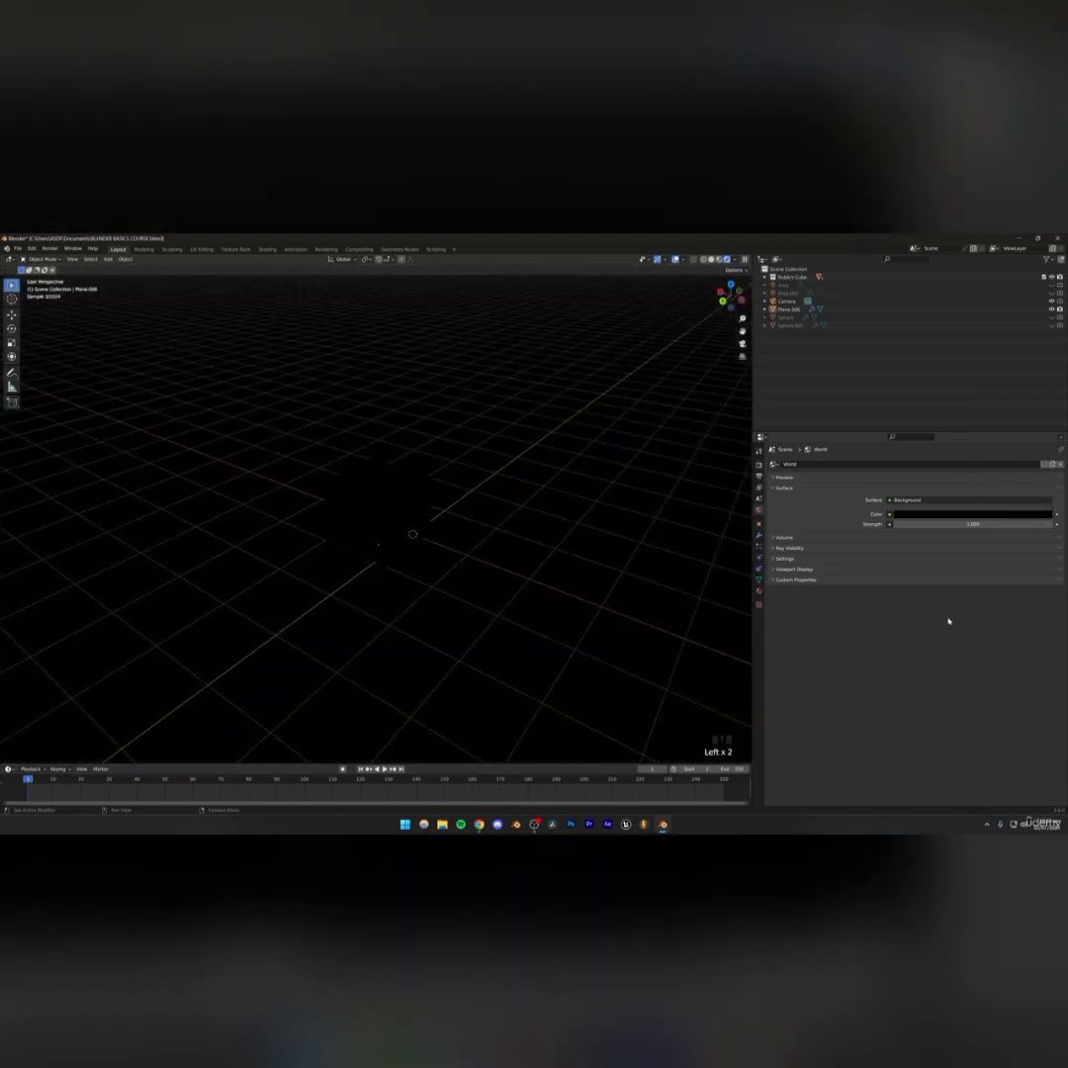
click(909, 541)
click(889, 515)
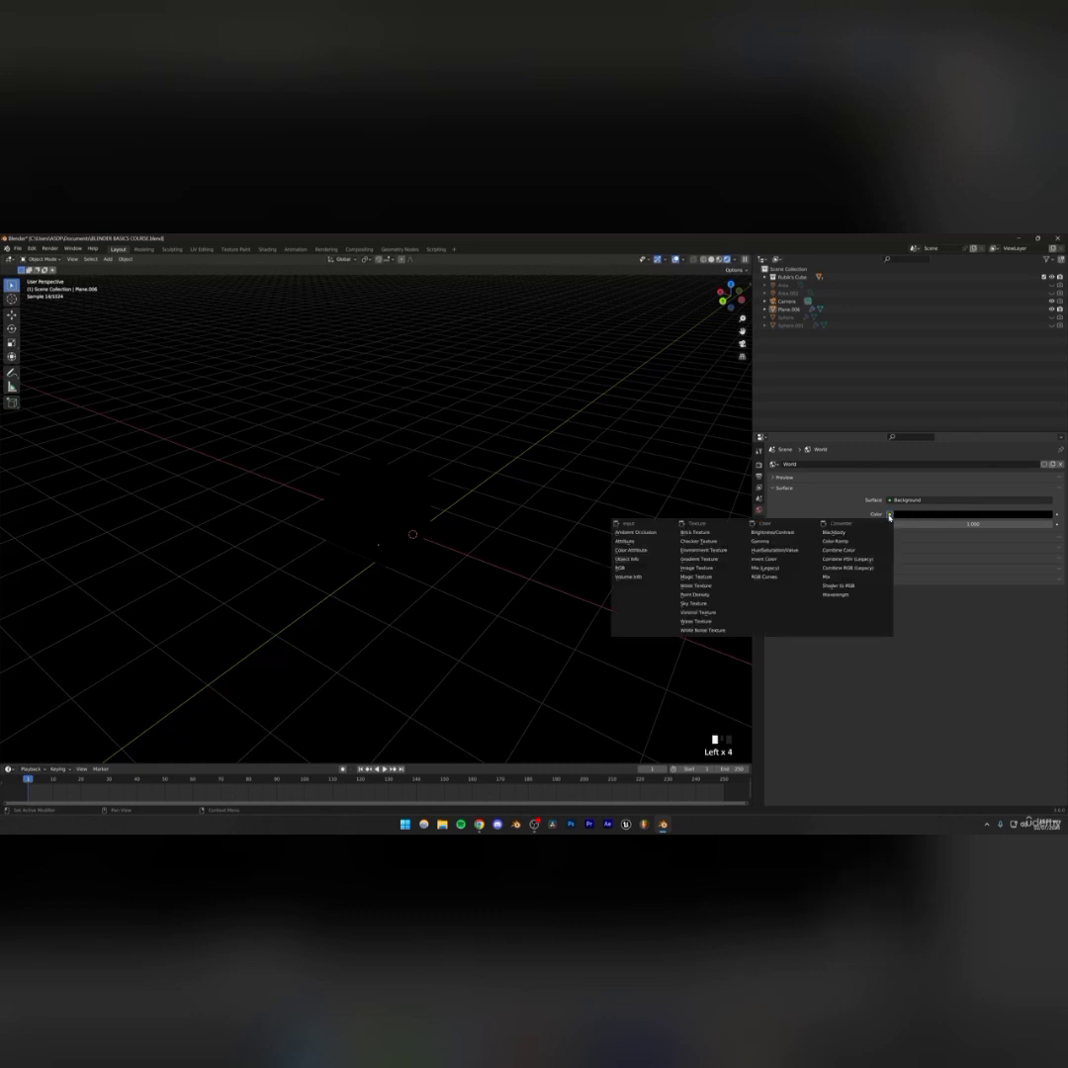
click(705, 549)
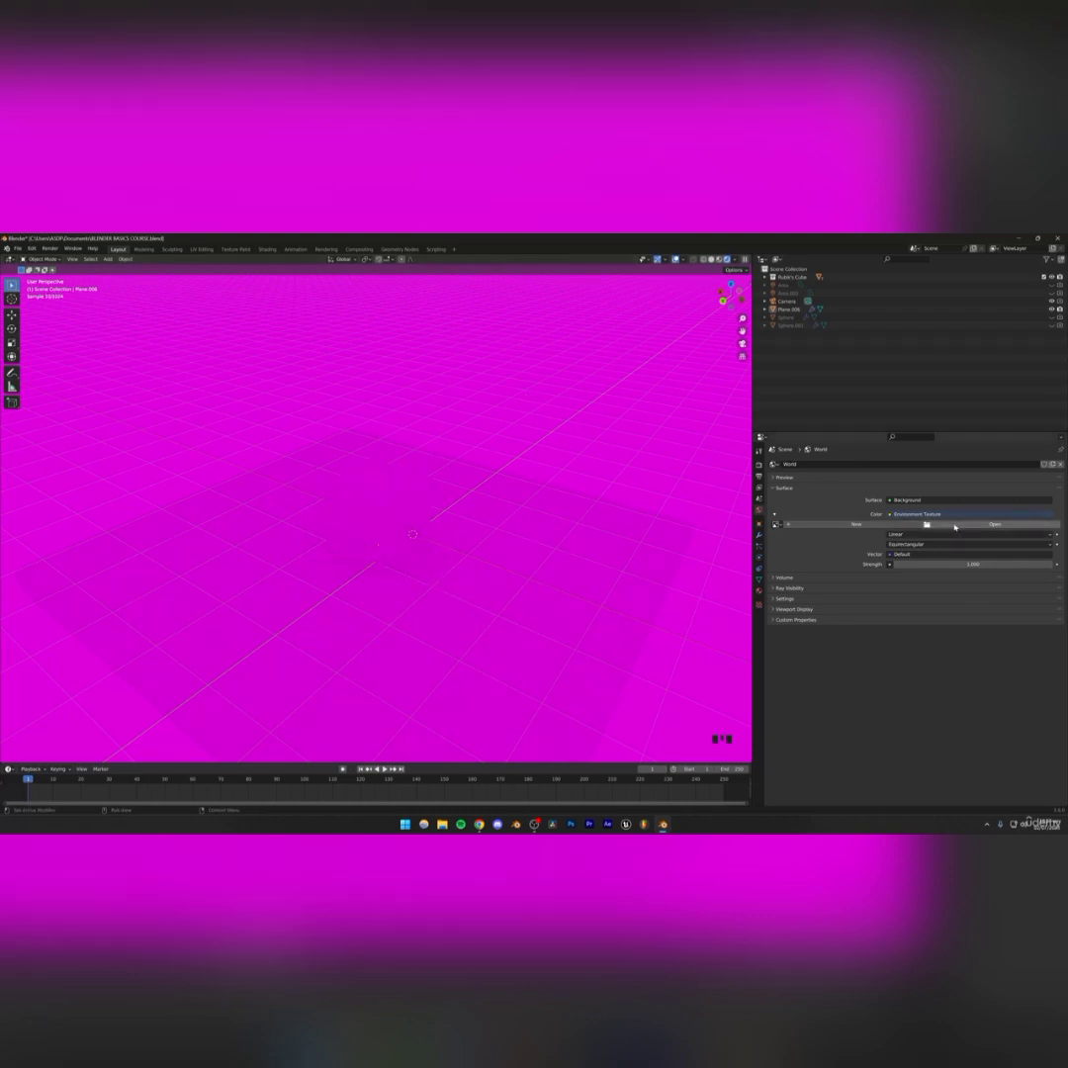
Load brown_photostudio_06_8k.hdr from the Desktop as the world's environment texture image
click(995, 525)
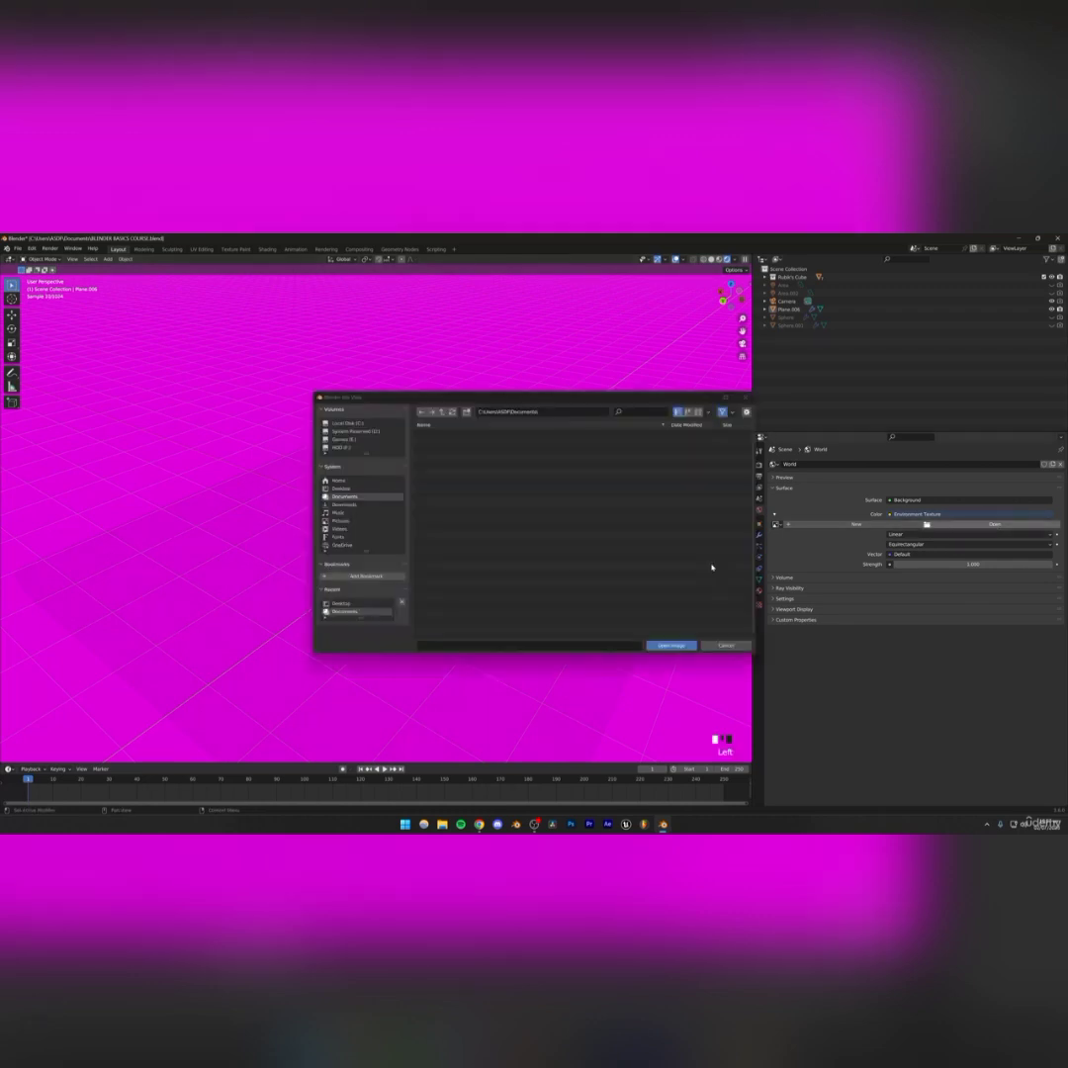
click(340, 488)
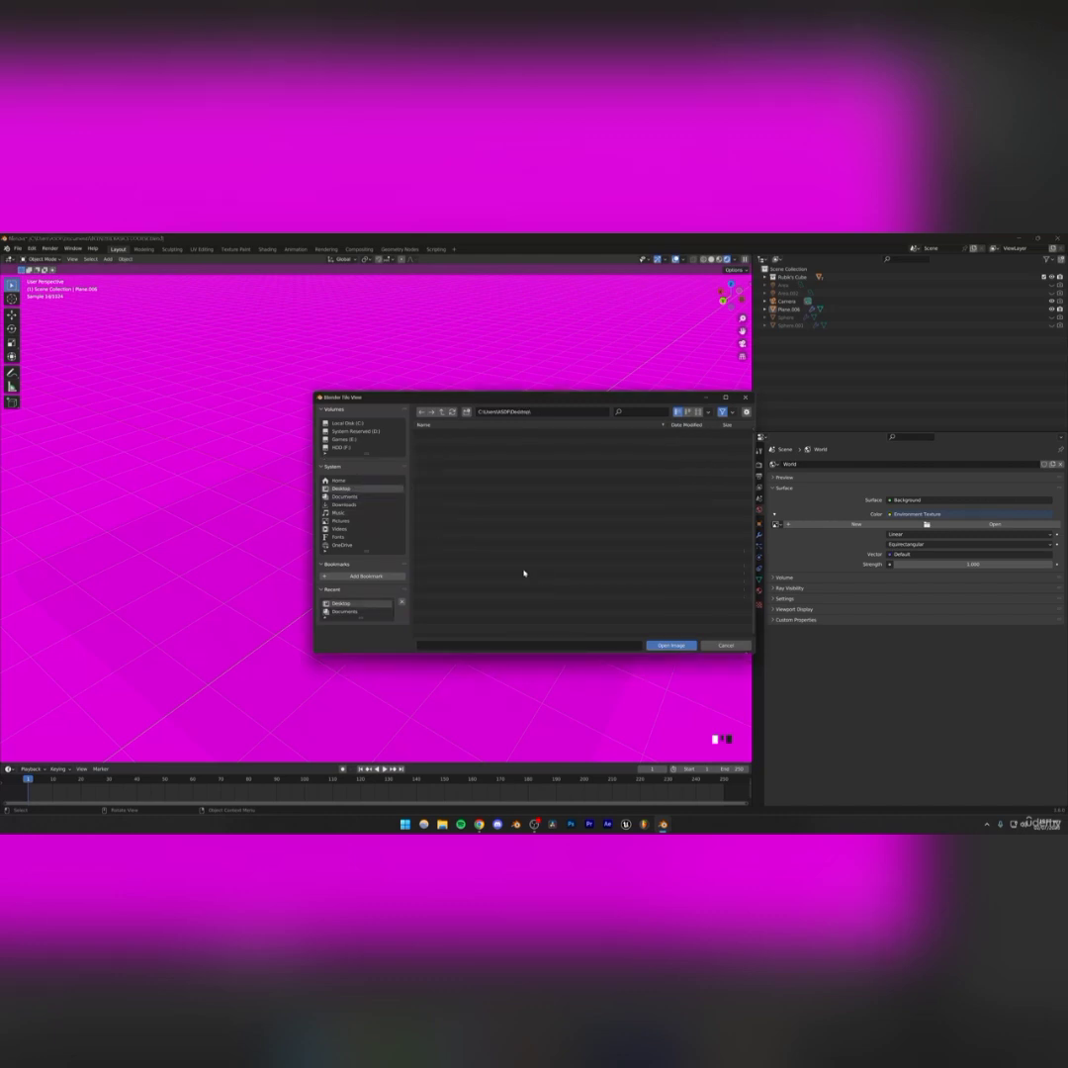
scroll(475, 524, down, 3)
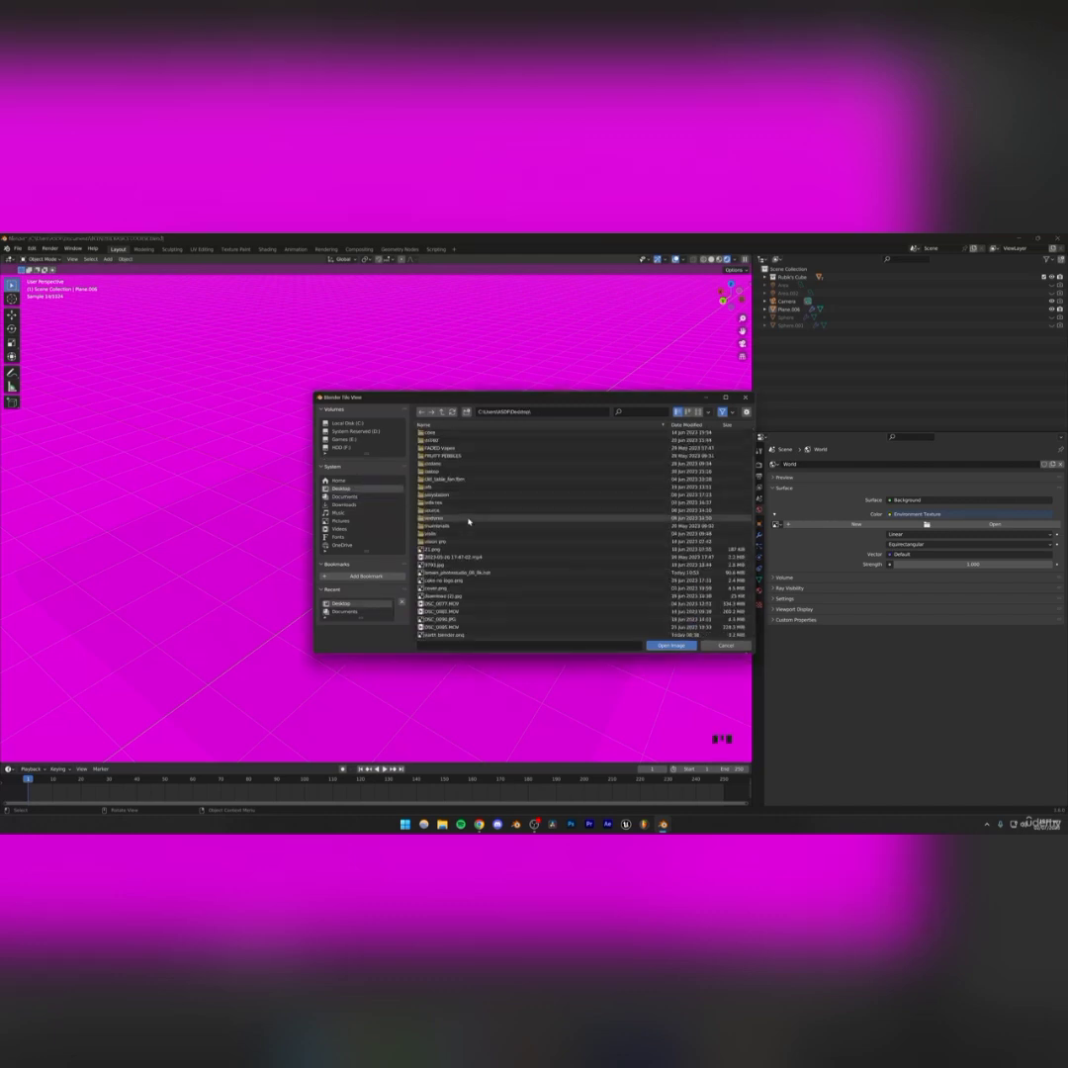
click(1066, 827)
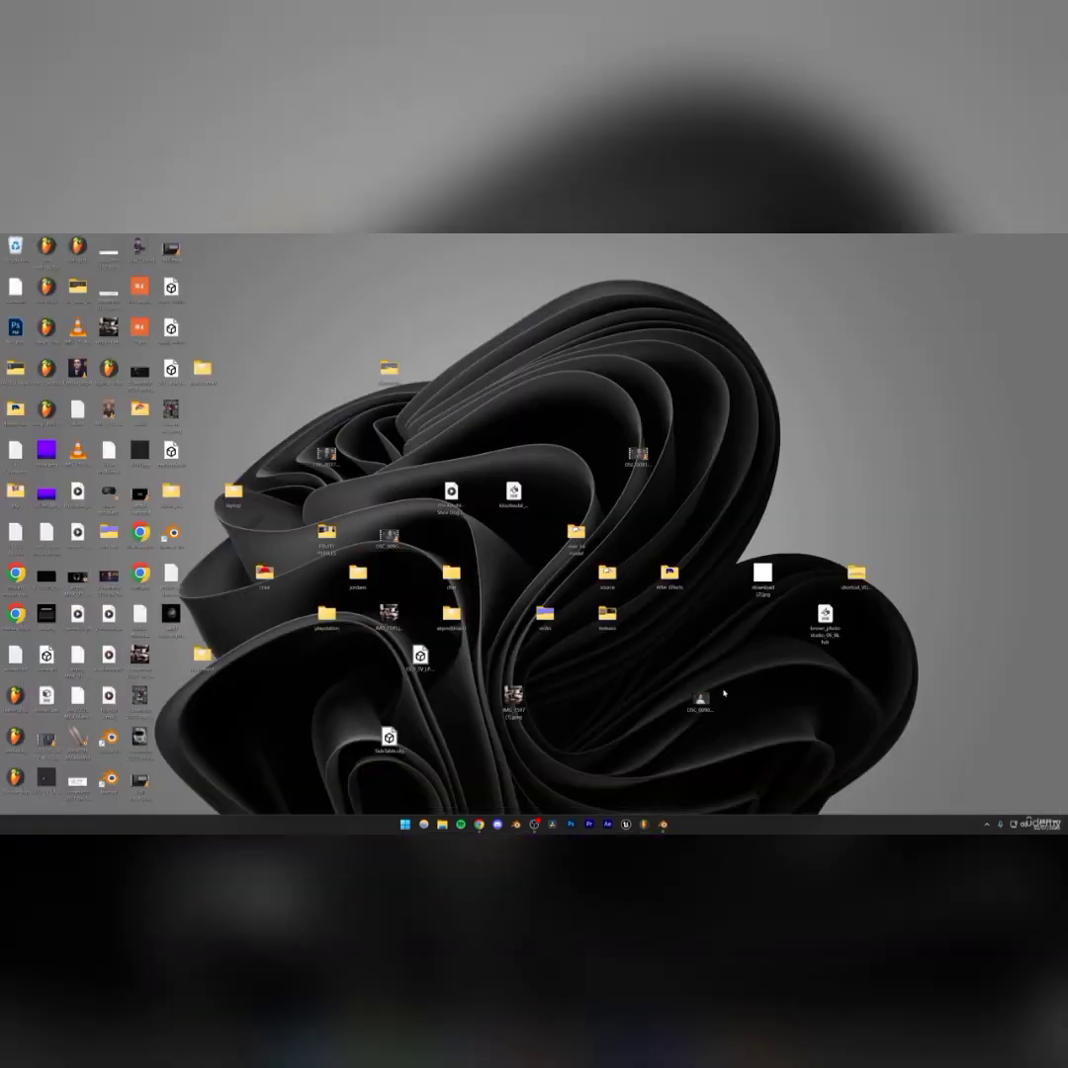
click(813, 633)
click(661, 825)
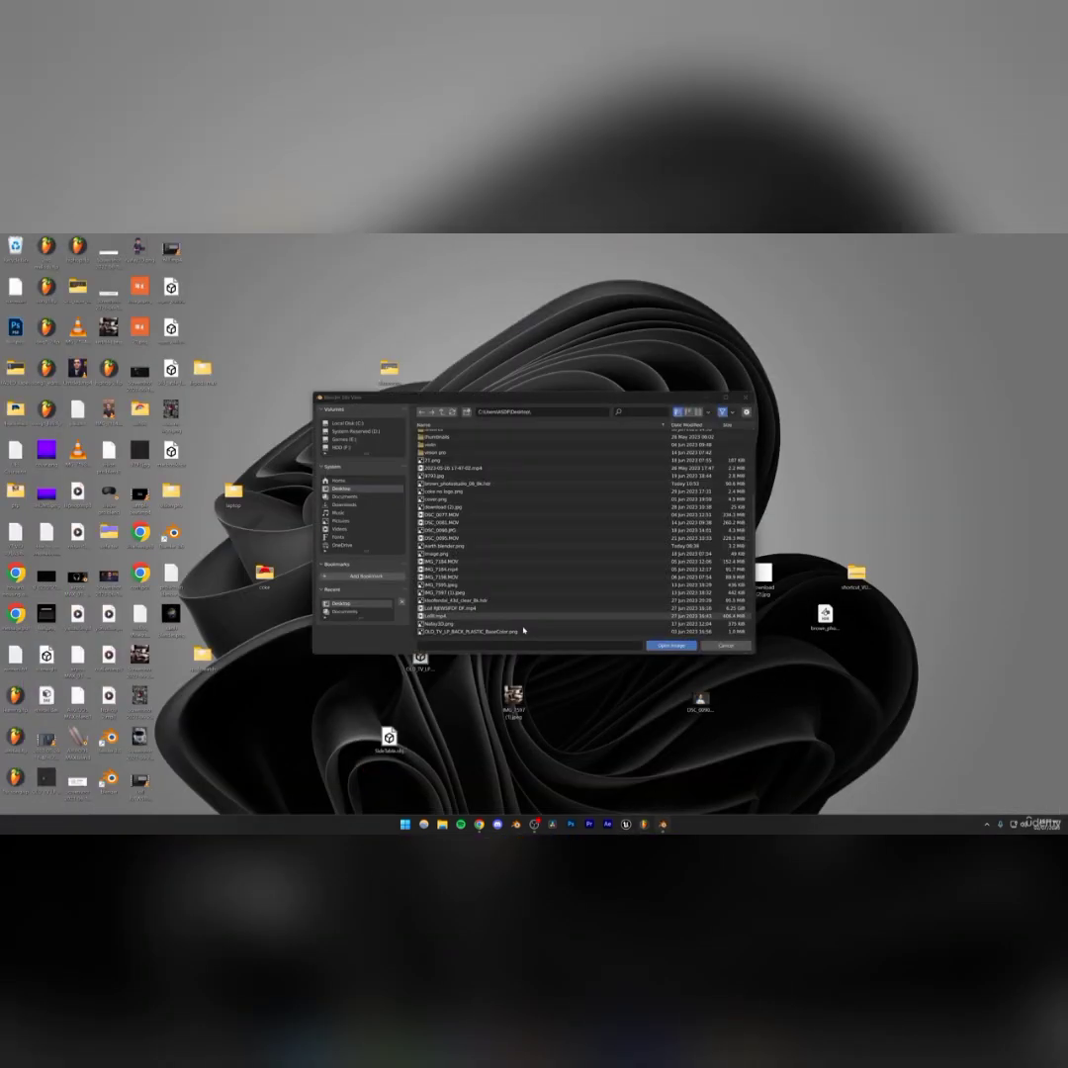
click(457, 483)
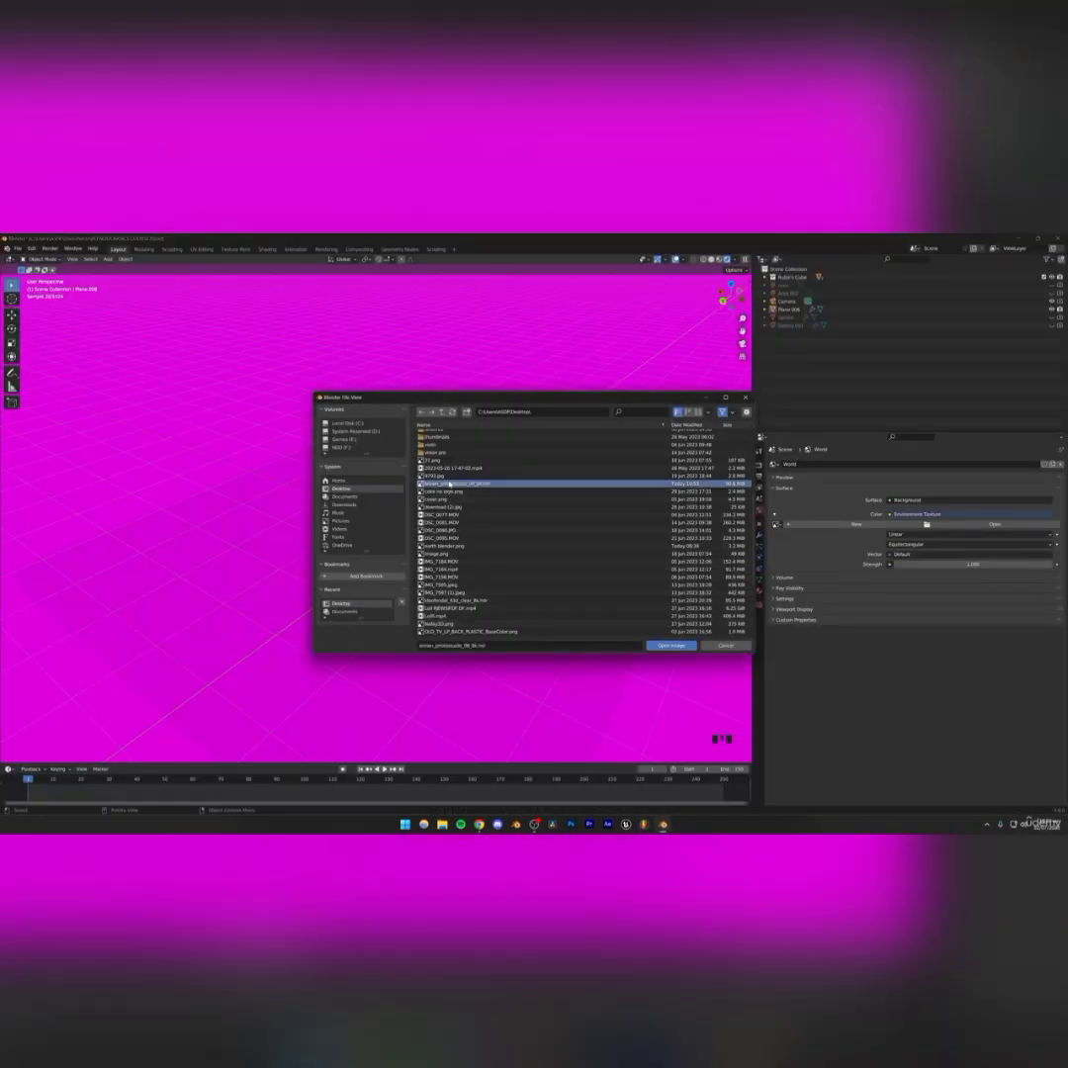
click(672, 645)
Save the file
scroll(501, 570, down, 1)
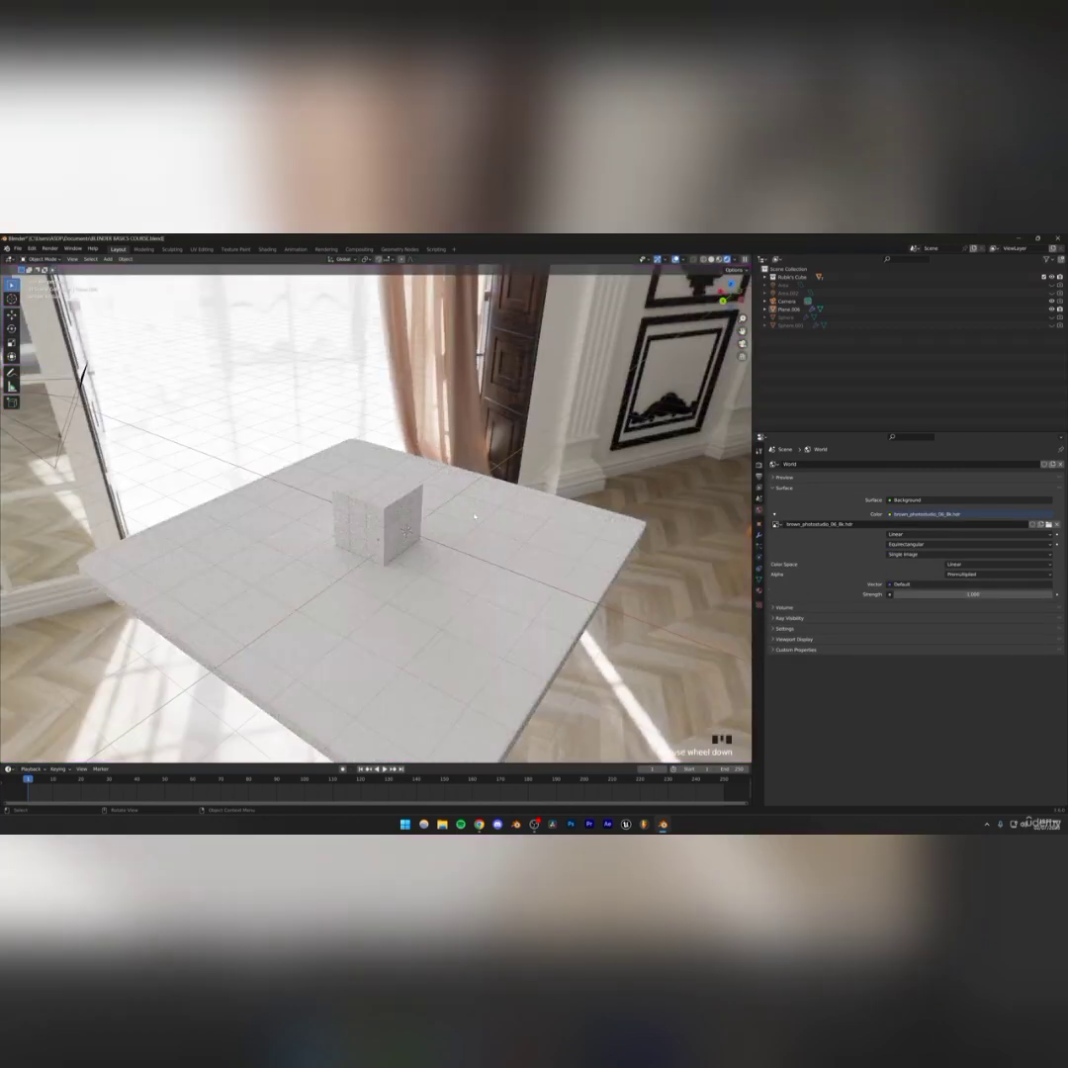
middle_drag(473, 516, 618, 549)
key(ctrl+s)
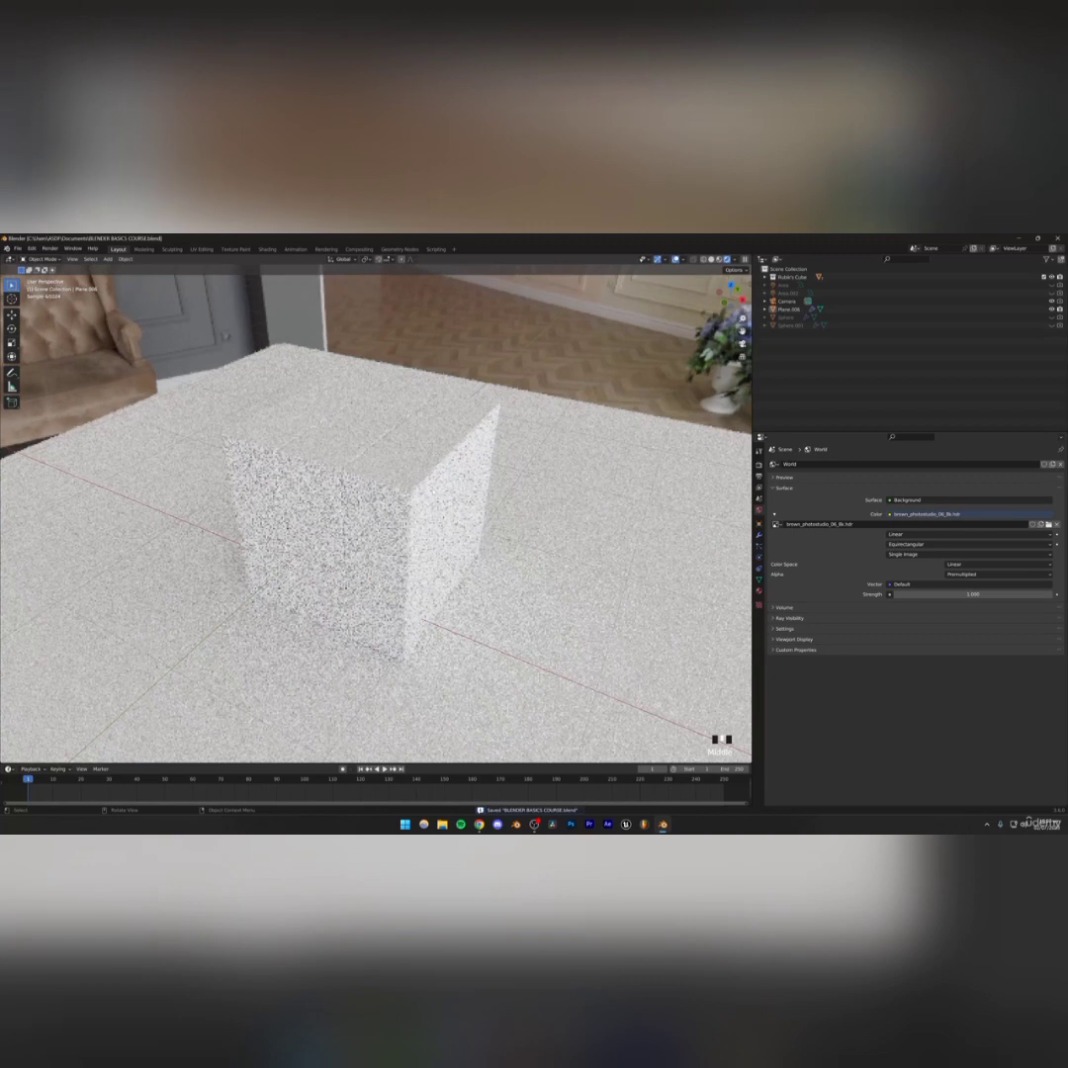
Switch the viewport to the camera view and save the file
click(759, 467)
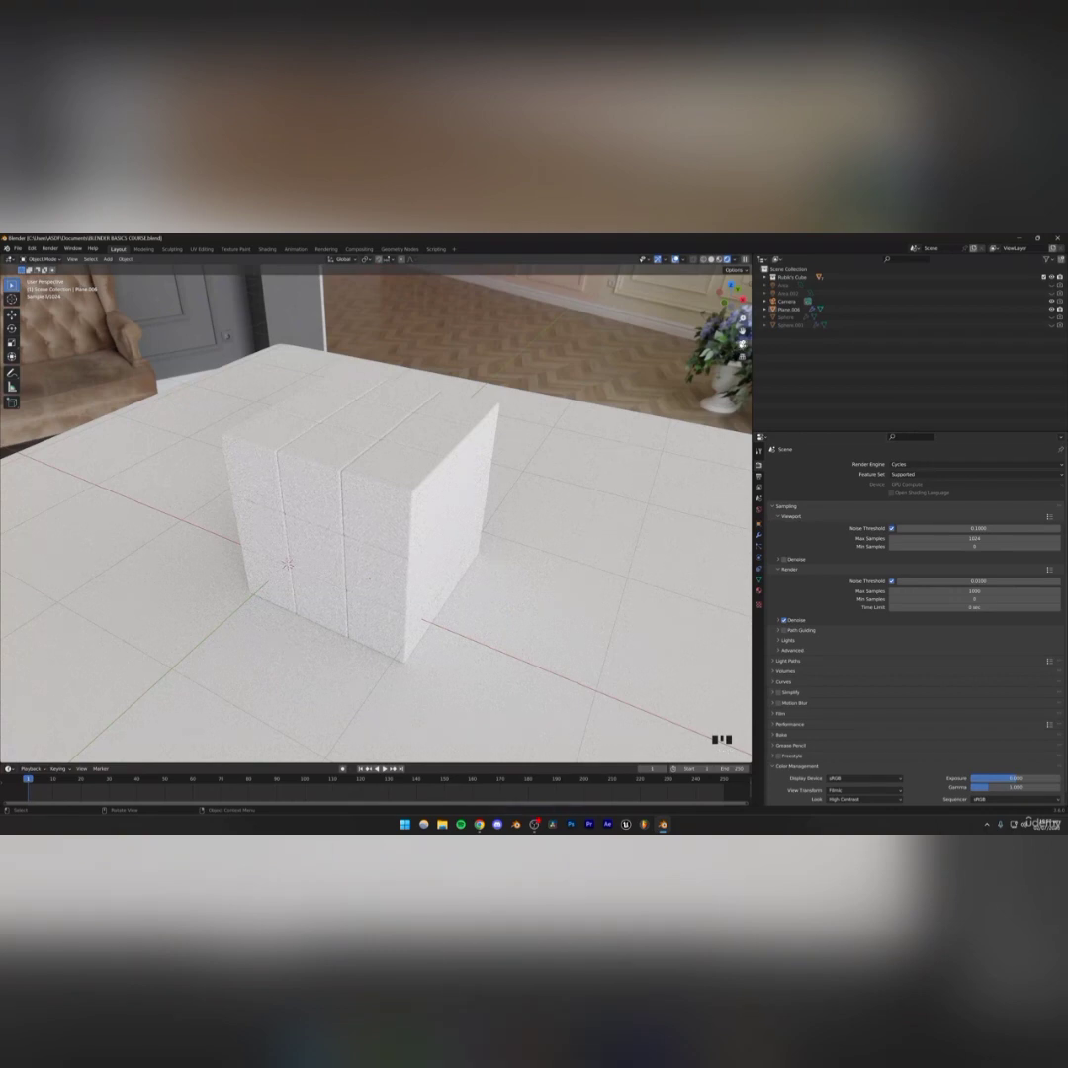
click(742, 345)
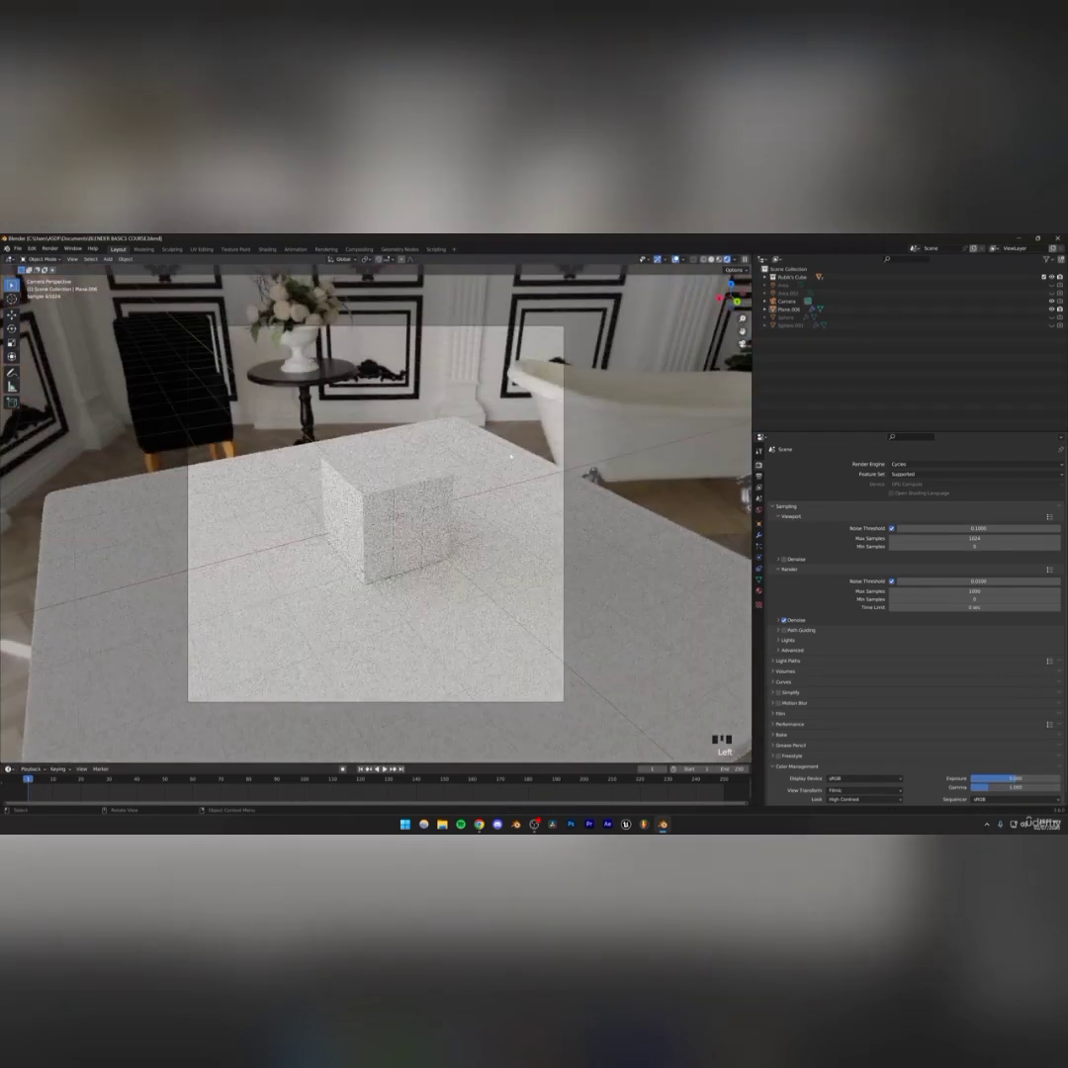
key(ctrl+s)
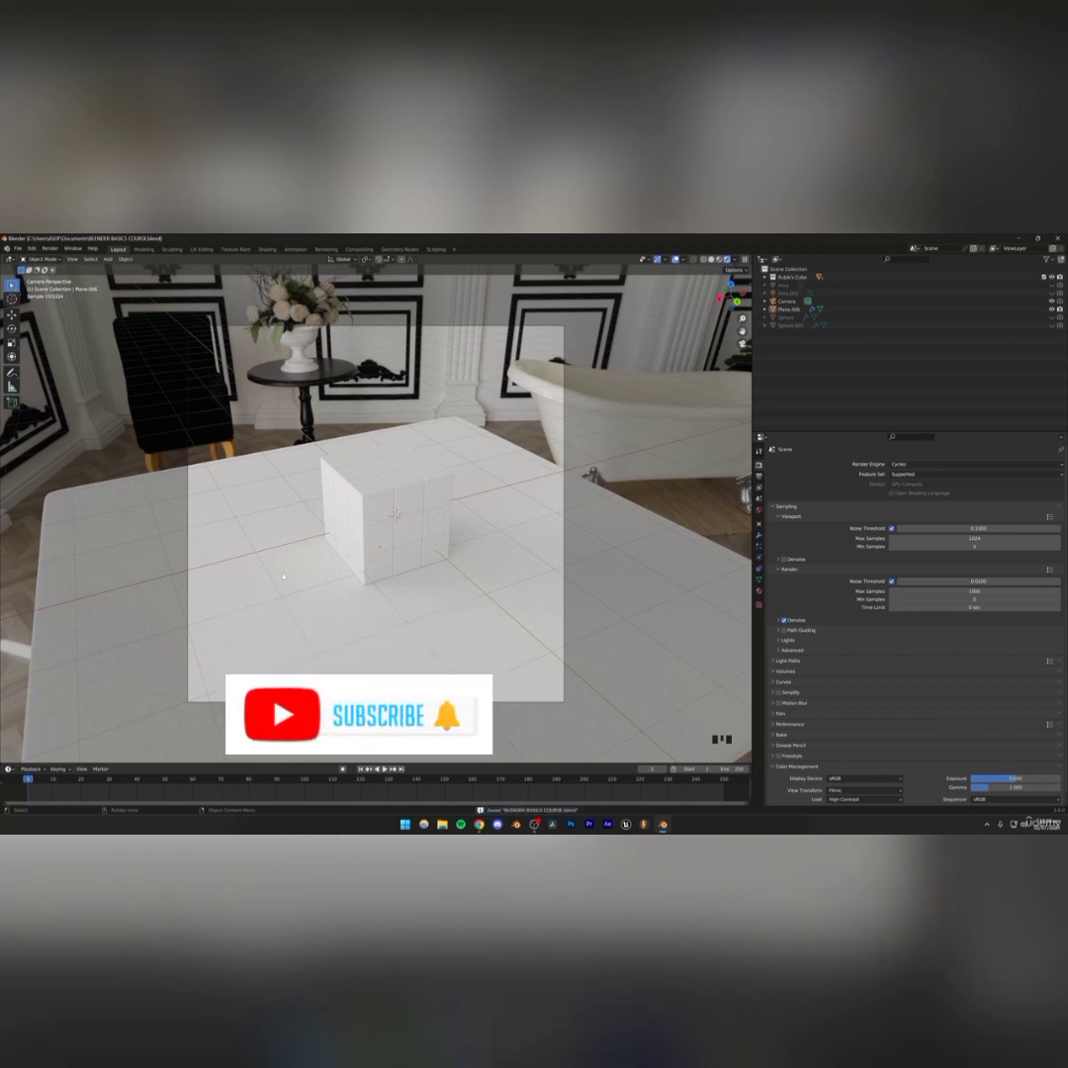
key(ctrl+s)
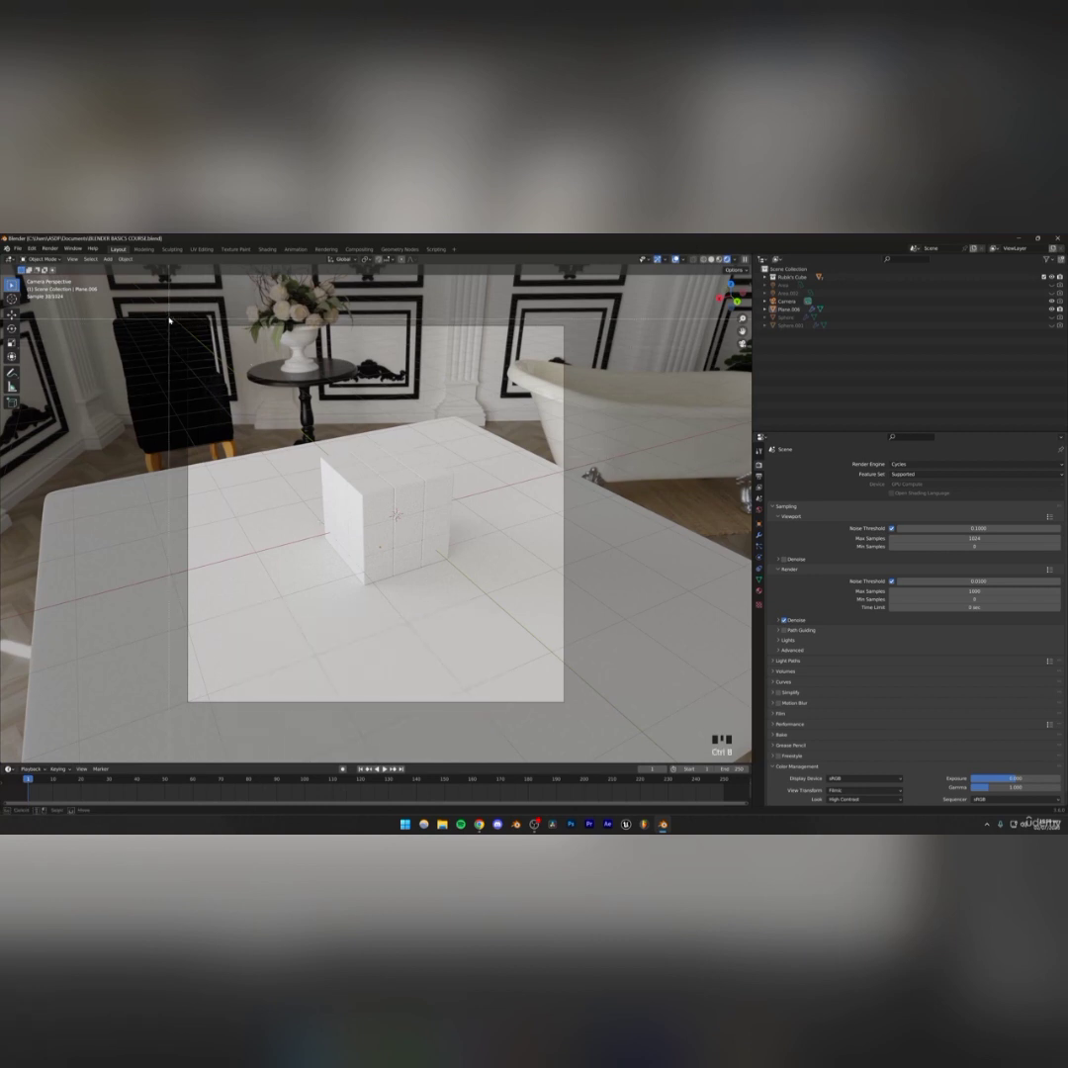
Limit viewport rendering to a render region covering the camera frame, then save
key(ctrl+b)
drag(174, 321, 578, 721)
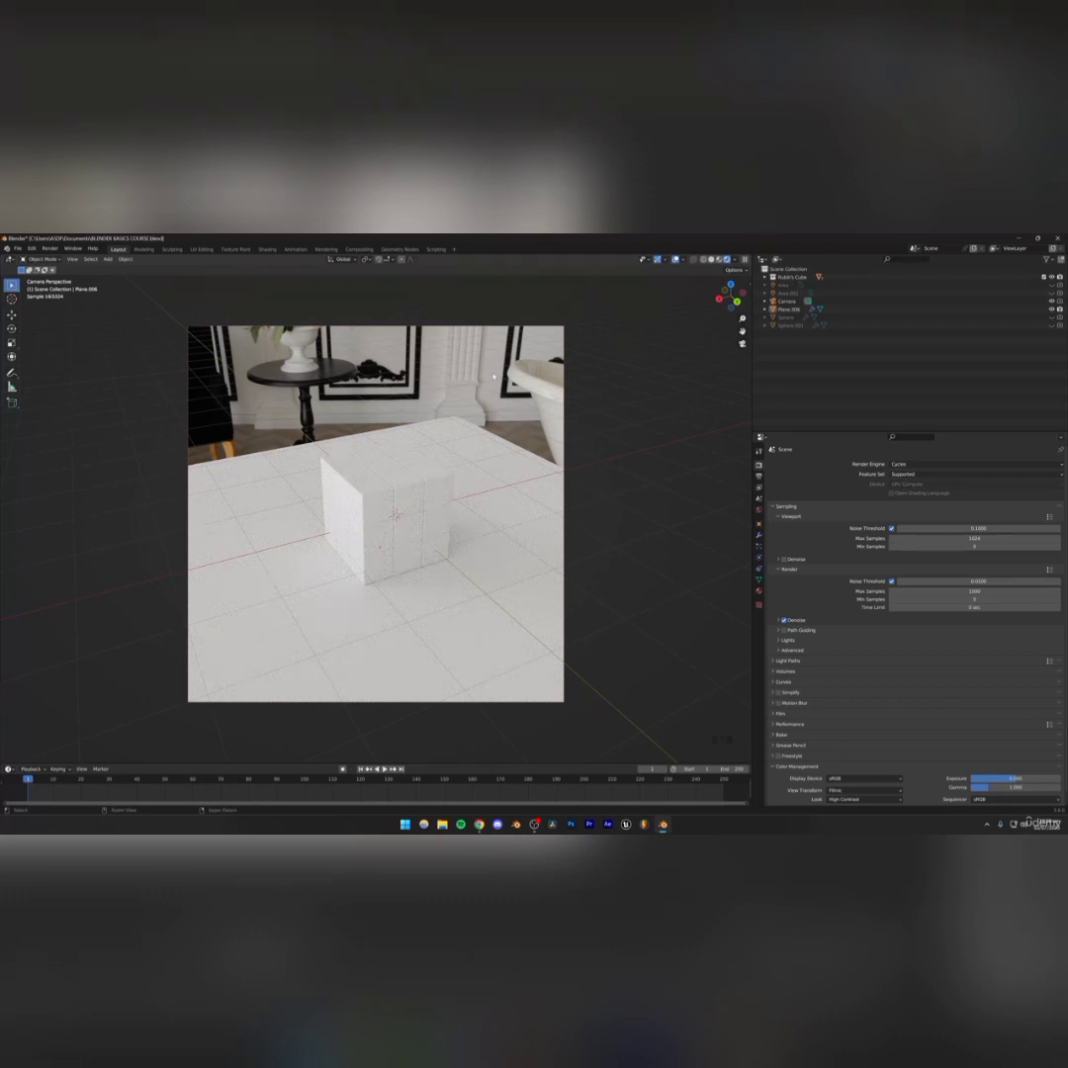
key(ctrl+s)
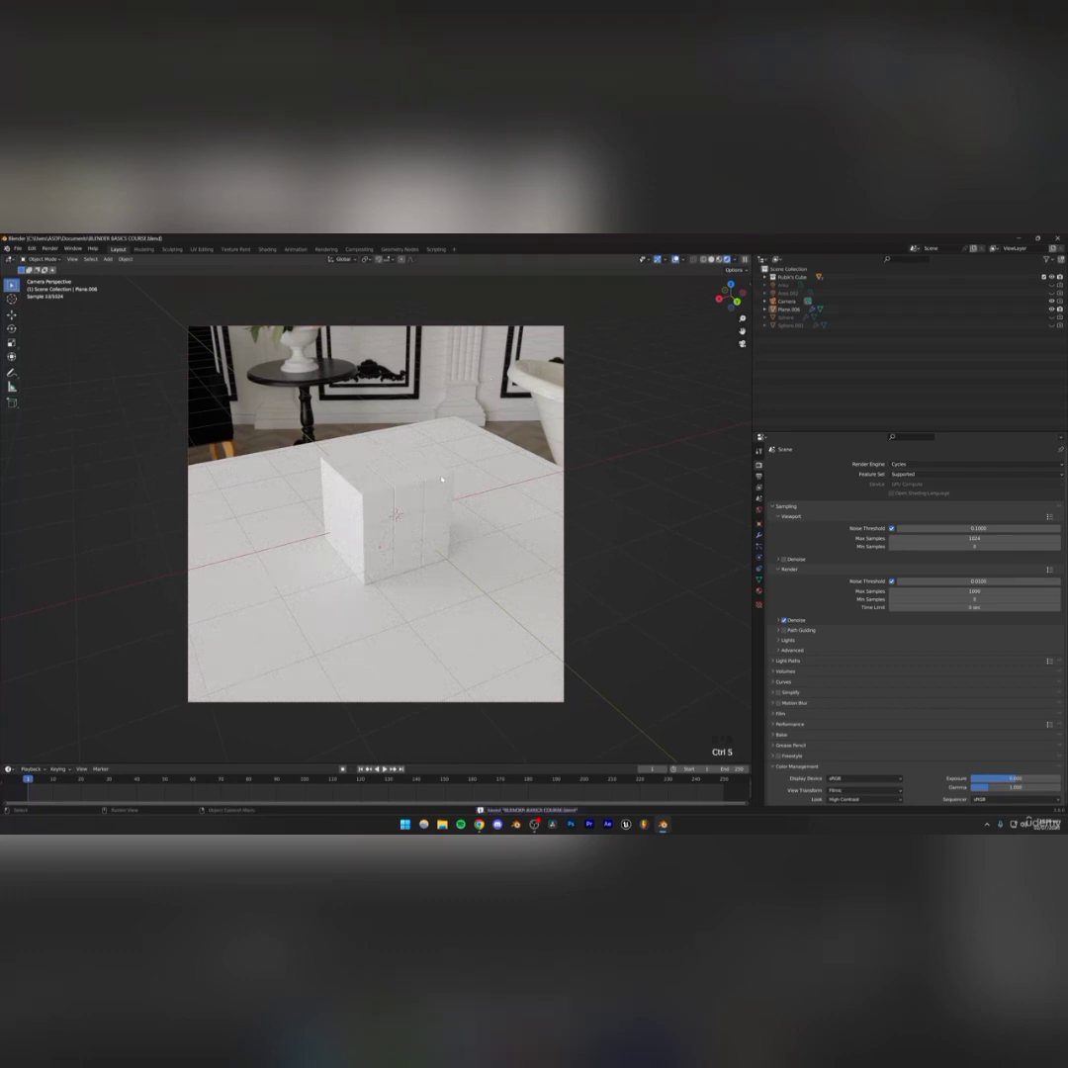
Select the Rubik's cube, give it a new material and set its base color to black
scroll(393, 505, up, 1)
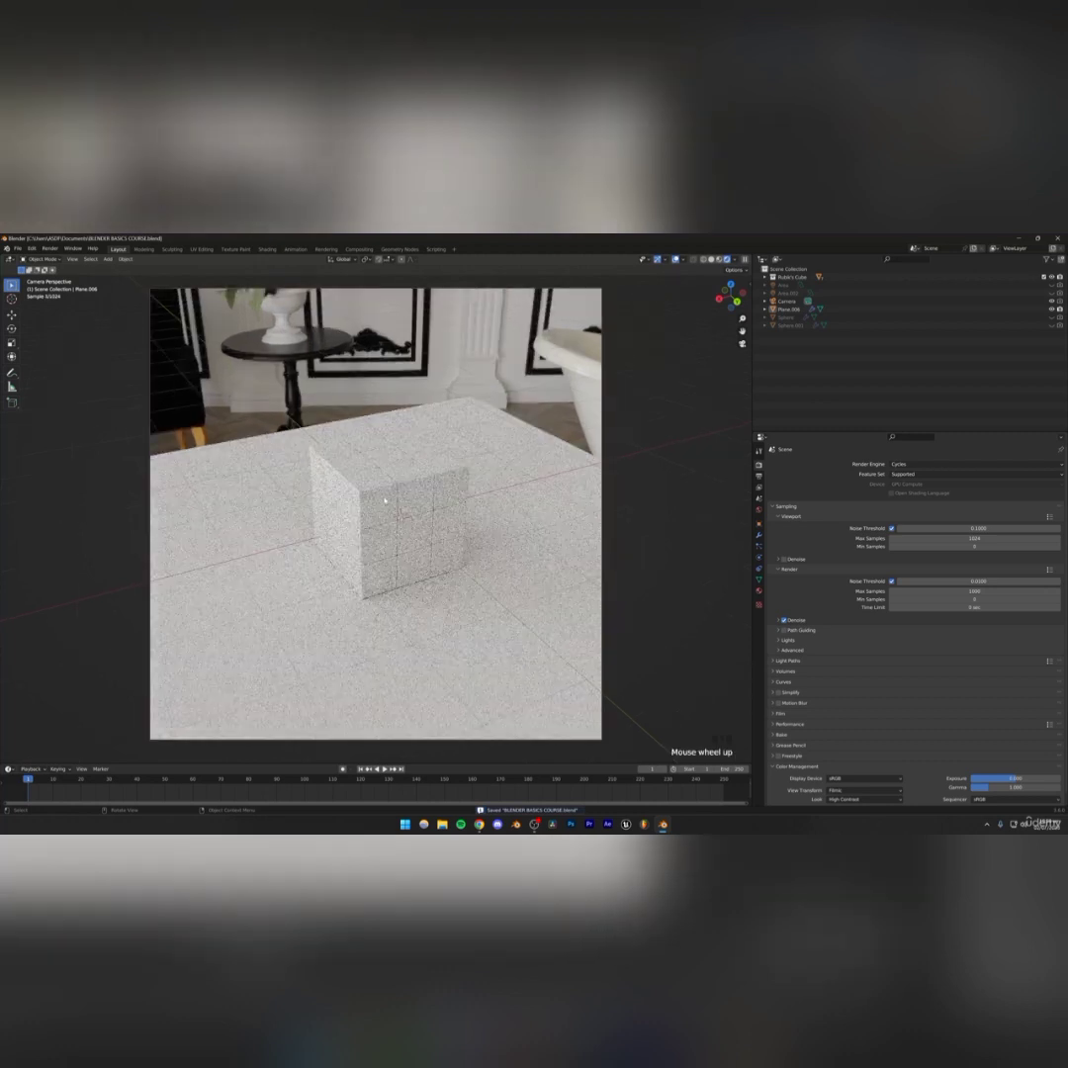
key(ctrl+s)
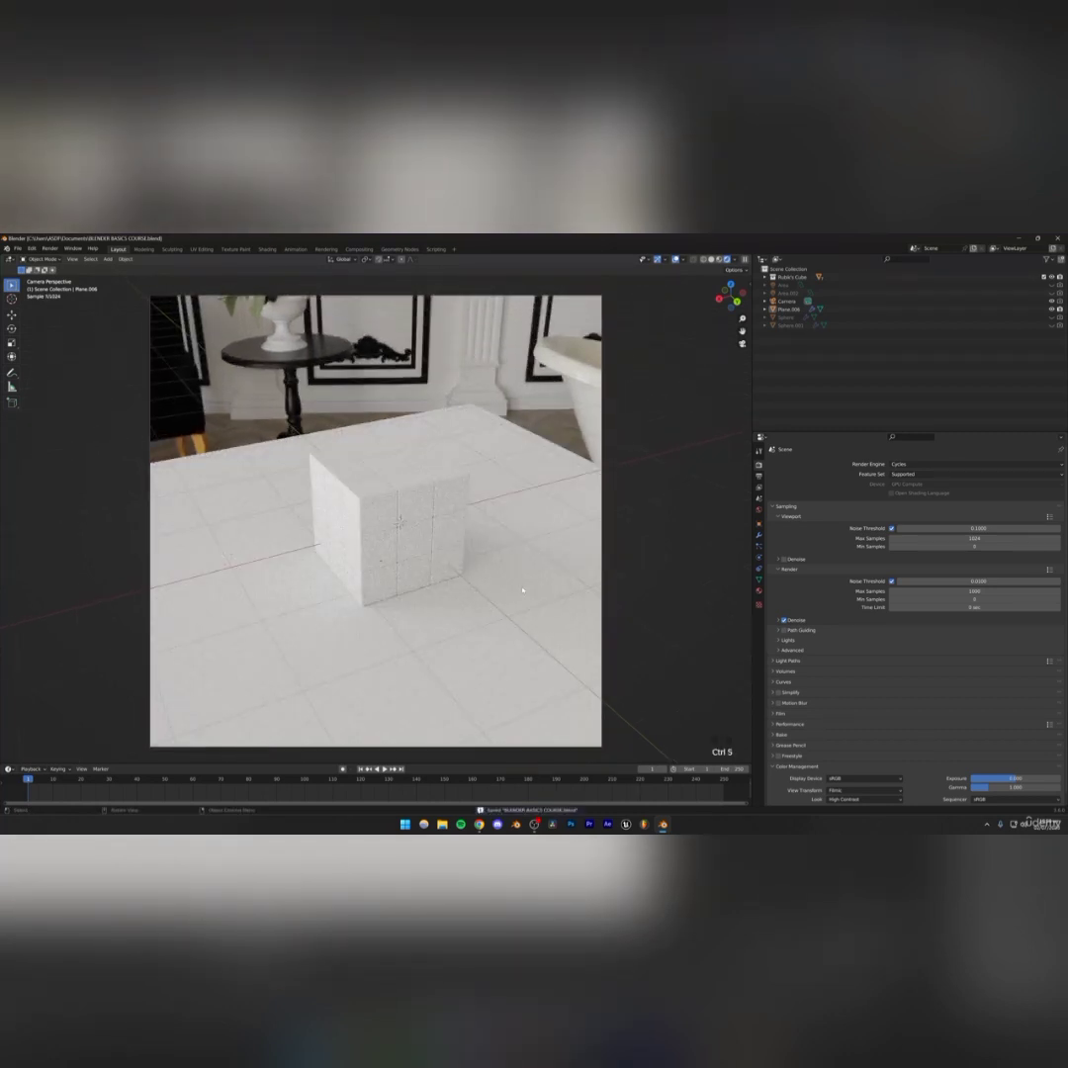
click(396, 493)
click(758, 593)
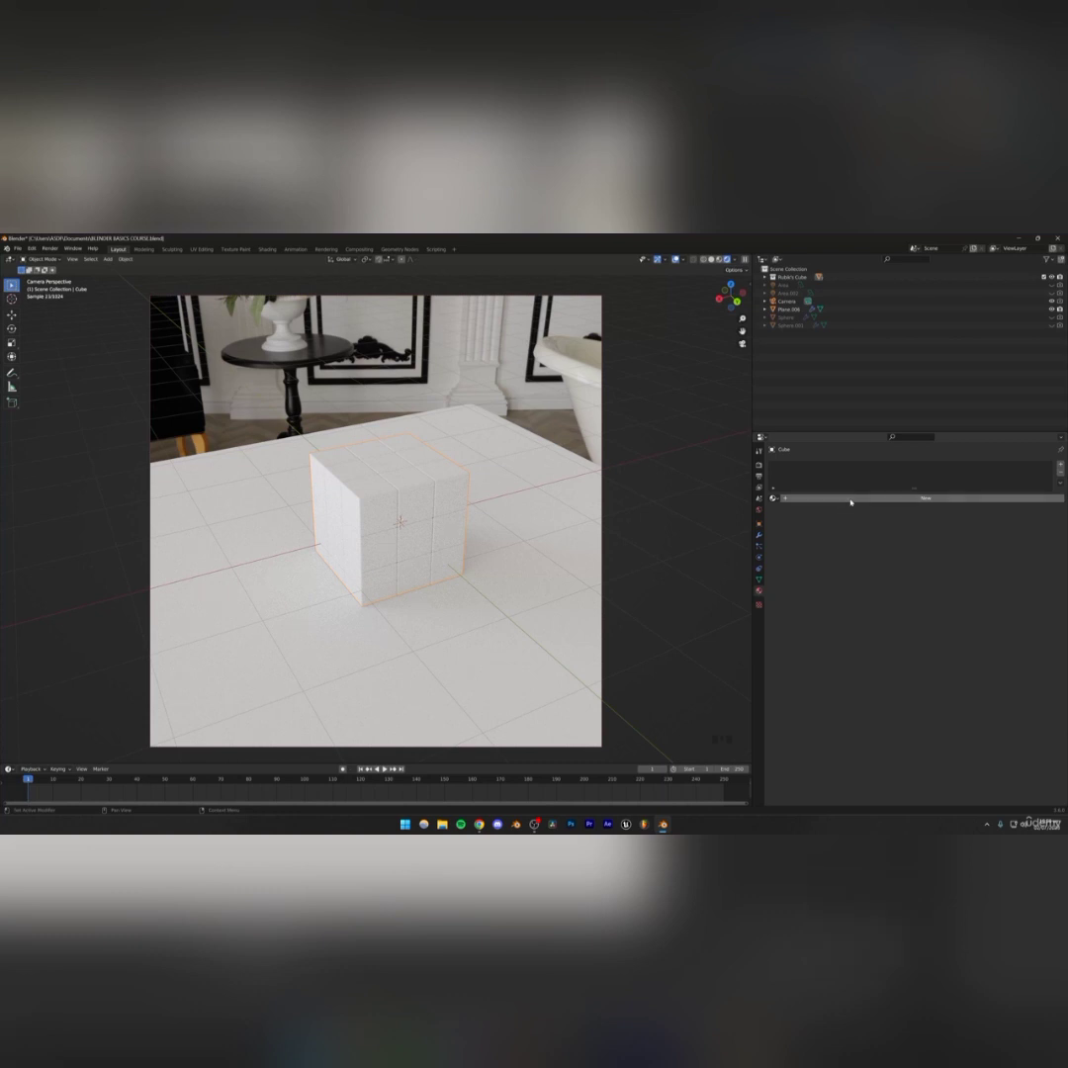
click(853, 499)
click(972, 568)
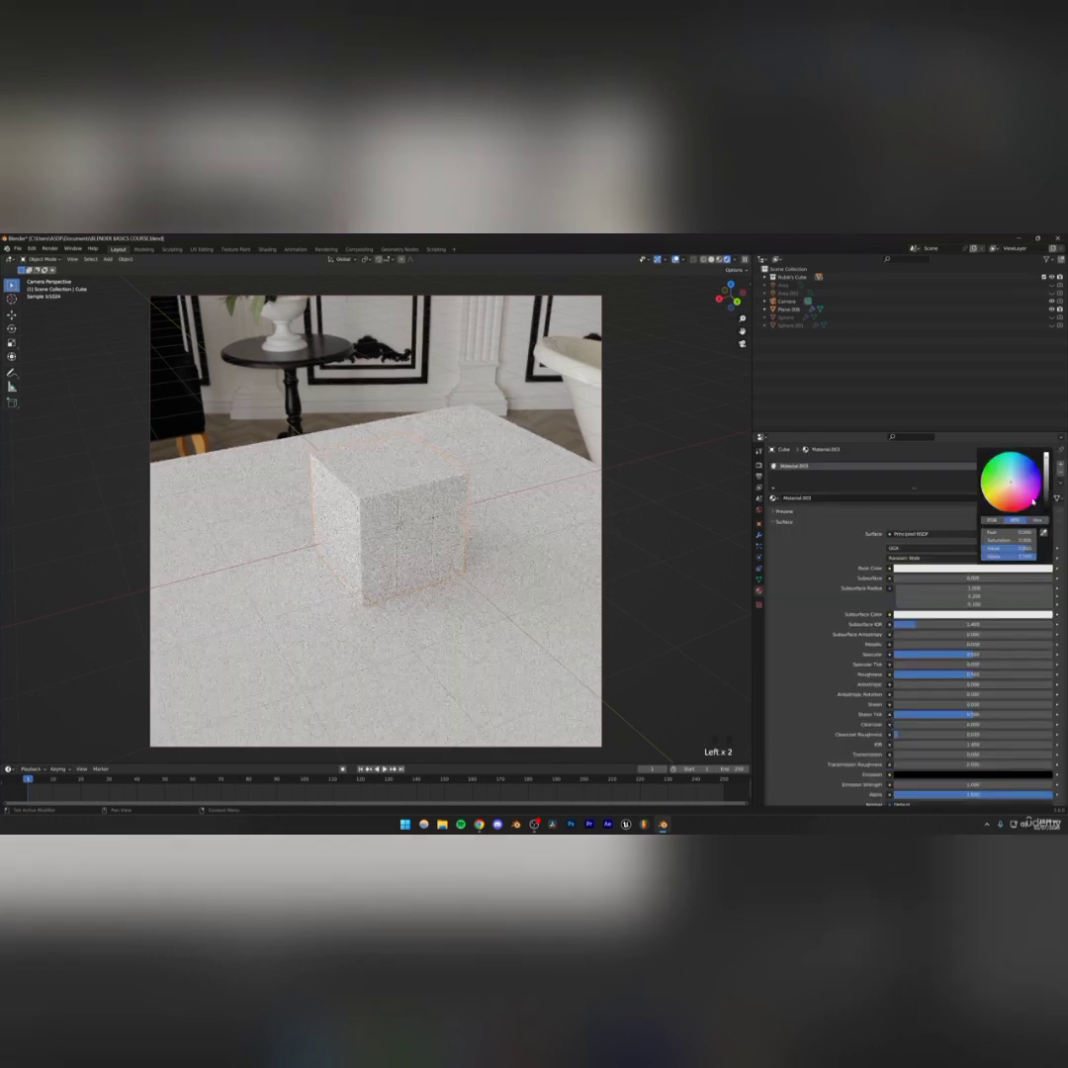
click(1046, 504)
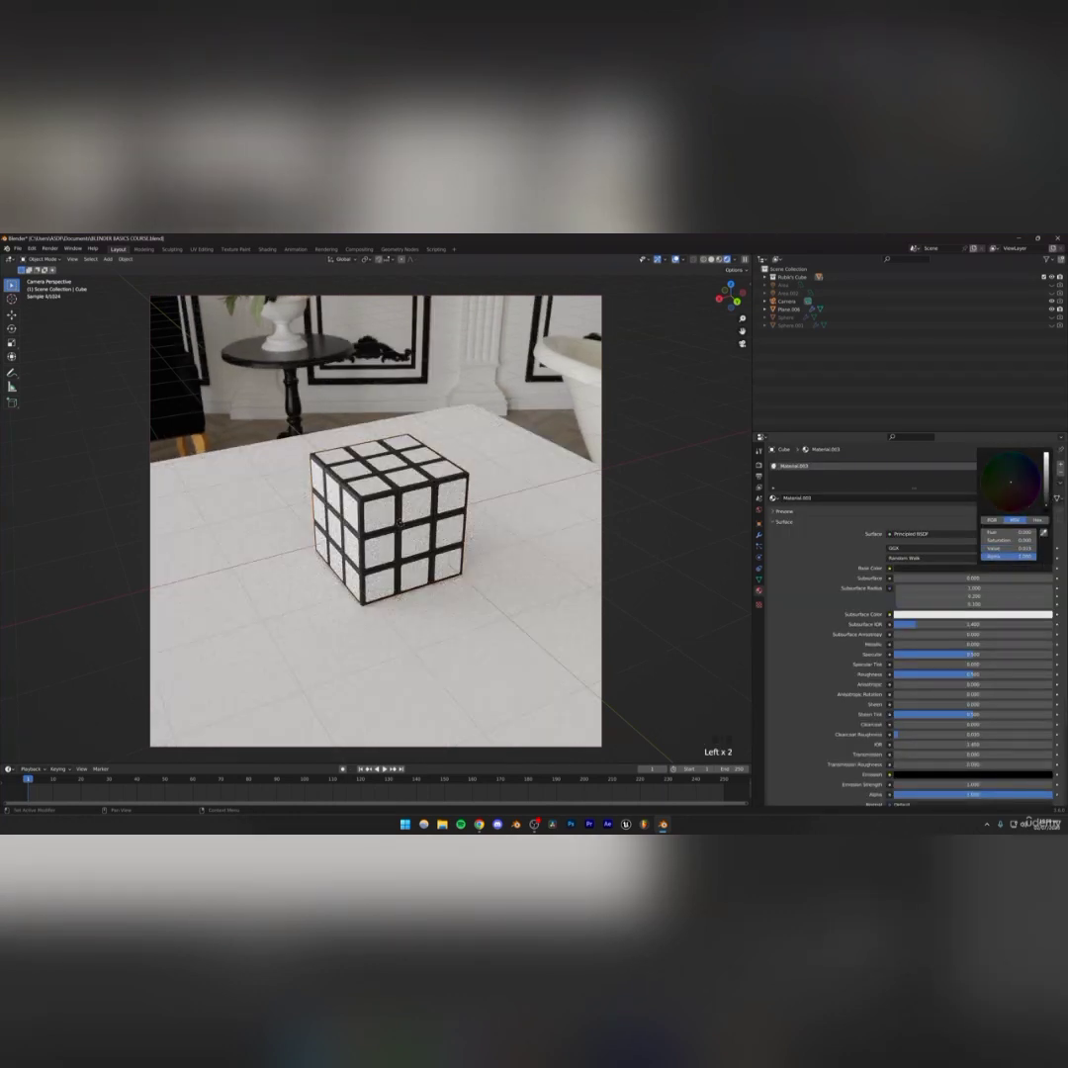
drag(1046, 506, 1046, 504)
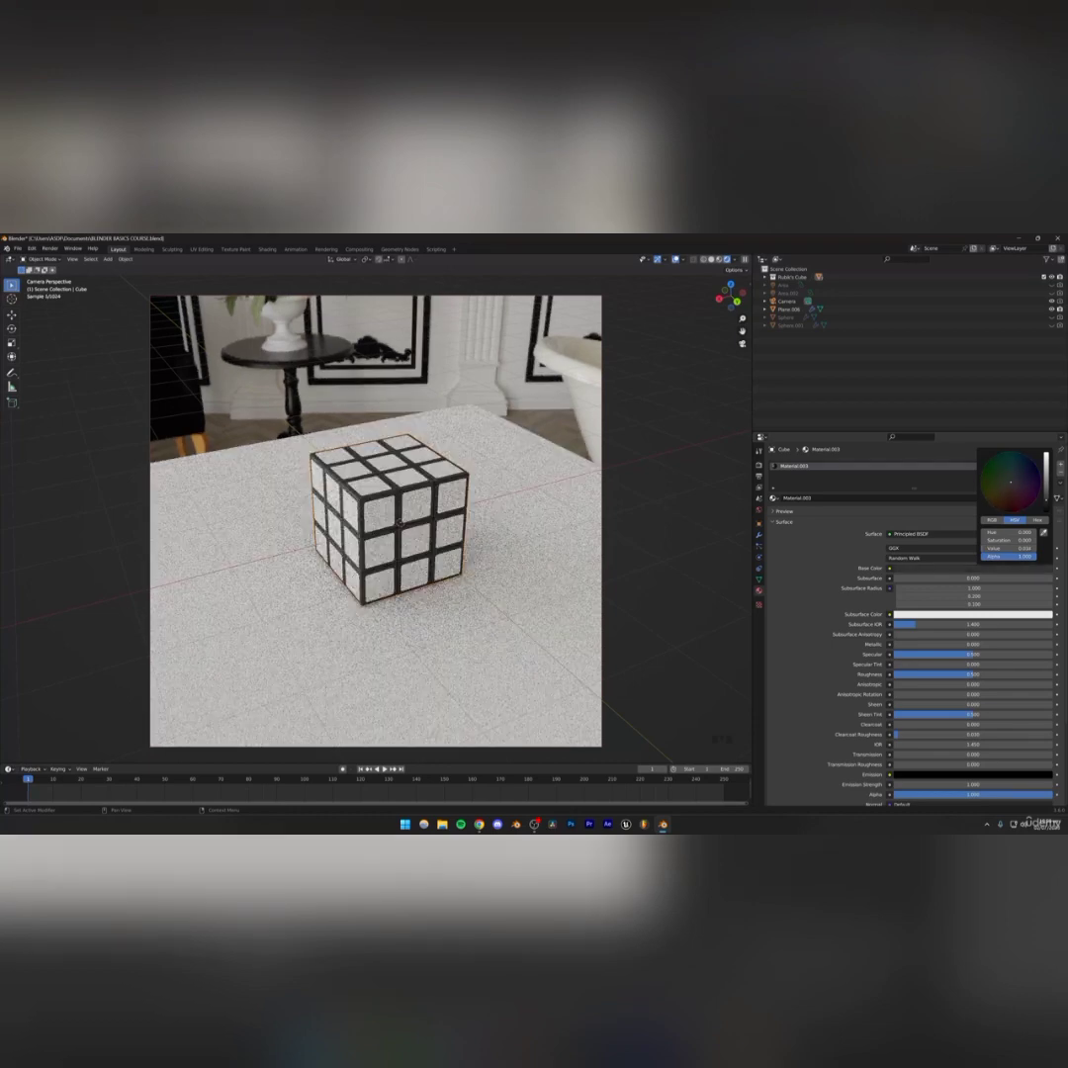
drag(1047, 502, 1047, 501)
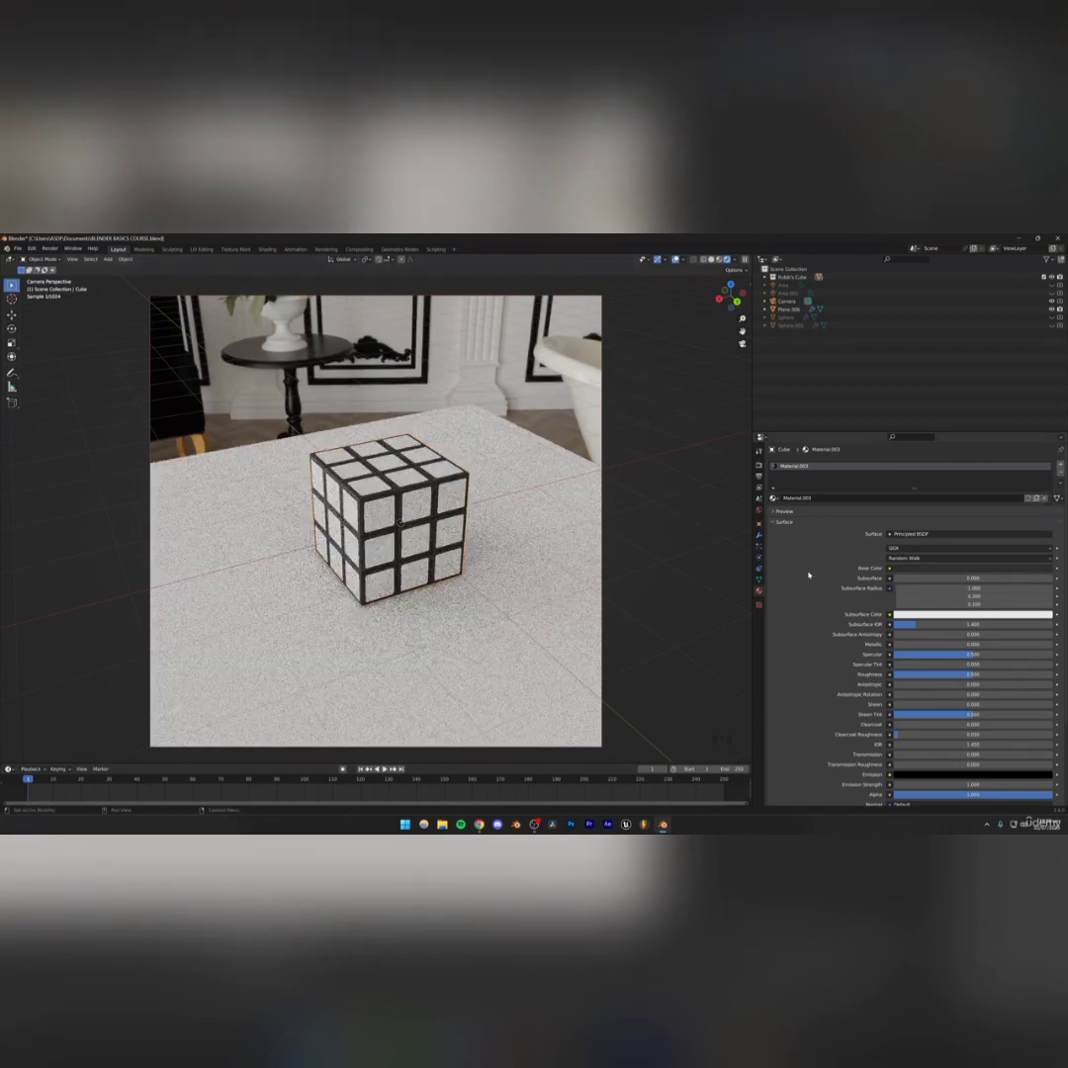
Set the cube material's roughness to 0.250
click(809, 572)
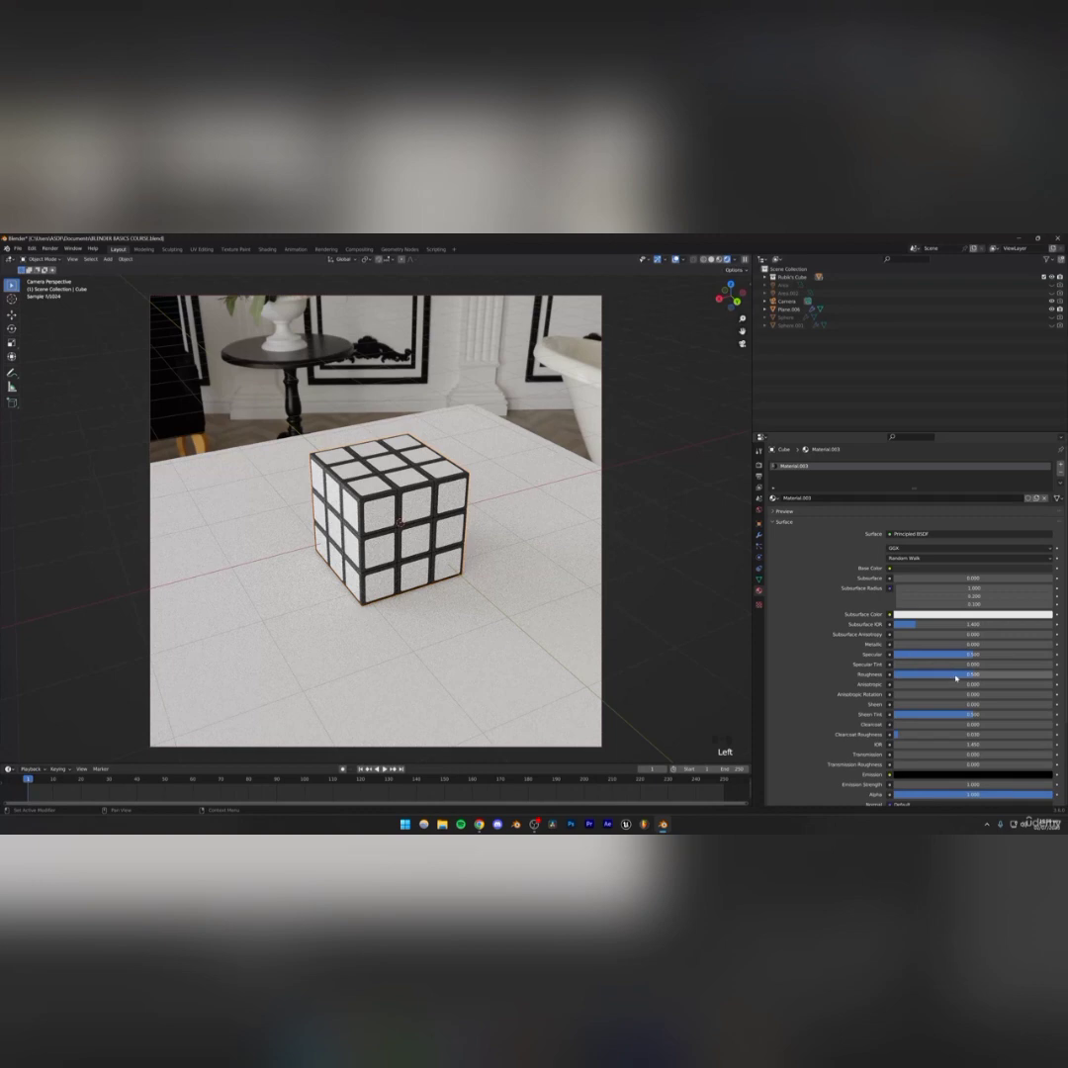
drag(957, 679, 947, 679)
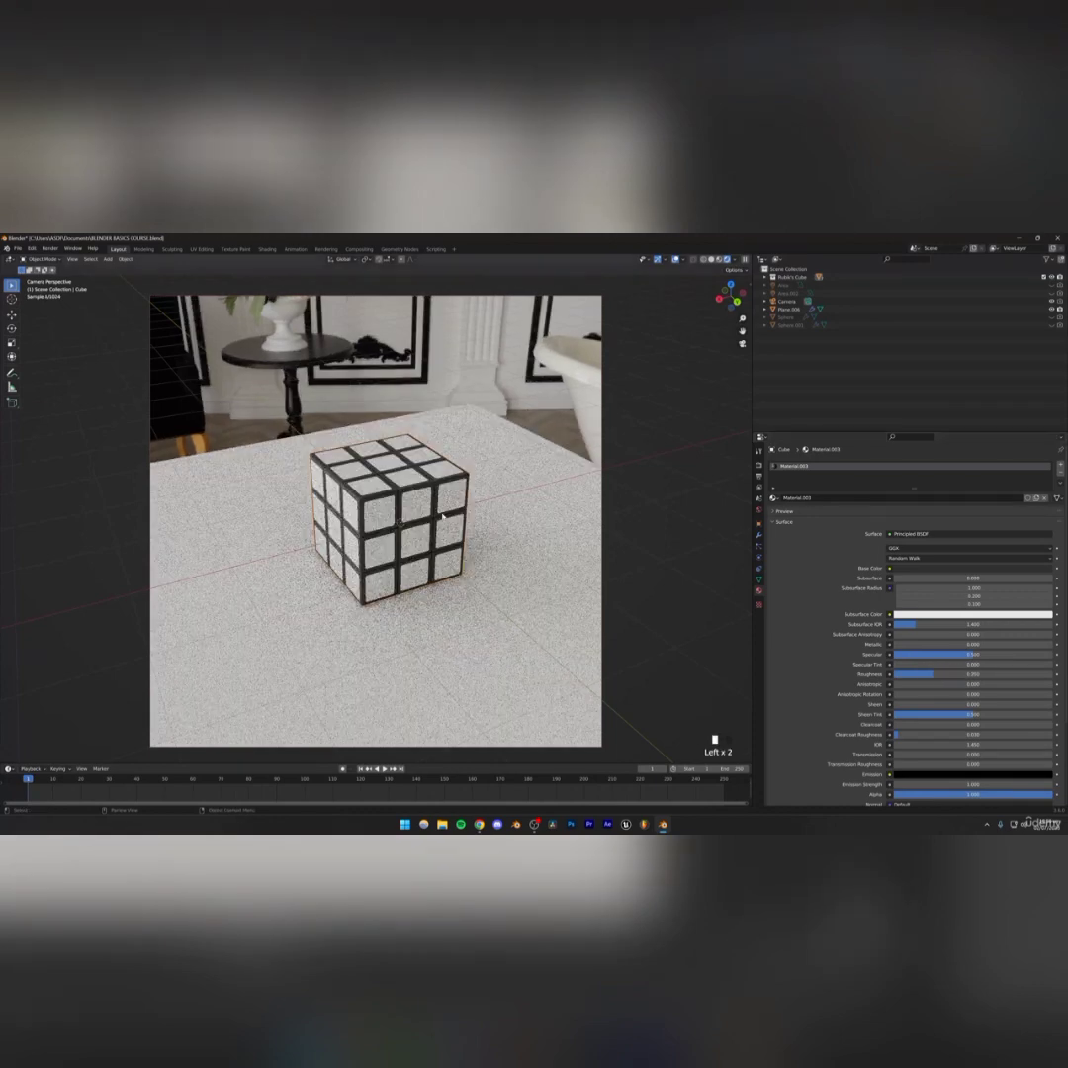
scroll(358, 521, up, 5)
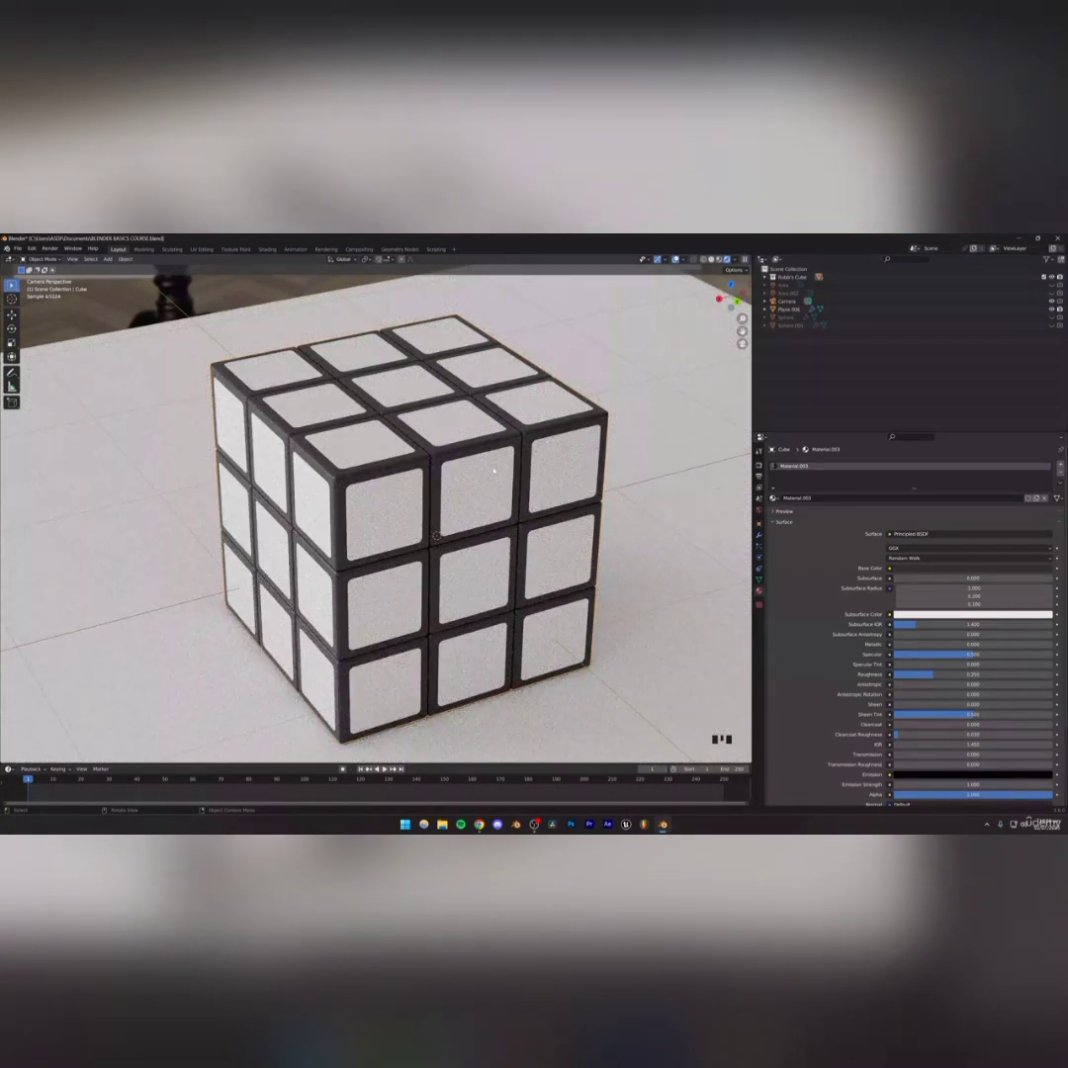
Enable viewport denoising in the render sampling settings and set the denoiser to OptiX
click(758, 466)
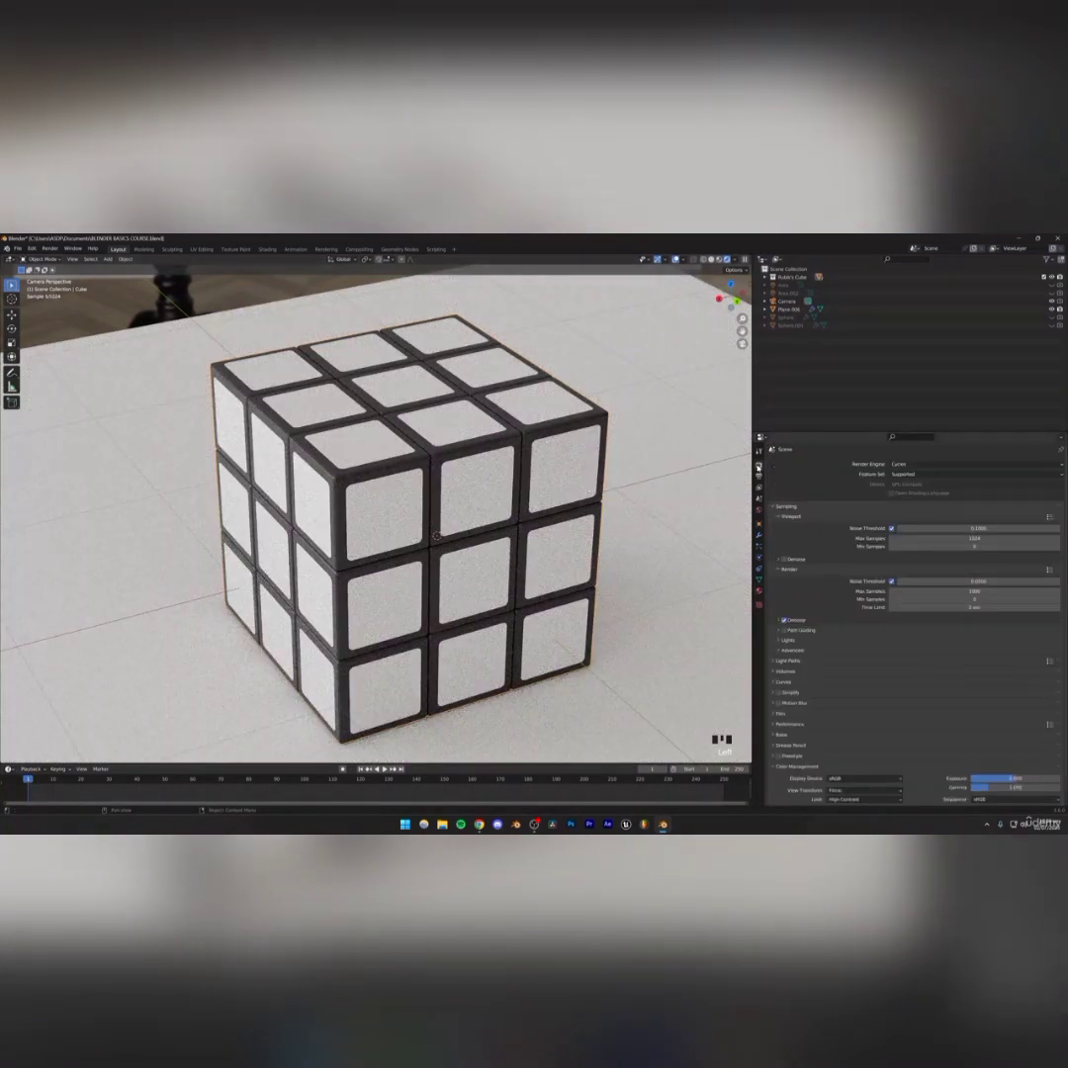
click(784, 559)
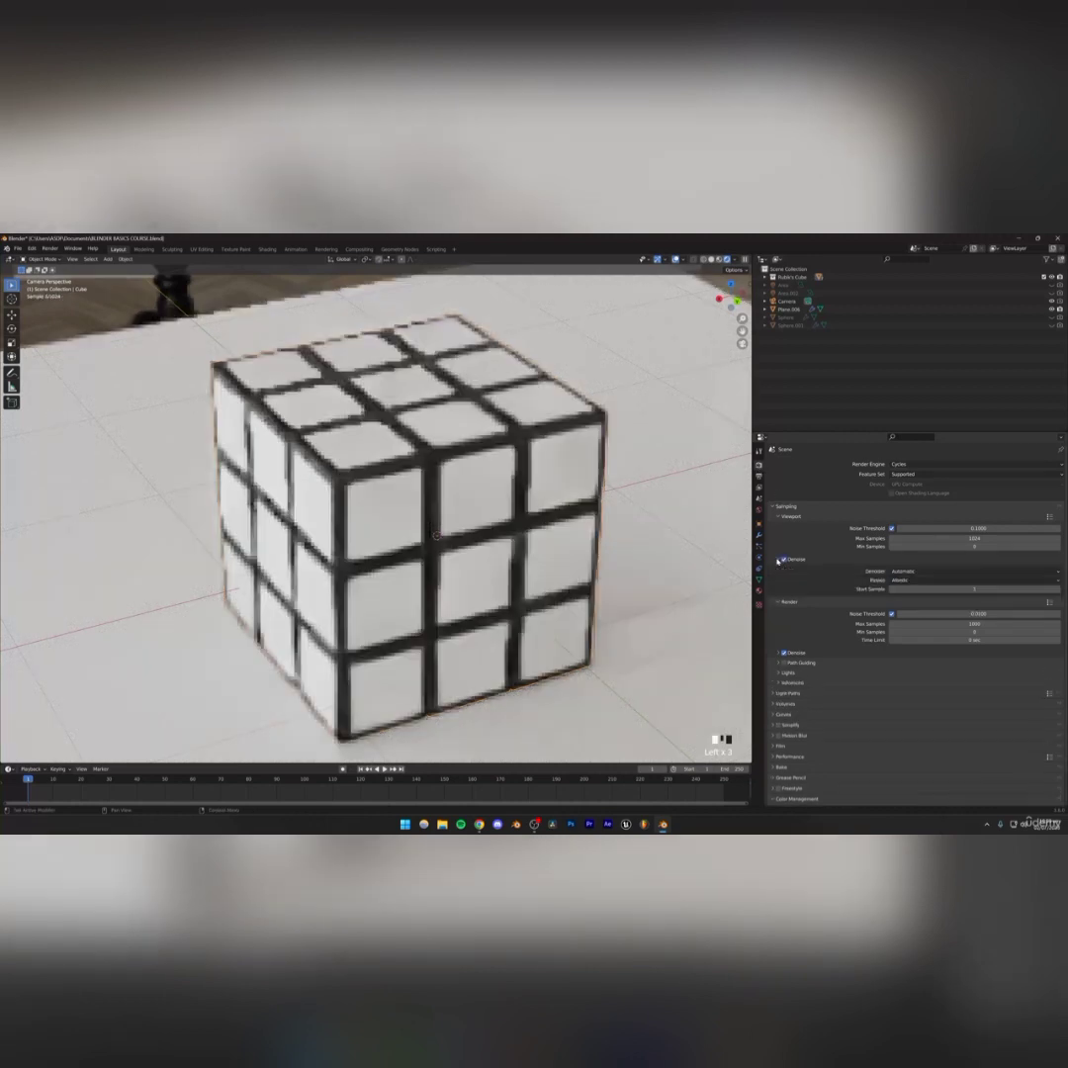
click(905, 572)
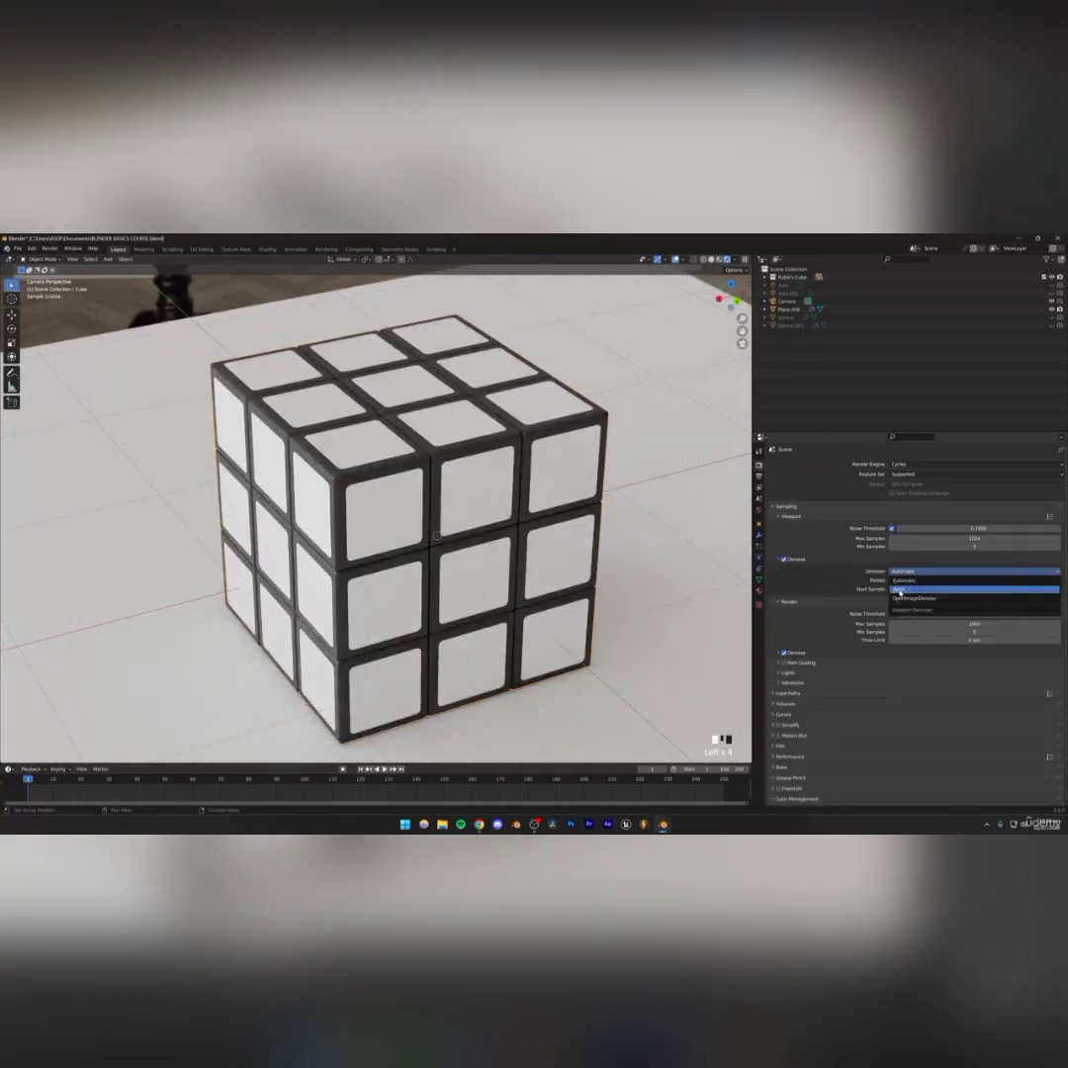
click(902, 590)
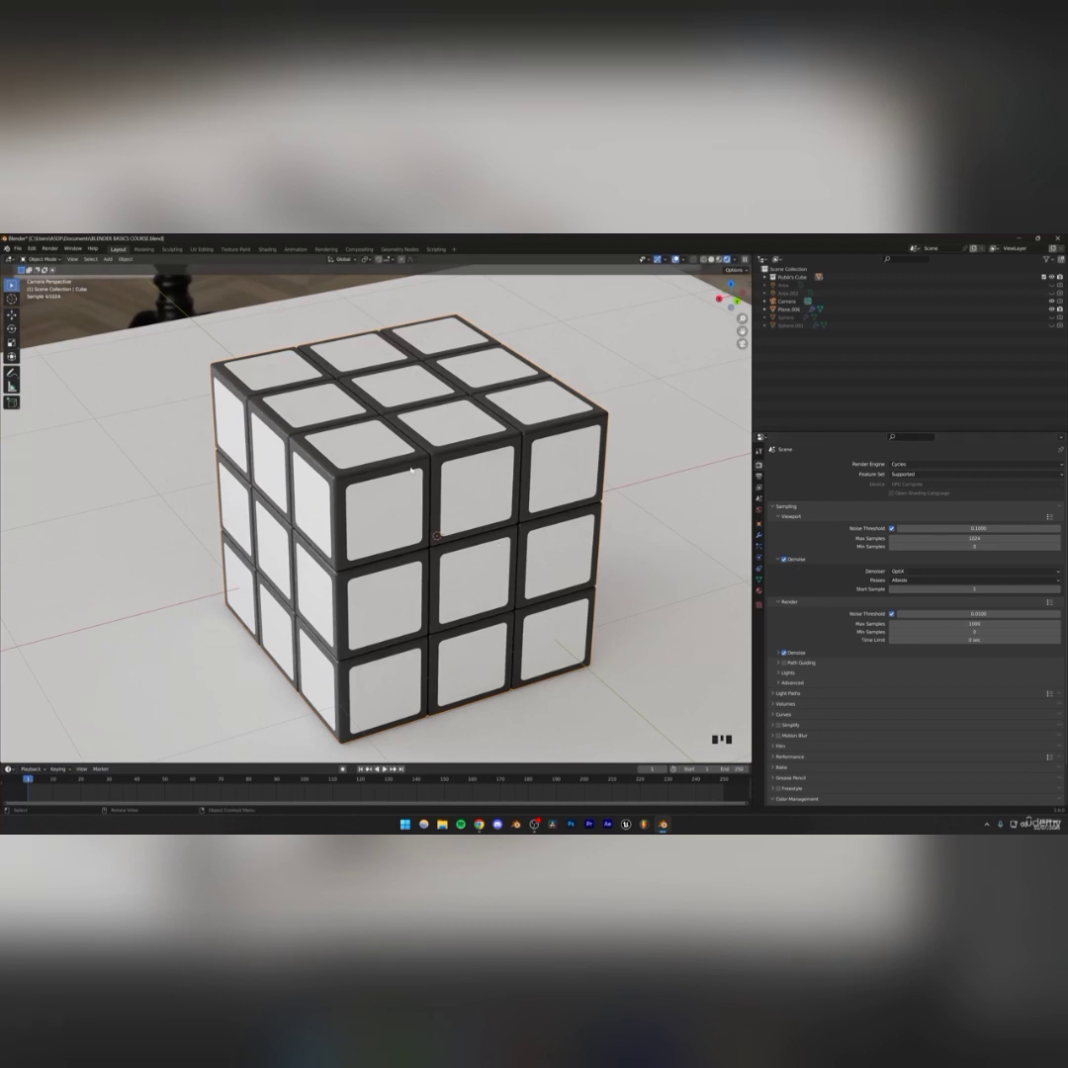
Apply Shade Auto Smooth to the Rubik's cube
click(760, 590)
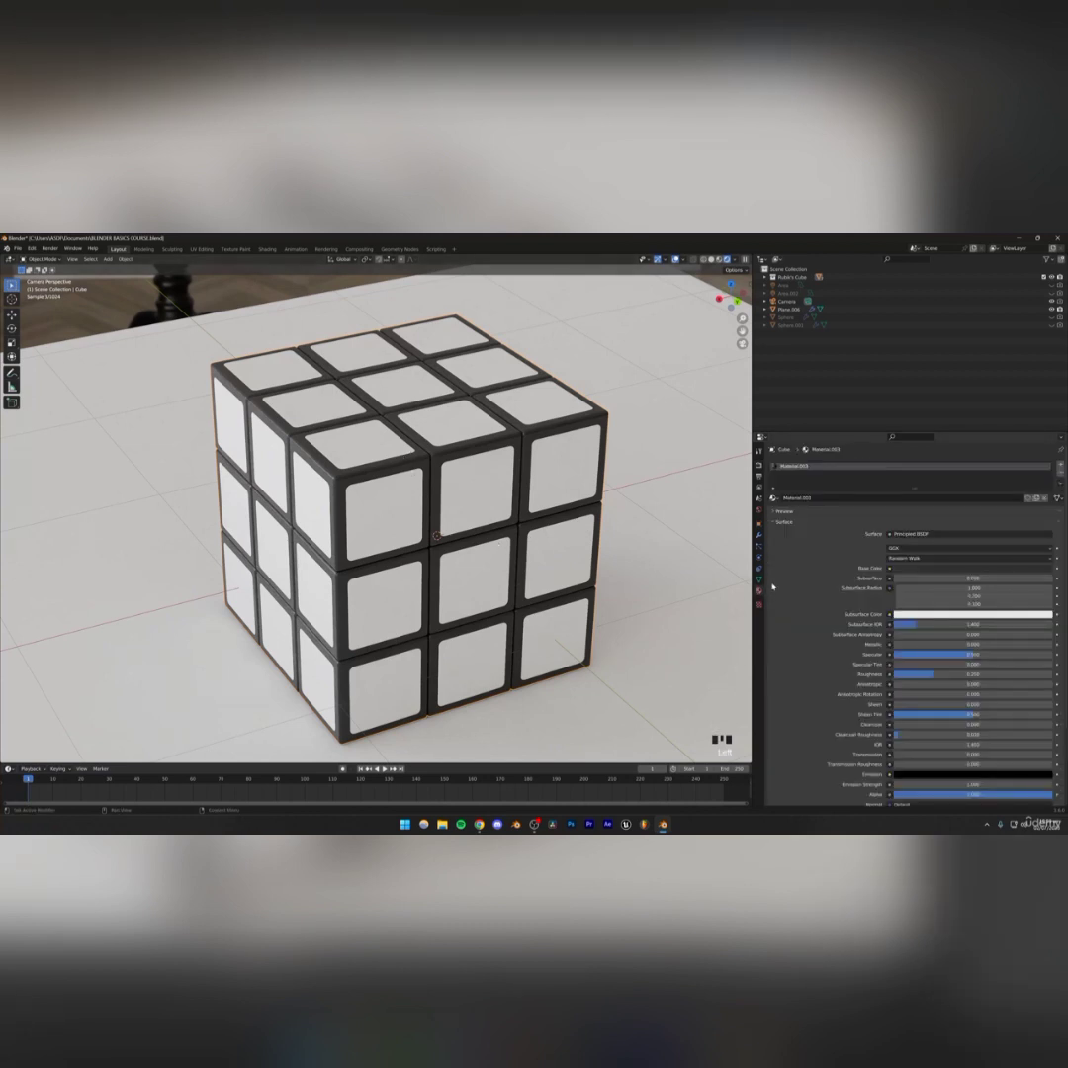
click(468, 557)
key(ctrl+s)
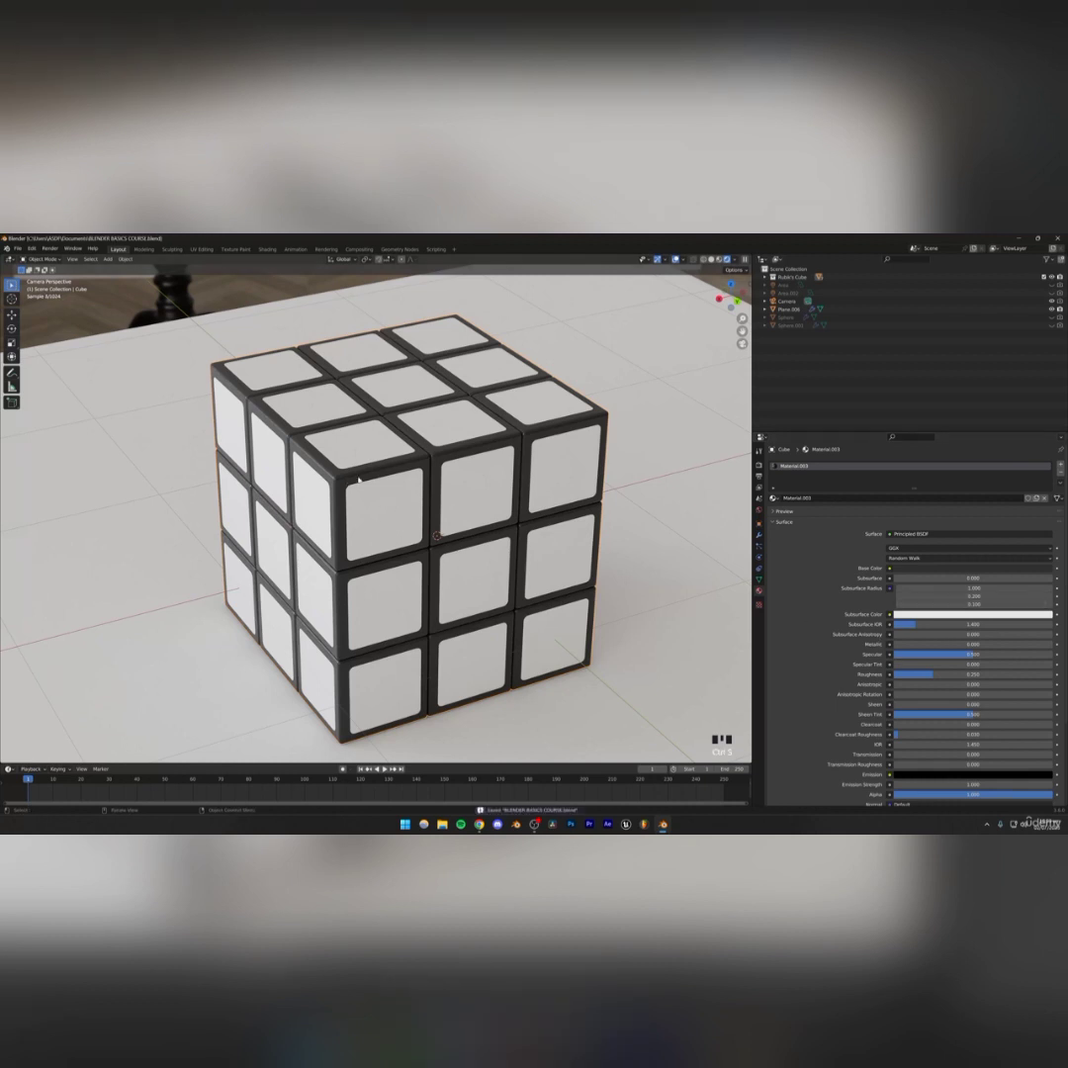
click(341, 479)
click(339, 478)
click(339, 481)
right_click(339, 481)
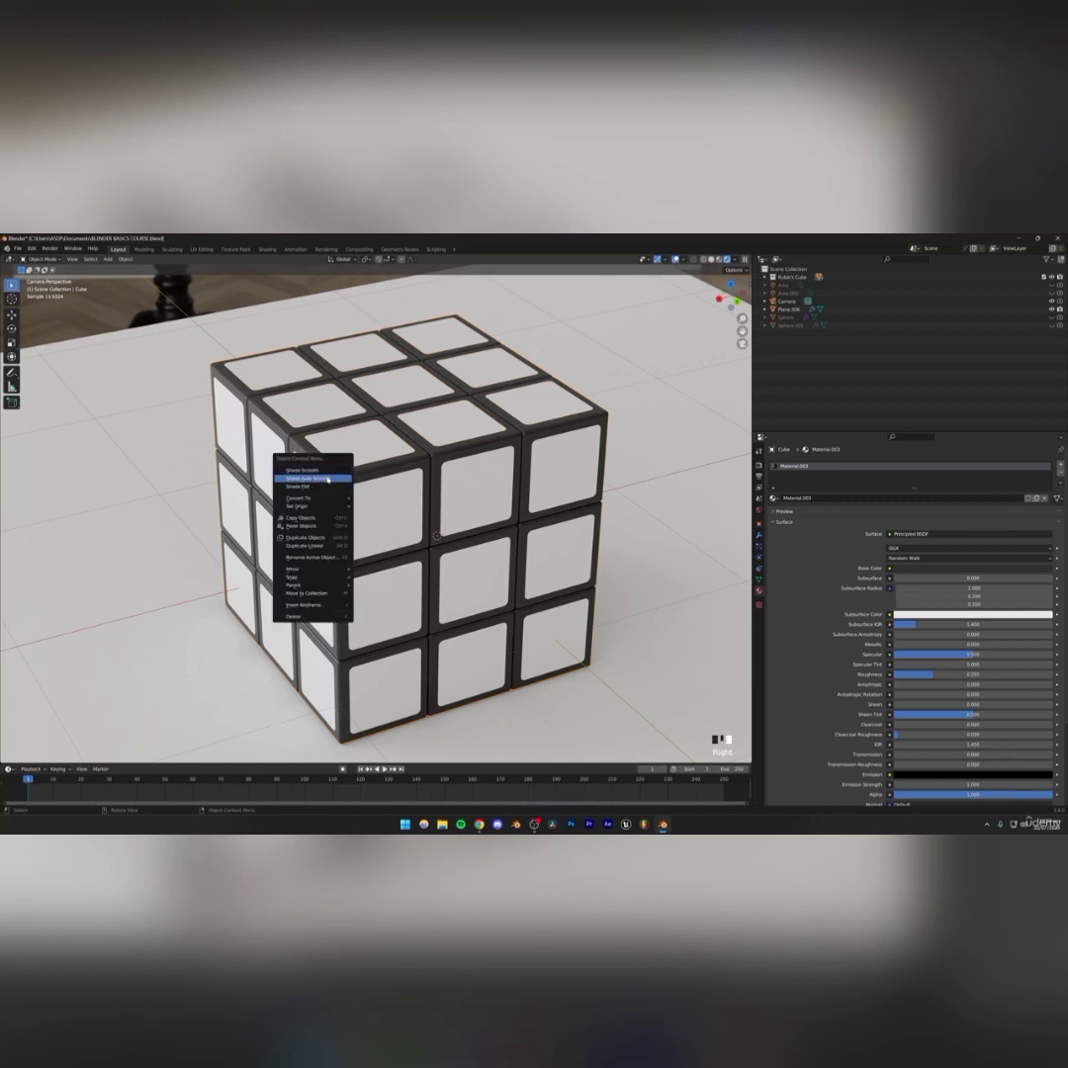
click(265, 401)
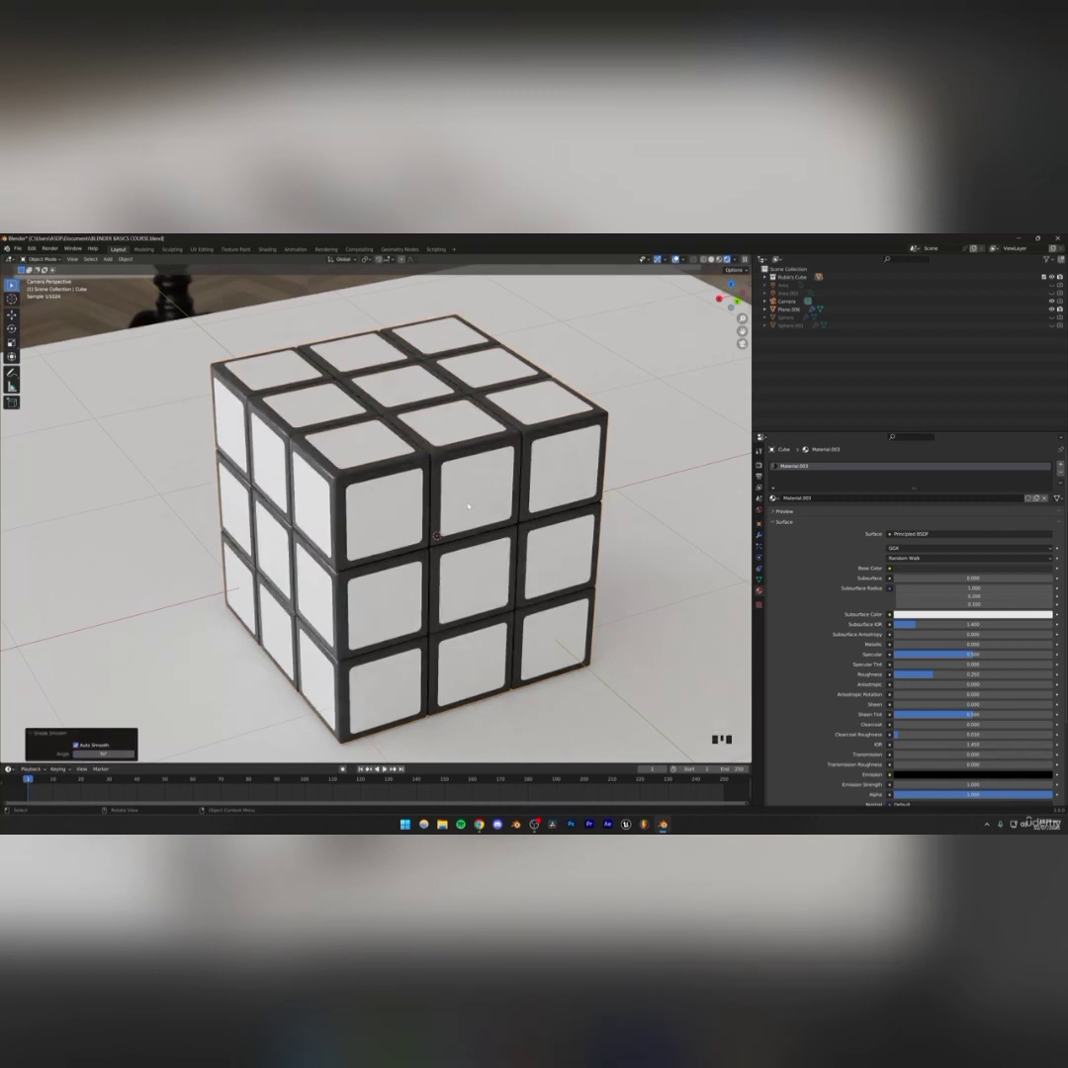
Lower the cube material's roughness to about 0.11 and save the file
drag(921, 676, 907, 675)
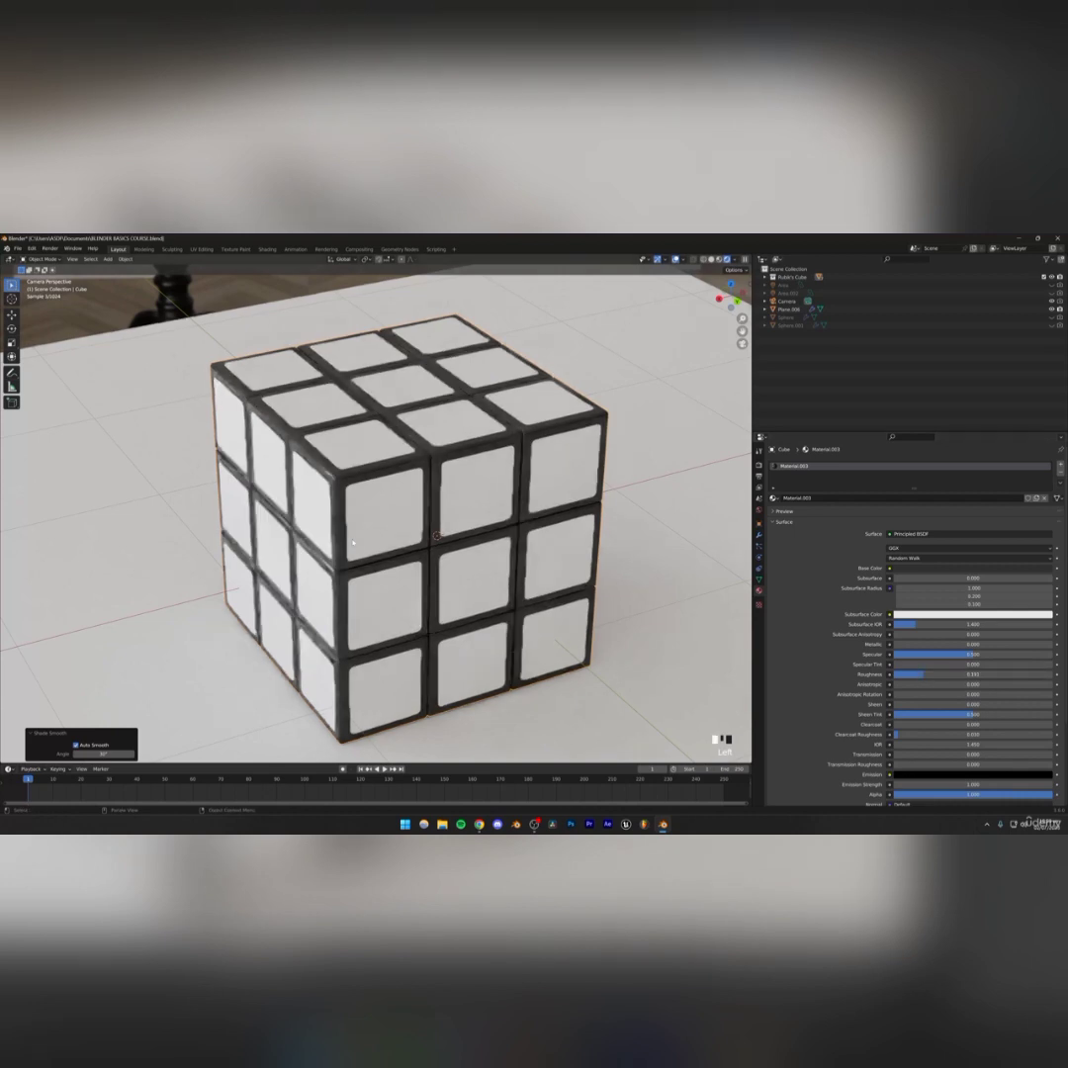
scroll(380, 535, down, 2)
key(ctrl+s)
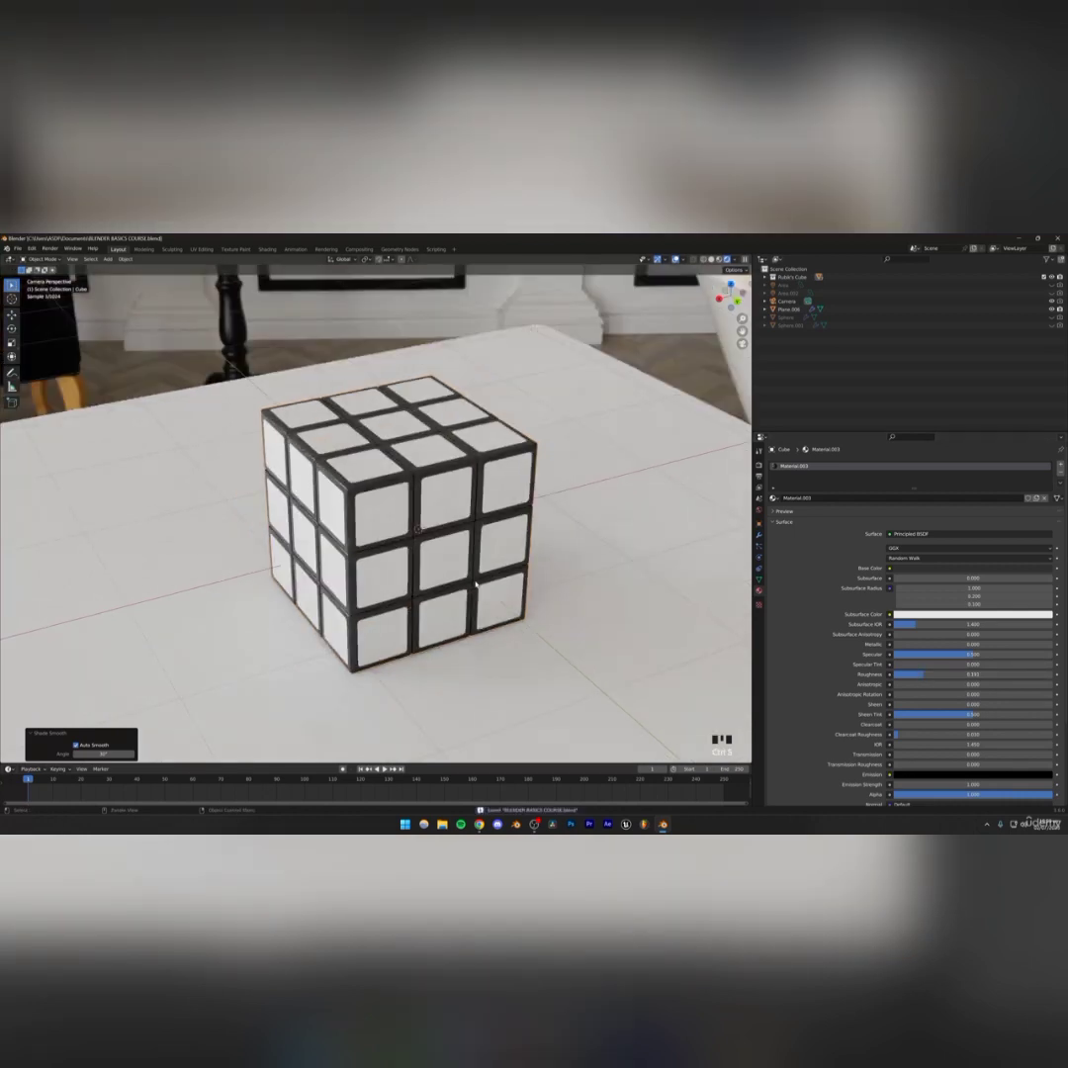
scroll(445, 521, down, 4)
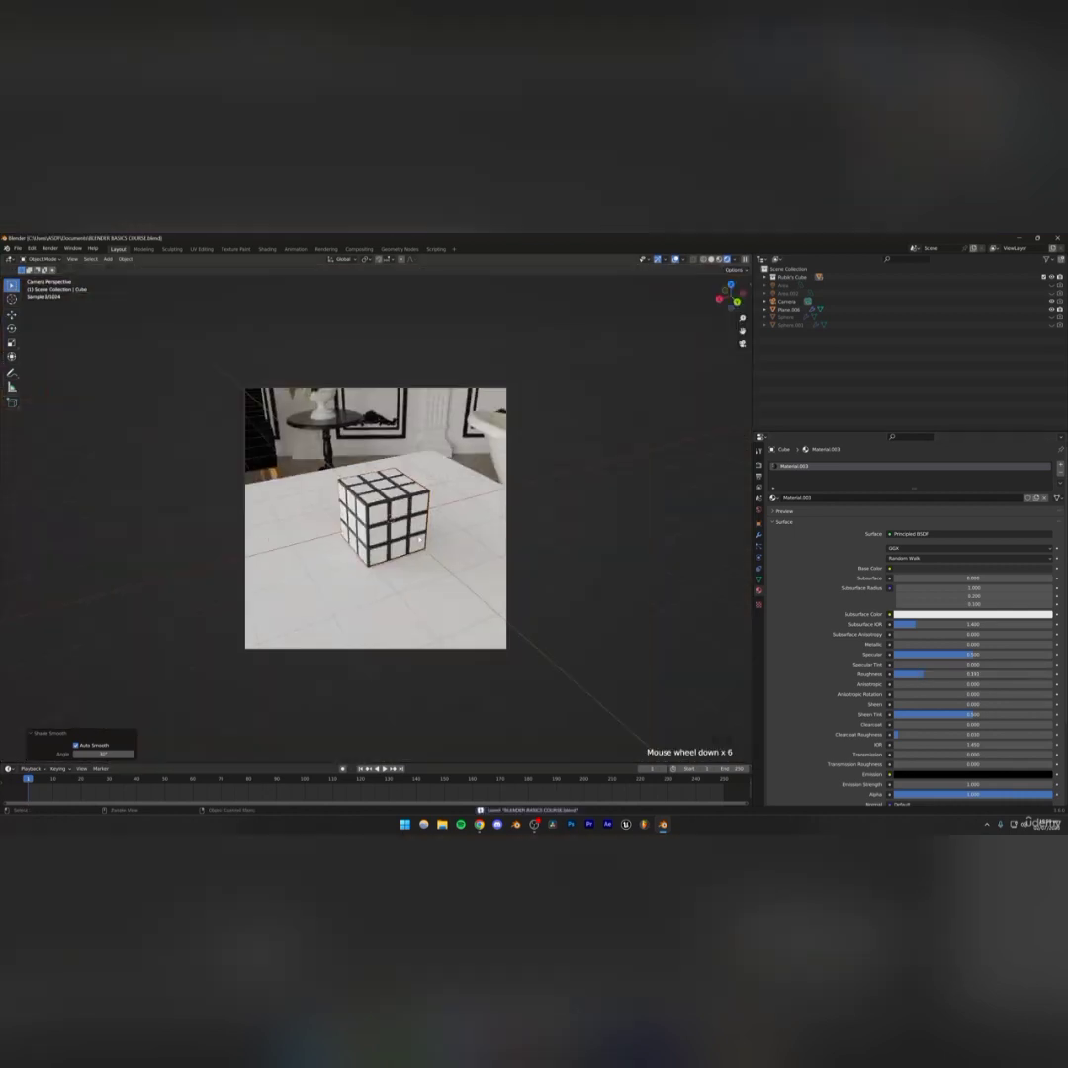
Give the front face stickers a new material with a green base color
scroll(391, 542, up, 6)
scroll(390, 542, up, 1)
click(411, 510)
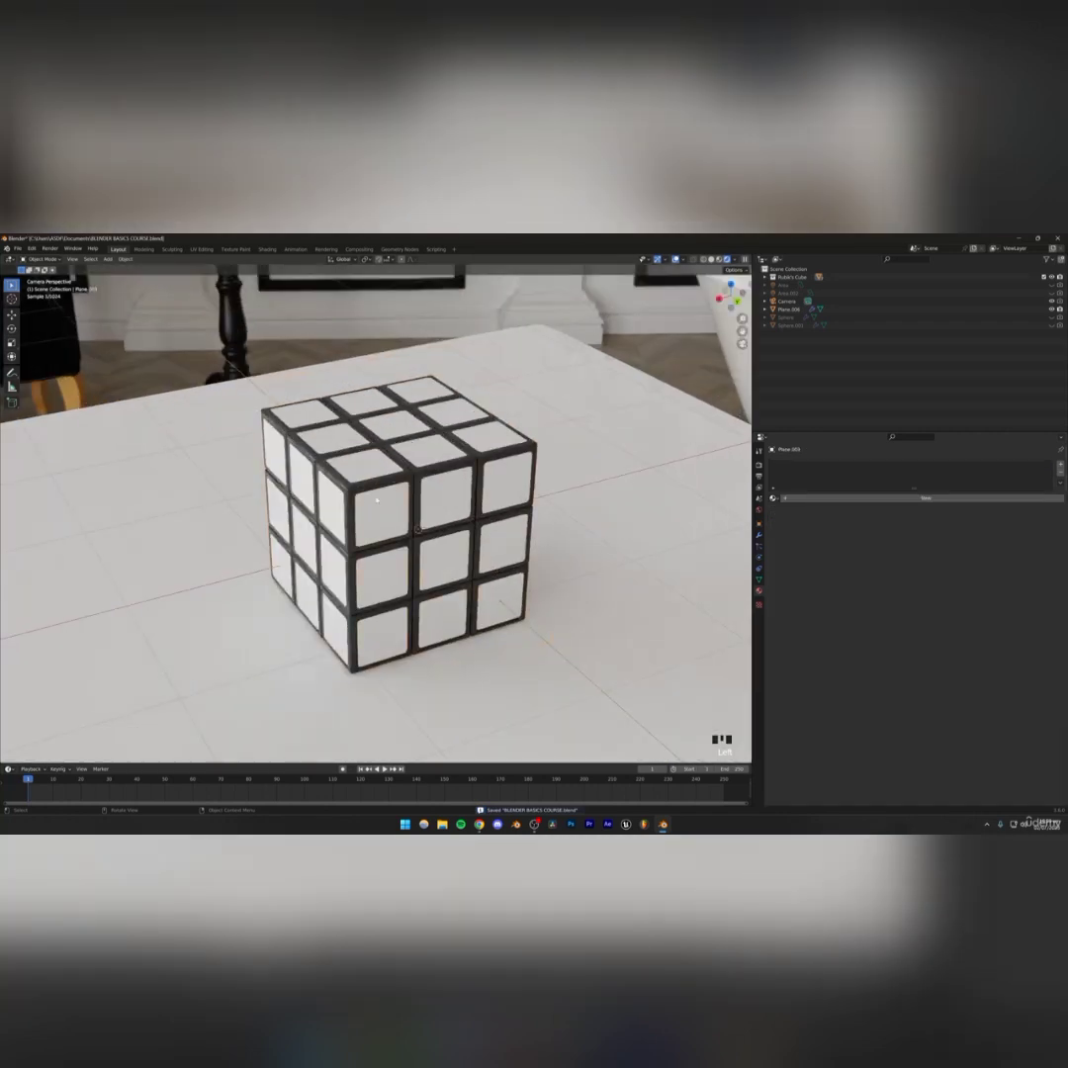
scroll(412, 514, up, 1)
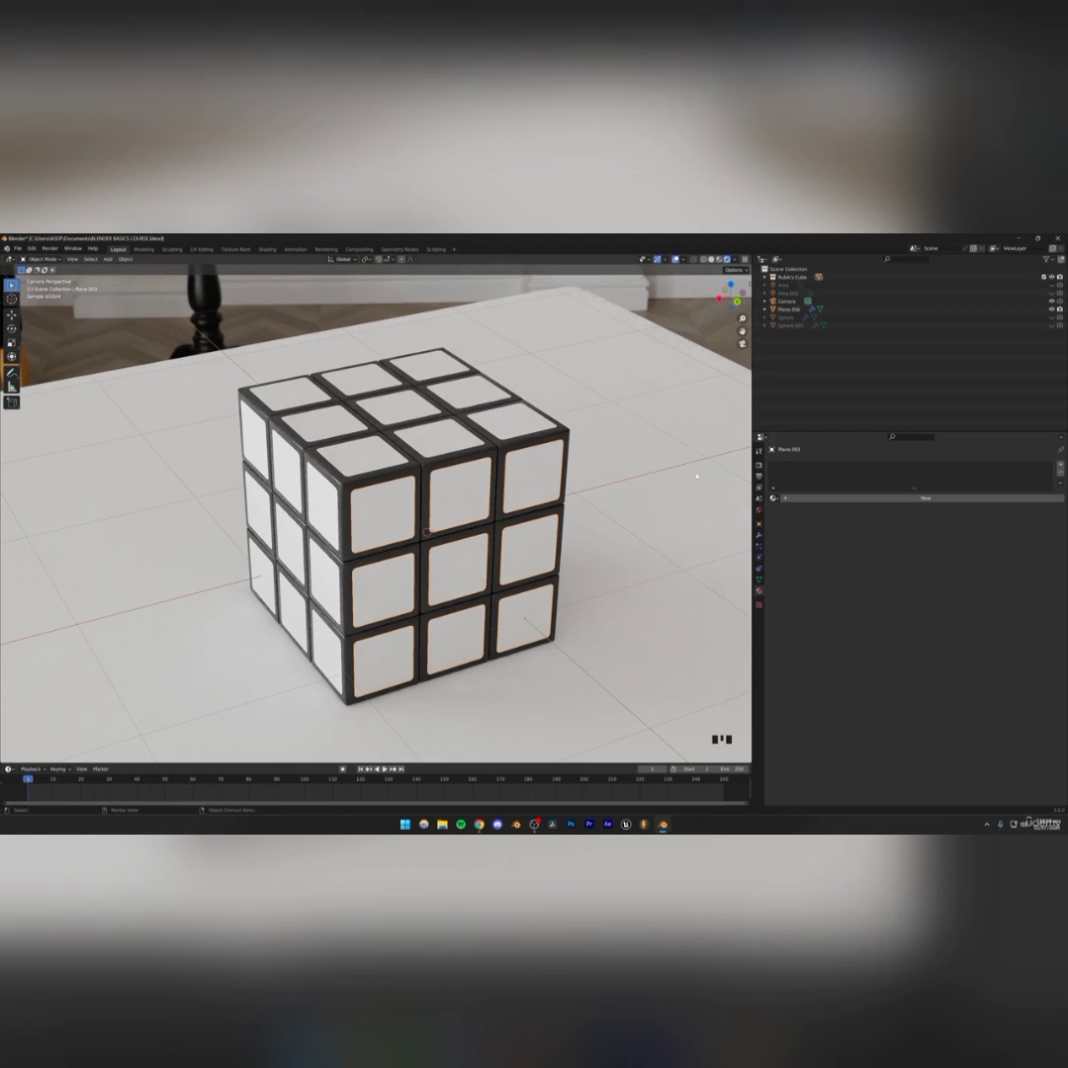
click(814, 498)
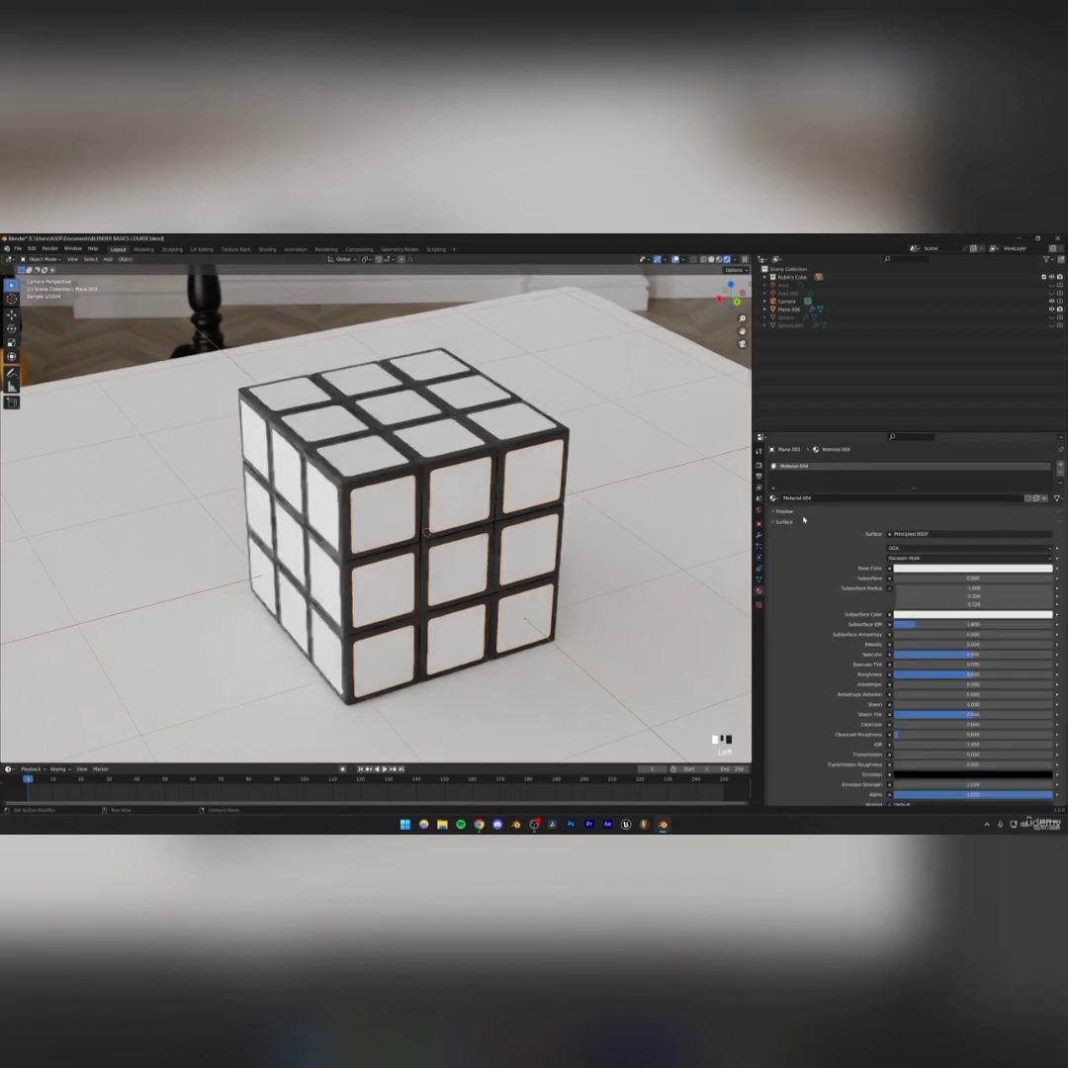
click(921, 571)
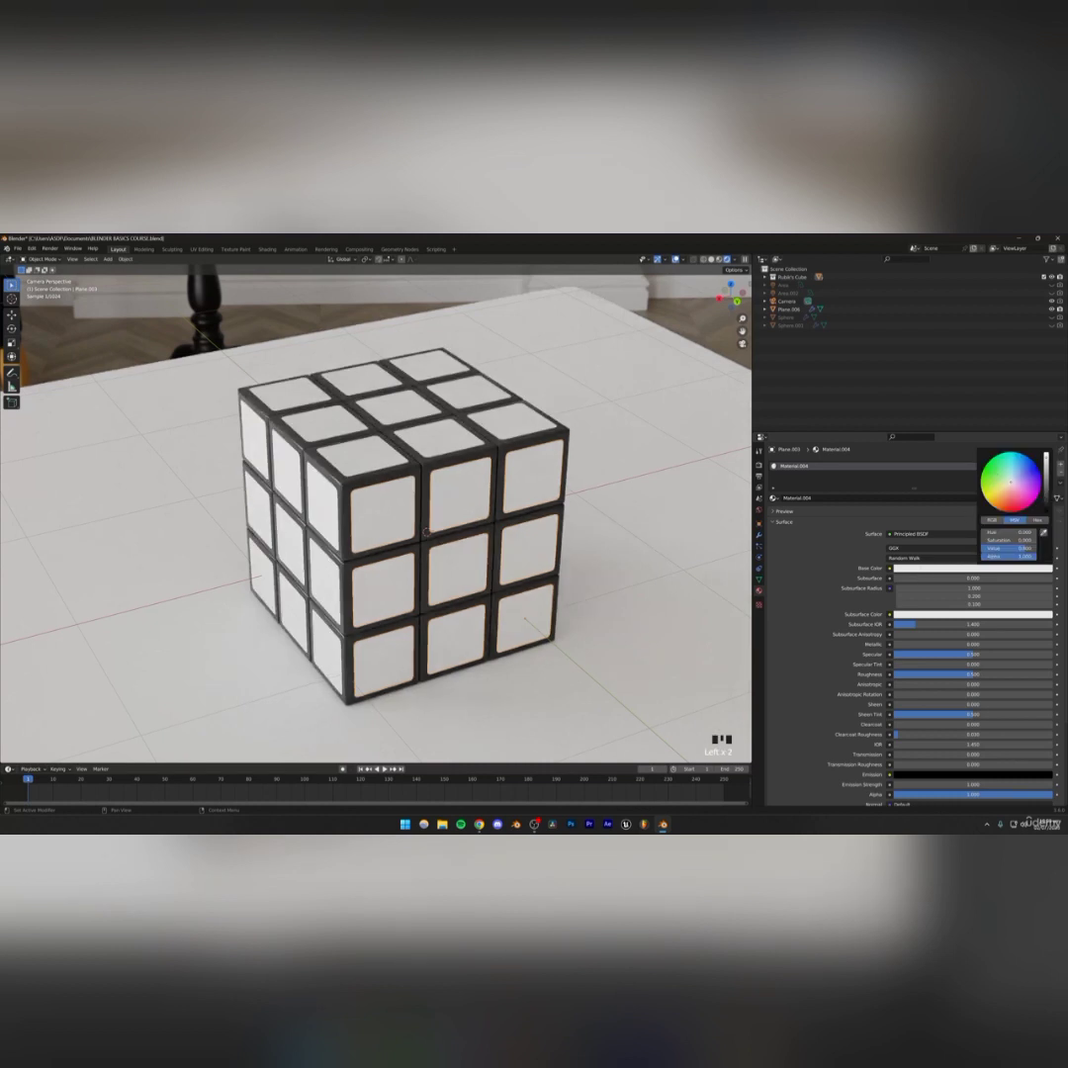
drag(1003, 477, 995, 469)
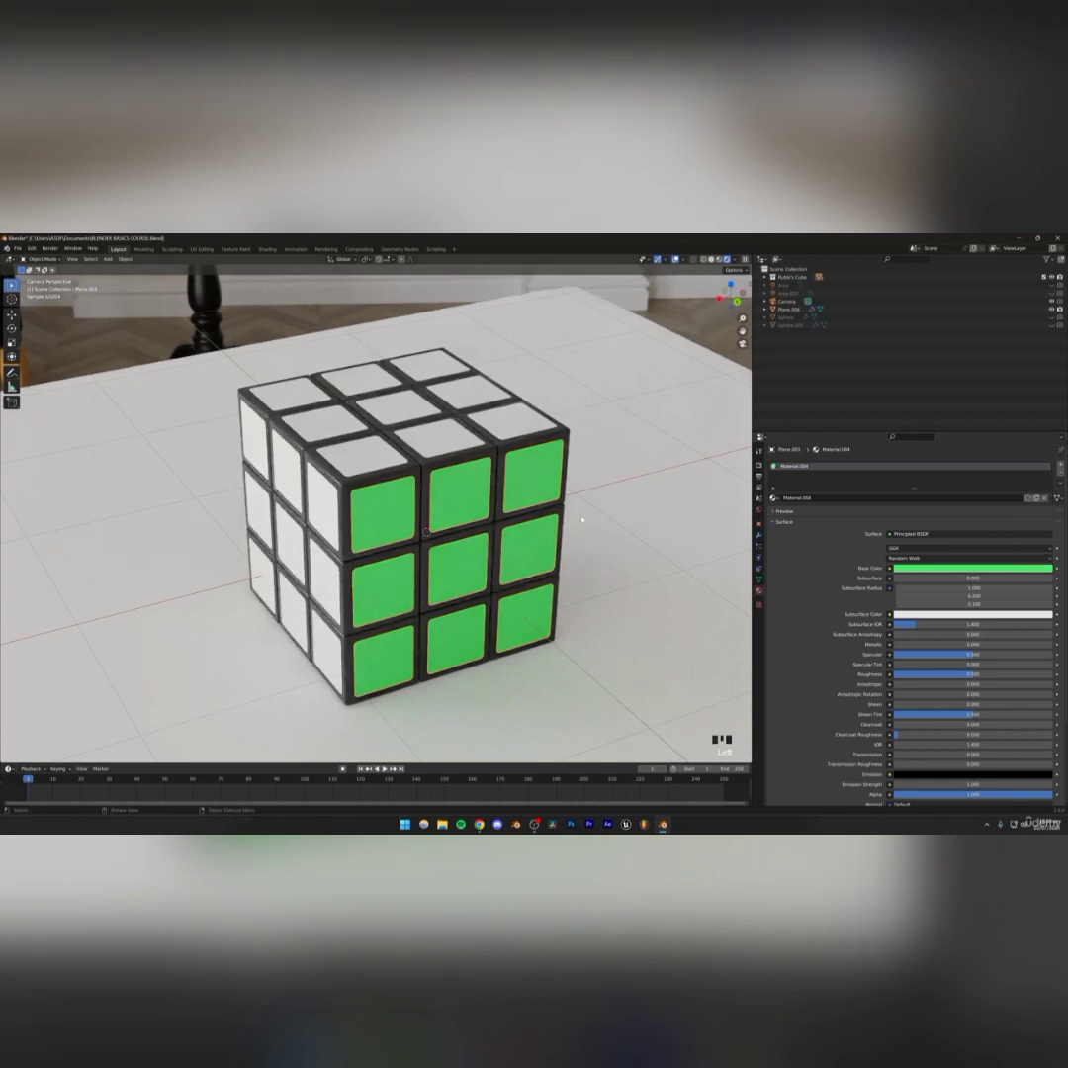
Lower the green sticker material's roughness to about 0.11
click(489, 537)
click(451, 500)
drag(964, 674, 924, 674)
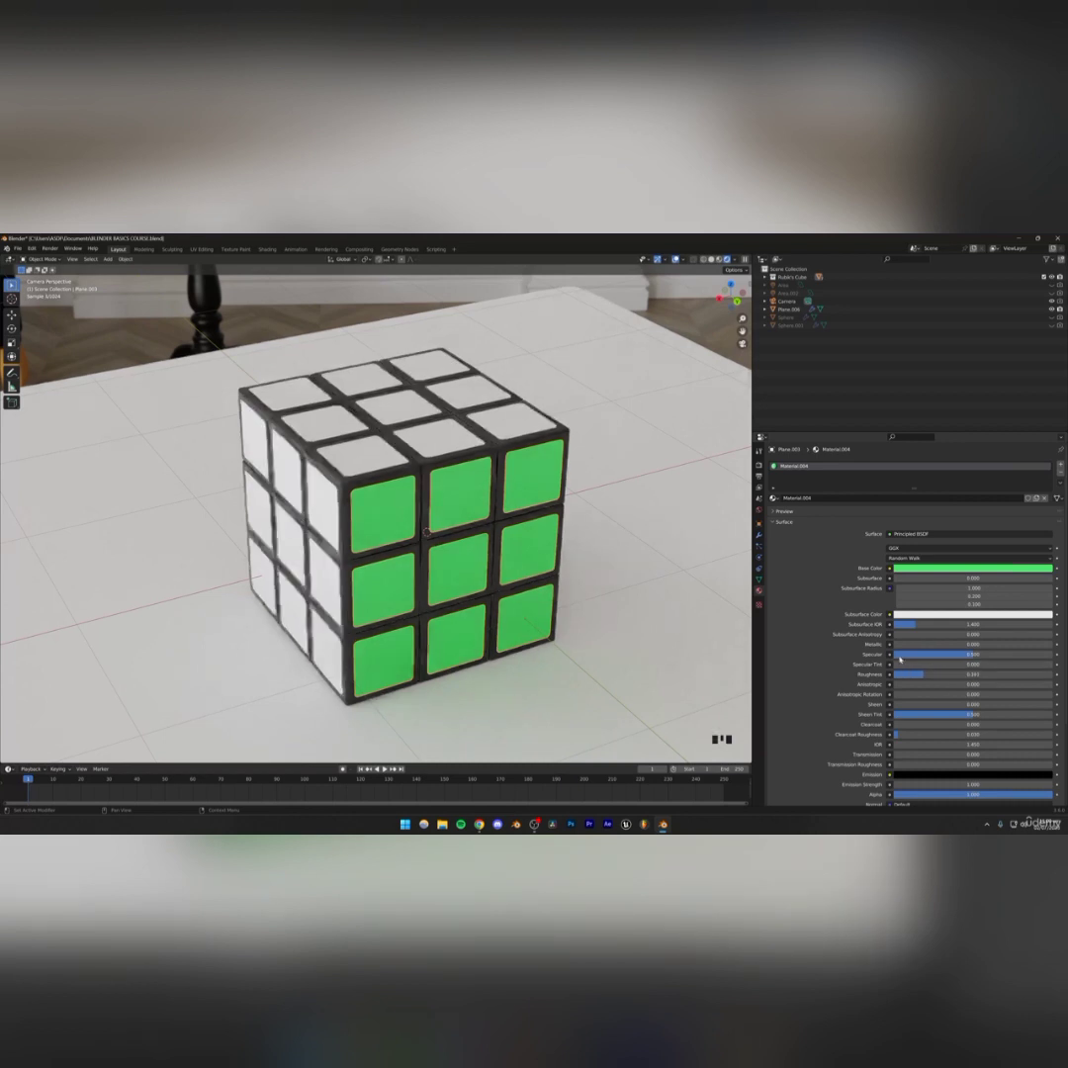
Select the top face stickers and add a new material to them
click(408, 453)
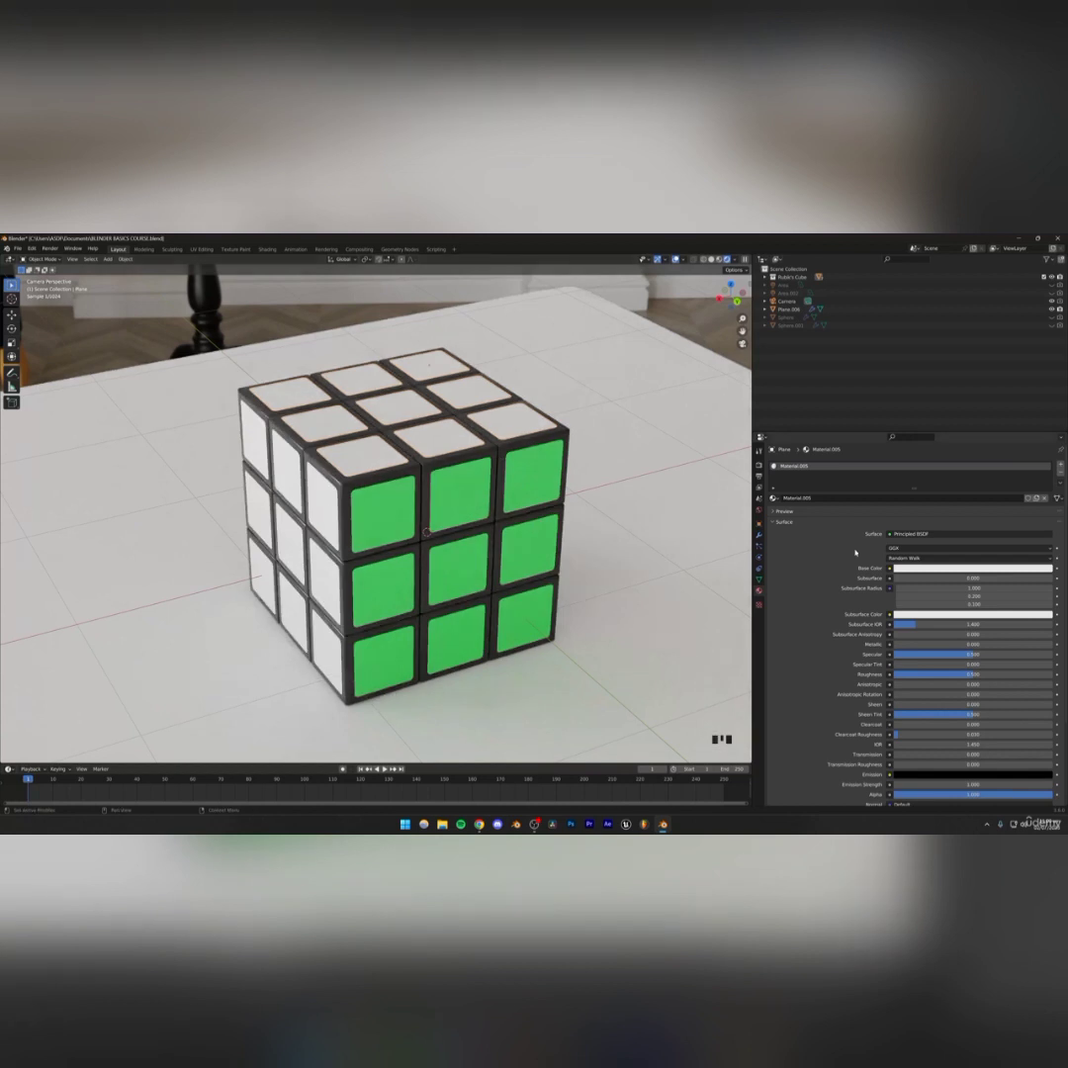
click(906, 570)
Search Google Images for rubik's cube in a new browser tab and open a reference image
click(478, 824)
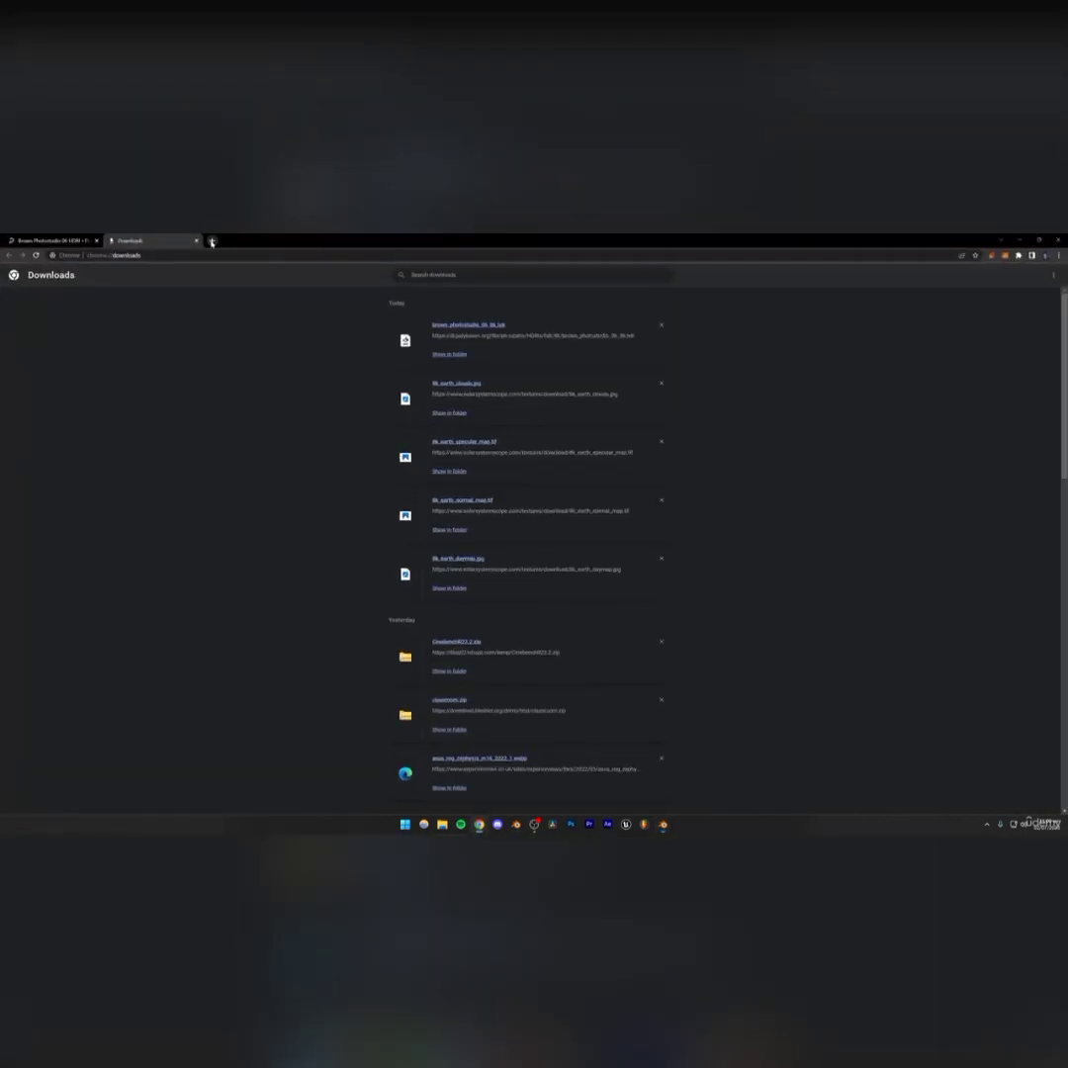
click(210, 240)
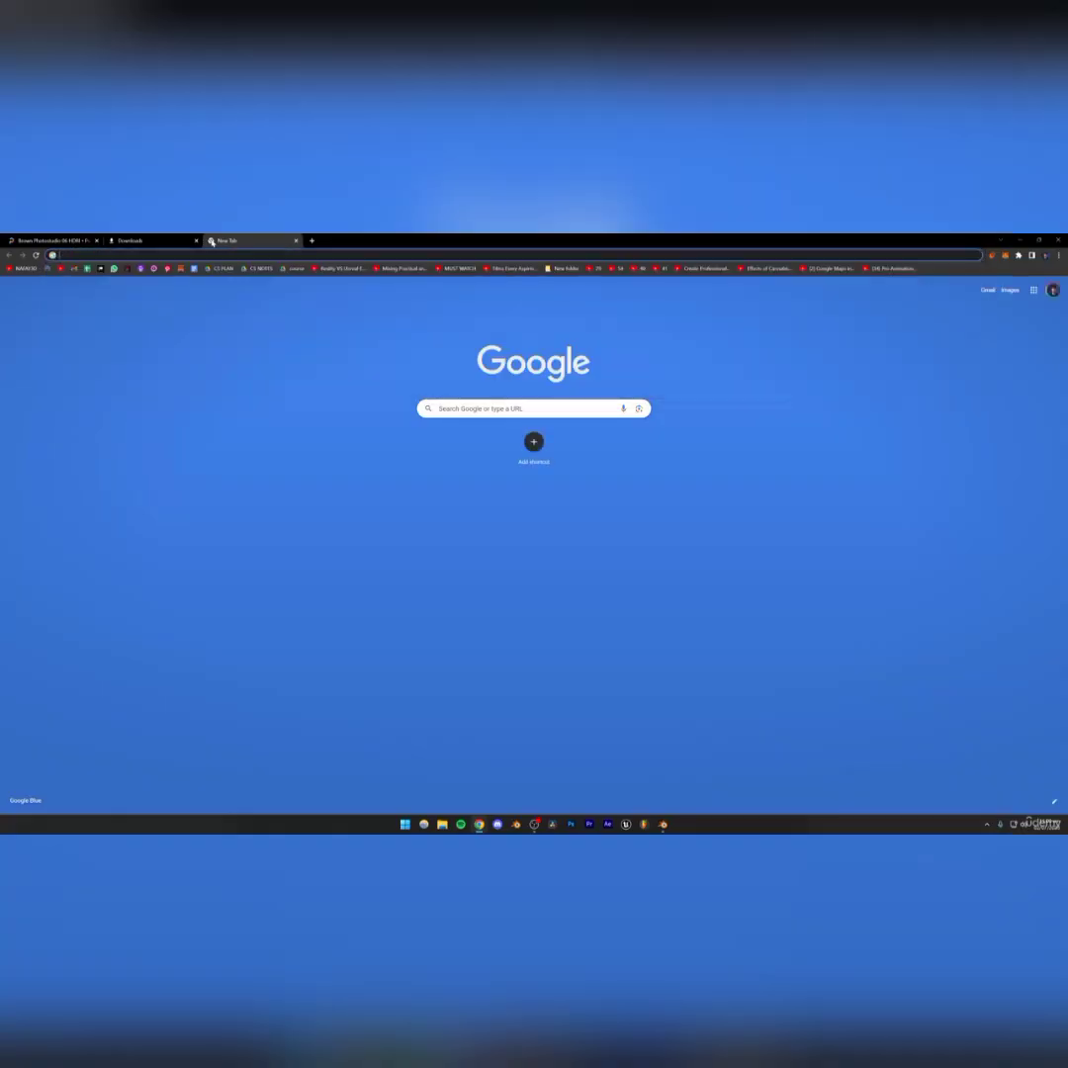
text(rubiks)
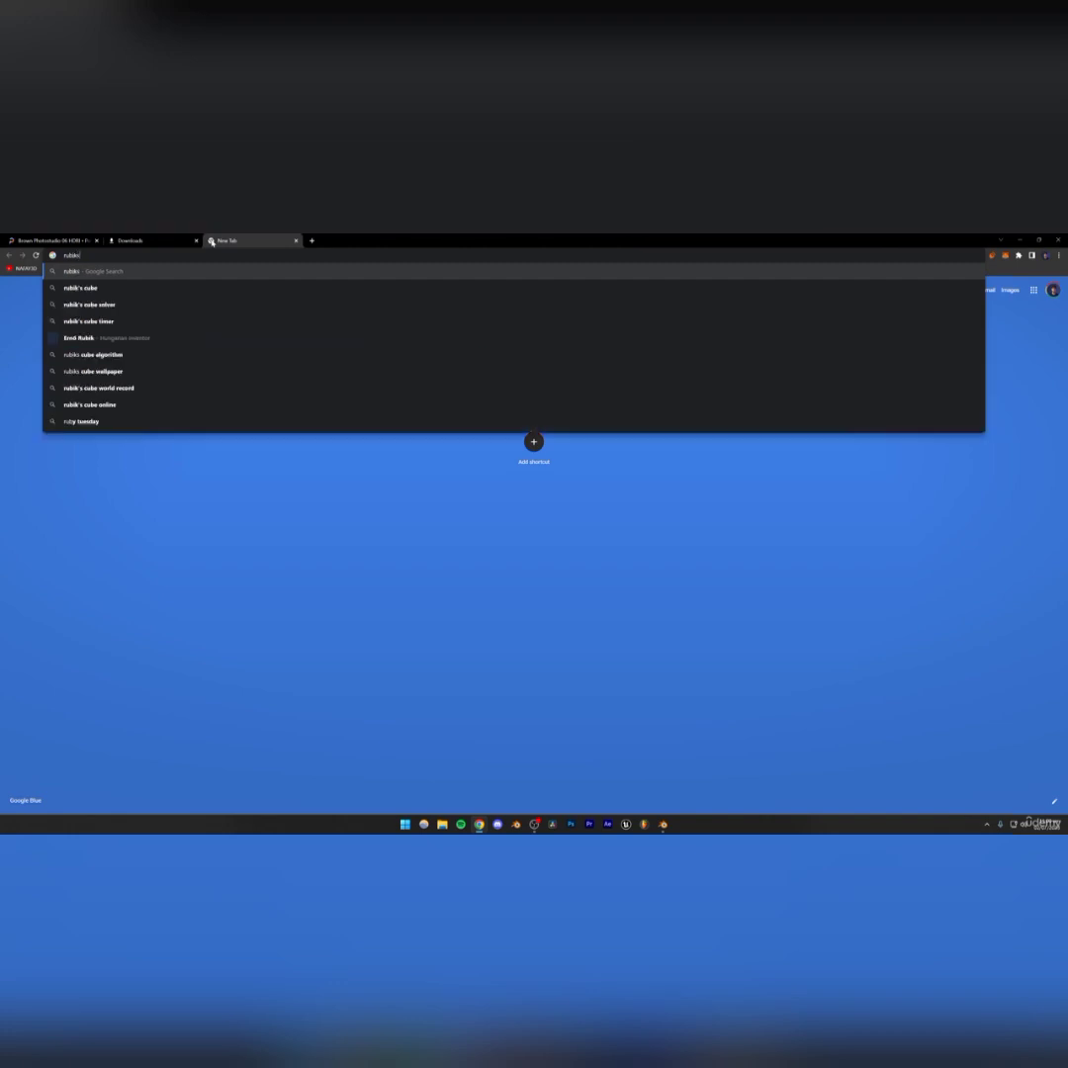
click(109, 291)
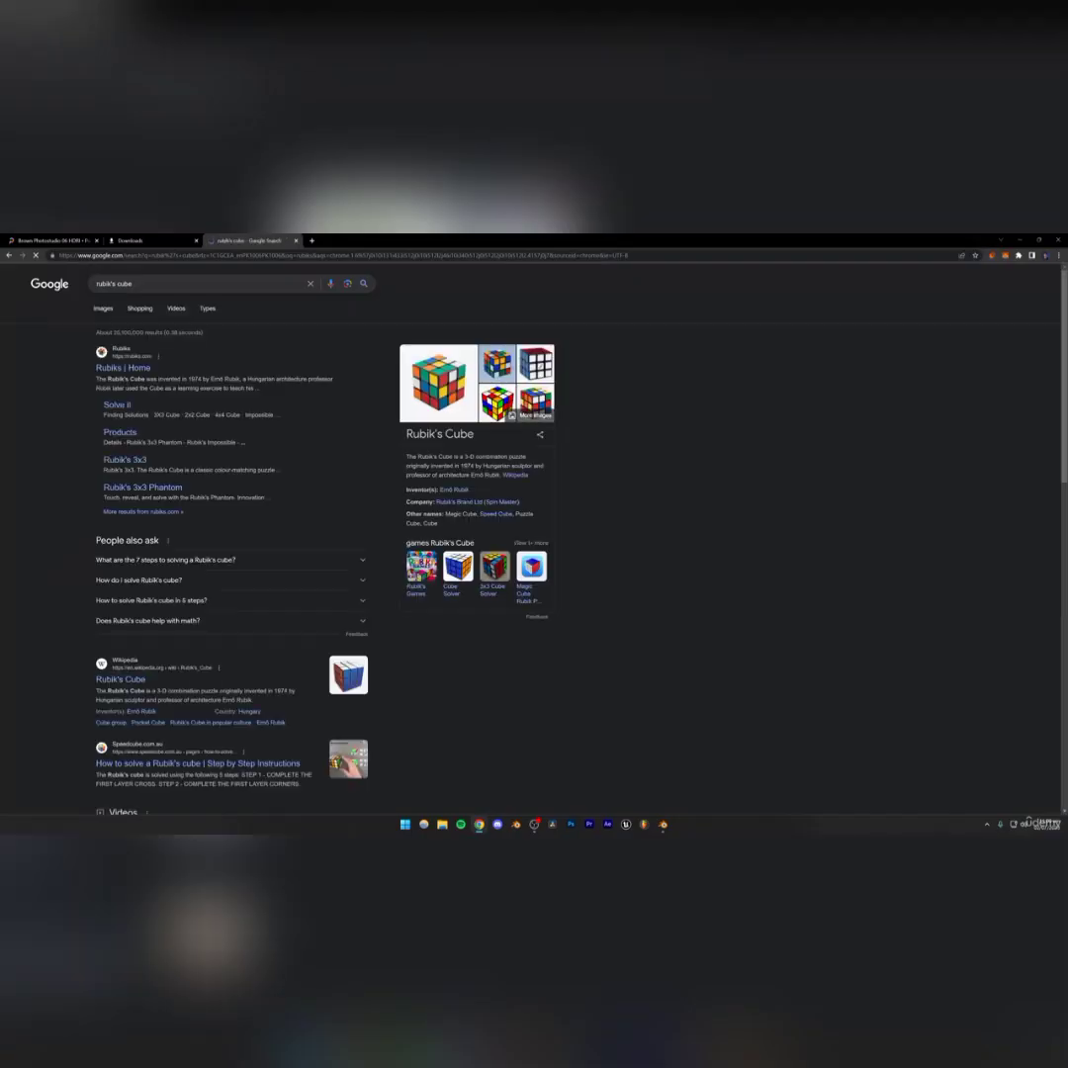
click(104, 308)
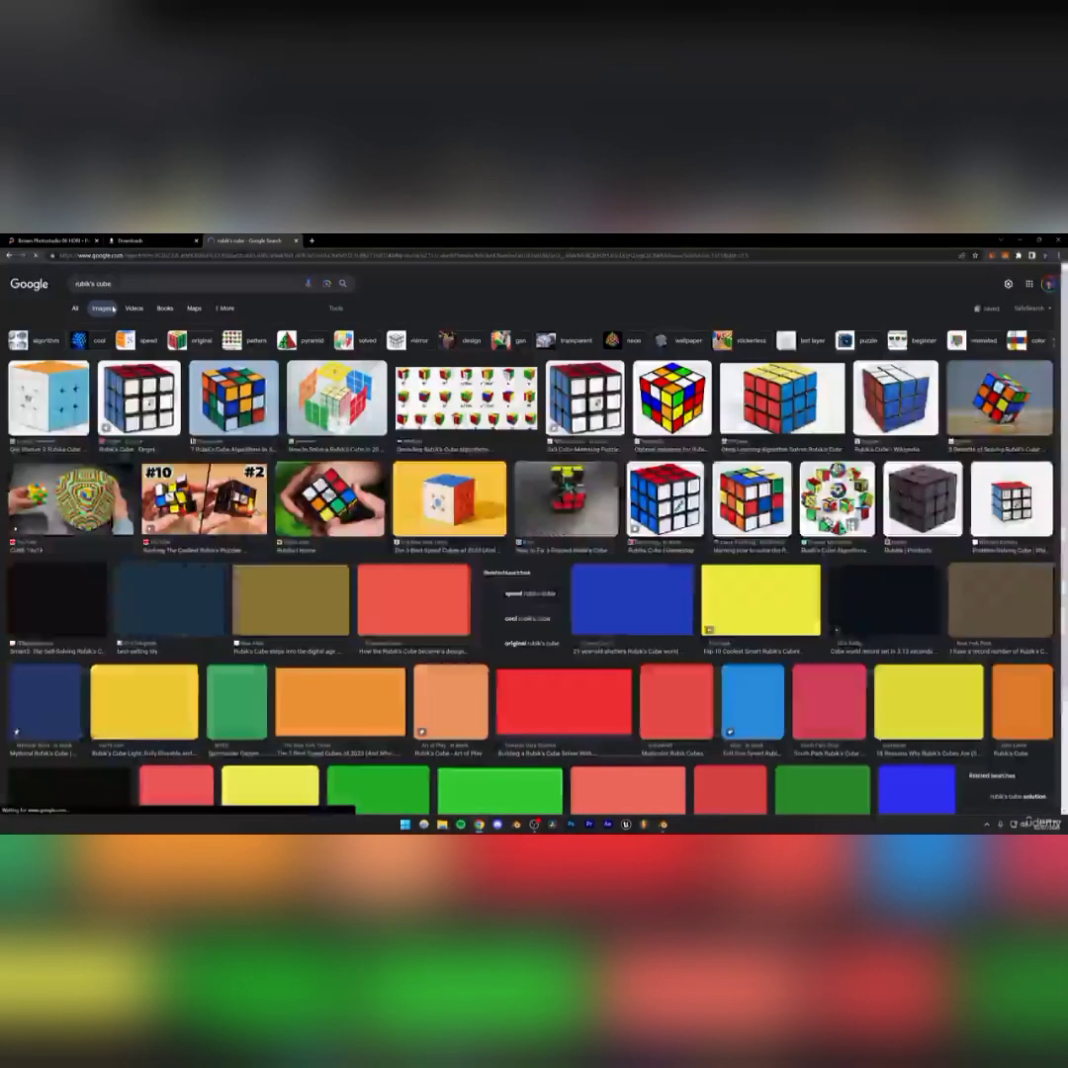
click(292, 388)
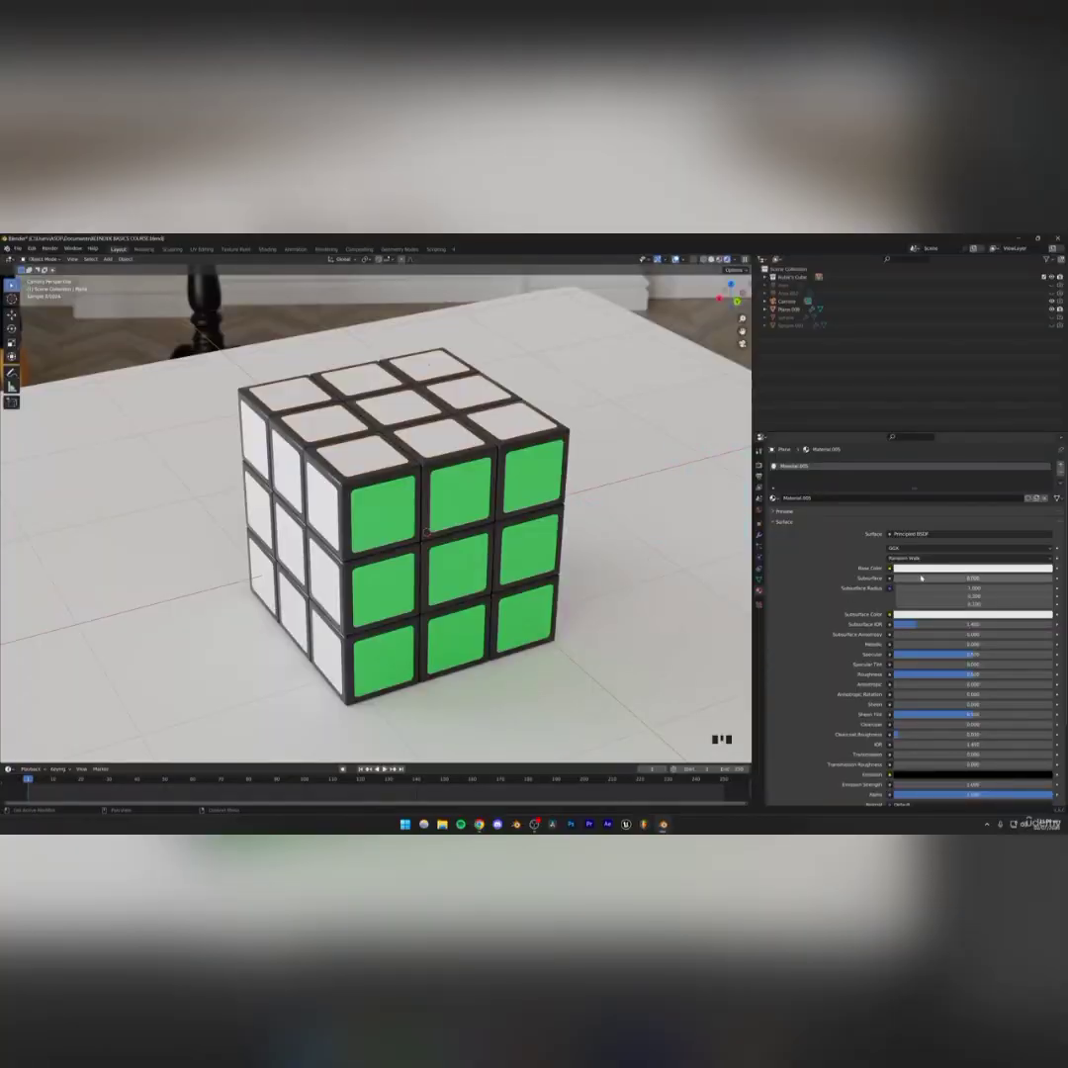
Set the top sticker material's base color to yellow
click(922, 569)
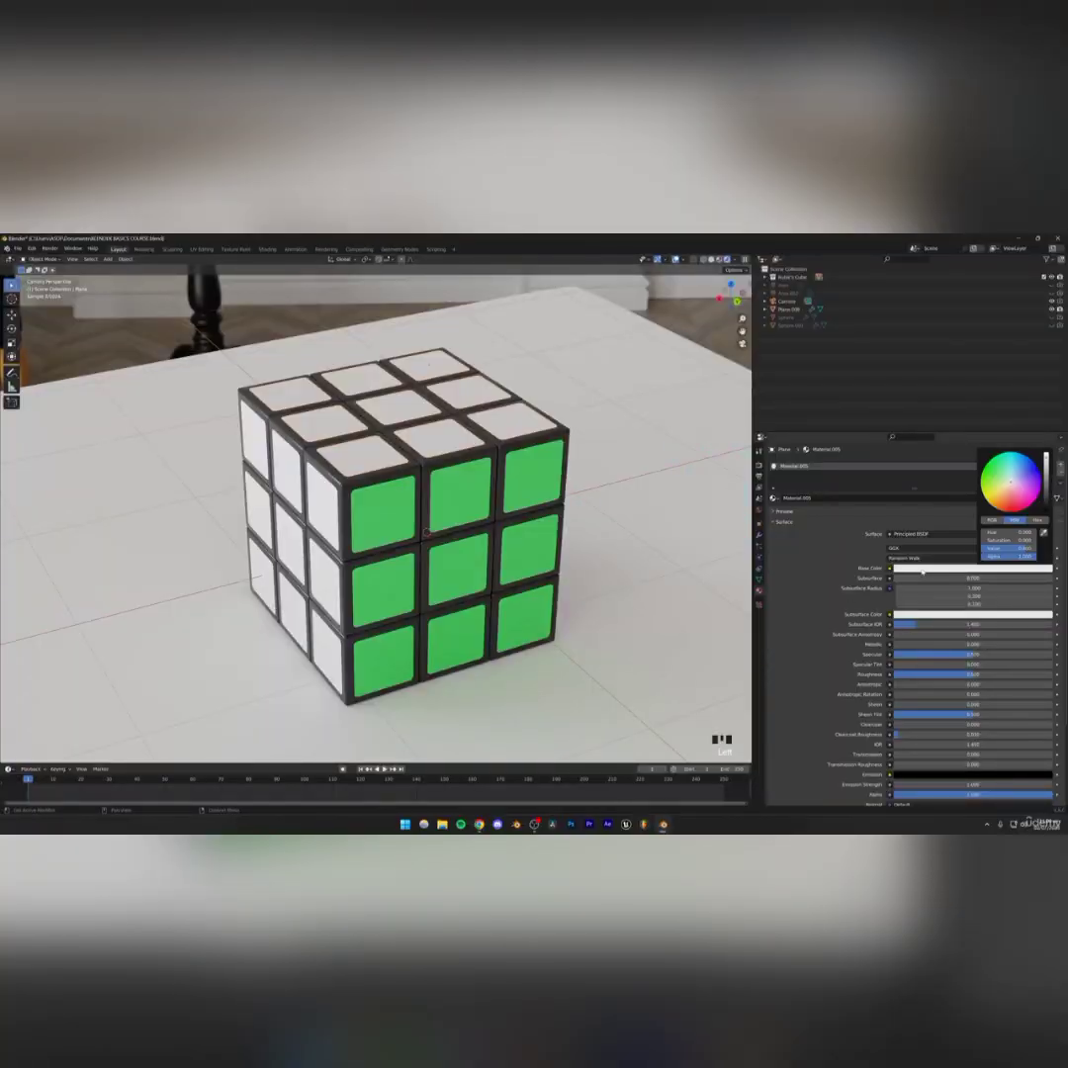
drag(999, 487, 997, 492)
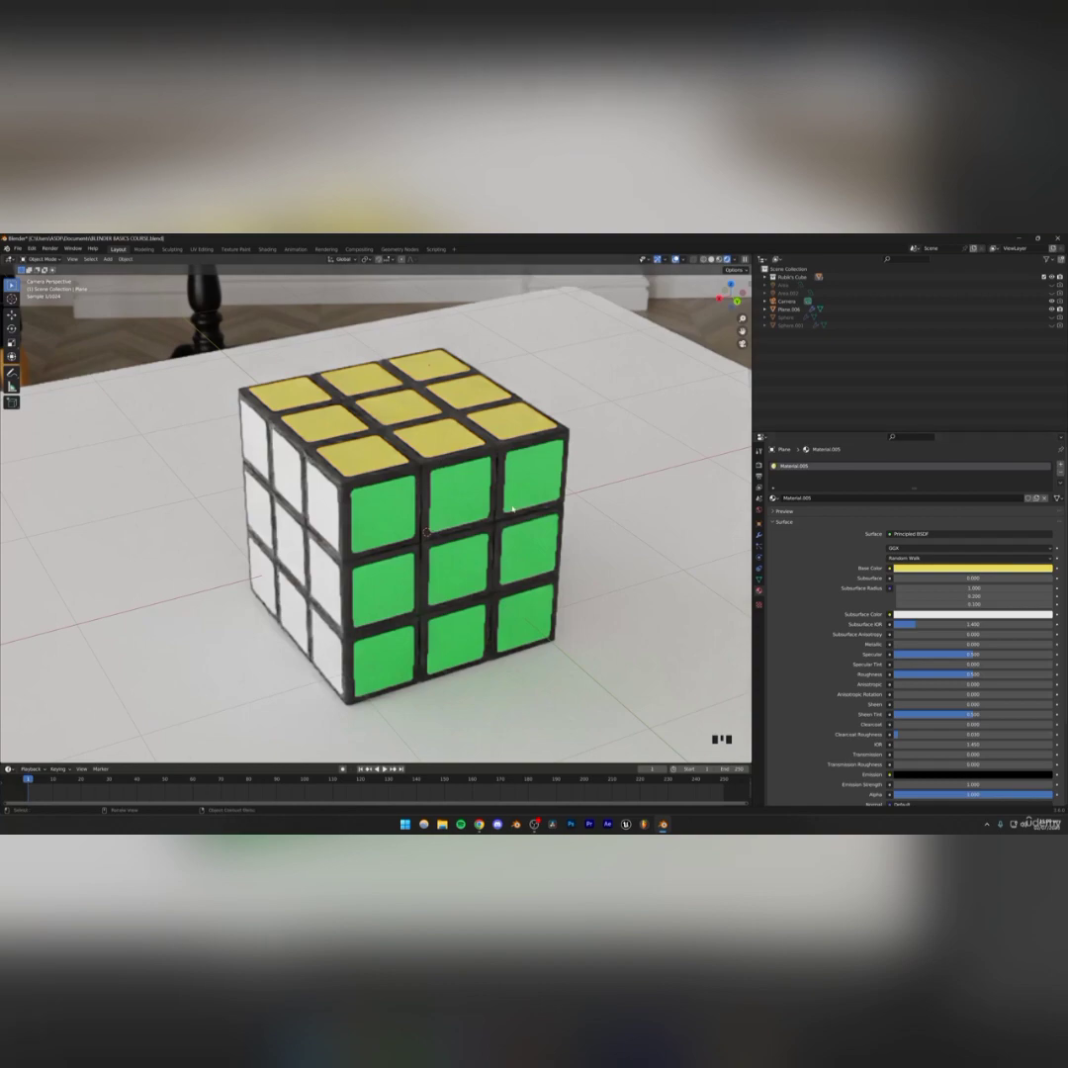
Give the left face stickers a new material with an orange base color
click(479, 824)
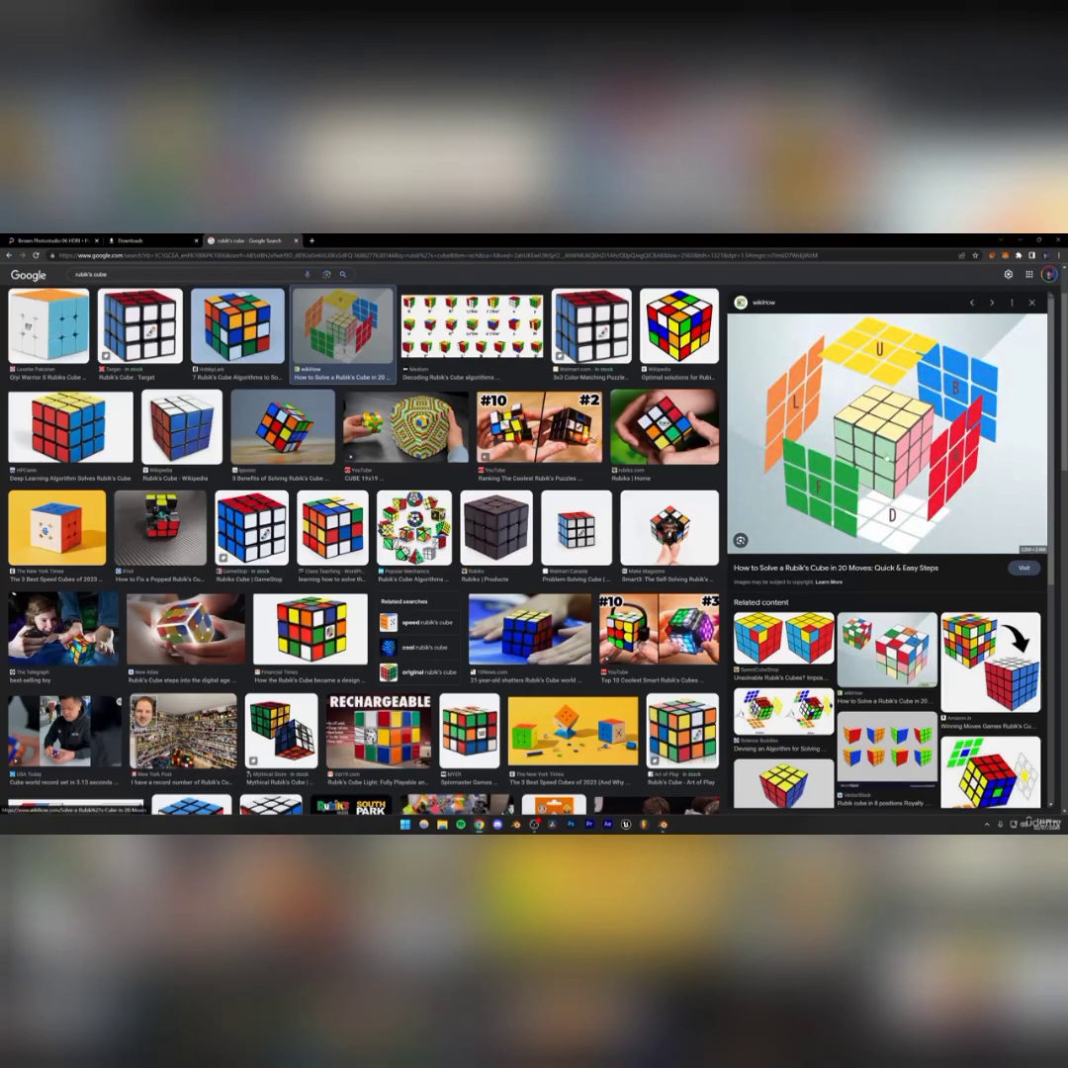
click(664, 824)
click(341, 531)
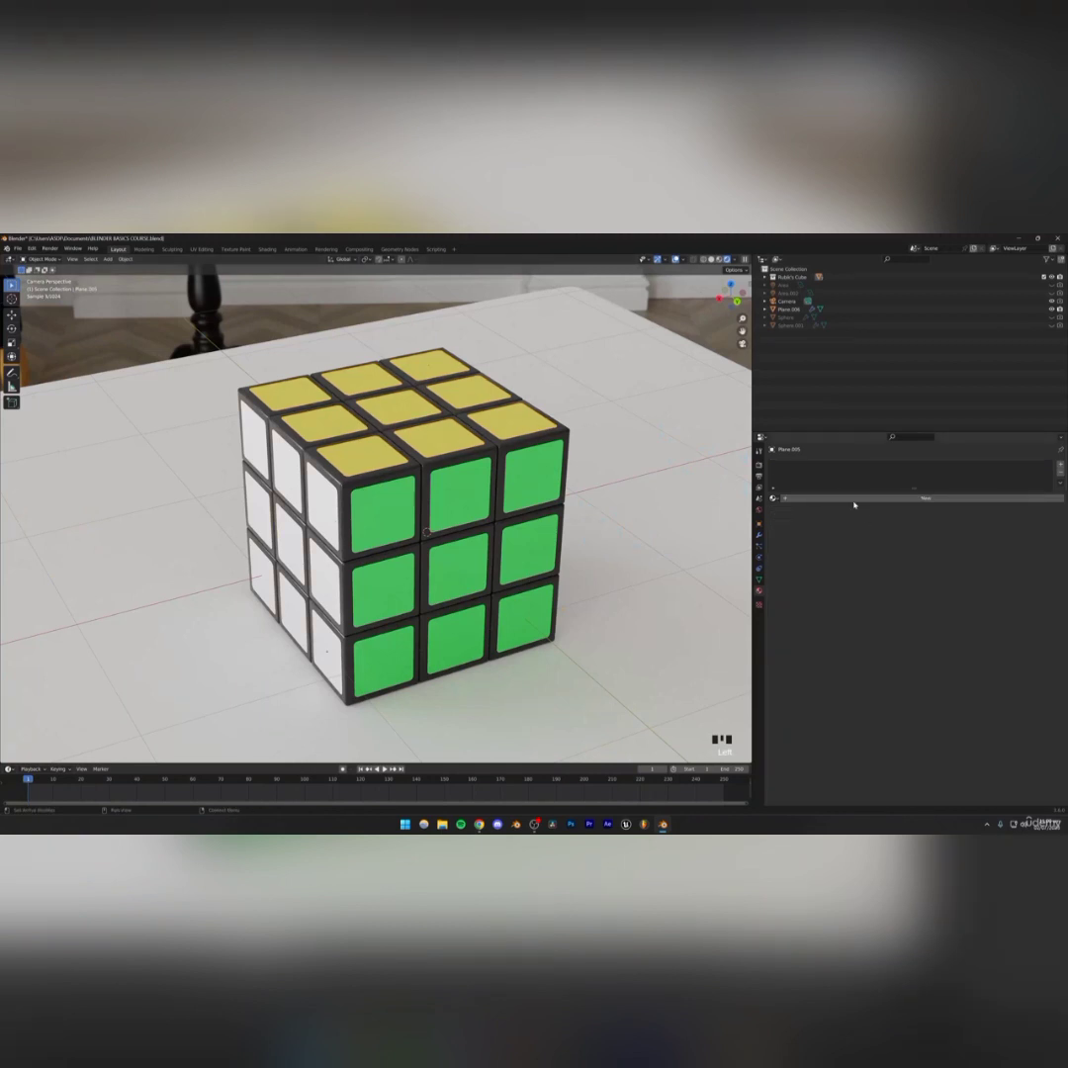
click(853, 499)
click(905, 568)
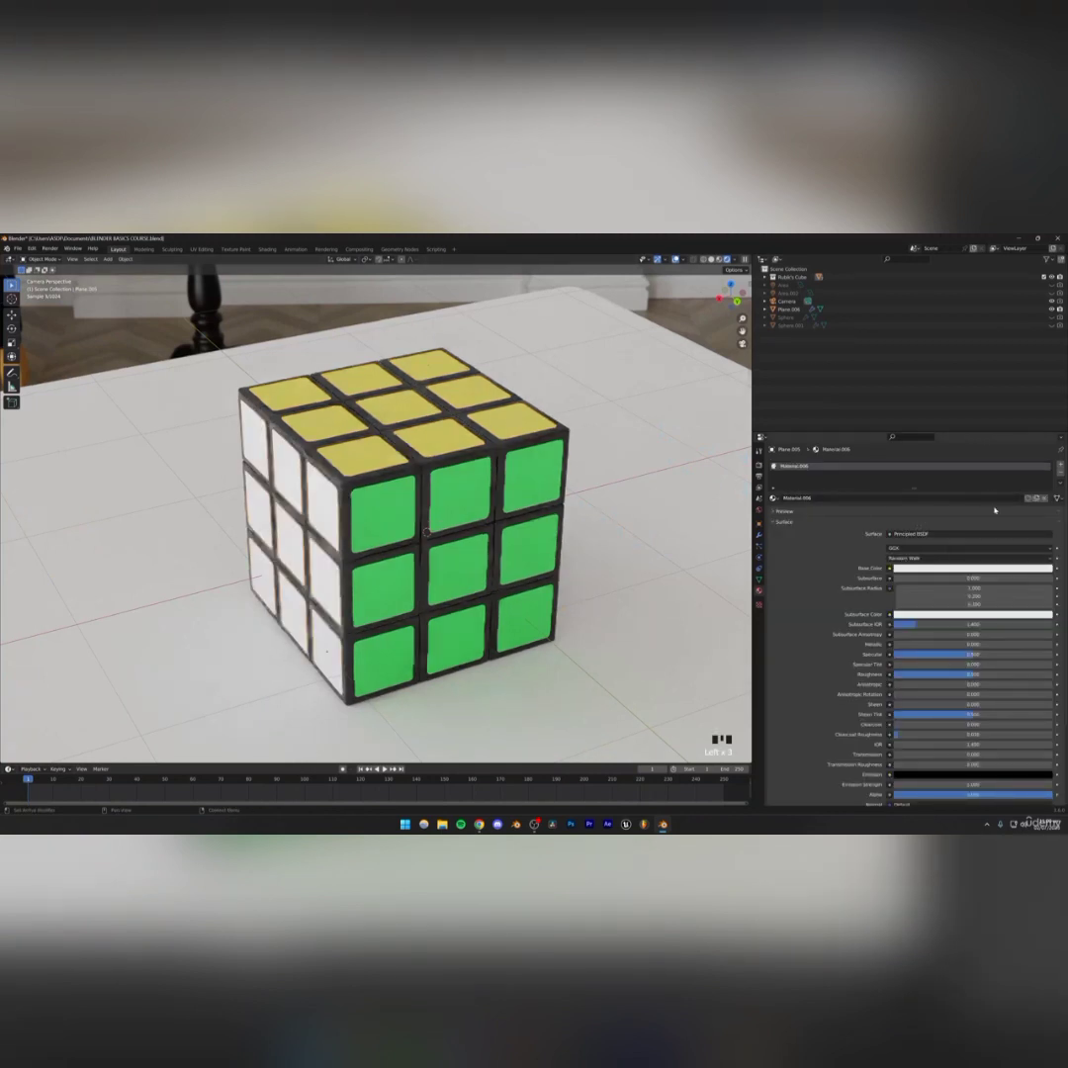
click(960, 569)
drag(999, 501, 1005, 508)
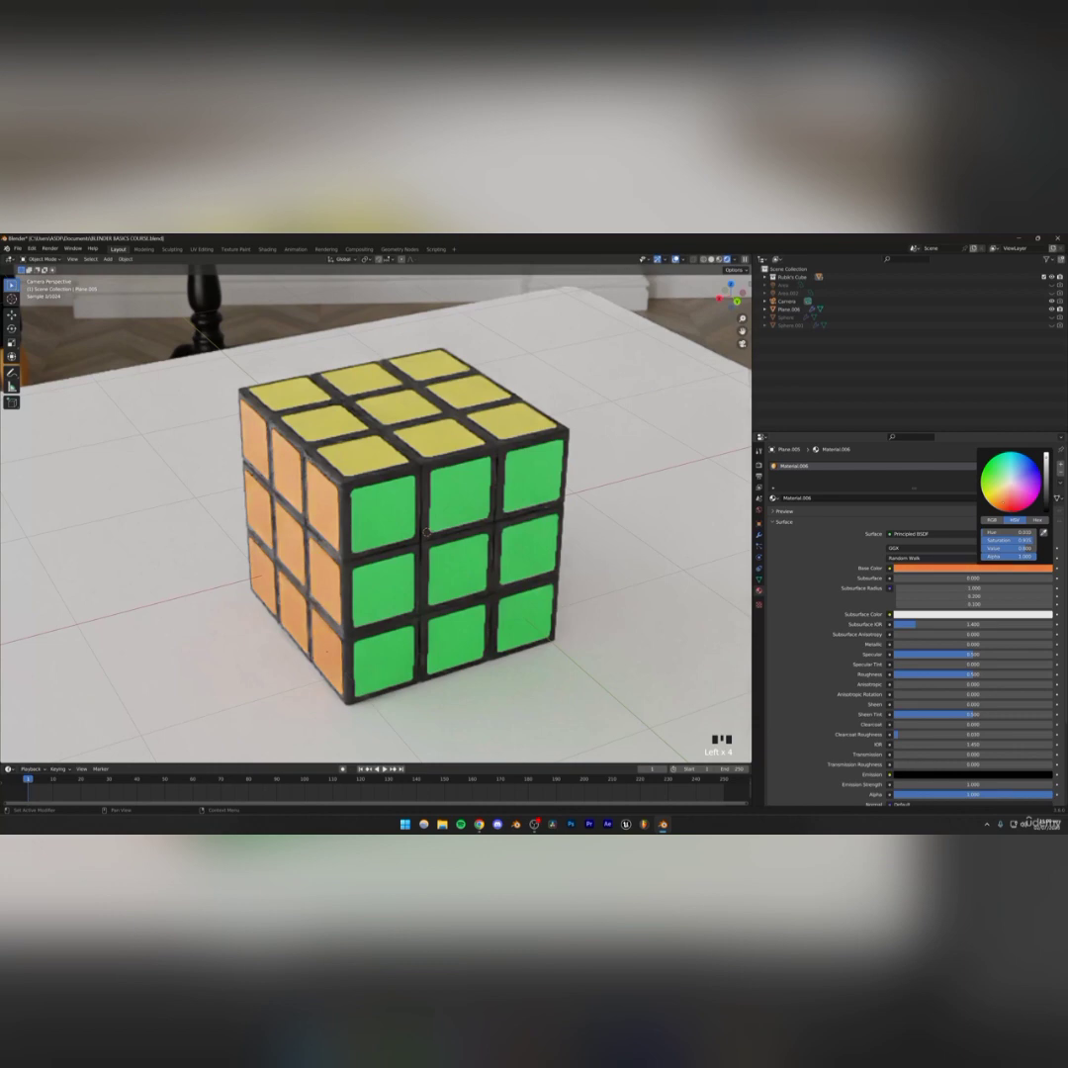
Give another side's stickers a new material with a blue base color
click(479, 824)
click(478, 823)
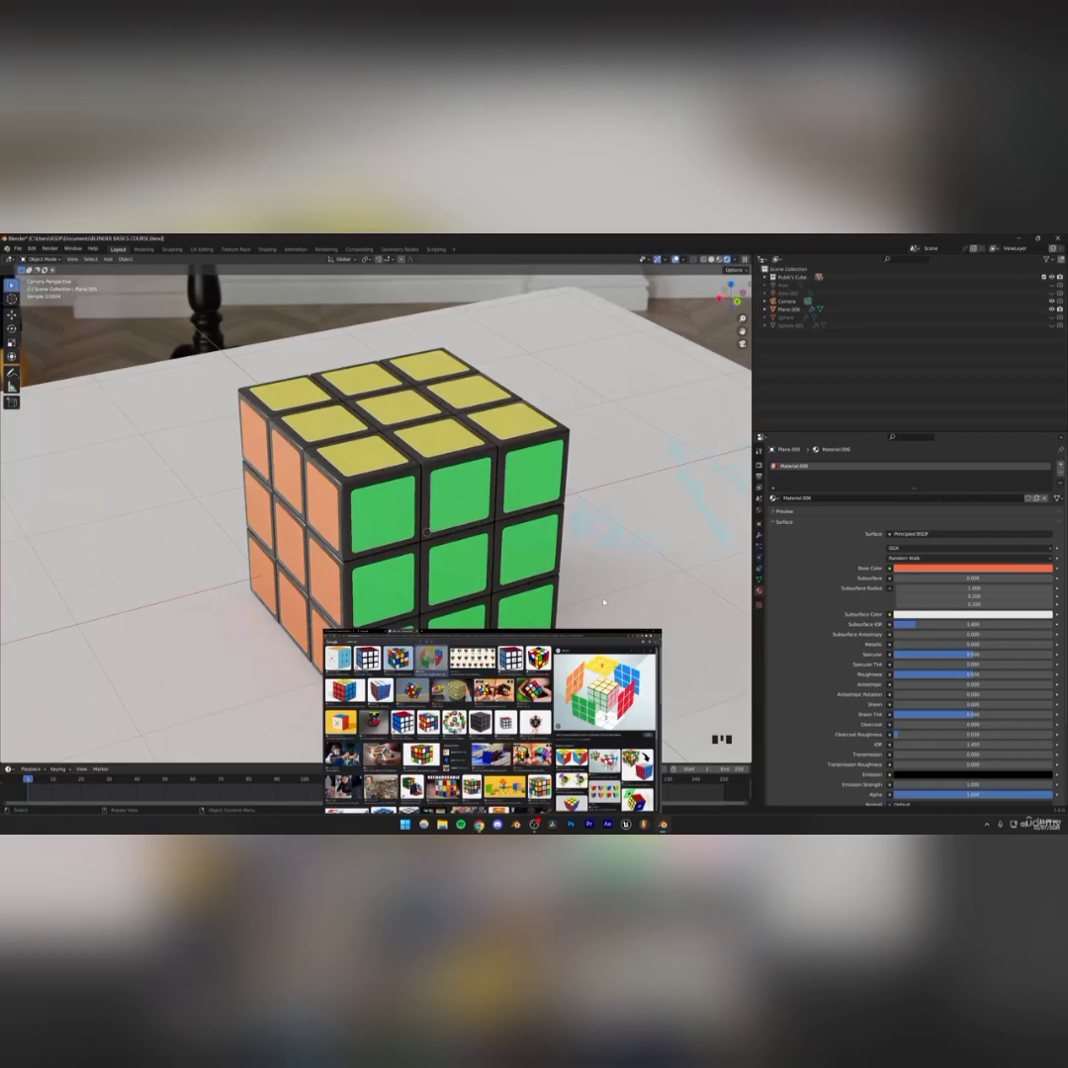
middle_drag(548, 539, 338, 520)
scroll(373, 544, up, 3)
click(356, 509)
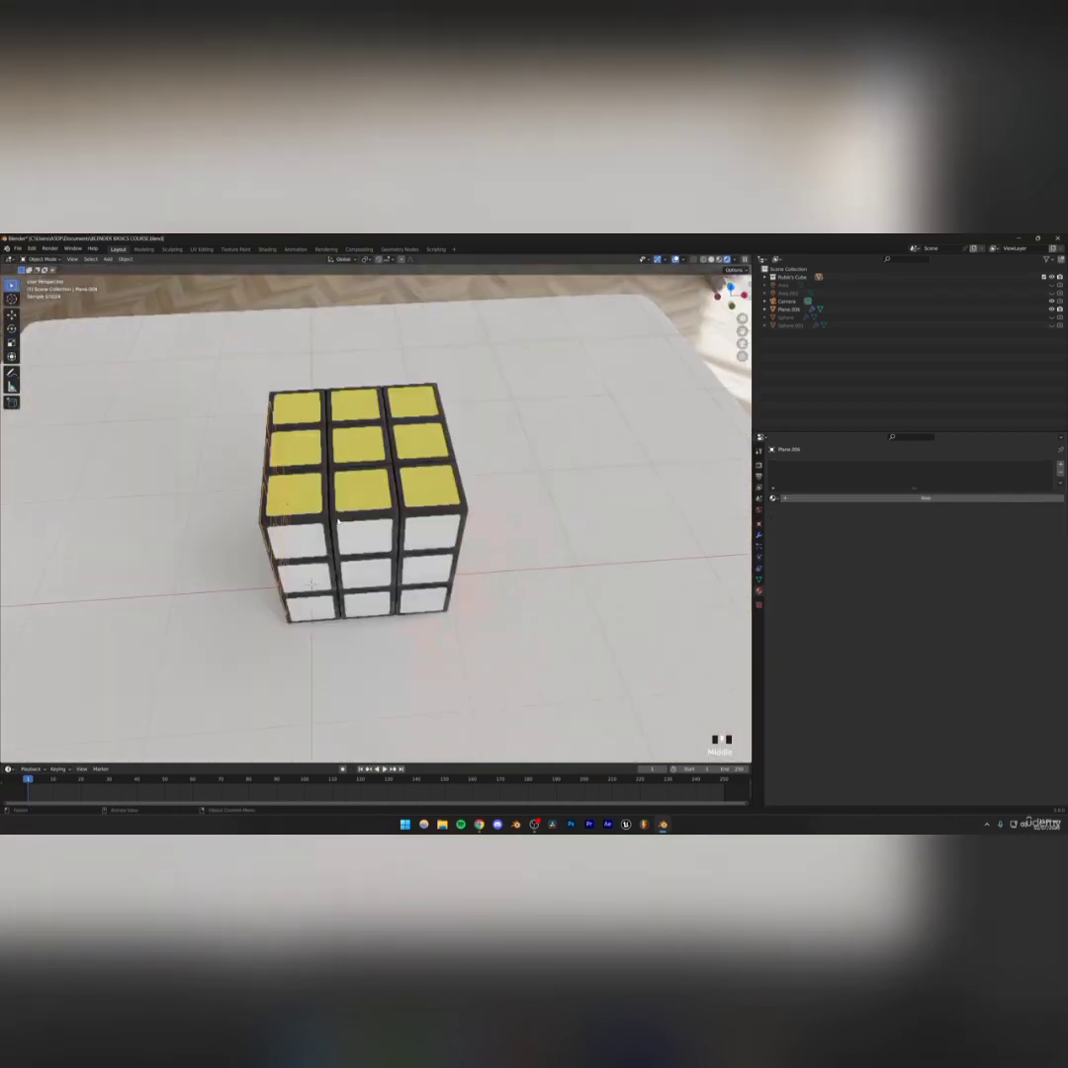
click(831, 498)
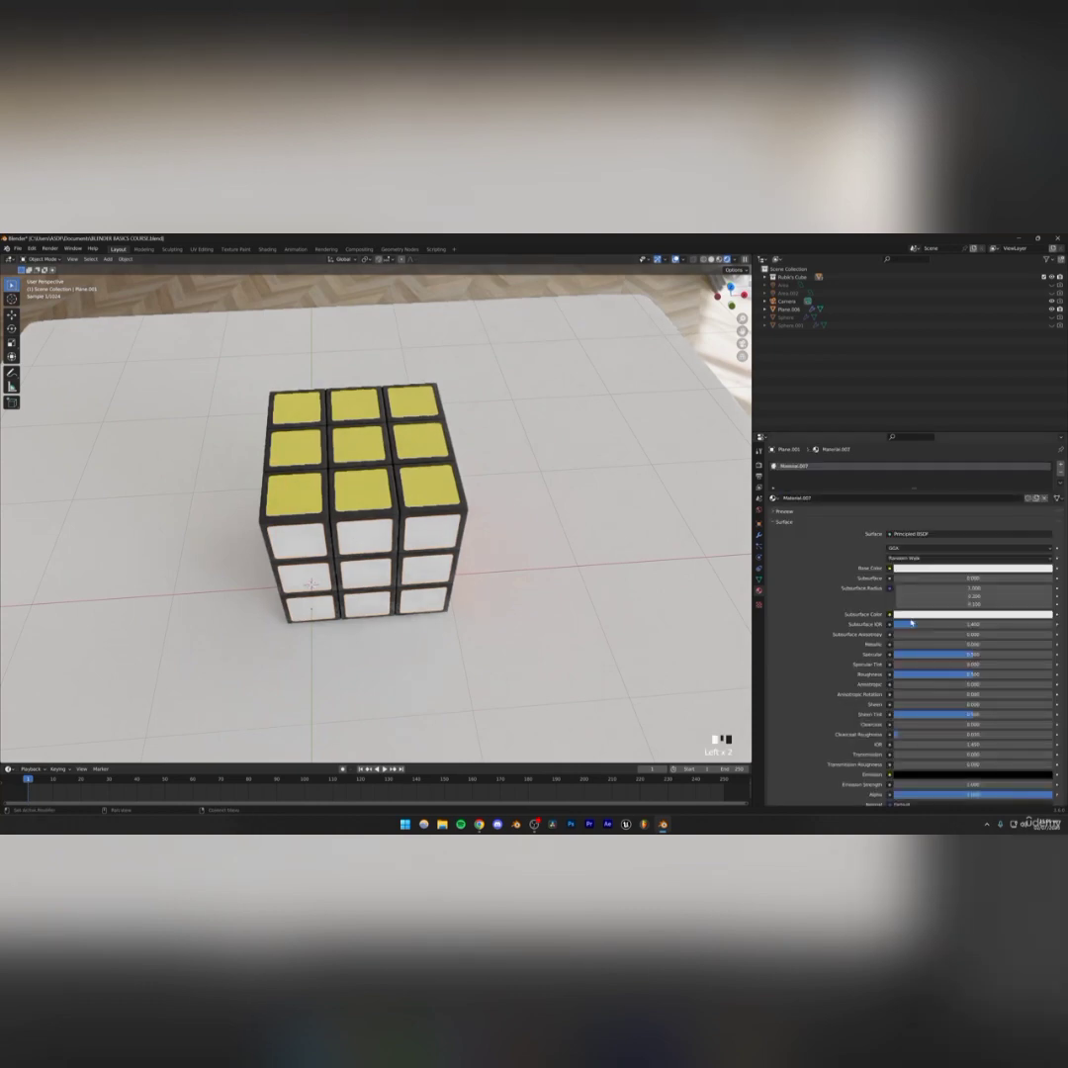
click(905, 570)
click(999, 475)
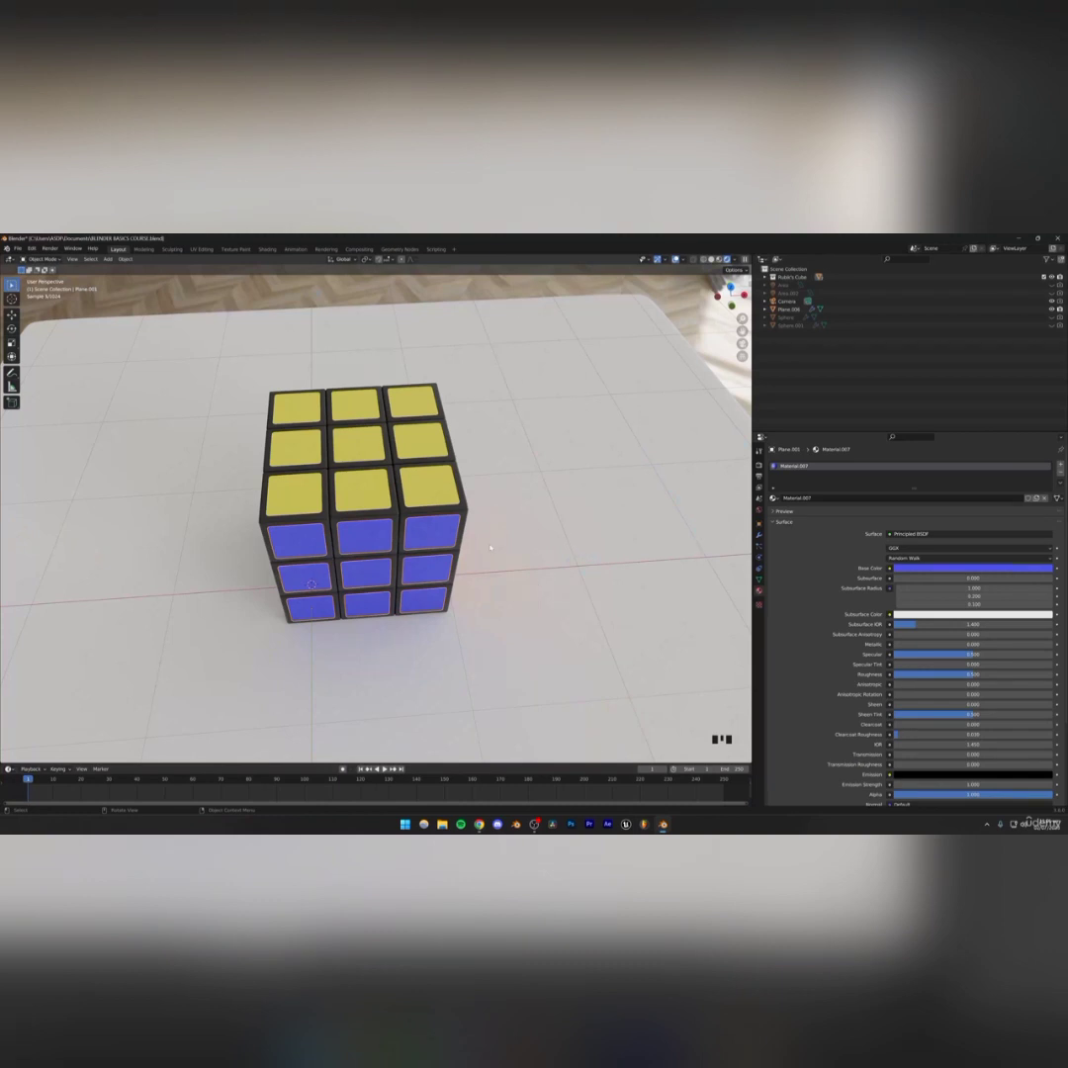
Give the remaining side's stickers a new material with a red base color and save the file
middle_drag(393, 544, 514, 503)
click(370, 507)
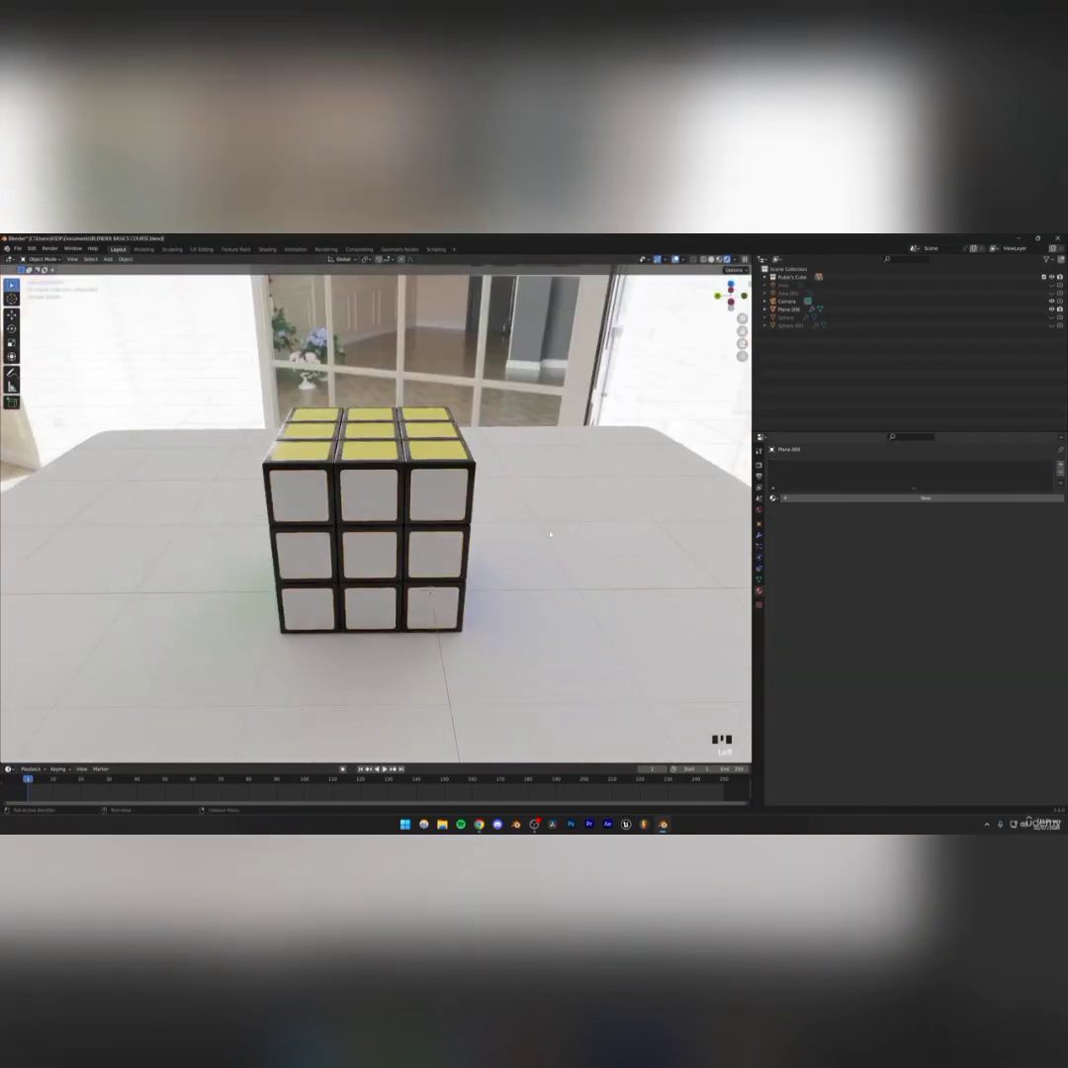
click(926, 497)
click(973, 568)
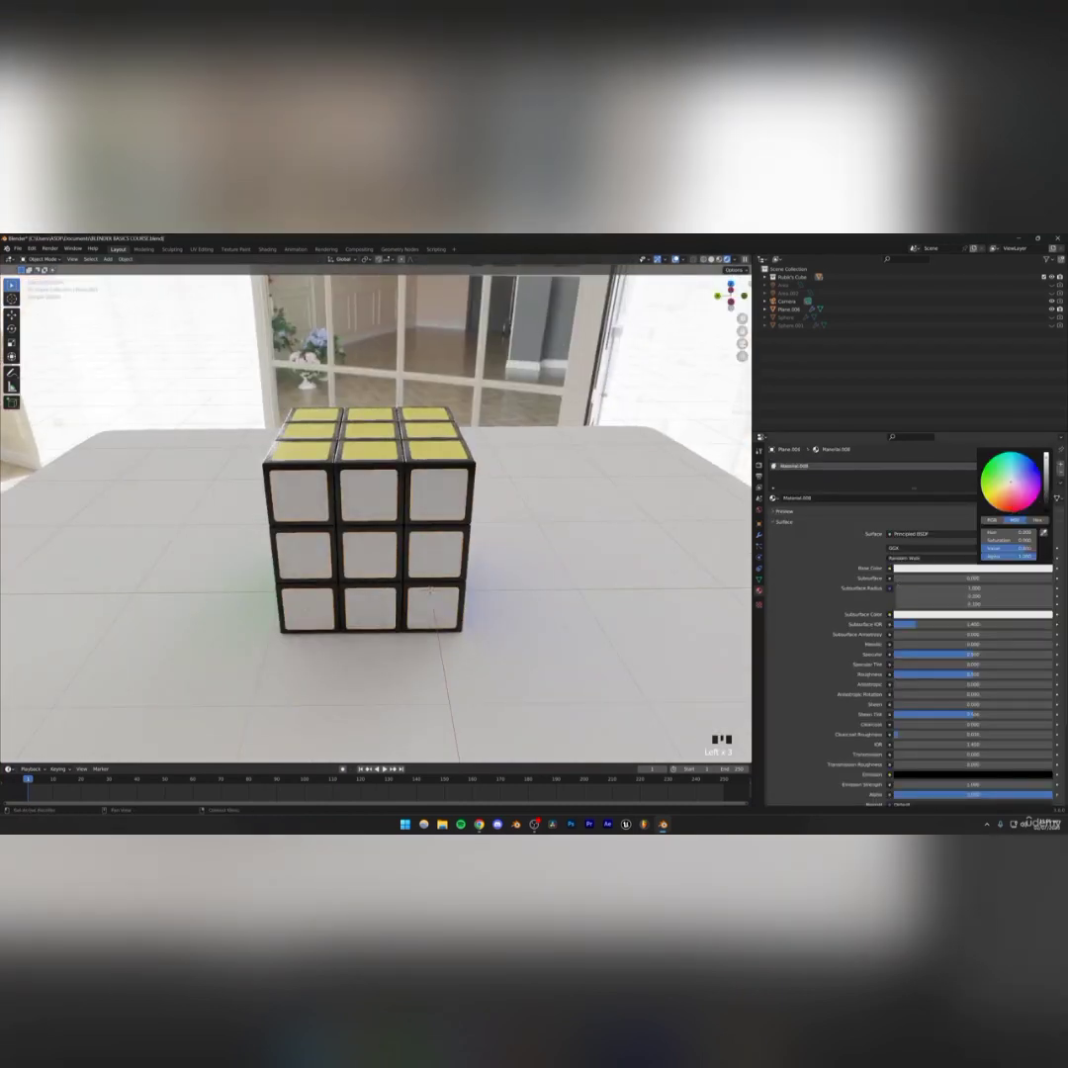
drag(1011, 492, 1014, 504)
middle_drag(409, 510, 508, 514)
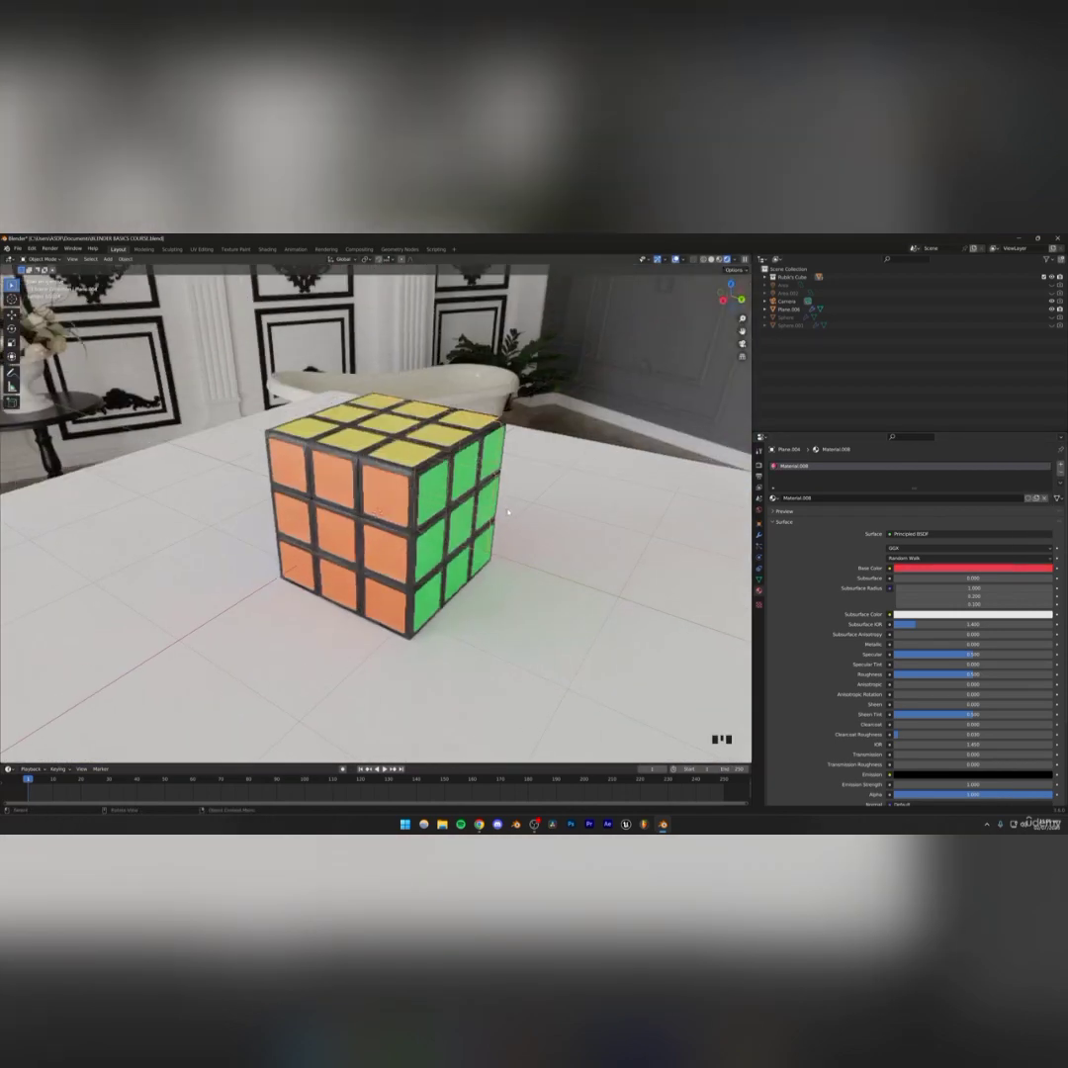
key(ctrl+s)
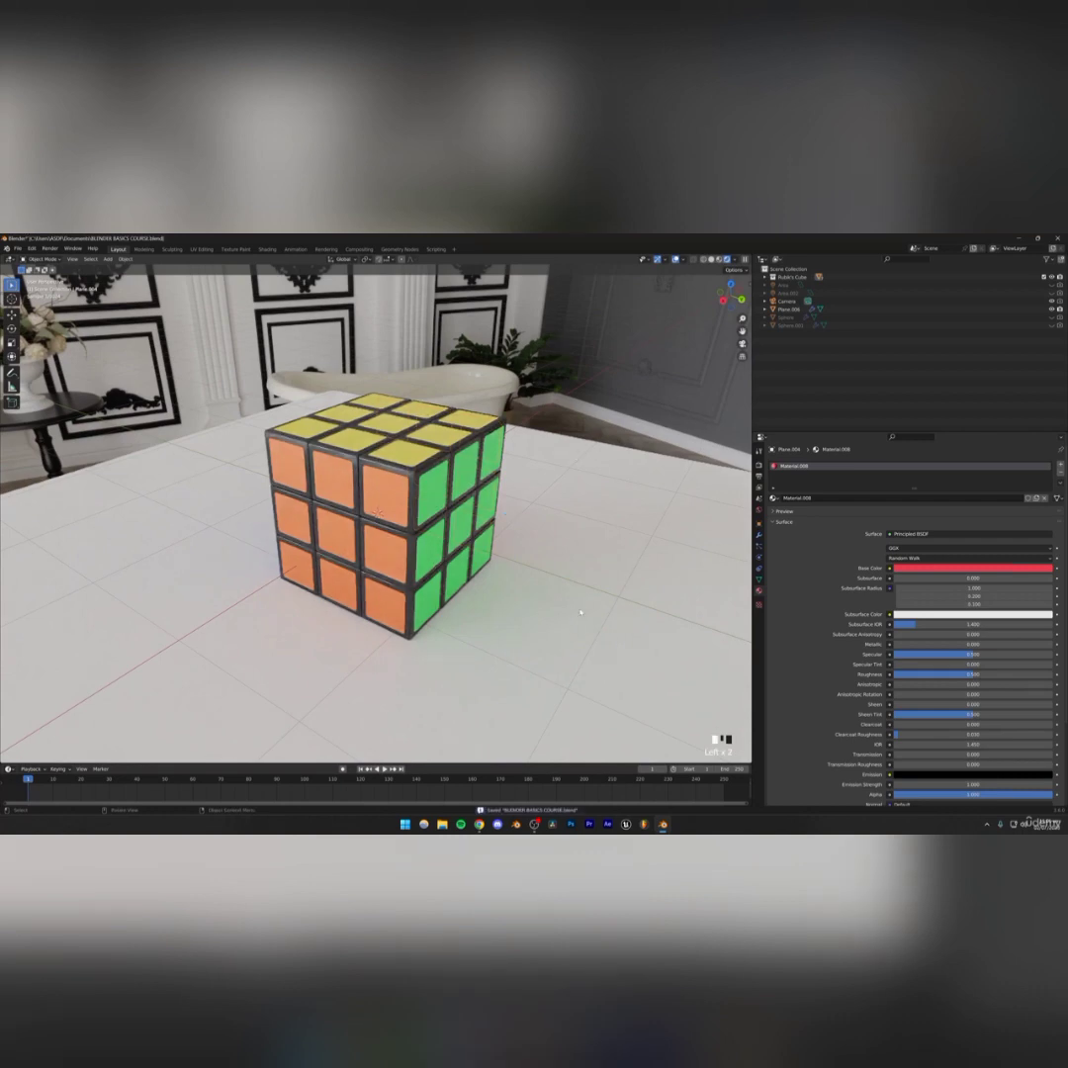
Switch the viewport to solid shading and save the file
click(580, 613)
scroll(514, 591, down, 6)
middle_drag(487, 580, 455, 571)
key(ctrl+s)
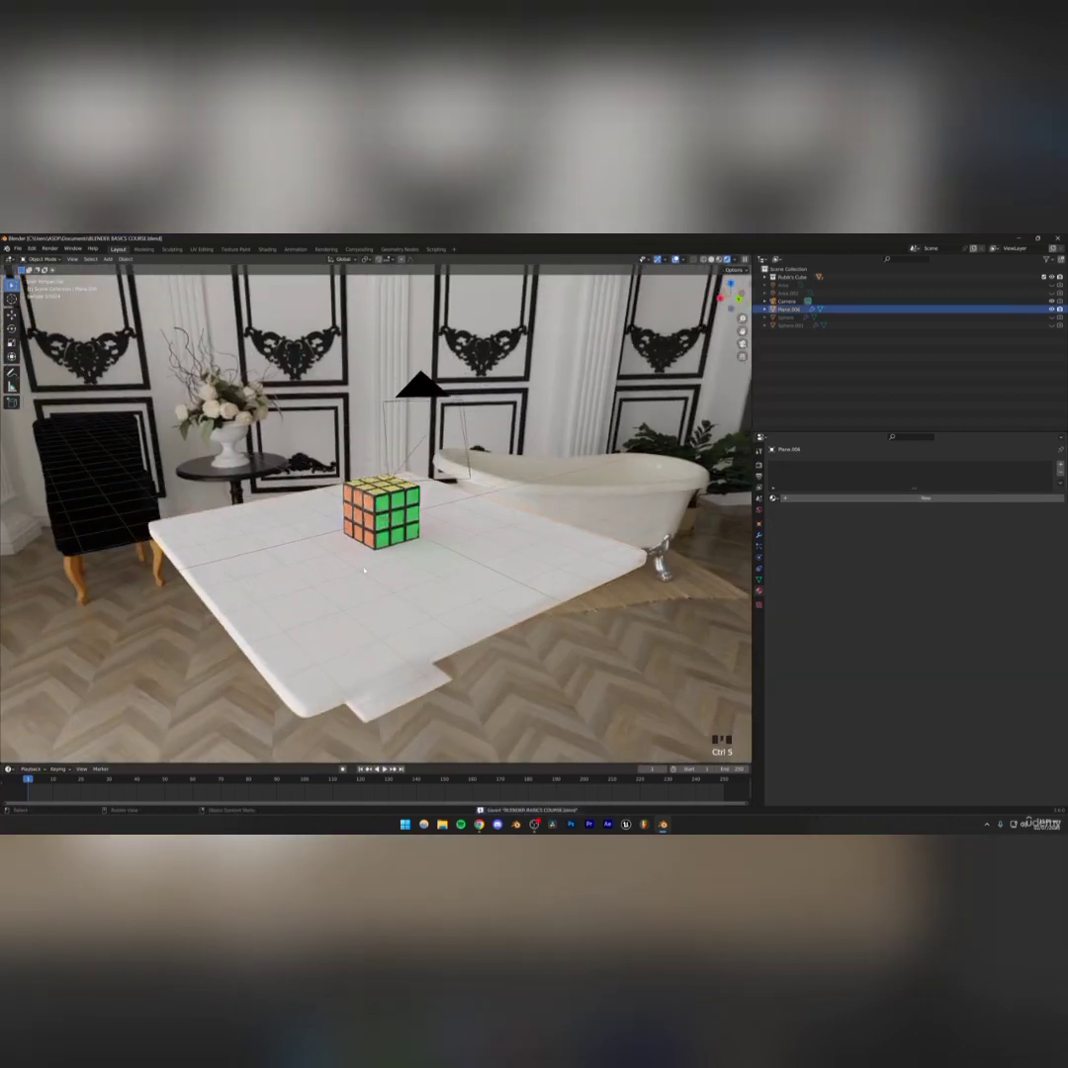
middle_drag(364, 570, 392, 500)
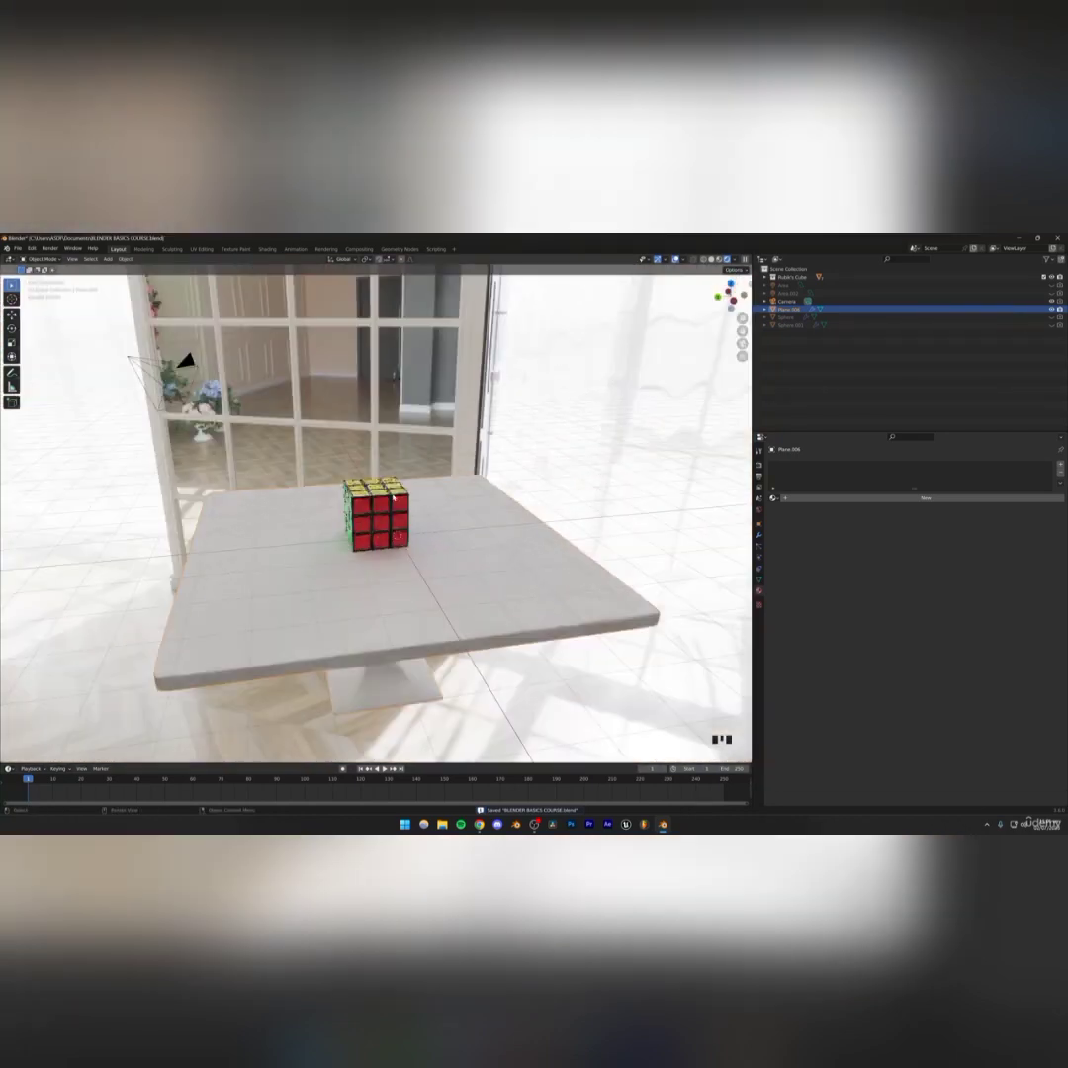
scroll(393, 499, up, 3)
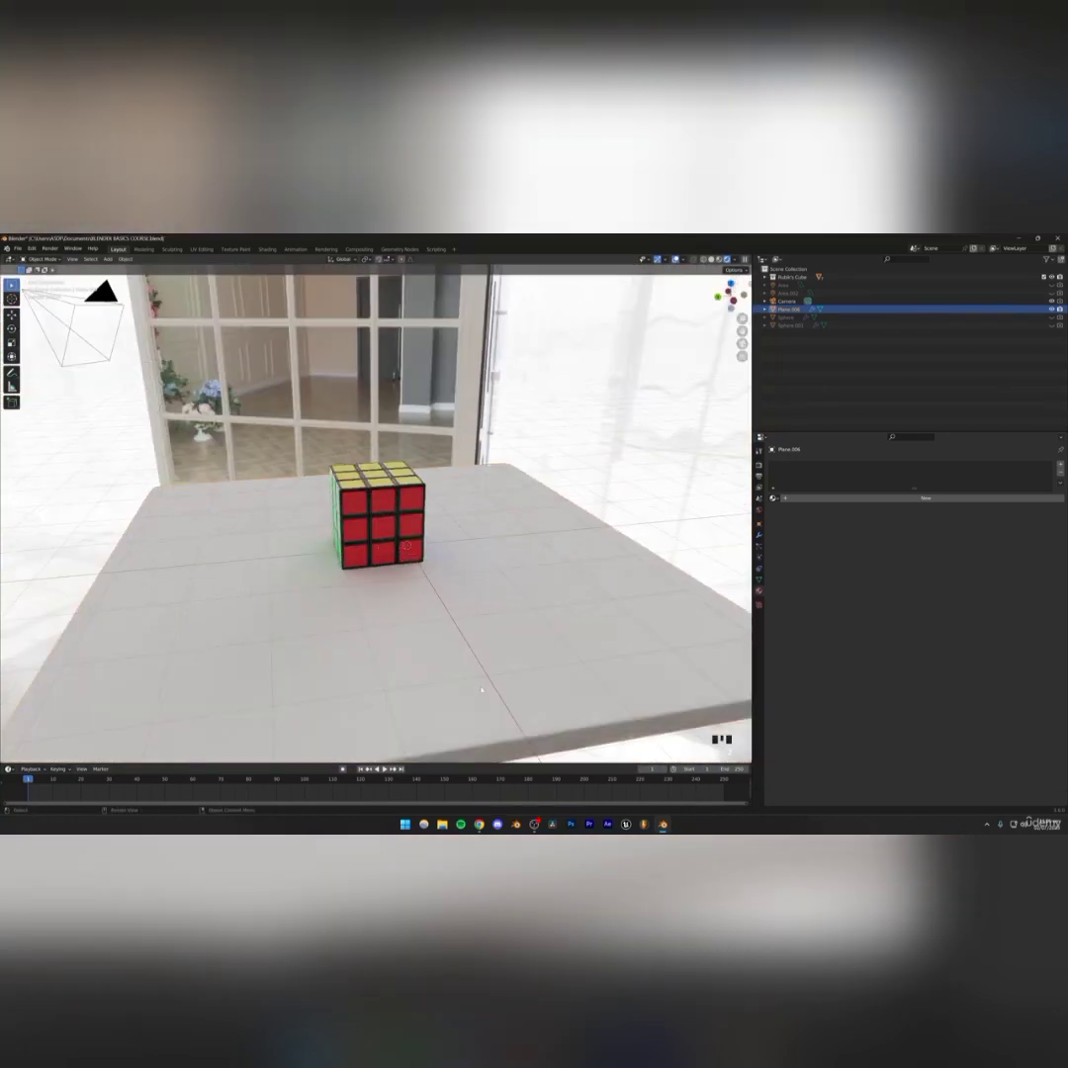
click(712, 259)
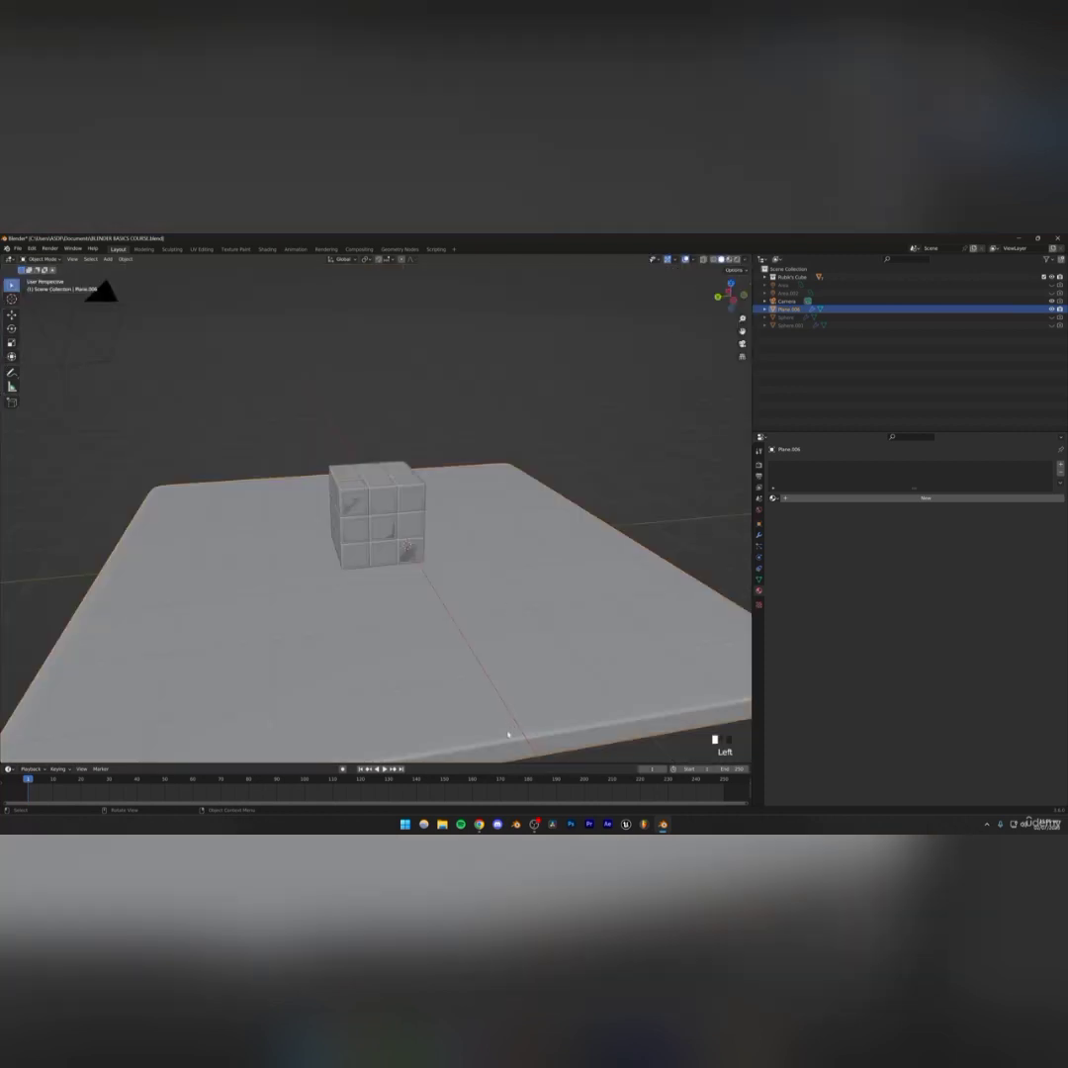
click(645, 434)
key(ctrl+s)
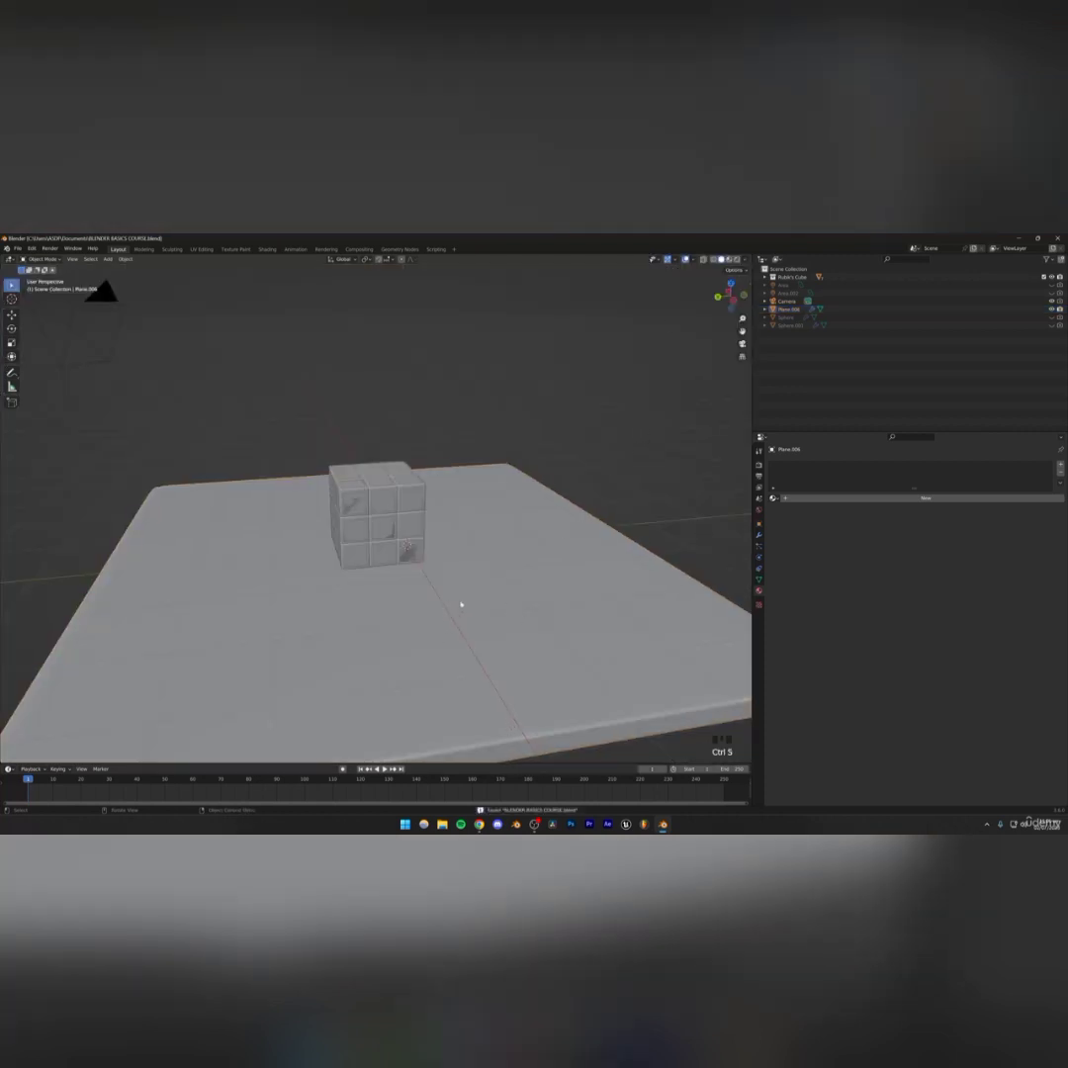
Switch to the browser and search Google Images for wood texture seamless
click(478, 824)
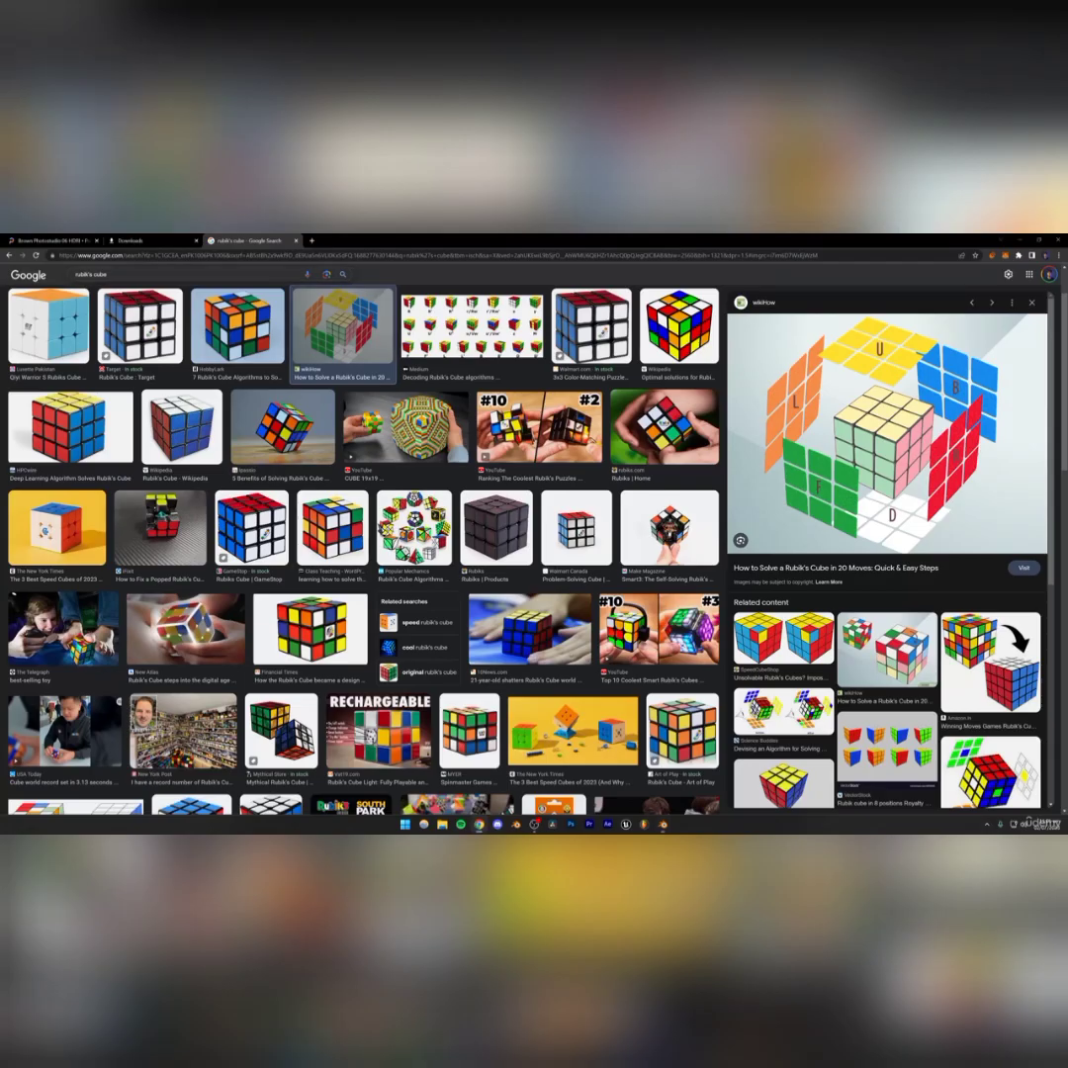
click(256, 257)
text(wood t)
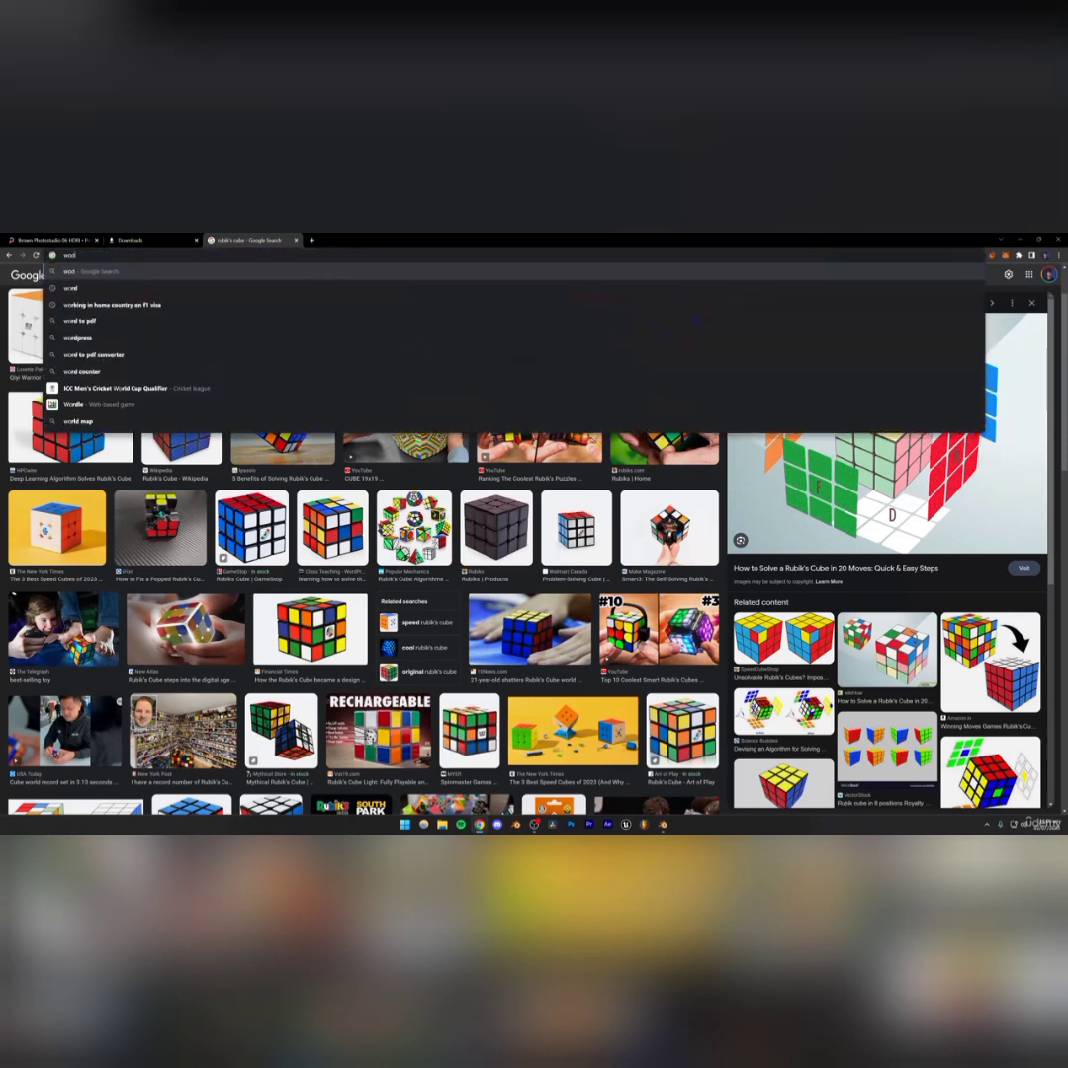
text(exture seamless)
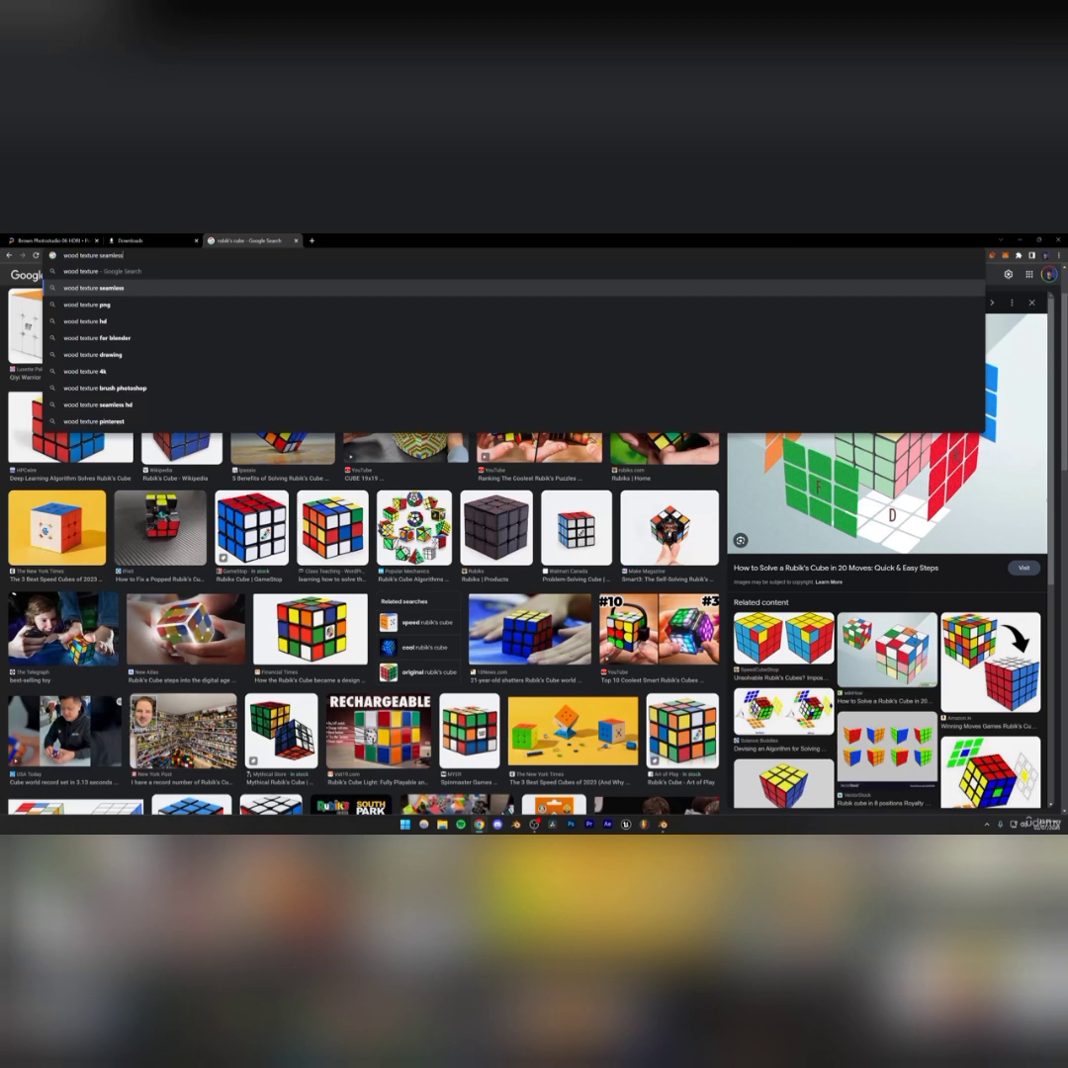
click(94, 288)
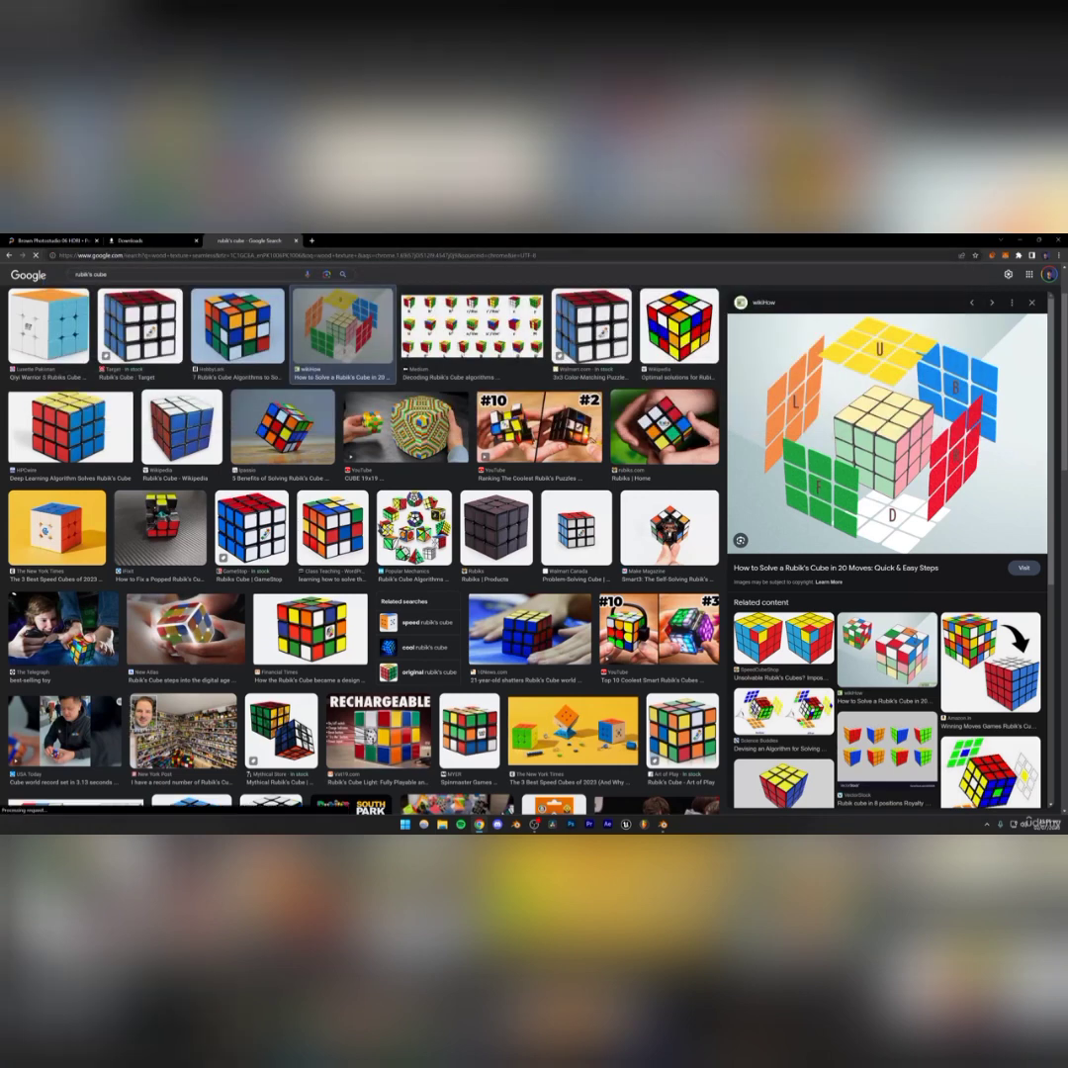
click(104, 308)
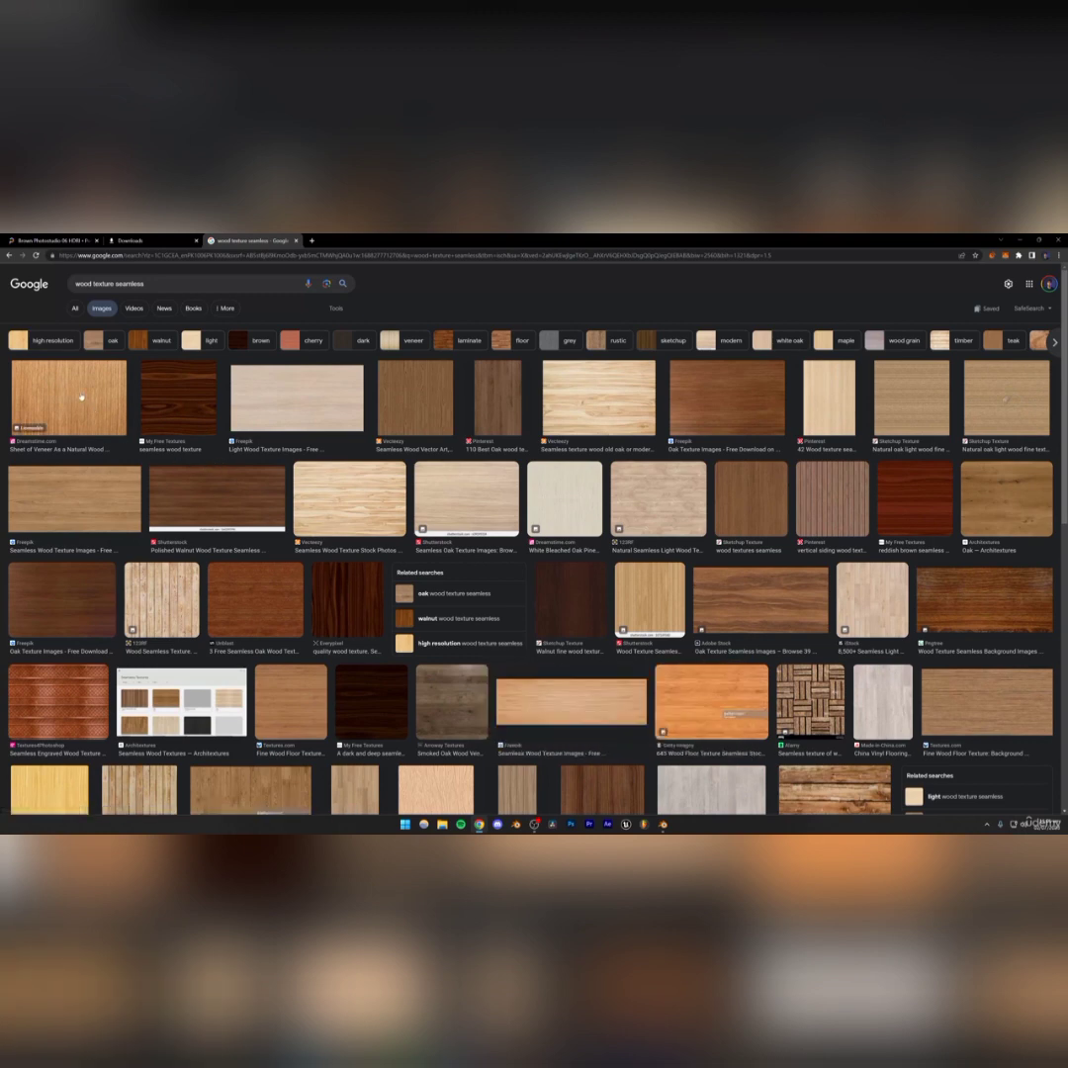
Open the Freepik seamless wood texture result page in a new tab
click(127, 402)
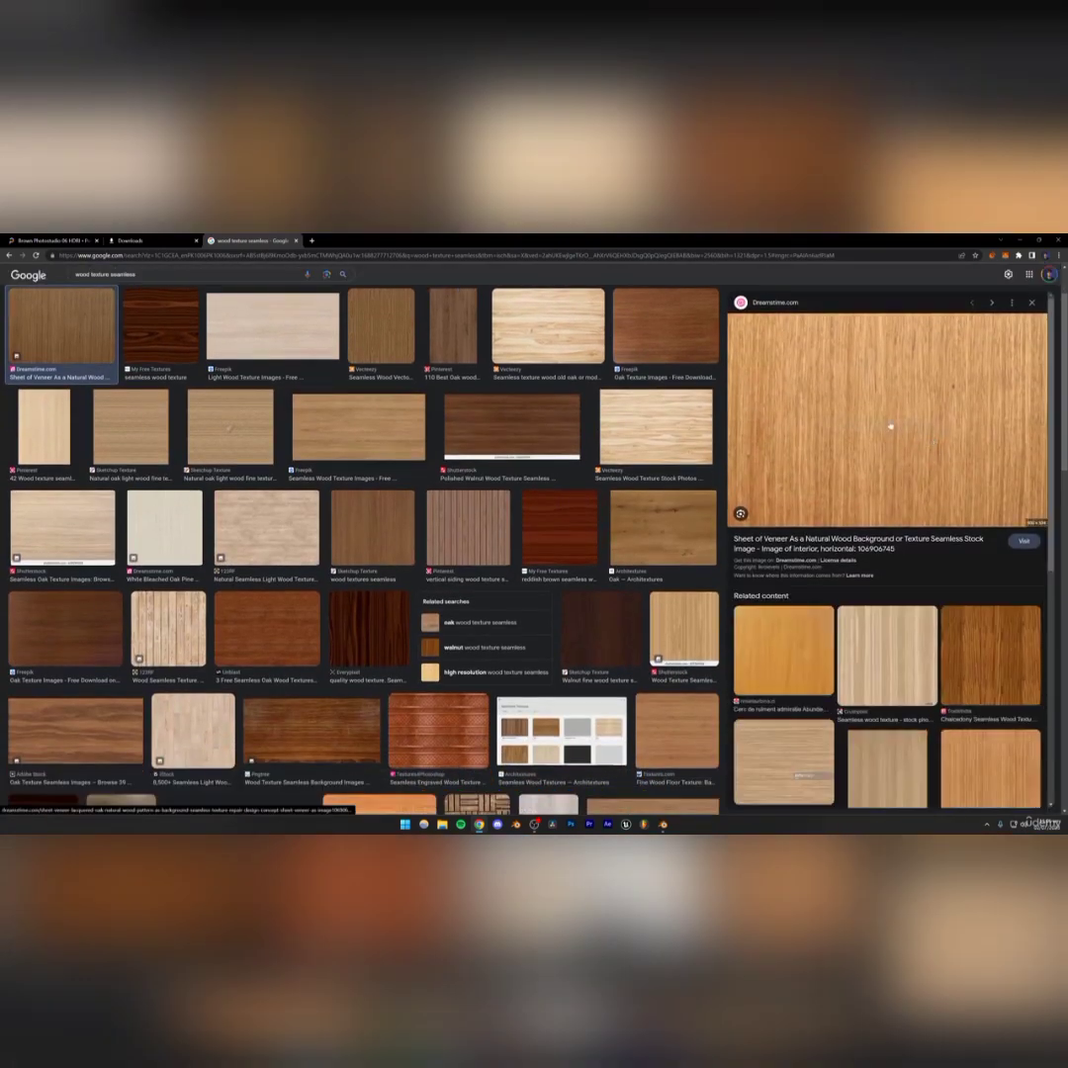
scroll(744, 427, up, 2)
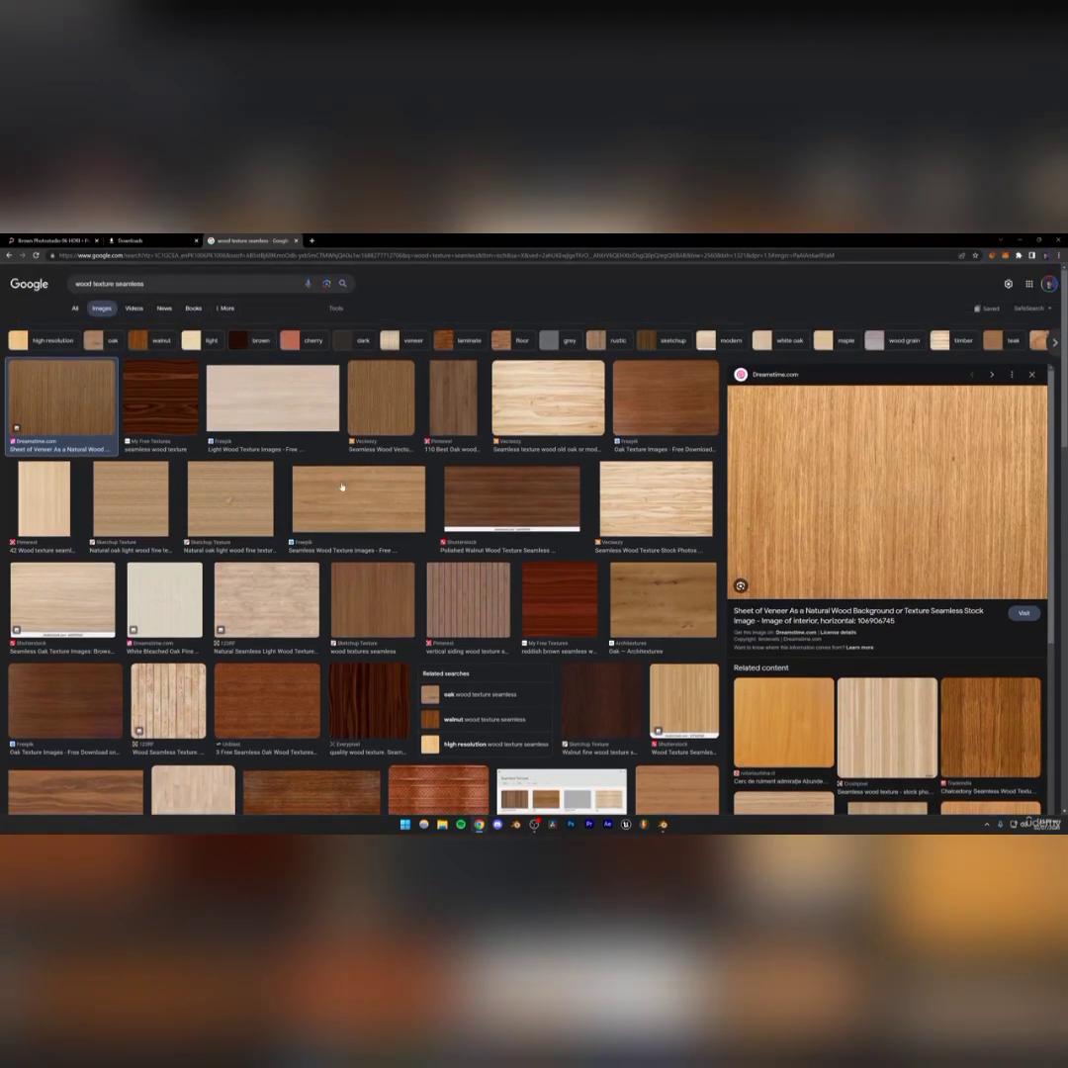
click(342, 487)
right_click(897, 463)
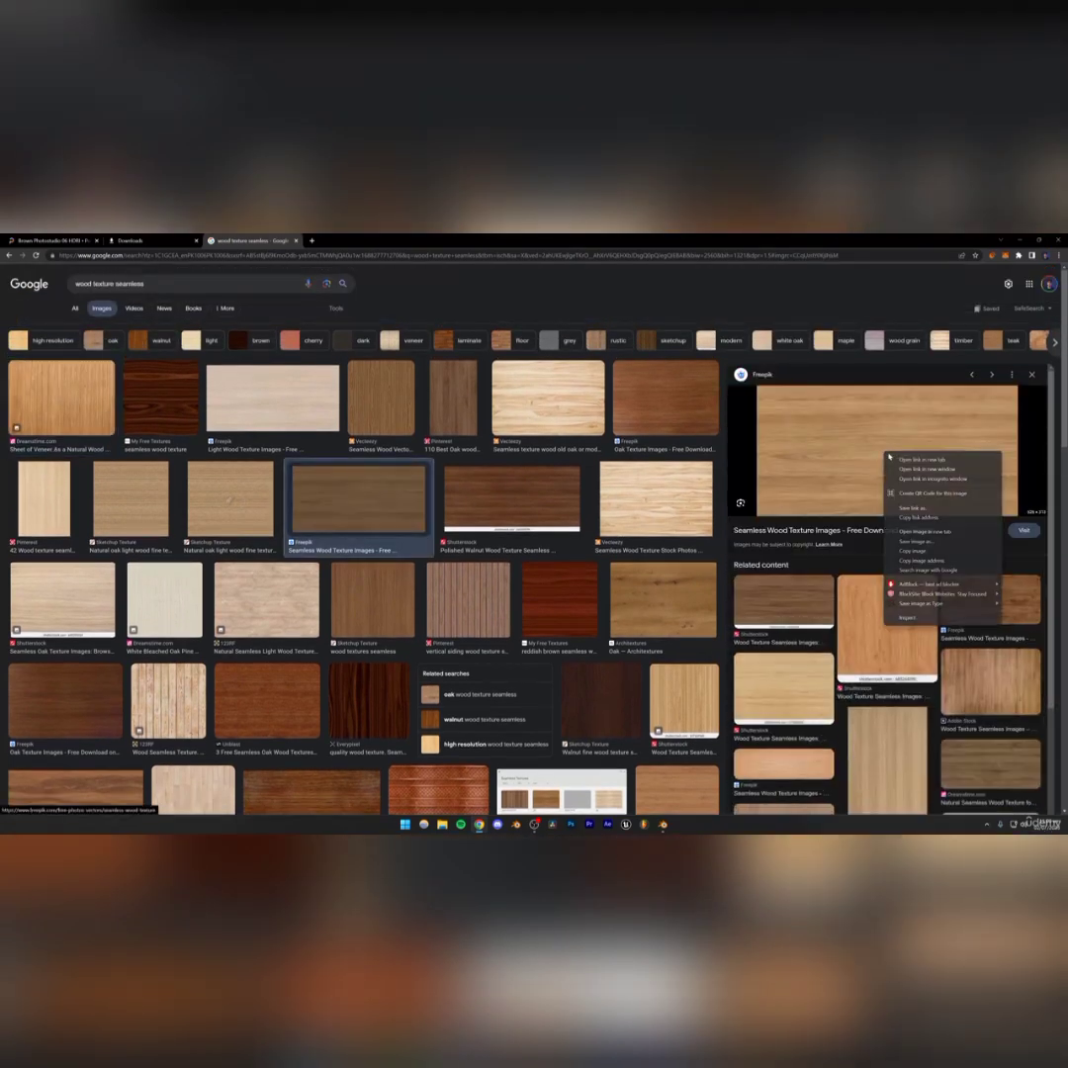
click(925, 473)
click(351, 240)
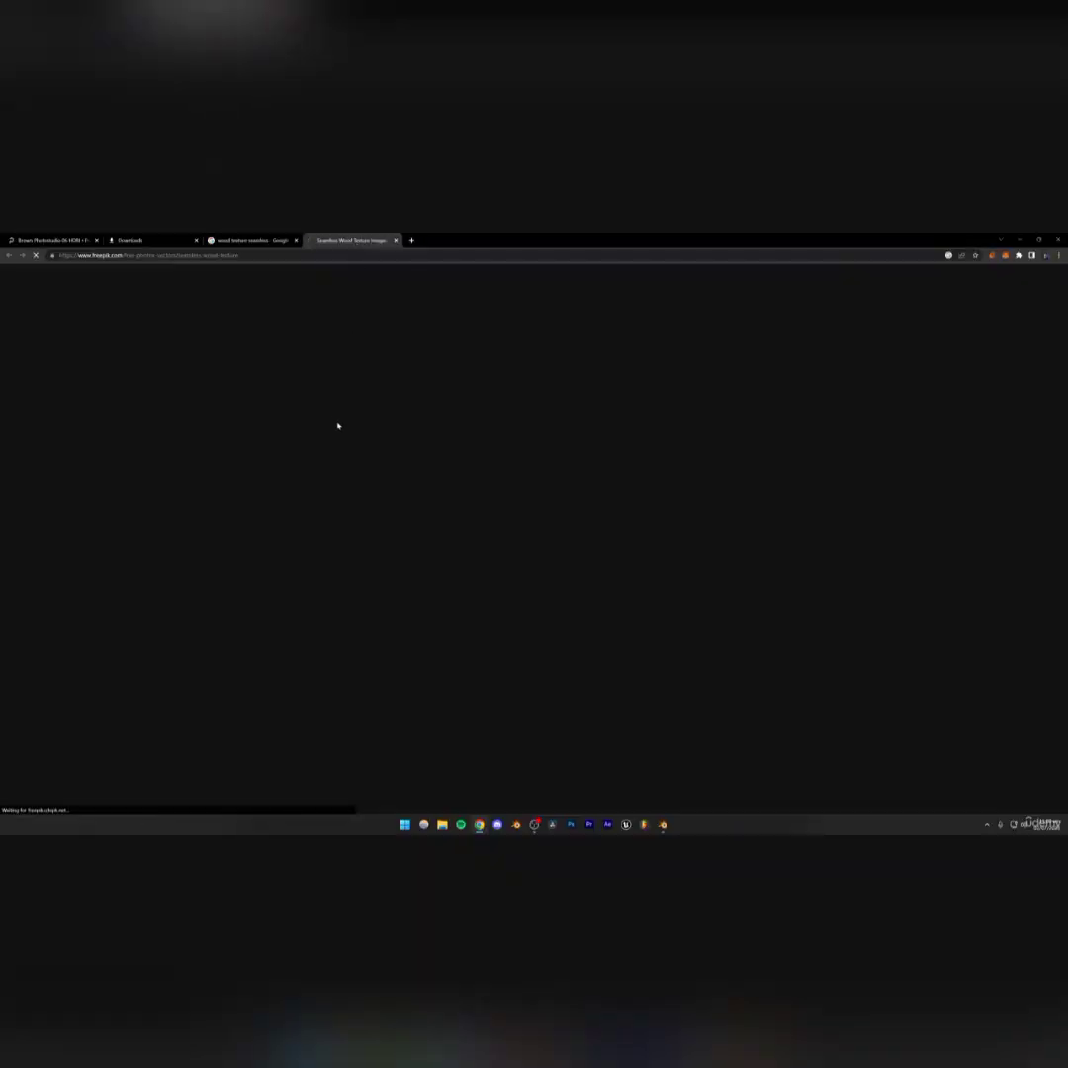
Pick the dark brown wooden flooring texture on Freepik and download it for free
scroll(501, 492, down, 2)
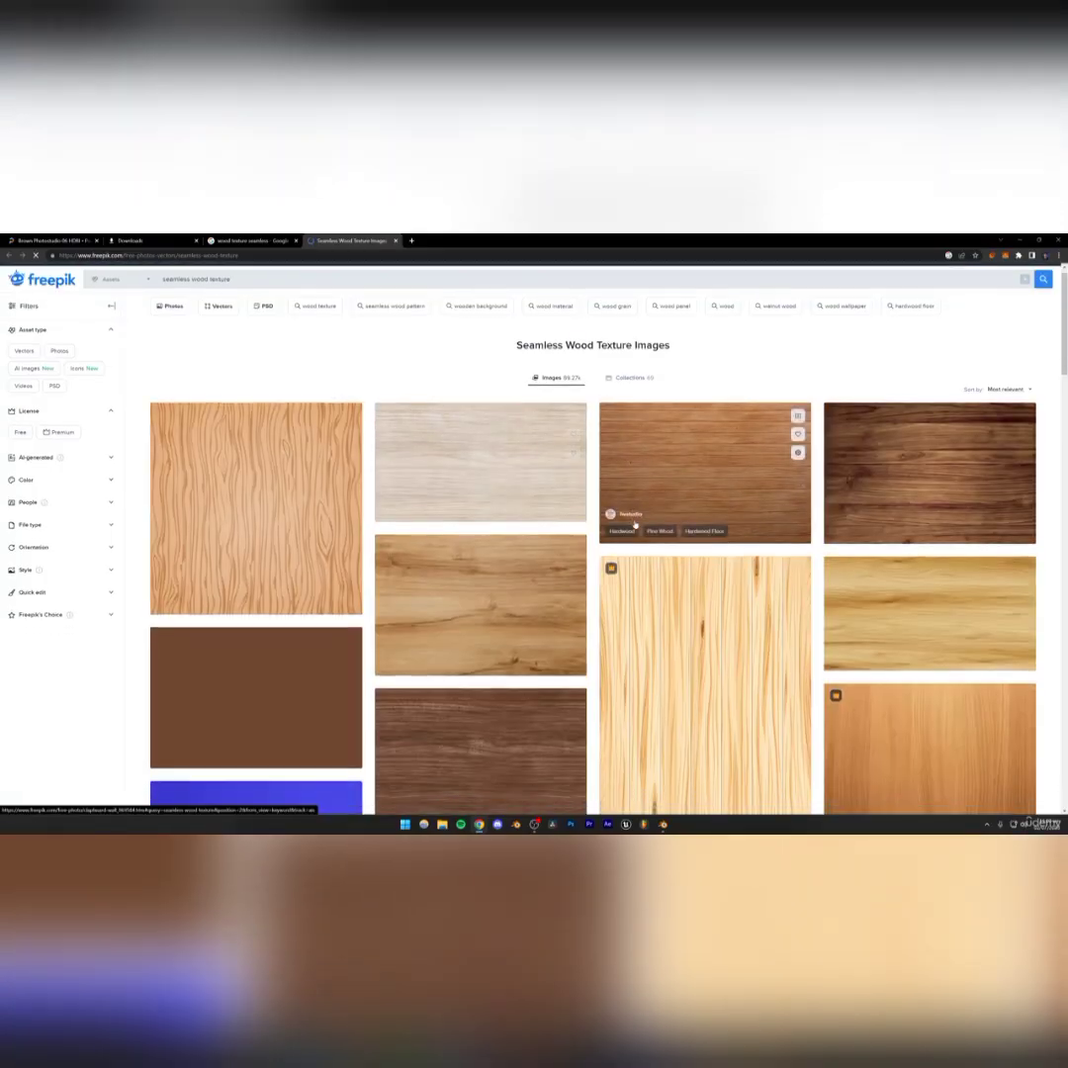
scroll(501, 491, down, 1)
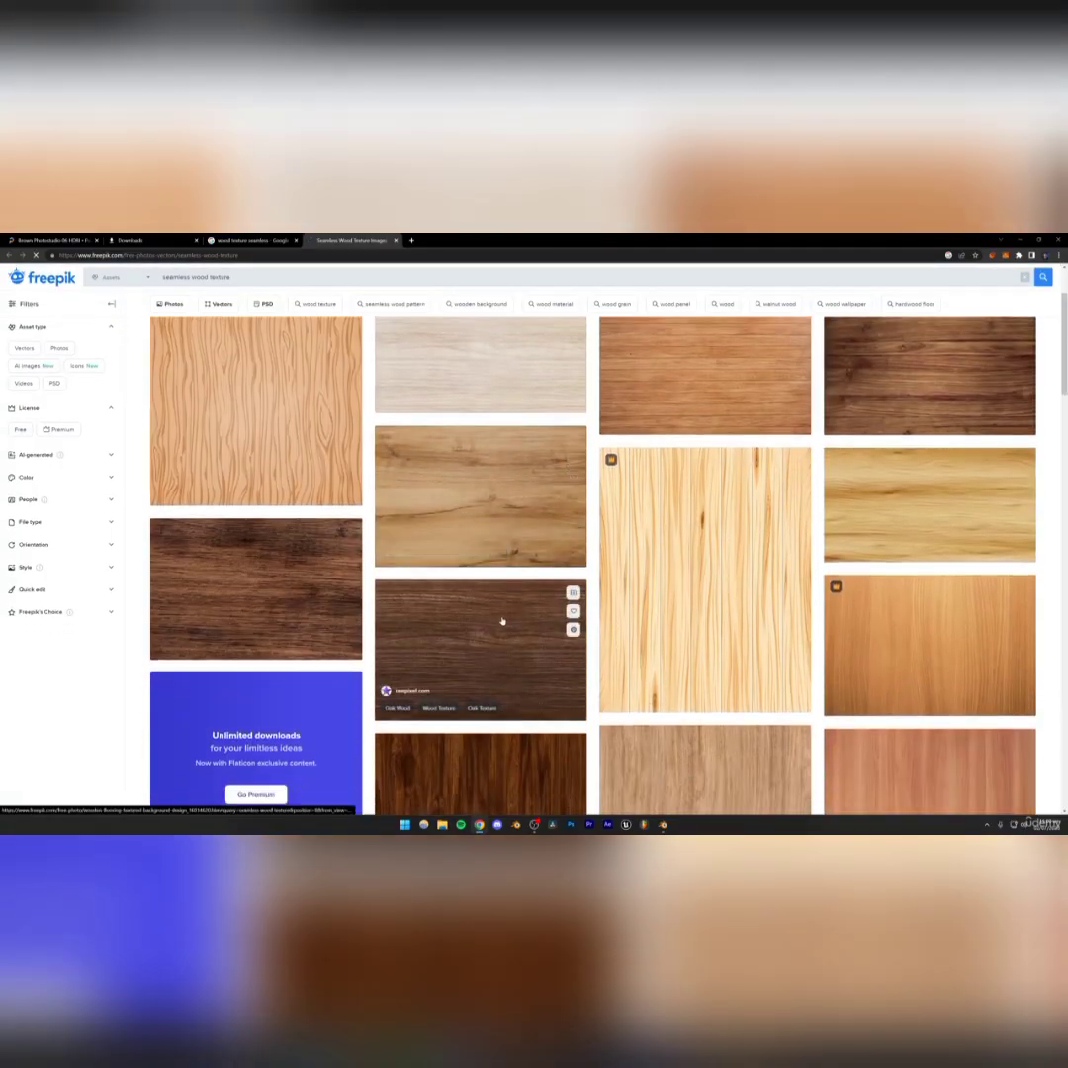
click(500, 624)
click(742, 413)
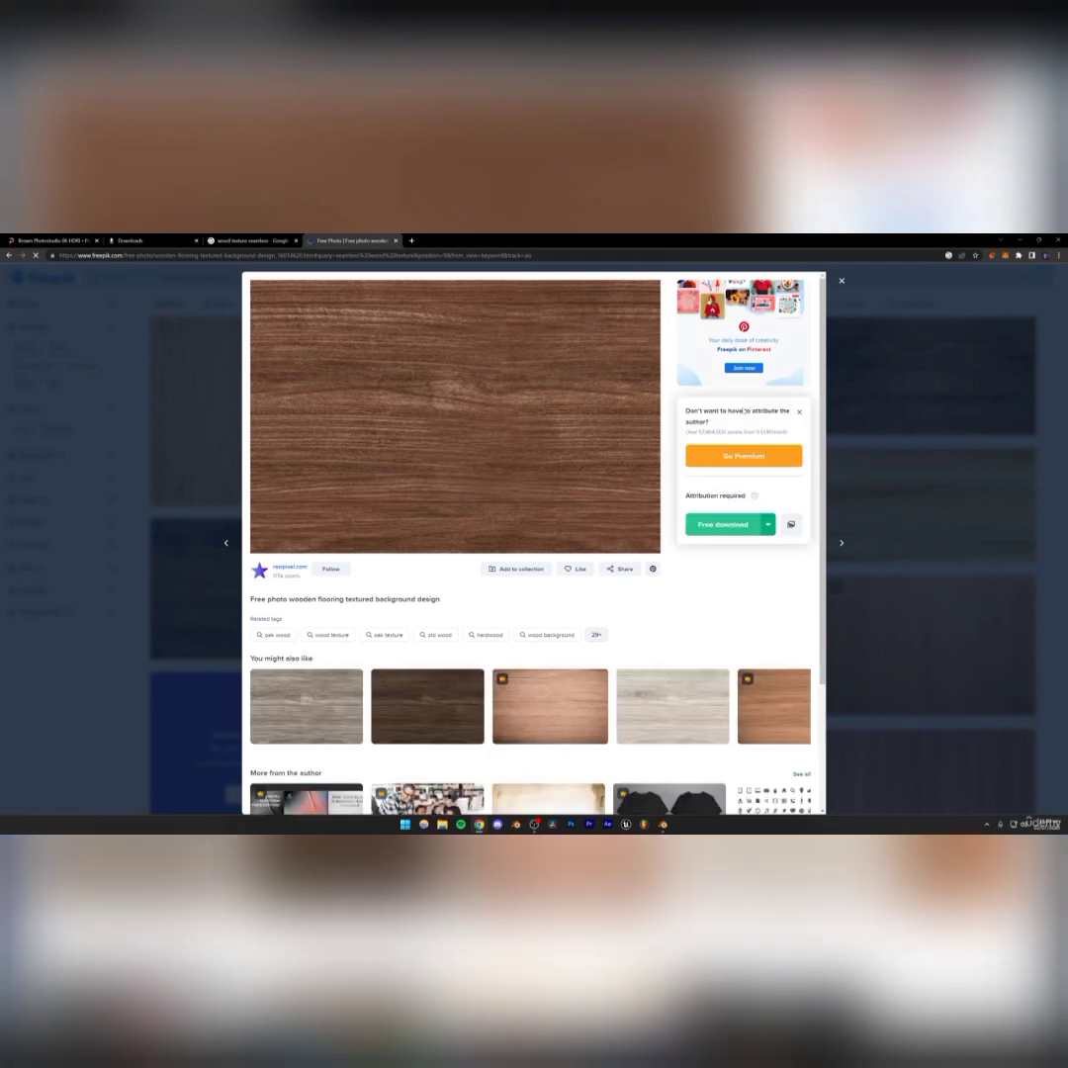
drag(704, 495, 745, 495)
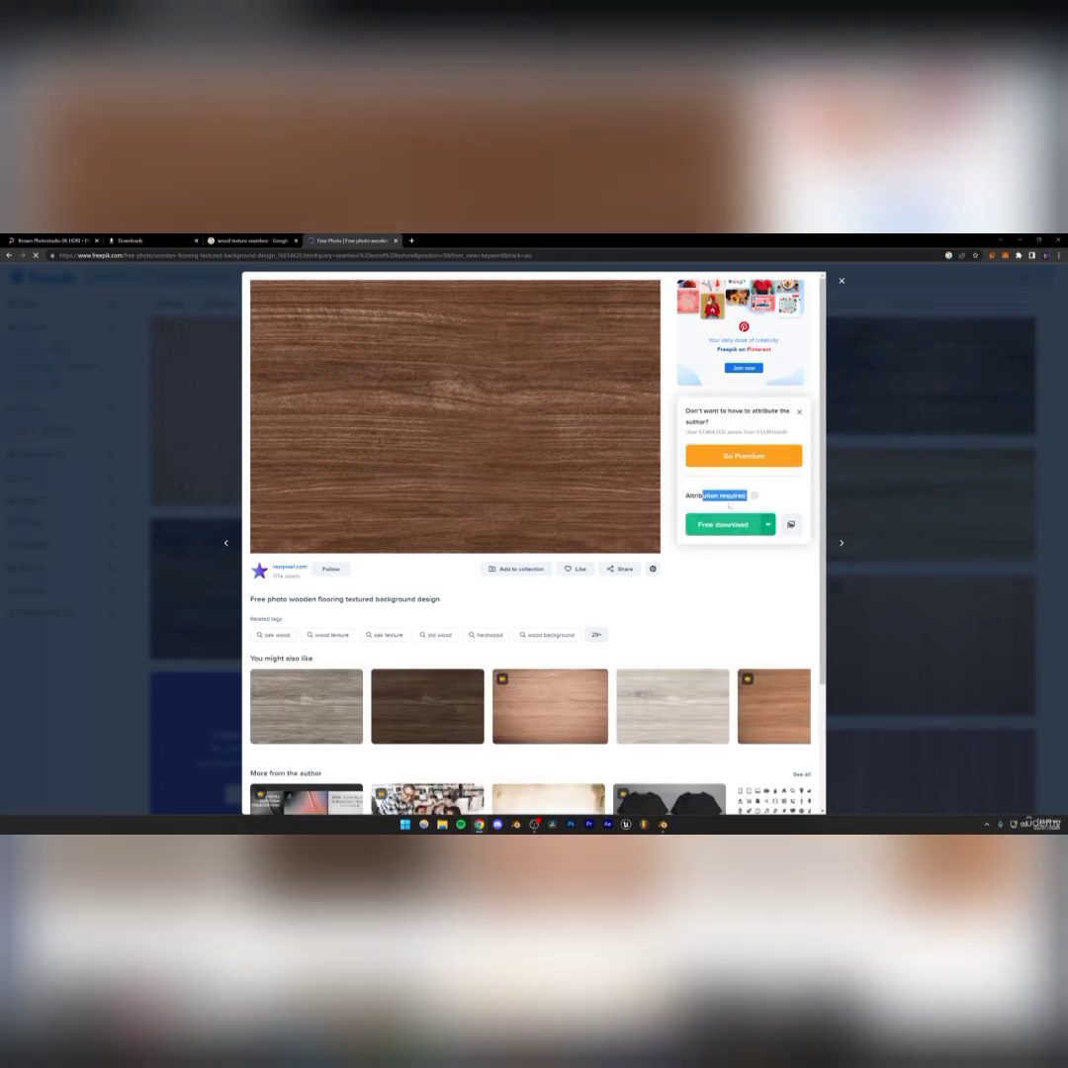
click(727, 524)
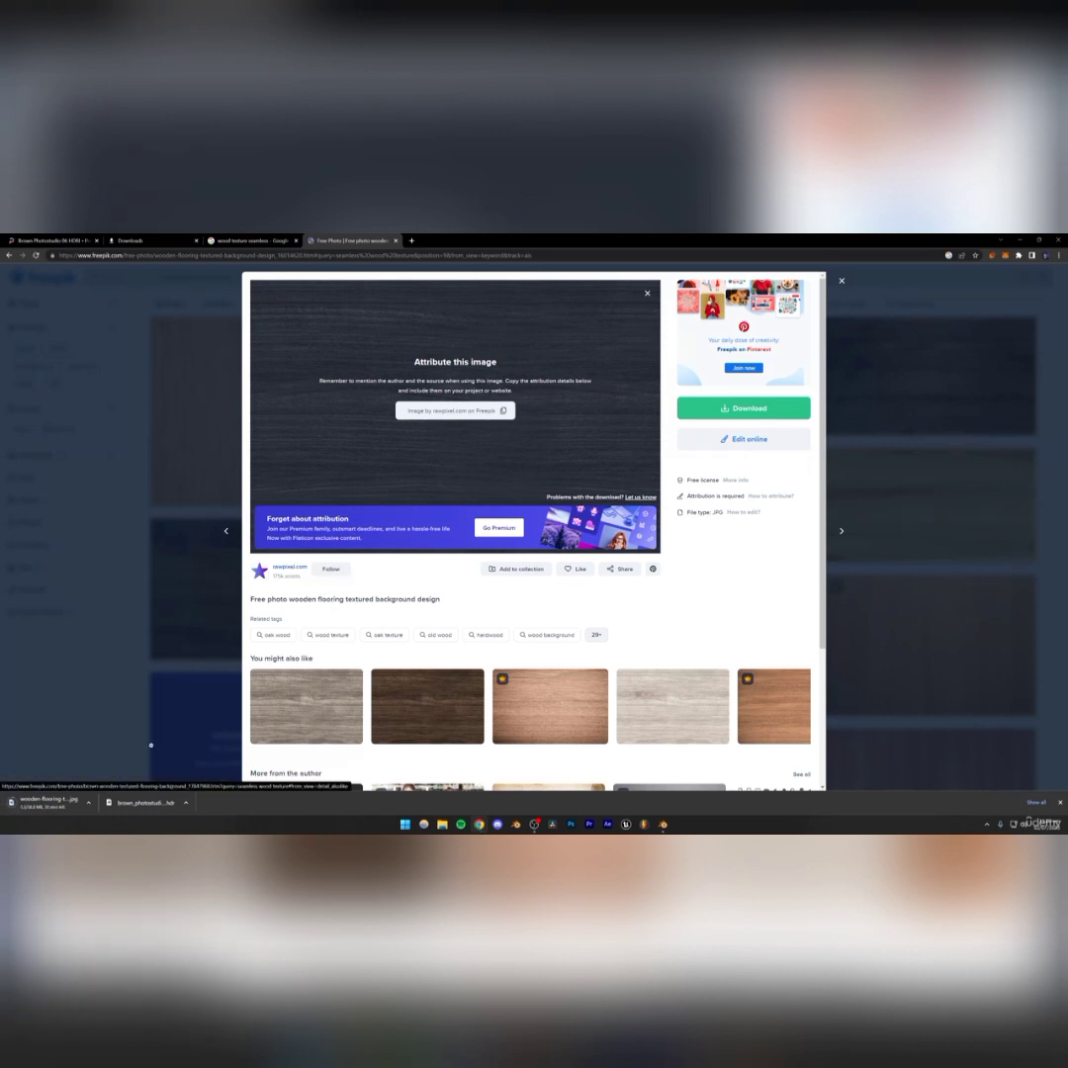
click(111, 634)
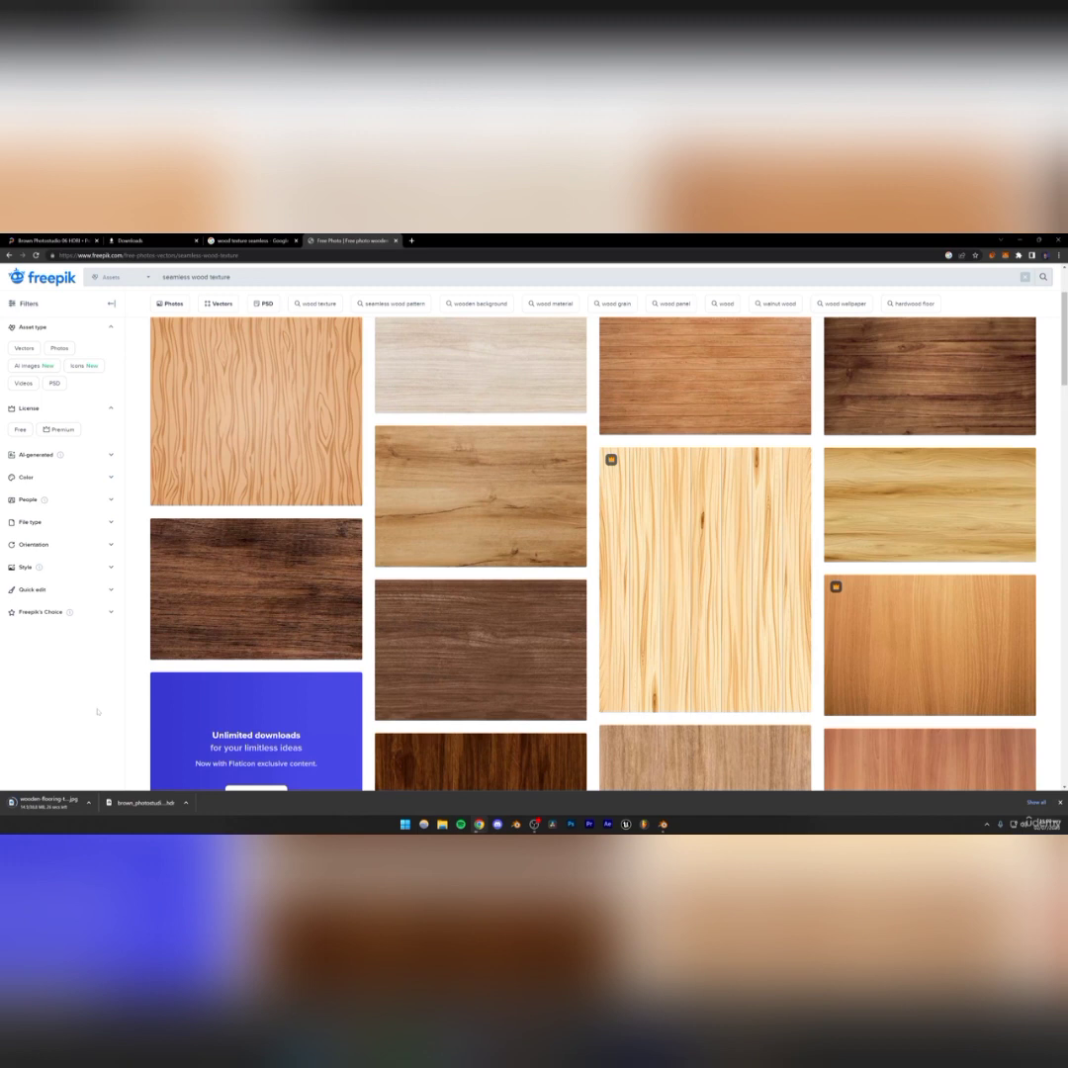
scroll(97, 711, down, 1)
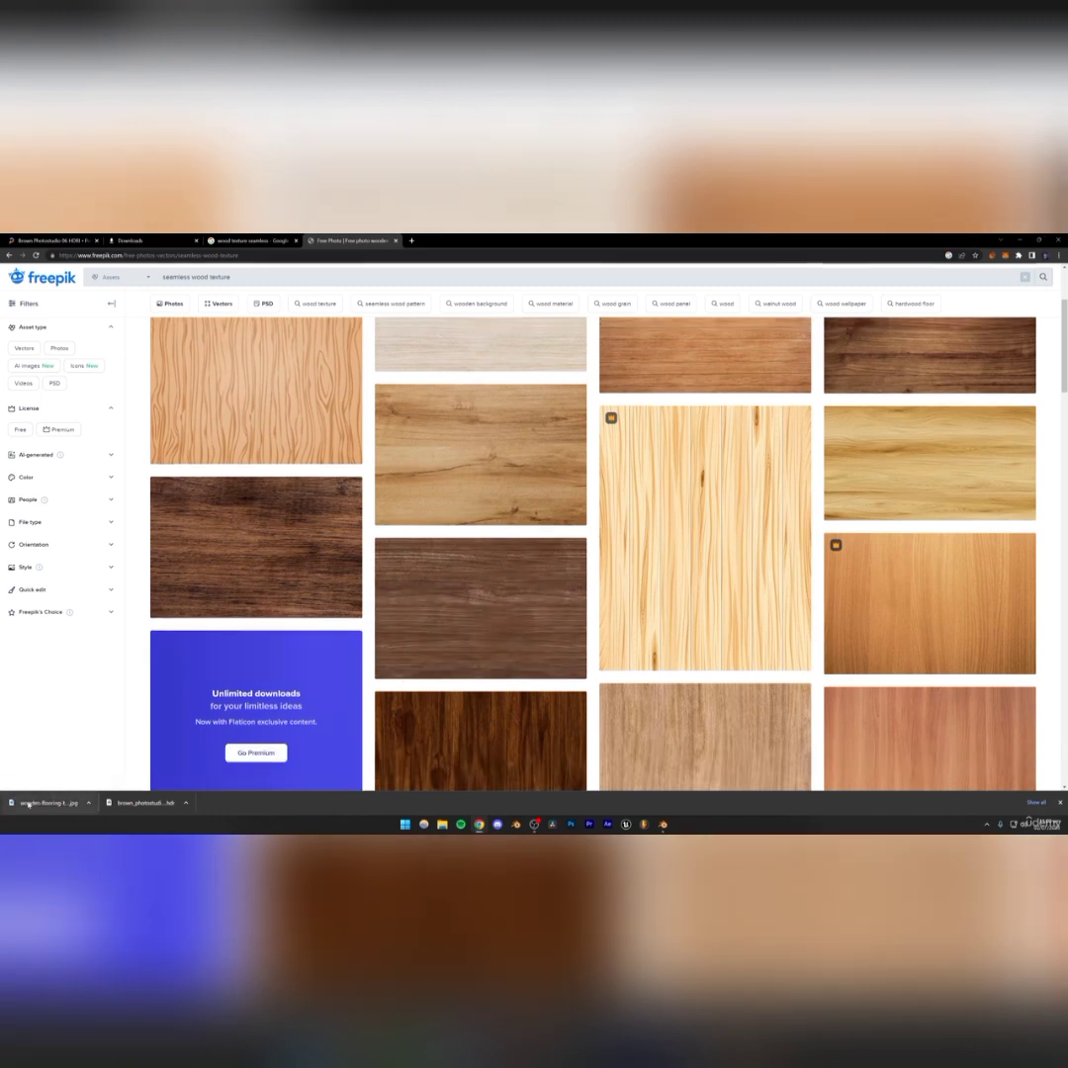
Return to Blender's Shading workspace, select the table and give it a new material
click(662, 825)
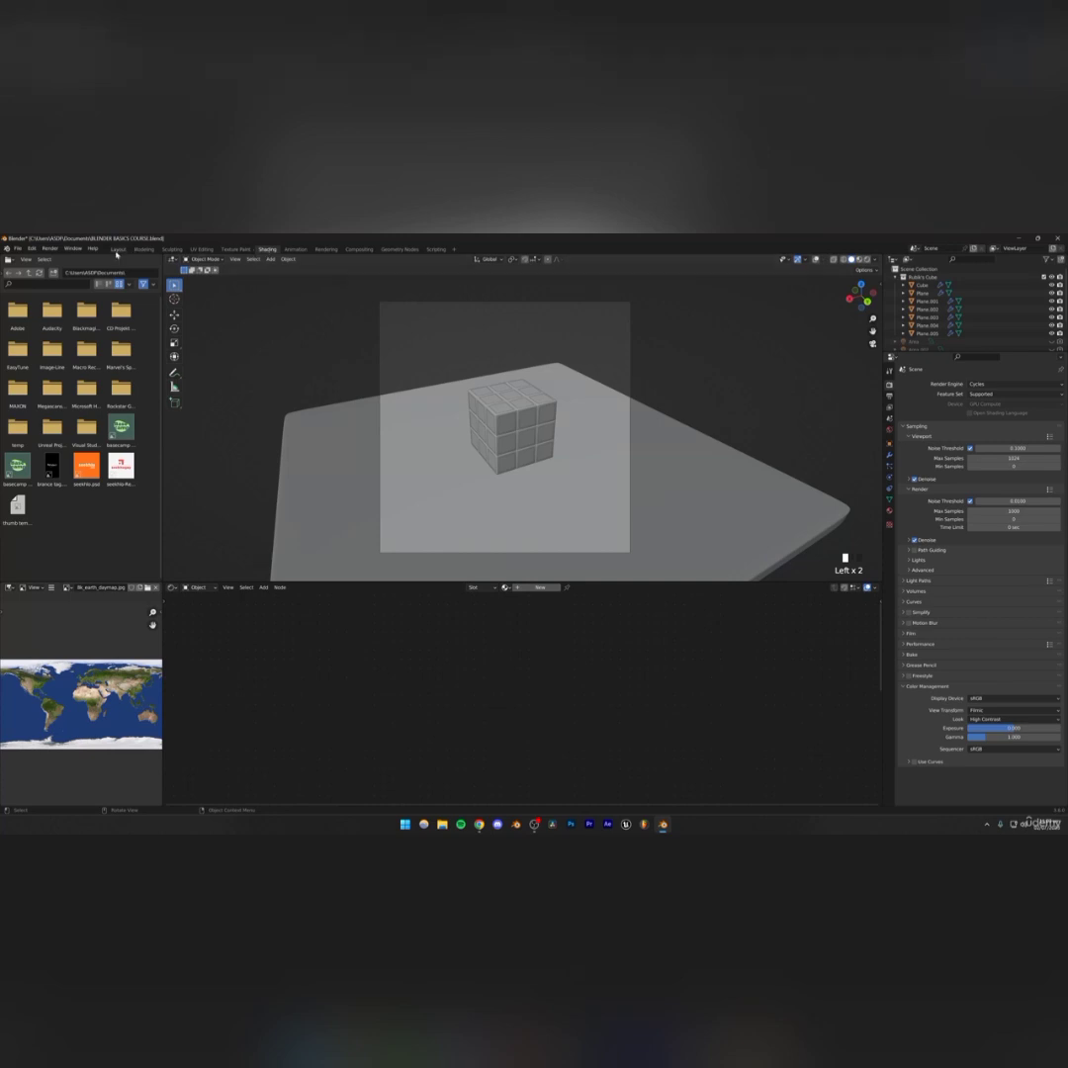
click(118, 249)
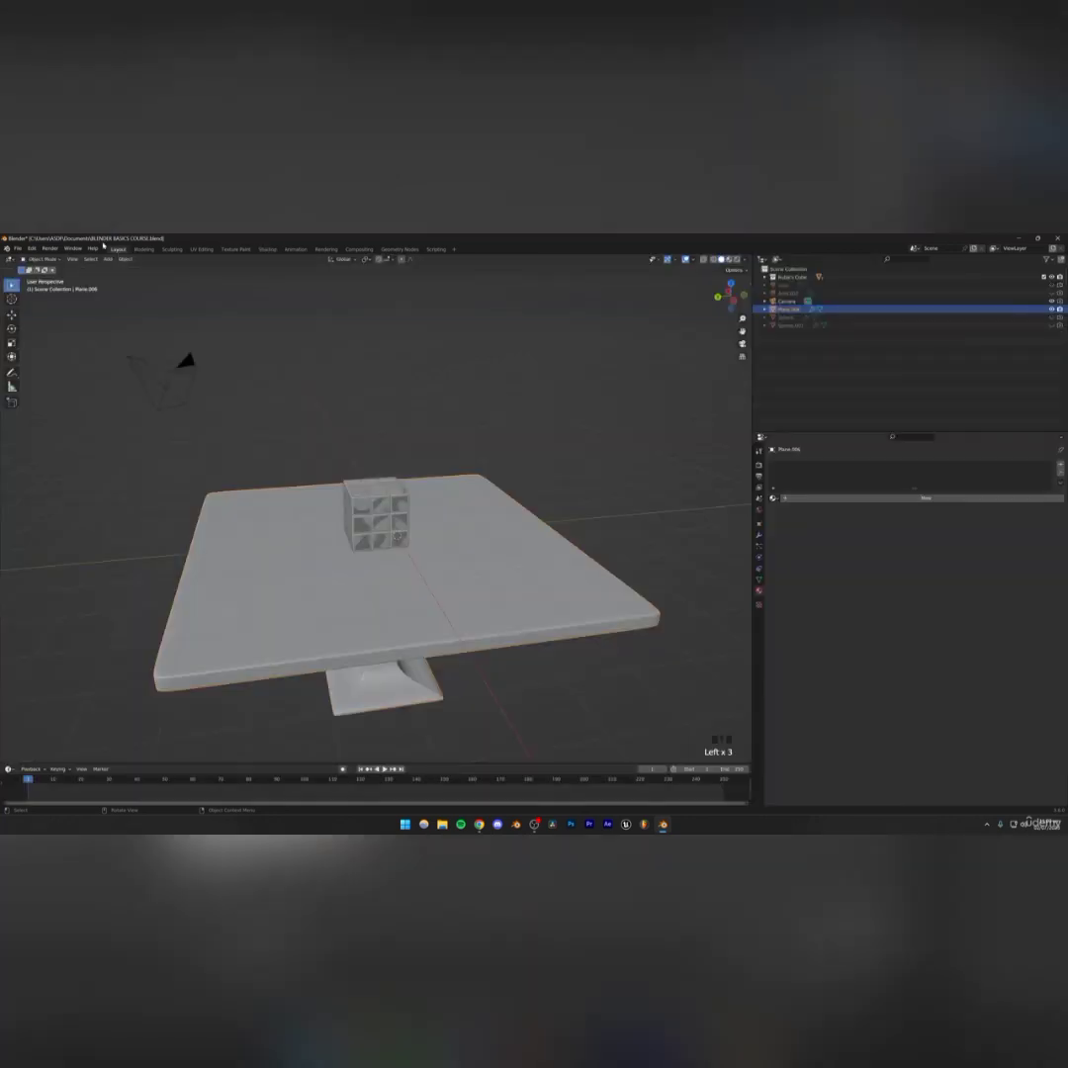
click(267, 249)
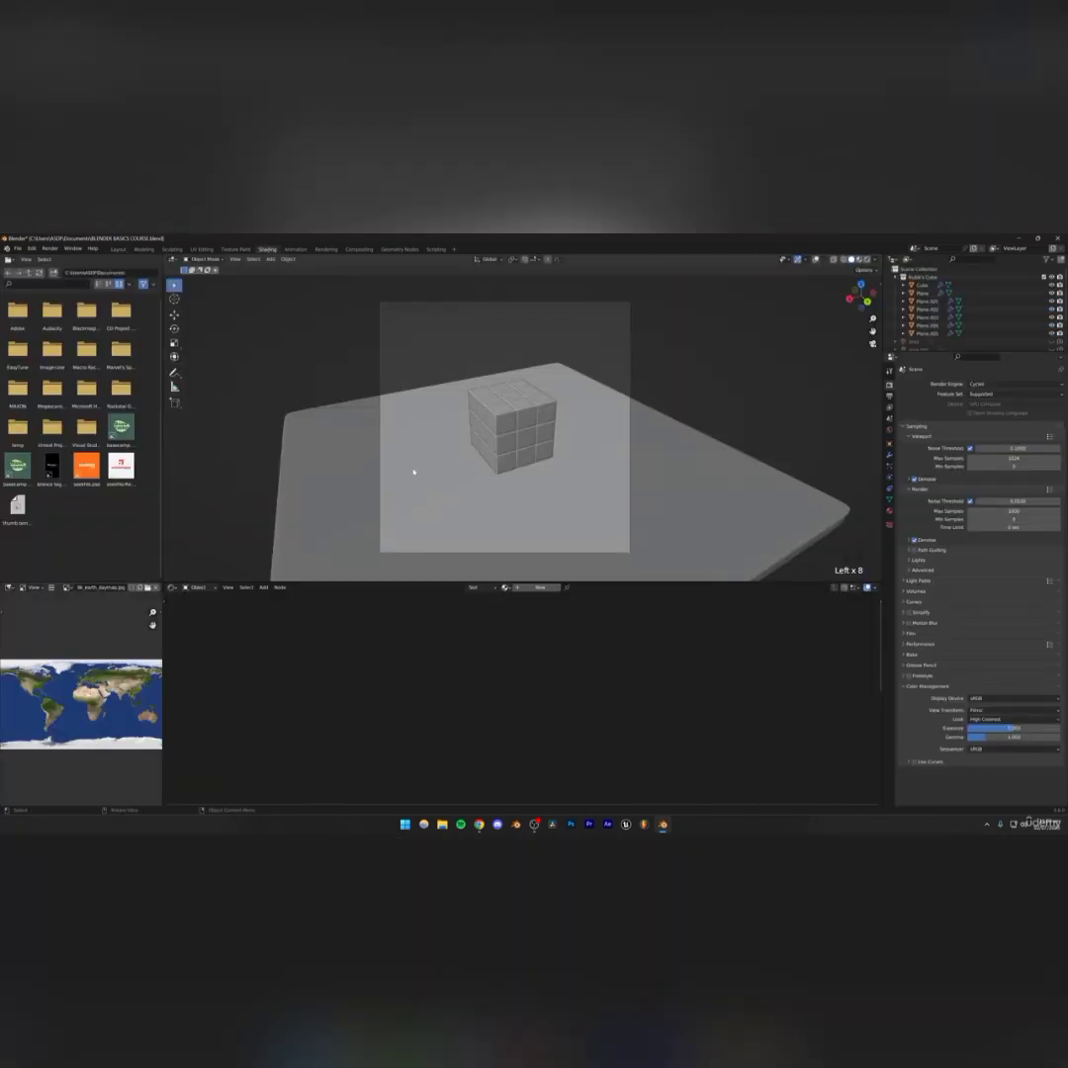
click(814, 260)
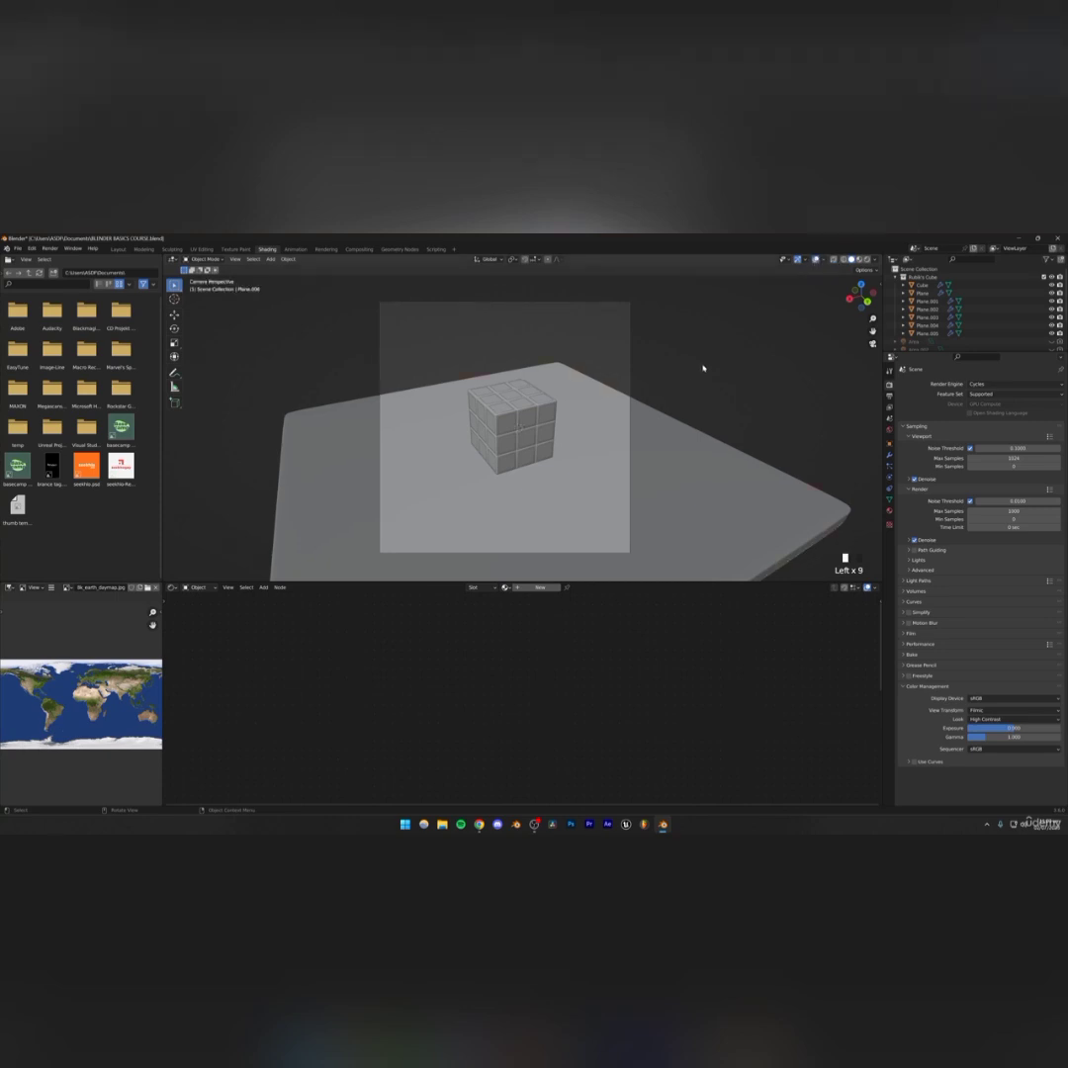
click(660, 455)
click(661, 456)
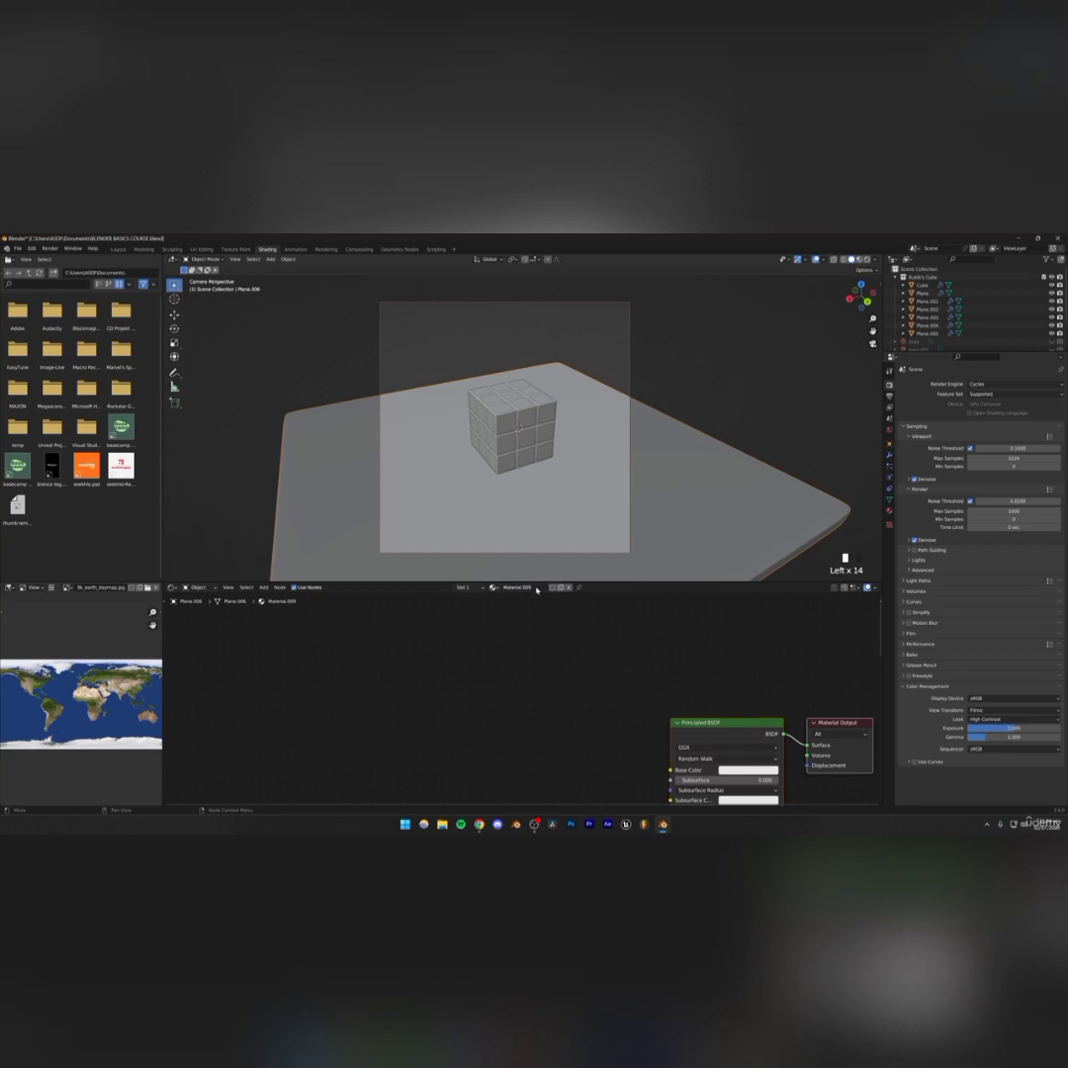
key(ctrl+z)
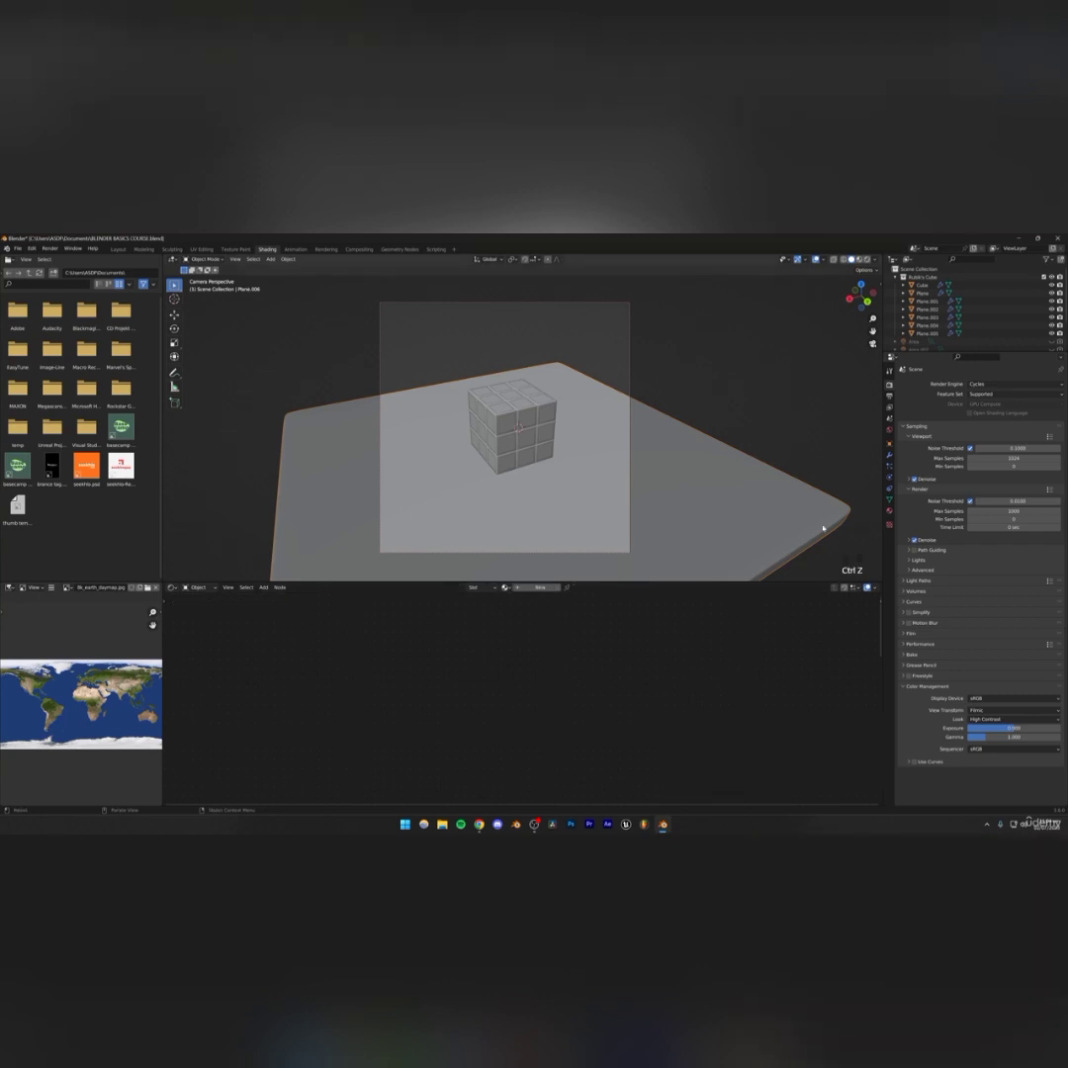
click(890, 512)
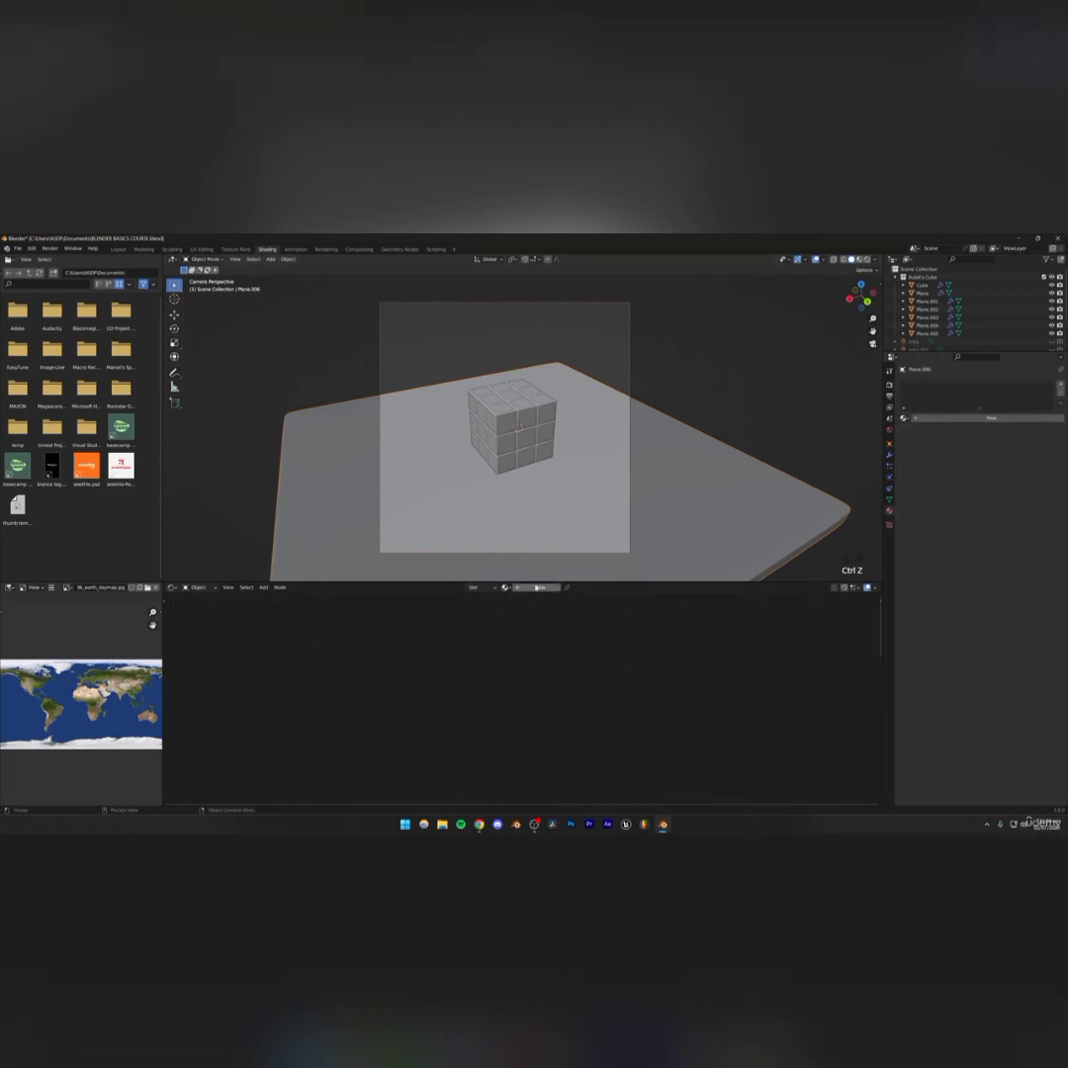
click(537, 588)
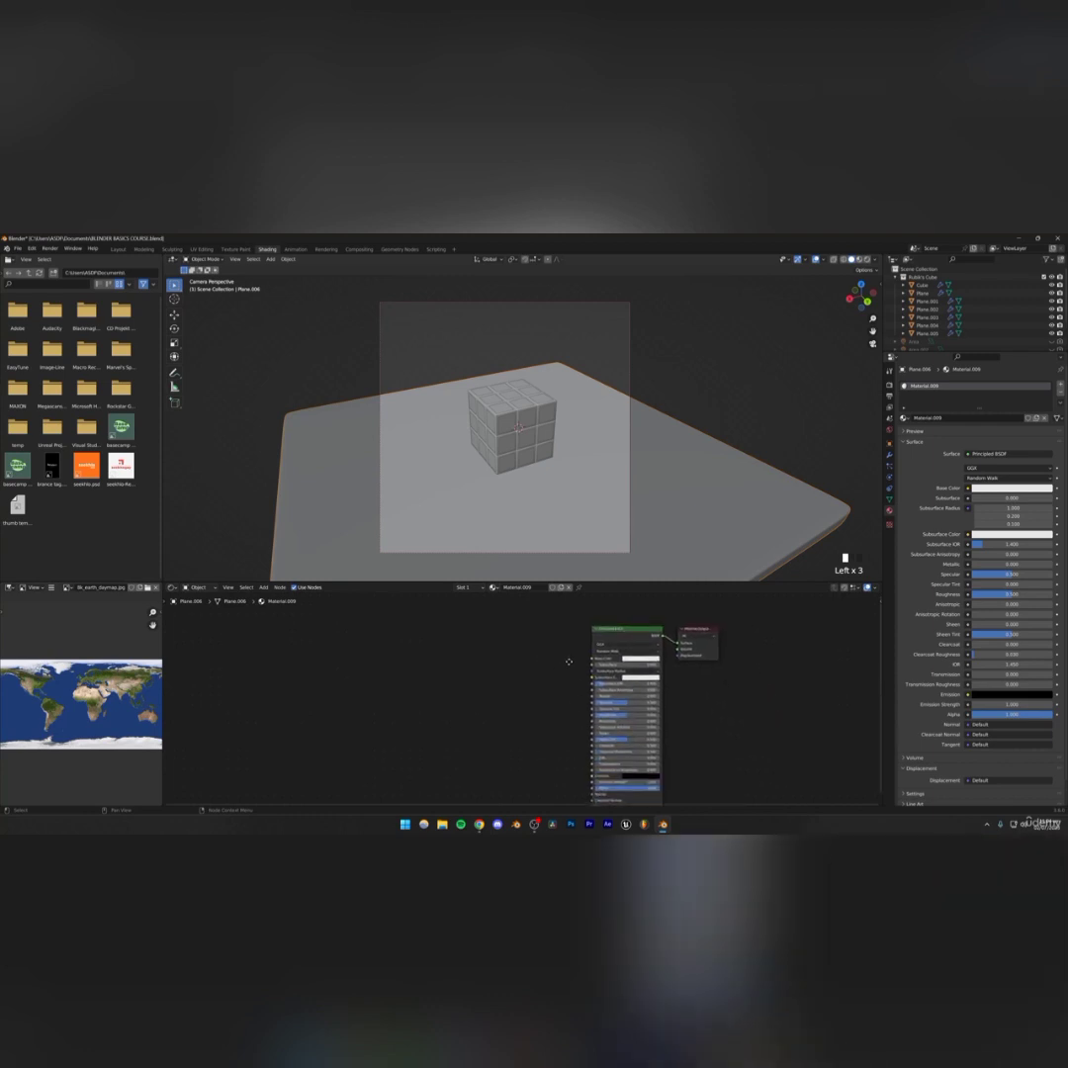
Bring the downloaded wooden flooring image into the table's node tree and connect its color to Base Color
middle_drag(569, 662, 560, 648)
scroll(560, 687, down, 3)
scroll(553, 691, up, 1)
scroll(552, 691, up, 1)
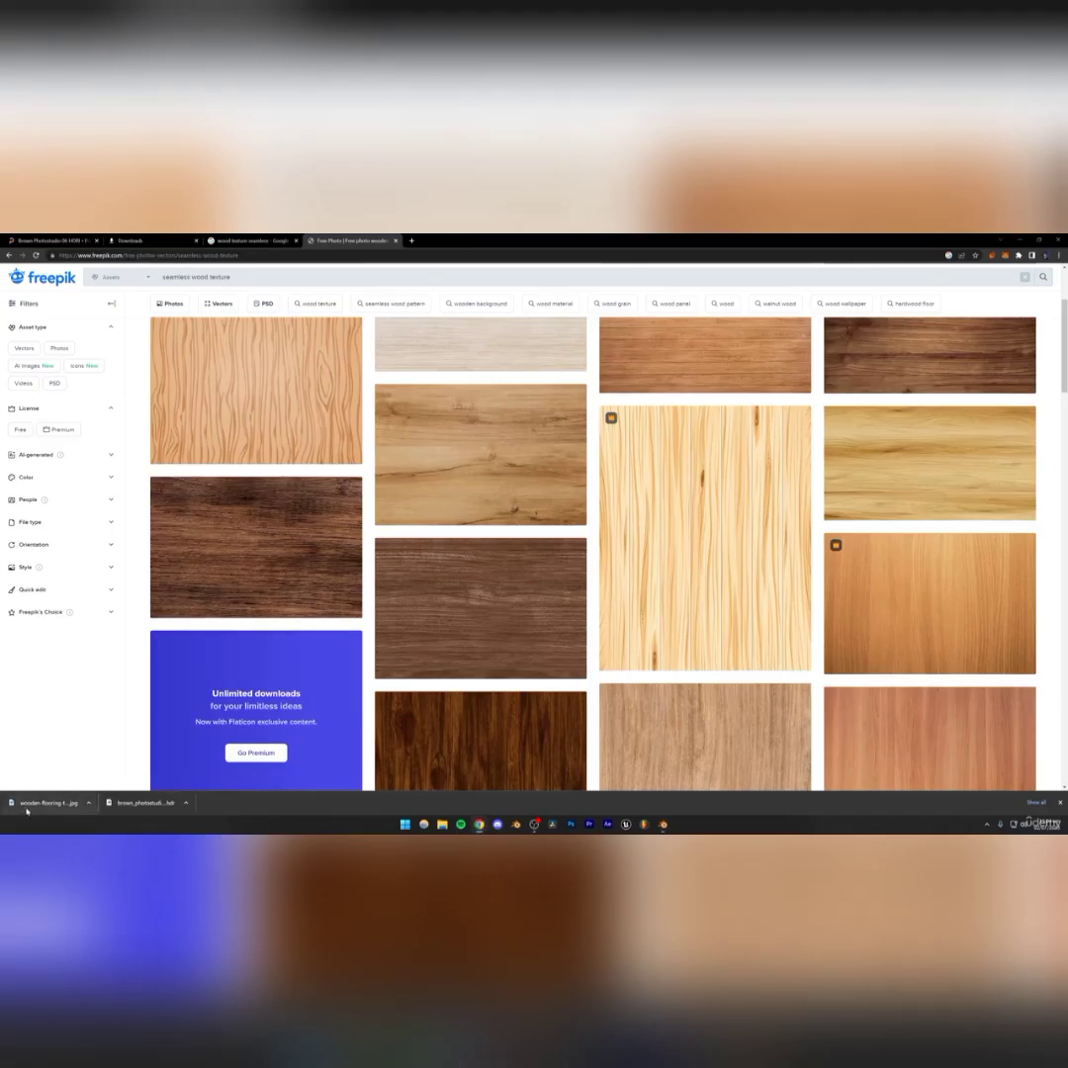
click(661, 824)
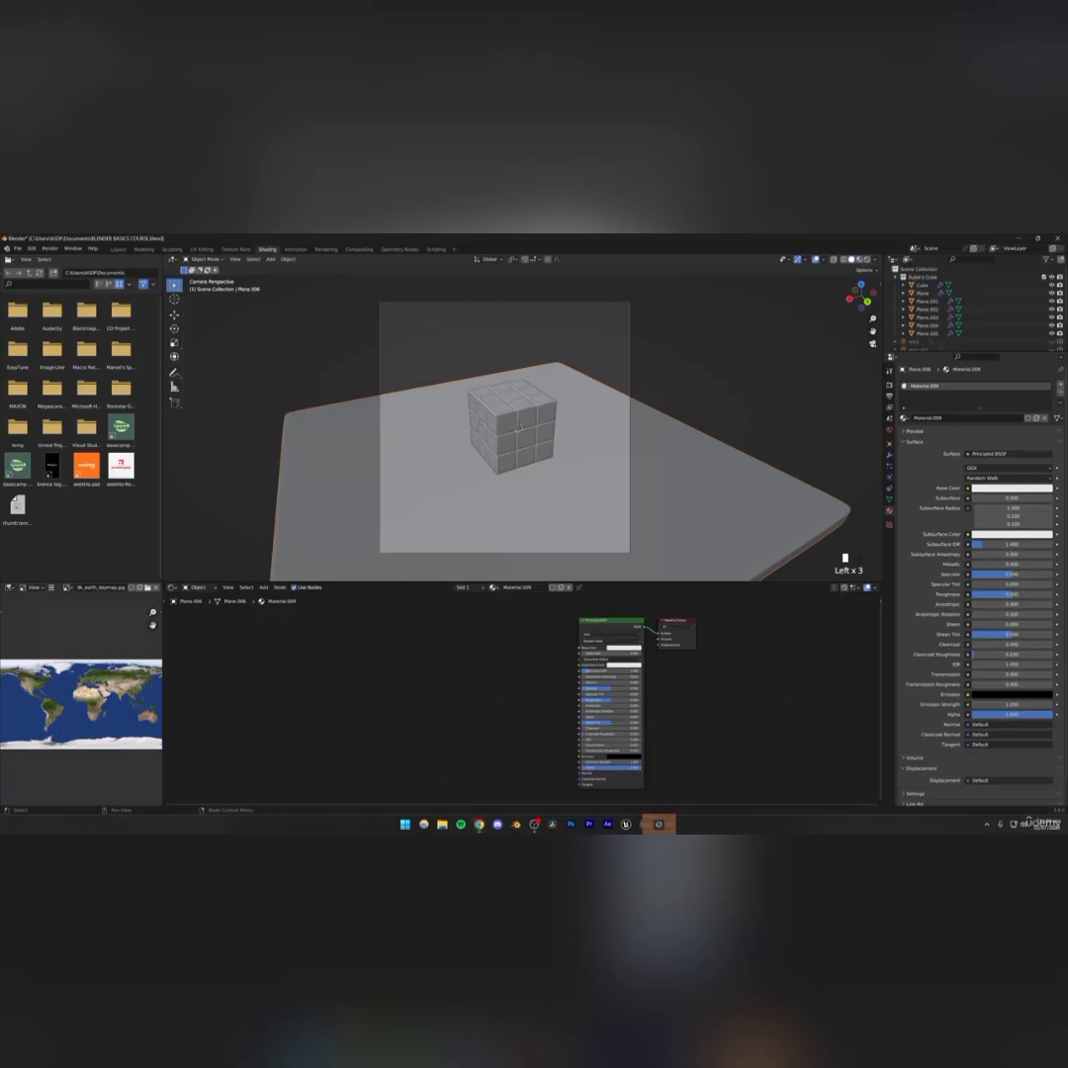
drag(659, 823, 480, 643)
scroll(556, 659, up, 2)
middle_drag(515, 667, 457, 707)
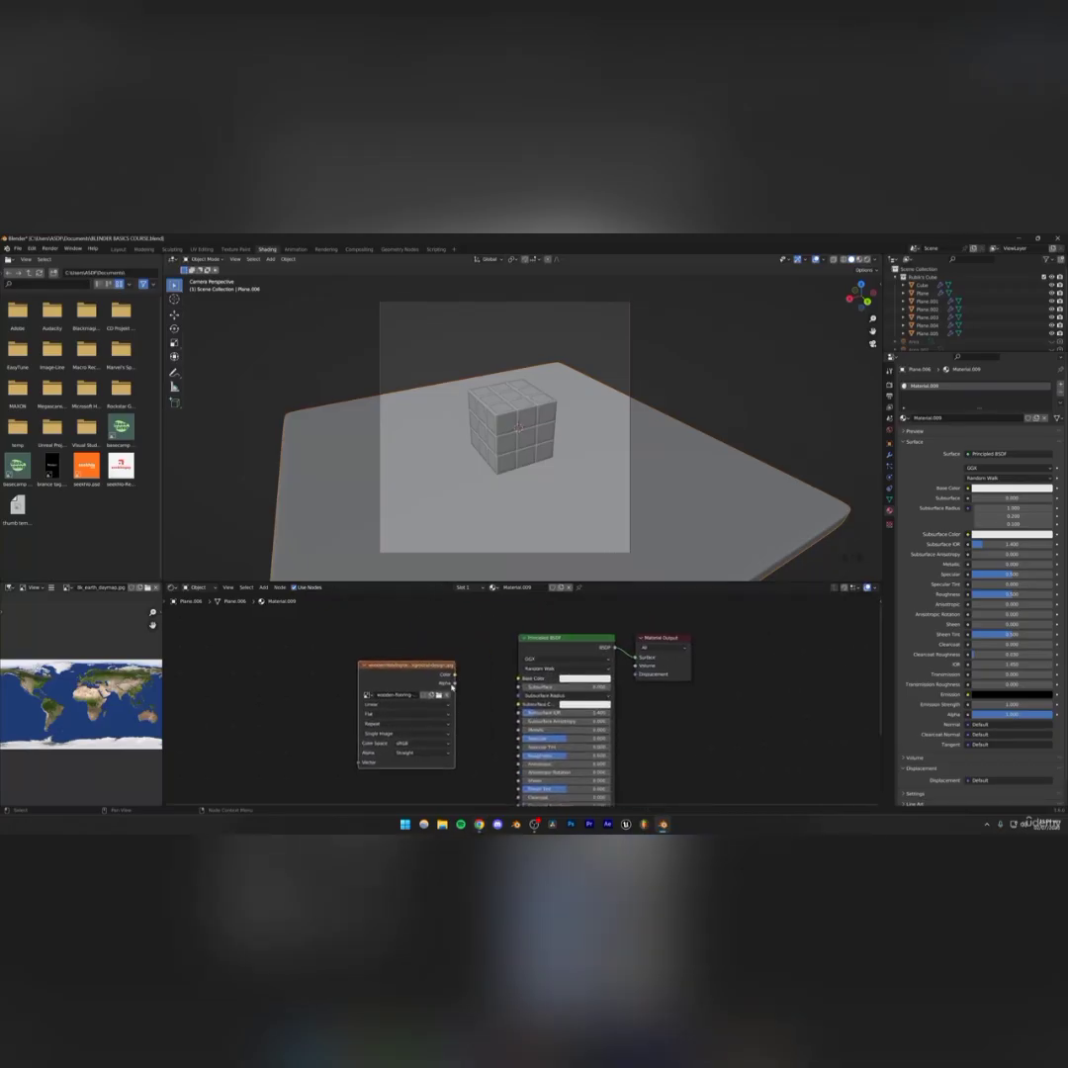
drag(454, 676, 520, 678)
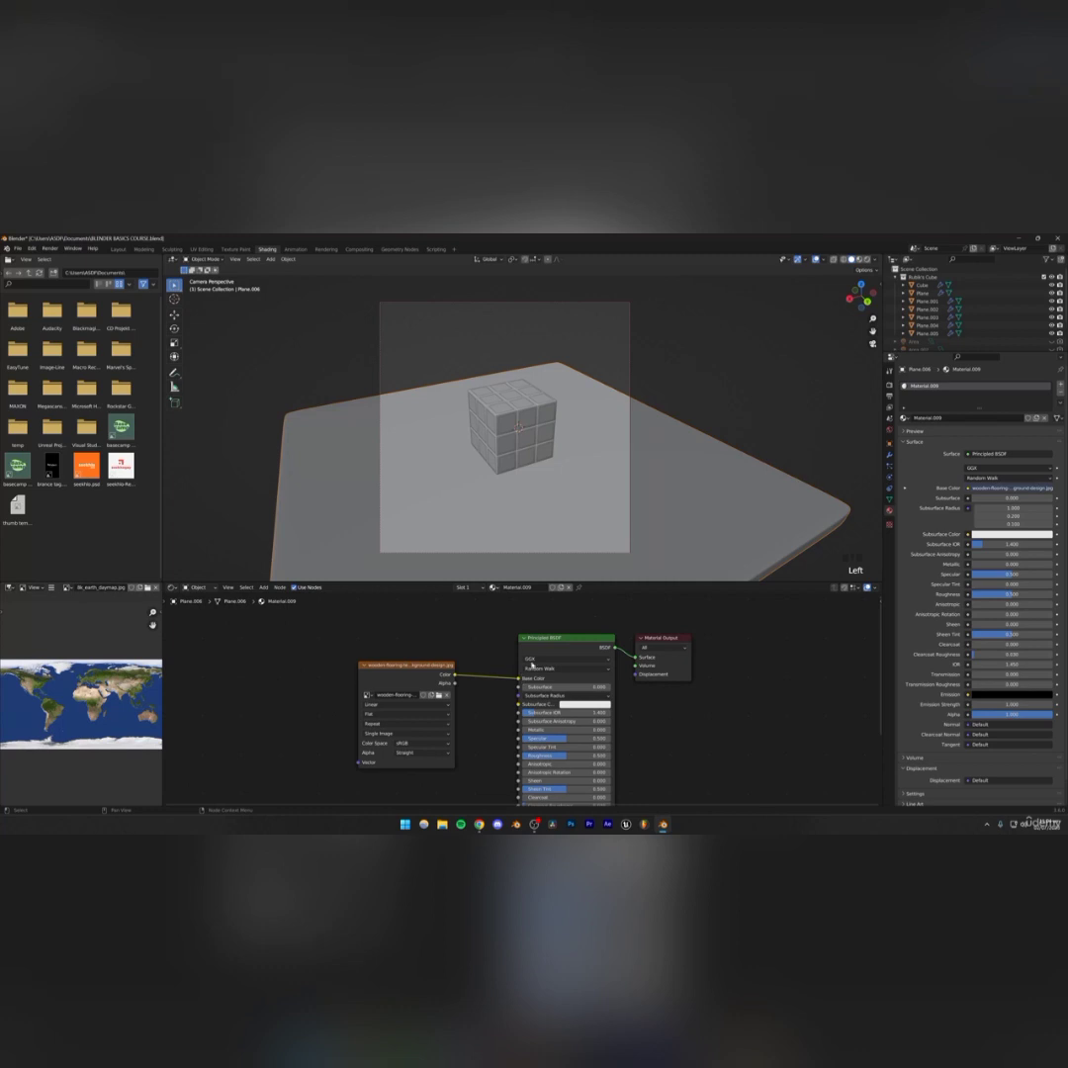
Switch the viewport to material preview shading to show the wood texture on the table
click(859, 260)
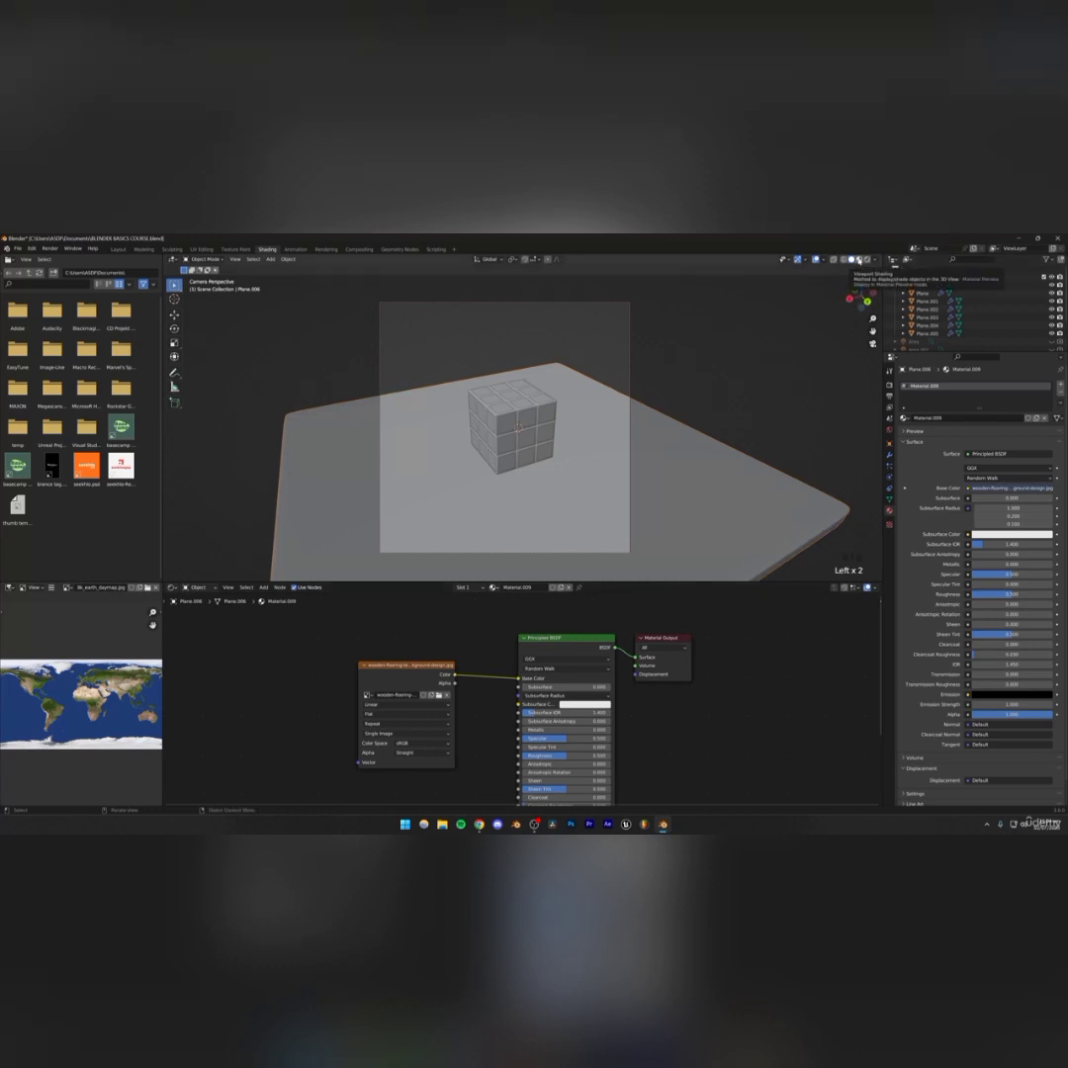
click(866, 260)
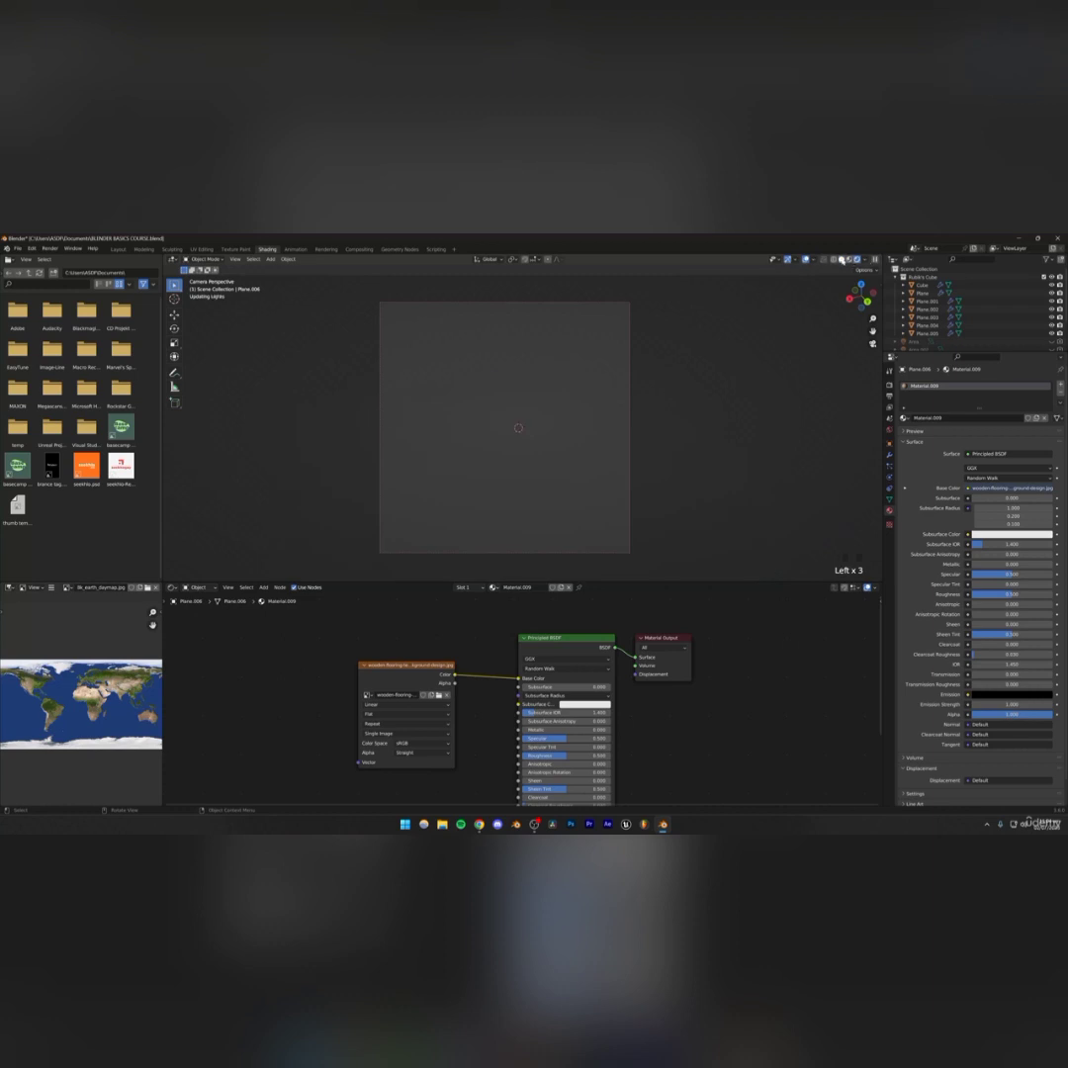
click(849, 260)
click(858, 260)
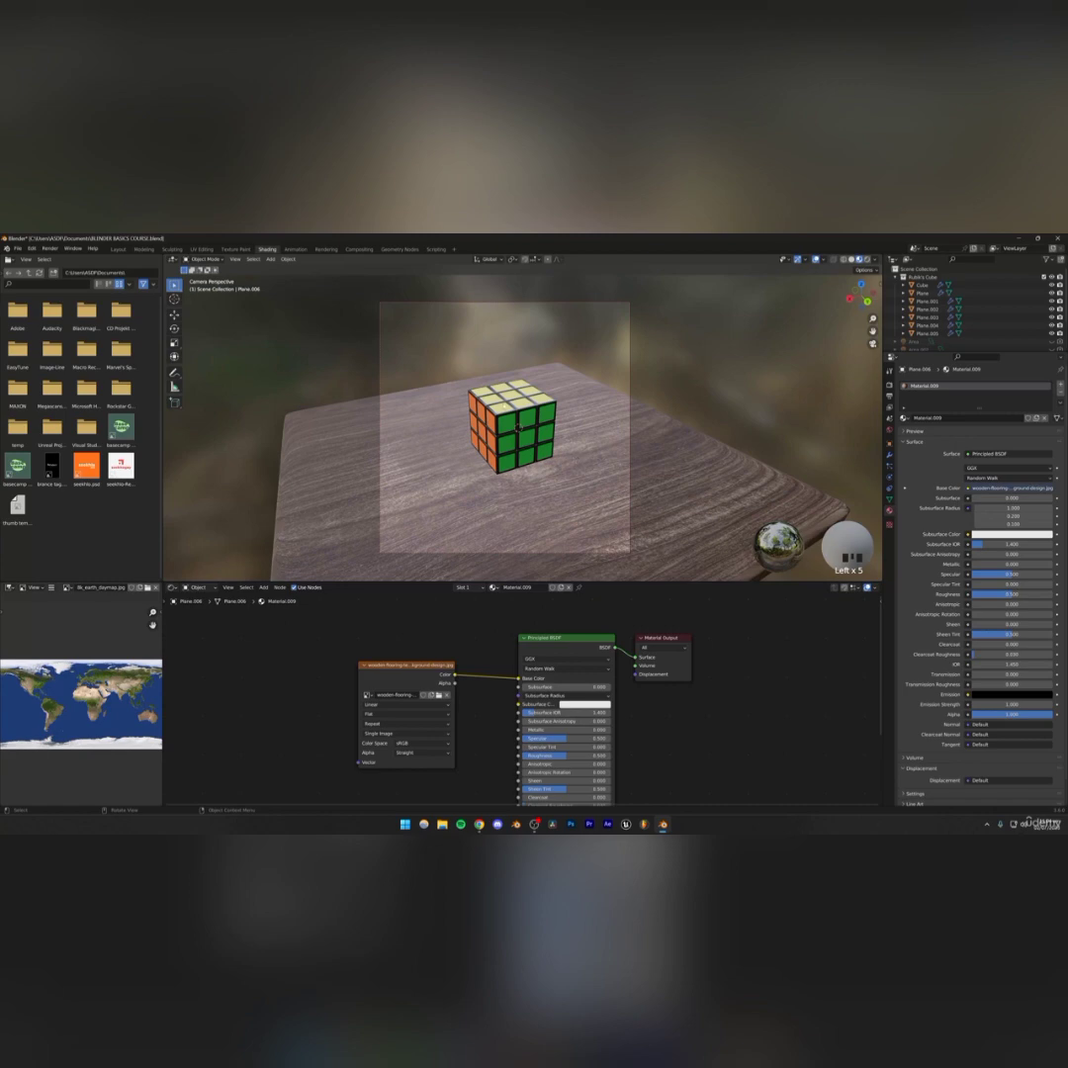
Orbit and zoom around the scene to inspect the wood texture on the table and the cube
middle_drag(496, 442, 539, 309)
scroll(522, 448, down, 4)
scroll(504, 451, up, 4)
scroll(539, 524, up, 5)
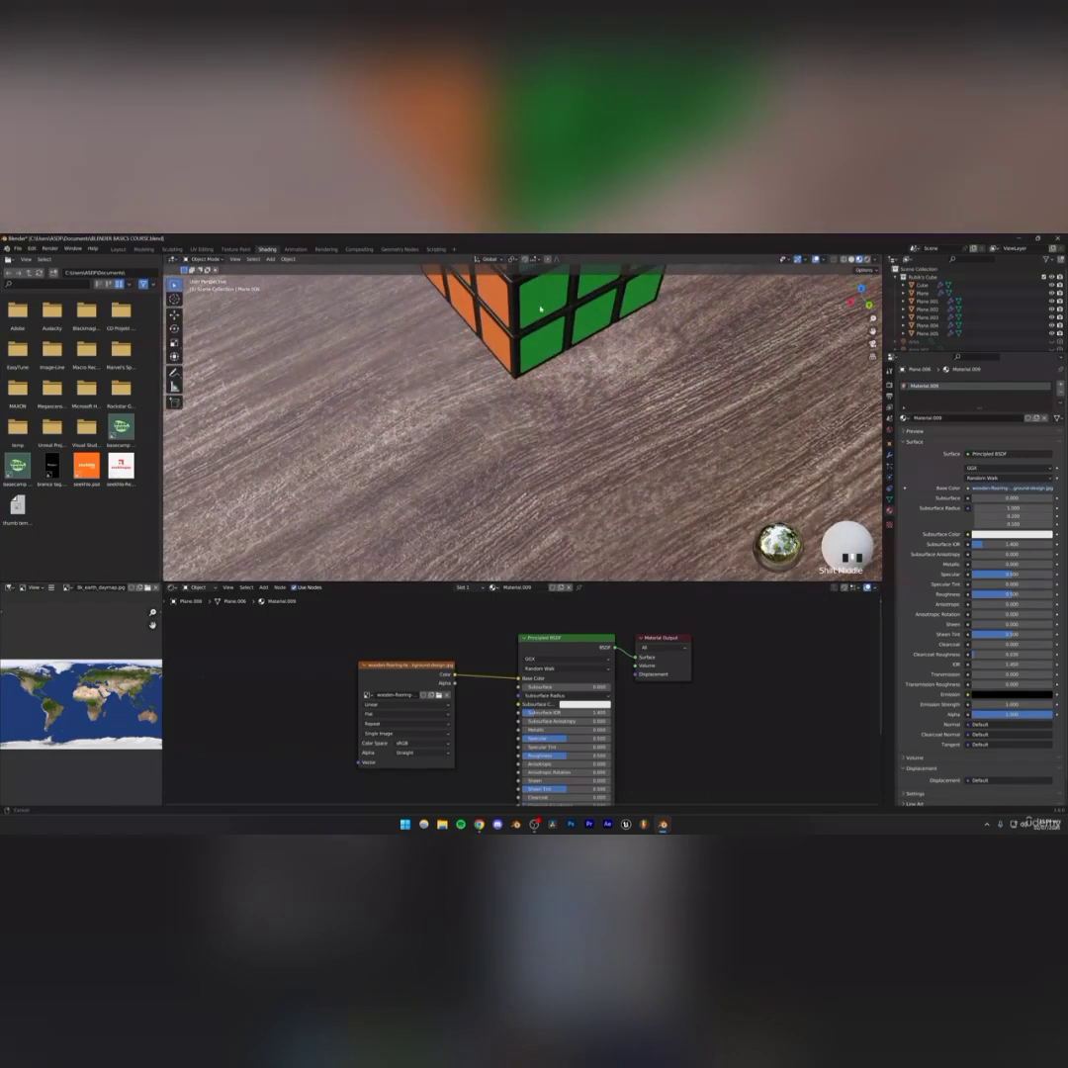
scroll(535, 472, up, 3)
scroll(534, 472, down, 5)
scroll(535, 471, down, 4)
middle_drag(535, 472, 510, 485)
scroll(540, 433, up, 4)
scroll(534, 456, down, 3)
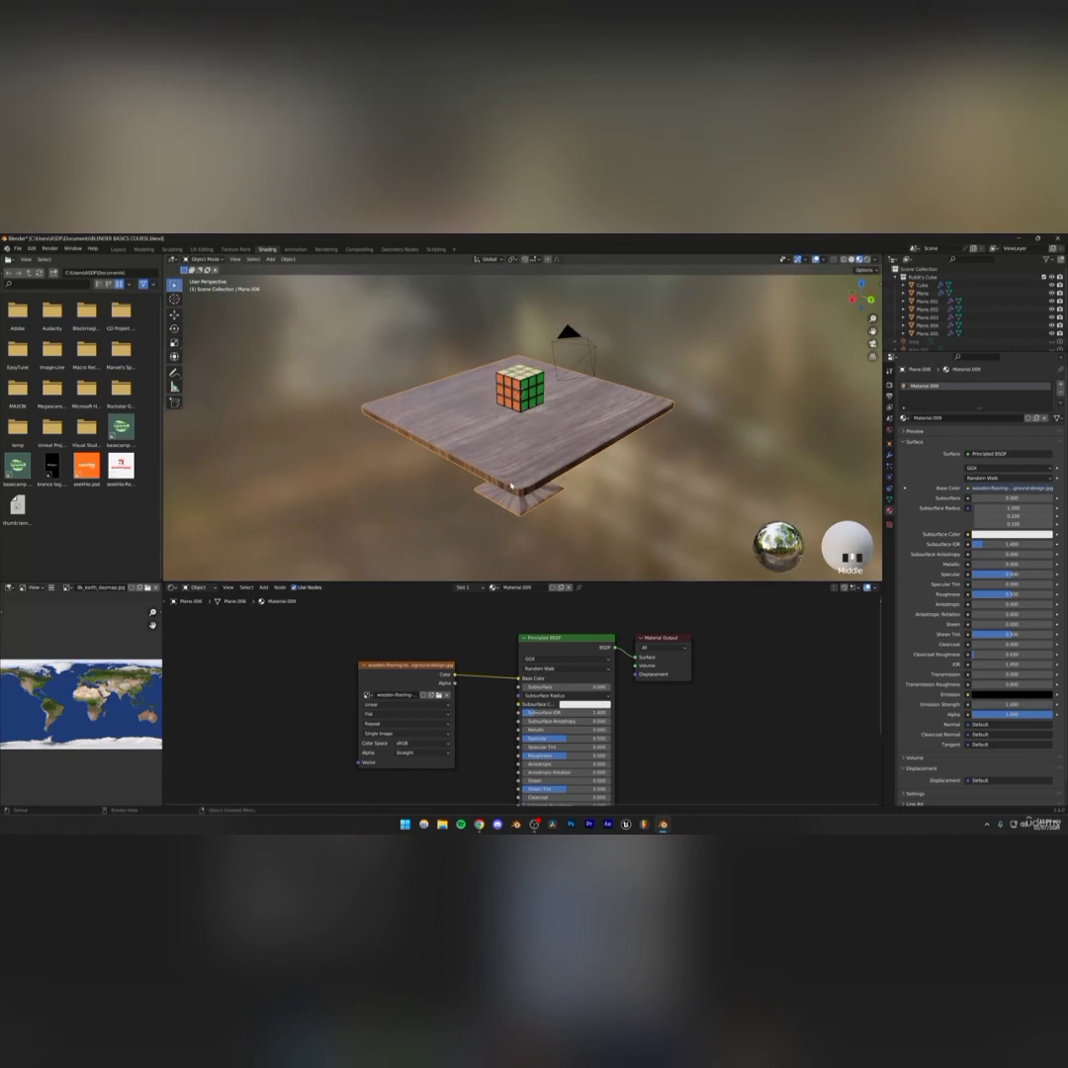
middle_drag(511, 485, 570, 475)
click(576, 499)
click(536, 458)
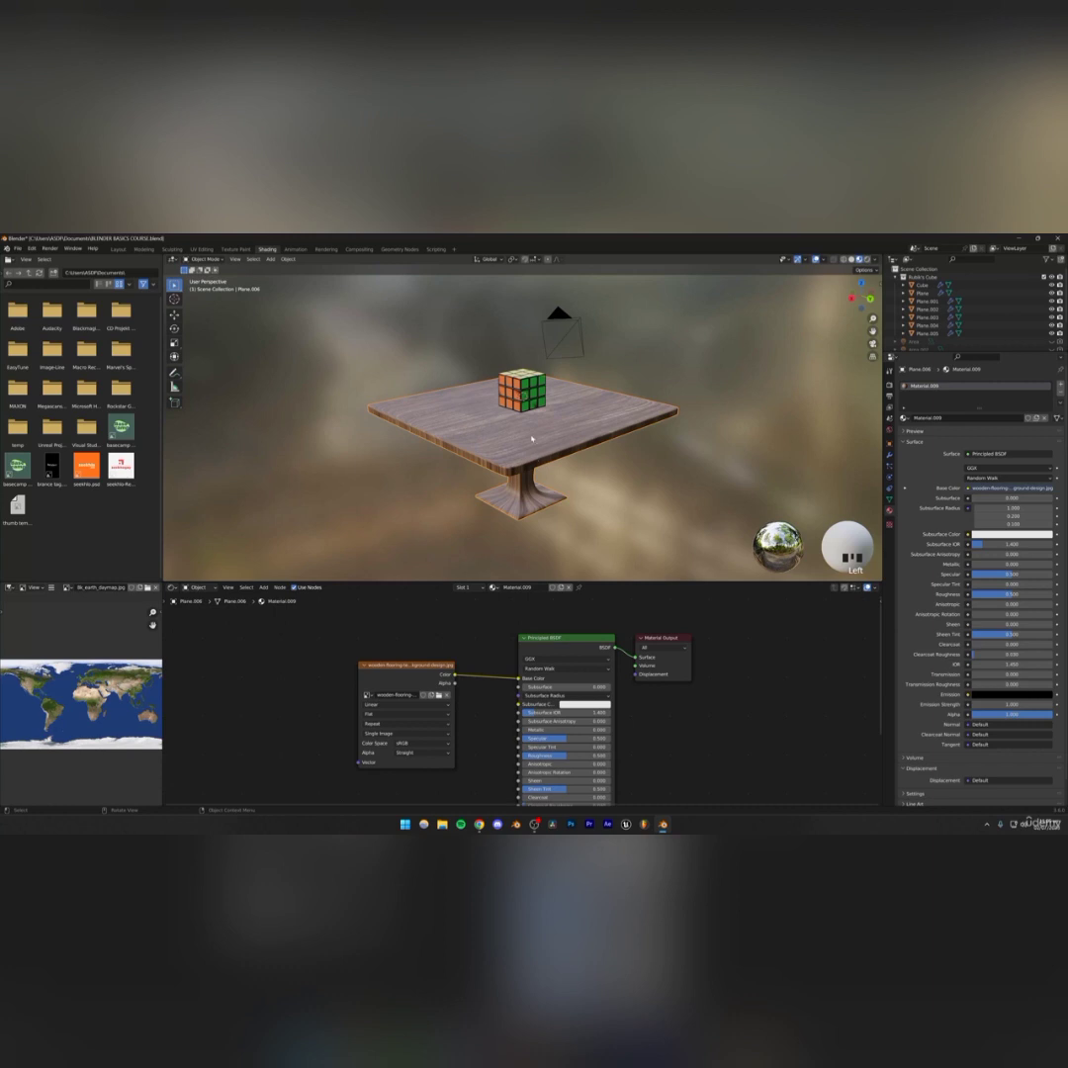
Select the whole table mesh in Edit Mode and unwrap it with Smart UV Project
key(Tab)
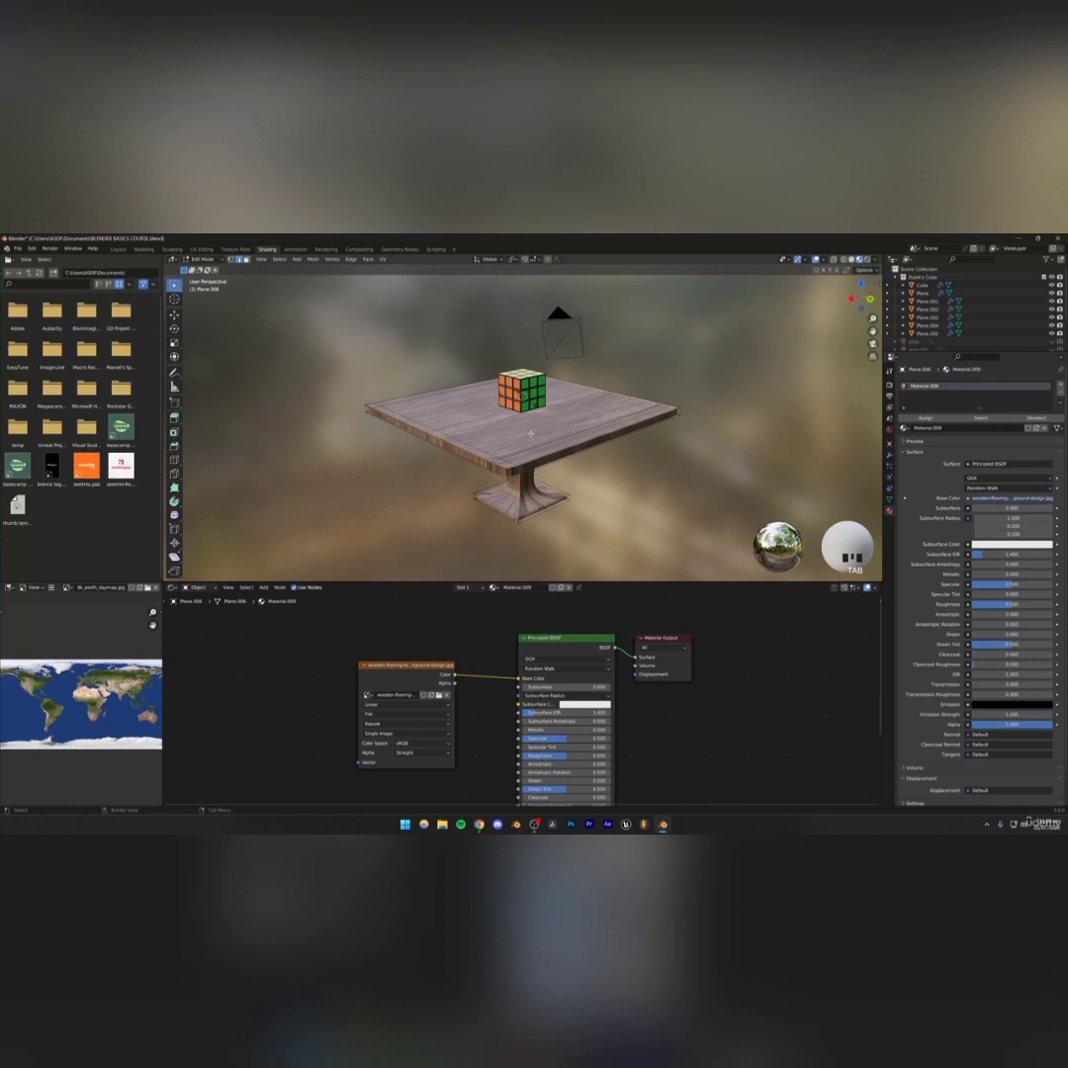
key(a)
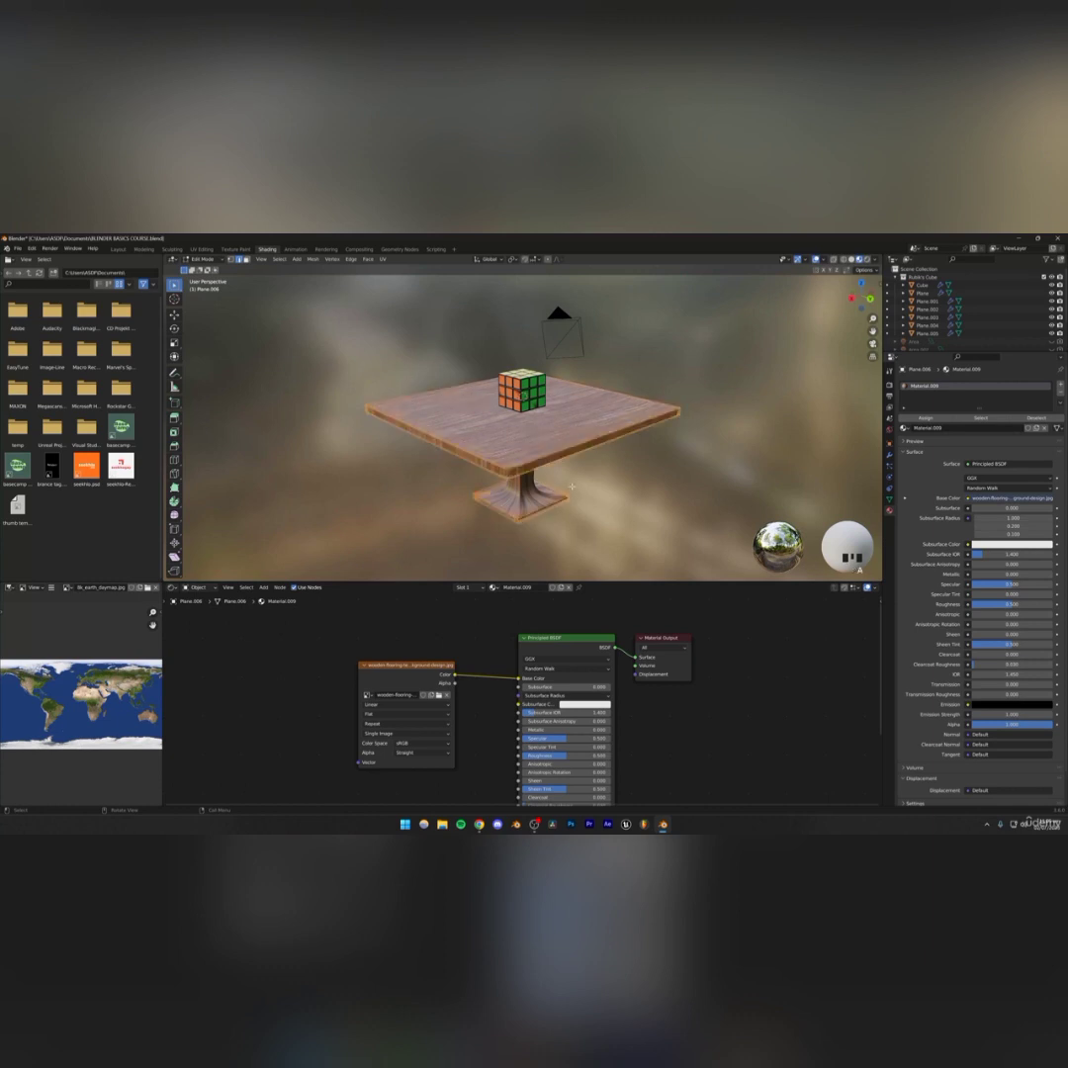
key(u)
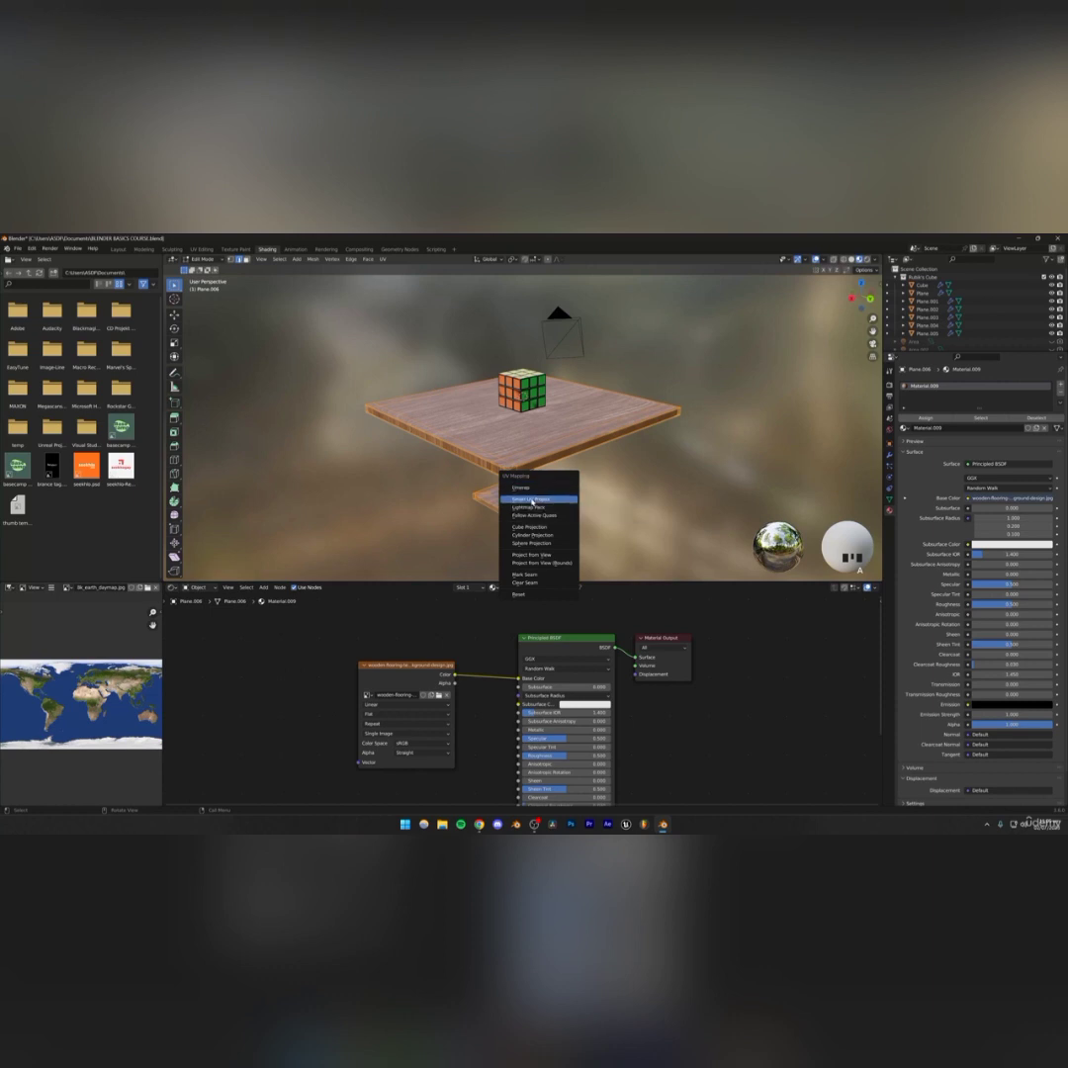
click(532, 499)
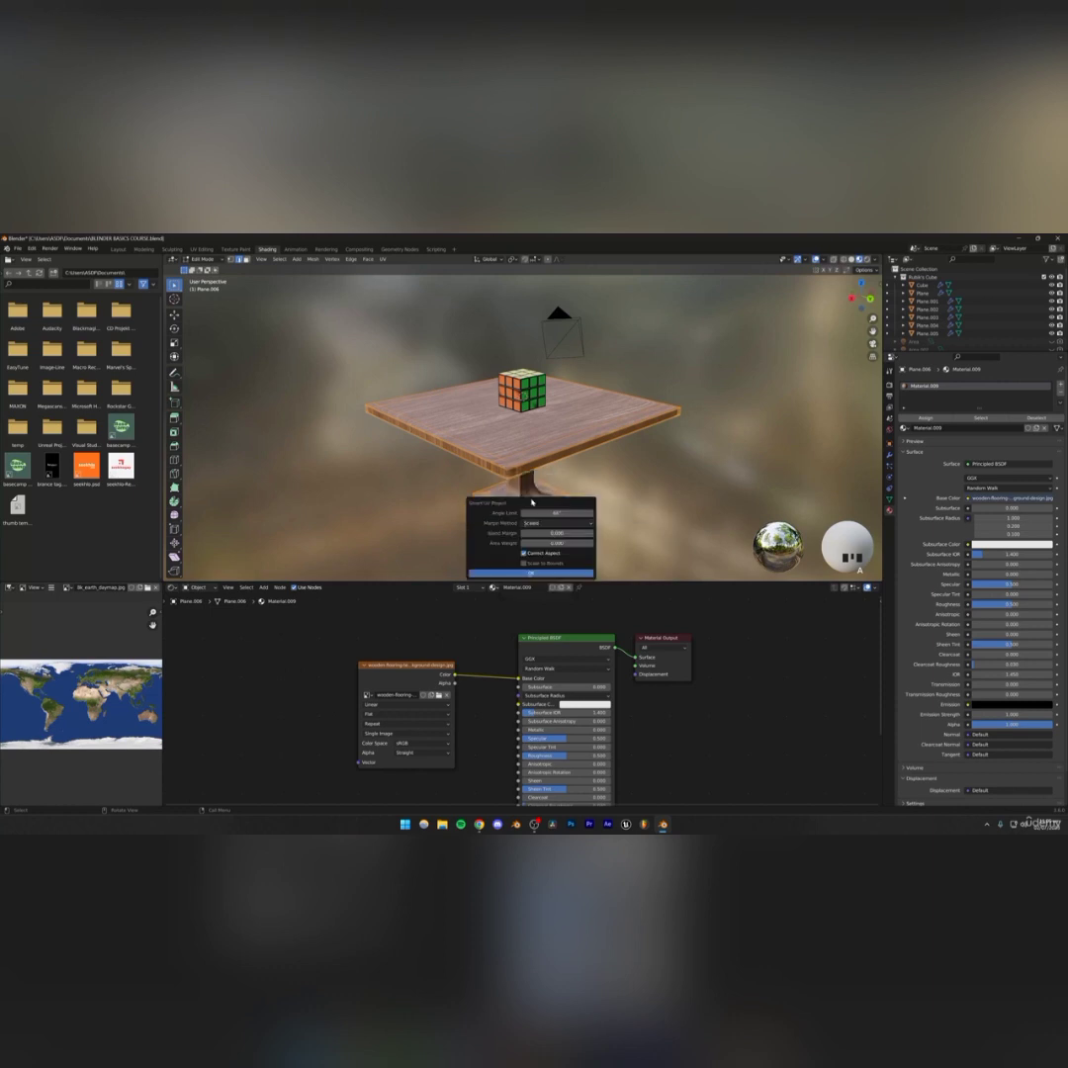
click(527, 572)
key(Tab)
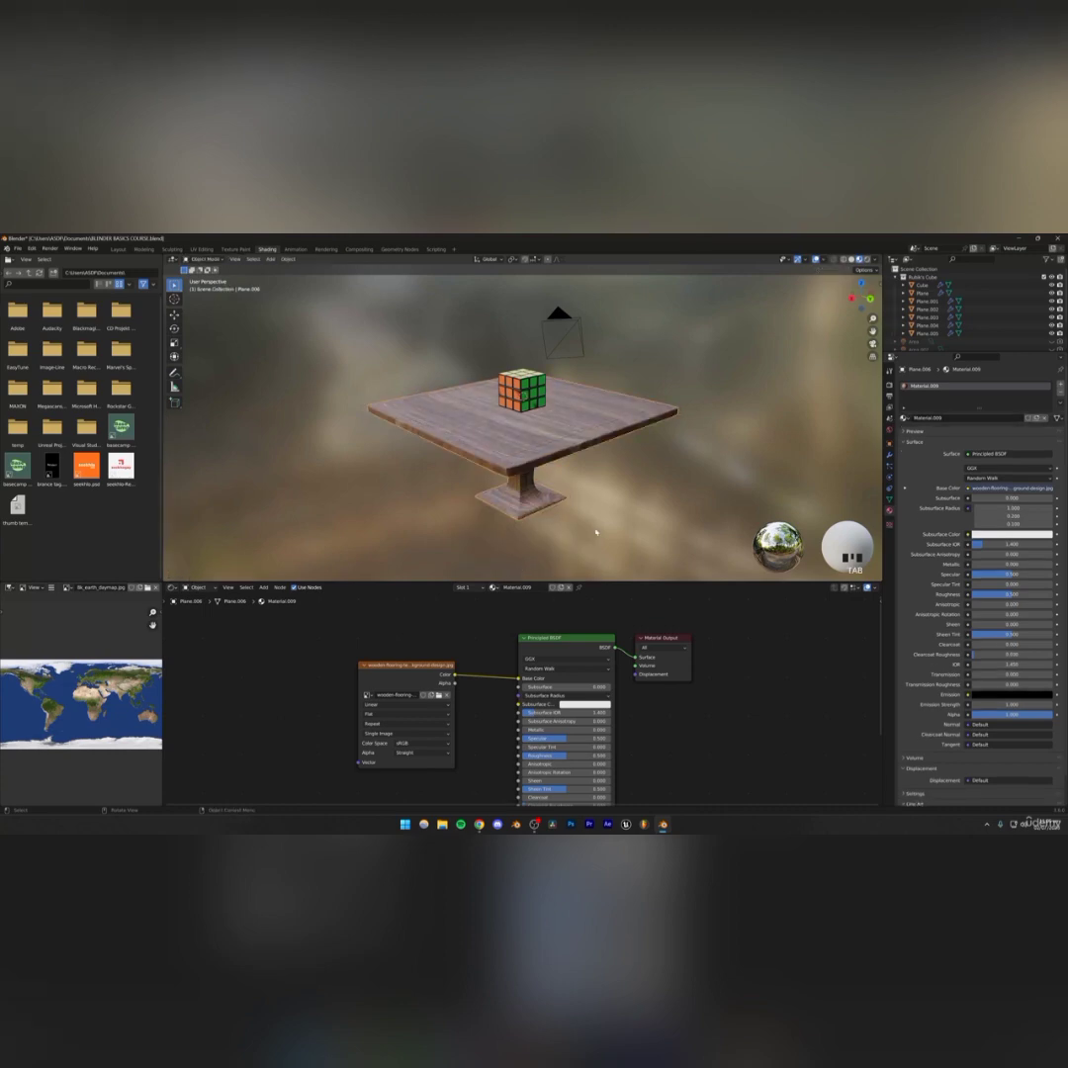
Inspect the textured table from several angles, toggling the Subdivision modifier's viewport display on and off
middle_drag(595, 529, 511, 423)
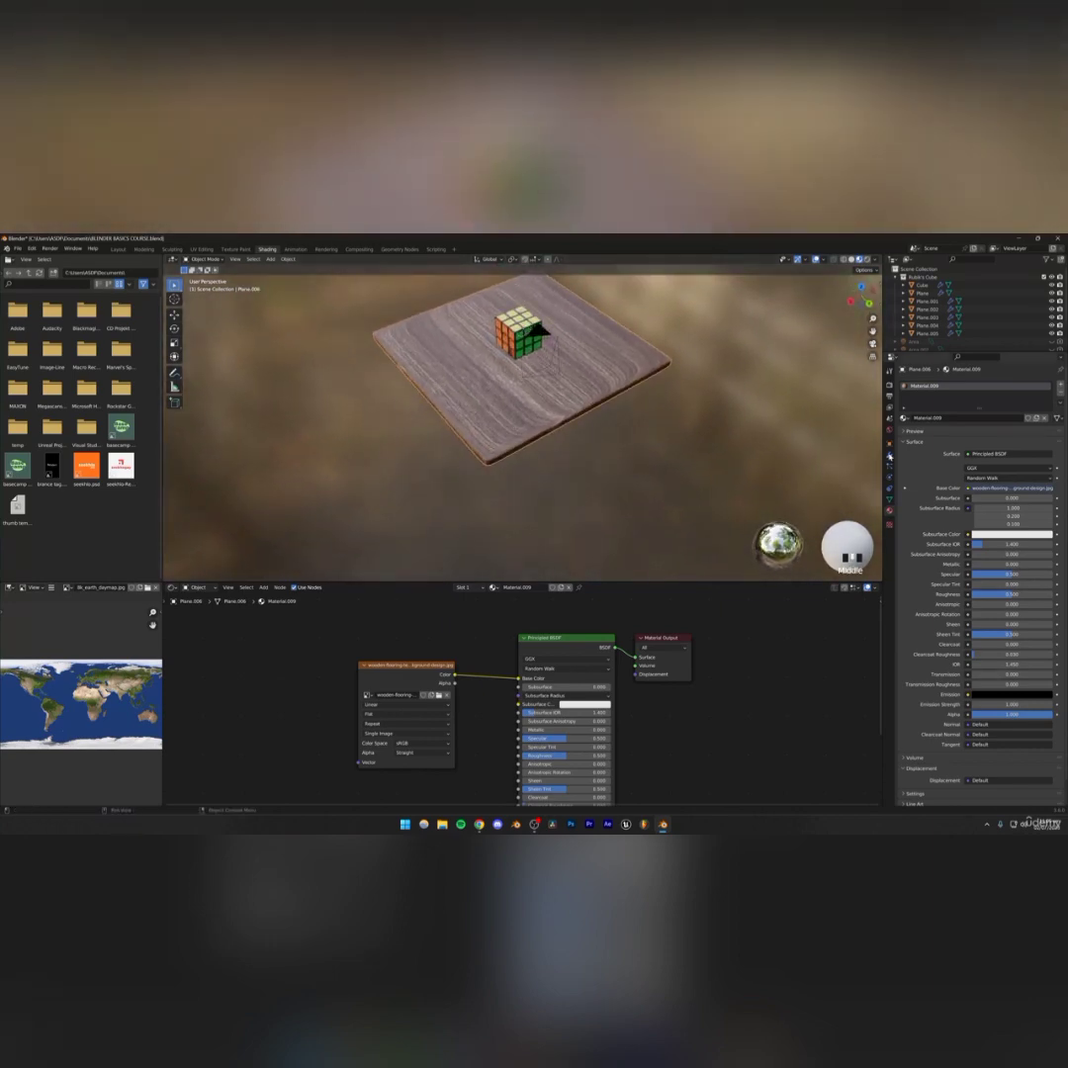
click(889, 454)
click(1024, 399)
scroll(613, 479, up, 4)
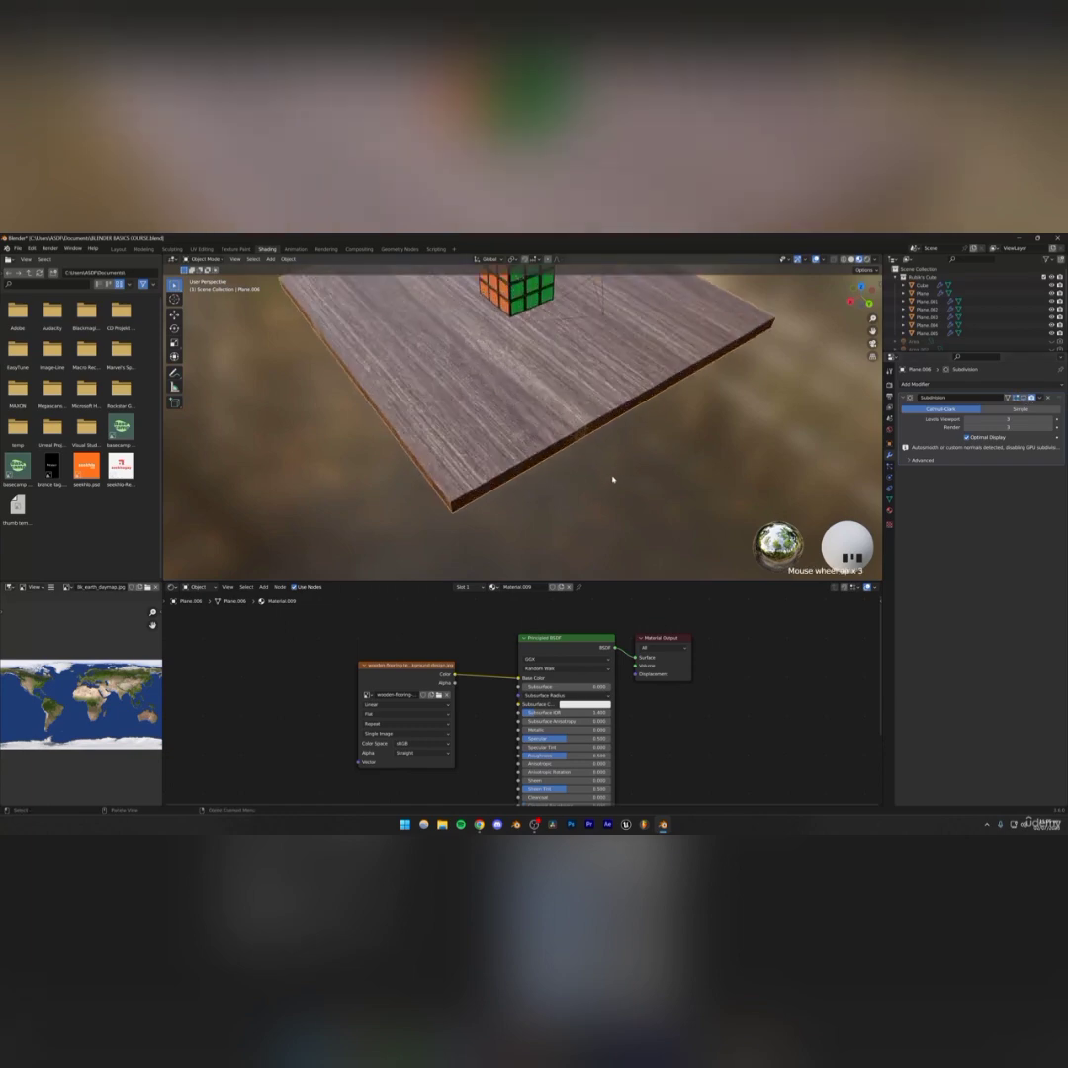
middle_drag(566, 507, 539, 497)
scroll(528, 491, down, 4)
click(1025, 399)
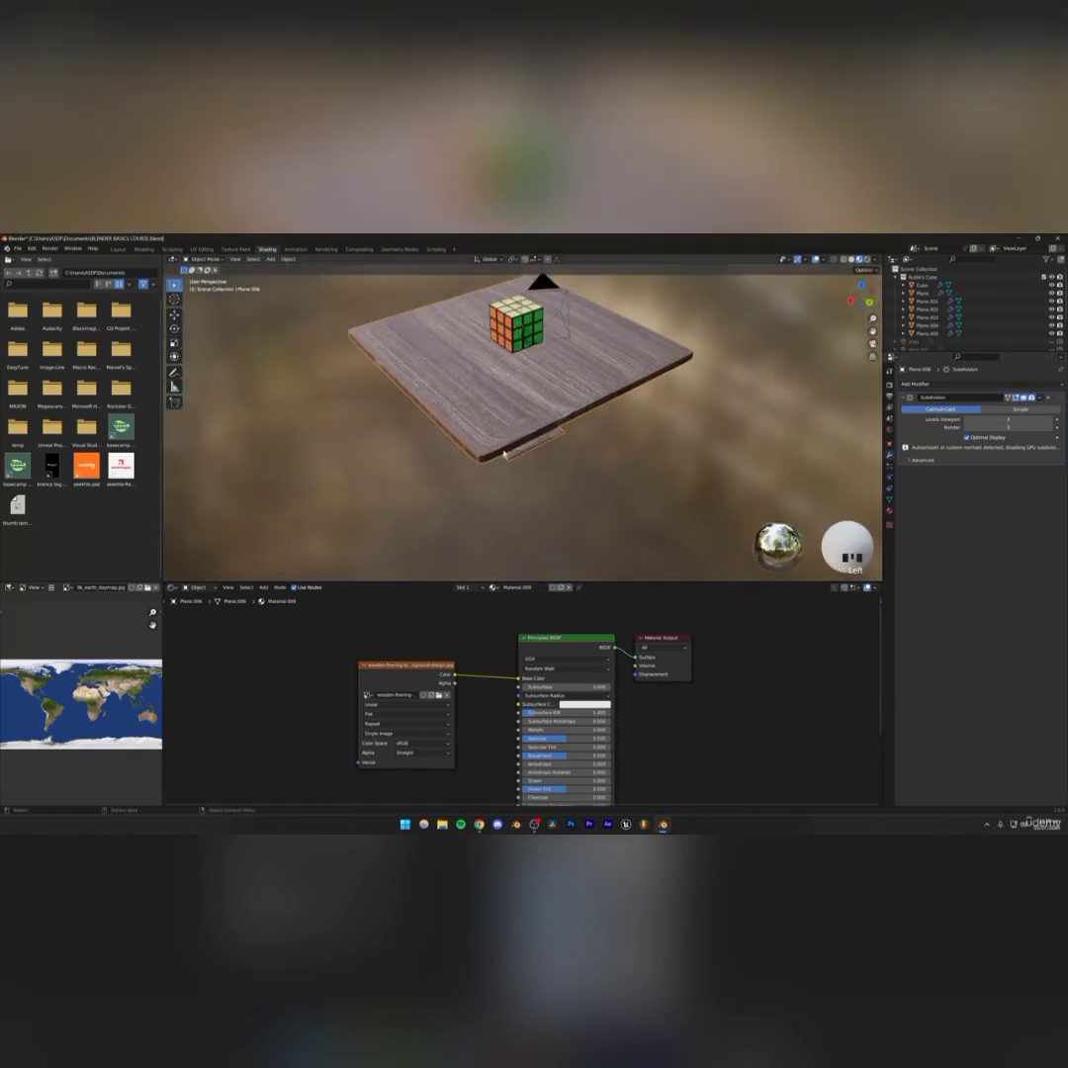
scroll(524, 410, up, 3)
shift+middle_drag(527, 407, 476, 456)
middle_drag(639, 427, 736, 280)
scroll(625, 446, down, 4)
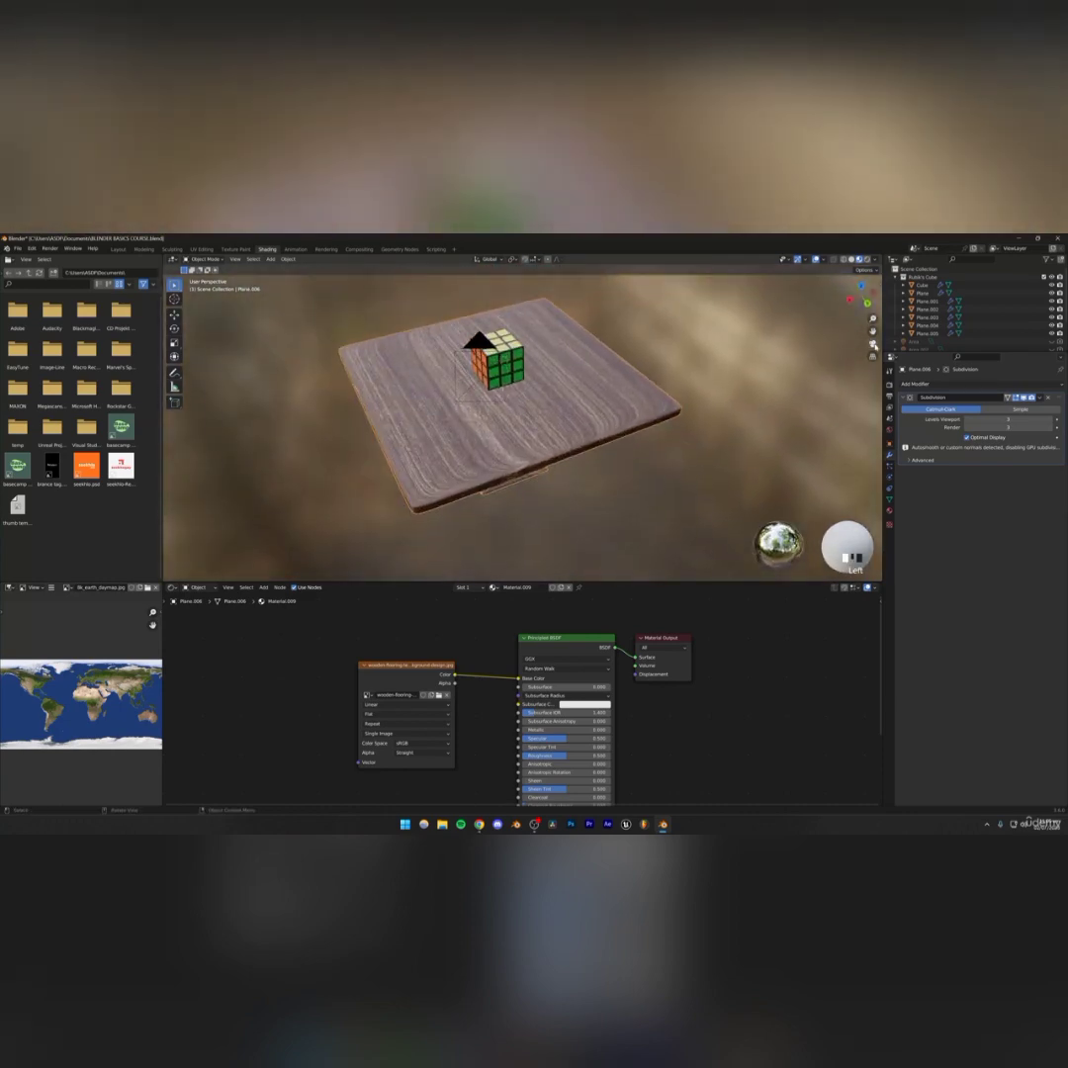
Switch to the camera view, return to the Layout workspace and save the file
click(872, 344)
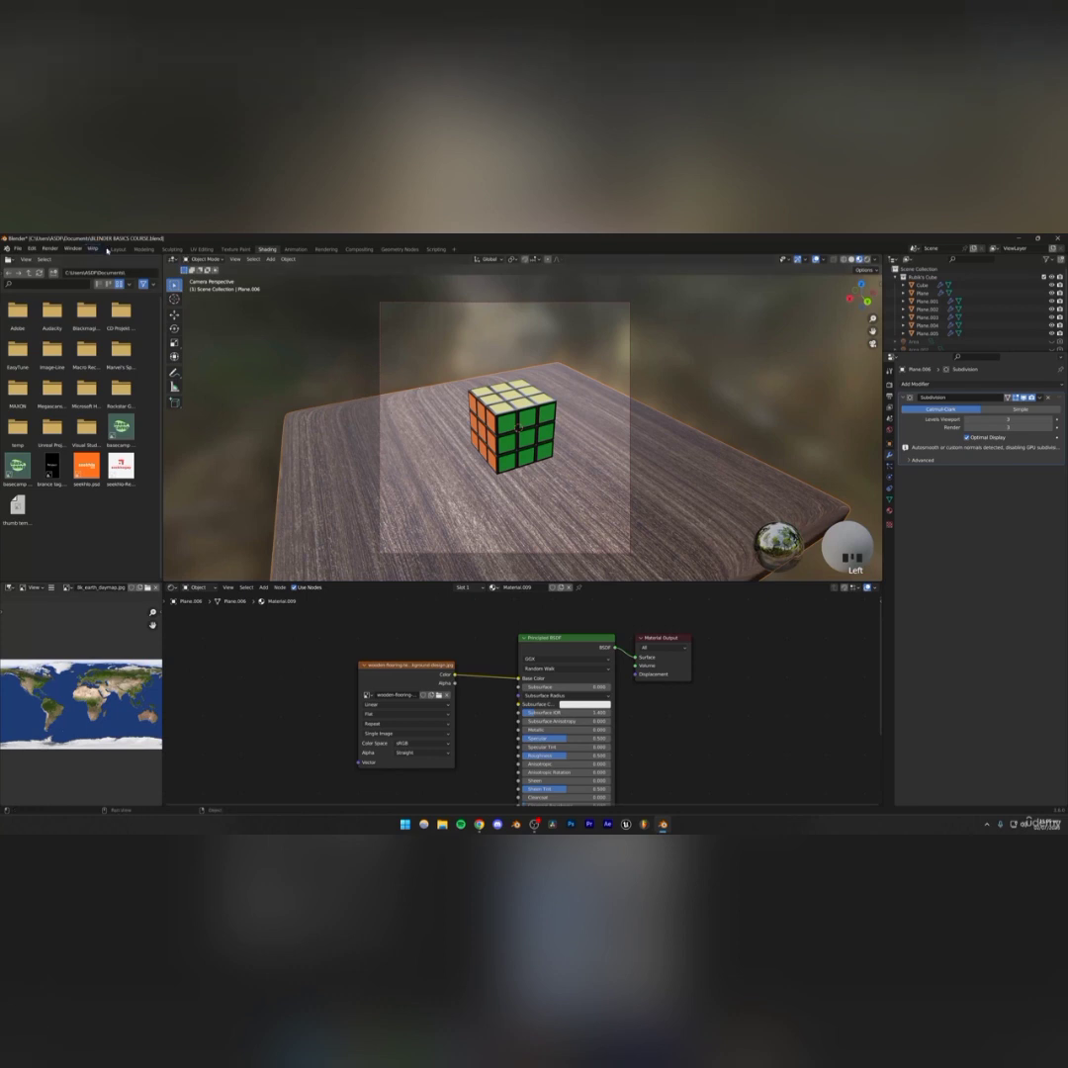
click(118, 251)
key(ctrl+s)
Set the Layout viewport to the camera view with rendered shading, select the table and save the file
scroll(360, 443, down, 4)
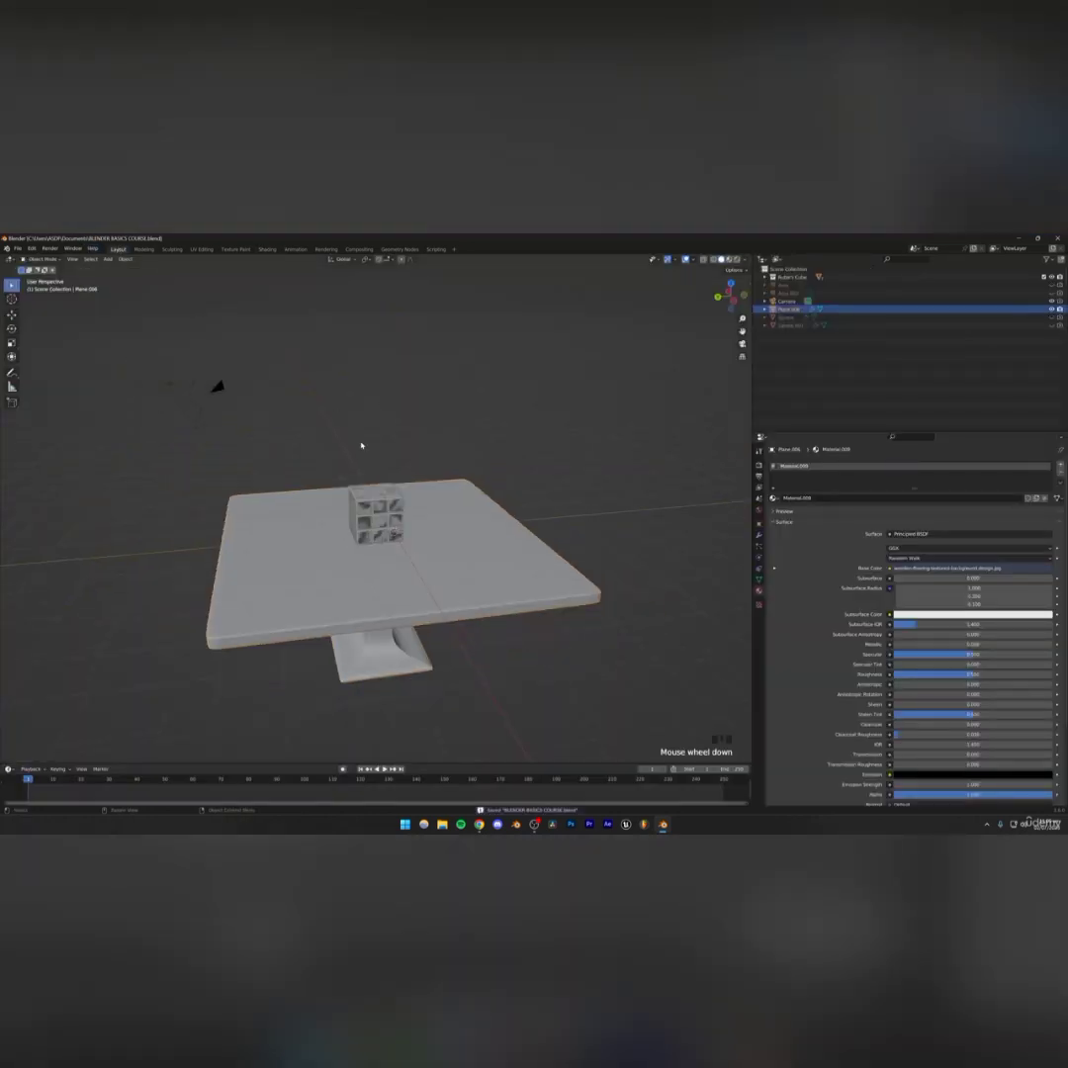
middle_drag(360, 443, 391, 465)
click(744, 344)
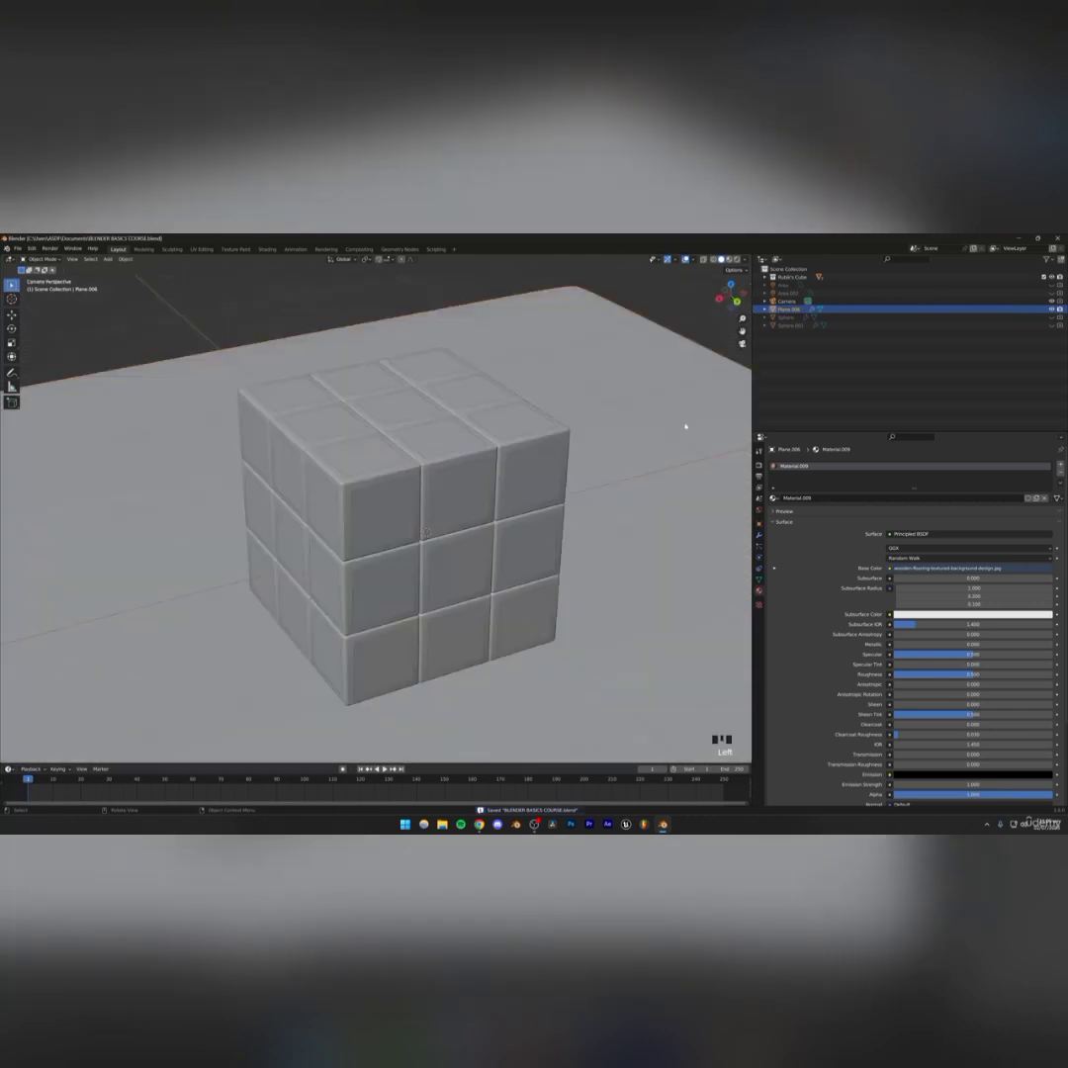
scroll(503, 451, down, 5)
click(737, 260)
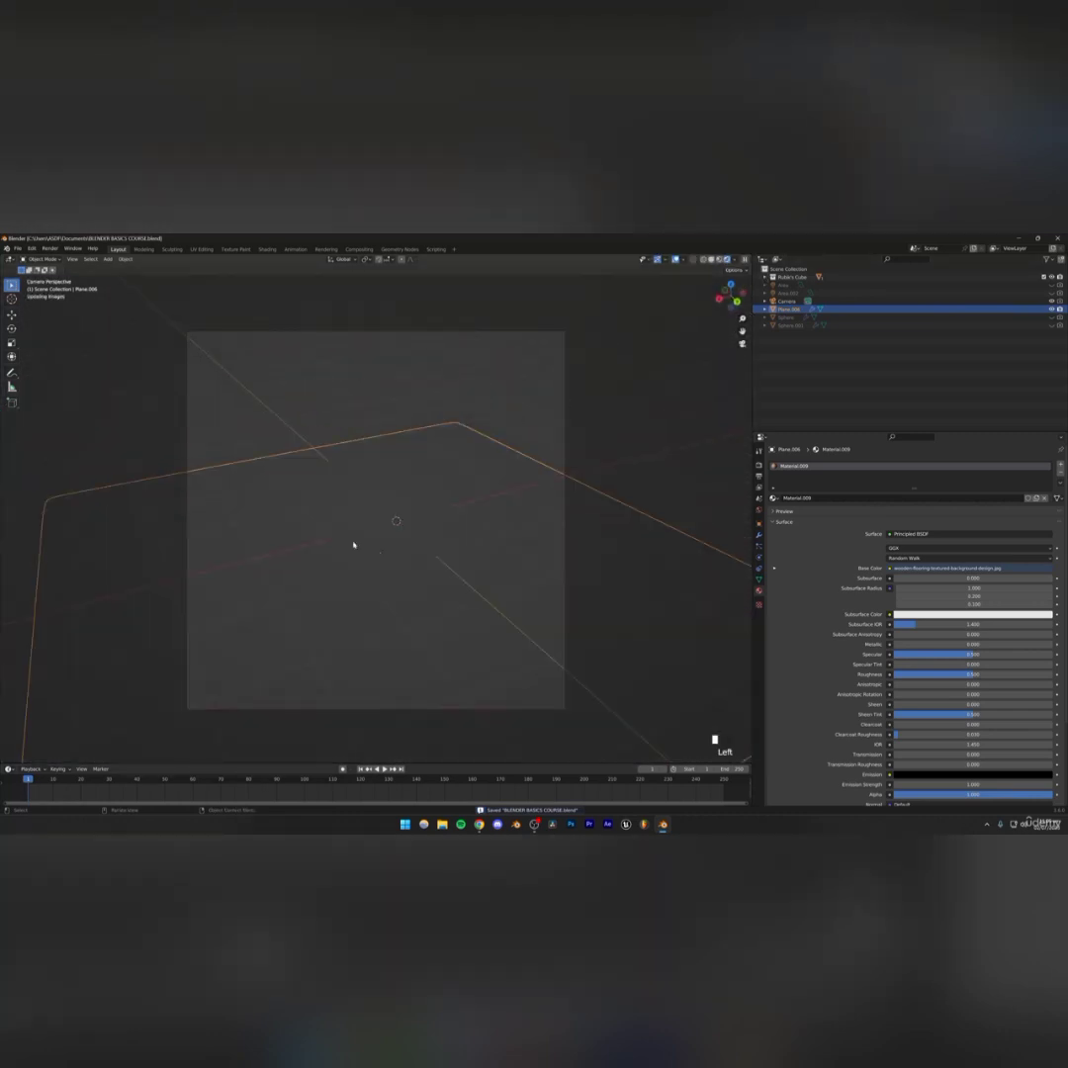
click(331, 374)
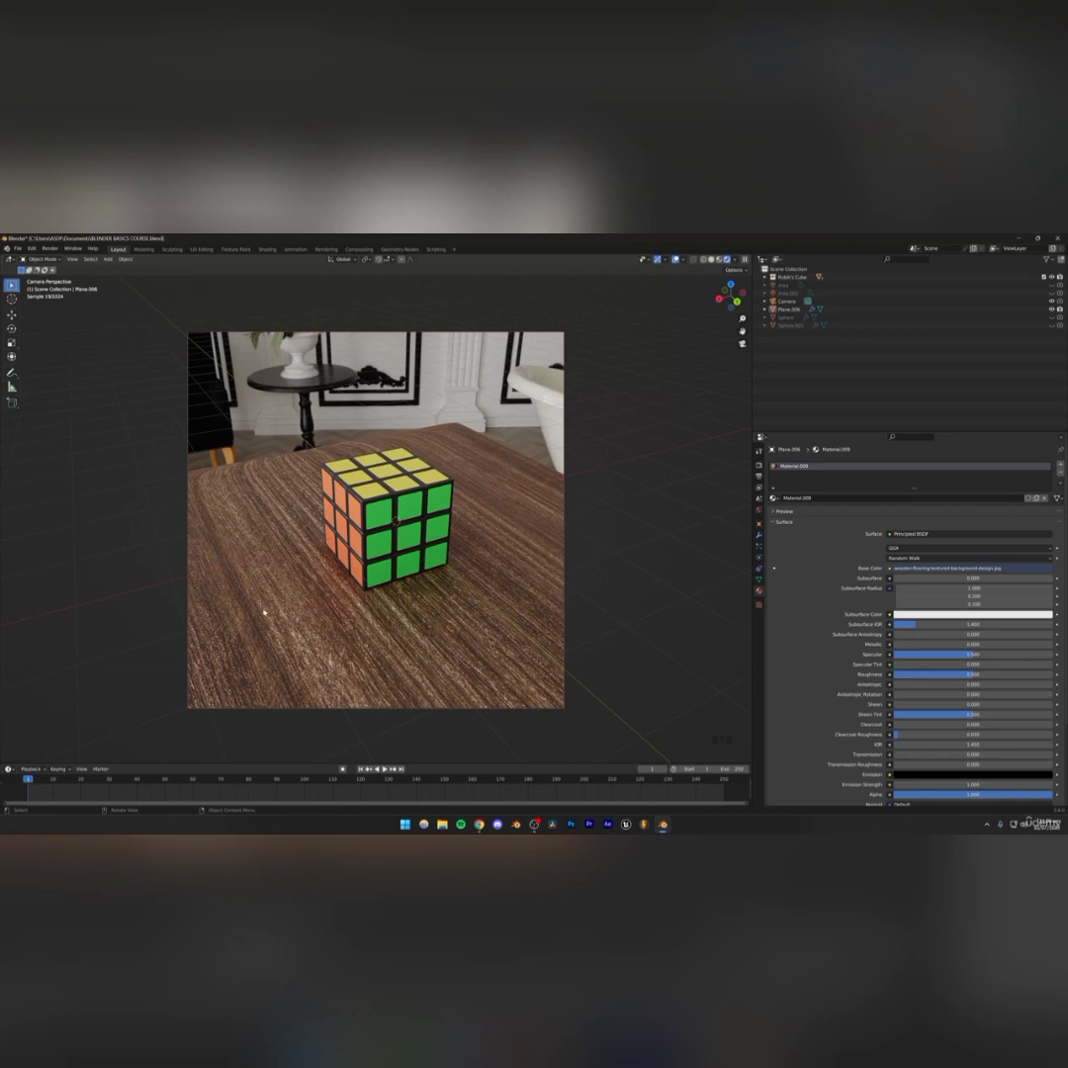
click(308, 584)
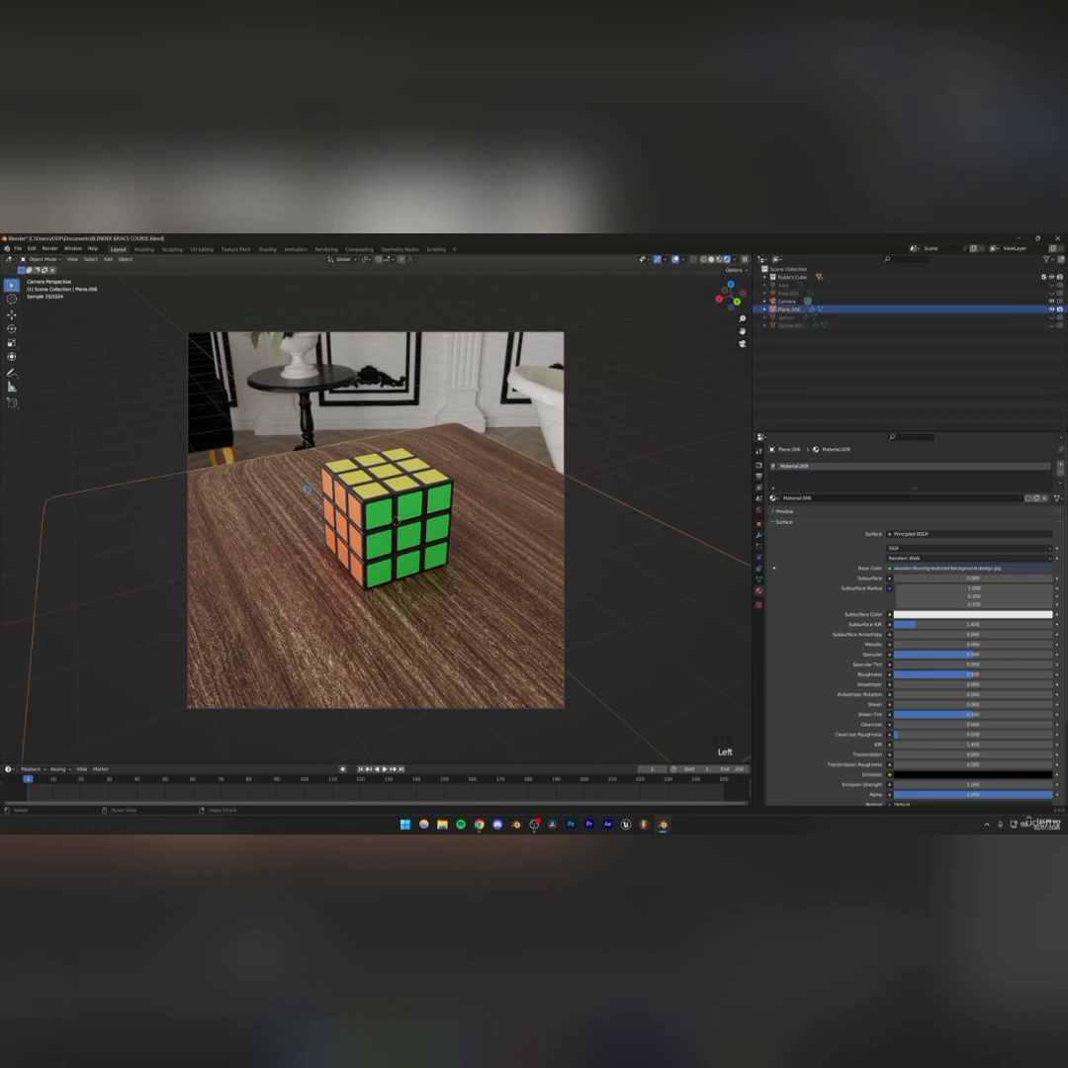
key(ctrl+s)
key(ctrl+s)
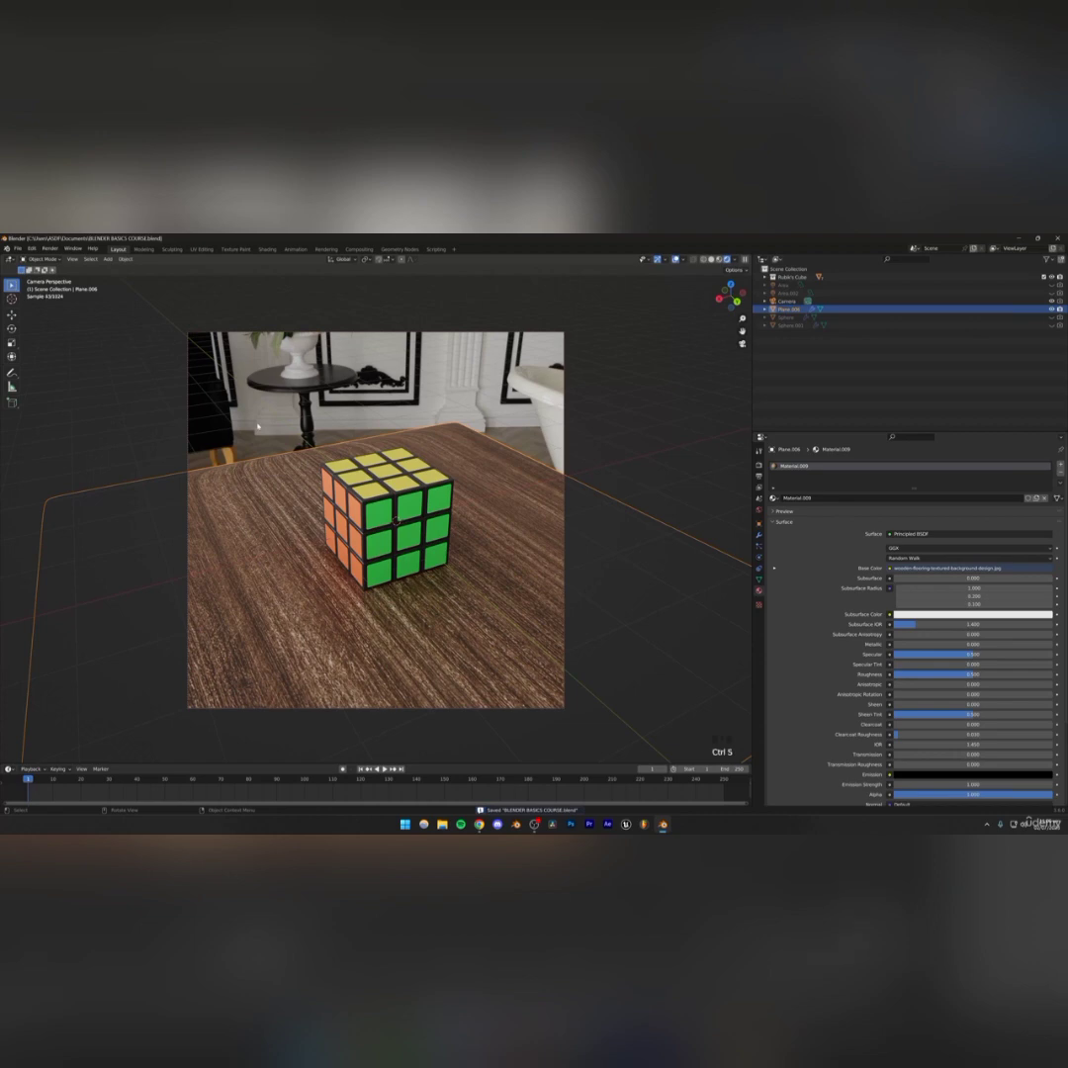
In the UV Editing workspace, select all of the table's UVs and scale them up over the wood image
click(196, 250)
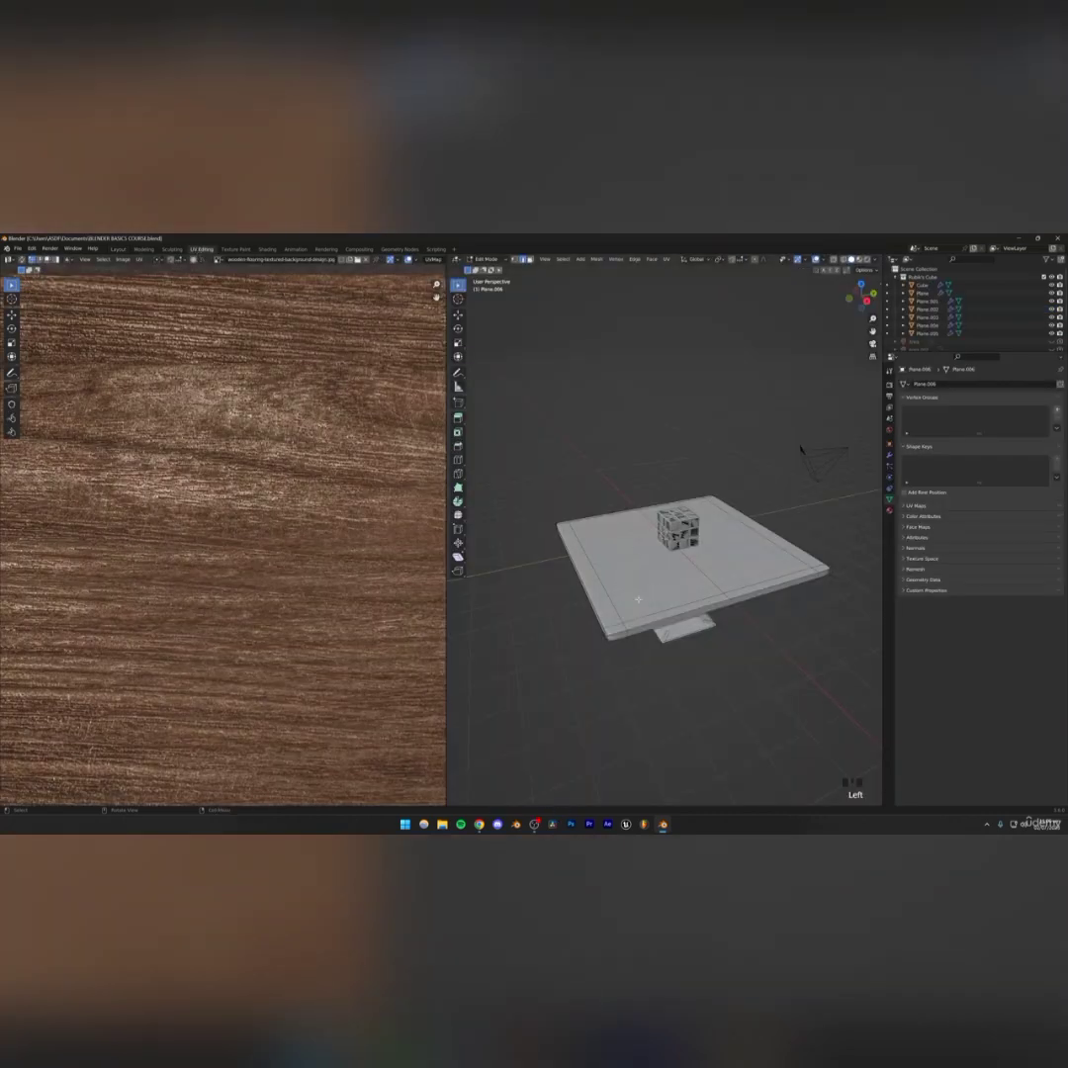
scroll(238, 605, down, 4)
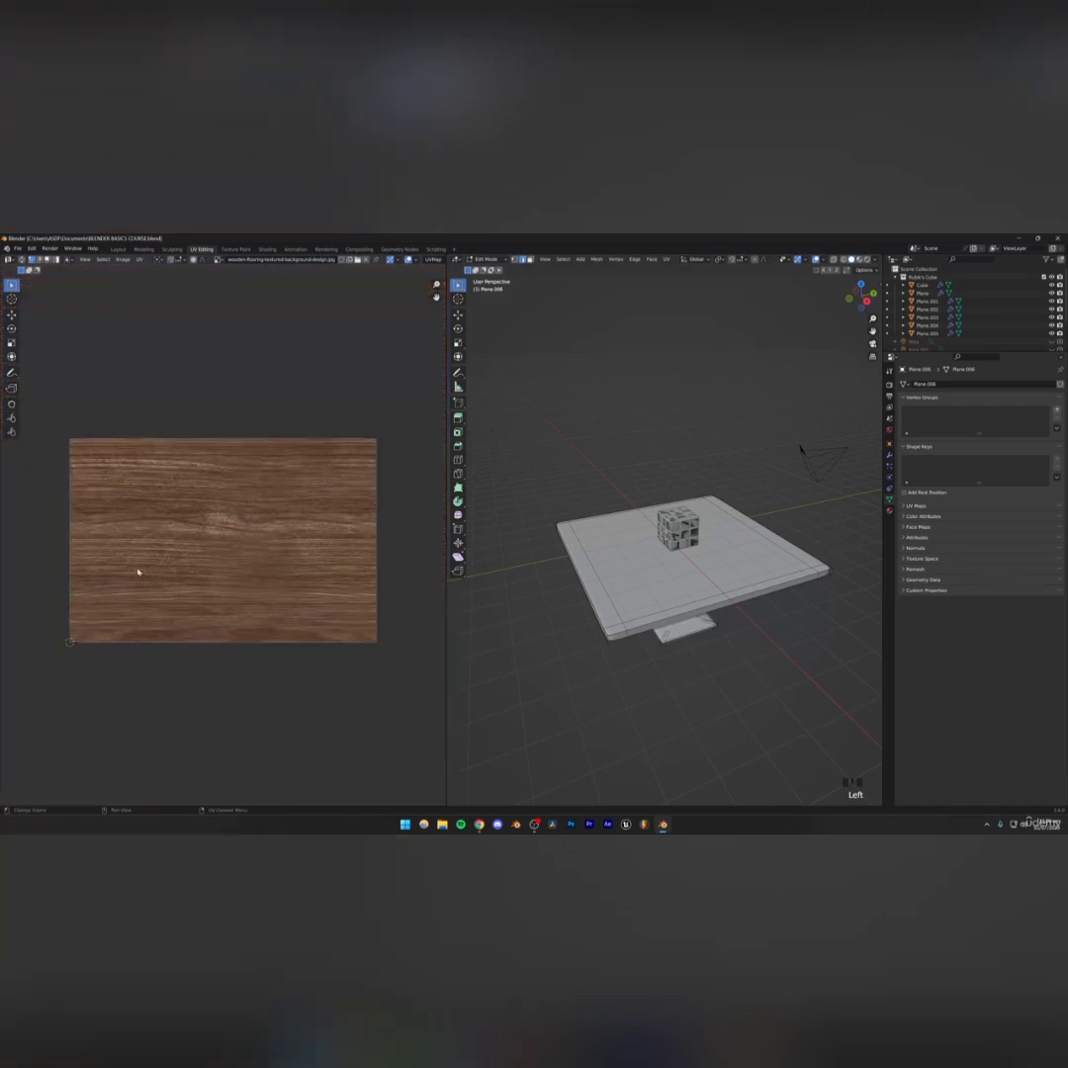
scroll(267, 513, up, 1)
scroll(219, 543, down, 2)
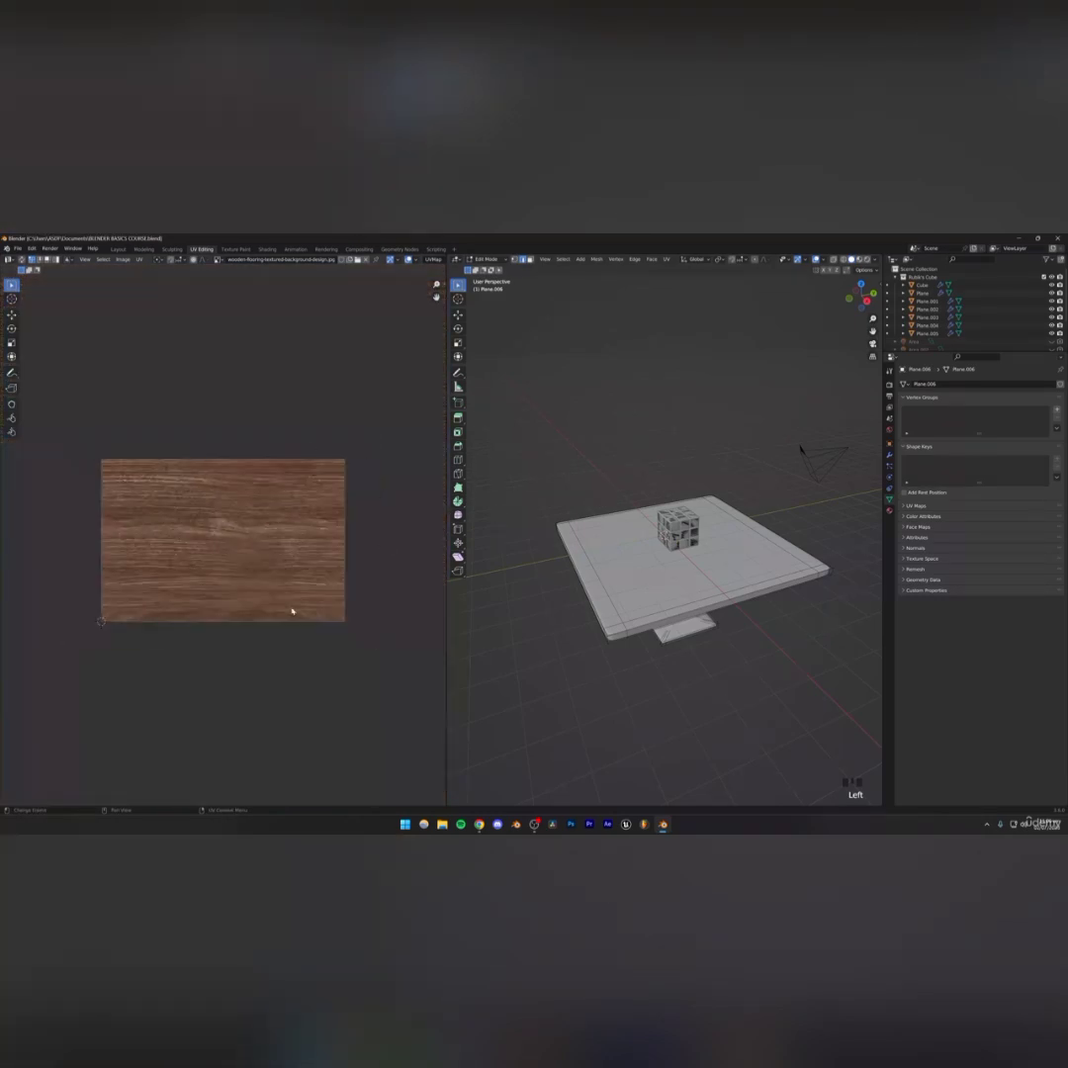
middle_drag(796, 447, 788, 442)
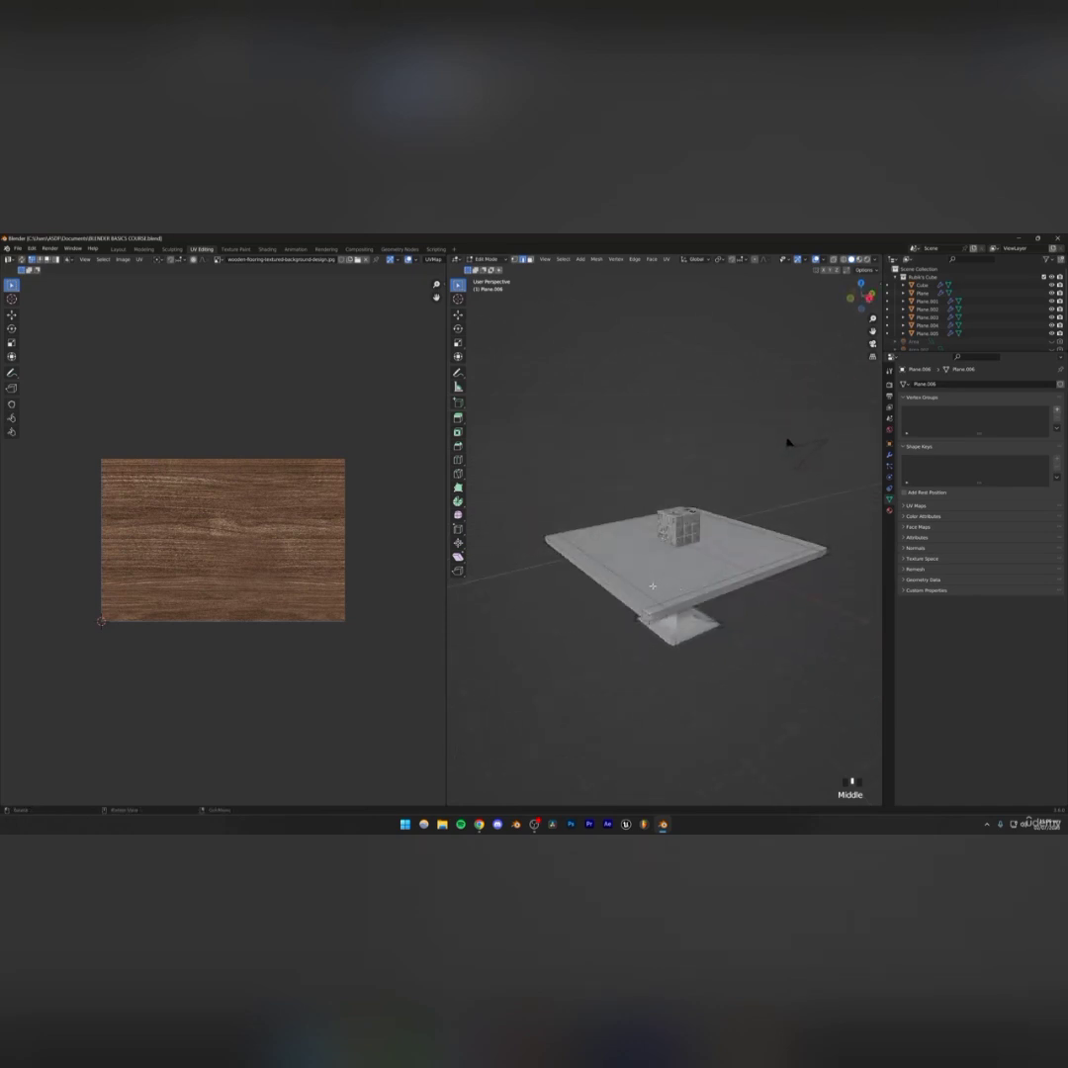
key(a)
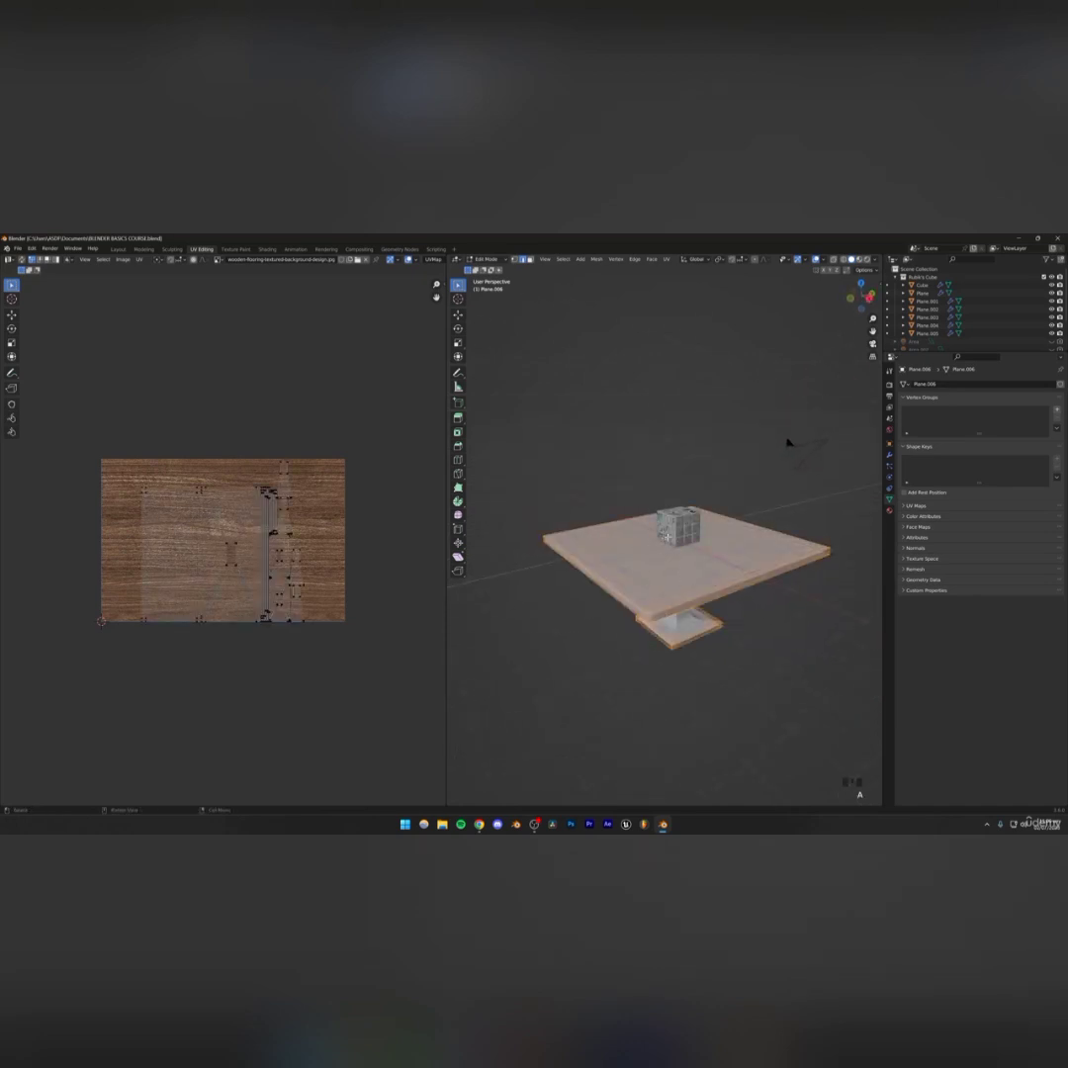
scroll(308, 506, up, 4)
scroll(309, 506, down, 2)
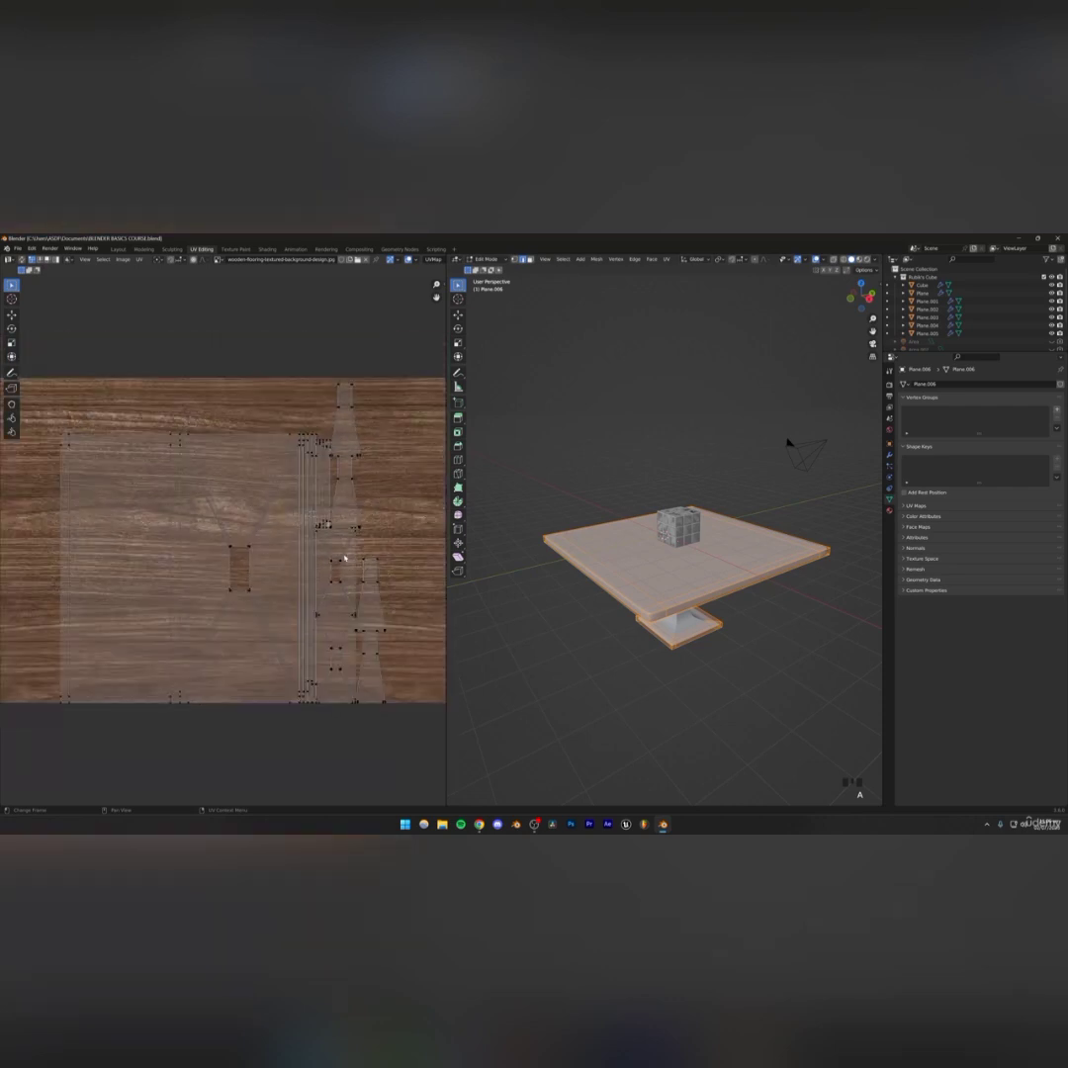
click(219, 522)
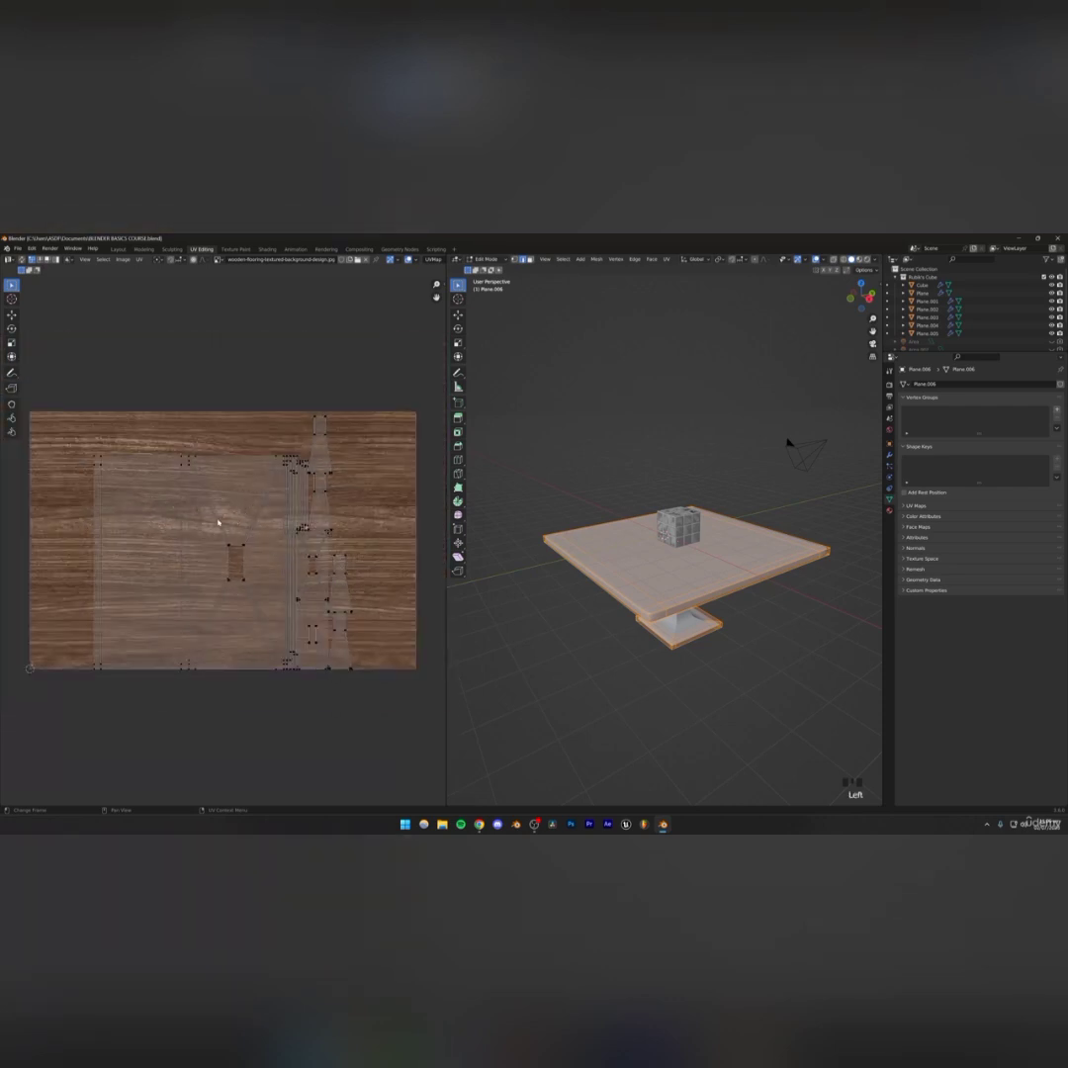
key(a)
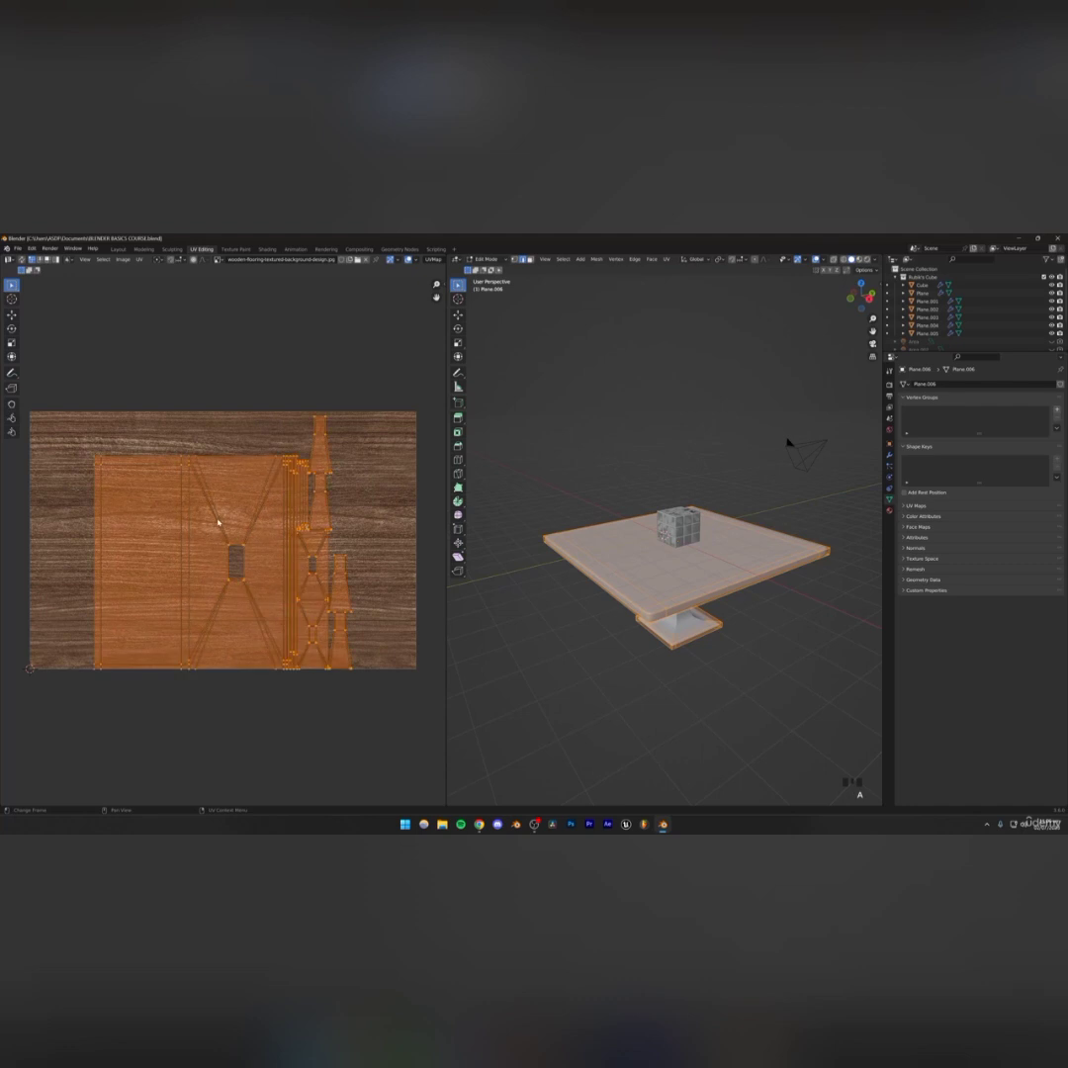
scroll(219, 522, down, 4)
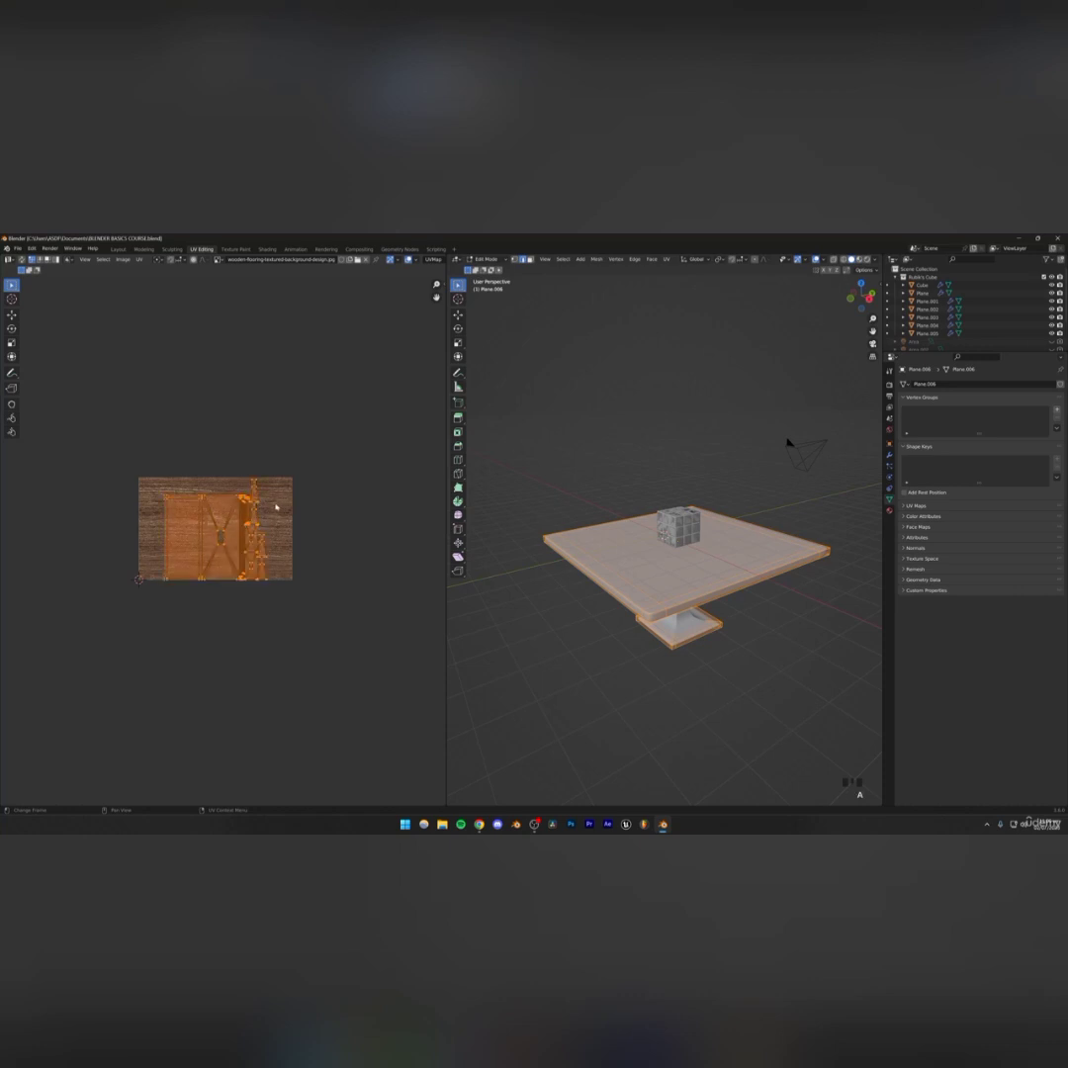
key(s)
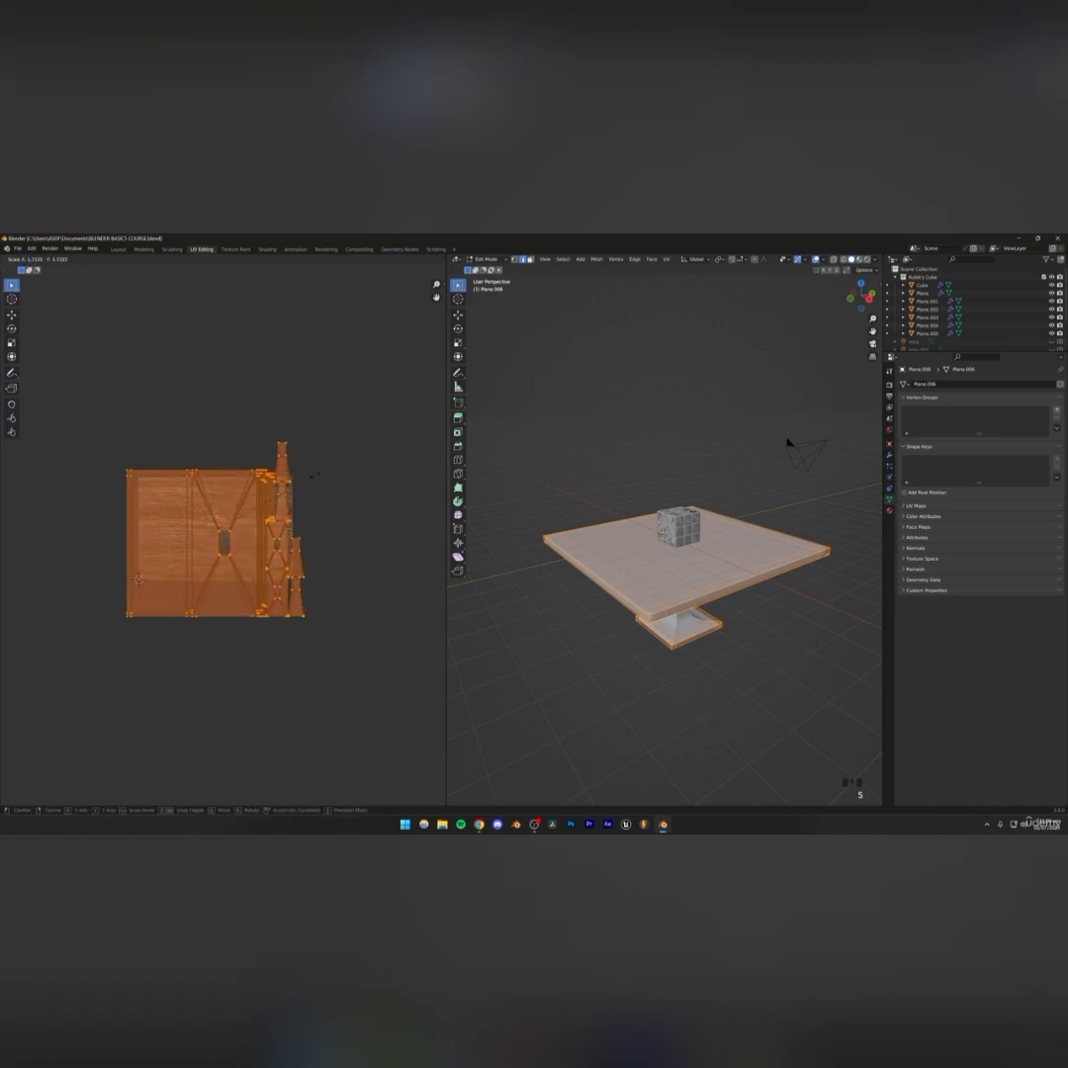
click(326, 461)
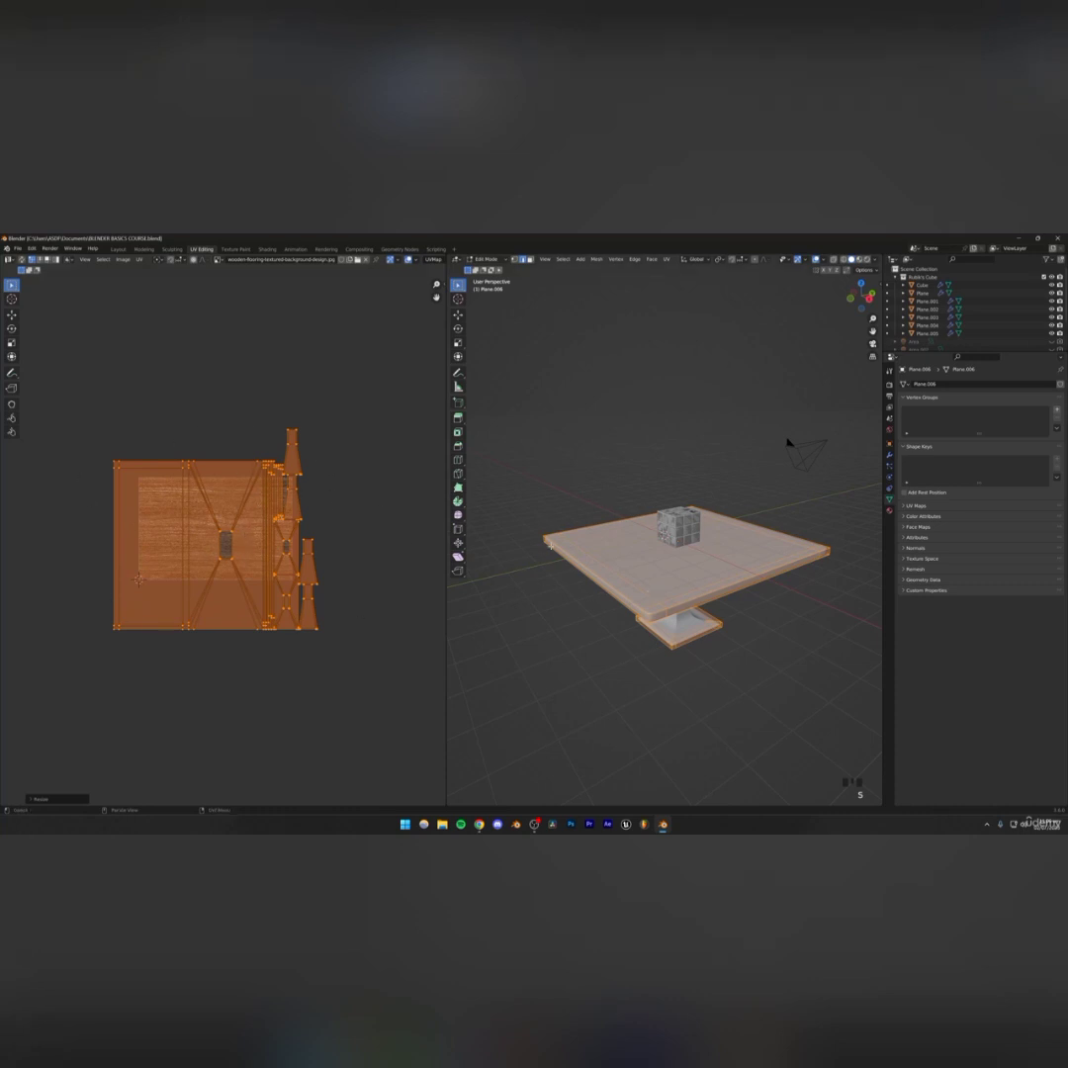
Preview the table in material shading and scale its UVs up once more to tighten the wood grain
click(854, 259)
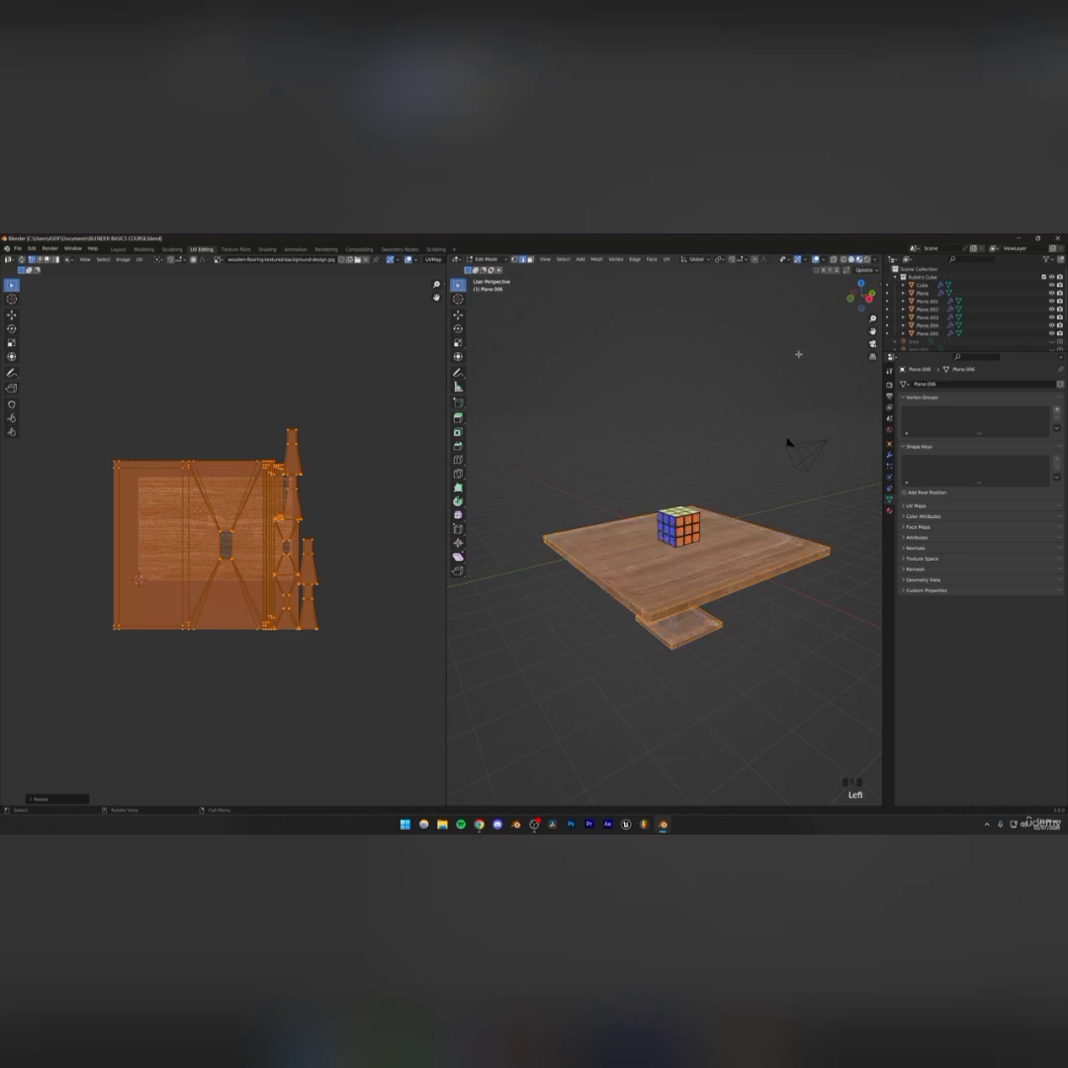
mouse_move(708, 564)
middle_down()
mouse_move(712, 611)
mouse_move(713, 590)
middle_up()
shift+middle_drag(713, 591, 681, 541)
scroll(691, 536, up, 6)
scroll(653, 543, down, 2)
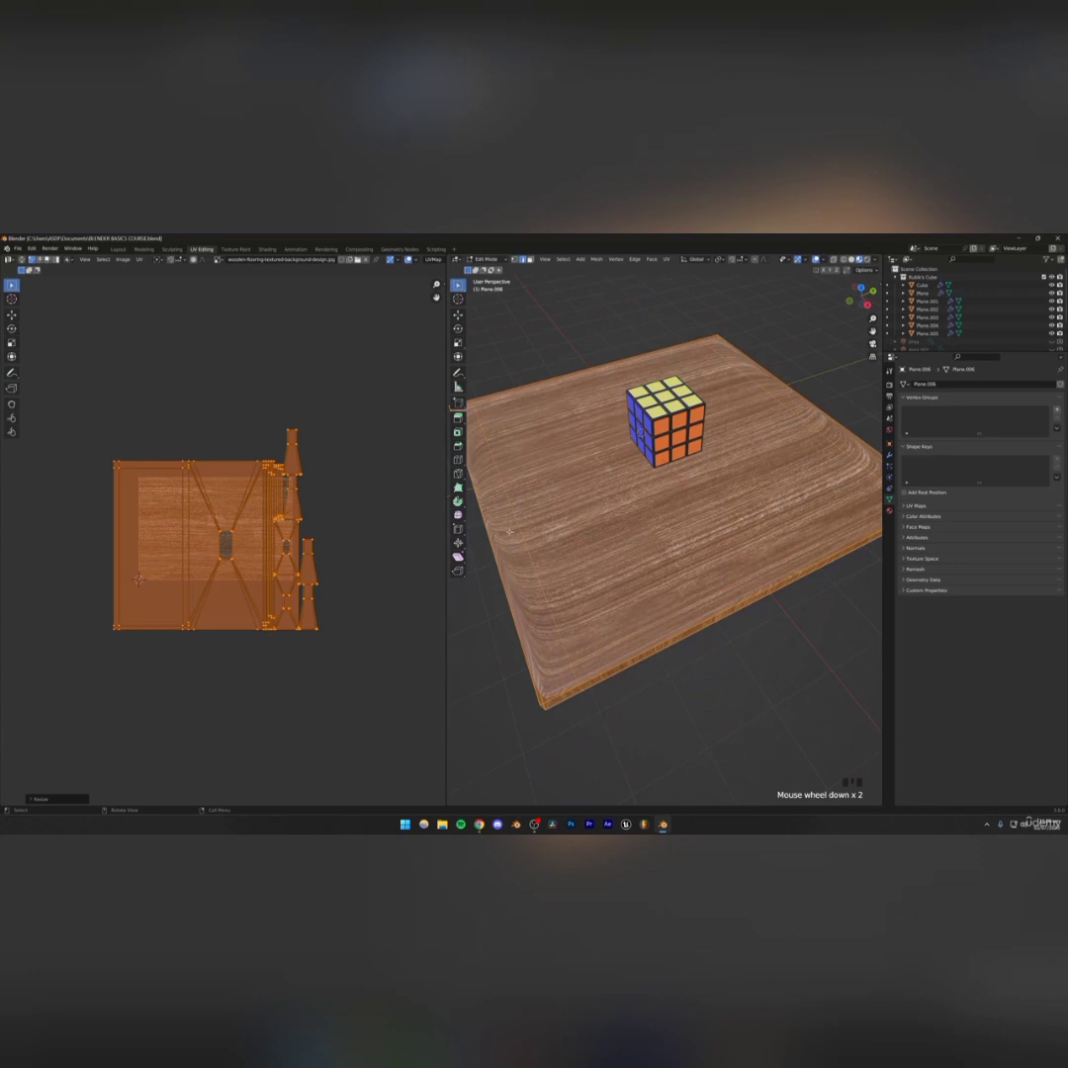
key(s)
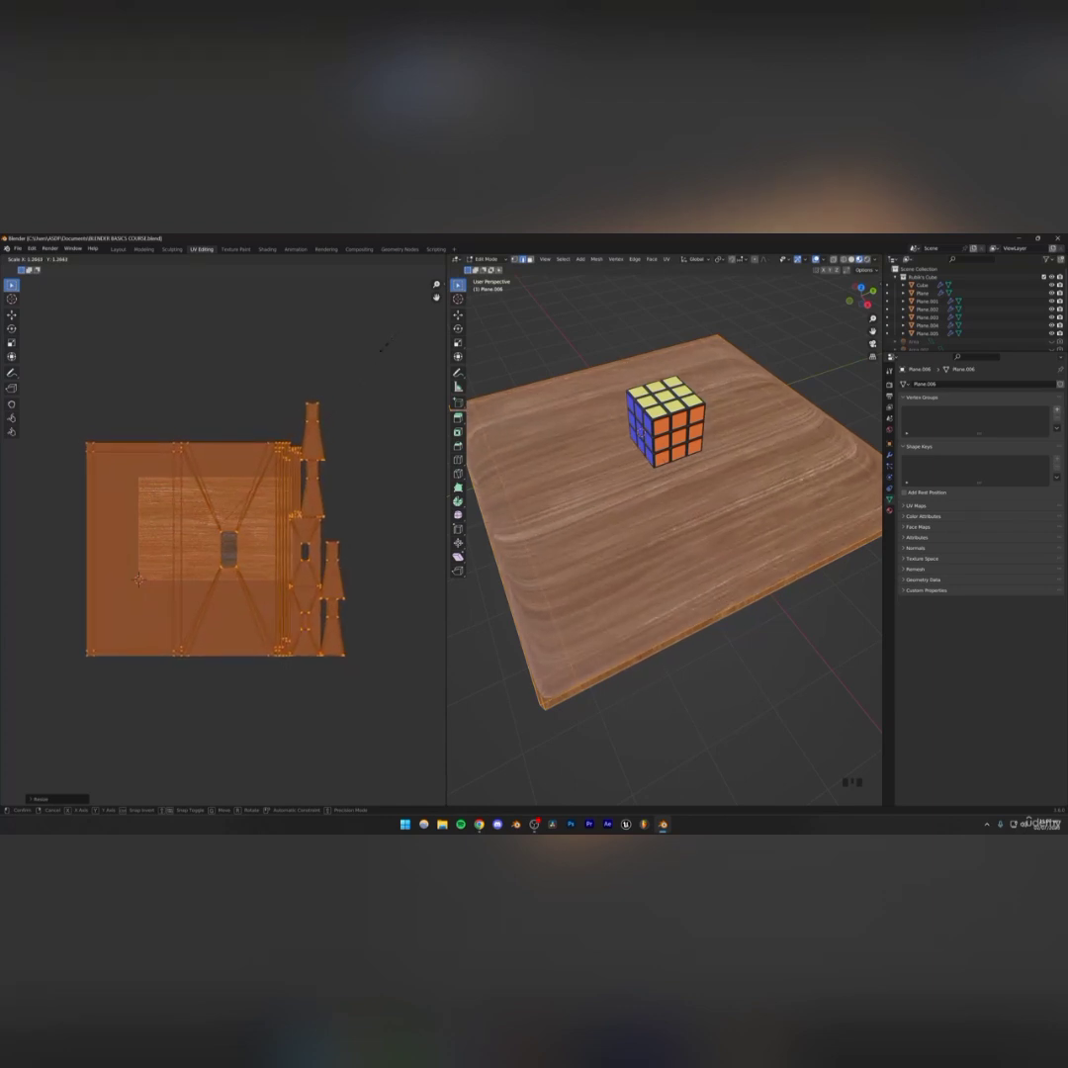
click(384, 347)
click(290, 329)
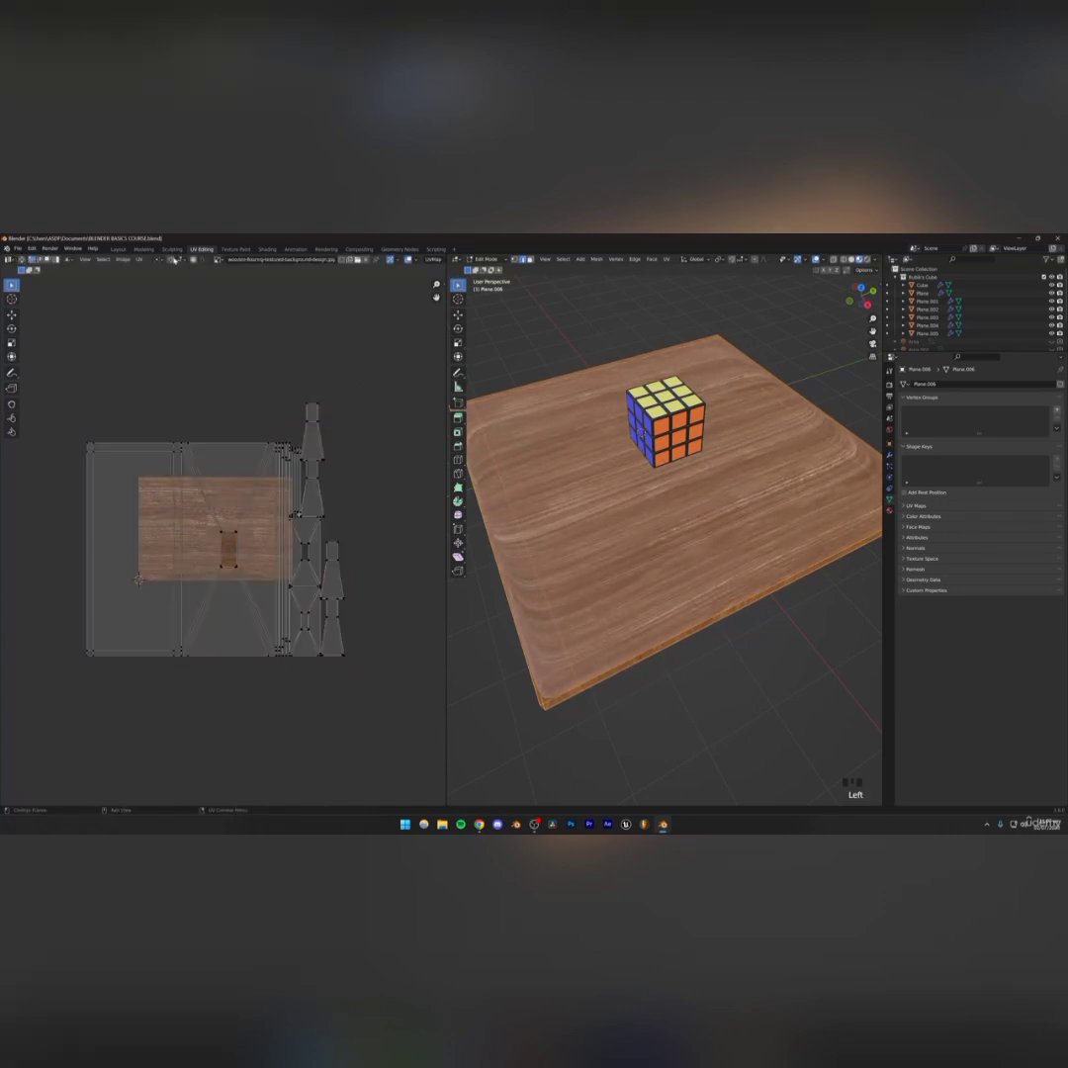
Return to the Layout workspace's rendered camera view, select the table and save the file
click(118, 249)
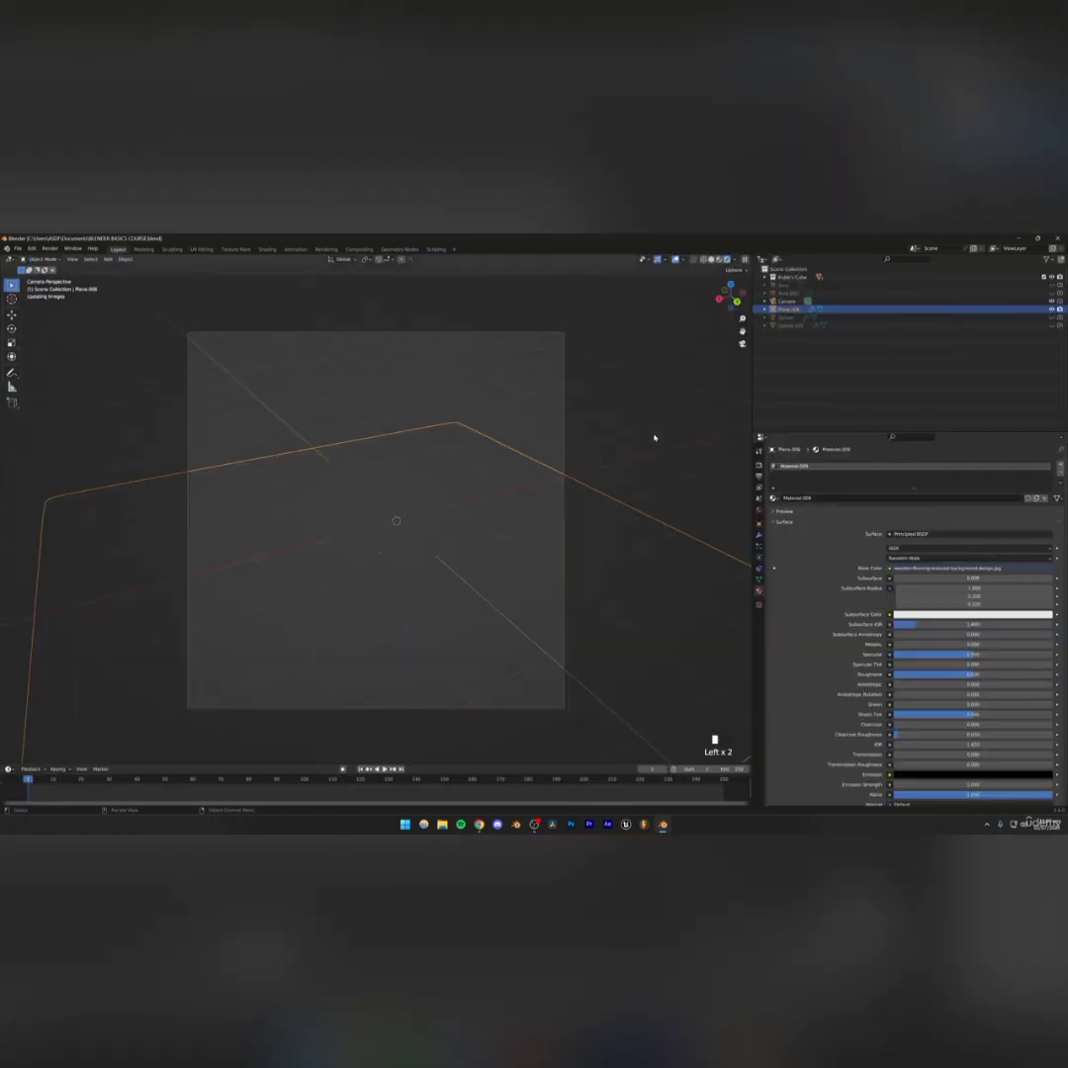
click(549, 480)
key(ctrl+s)
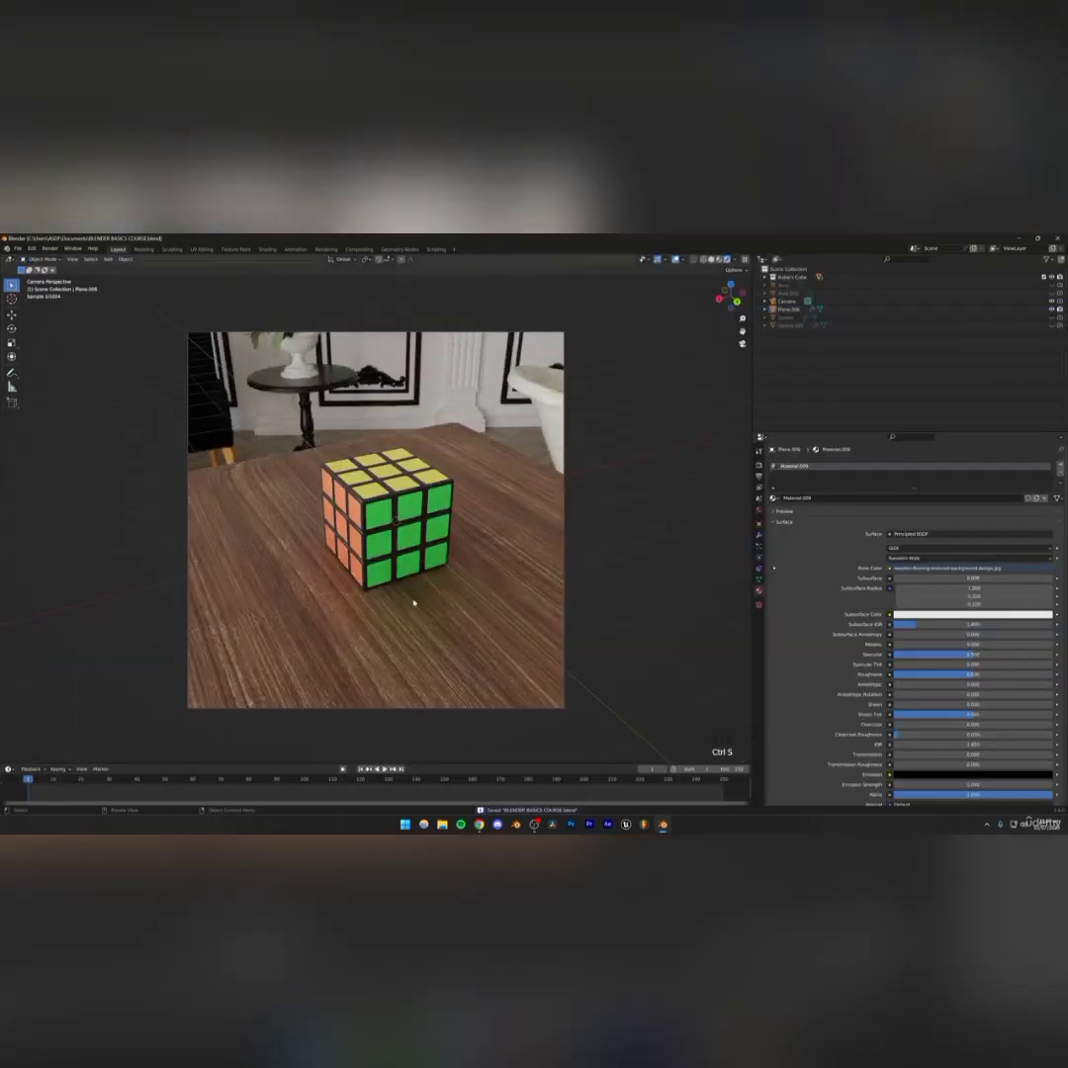
click(397, 645)
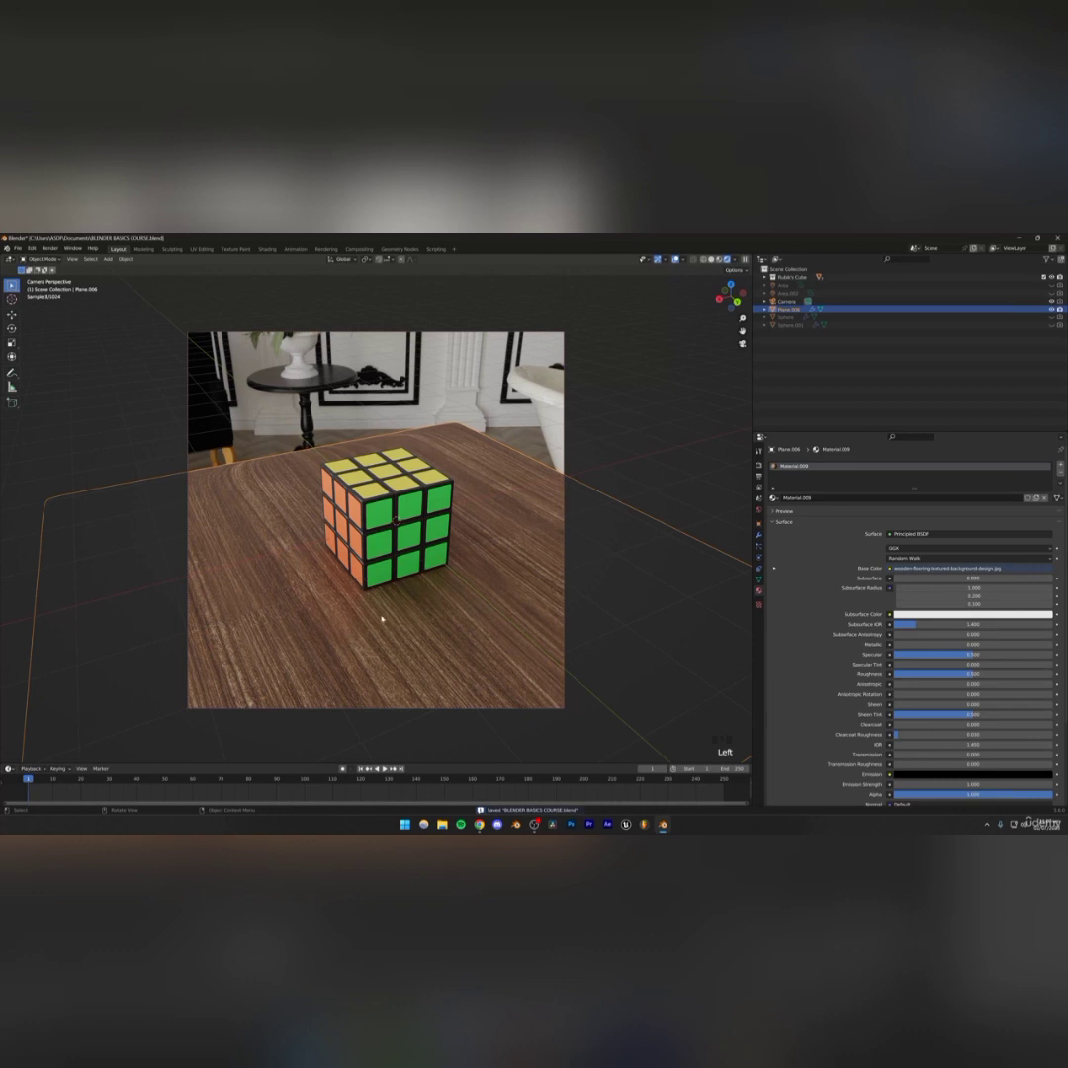
Rotate the table around its vertical Z axis
key(r)
key(z)
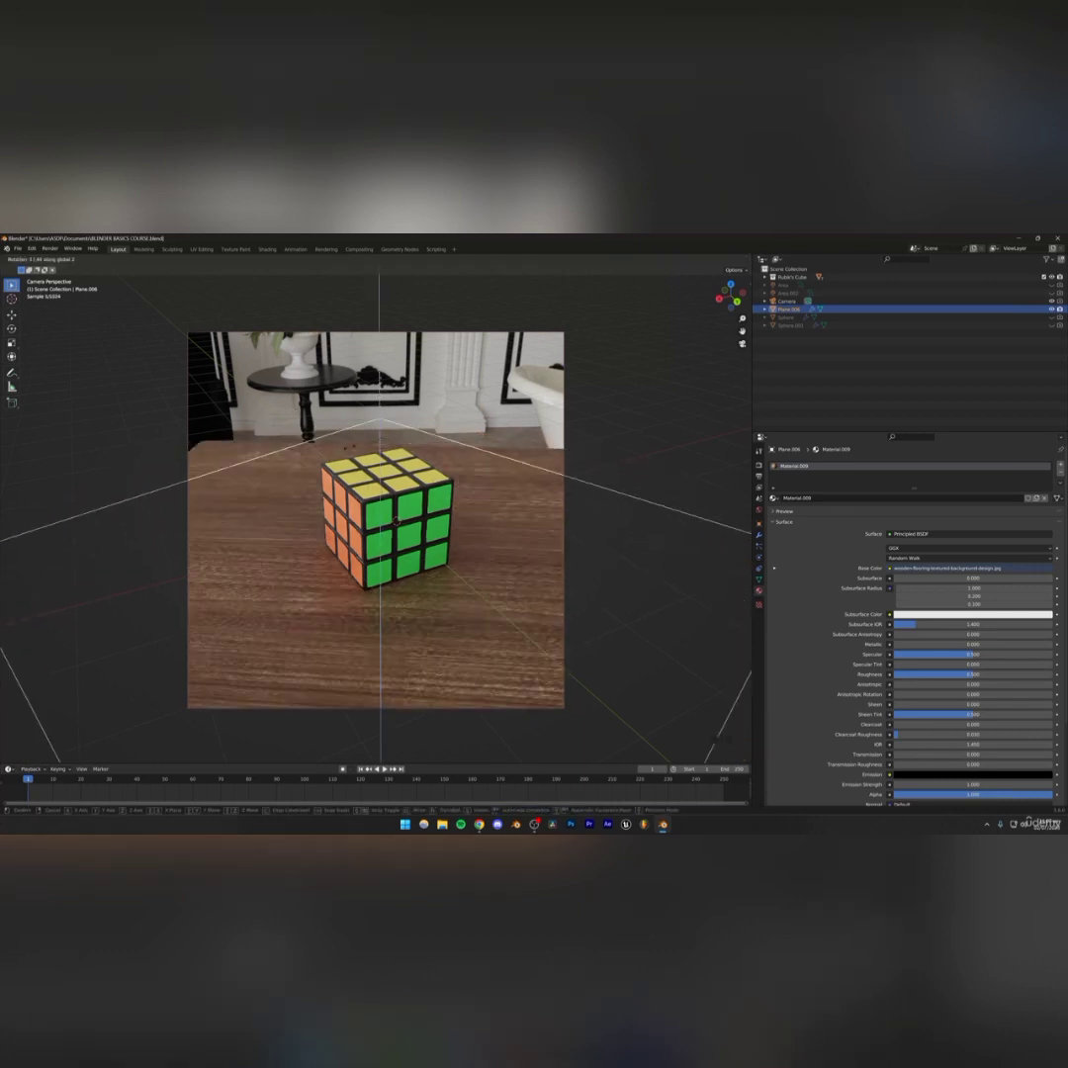
click(691, 359)
Select the camera, lock it to the view and reposition it to reframe the Rubik's Cube on the table
click(786, 301)
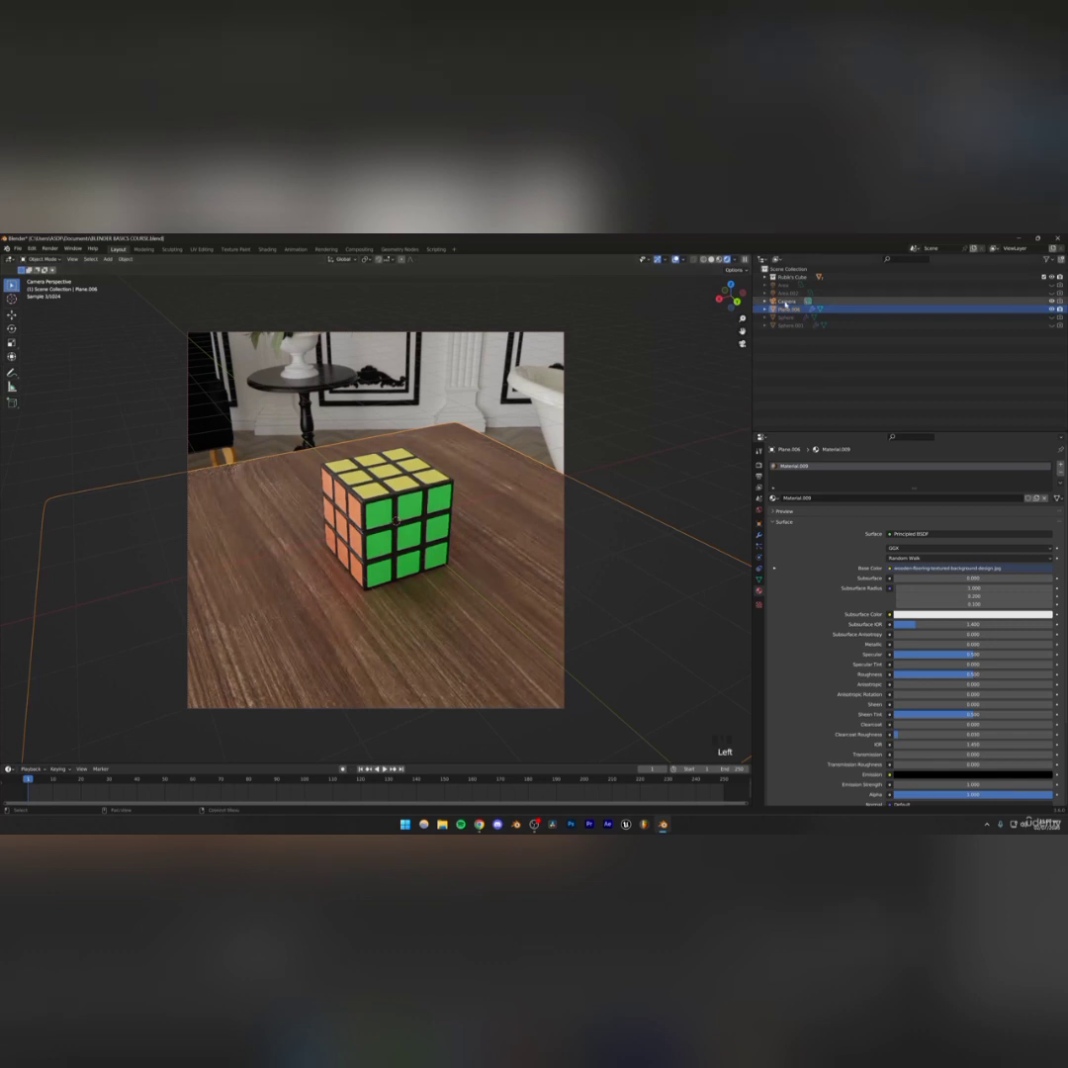
click(808, 300)
click(749, 284)
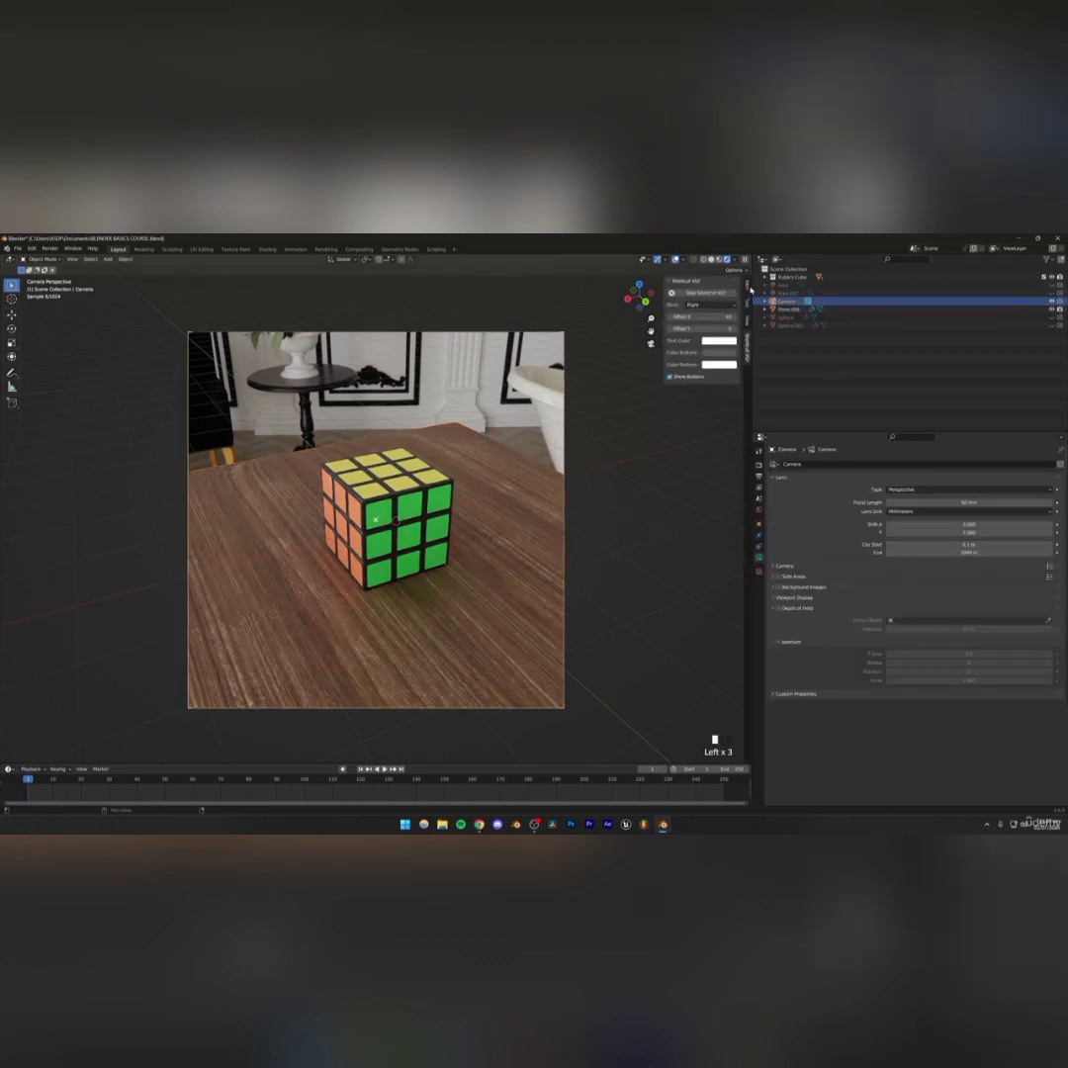
click(748, 319)
click(700, 381)
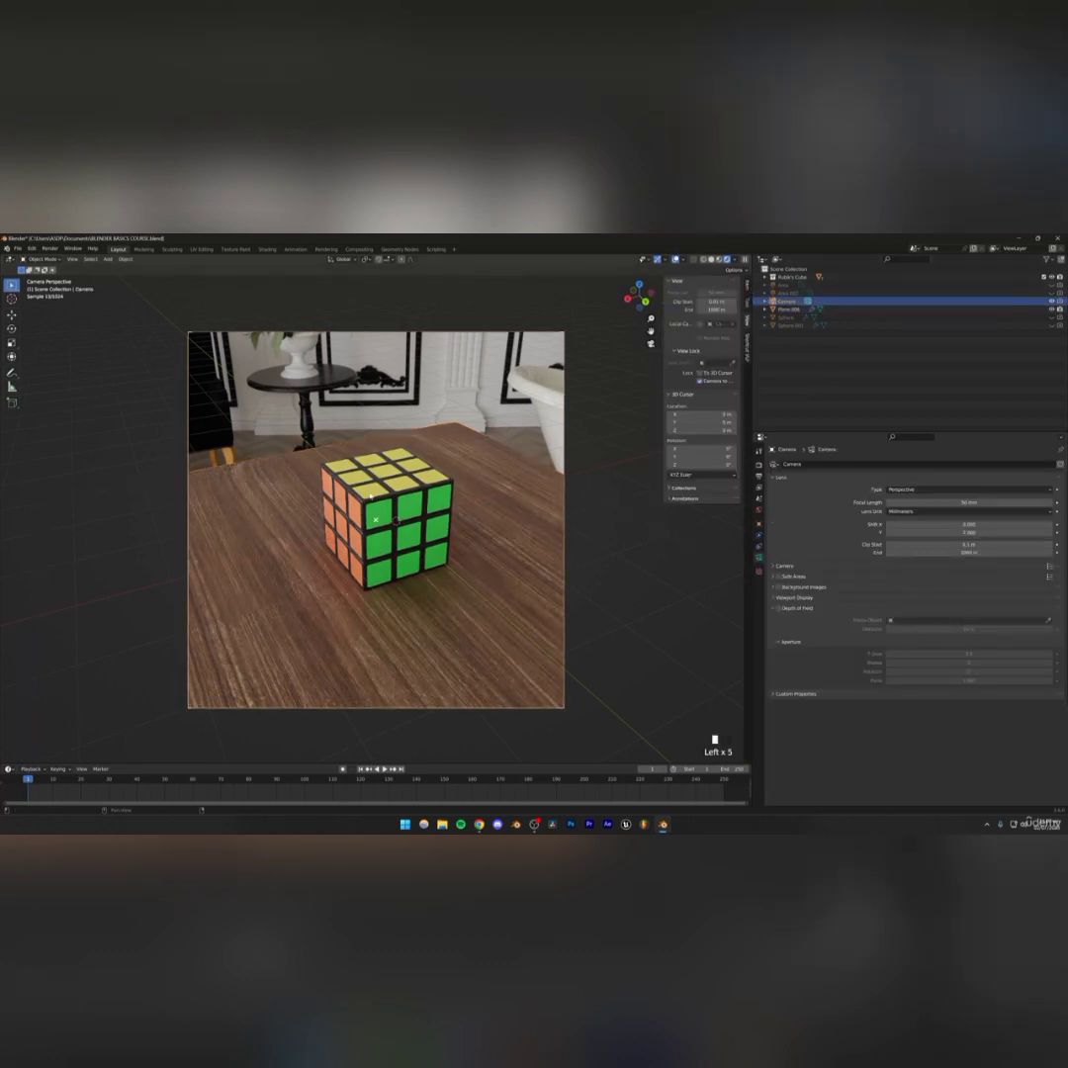
middle_drag(554, 495, 161, 502)
middle_drag(460, 519, 411, 511)
middle_drag(395, 512, 373, 500)
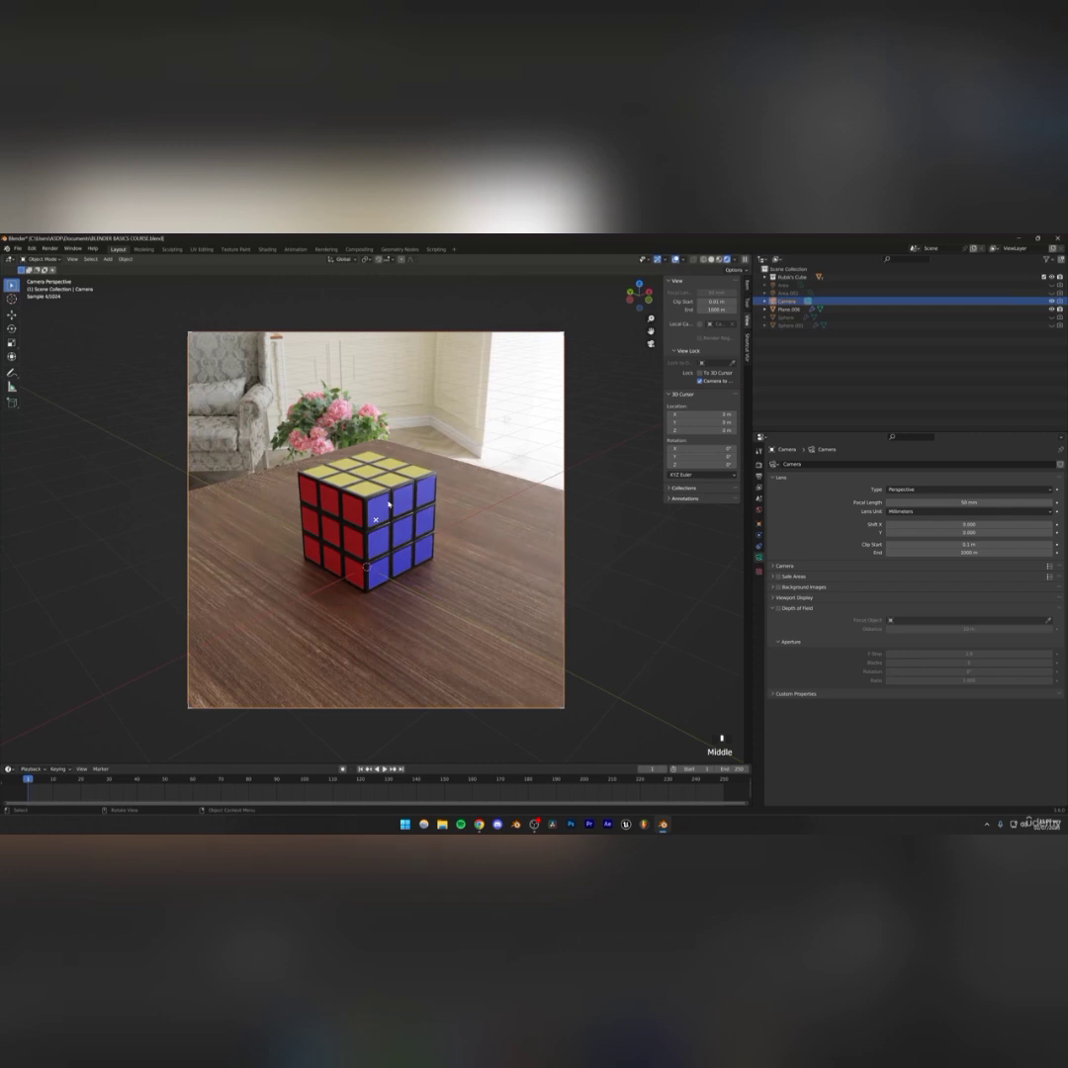
mouse_move(402, 501)
middle_down()
mouse_move(297, 493)
mouse_move(394, 504)
middle_up()
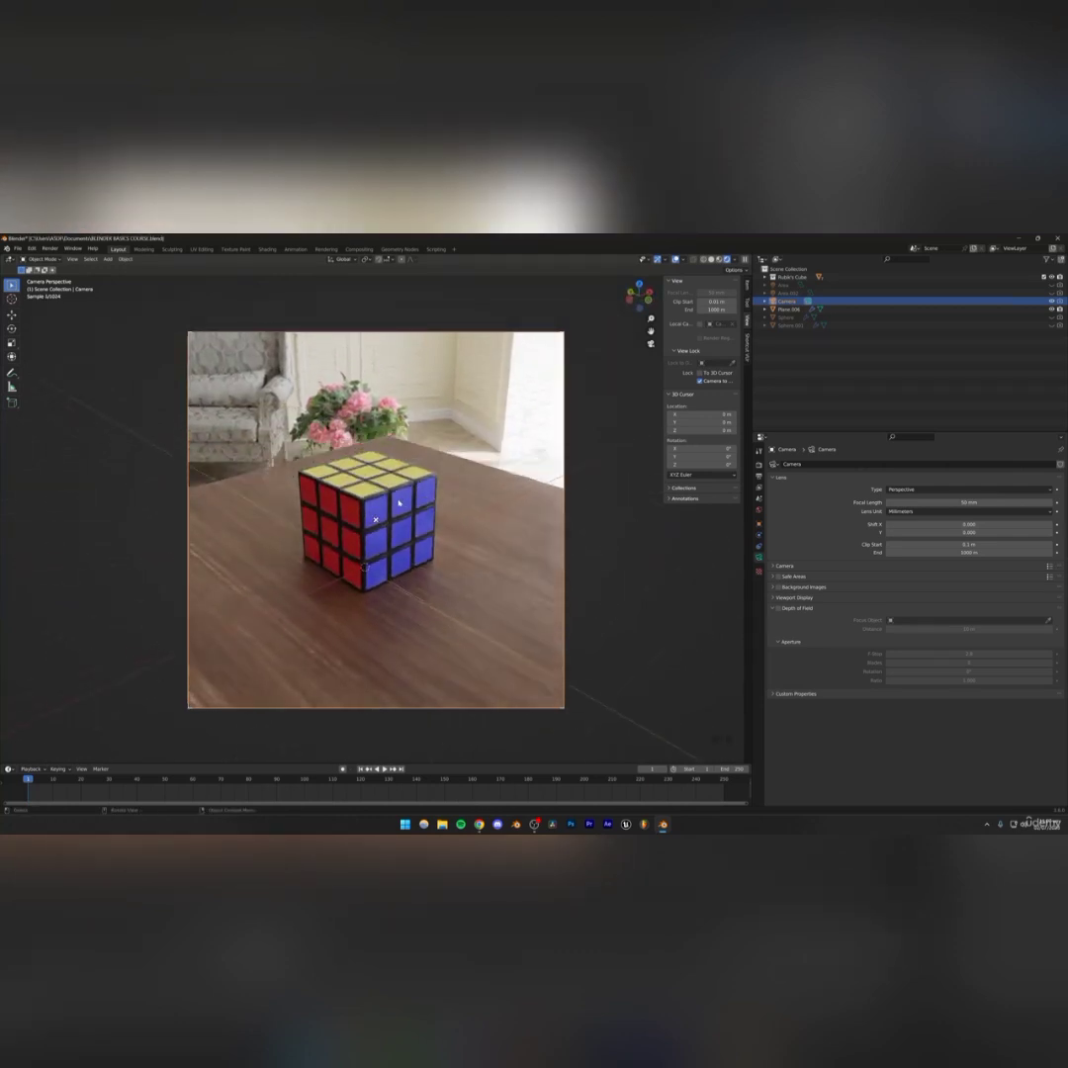
scroll(390, 505, down, 1)
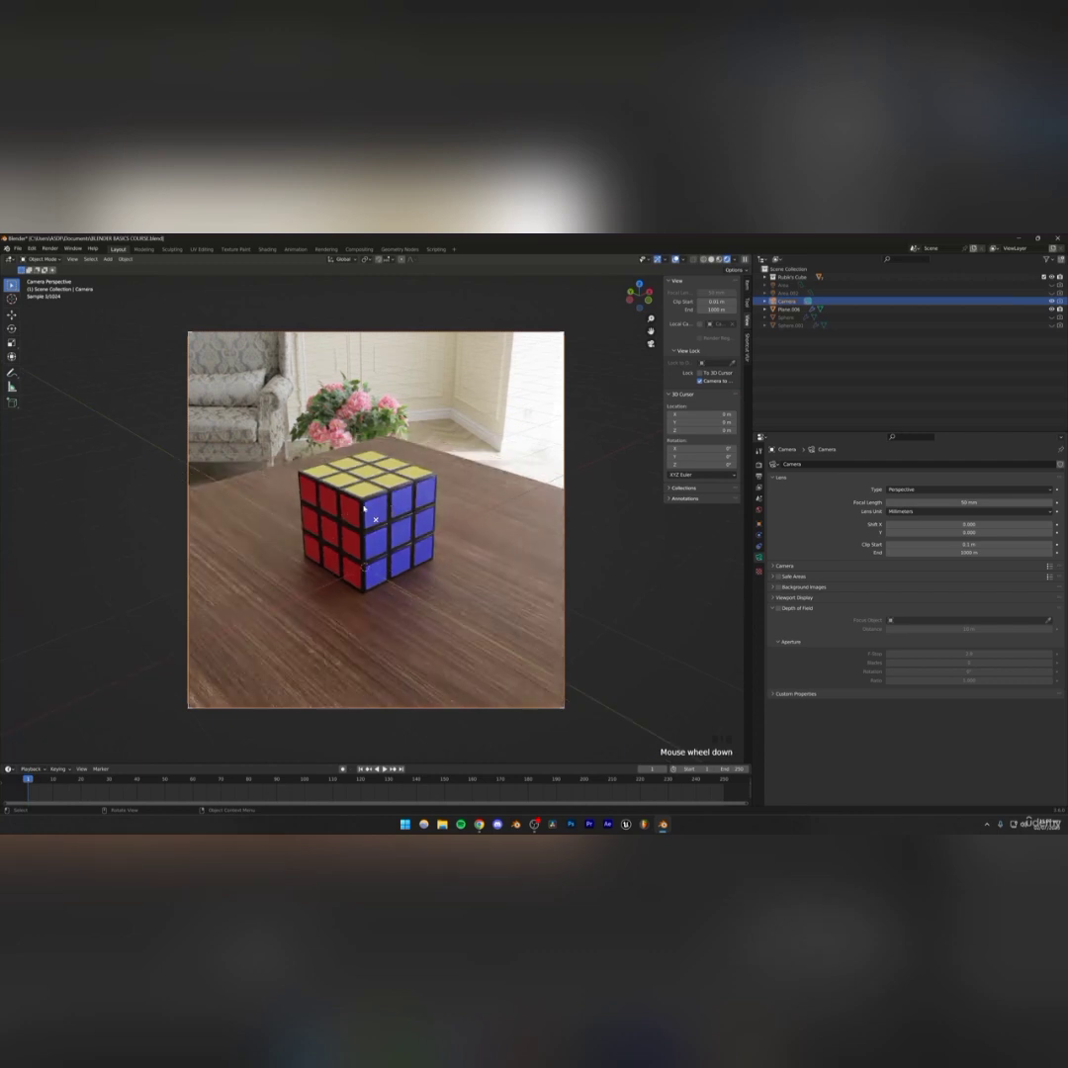
Rotate the table around its Z axis twice more to re-angle the wood grain, saving the file after each
click(470, 495)
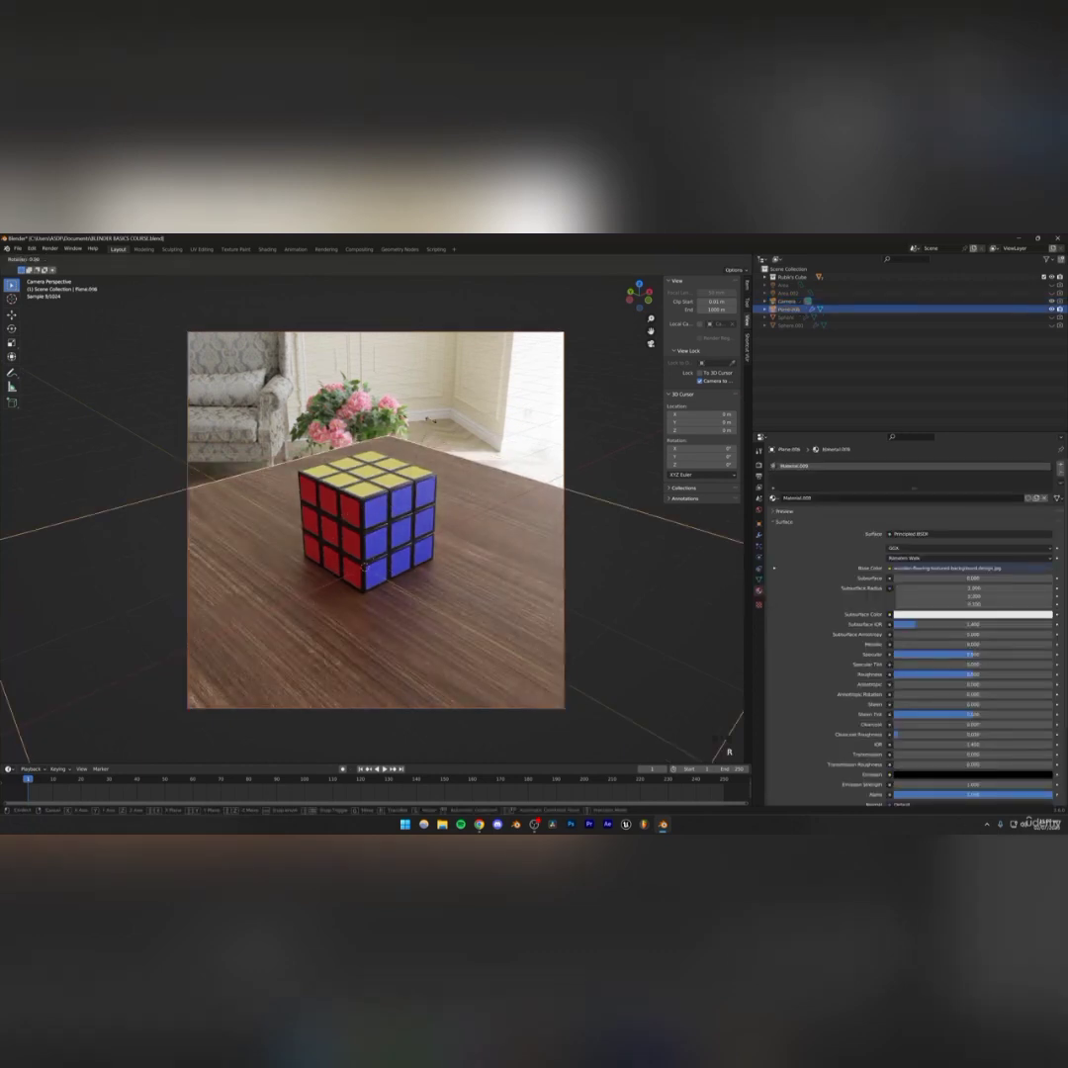
key(r)
key(z)
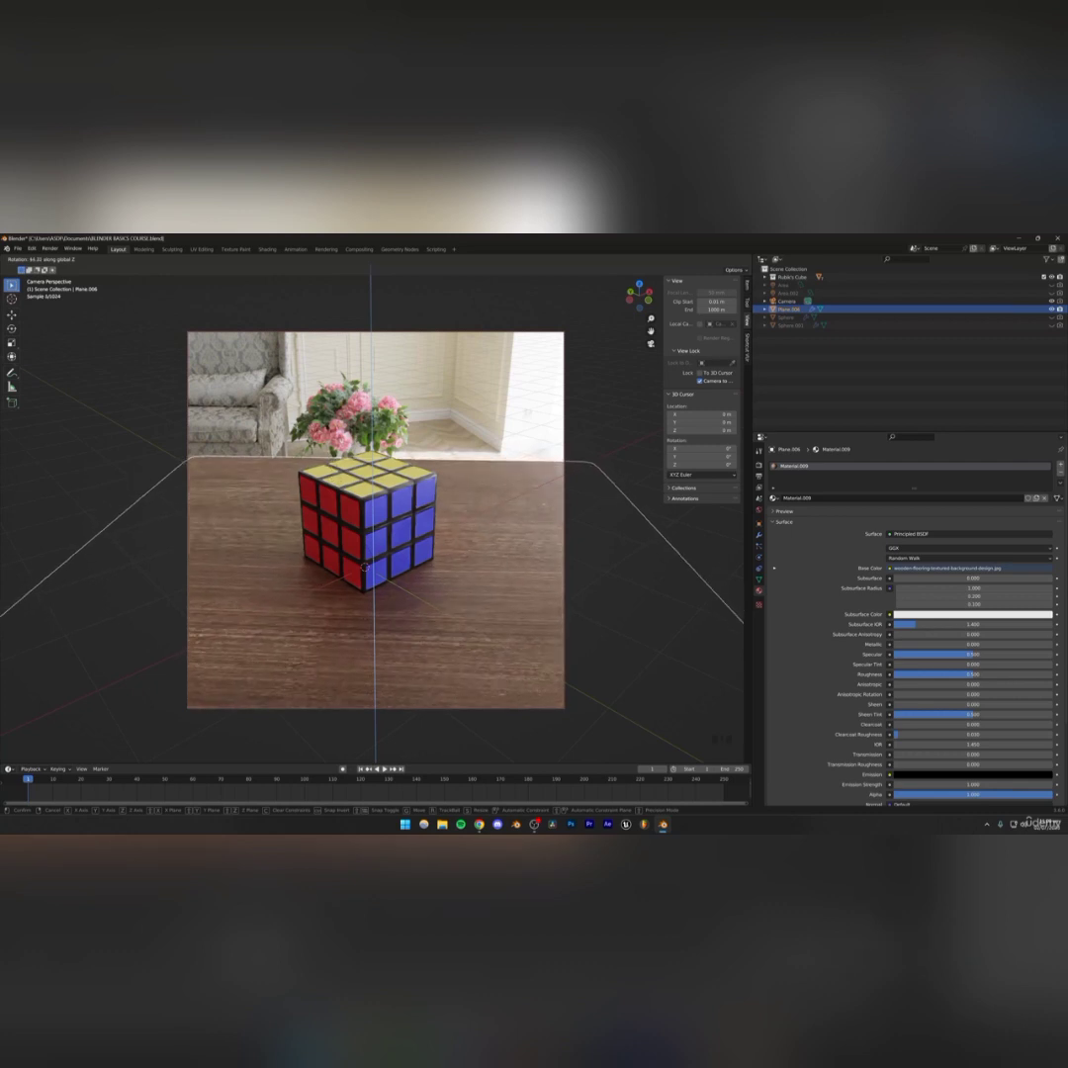
click(422, 417)
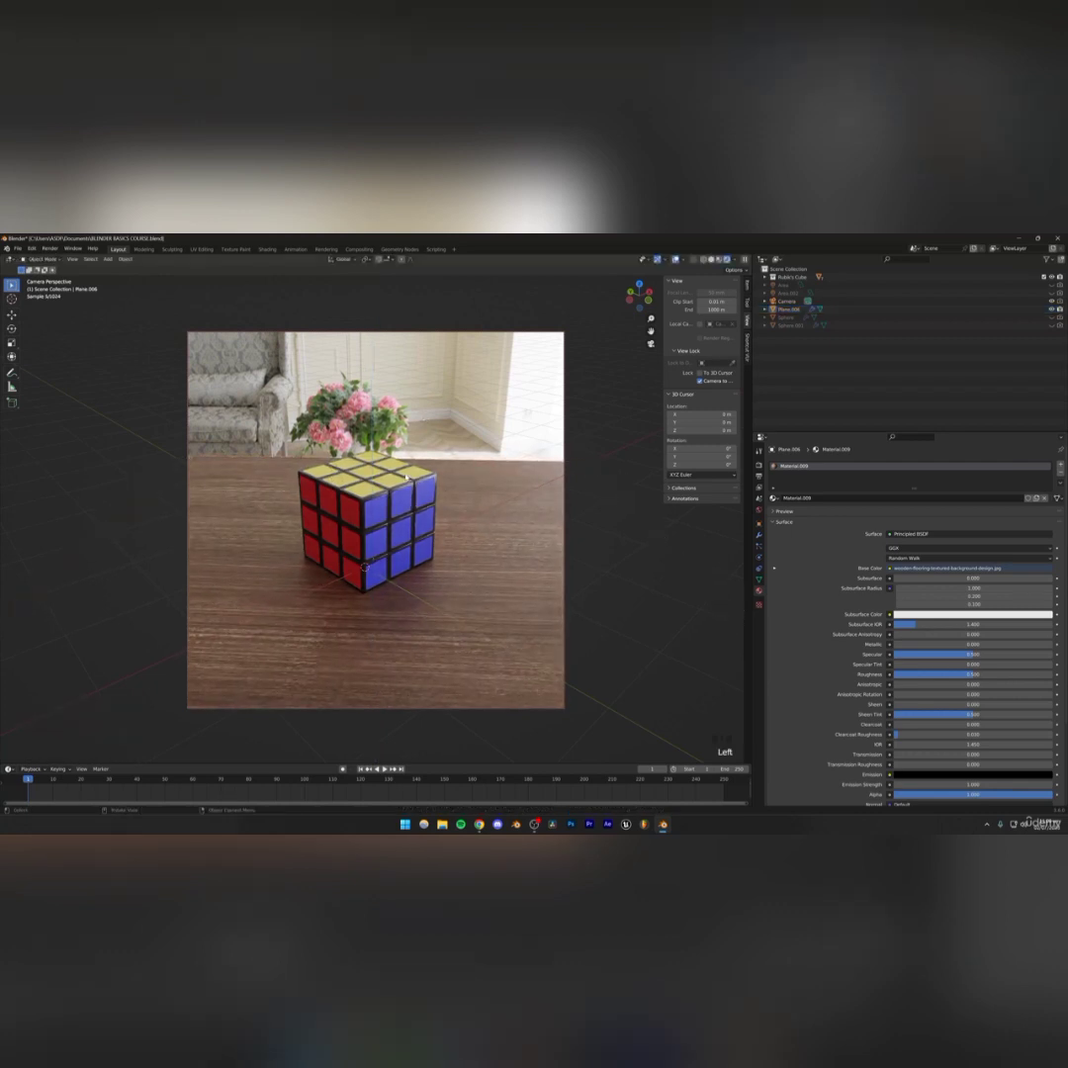
key(ctrl+s)
click(469, 492)
key(r)
key(z)
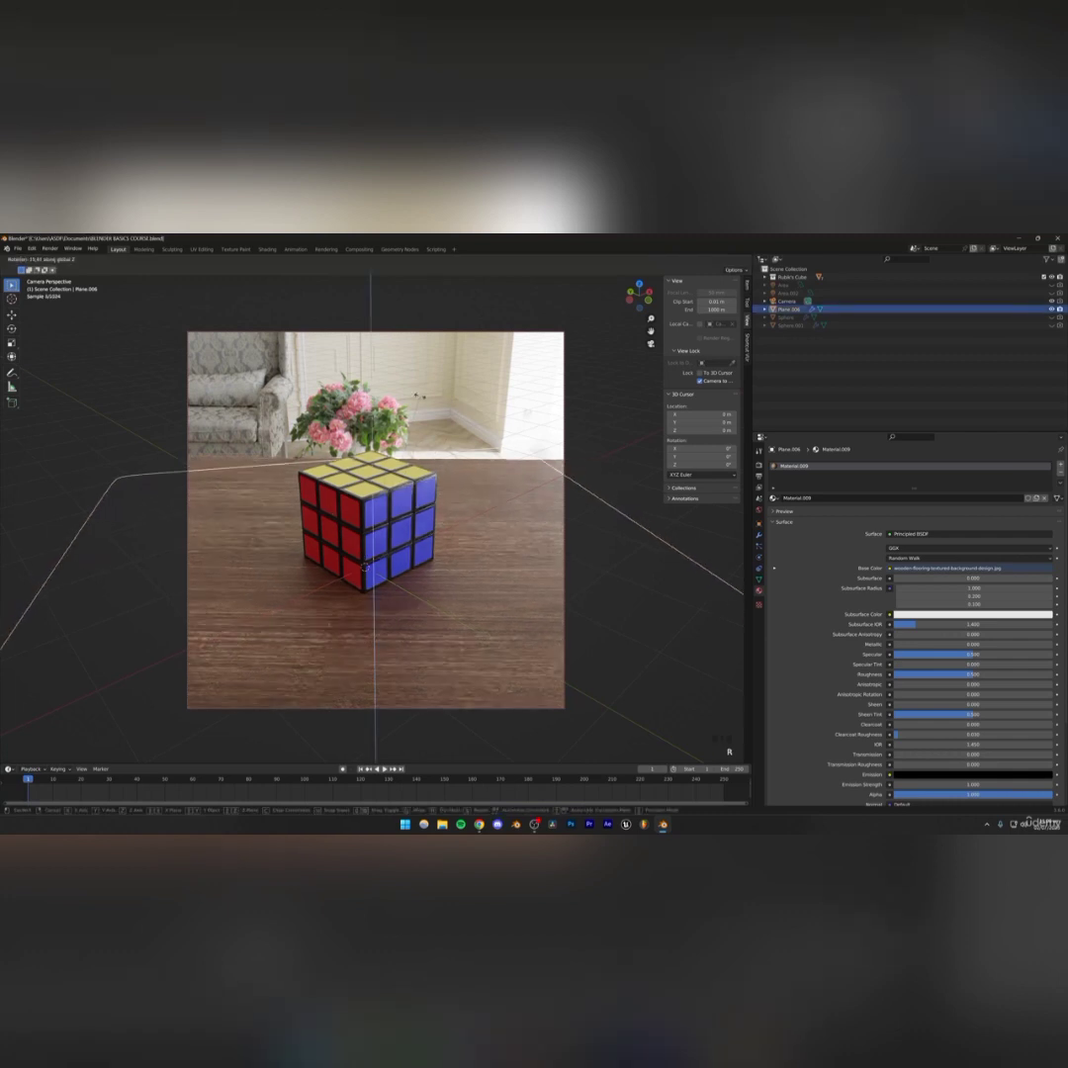
click(431, 482)
click(474, 410)
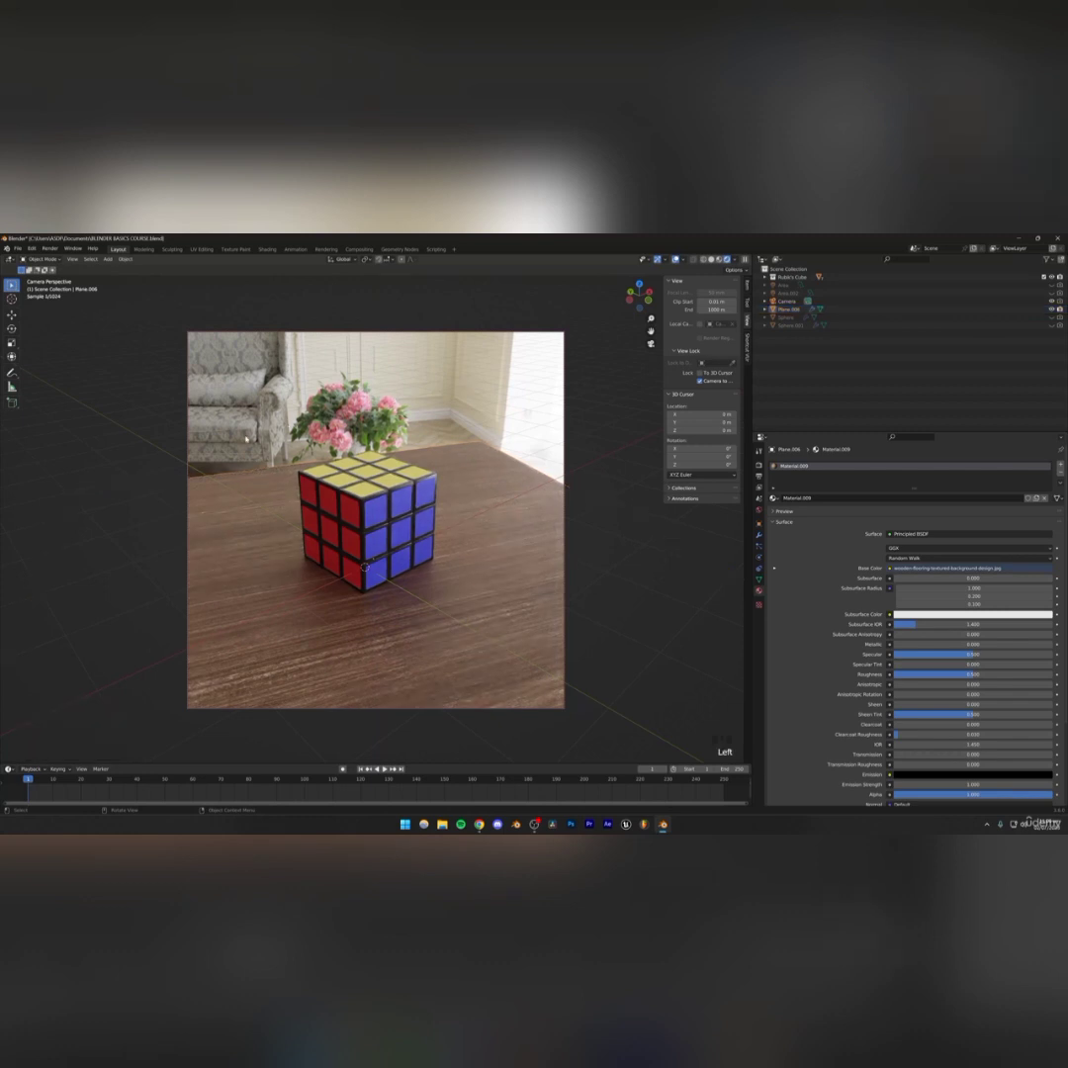
key(ctrl+s)
Enable depth of field on the camera and pick the cube as its focus object
click(787, 302)
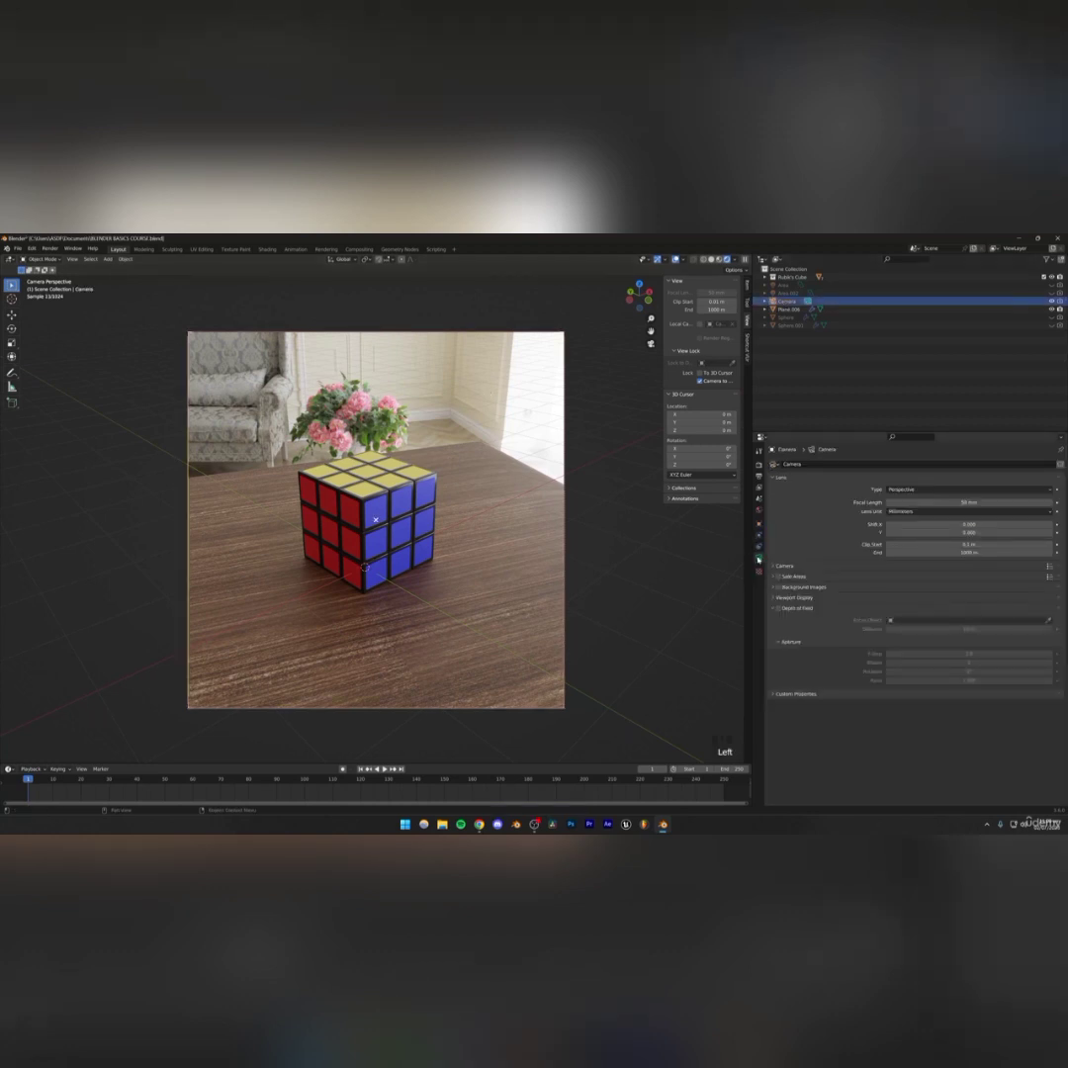
click(759, 559)
click(778, 608)
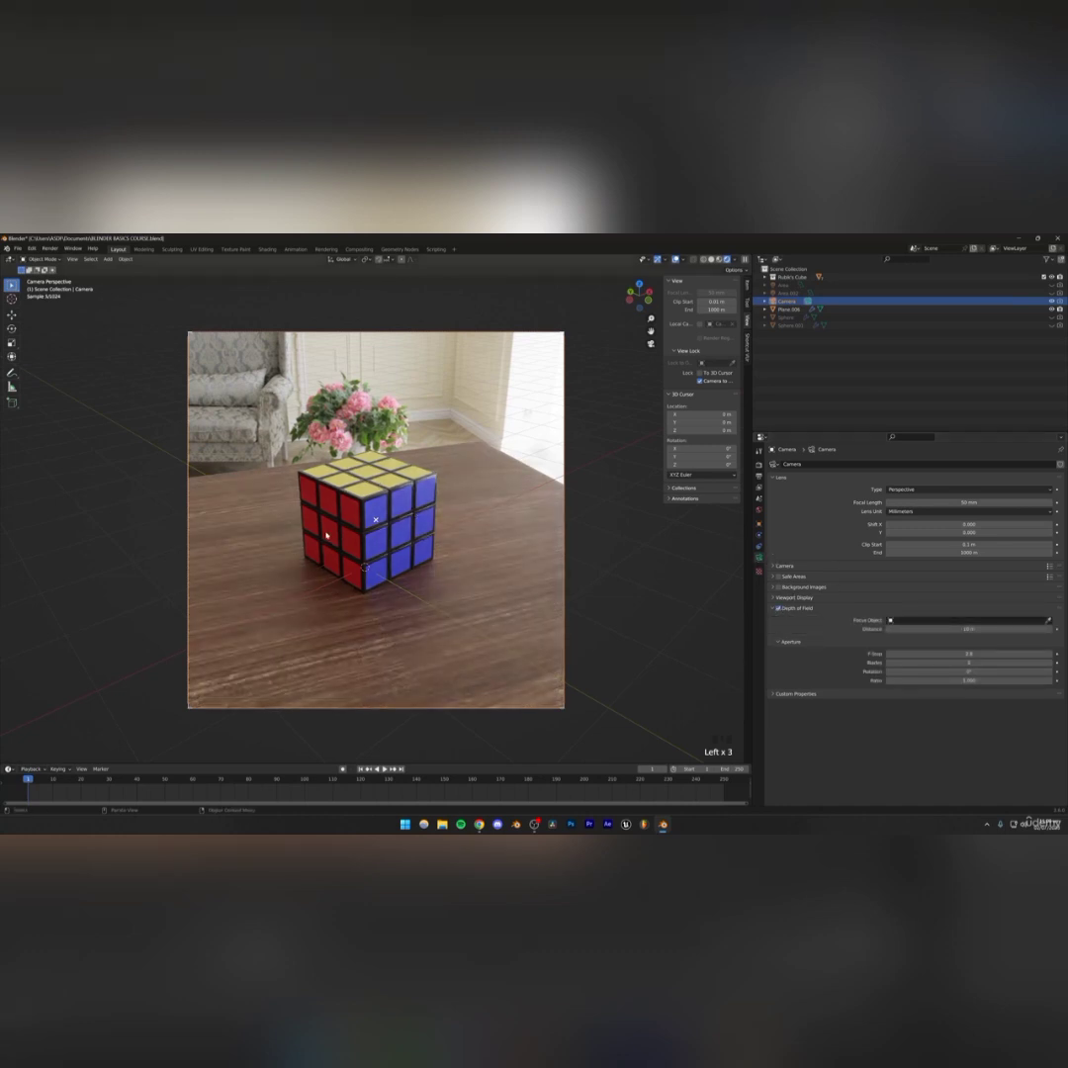
click(1046, 619)
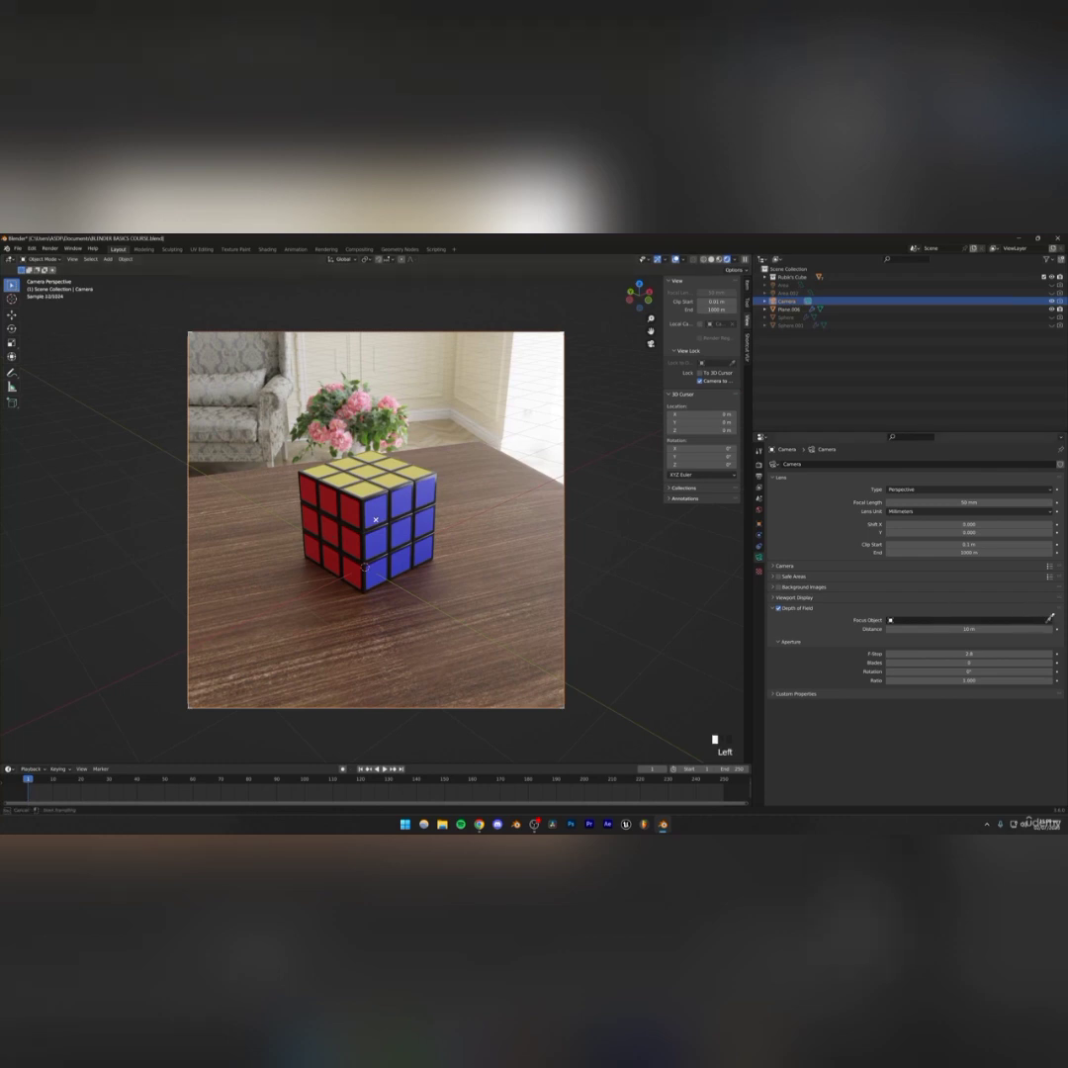
click(362, 511)
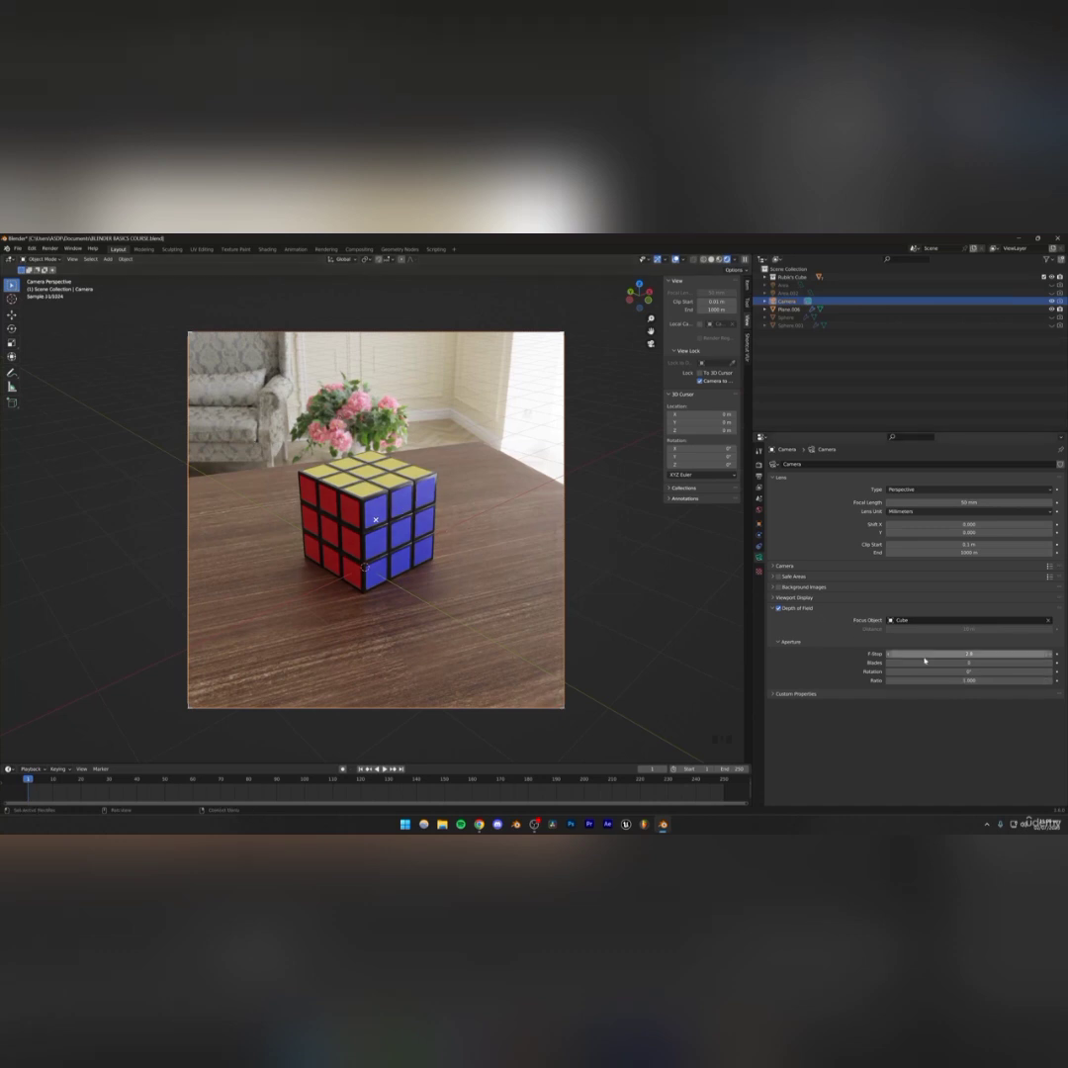
Set the camera's depth of field F-Stop to 1.8
drag(964, 652, 945, 653)
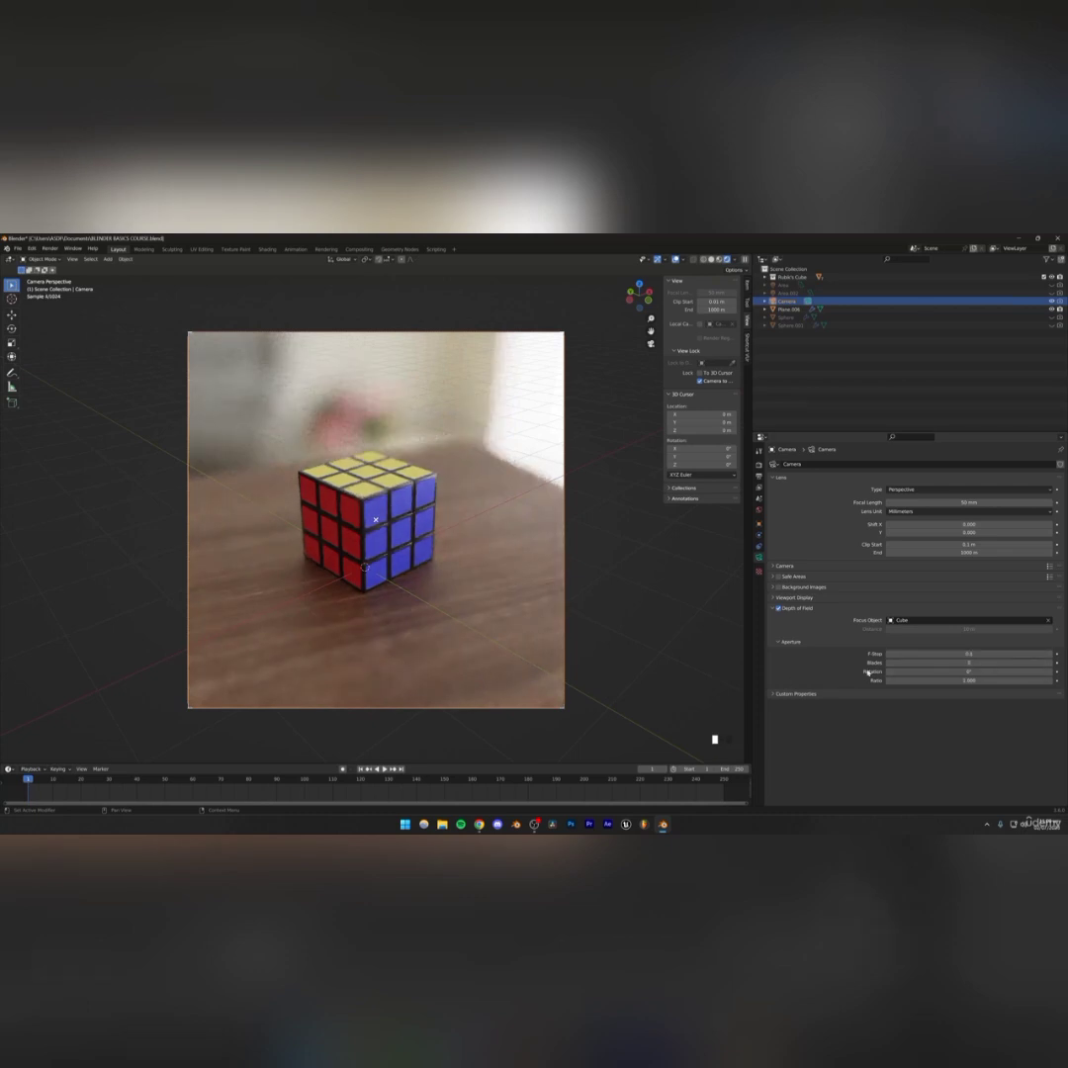
click(969, 653)
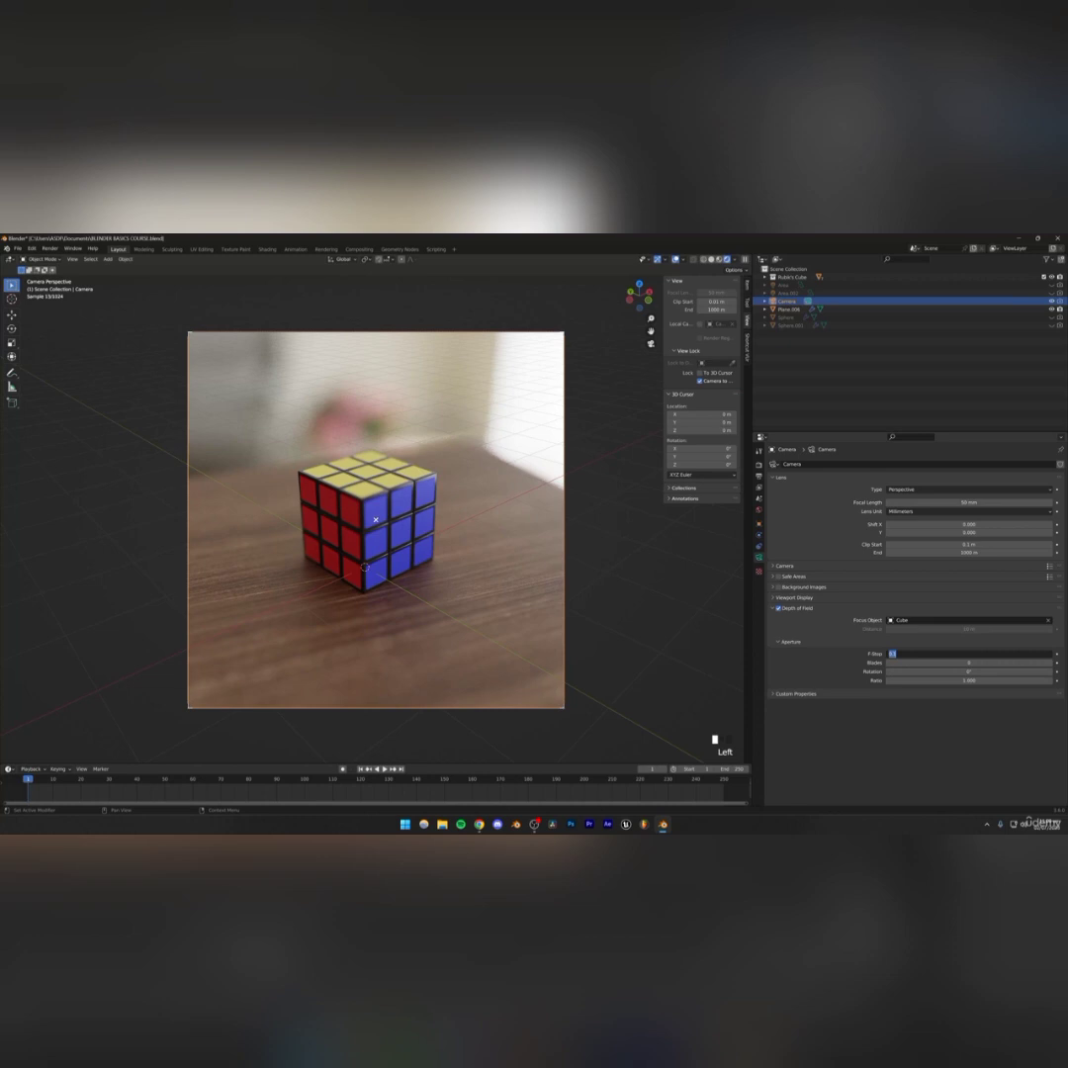
text(1)
key(Return)
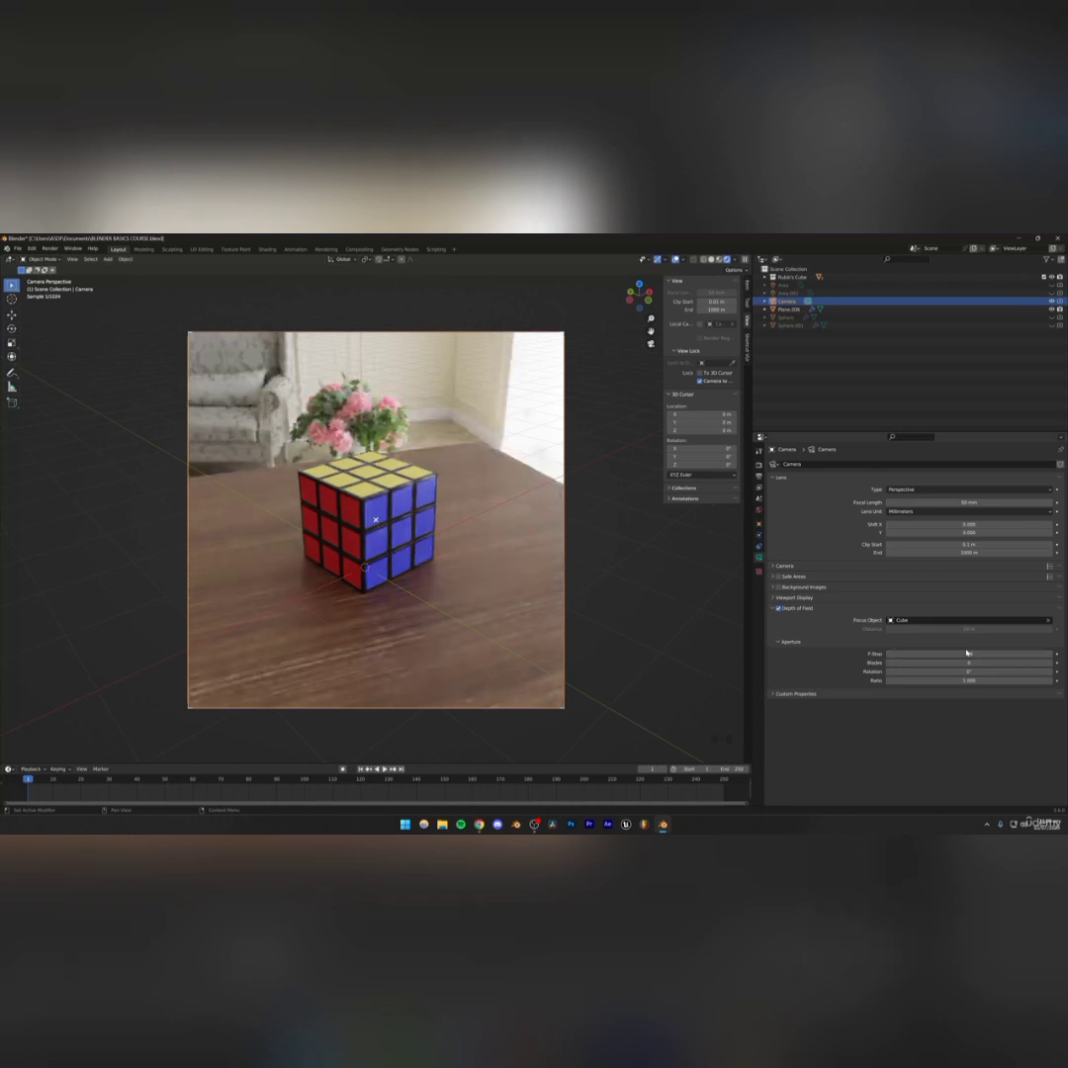
Hide the viewport overlays to preview the clean camera frame
click(318, 538)
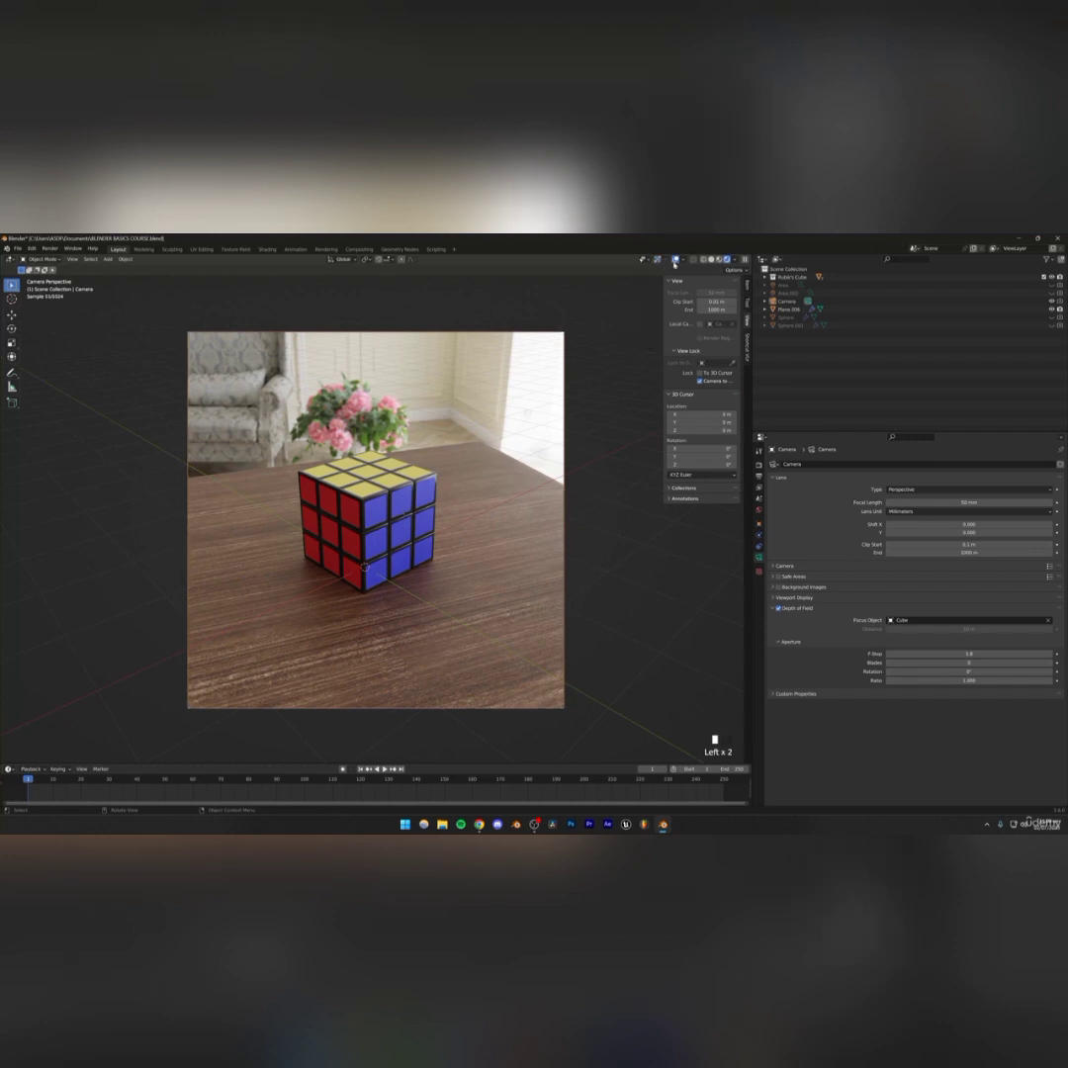
click(658, 260)
scroll(395, 506, up, 1)
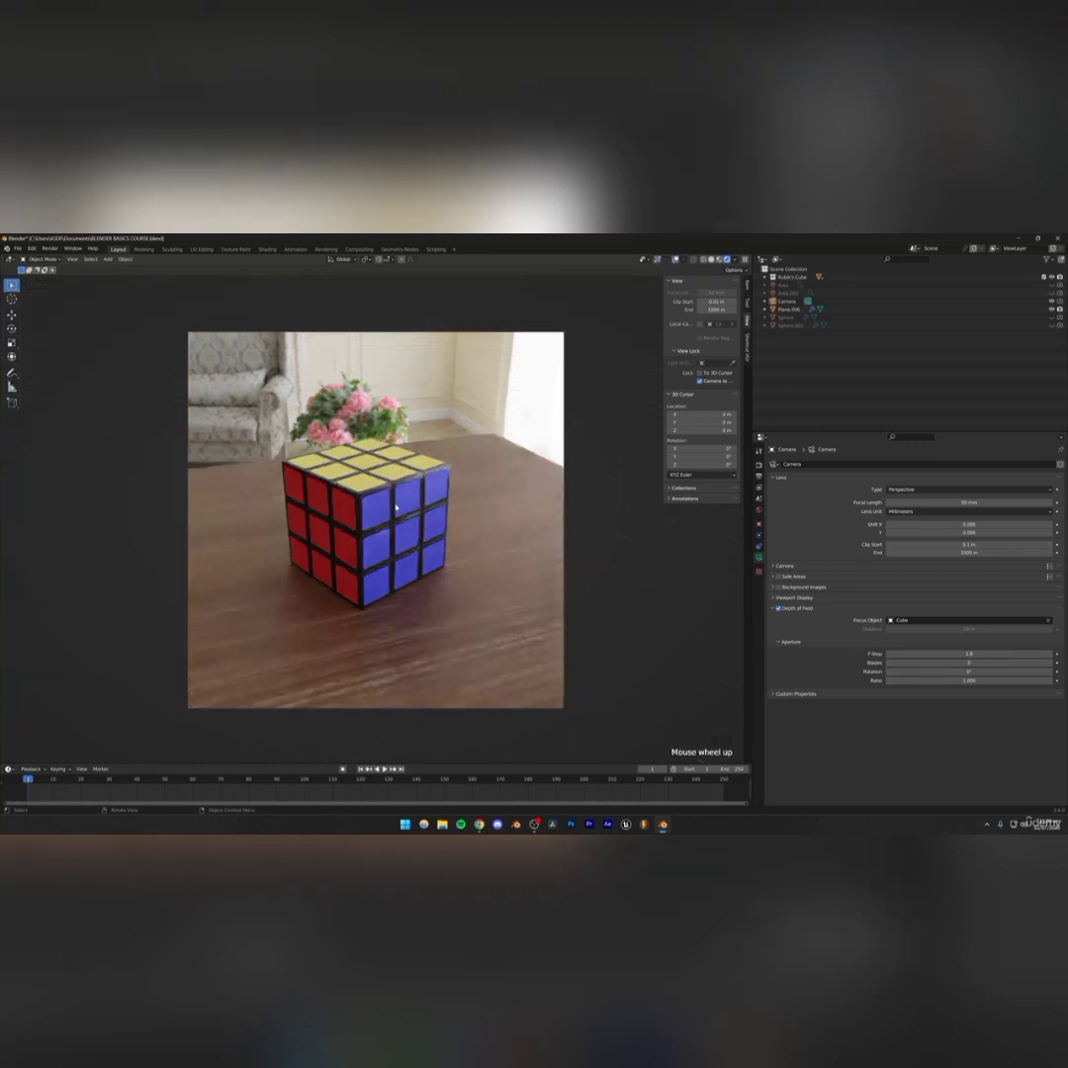
scroll(396, 507, down, 1)
Unlock the camera from the view and save the file
click(700, 381)
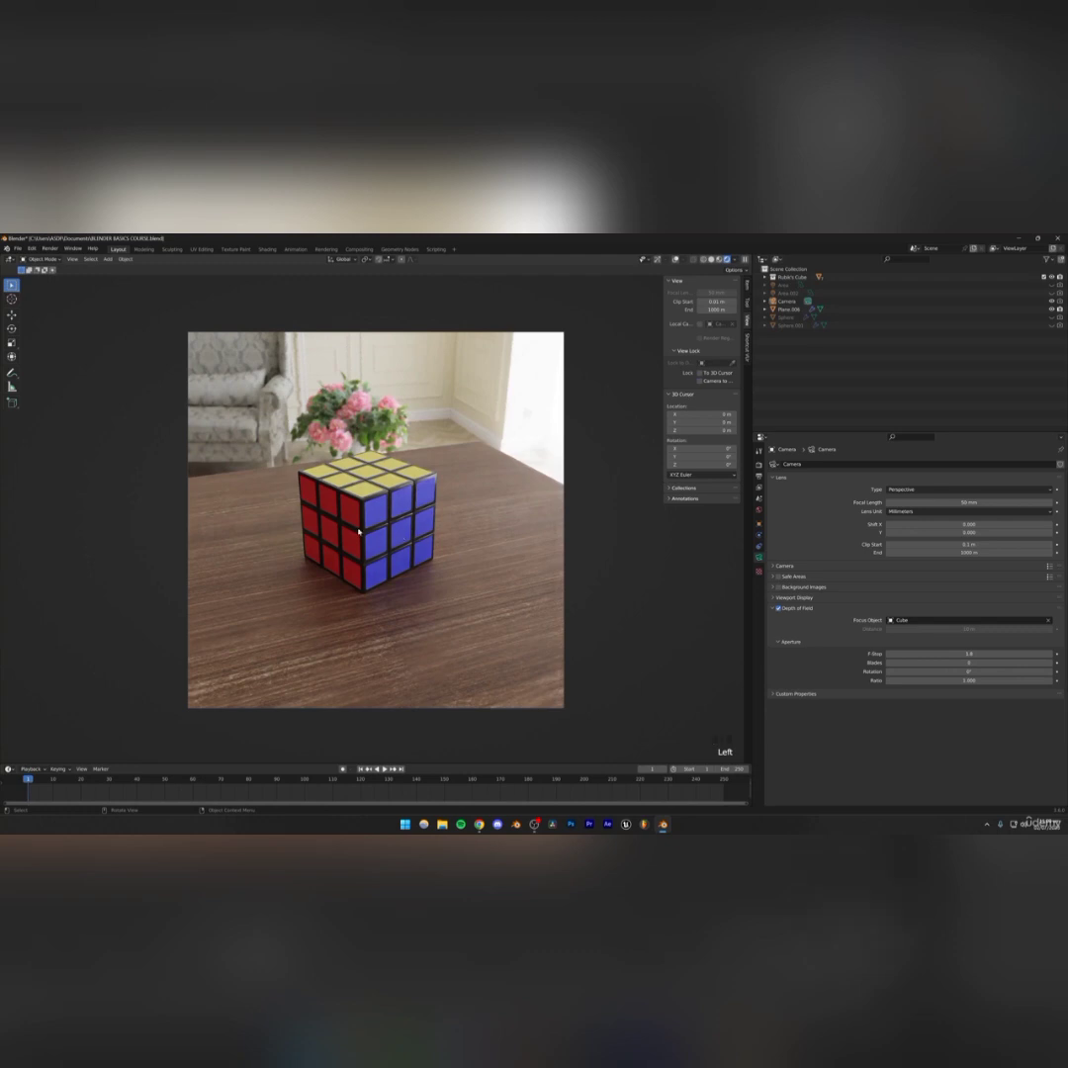
scroll(358, 531, up, 1)
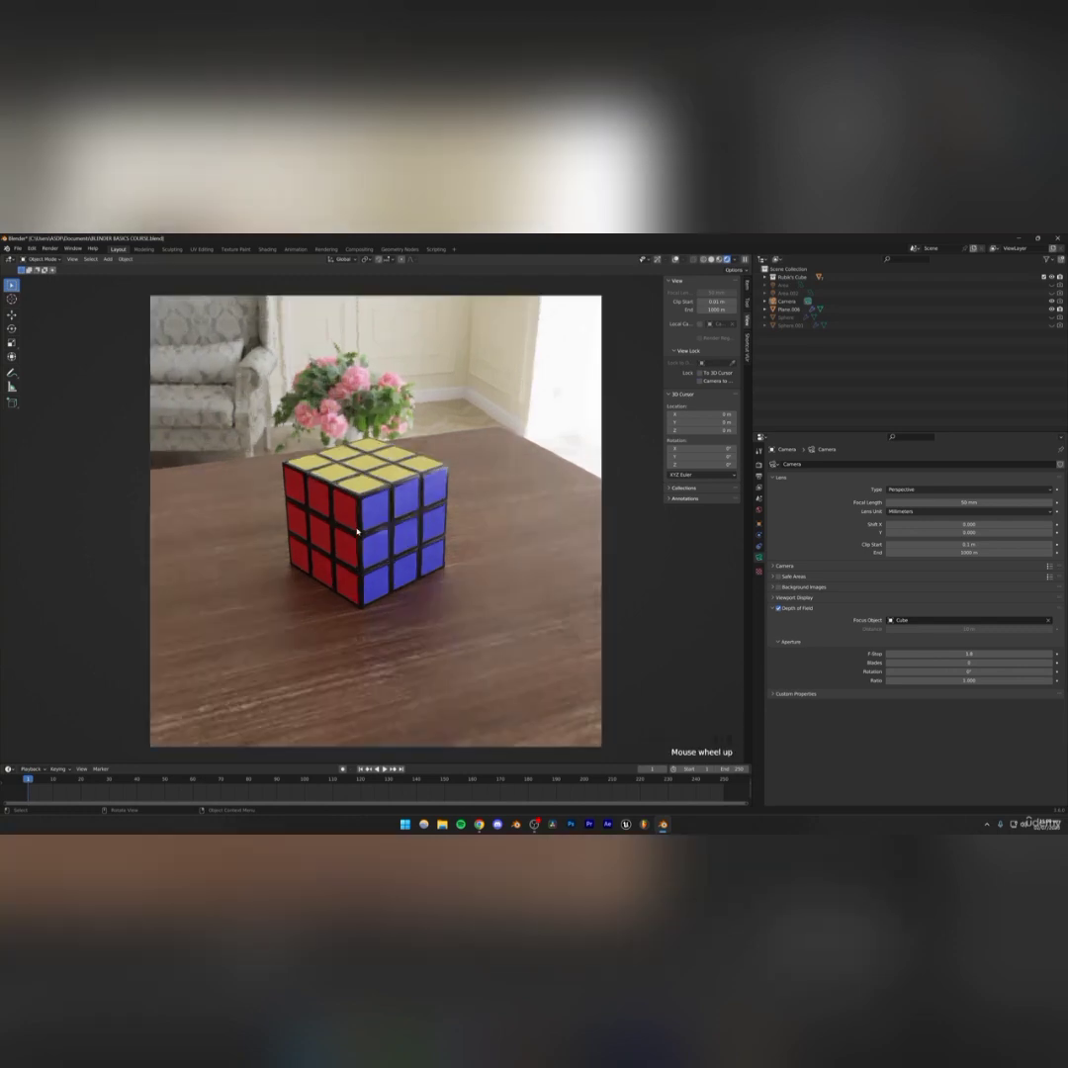
right_click(635, 580)
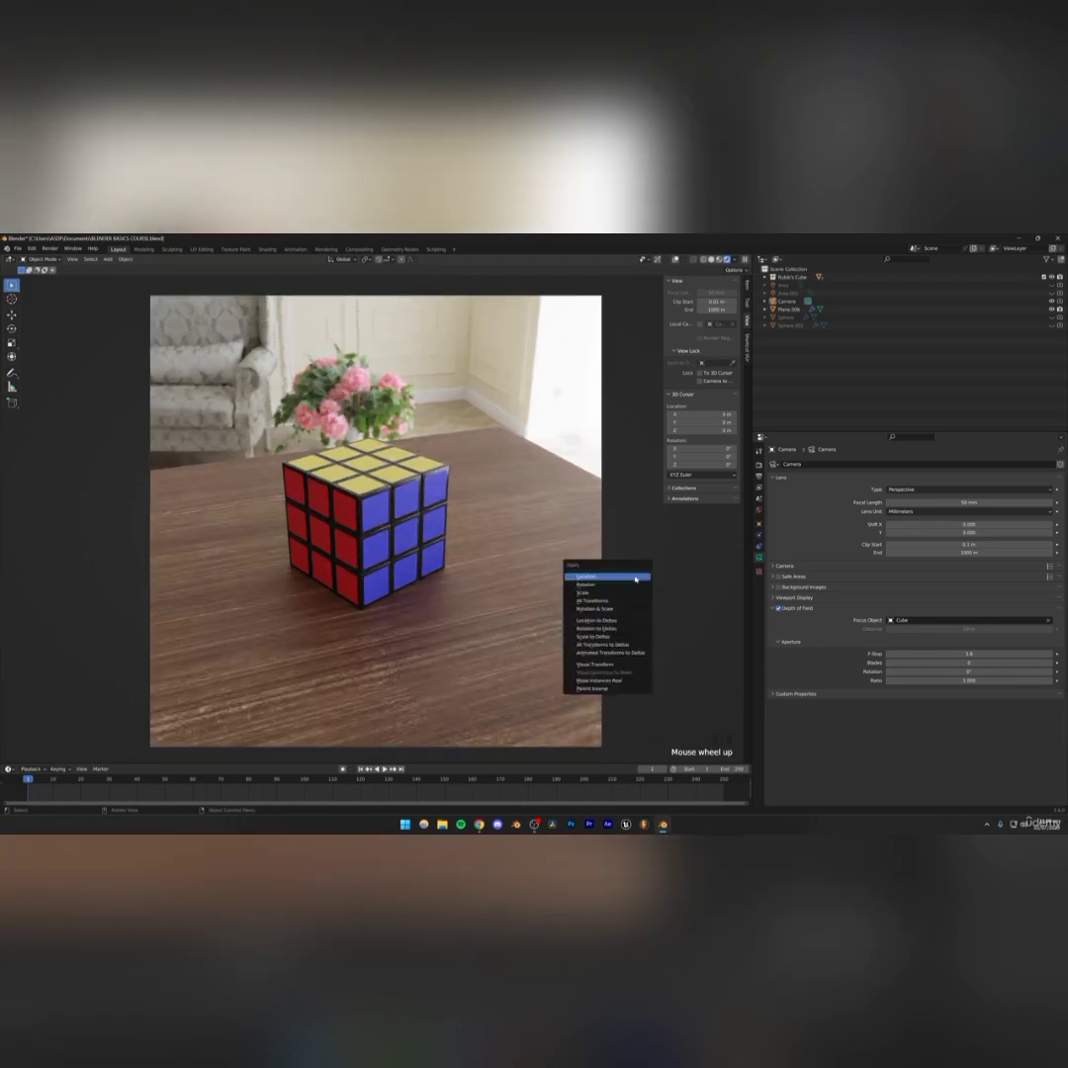
click(639, 504)
key(ctrl+s)
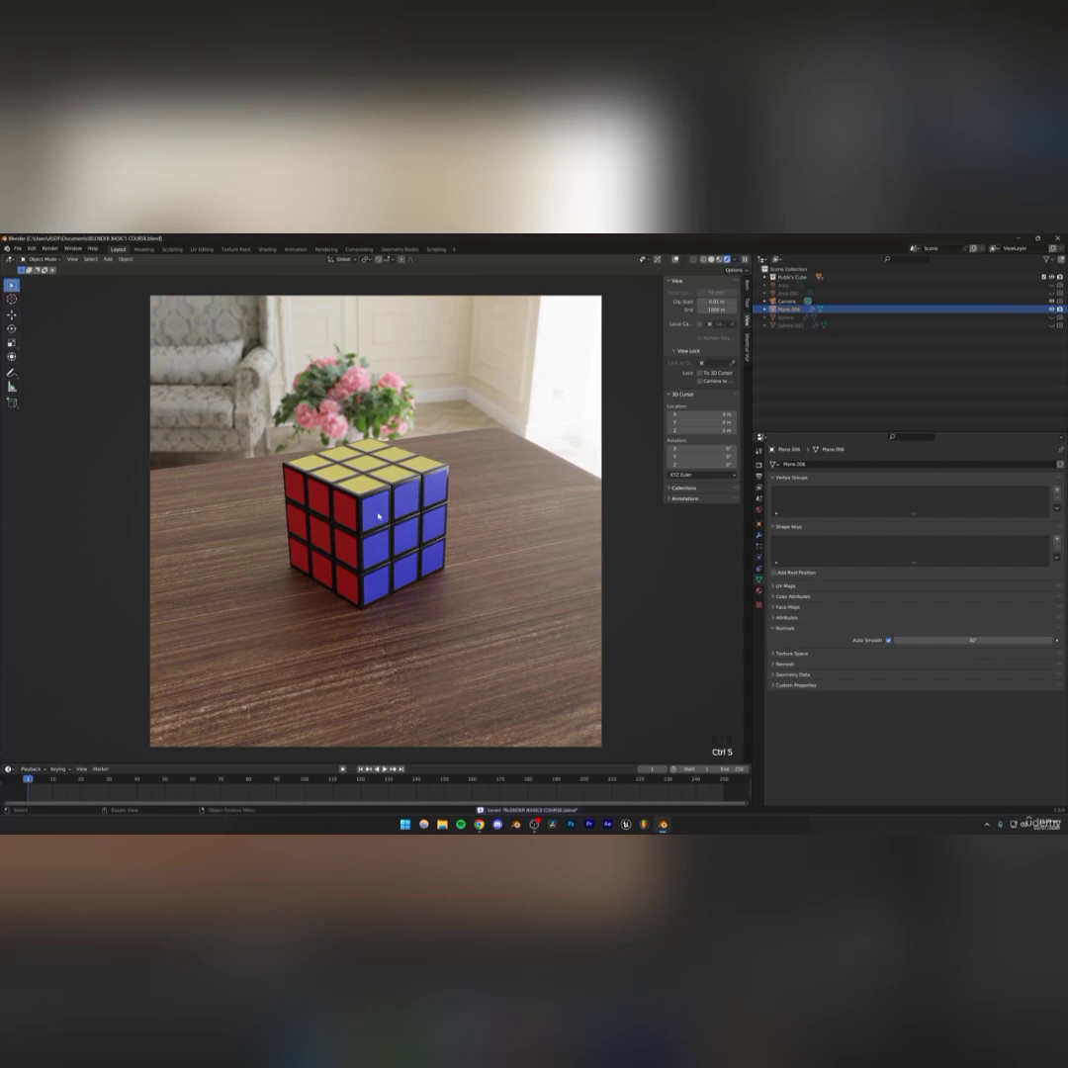
Select the cube and adjust the amount of its Bevel modifier
click(362, 487)
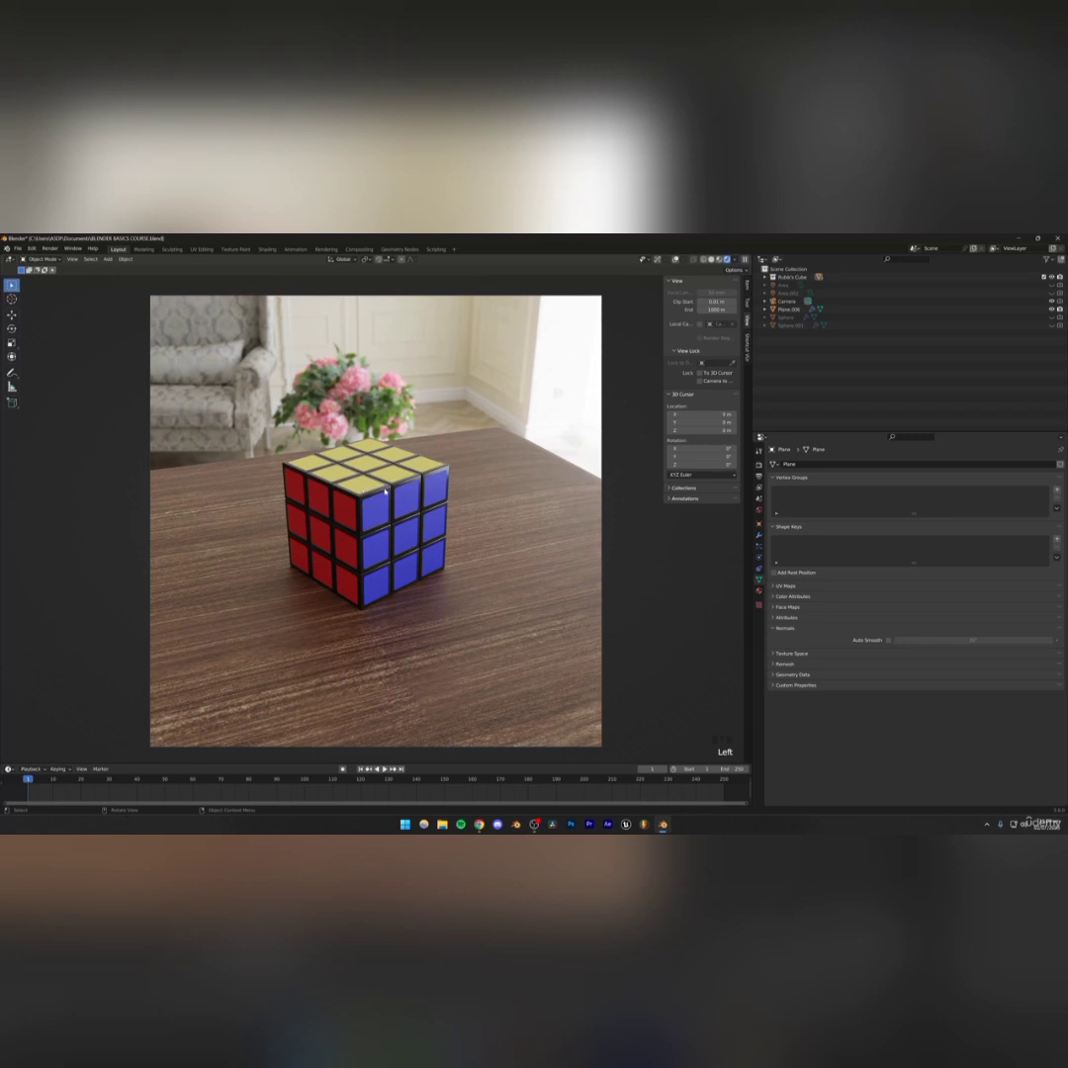
click(362, 576)
click(362, 577)
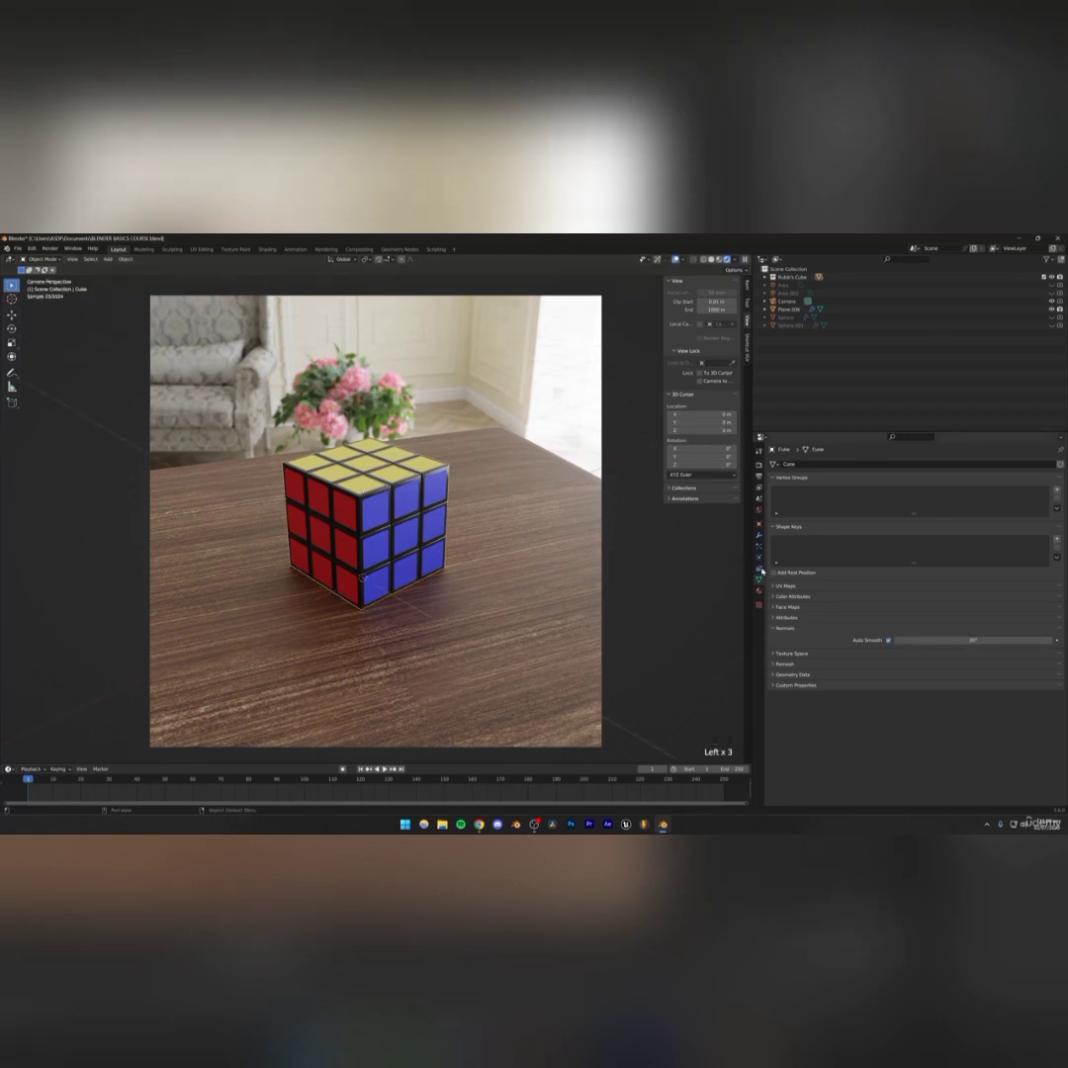
click(759, 535)
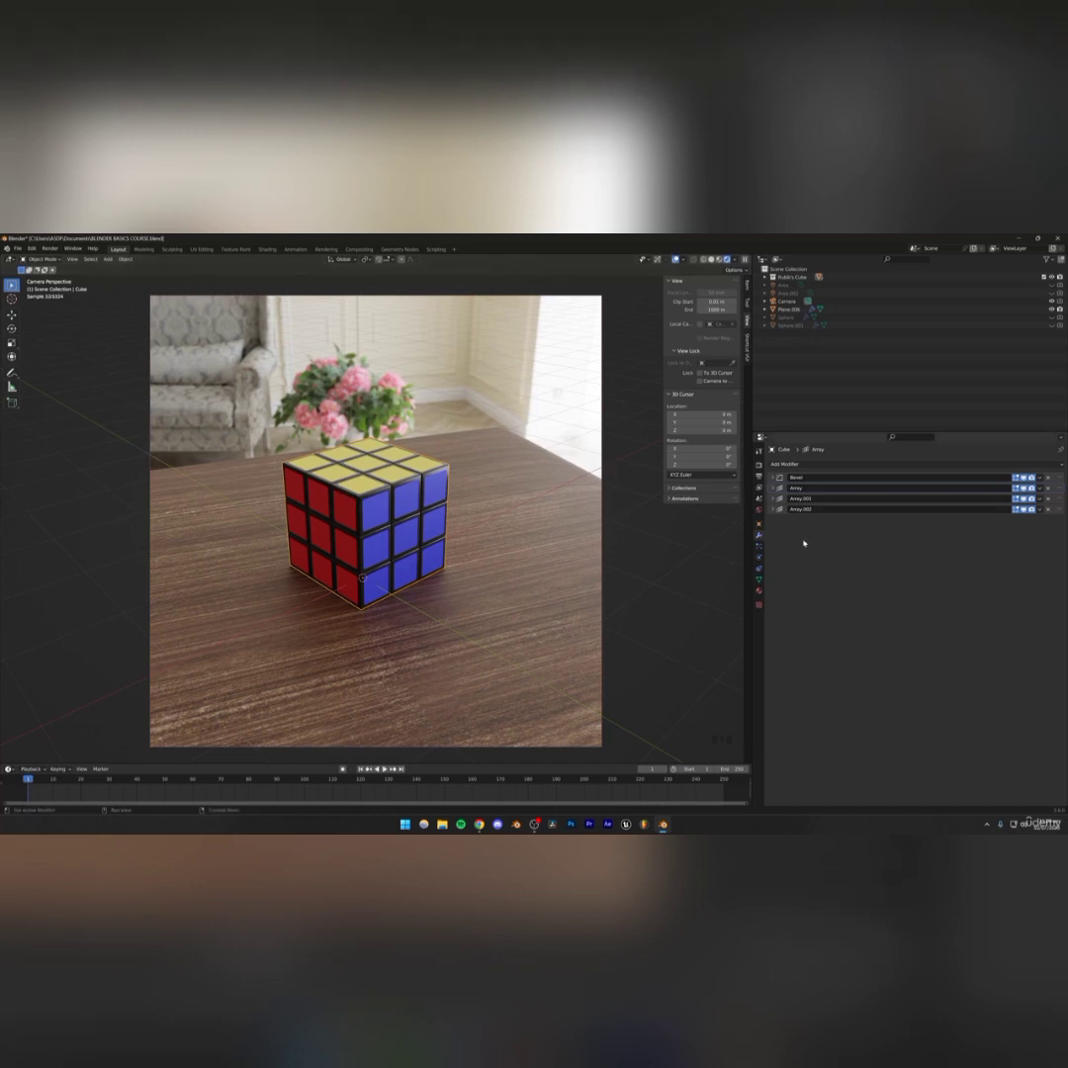
click(773, 478)
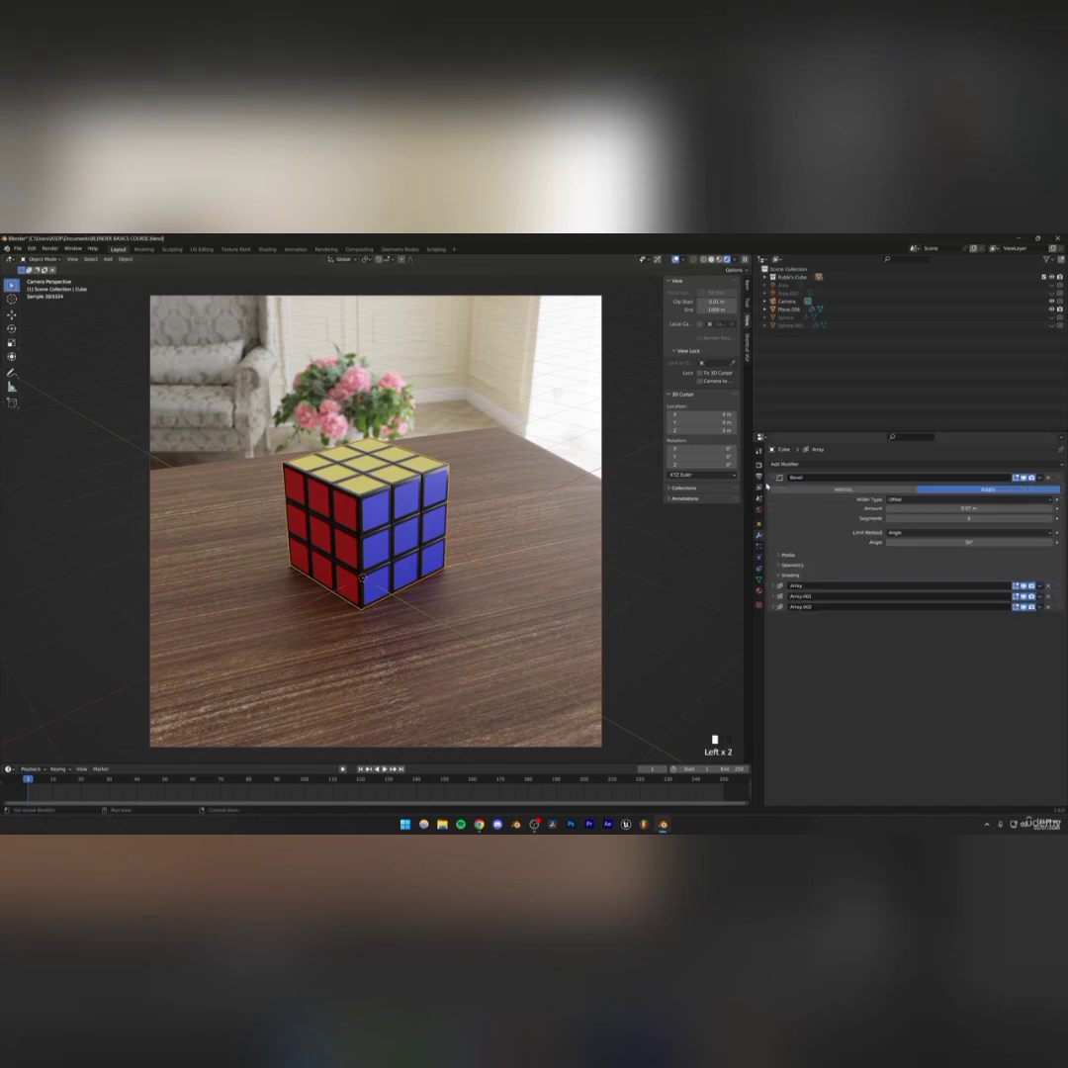
double_click(989, 508)
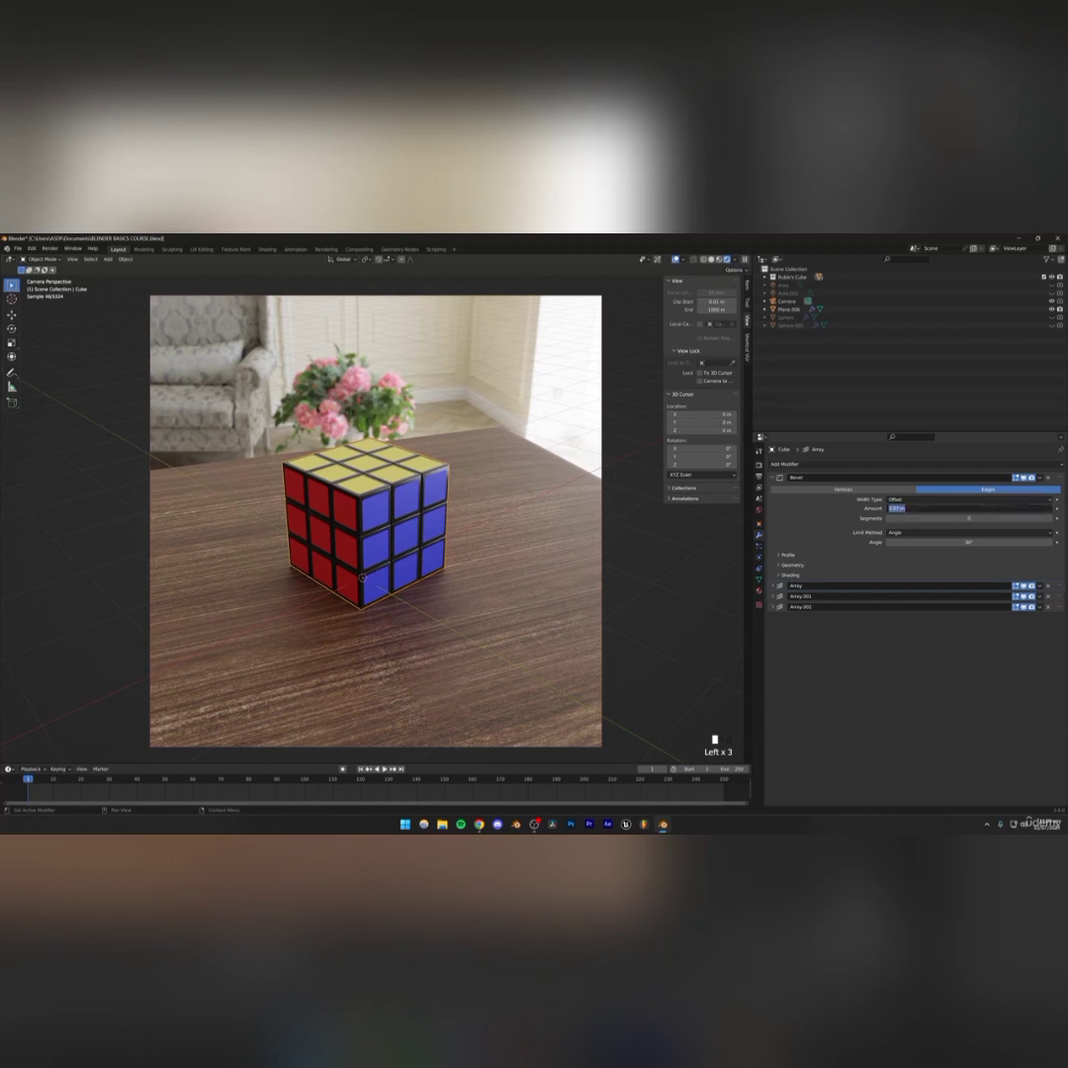
key(End)
key(Return)
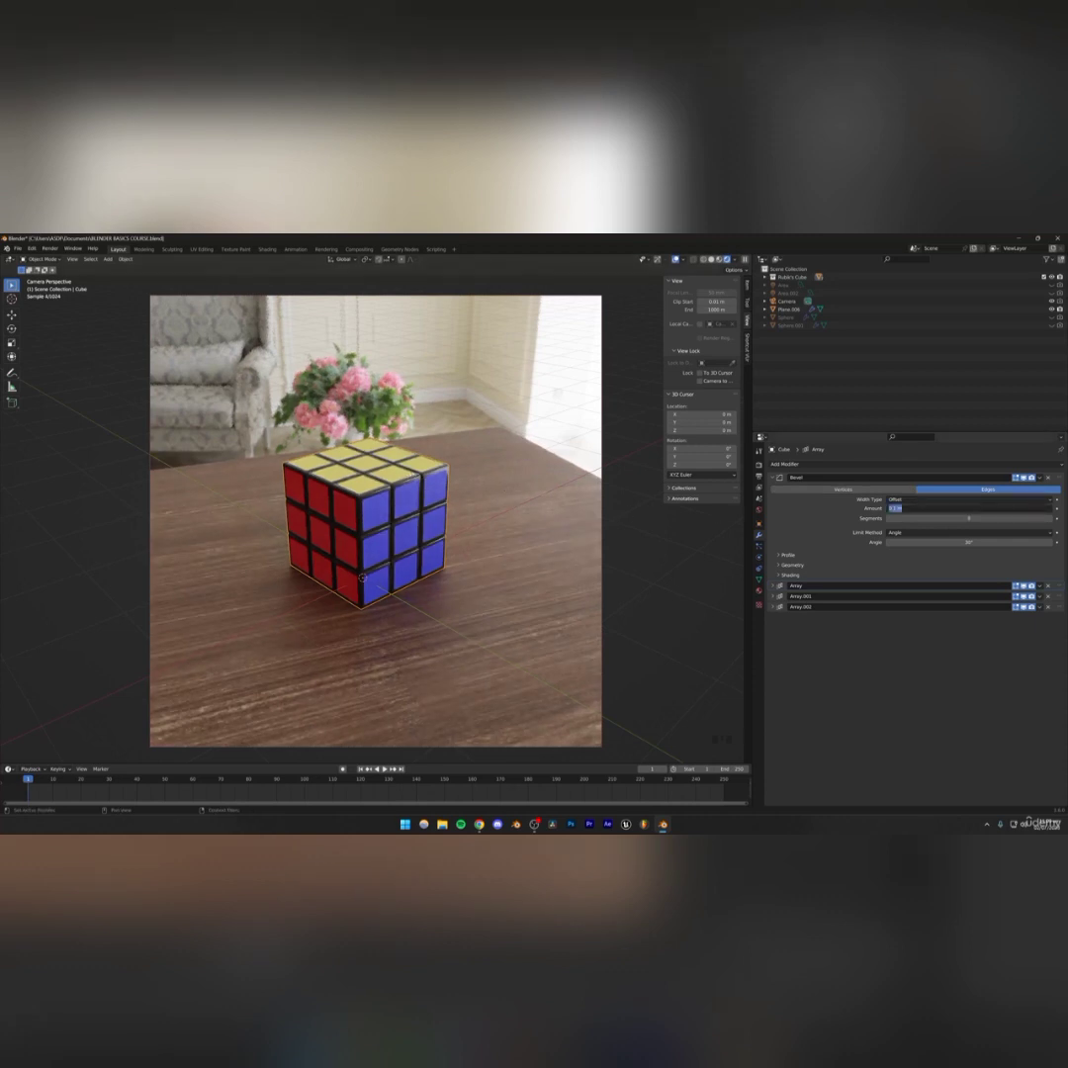
click(920, 507)
text(1)
key(Return)
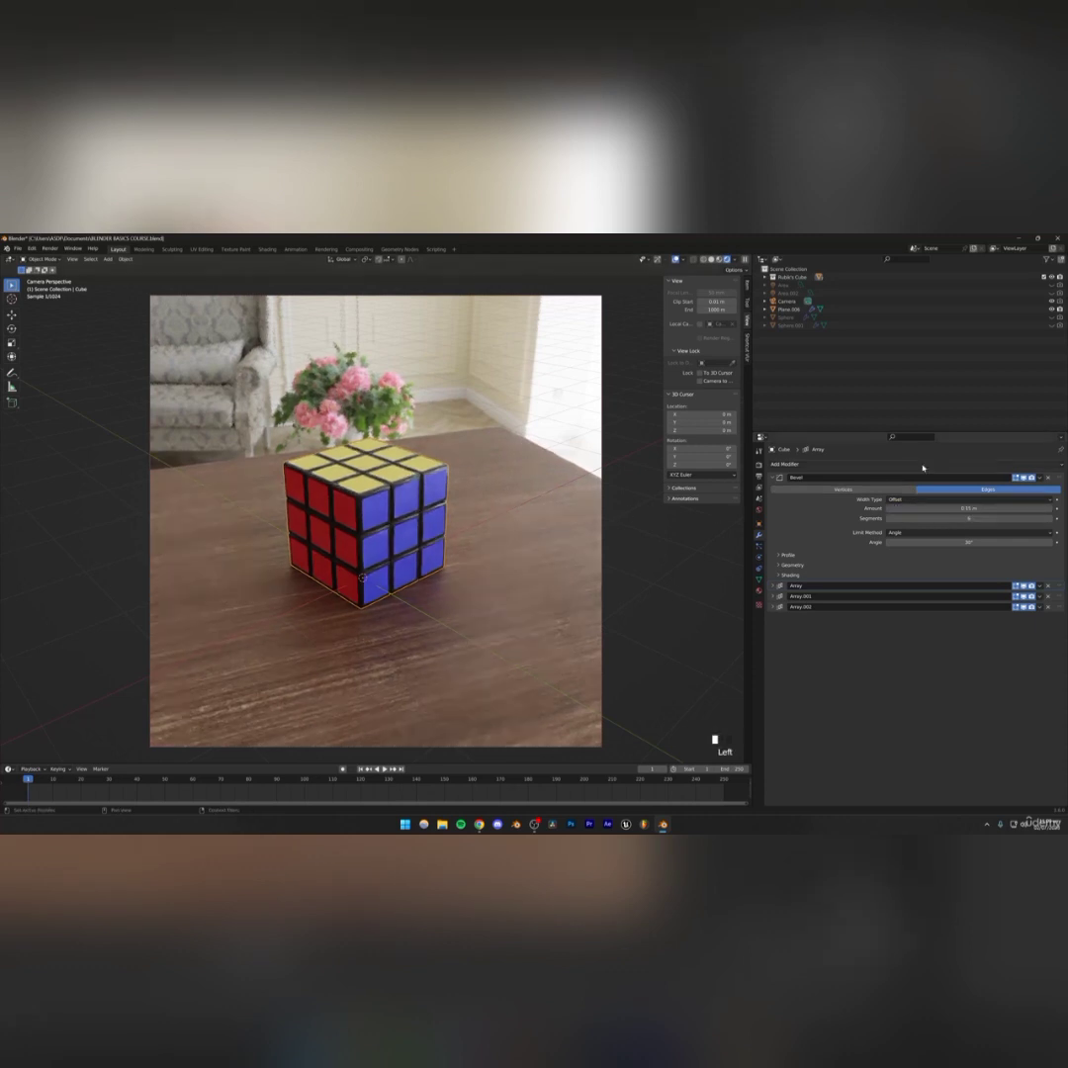
Select a blue sticker and lower its material's roughness to about 0.15
click(391, 356)
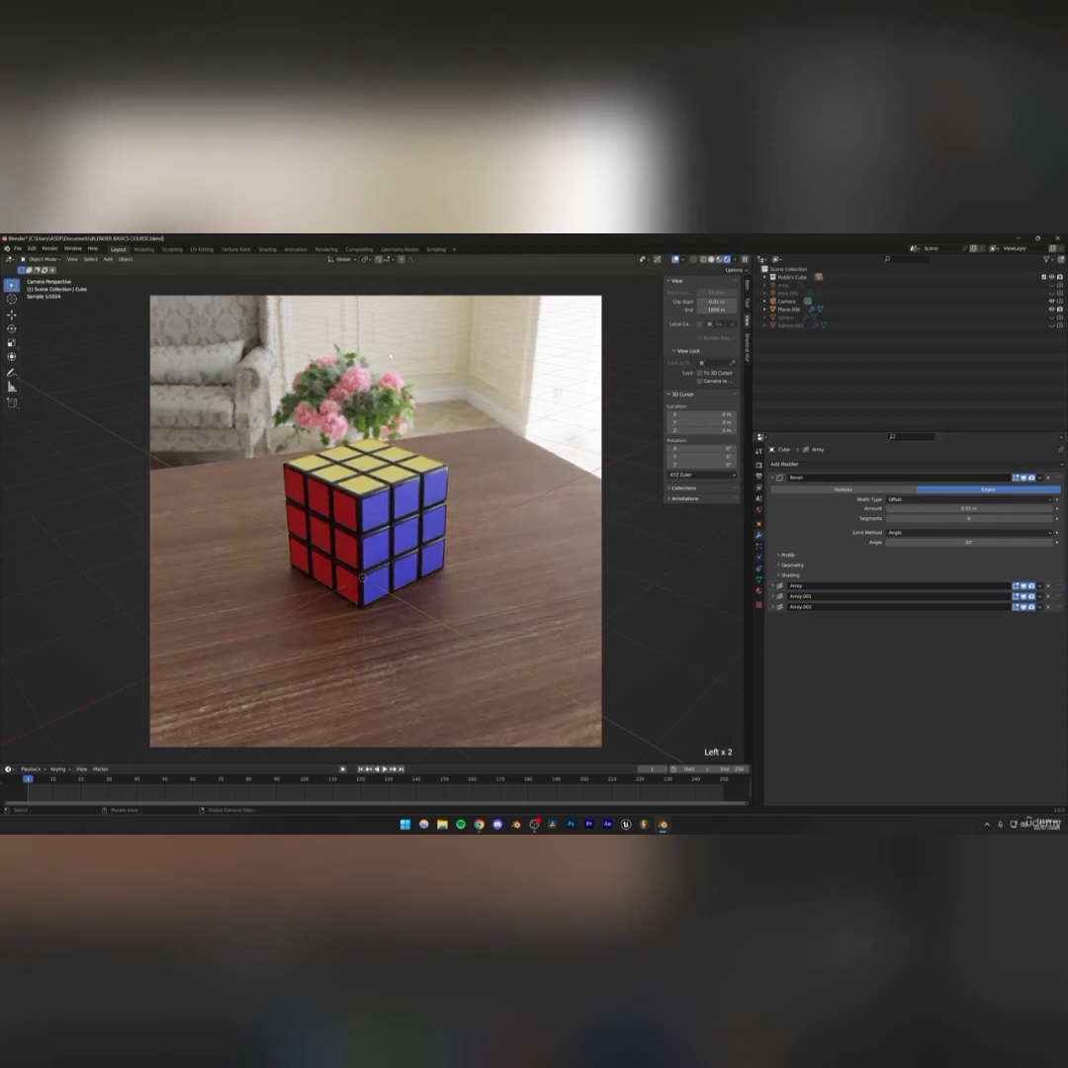
click(375, 509)
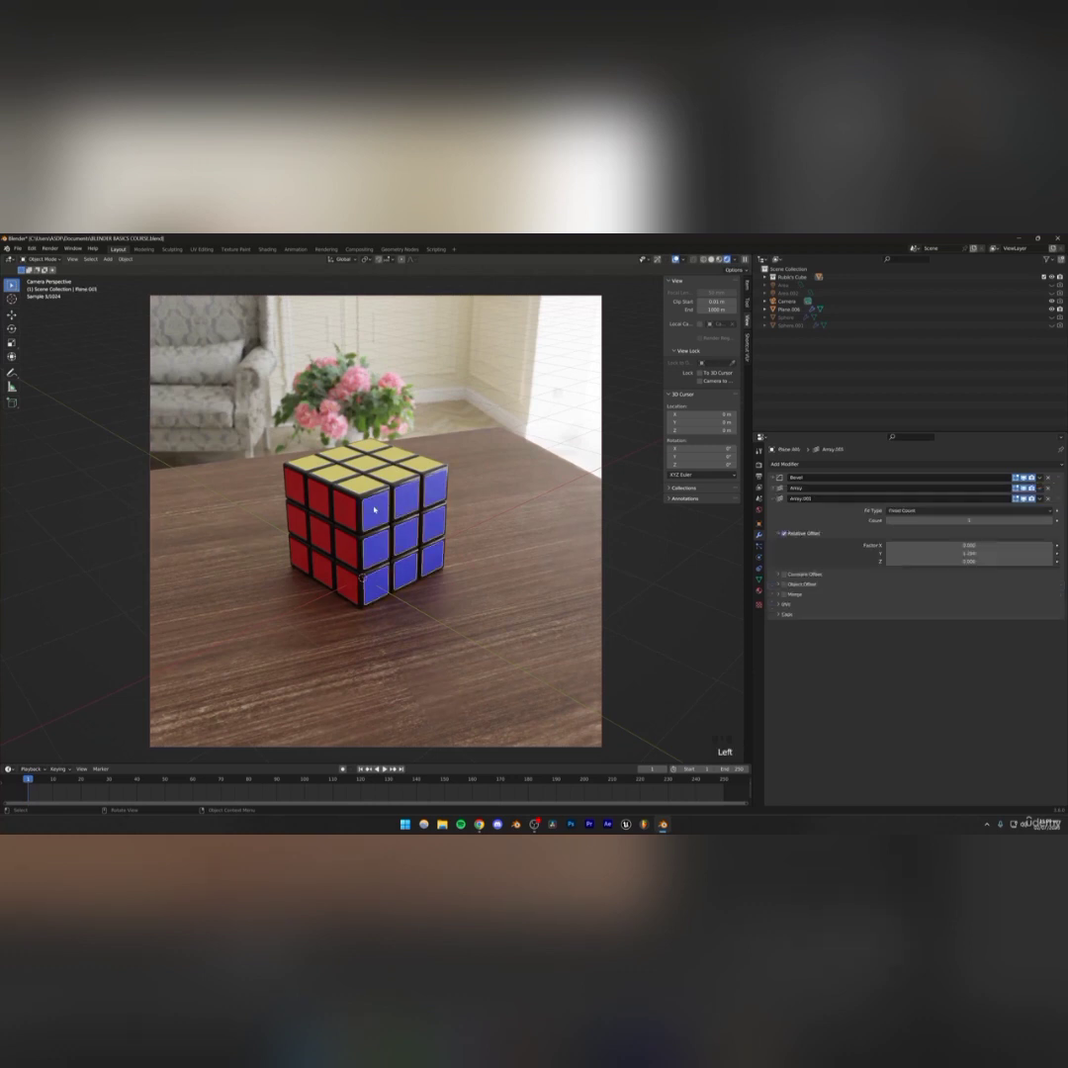
click(759, 590)
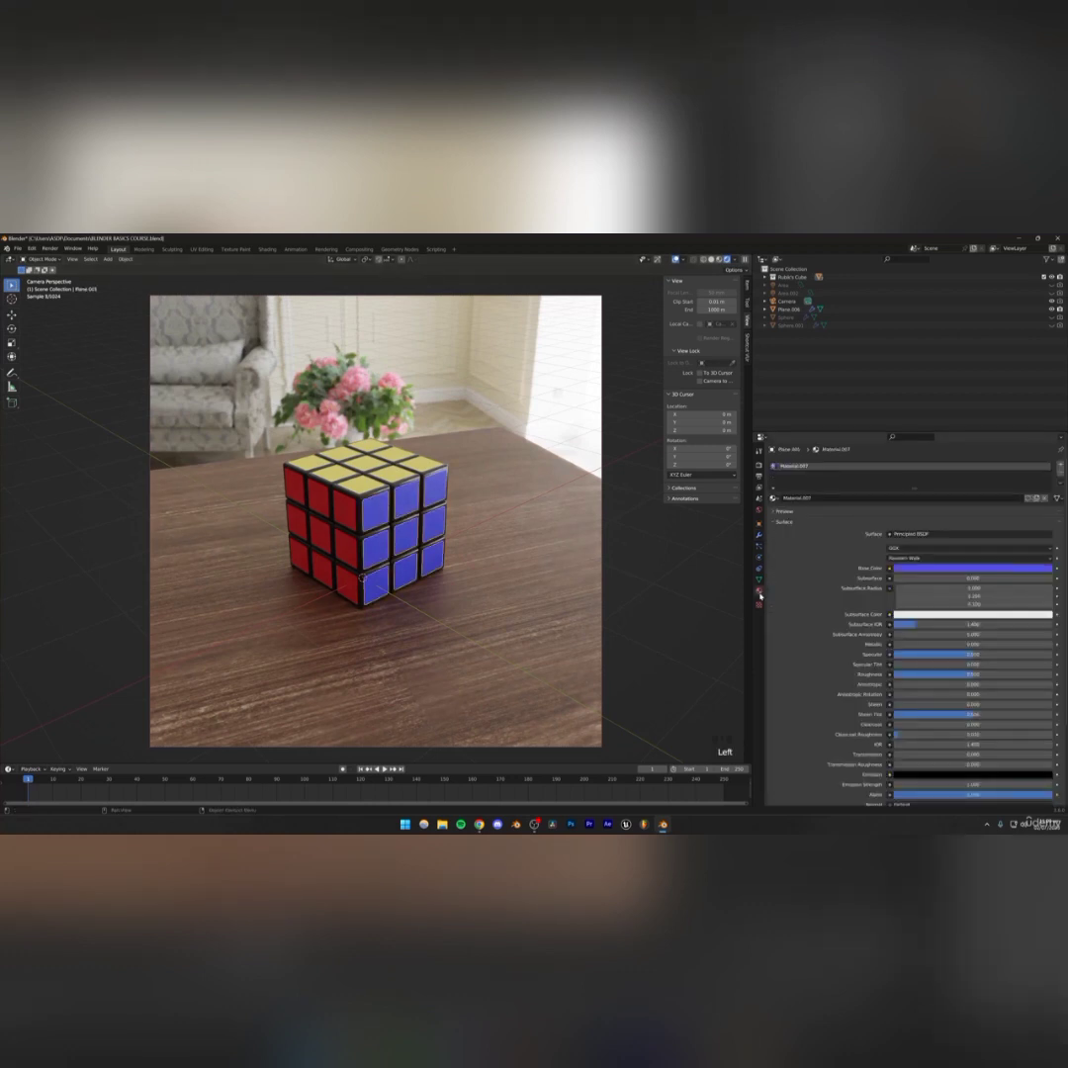
click(760, 591)
drag(969, 674, 914, 674)
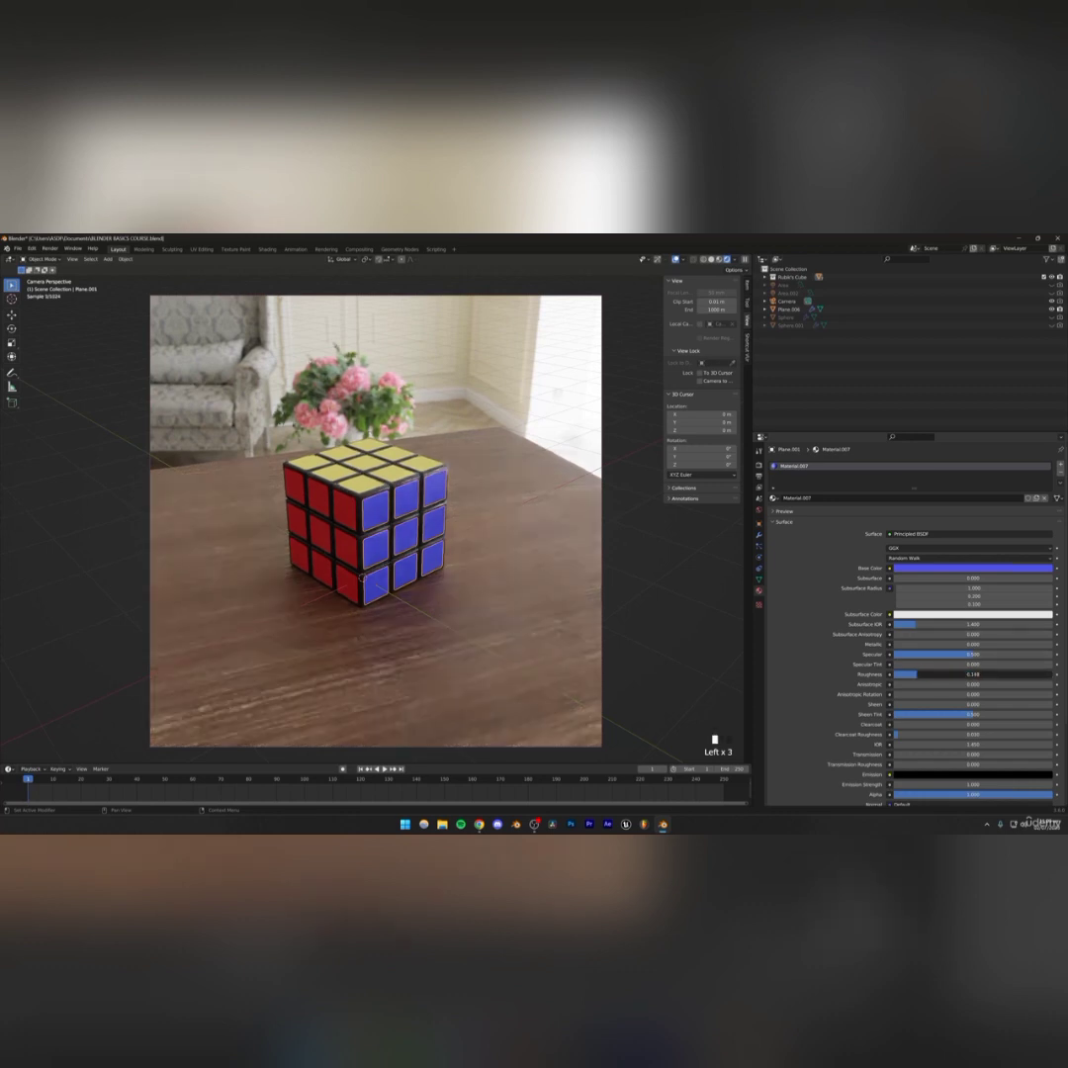
click(417, 345)
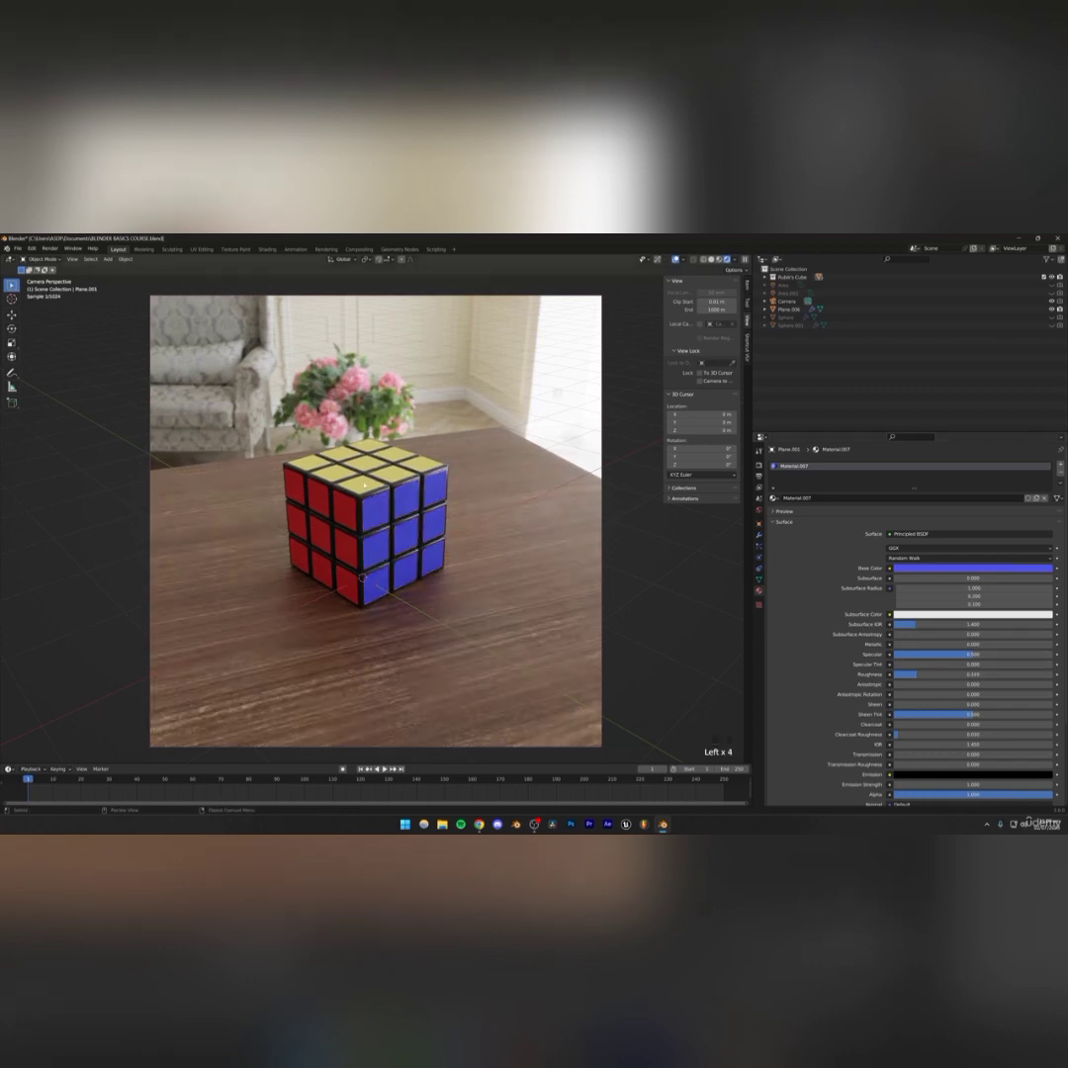
Fine-tune a sticker material's roughness, check the red and blue sticker materials, and save the file
click(364, 484)
drag(937, 677, 928, 675)
click(342, 513)
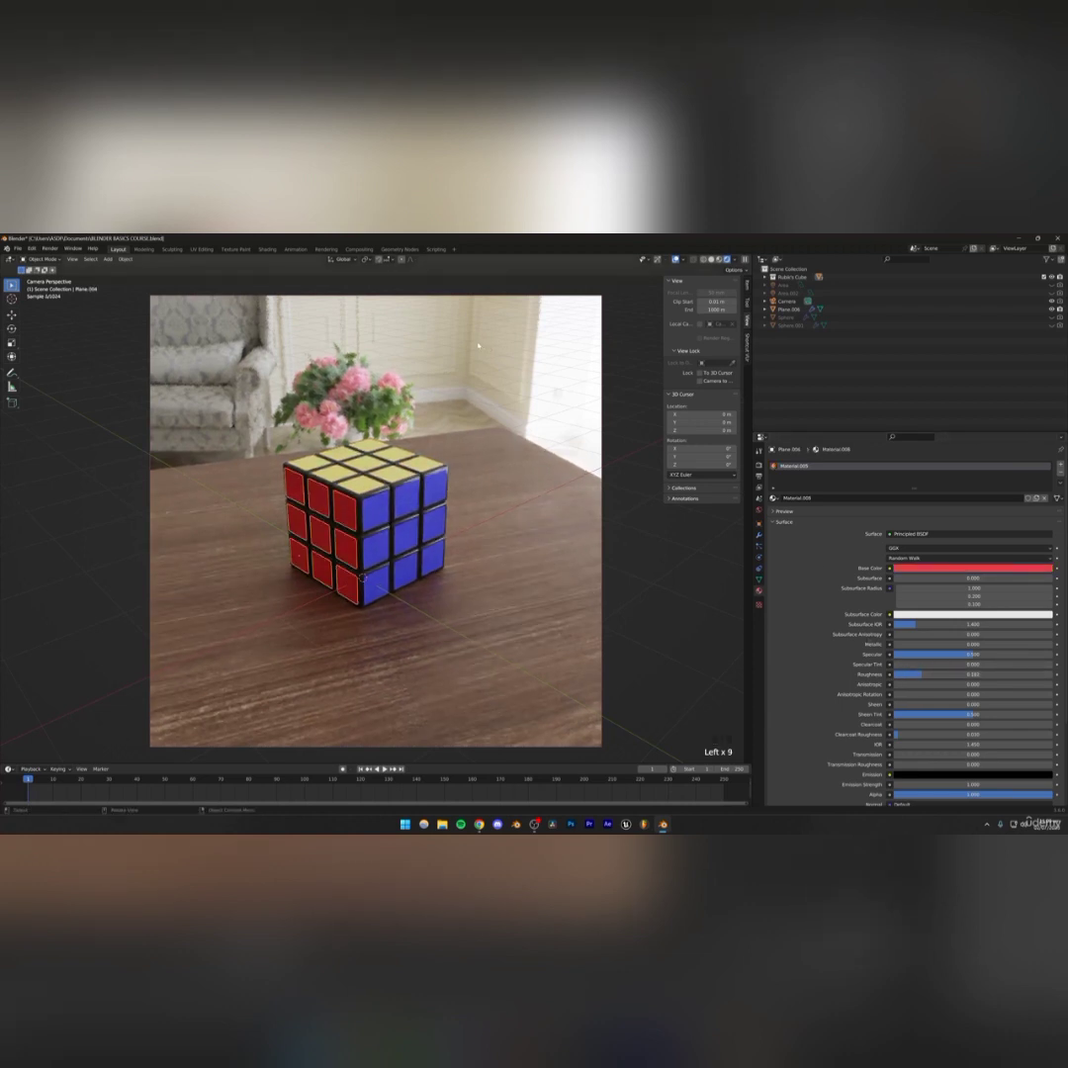
key(ctrl+s)
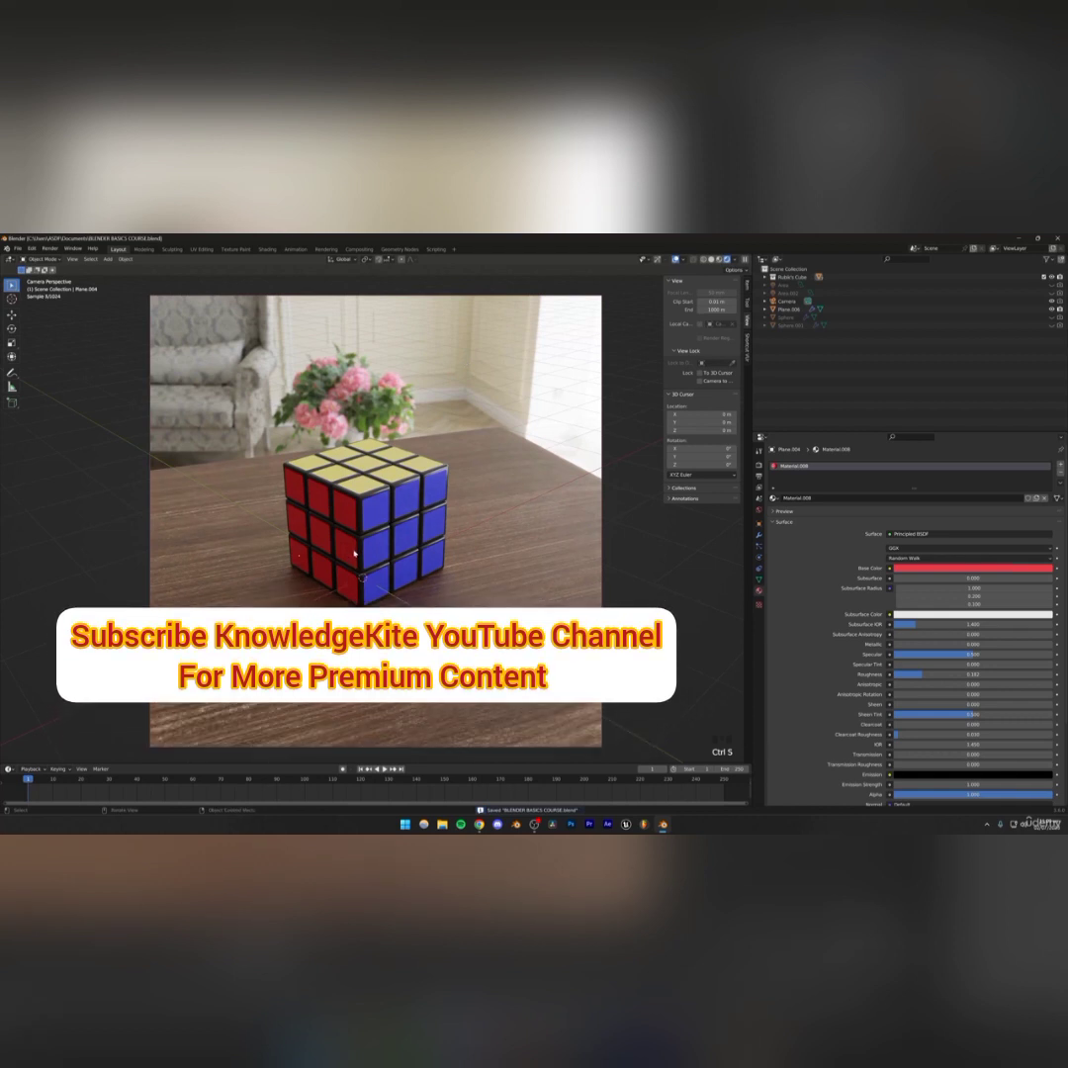
key(ctrl+s)
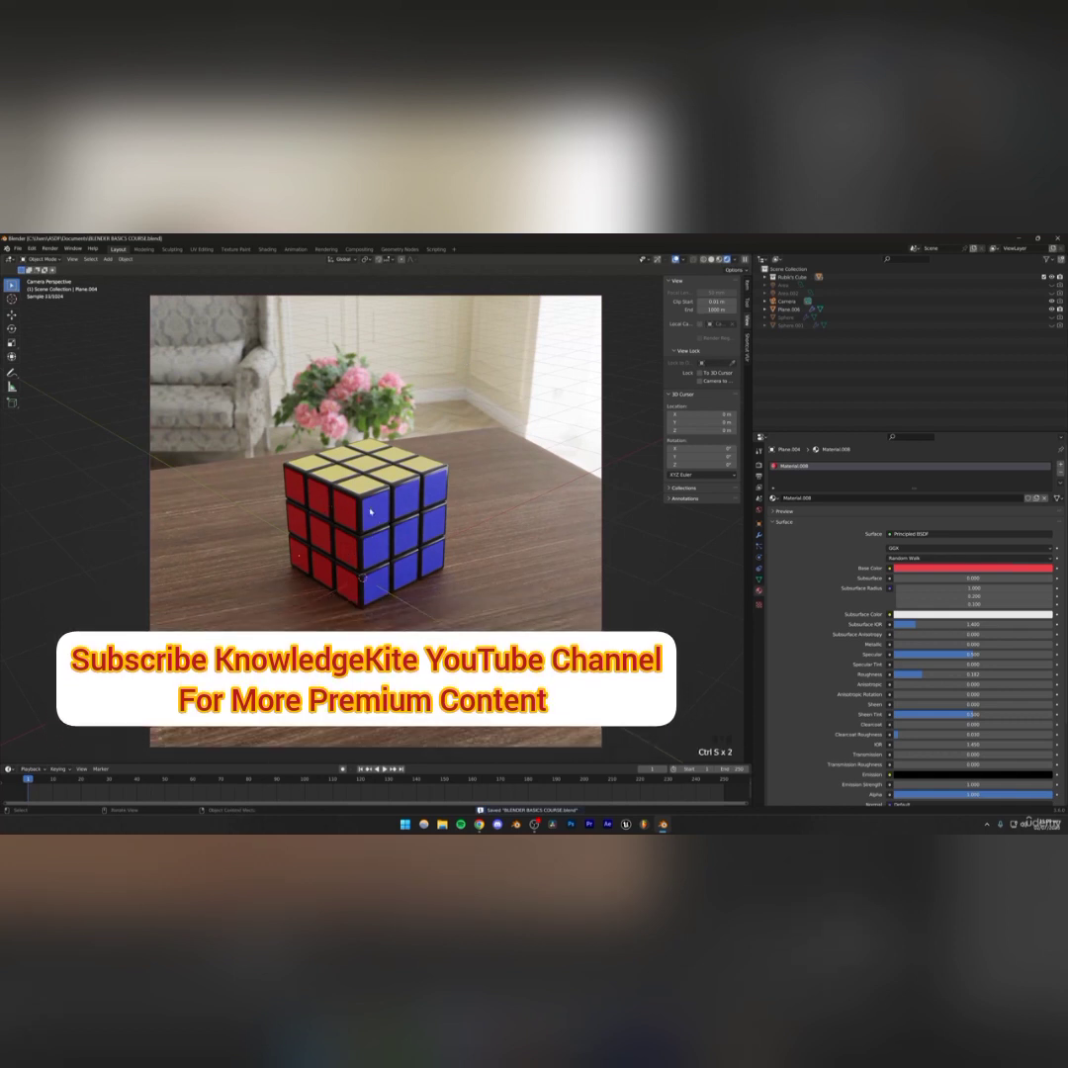
click(405, 518)
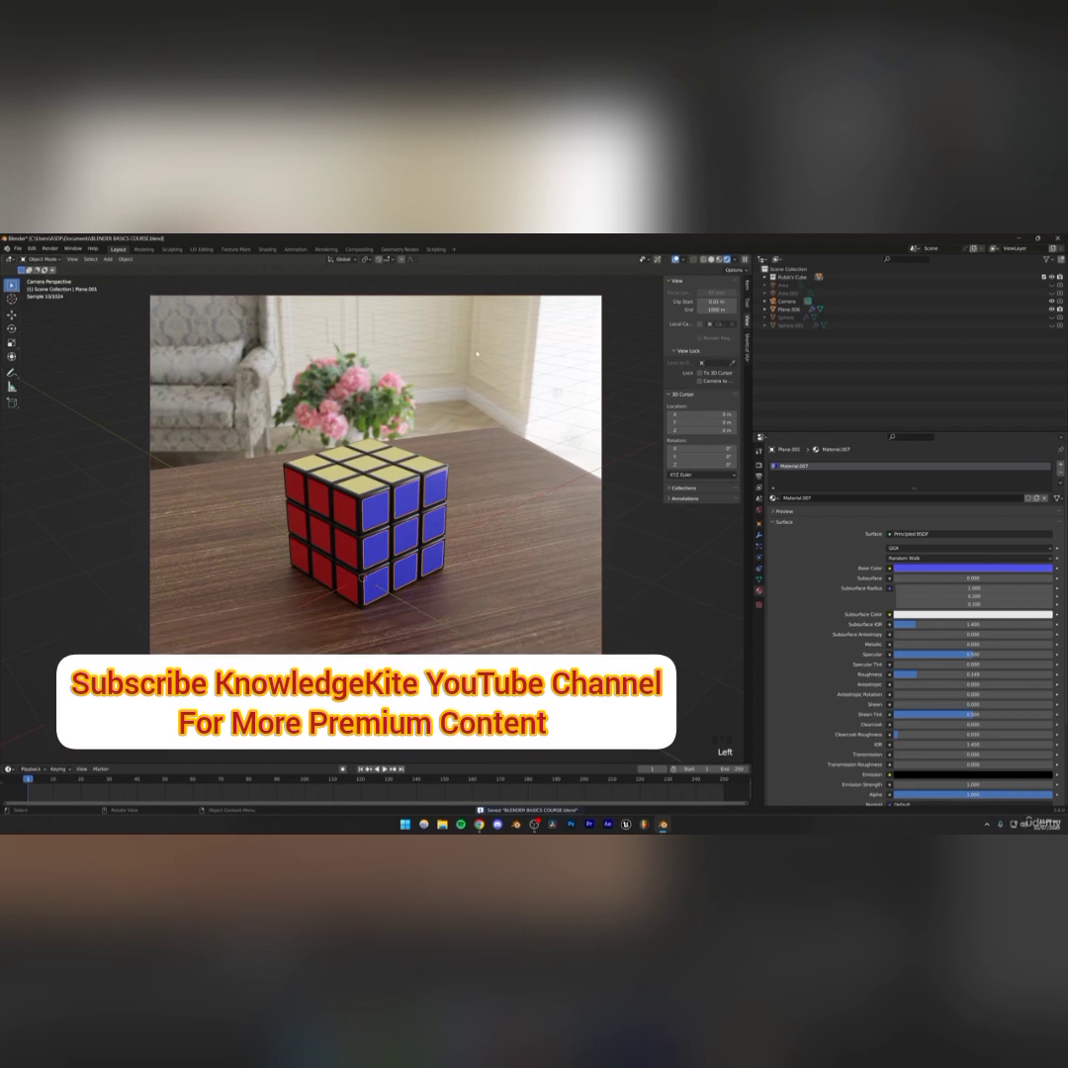
click(410, 578)
key(ctrl+s)
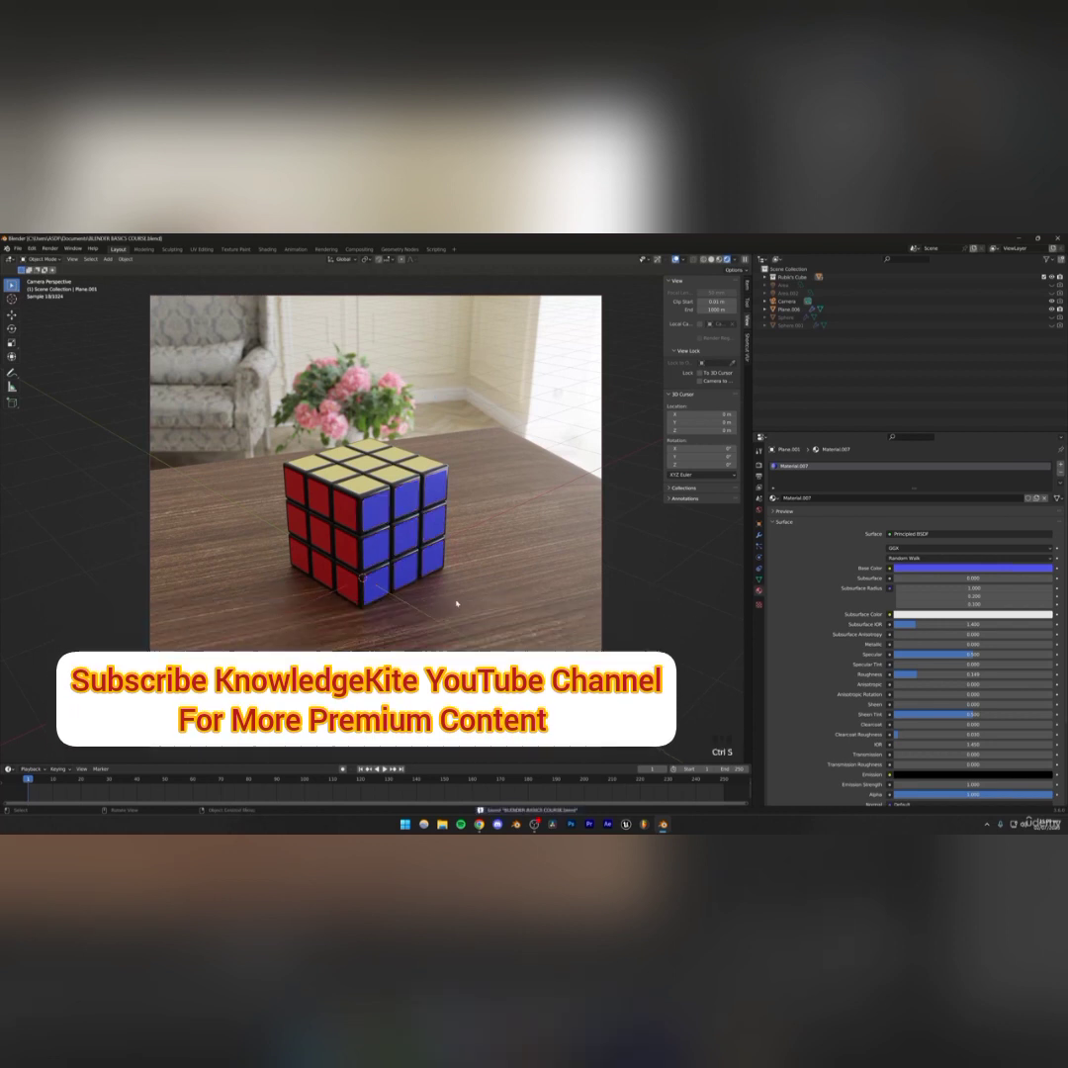
Switch to the browser and run an image search for plastic normal map, opening the first result
click(479, 824)
click(247, 240)
drag(161, 279, 59, 284)
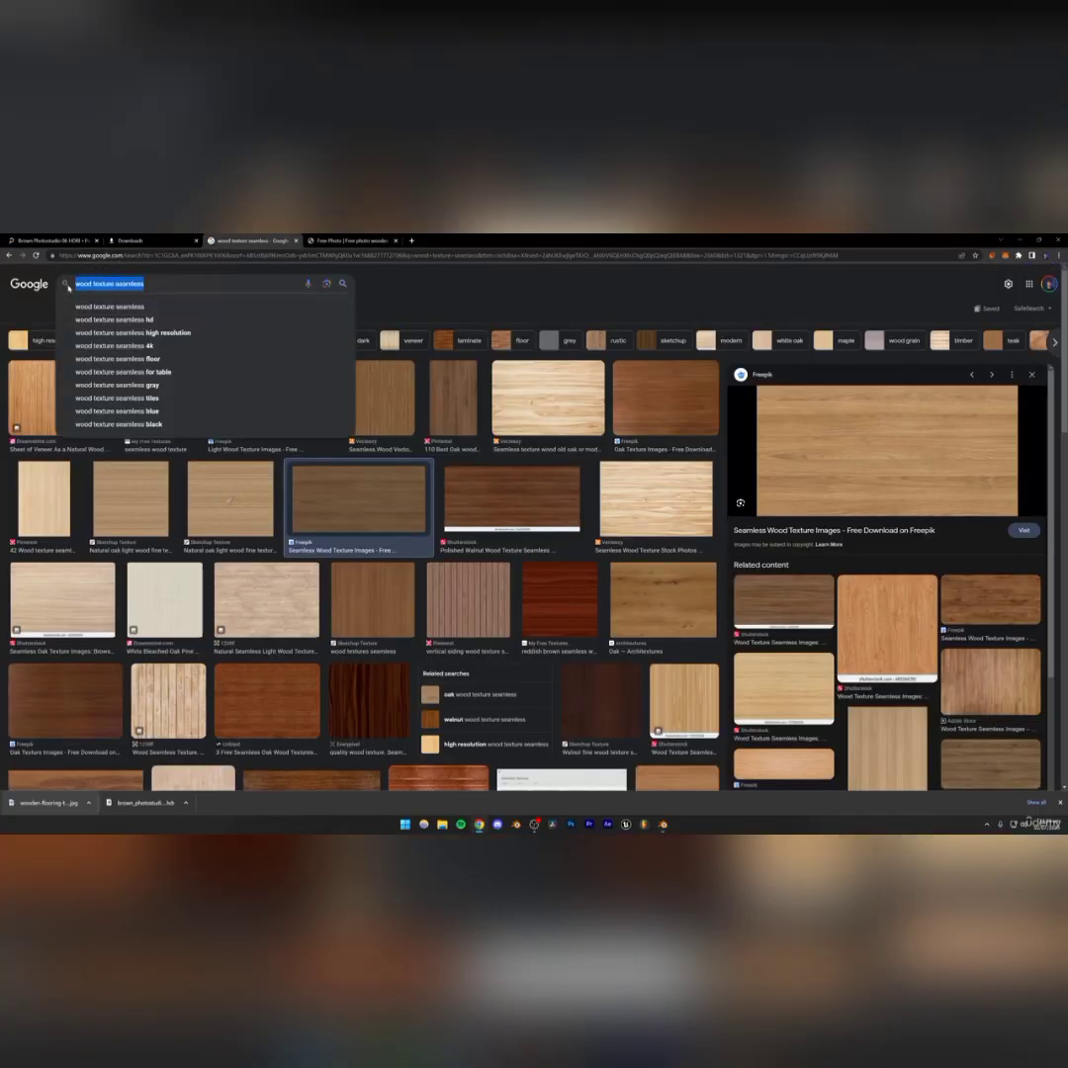
text(plastic normal mapi)
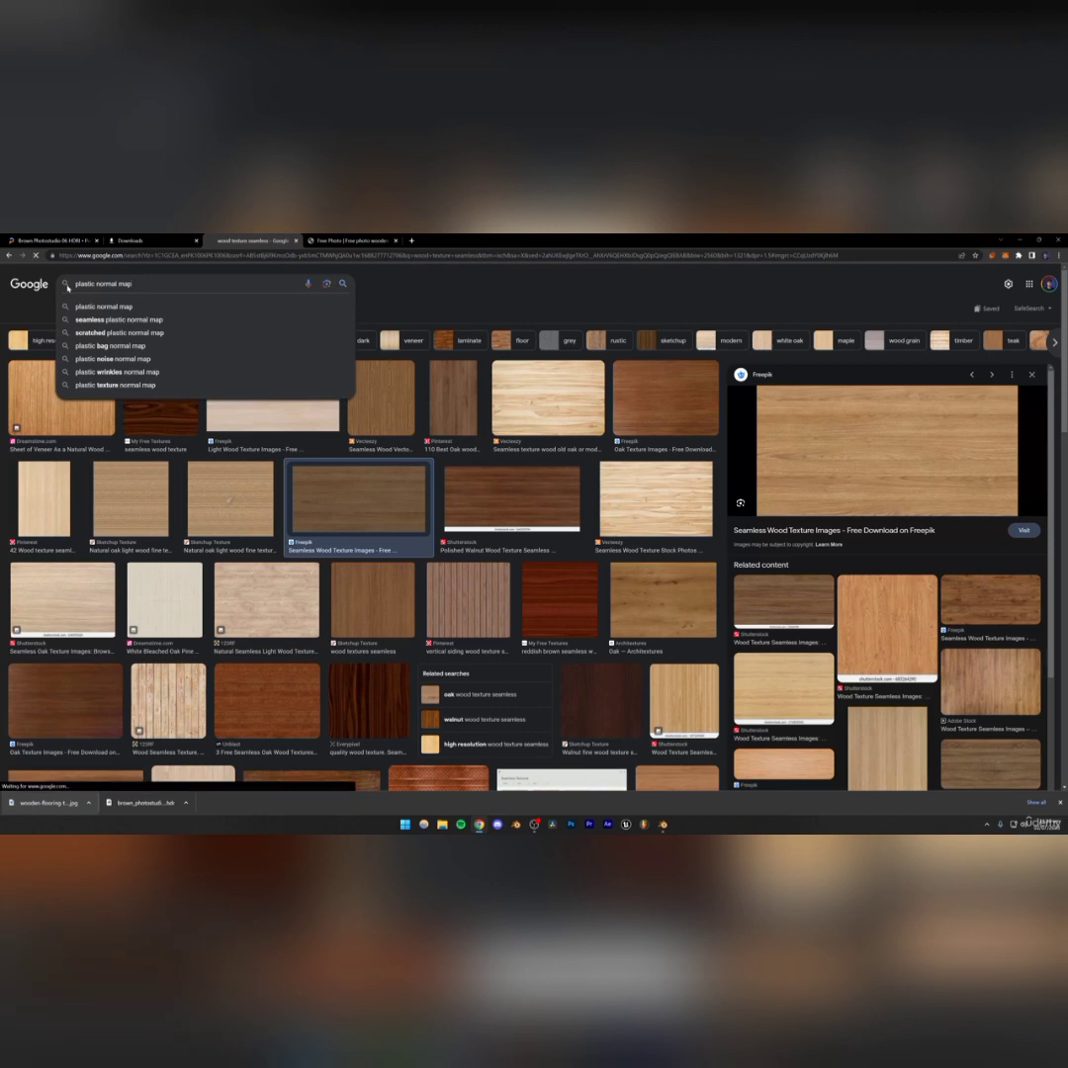
click(104, 306)
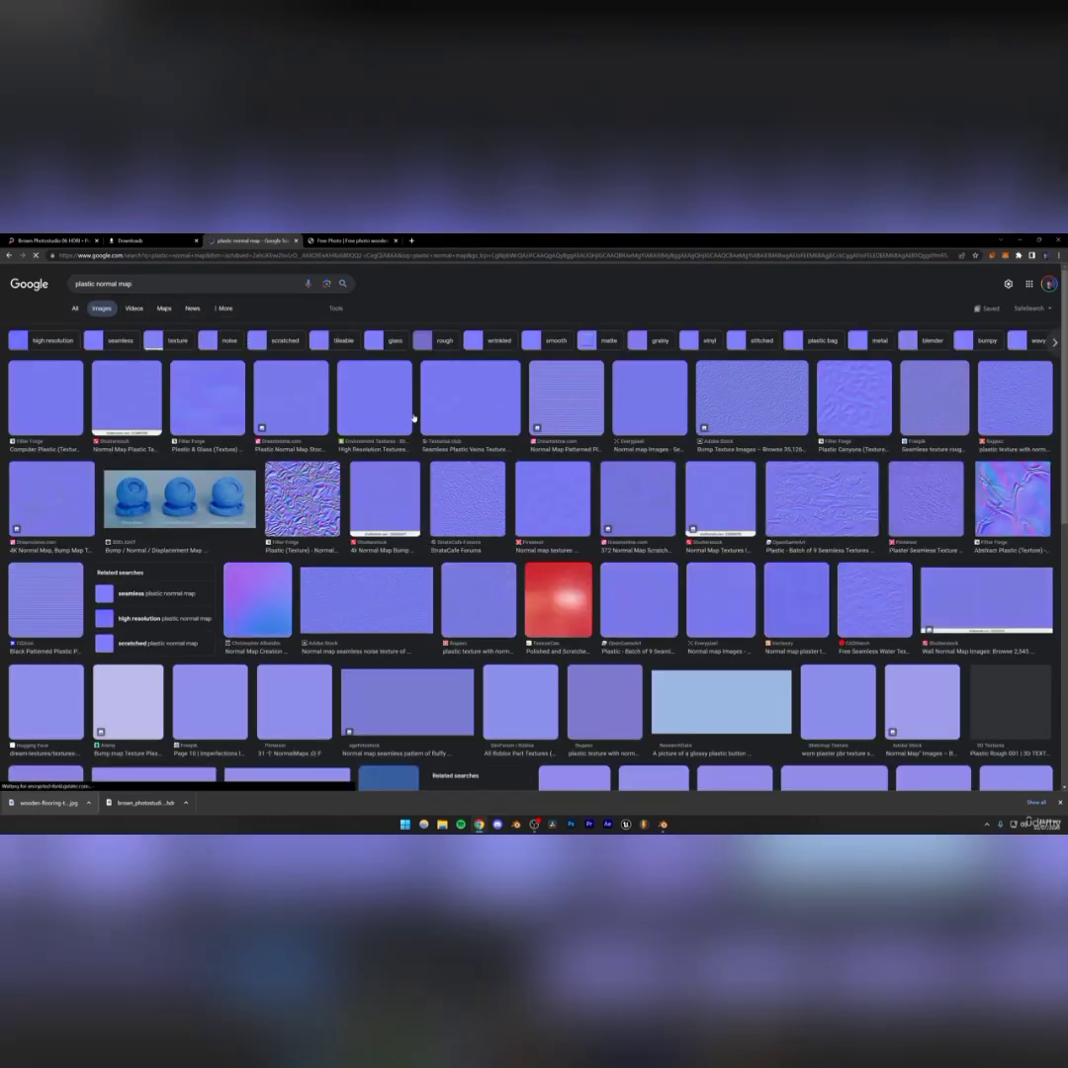
click(55, 392)
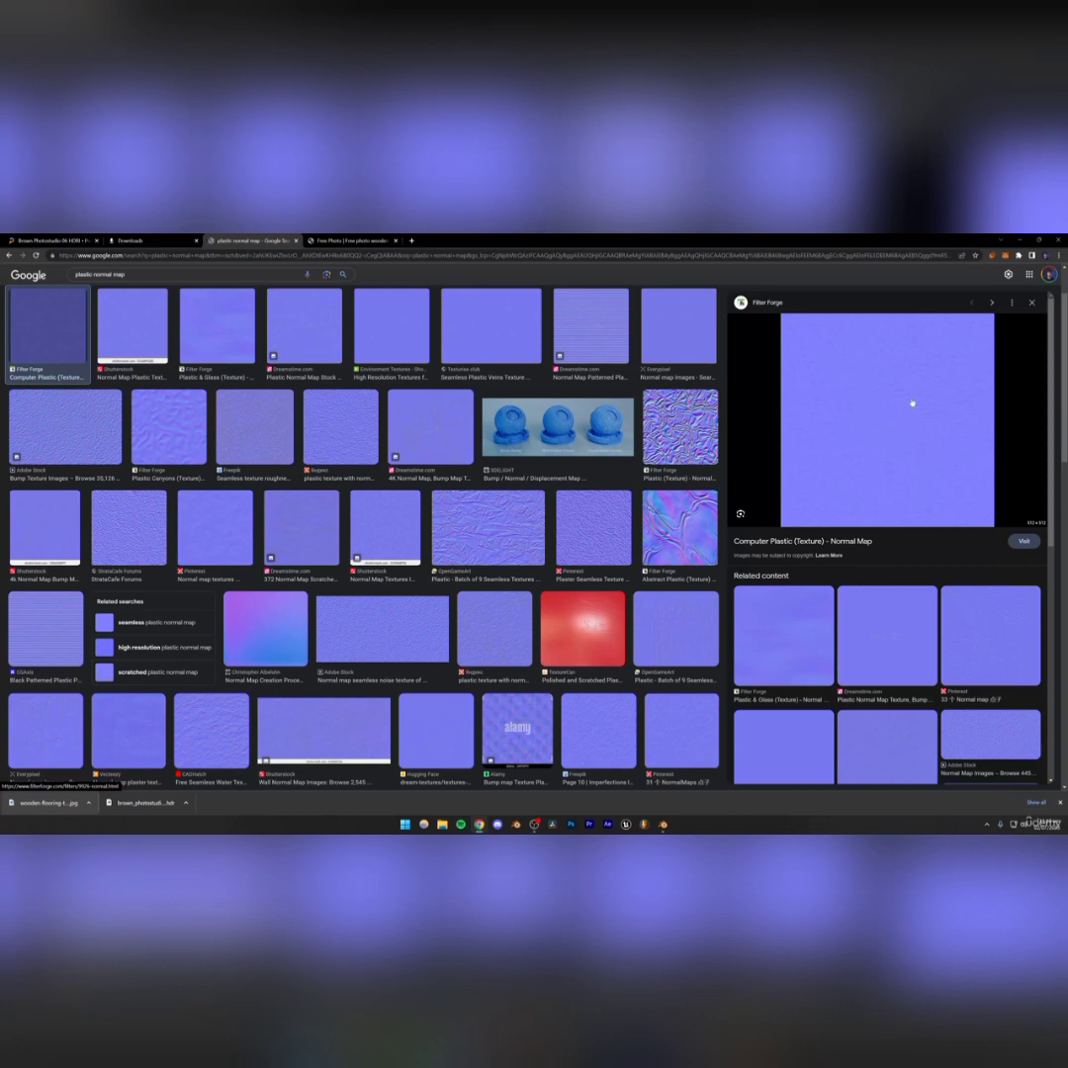
Open the Computer Plastic normal map image in a new tab and examine its surface detail
right_click(836, 423)
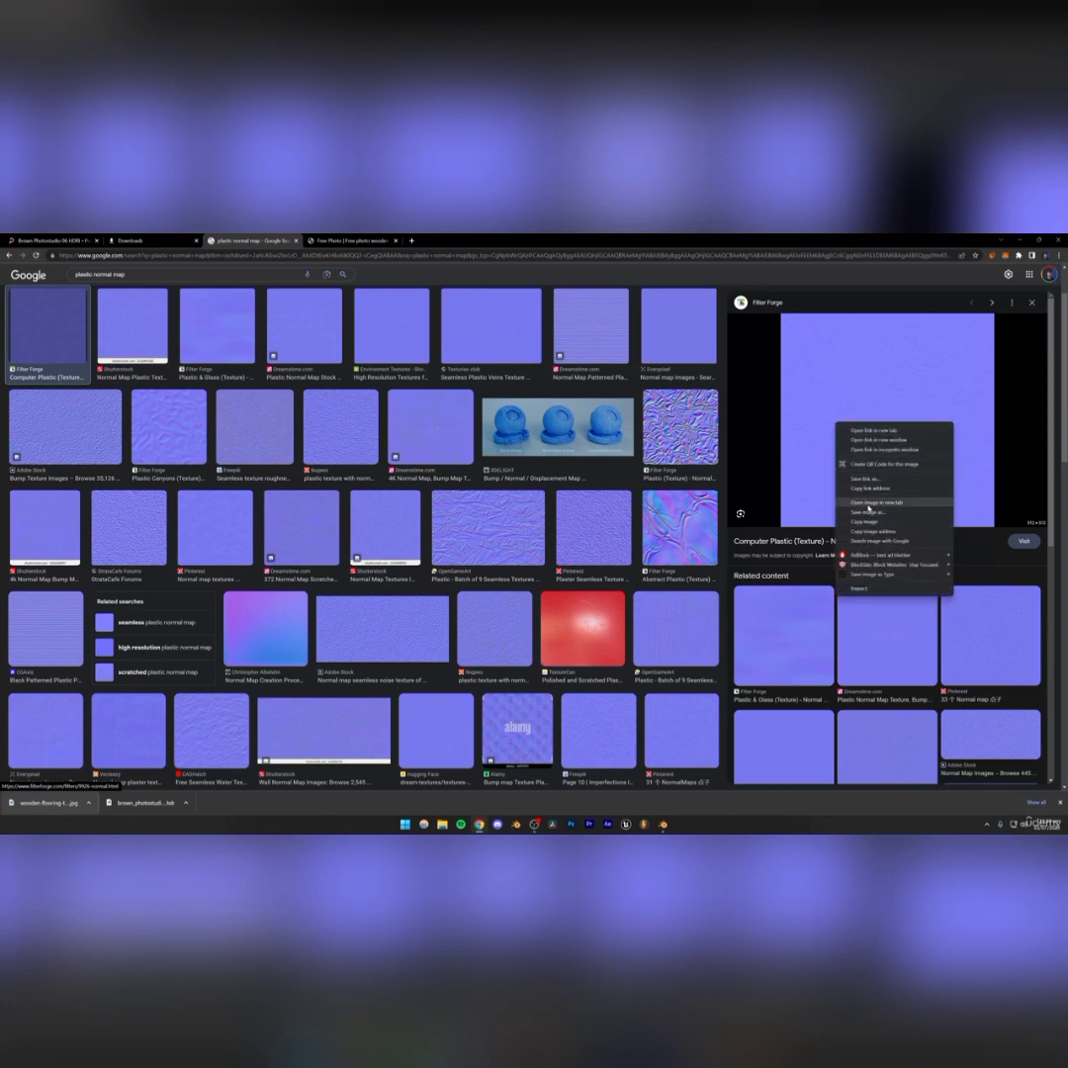
click(868, 507)
click(450, 240)
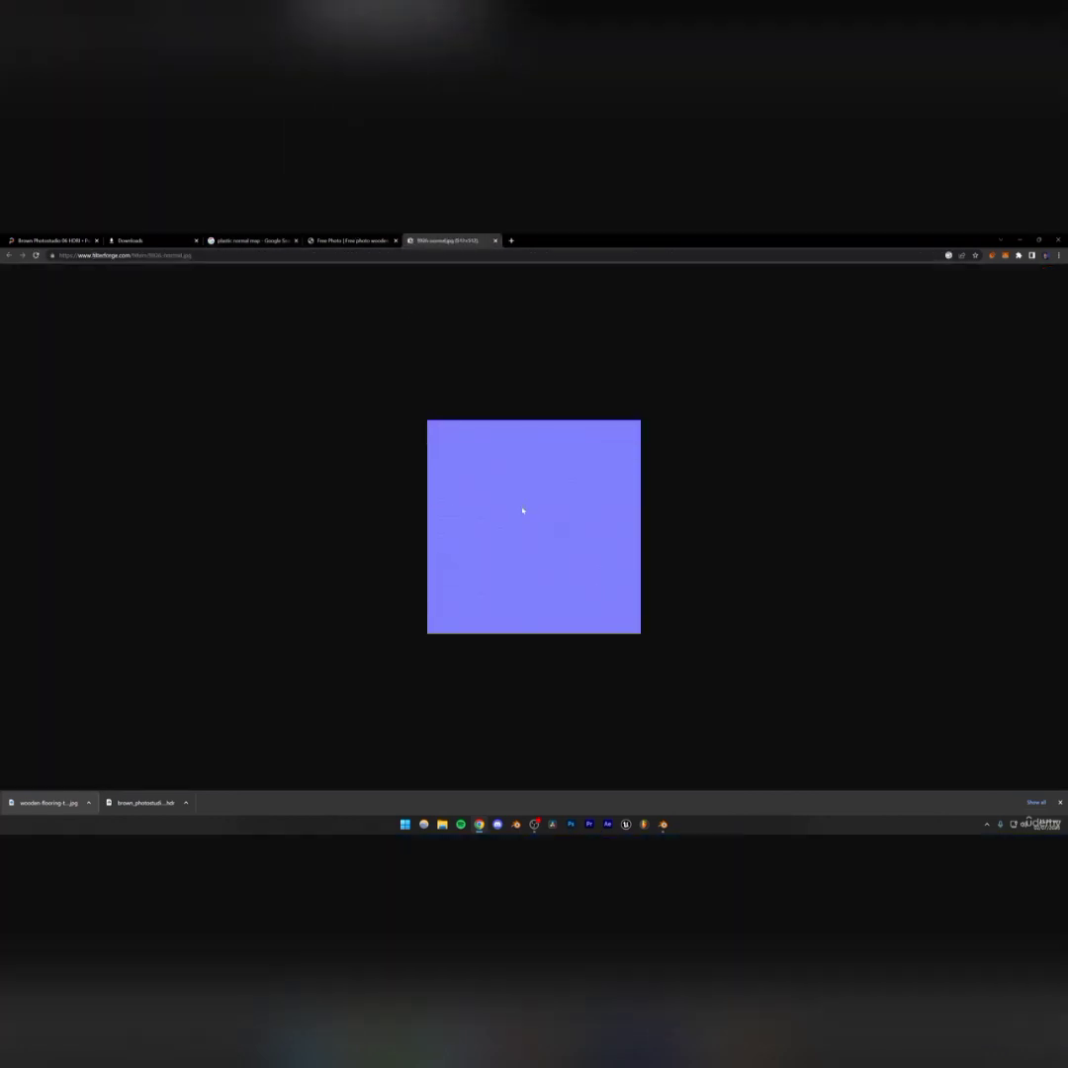
ctrl+scroll(526, 515, up, 7)
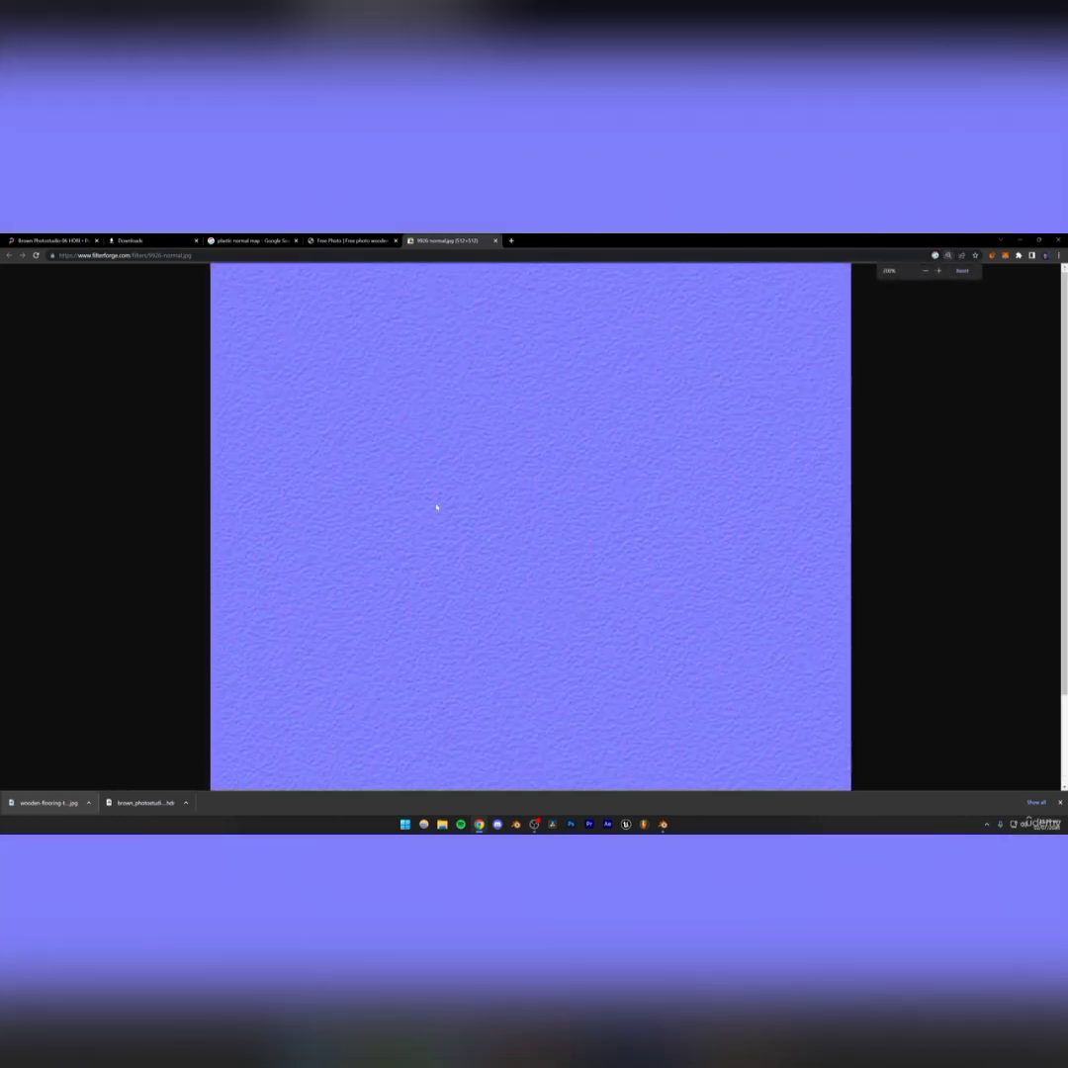
ctrl+scroll(436, 506, down, 2)
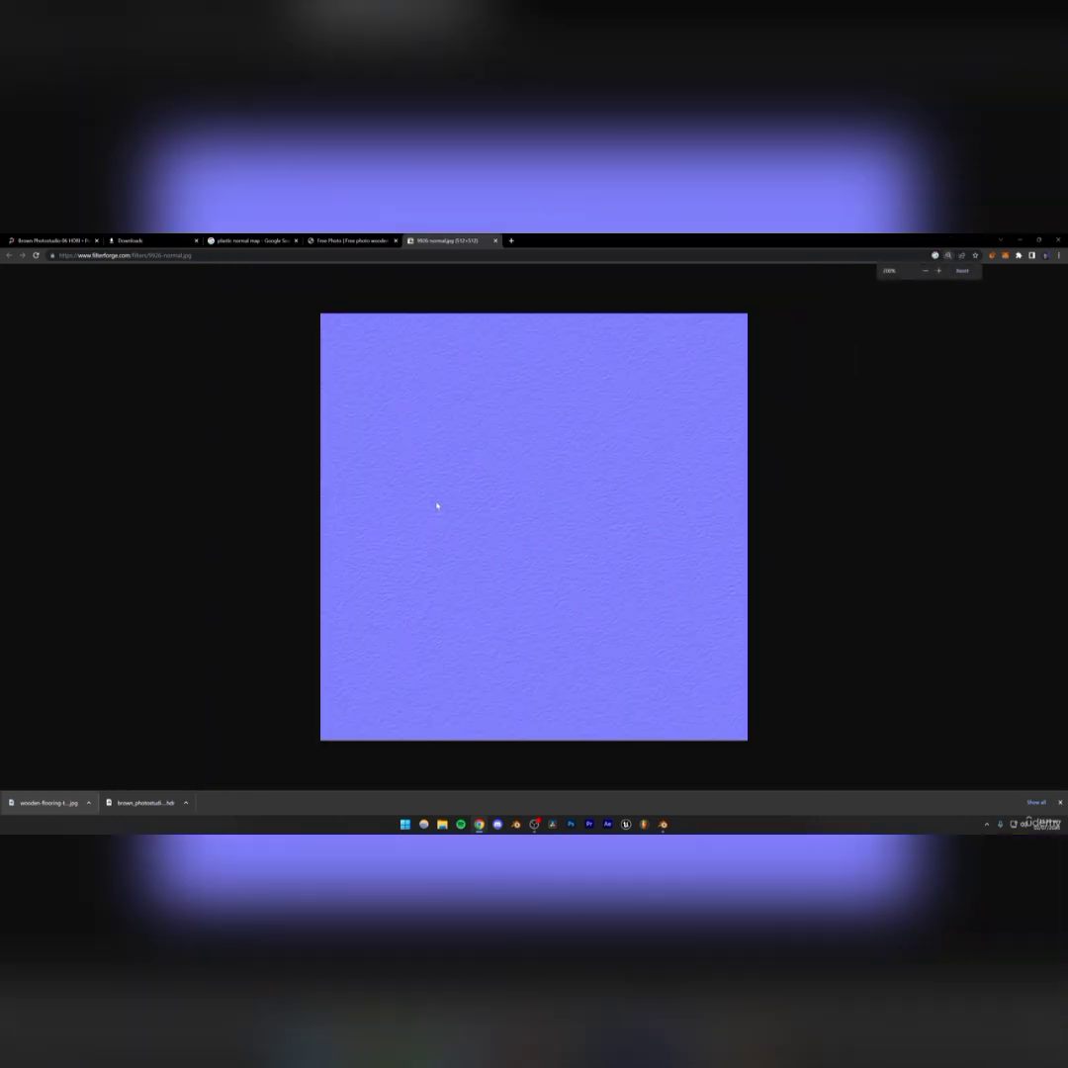
right_click(511, 503)
click(534, 520)
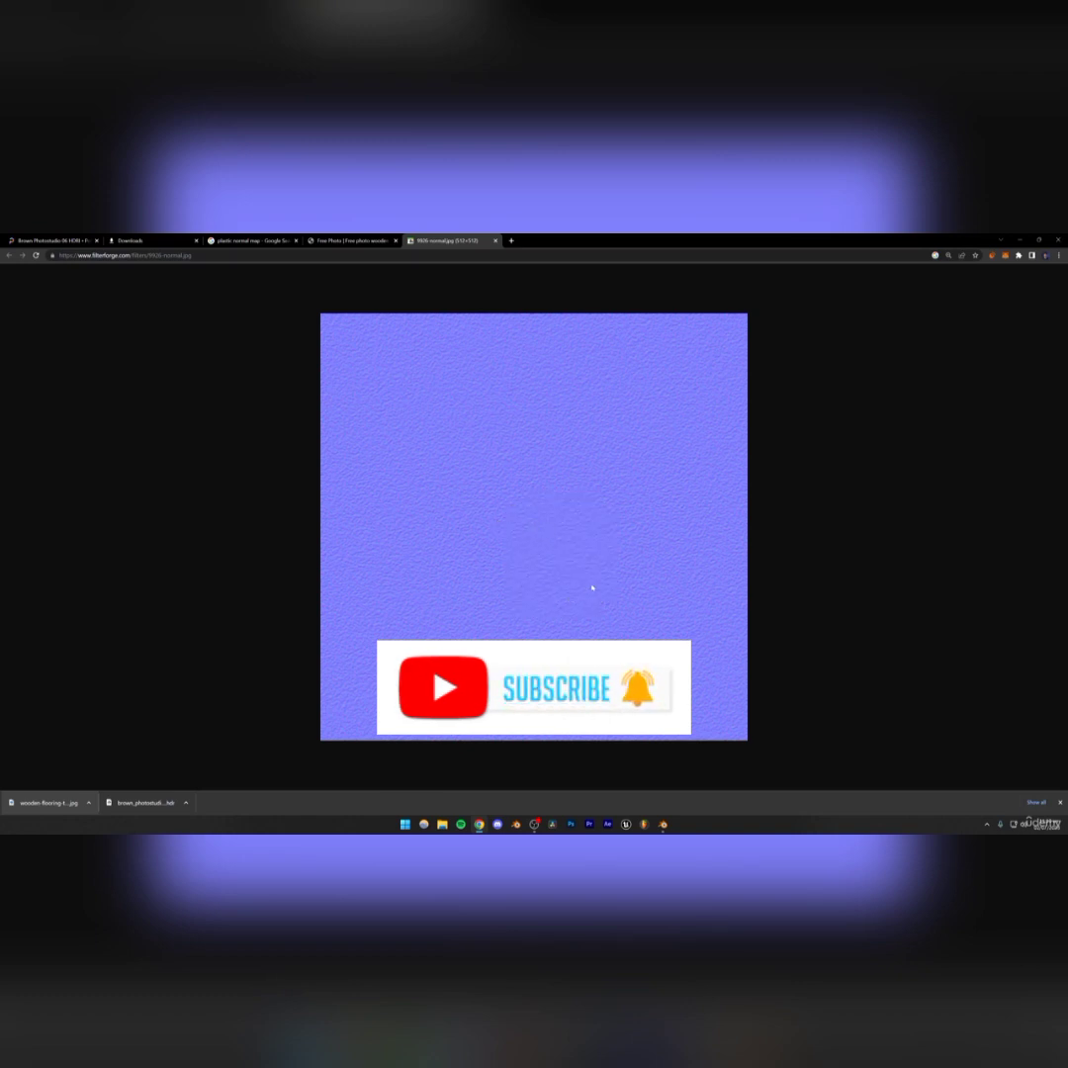
ctrl+scroll(511, 568, down, 1)
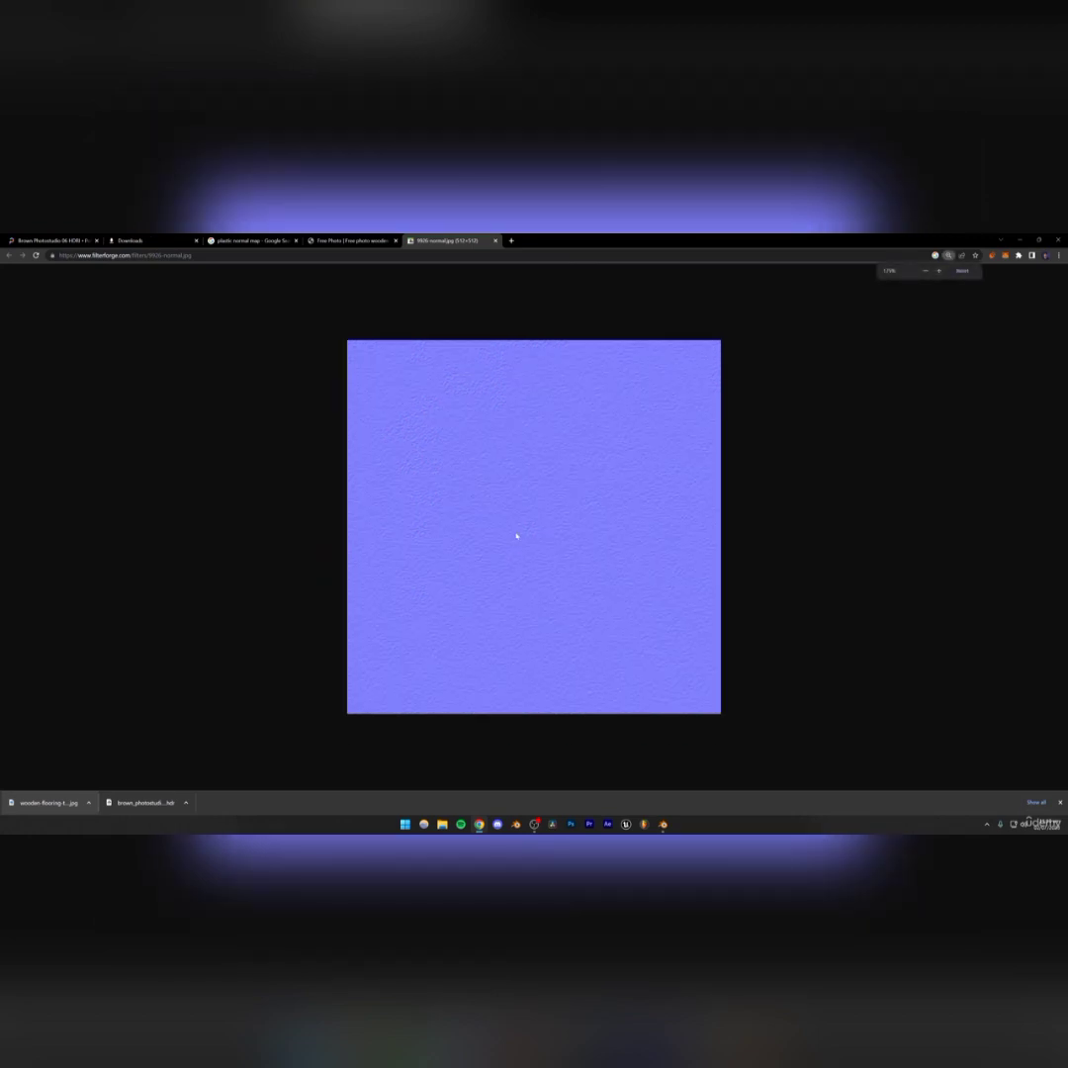
right_click(516, 535)
click(544, 559)
click(253, 240)
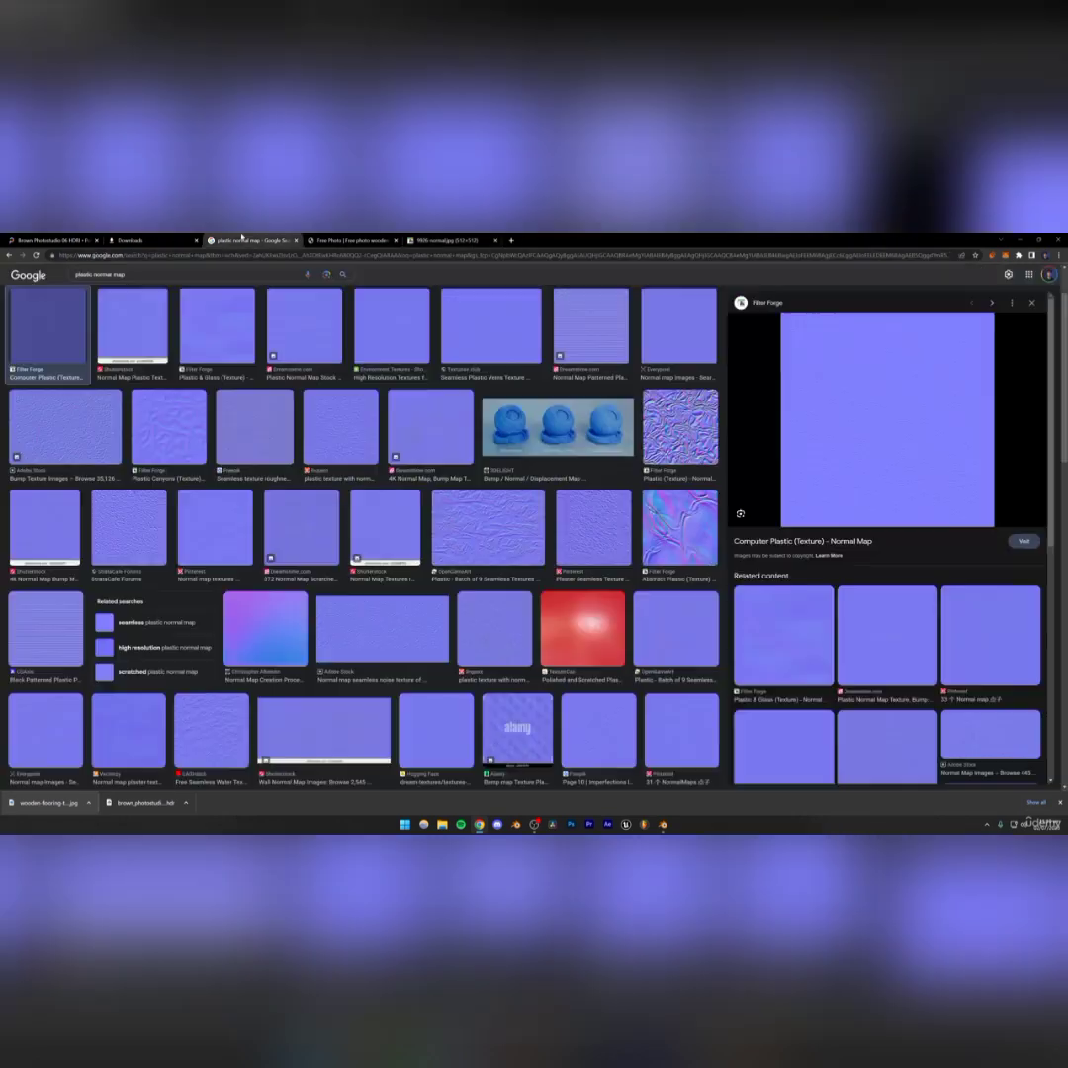
Save the normal map image as 9926-normal.jpg into the images folder
right_click(872, 422)
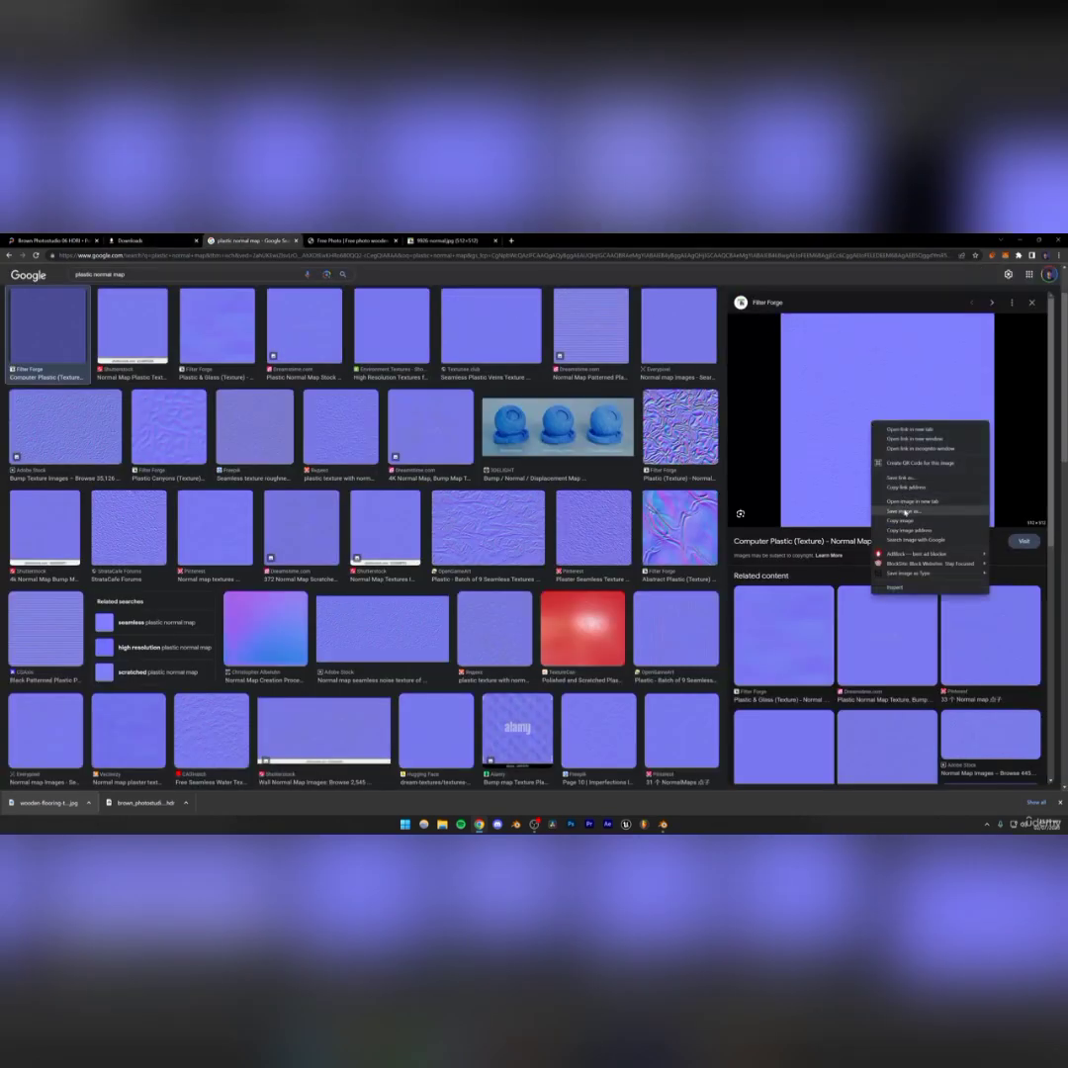
click(902, 512)
click(424, 567)
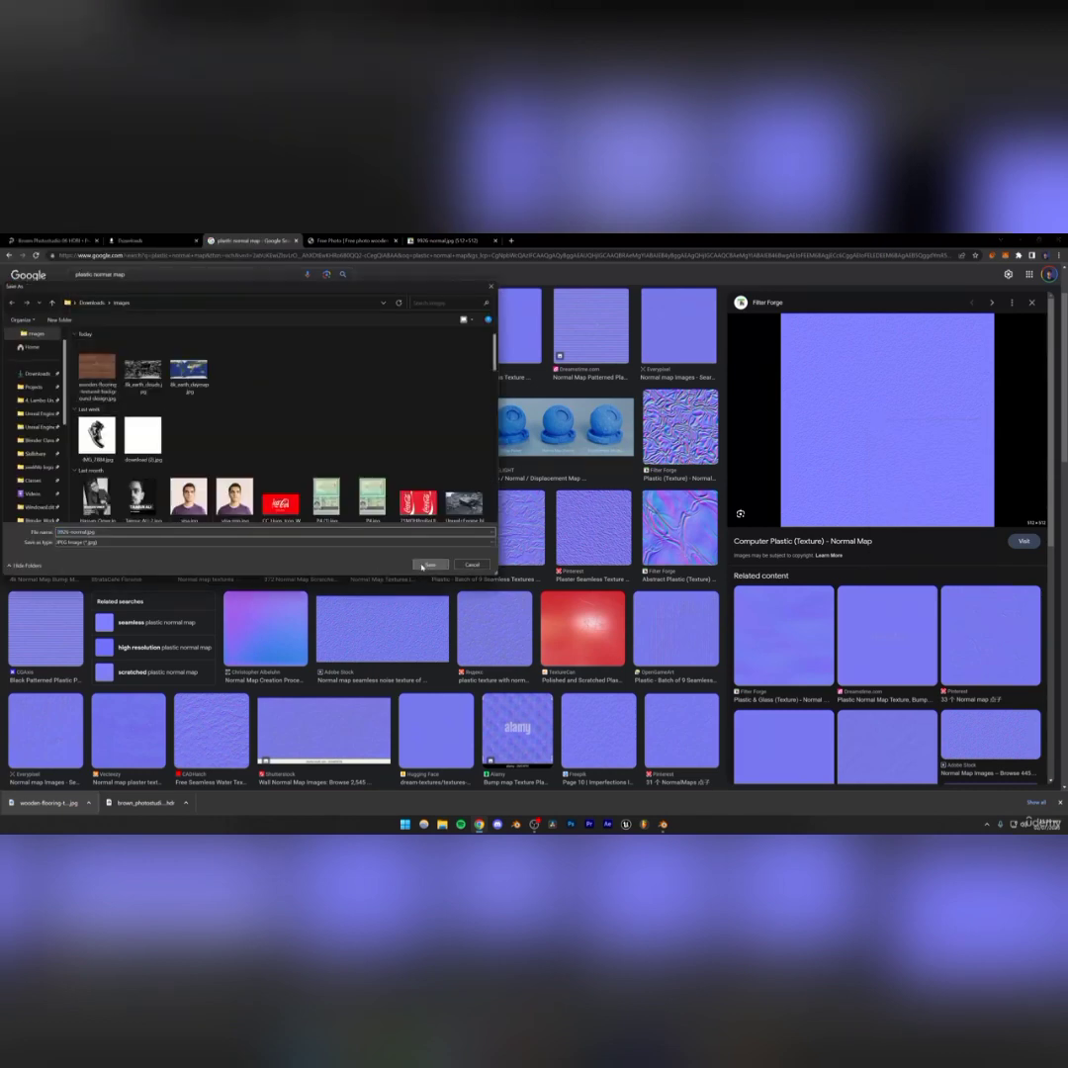
click(474, 566)
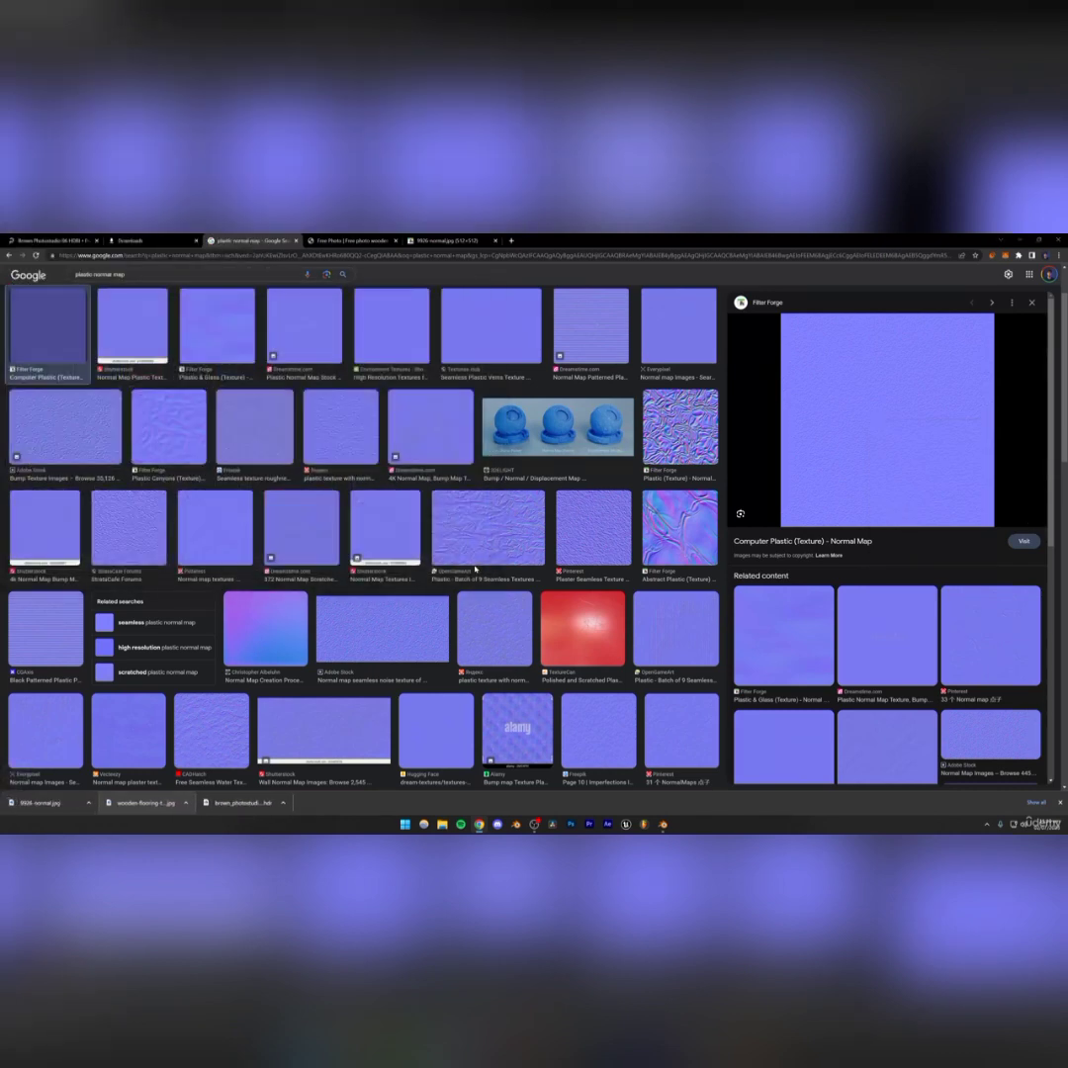
Return to Blender, select a blue sticker, and add the 9926-normal.jpg image texture node to its material
mouse_move(662, 824)
click(657, 779)
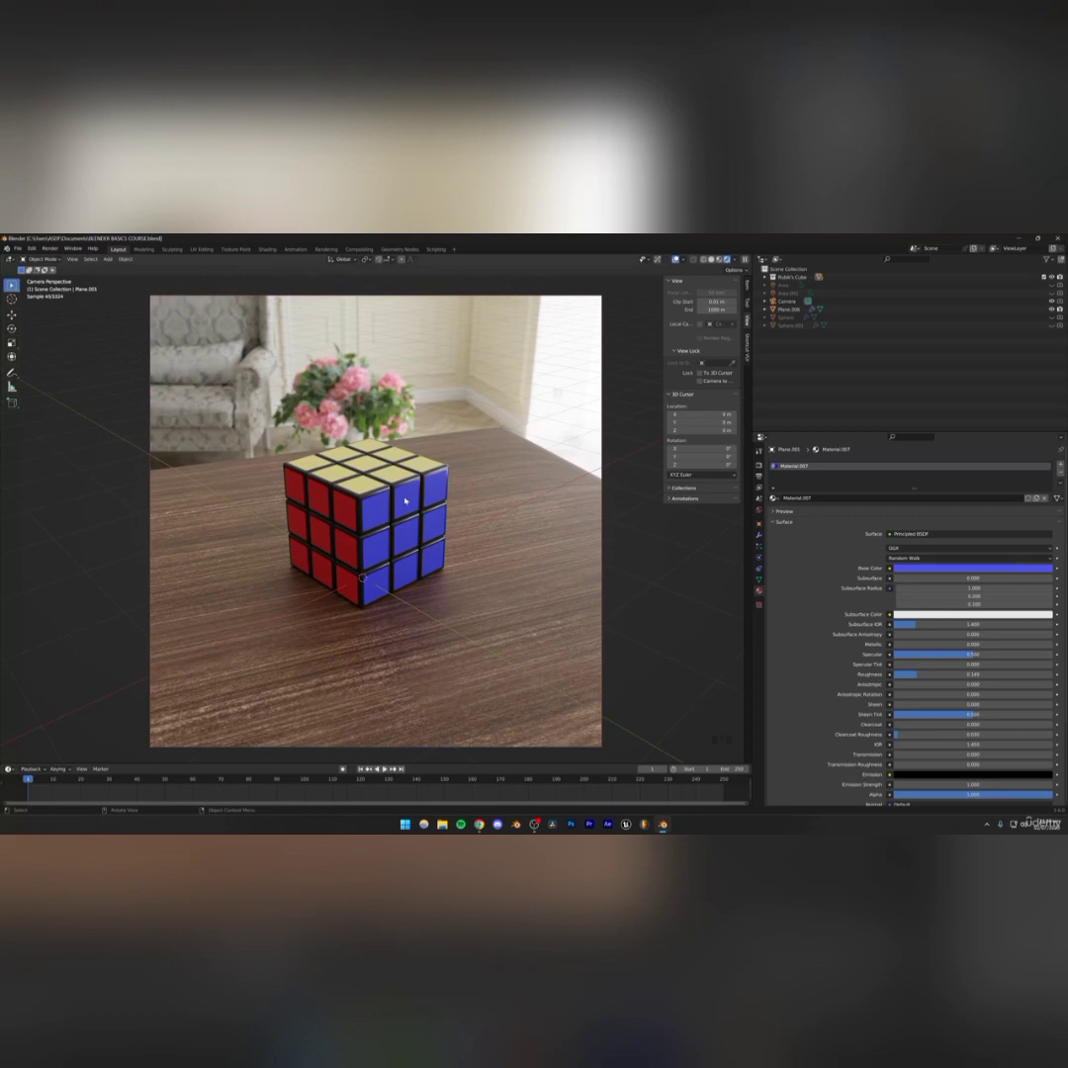
click(386, 516)
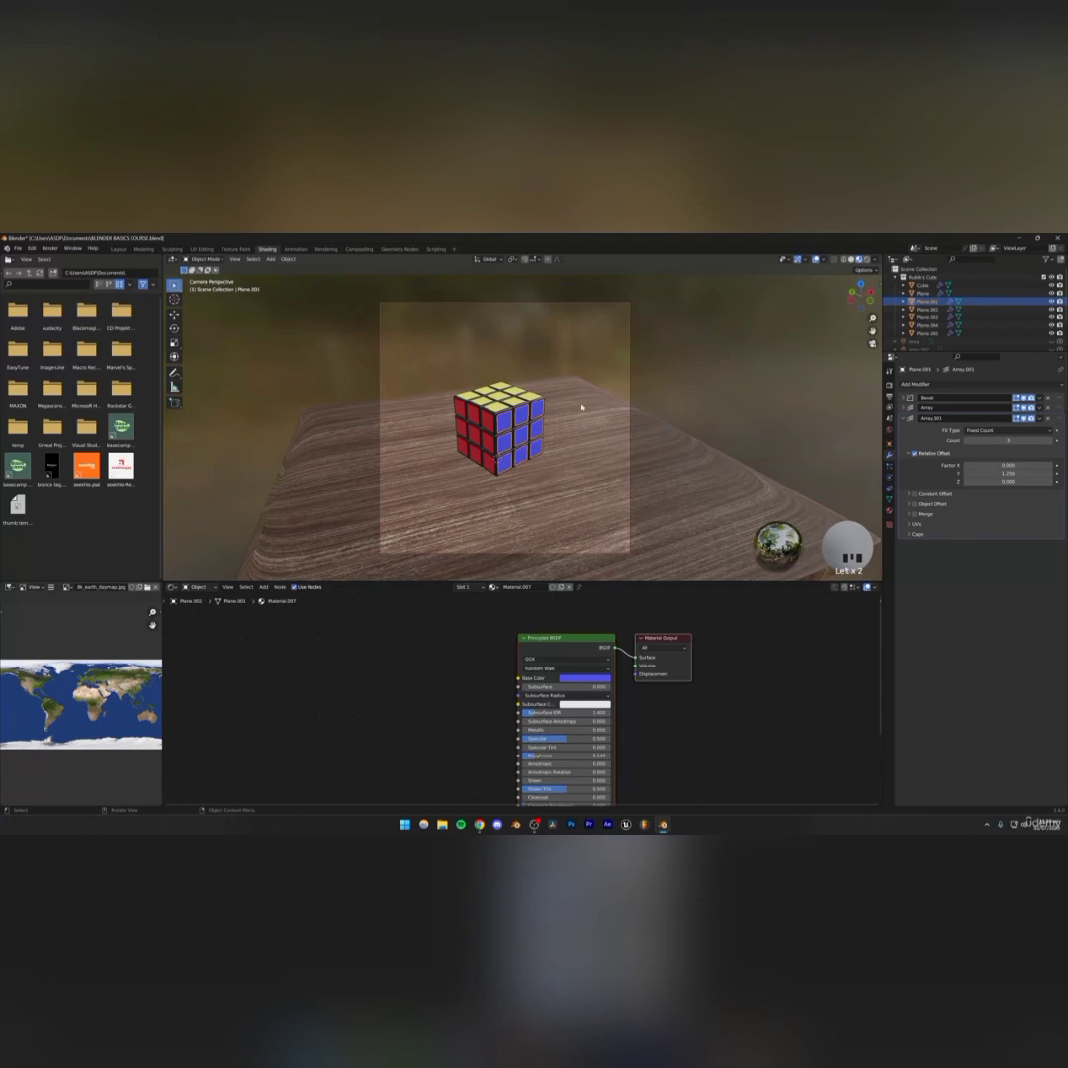
scroll(582, 407, up, 2)
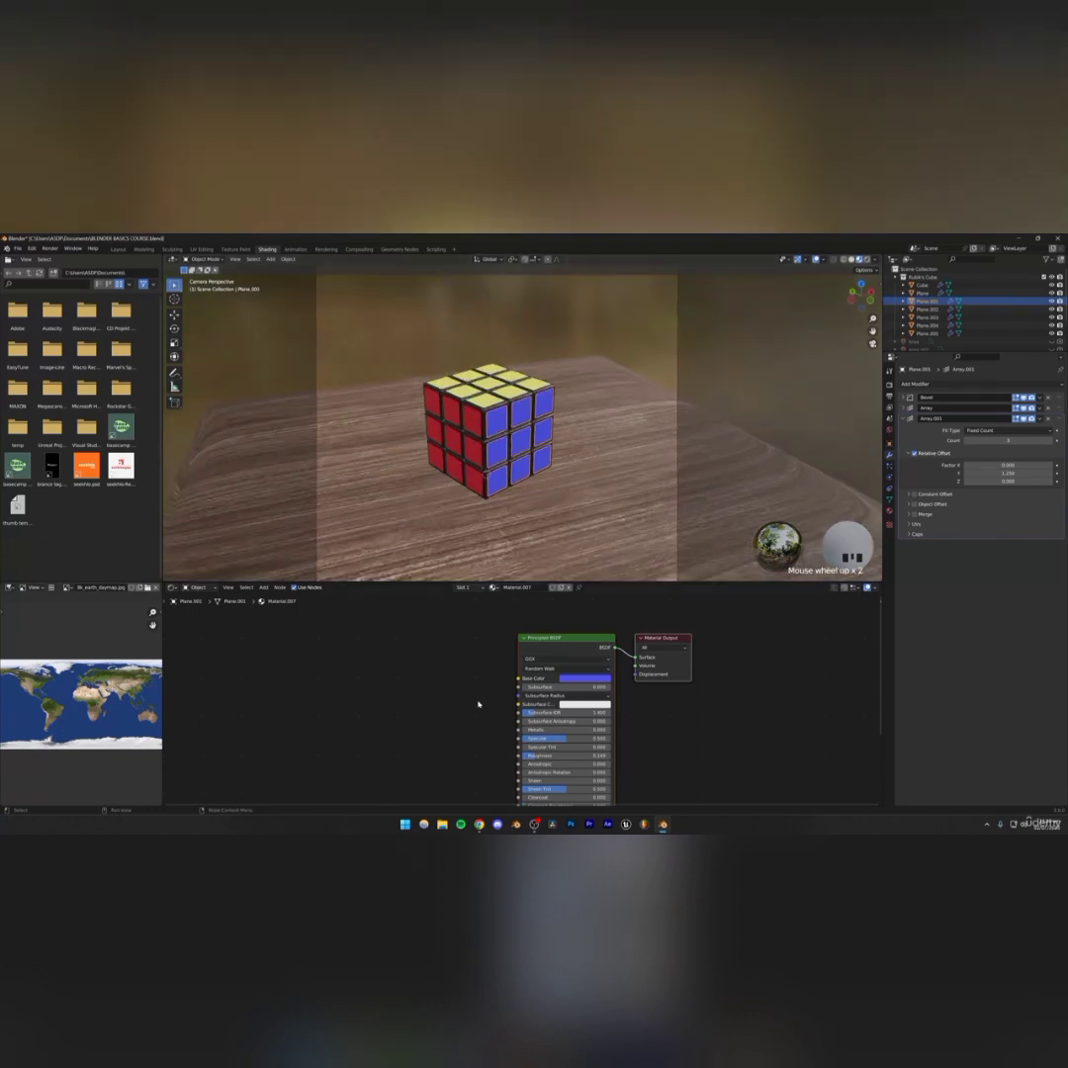
scroll(469, 718, down, 2)
middle_drag(474, 732, 510, 717)
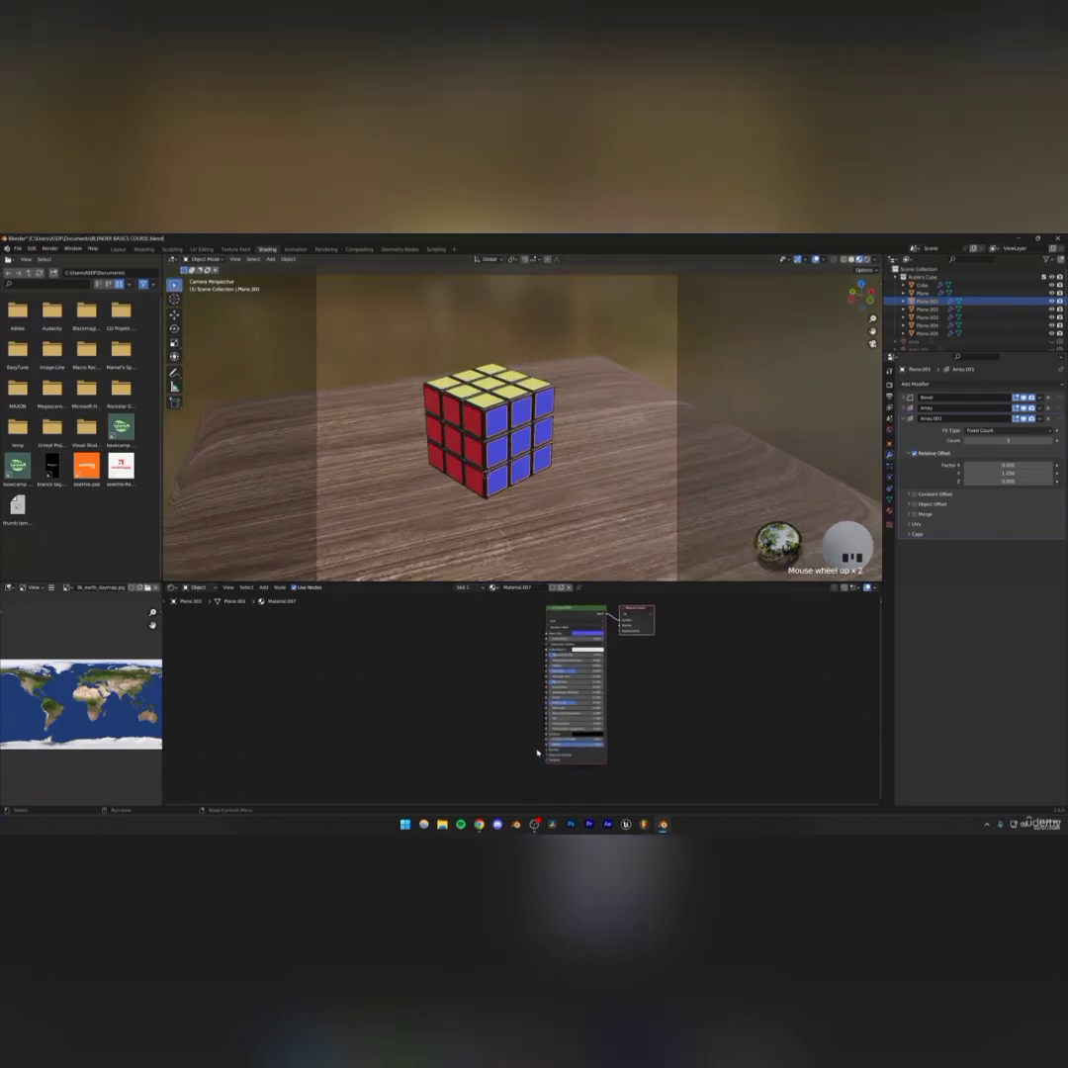
drag(545, 743, 399, 716)
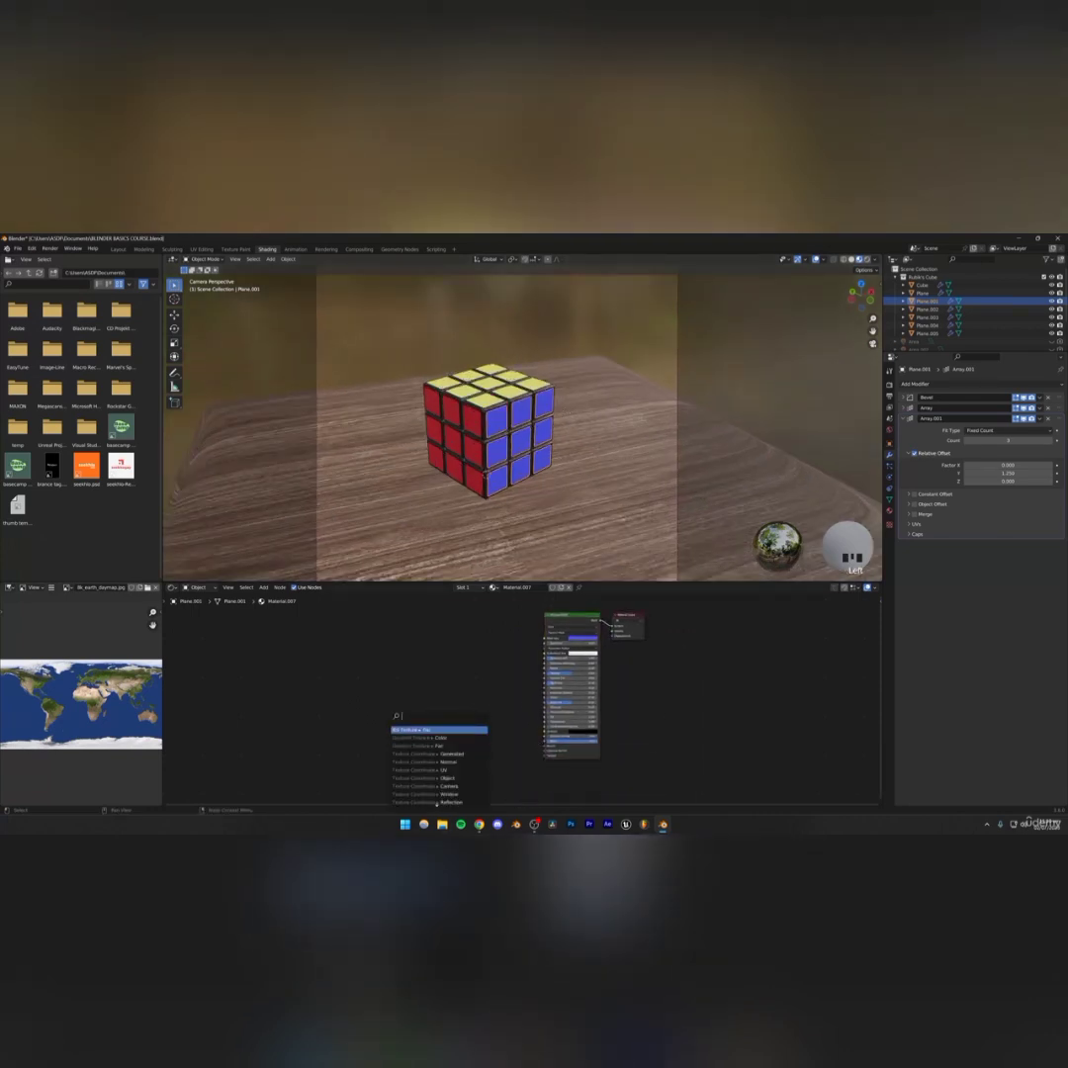
click(478, 825)
drag(27, 809, 430, 717)
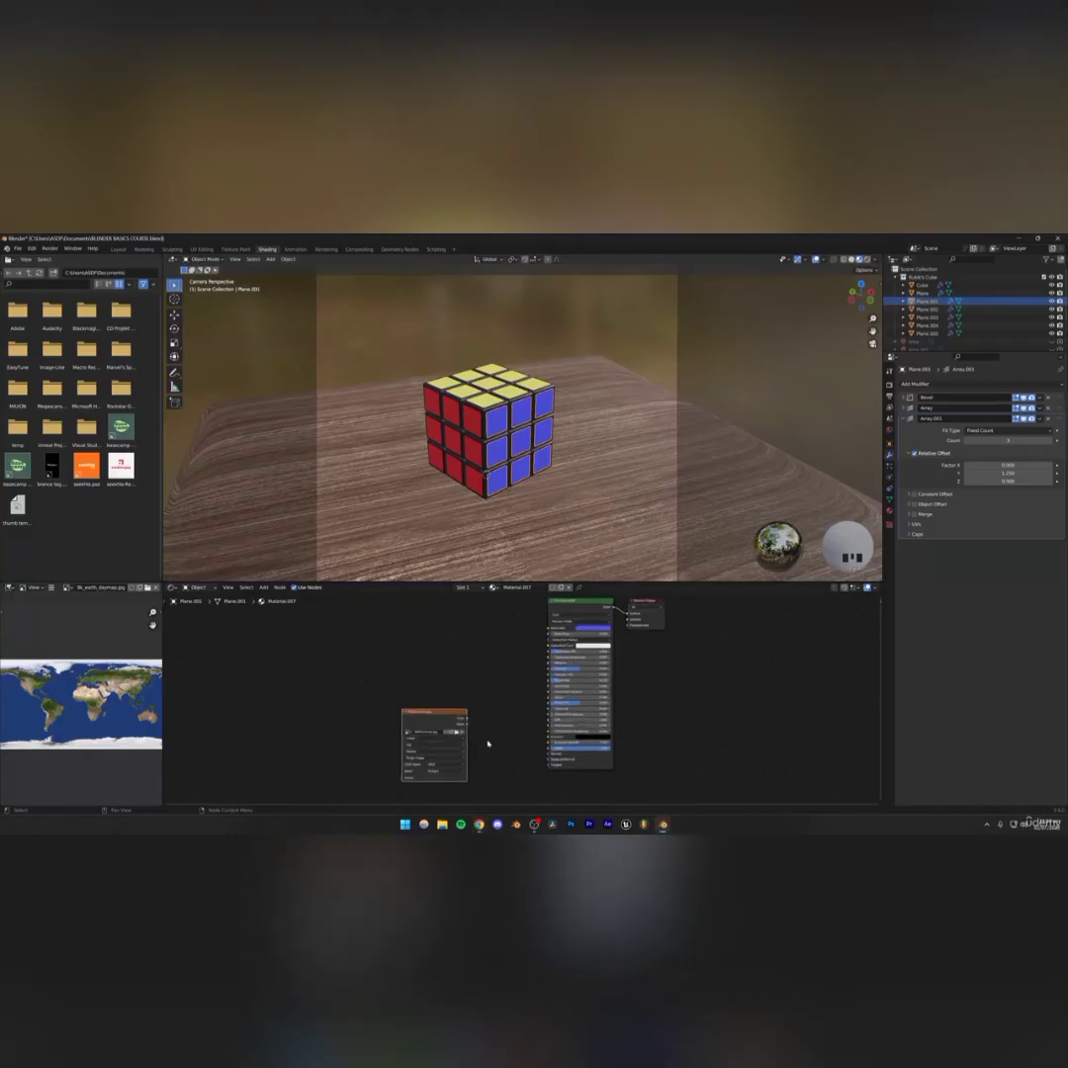
Route the image through a Normal Map node into the shader's Normal input and set its color space to Non-Color
scroll(387, 667, up, 4)
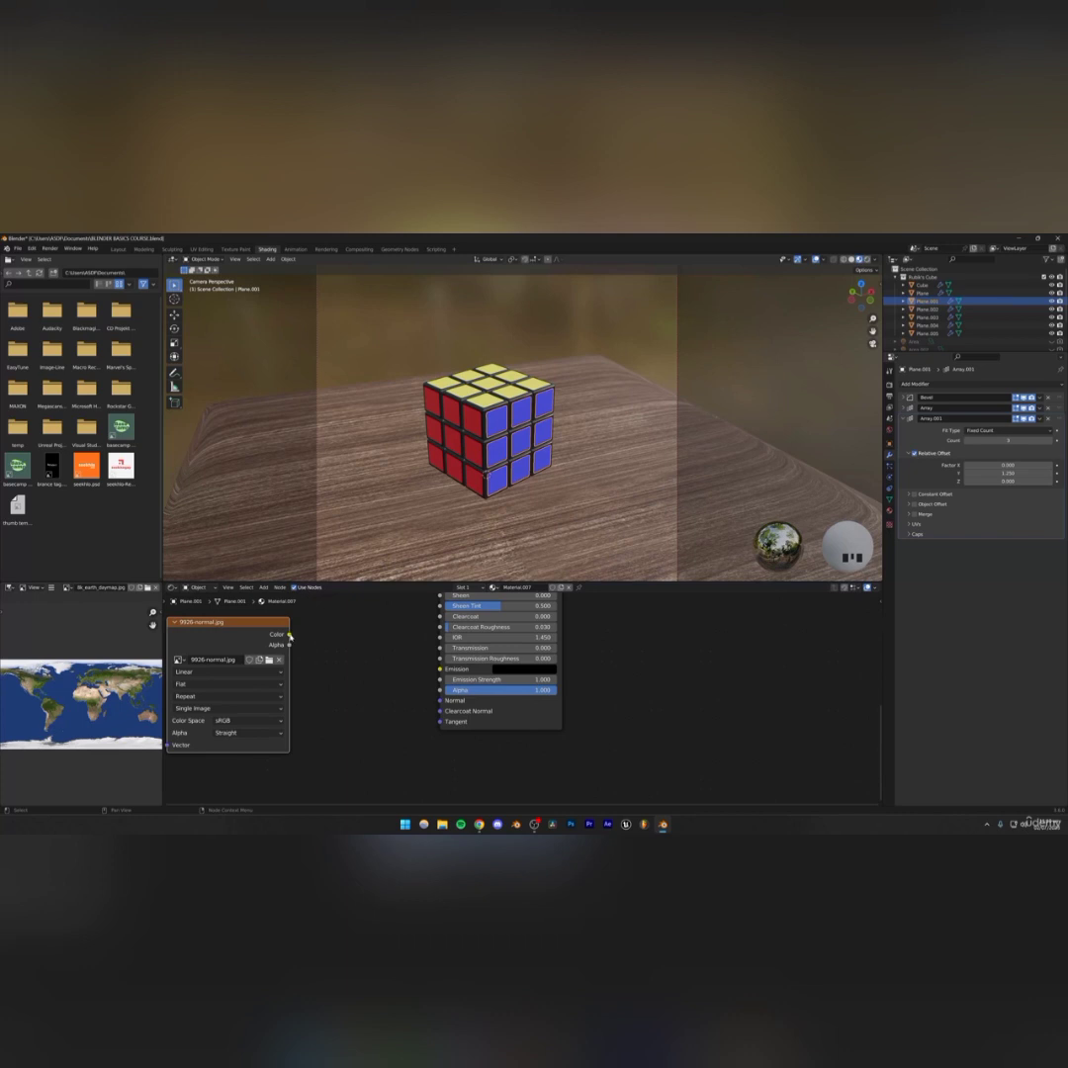
drag(290, 636, 440, 700)
key(shift+a)
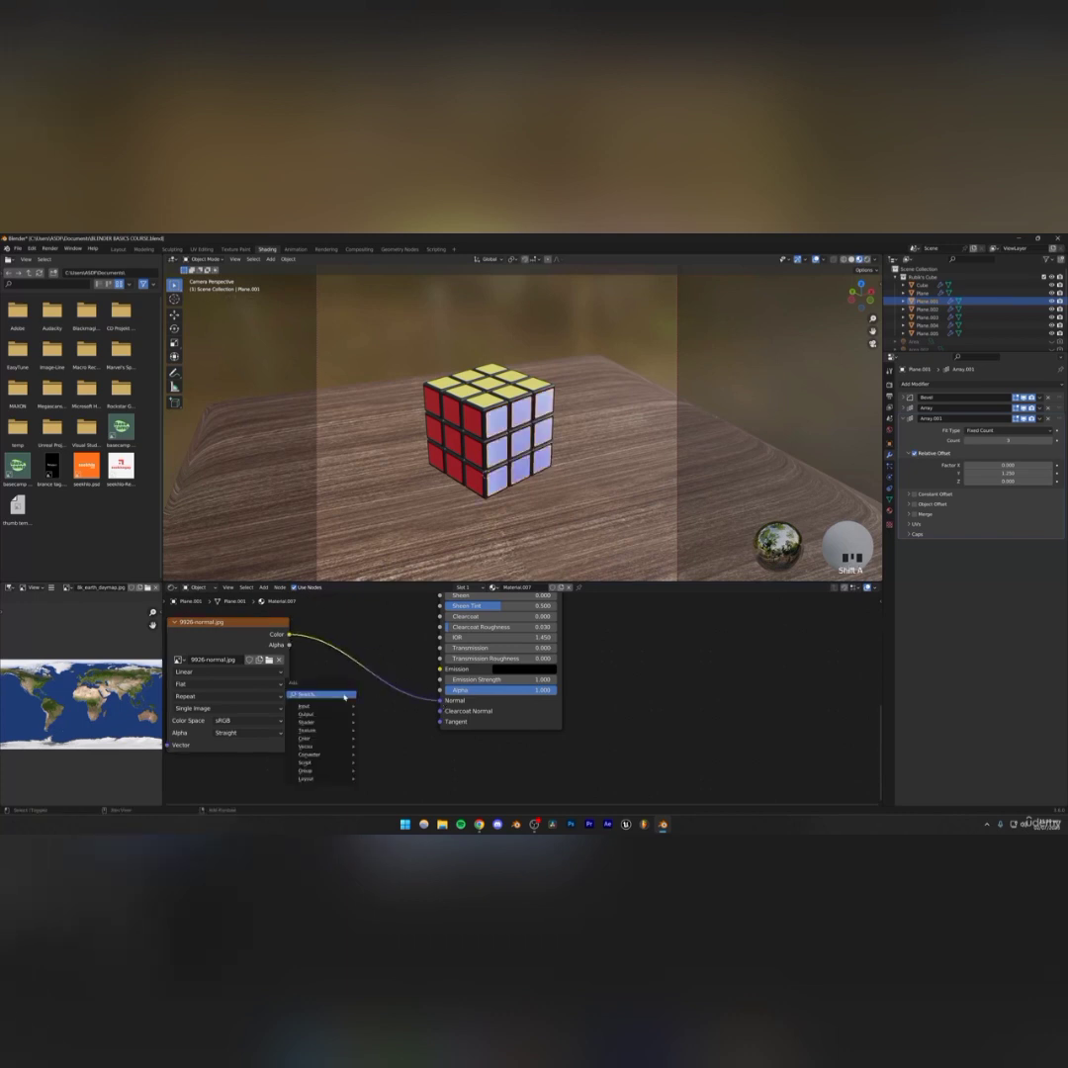
click(343, 695)
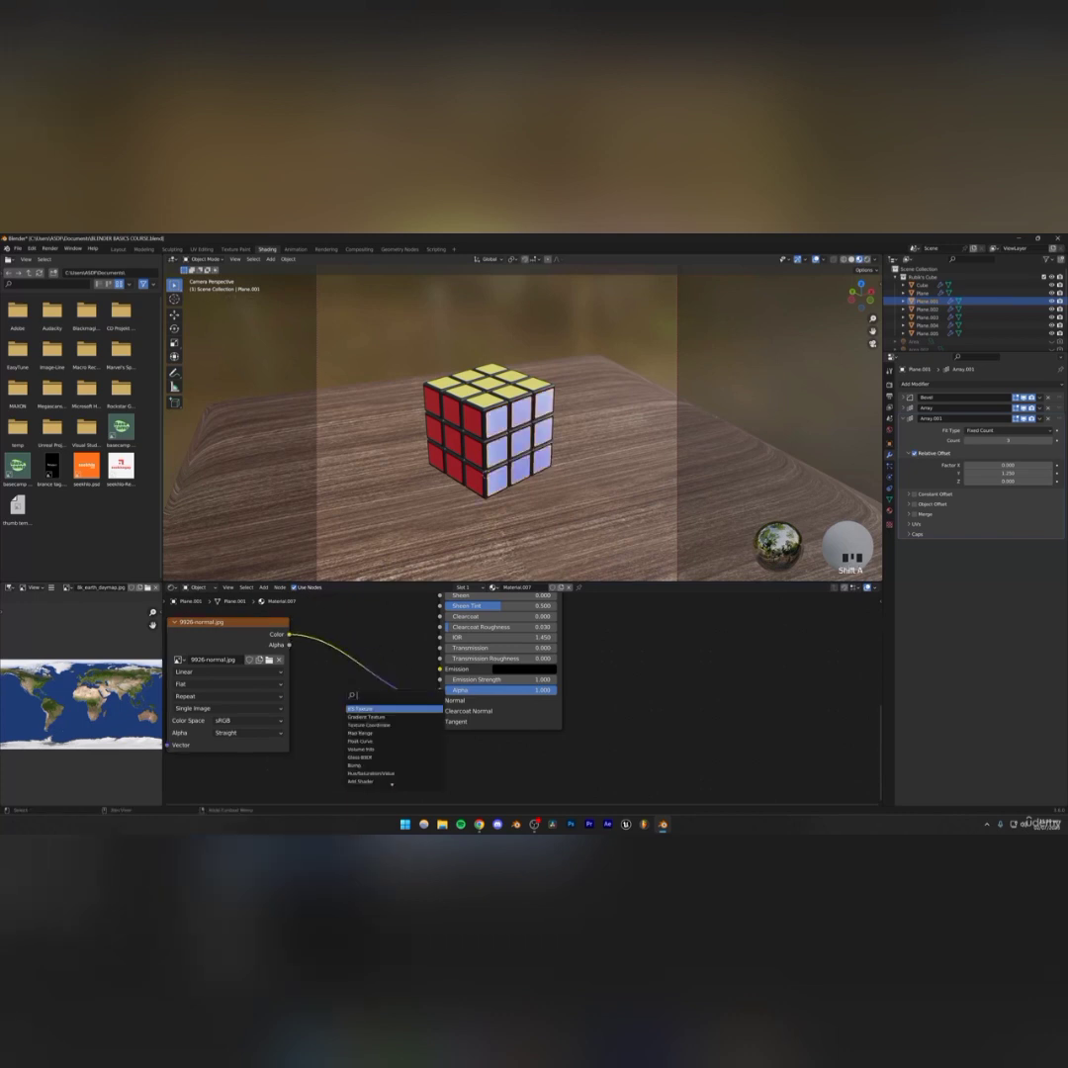
text(normal)
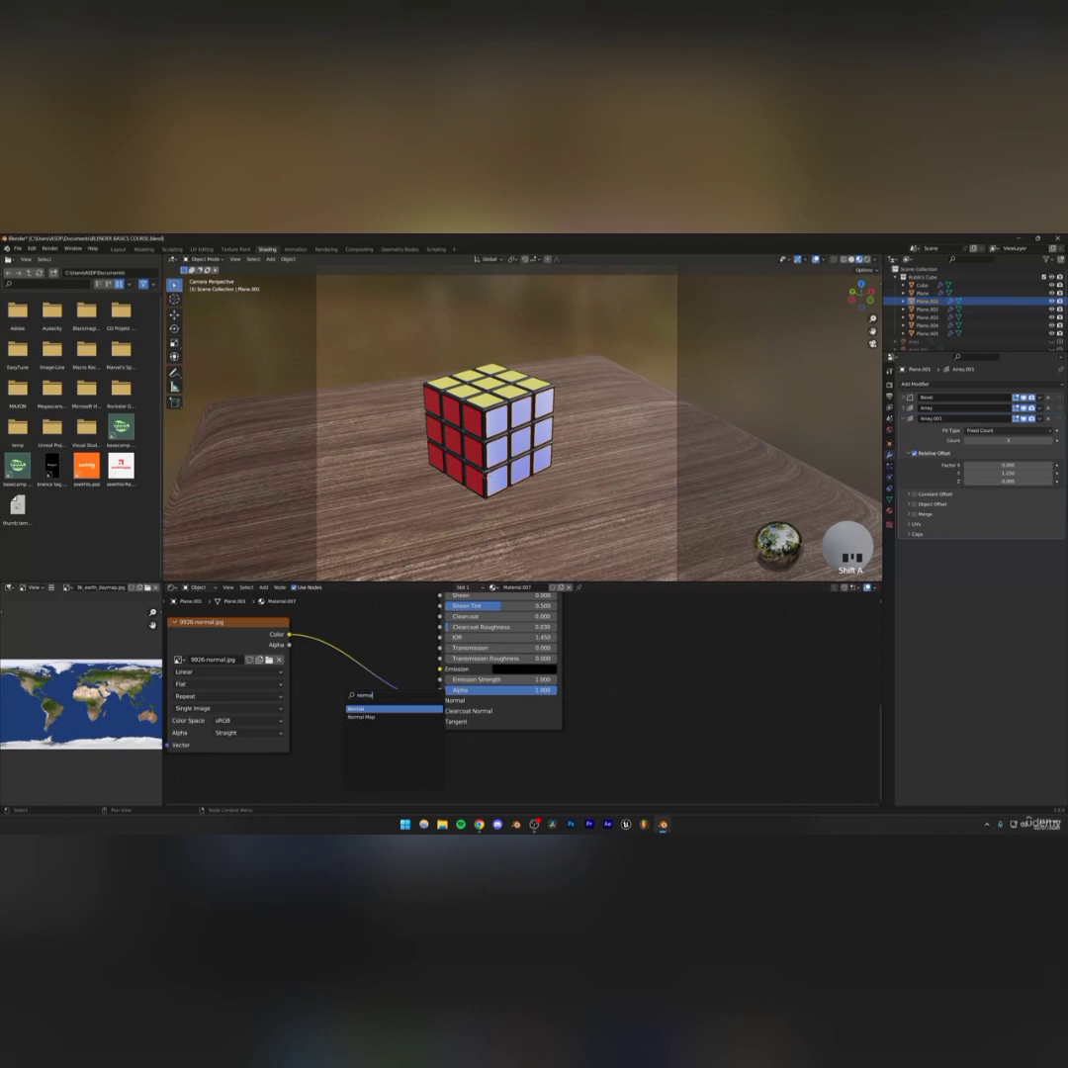
click(362, 716)
click(325, 641)
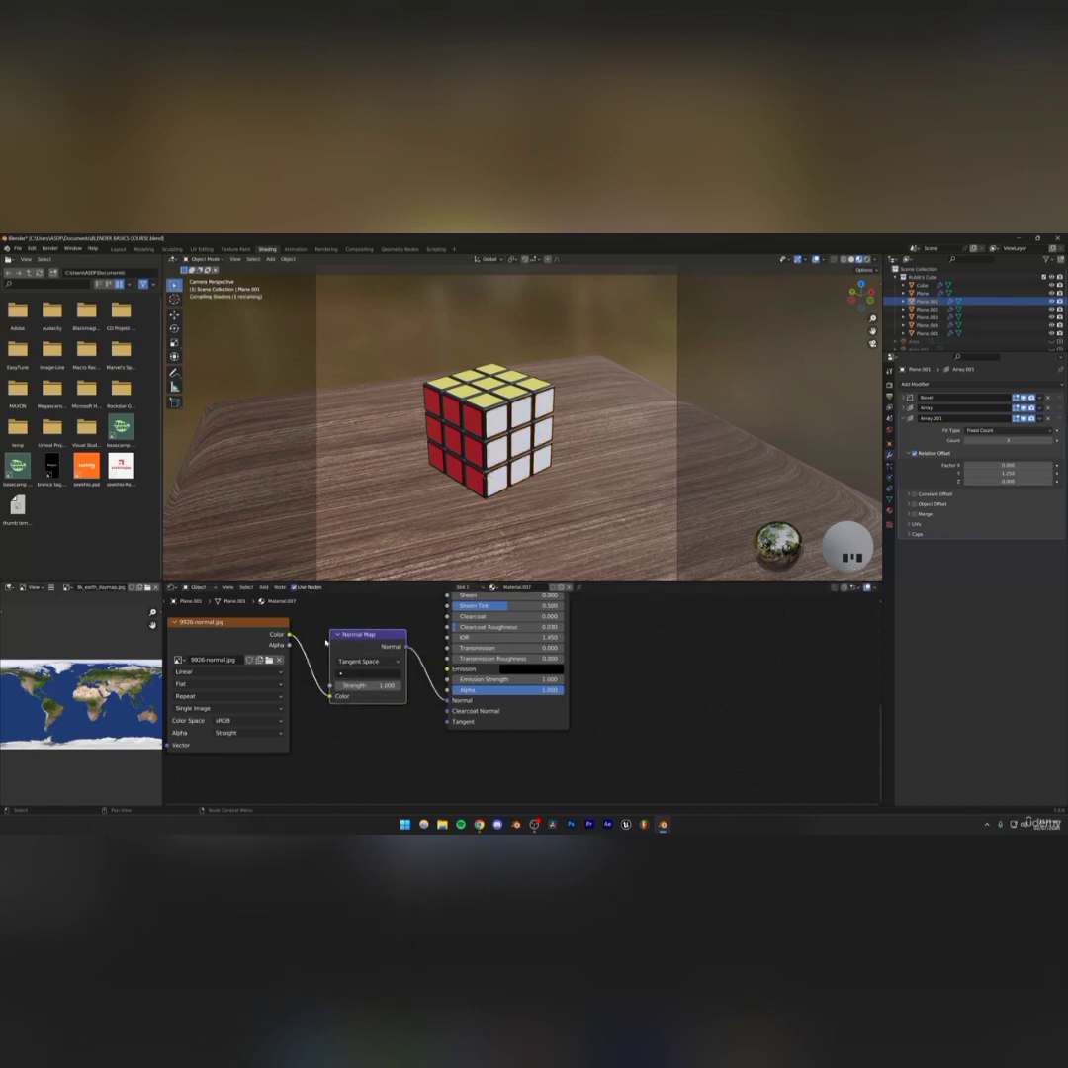
drag(366, 634, 370, 635)
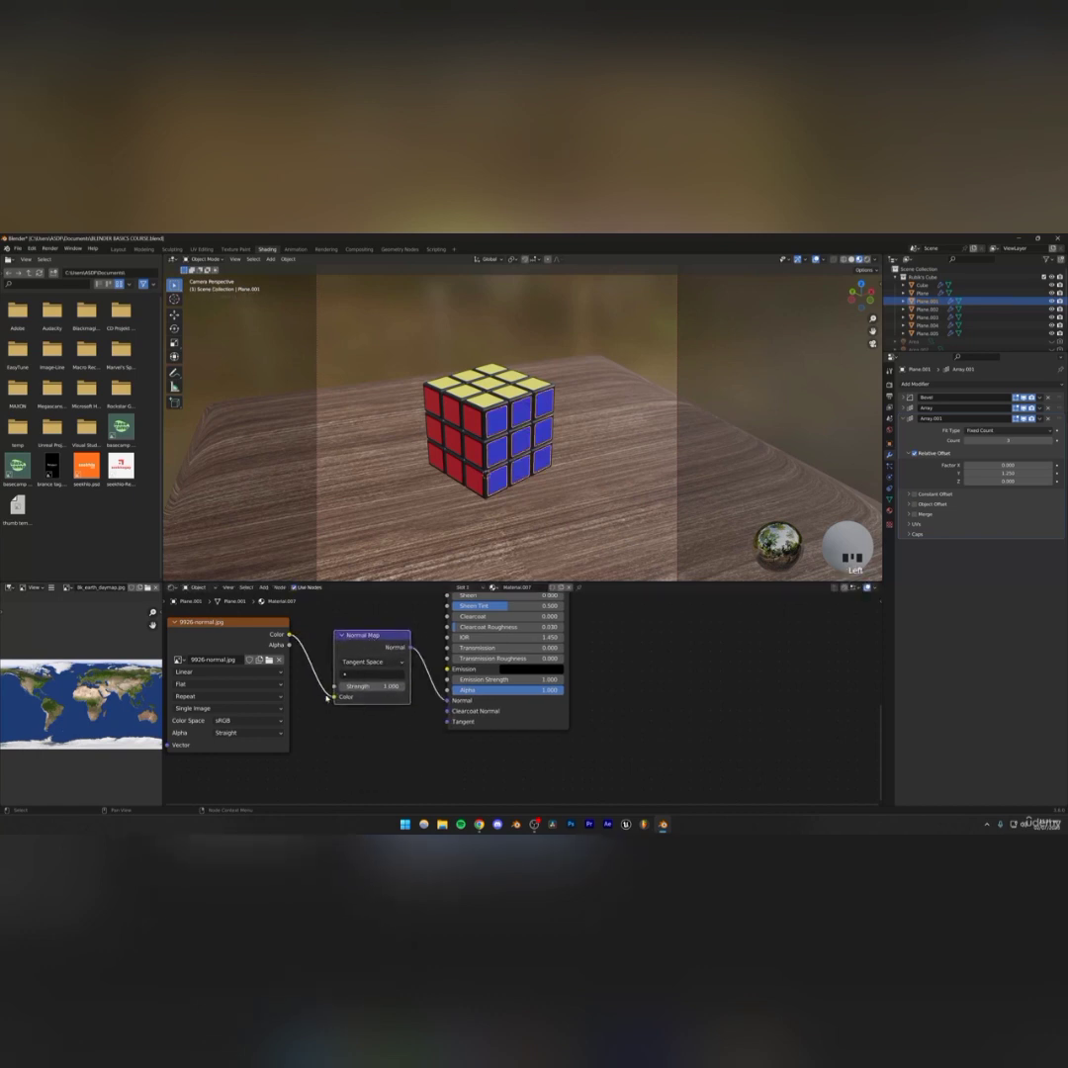
click(248, 720)
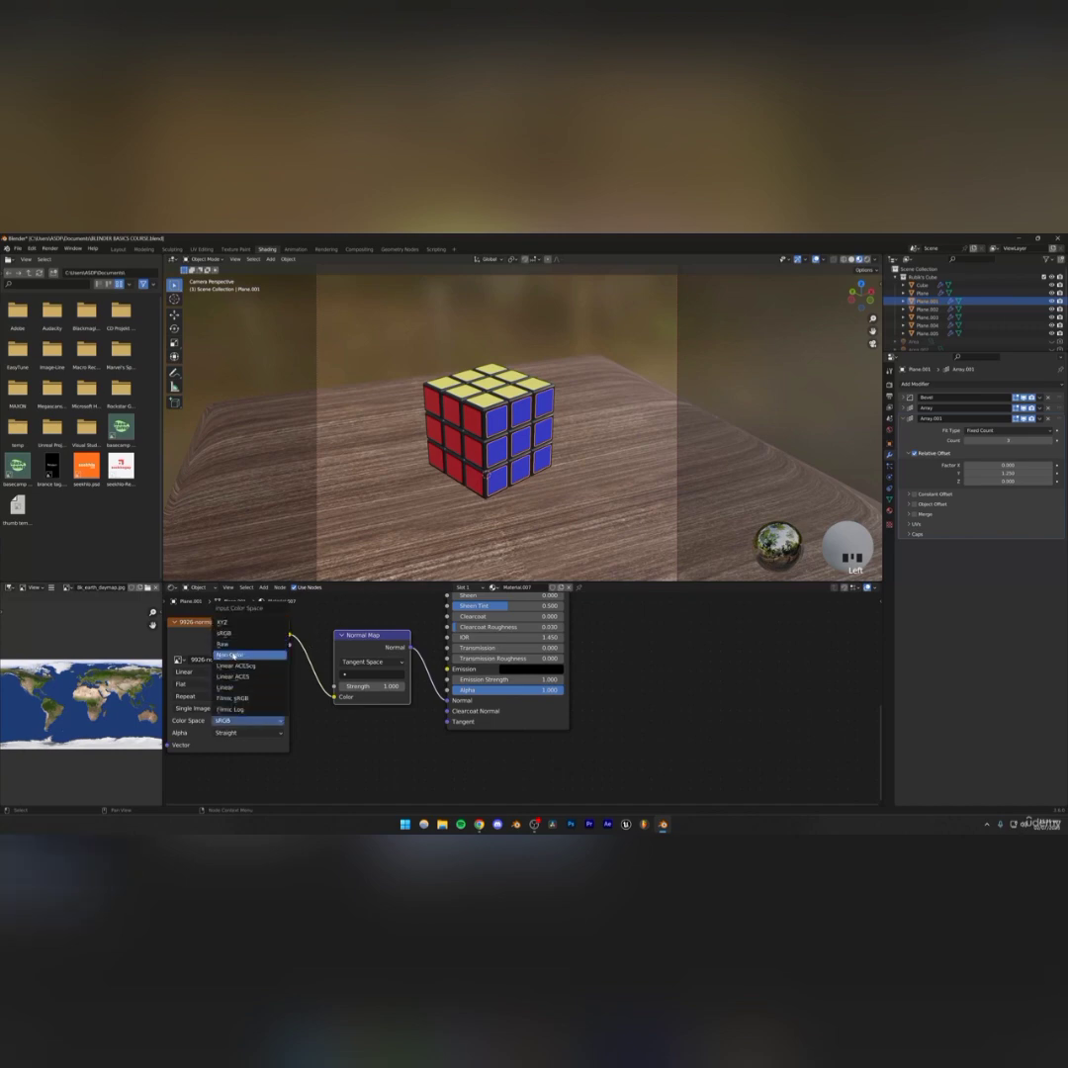
click(242, 710)
Zoom in close on the blue stickers to examine the normal map's surface effect
middle_drag(453, 376, 507, 390)
scroll(450, 373, up, 5)
shift+middle_drag(582, 430, 622, 463)
scroll(563, 438, down, 3)
scroll(473, 429, up, 3)
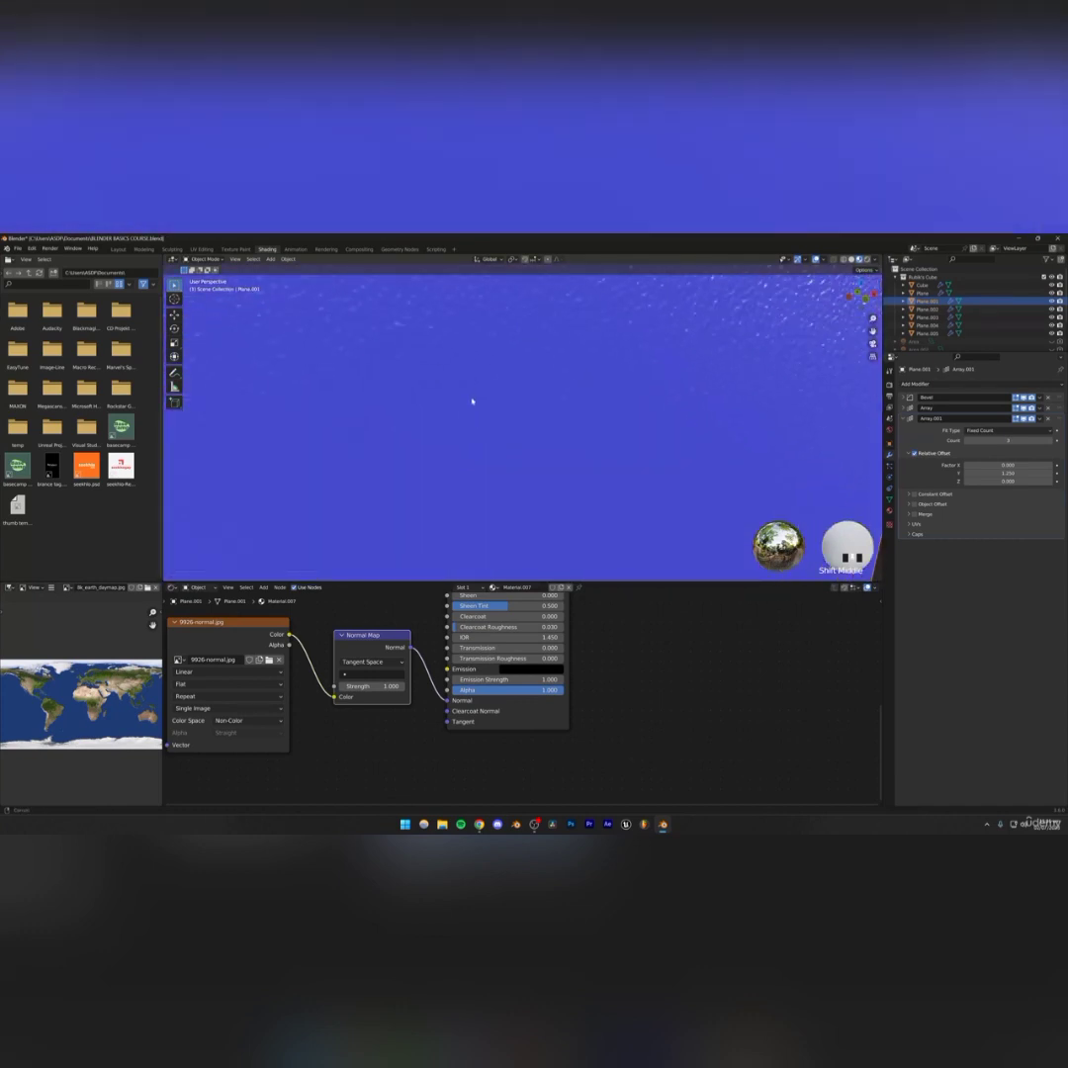
scroll(466, 408, down, 3)
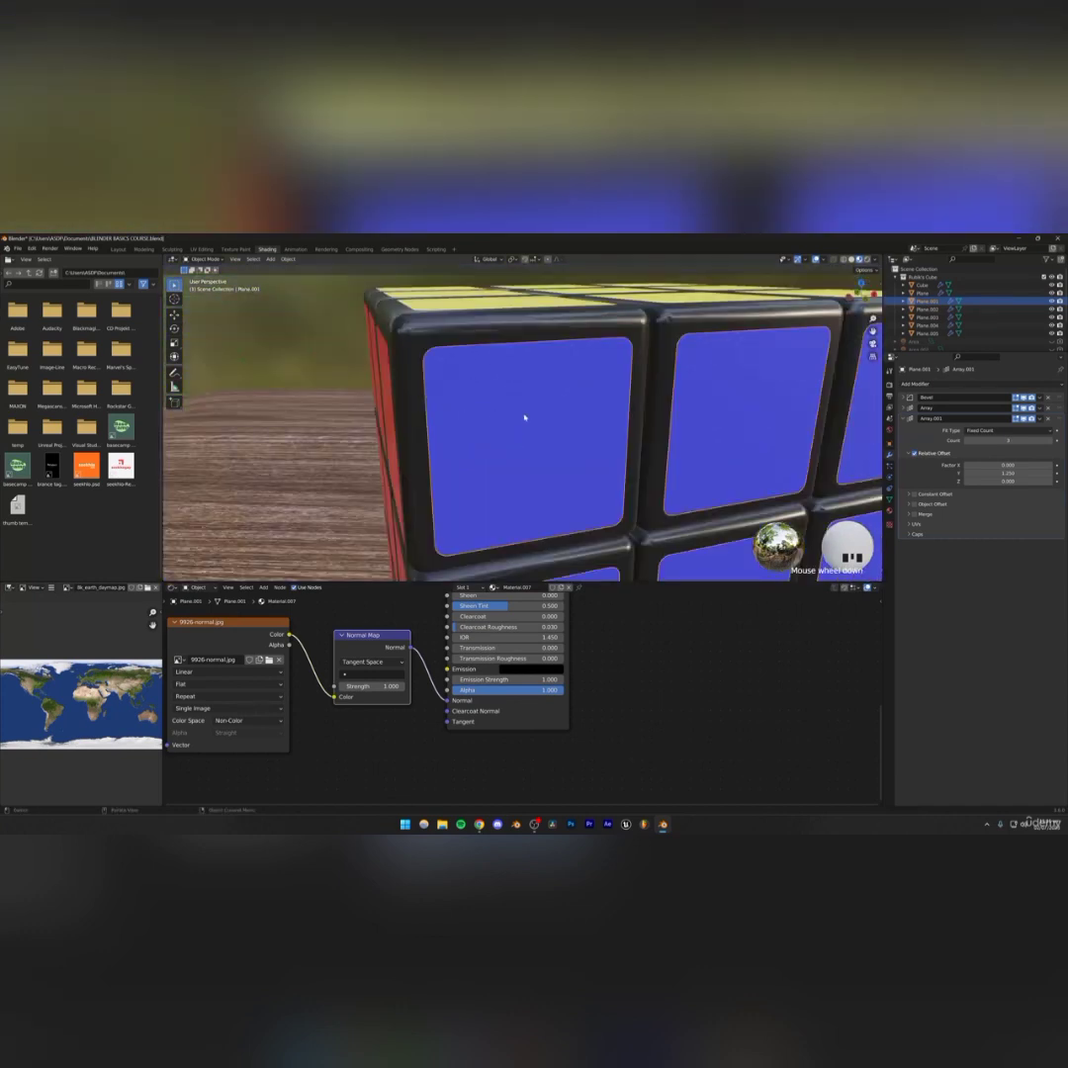
scroll(524, 417, down, 3)
shift+middle_drag(534, 447, 467, 435)
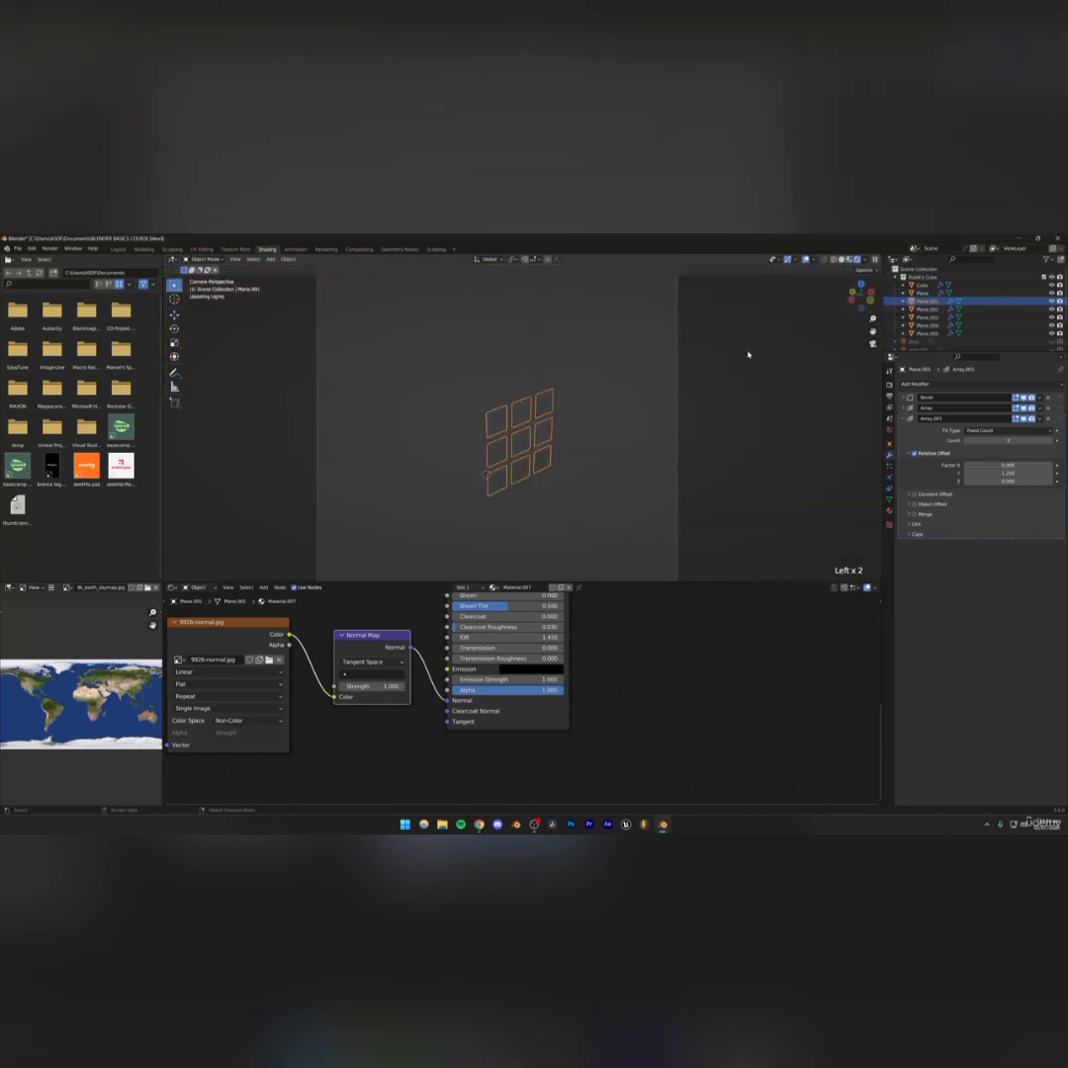
Select a blue sticker and, in UV Editing, scale all its UVs down so the normal map texture tiles more finely
scroll(508, 438, up, 6)
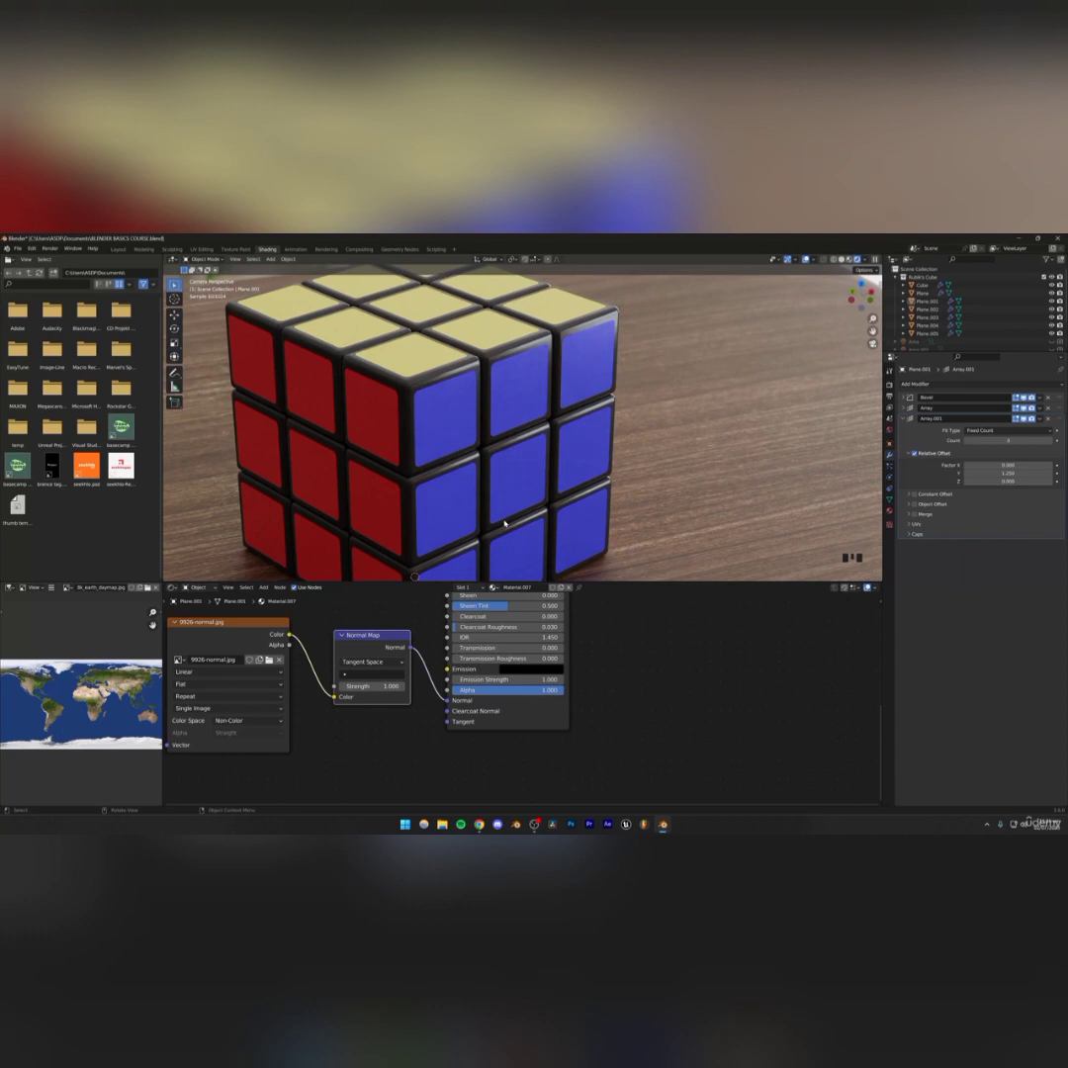
click(367, 660)
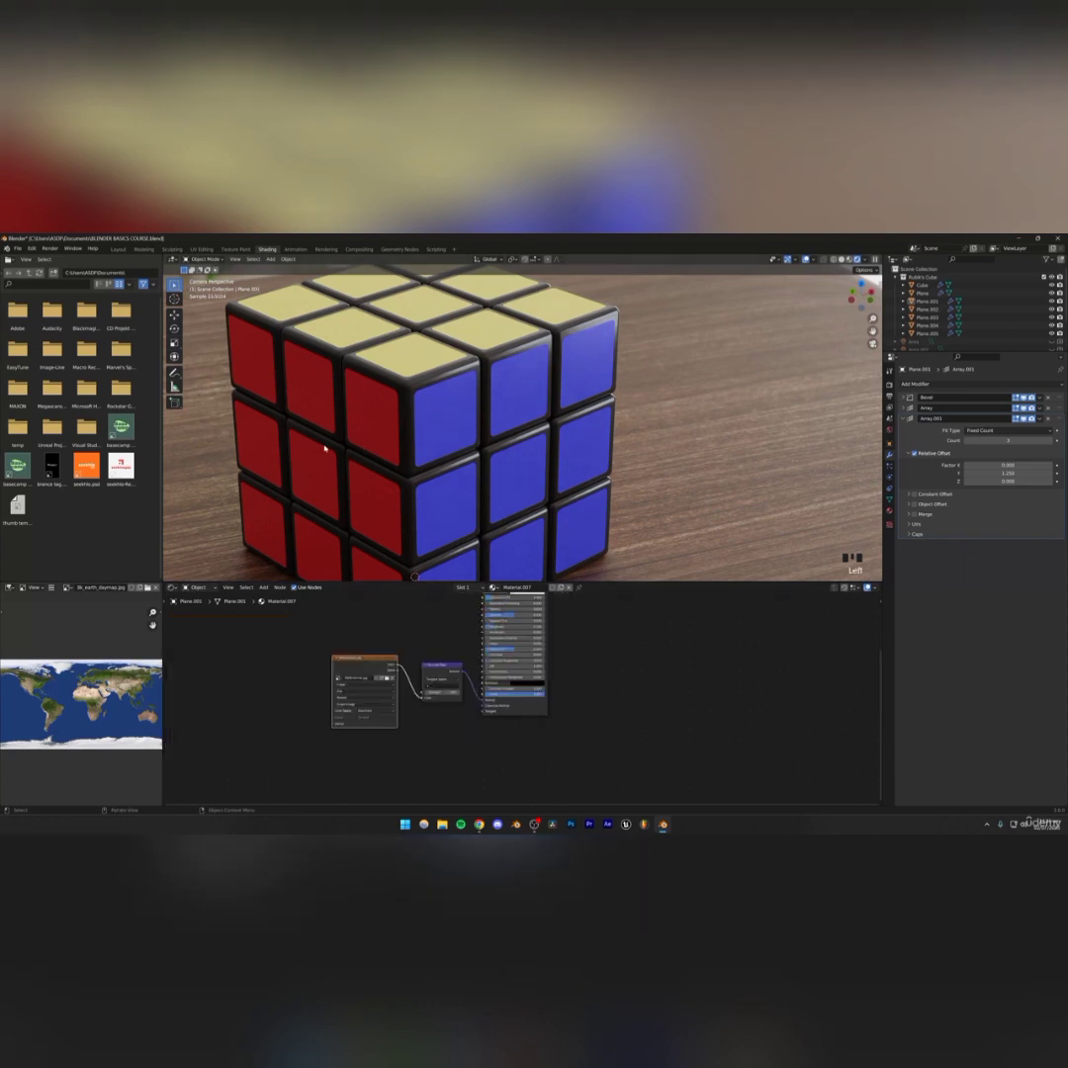
click(452, 418)
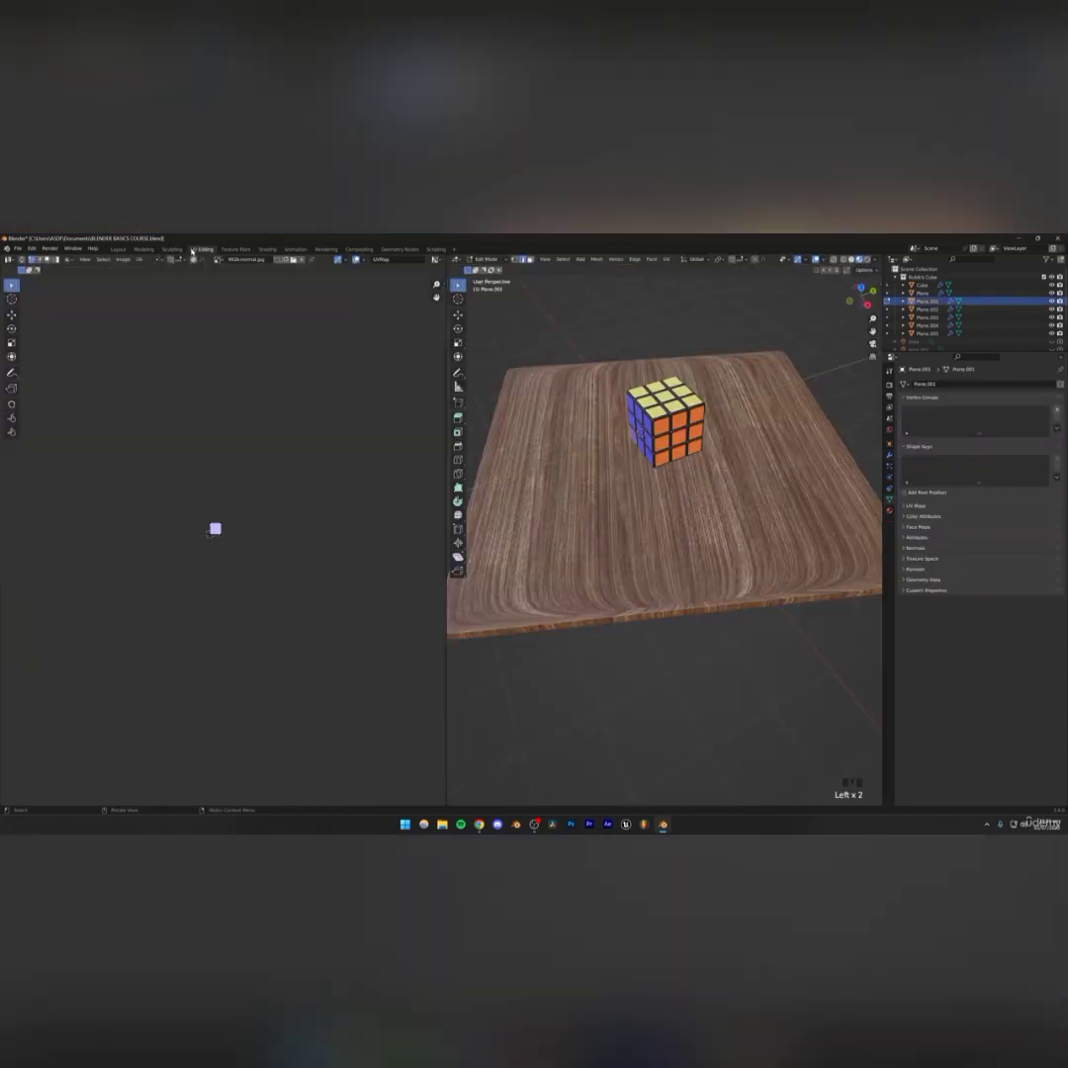
click(201, 249)
scroll(216, 543, up, 5)
drag(92, 401, 267, 591)
key(a)
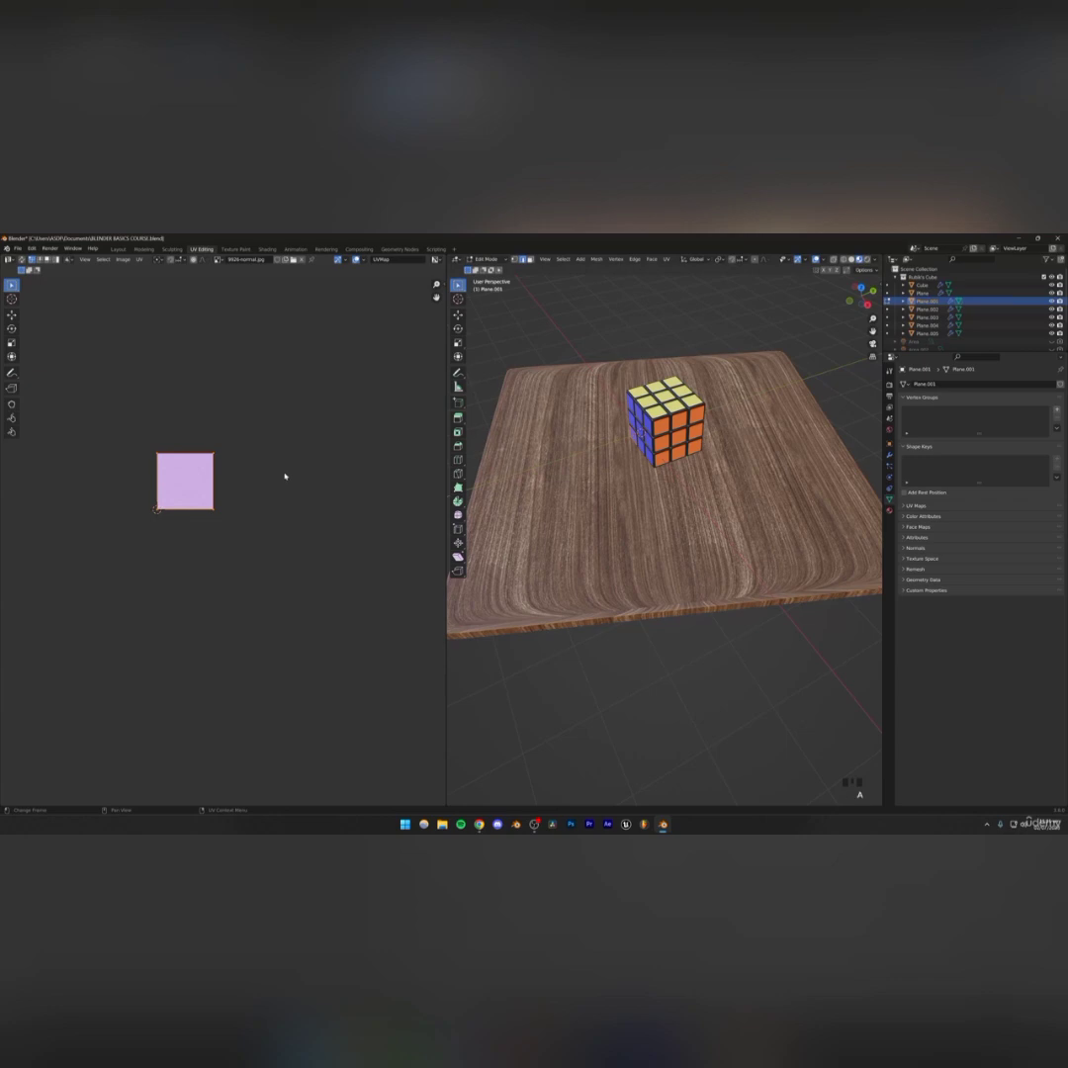
middle_drag(692, 494, 665, 524)
scroll(622, 582, up, 7)
shift+middle_drag(603, 465, 660, 542)
scroll(659, 542, up, 1)
key(s)
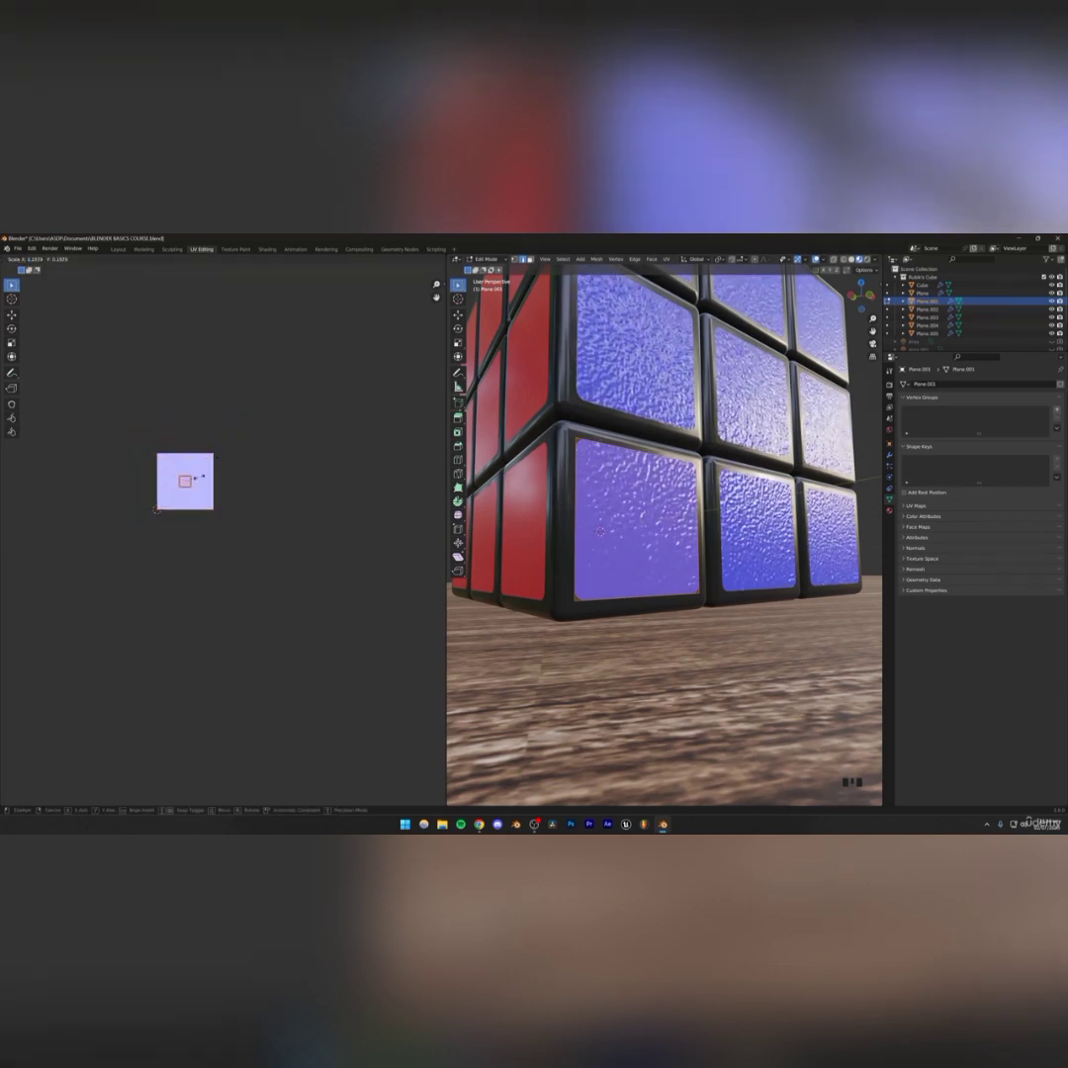
click(209, 478)
Open the blue sticker's material properties and raise its Roughness
scroll(581, 505, down, 6)
middle_drag(582, 505, 591, 532)
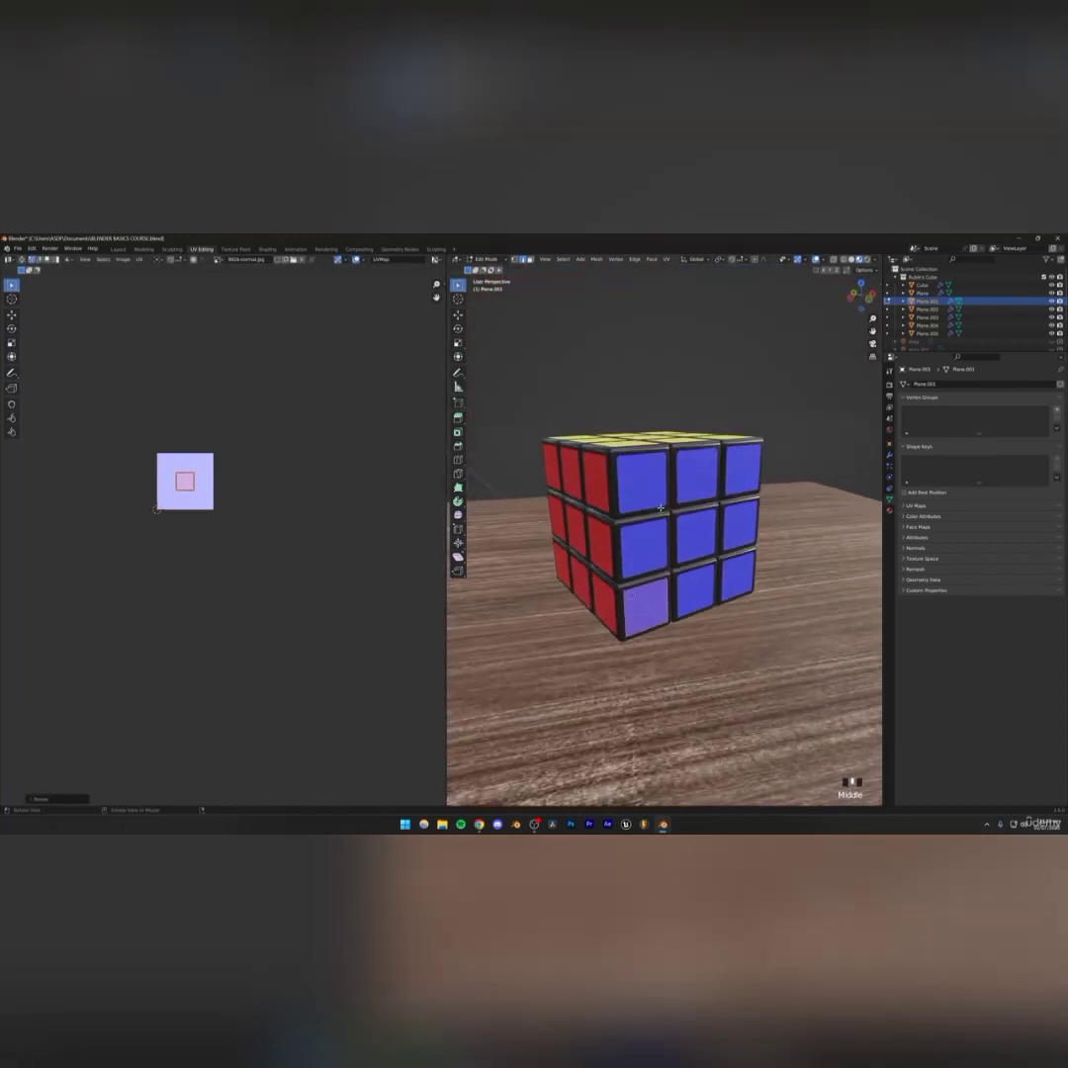
scroll(660, 508, up, 4)
click(889, 510)
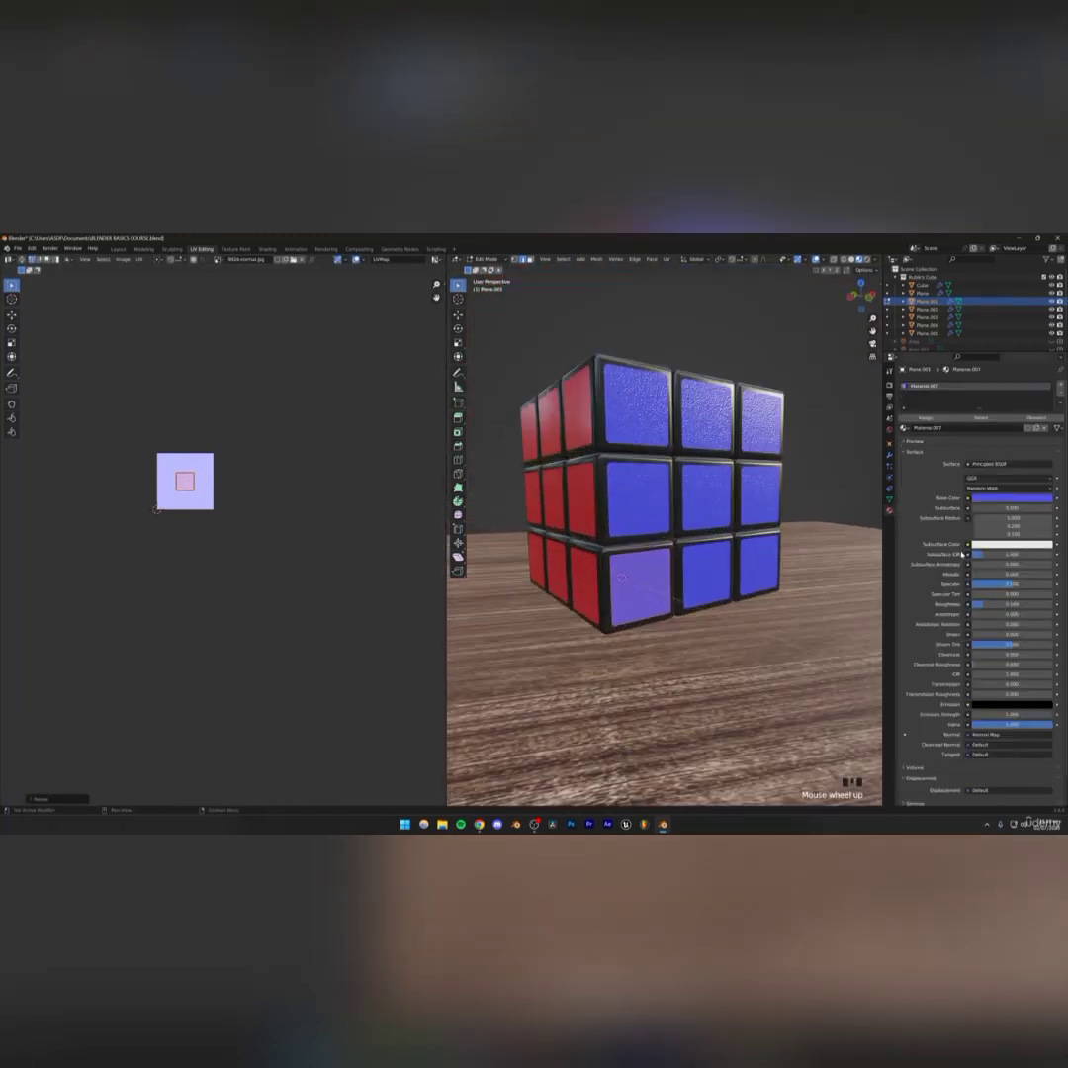
drag(988, 605, 1017, 606)
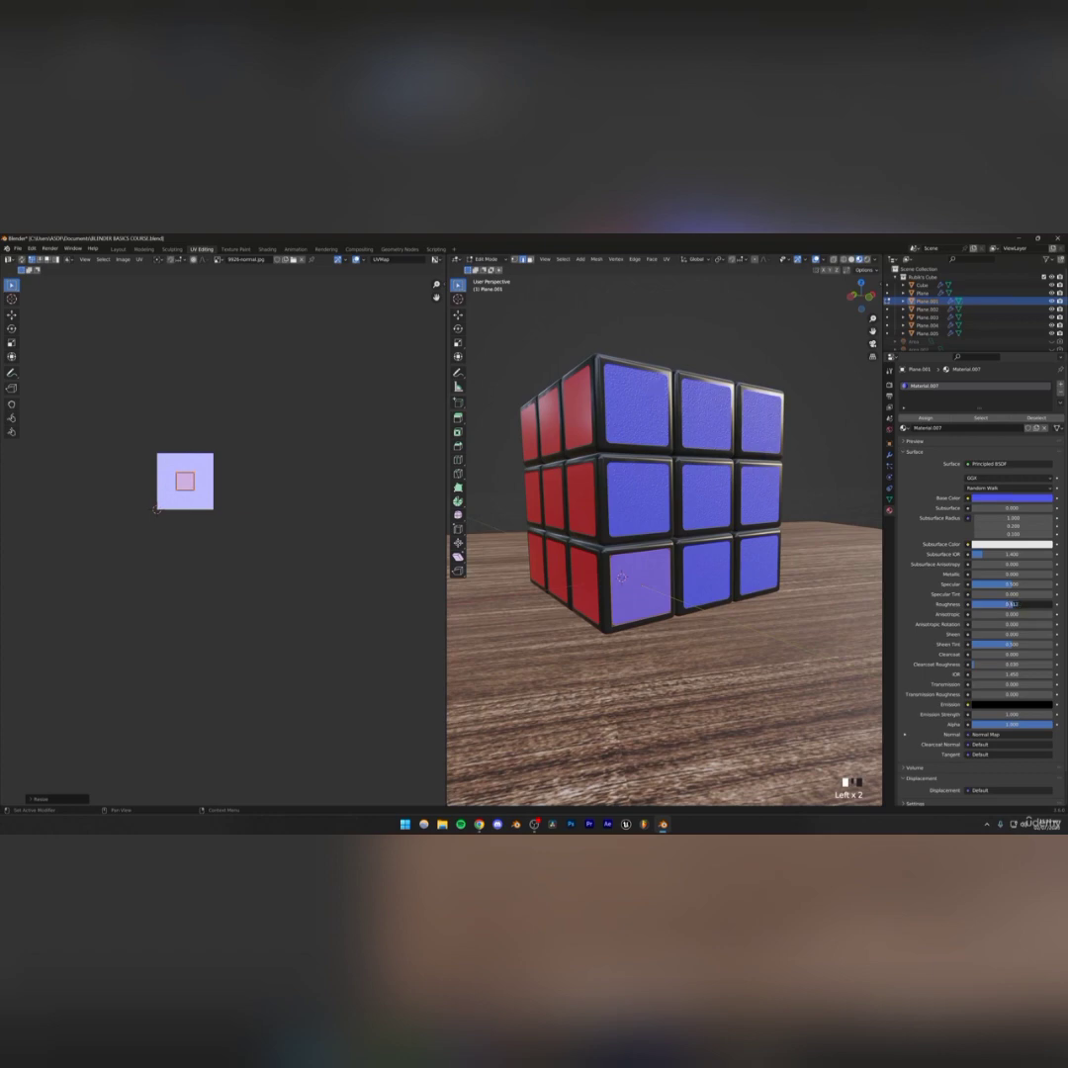
Rescale the blue sticker UVs once more to refine the normal map size
middle_drag(672, 534, 663, 474)
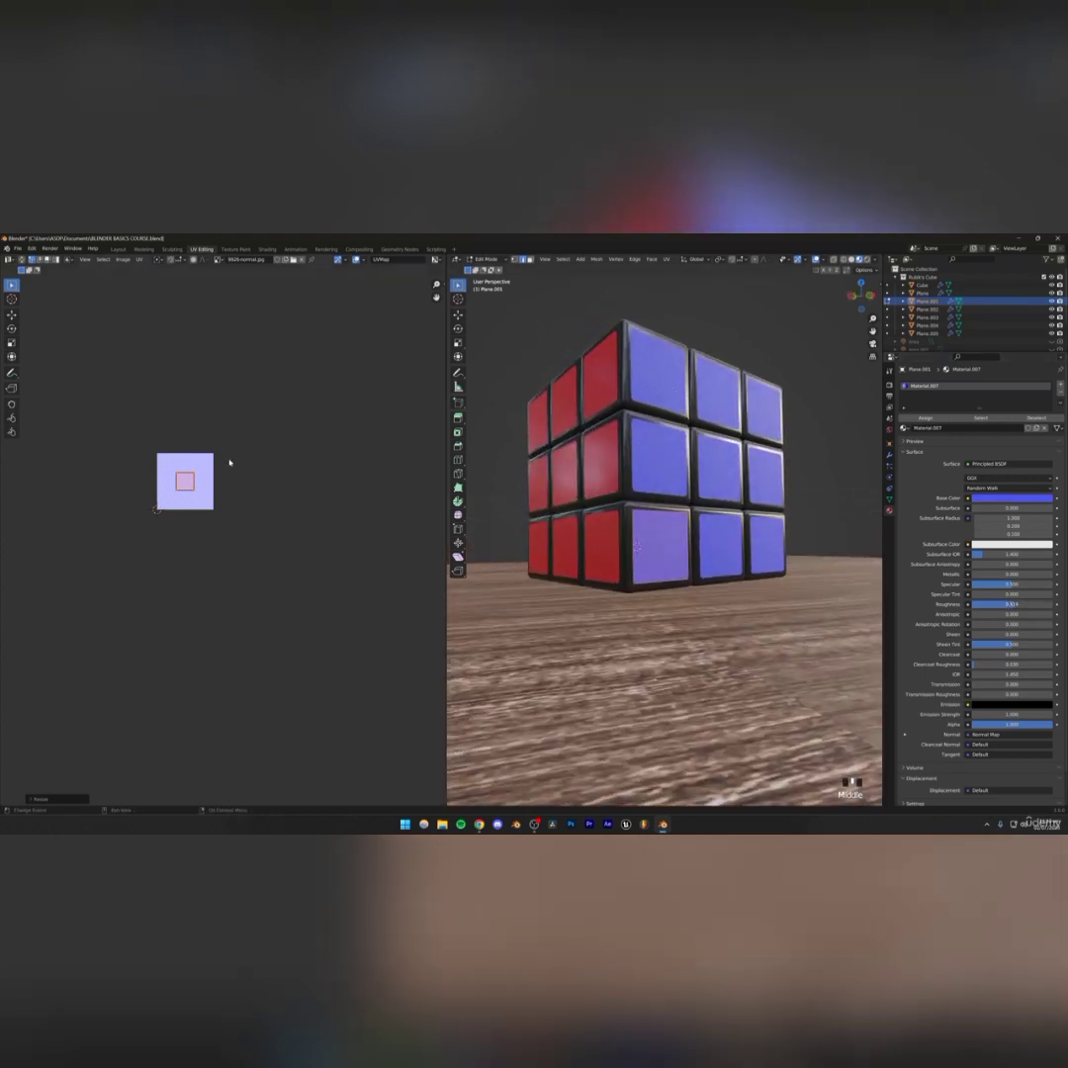
key(s)
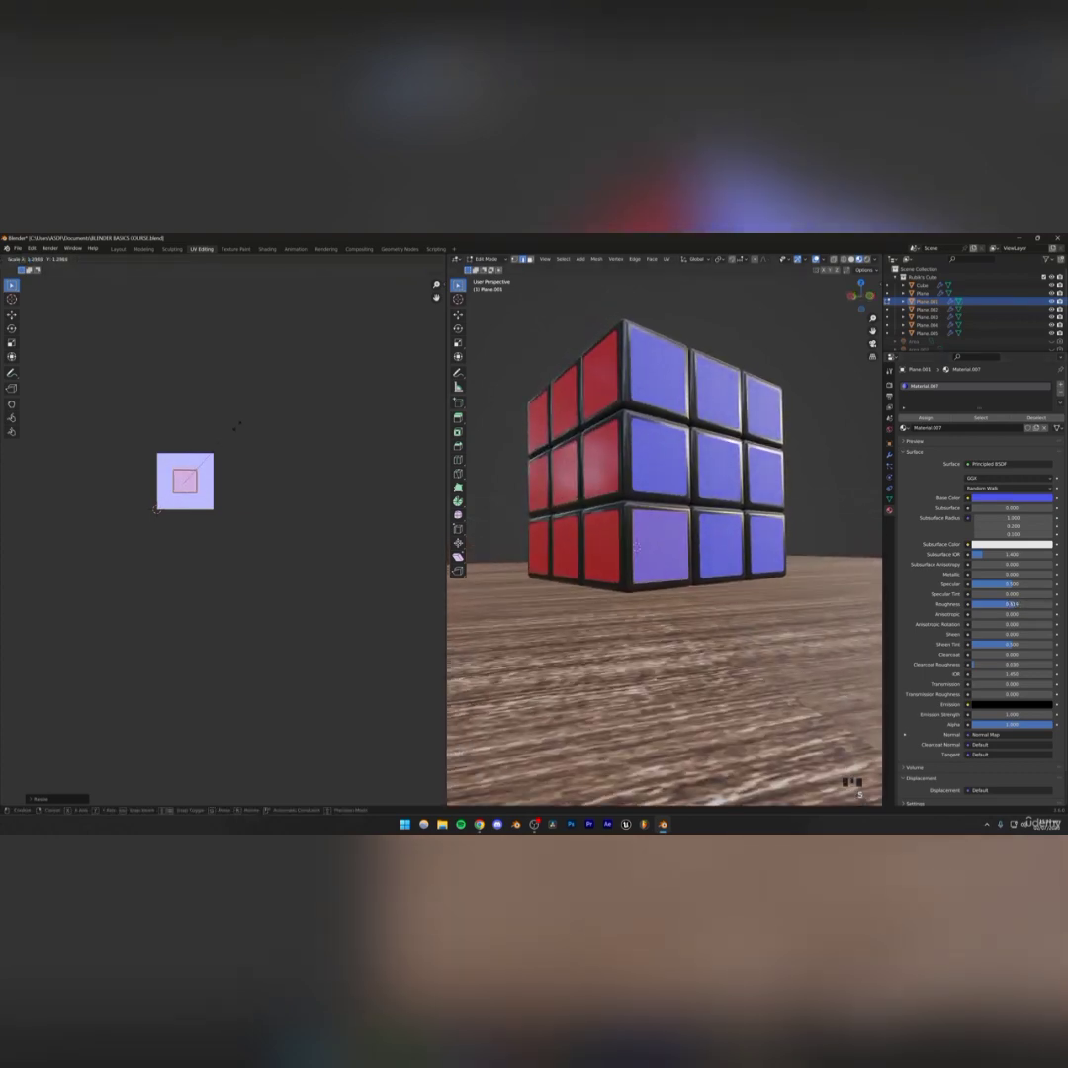
click(235, 426)
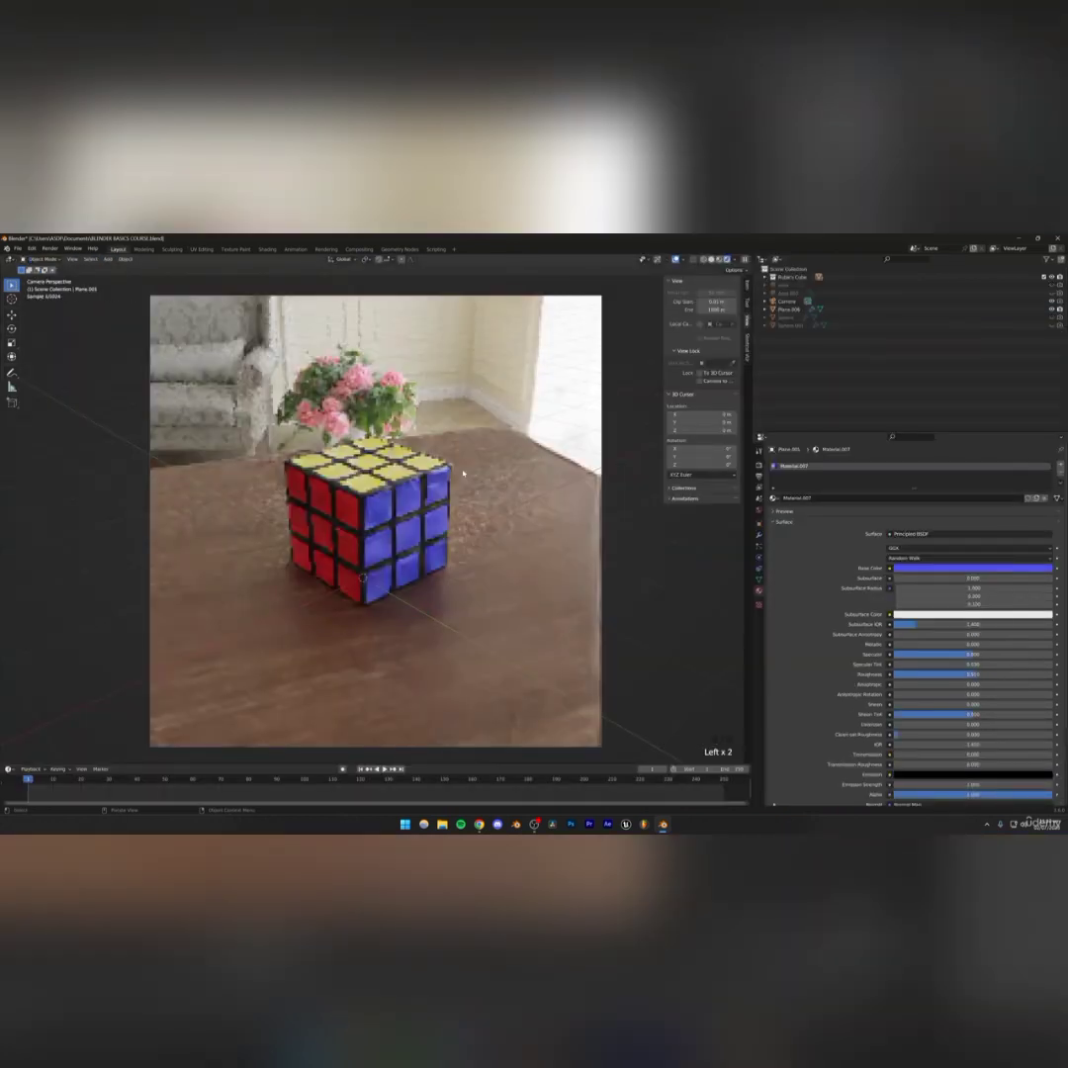
Zoom in on the layout camera view and save the blend file
scroll(463, 473, up, 4)
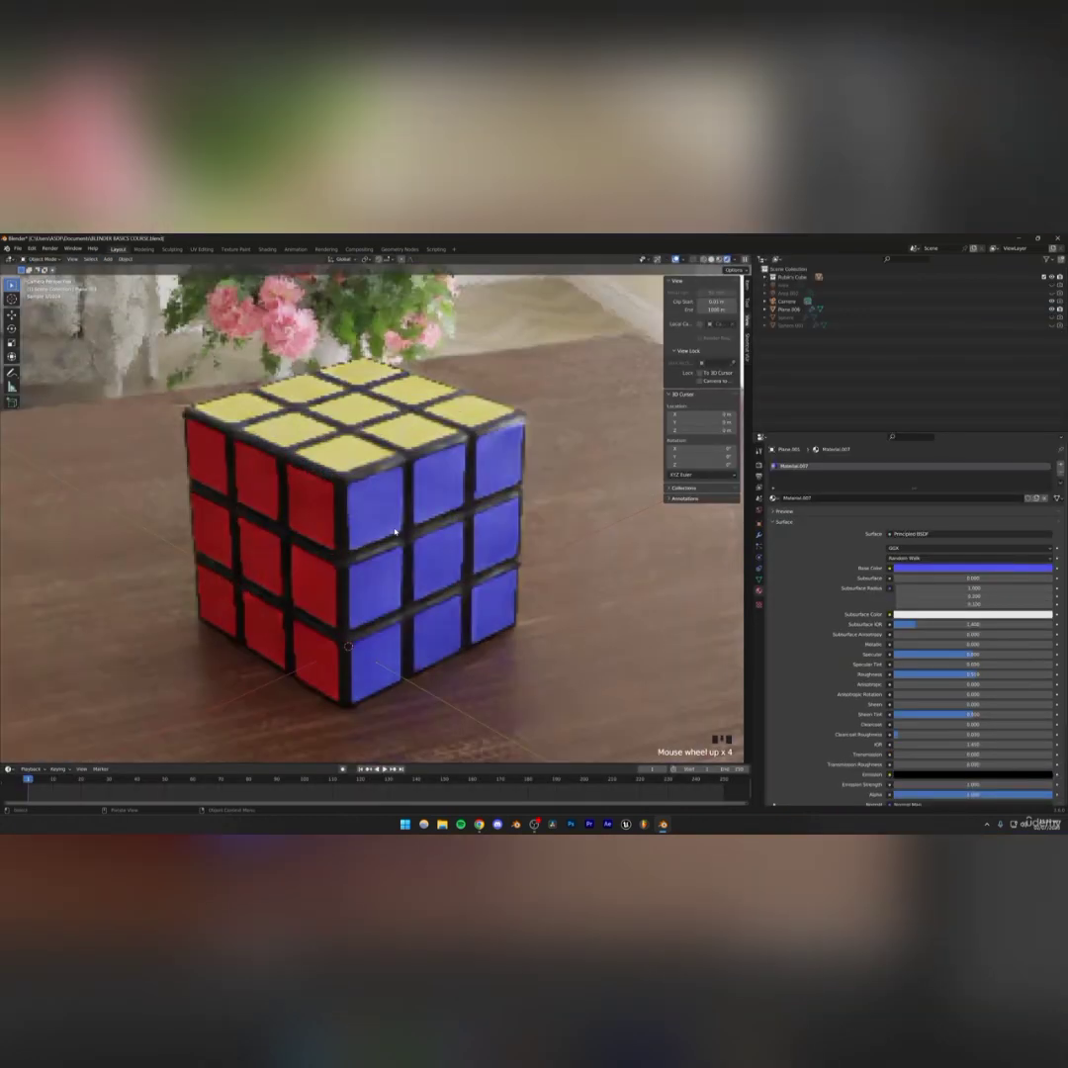
key(ctrl+s)
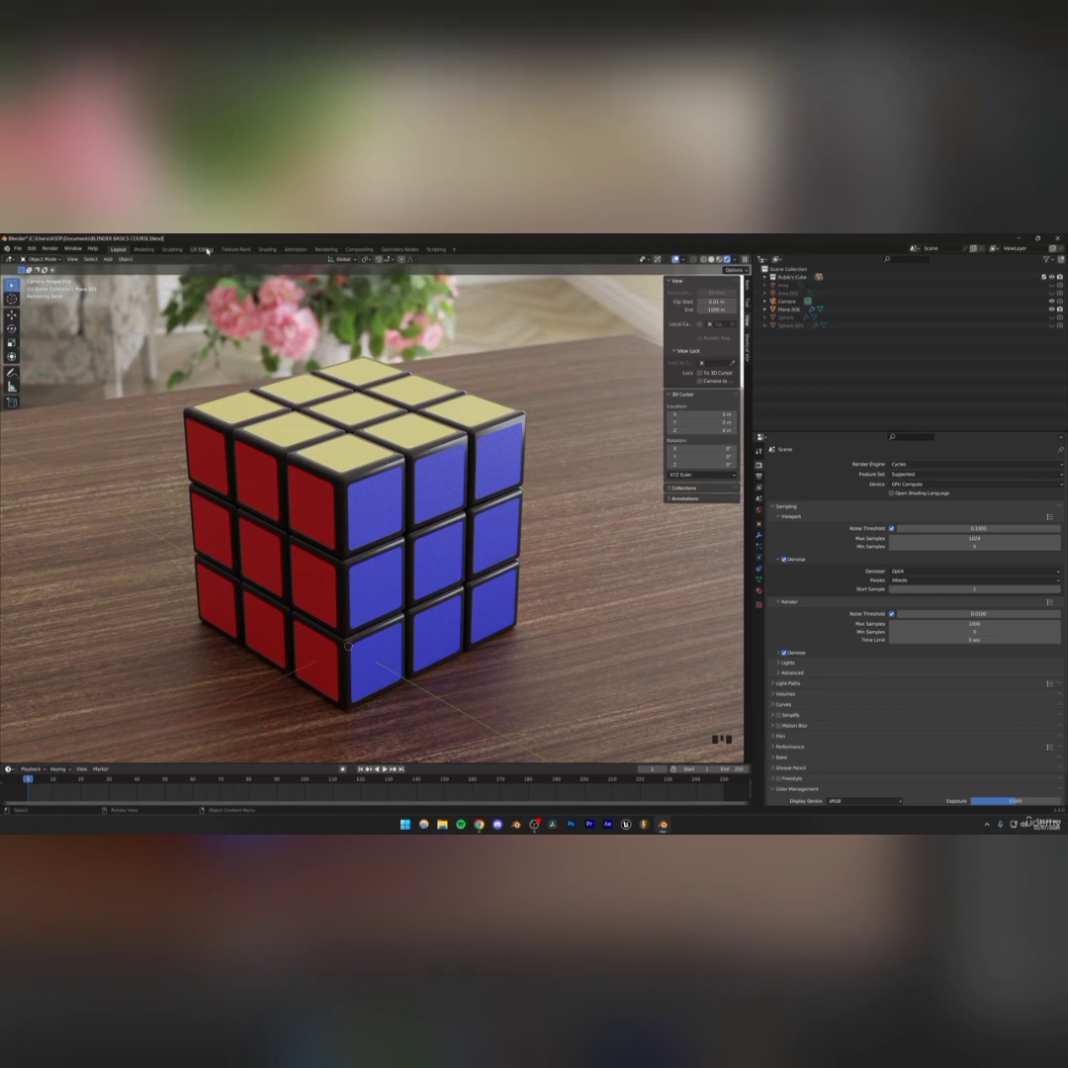
Copy the image texture and Normal Map nodes from the blue sticker material, paste them into the yellow sticker material, and connect them to Normal
click(267, 249)
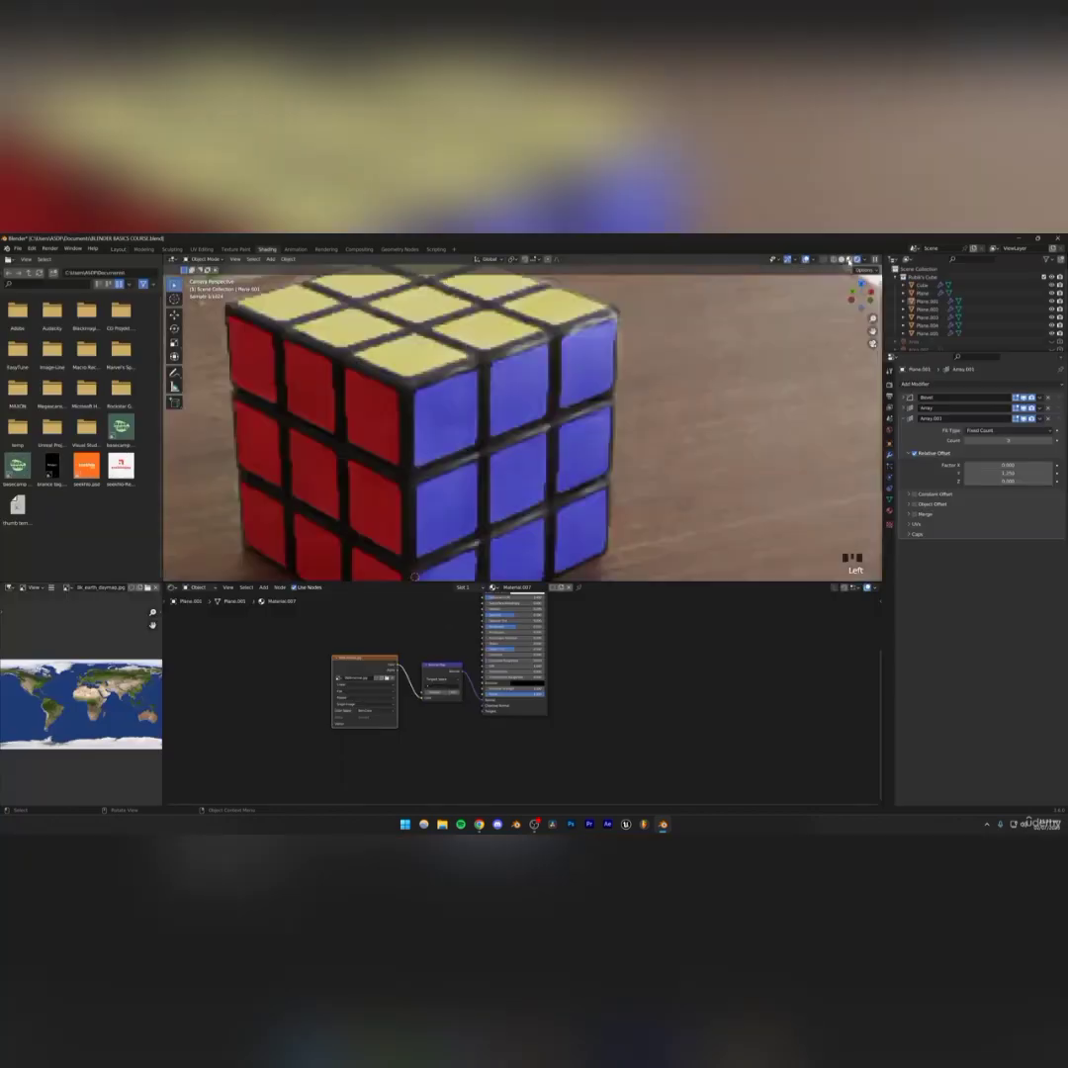
click(849, 259)
middle_drag(479, 396, 476, 412)
scroll(479, 413, up, 5)
click(548, 415)
click(541, 454)
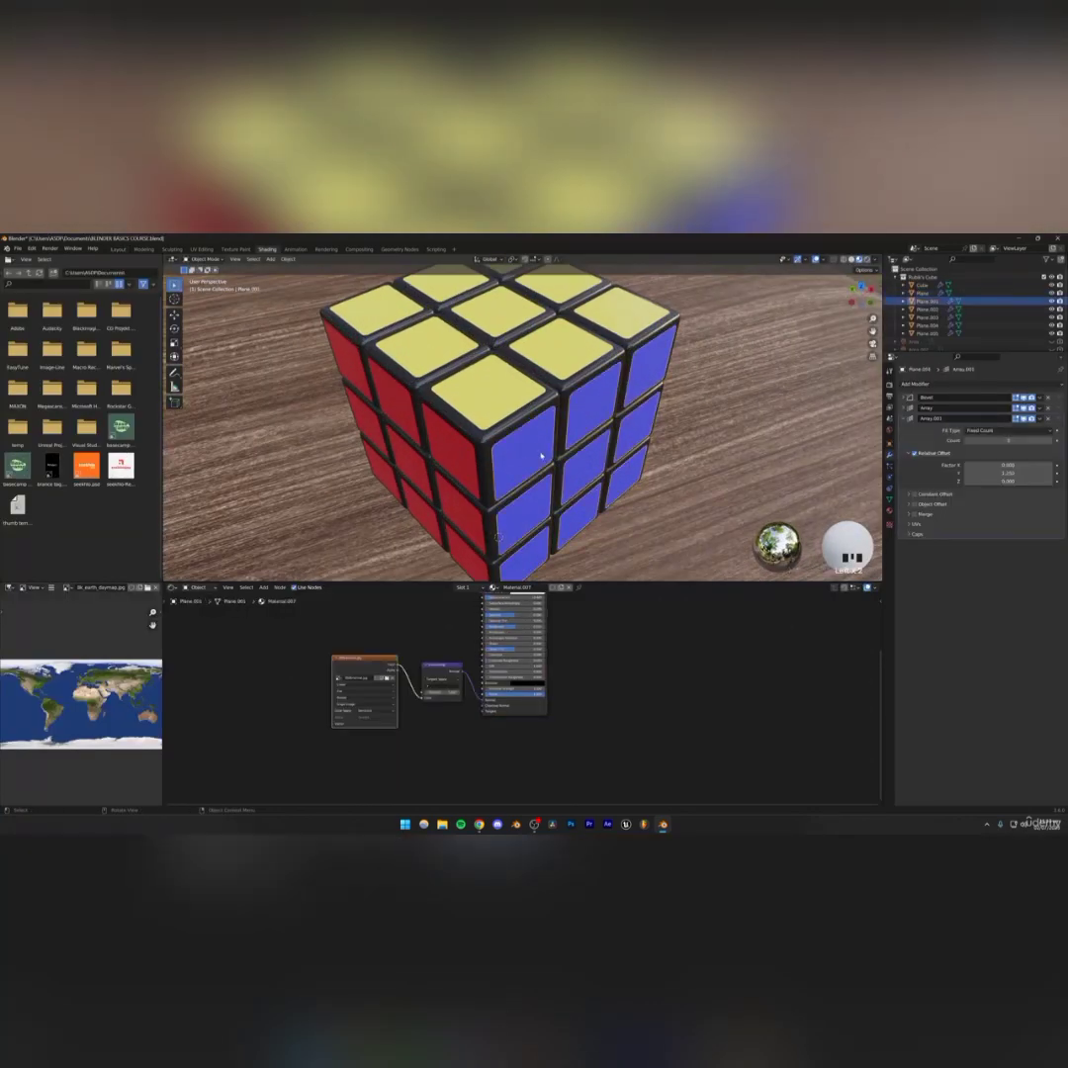
scroll(400, 657, down, 1)
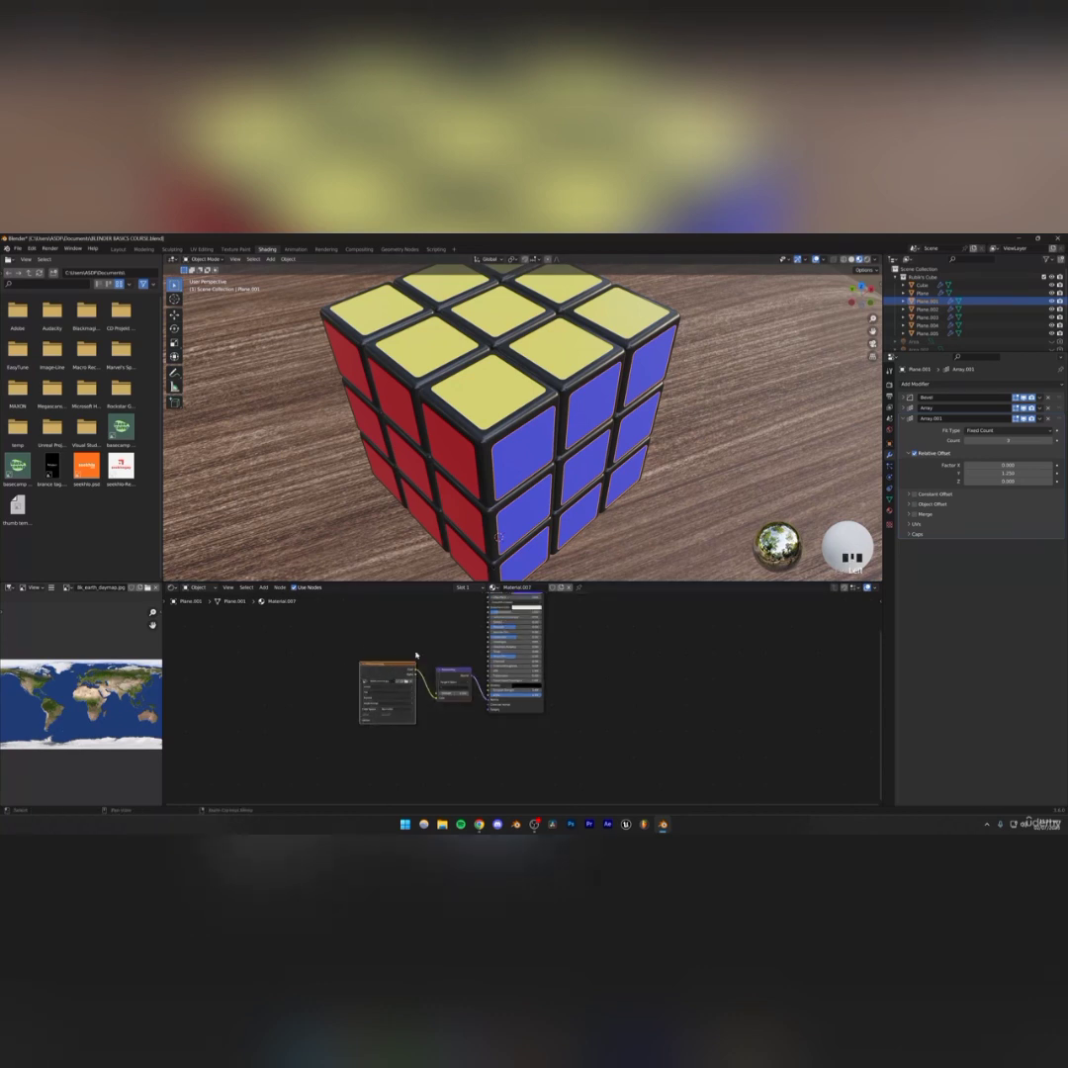
click(500, 382)
key(ctrl+v)
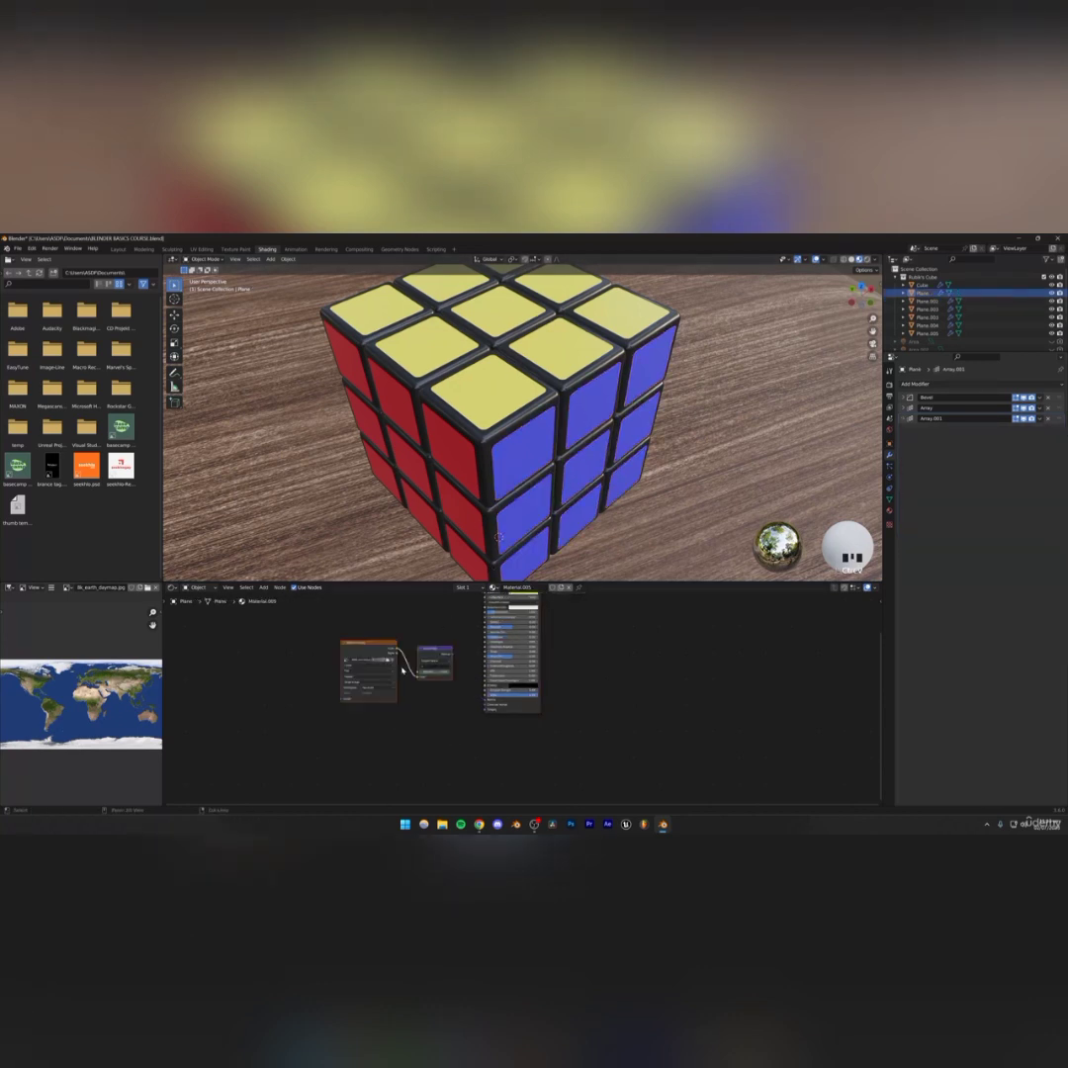
scroll(413, 667, up, 4)
drag(419, 632, 467, 699)
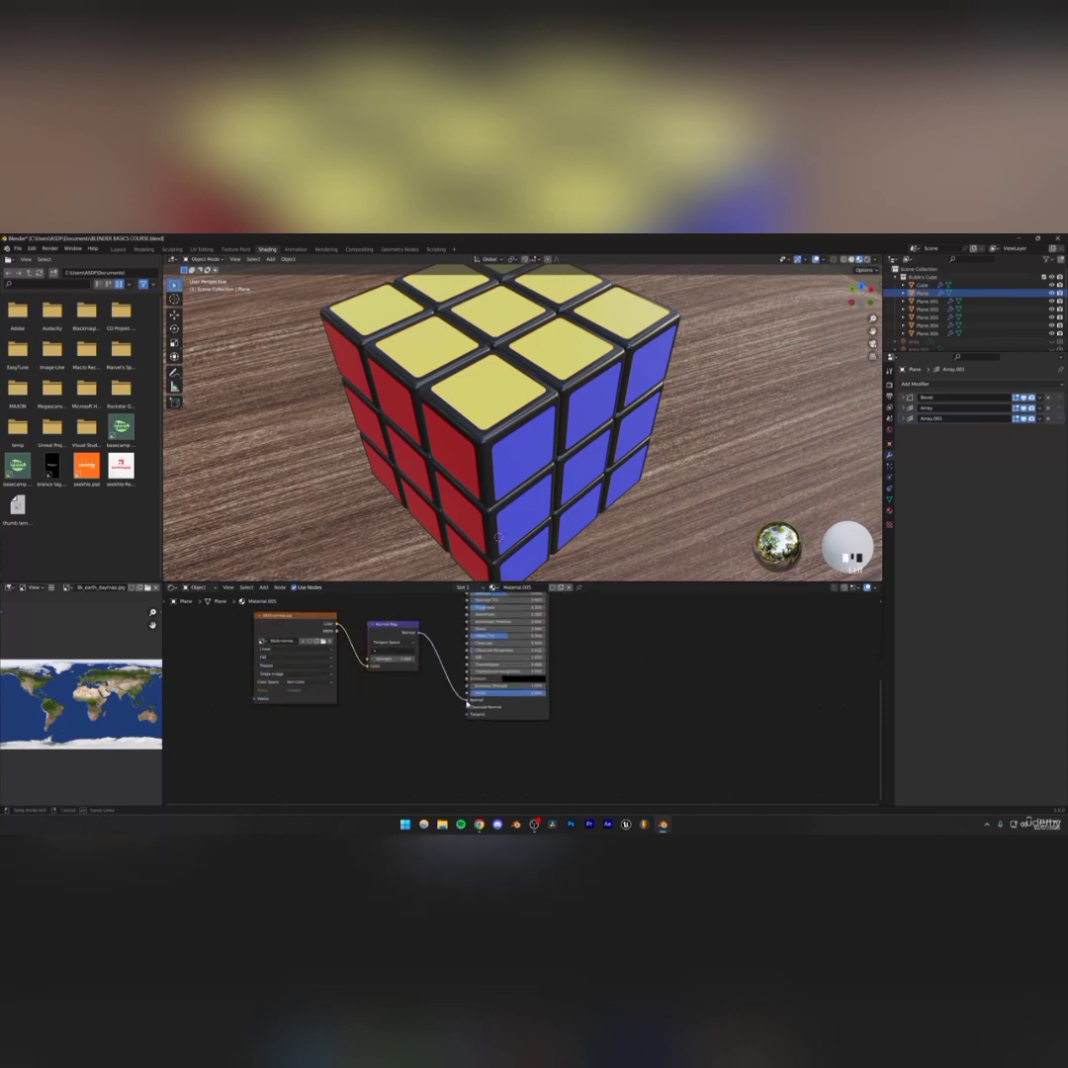
Paste the normal map nodes into the red sticker material and connect the Normal Map output to the shader's Normal input
click(369, 352)
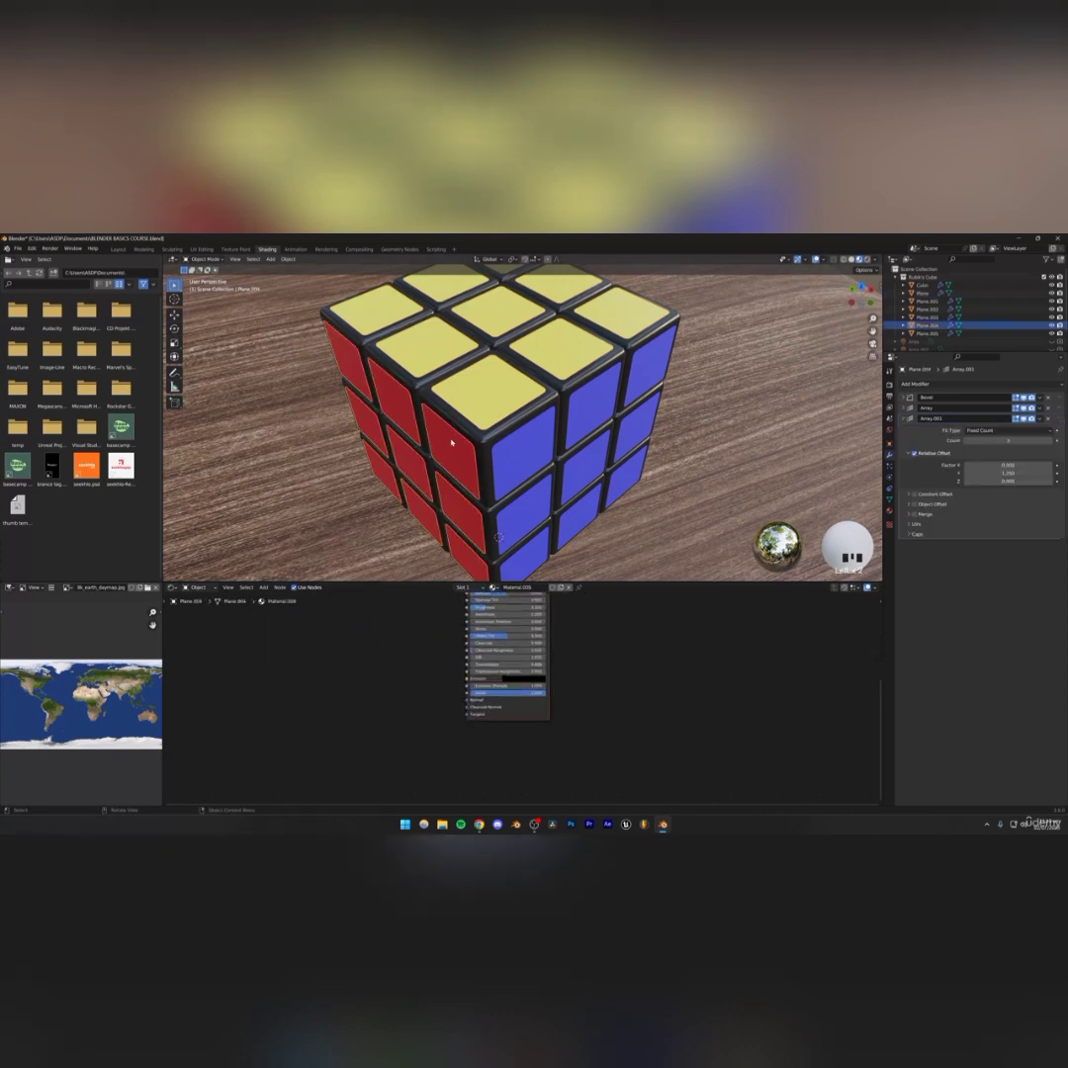
key(ctrl+v)
drag(439, 688, 467, 700)
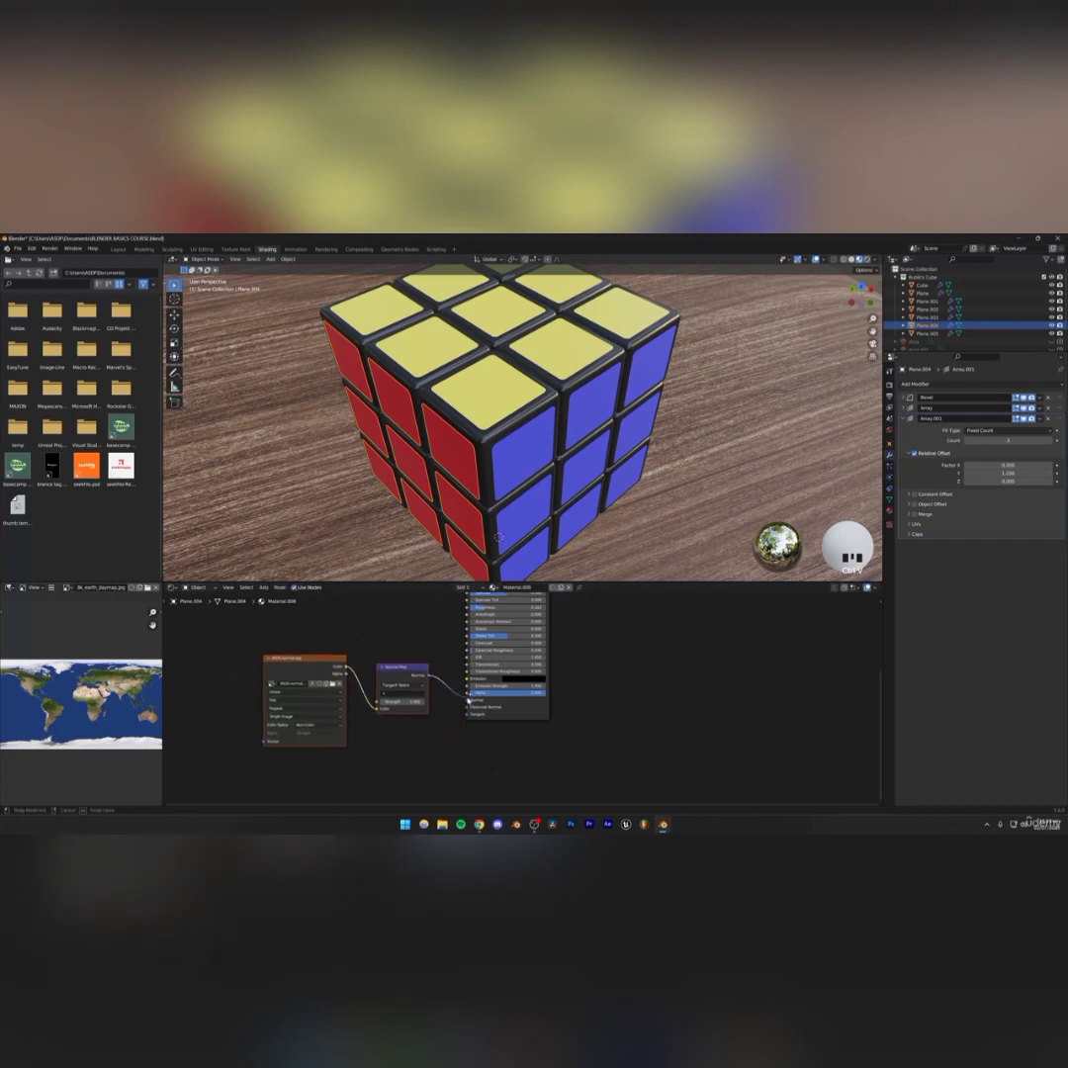
Scale down the red sticker UVs in UV Editing to tile the normal map more finely
scroll(594, 375, down, 4)
scroll(495, 415, up, 3)
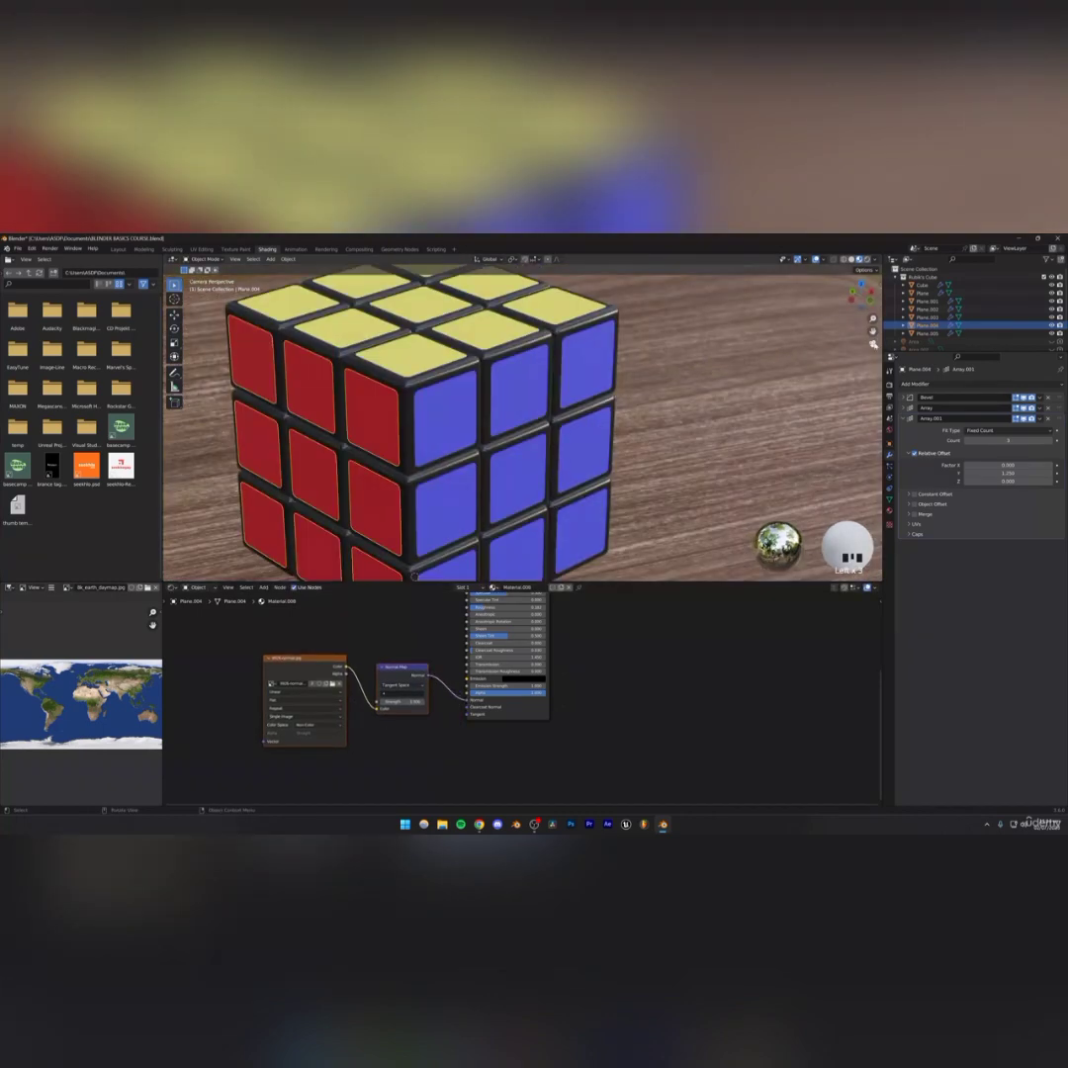
scroll(441, 427, up, 4)
scroll(317, 430, down, 1)
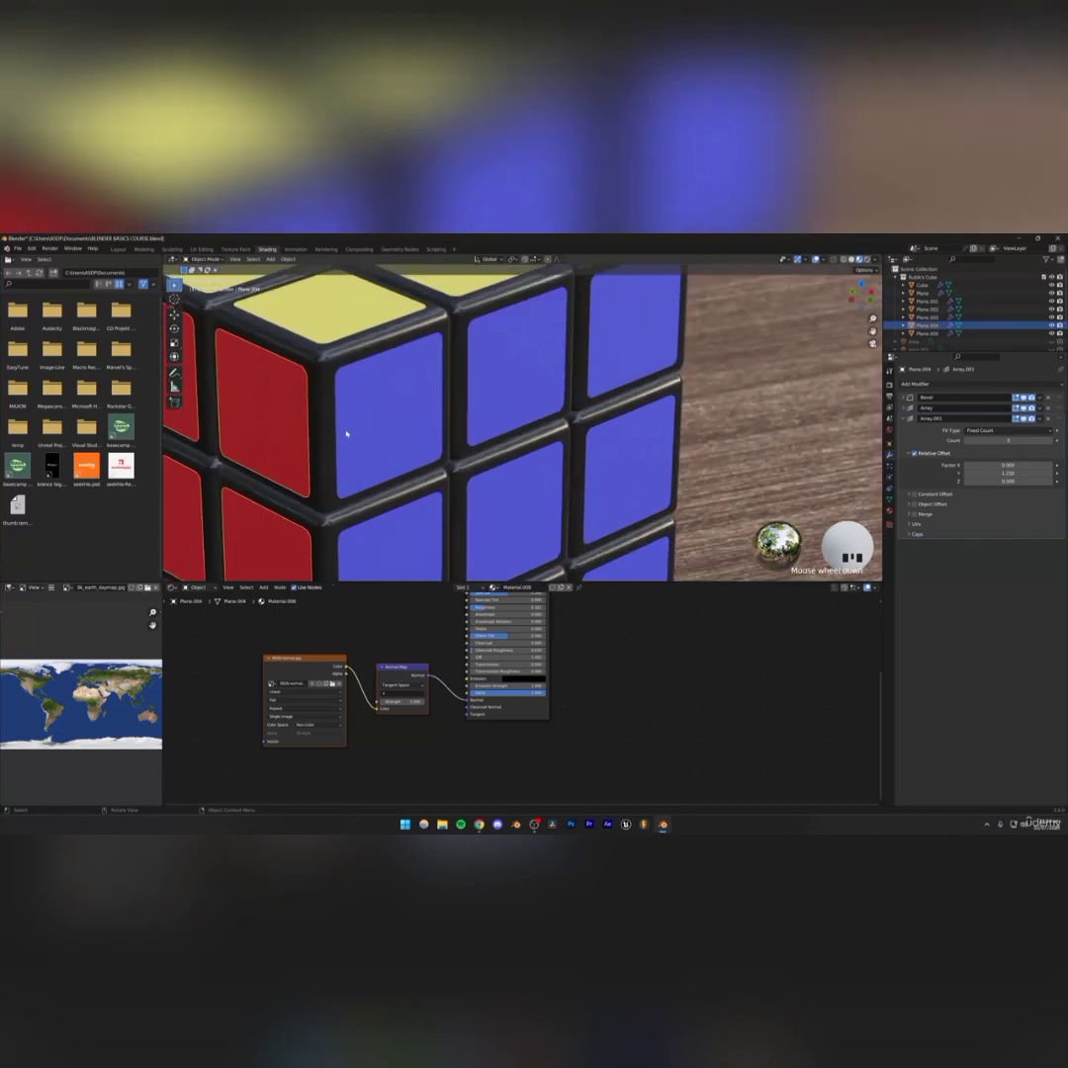
click(348, 640)
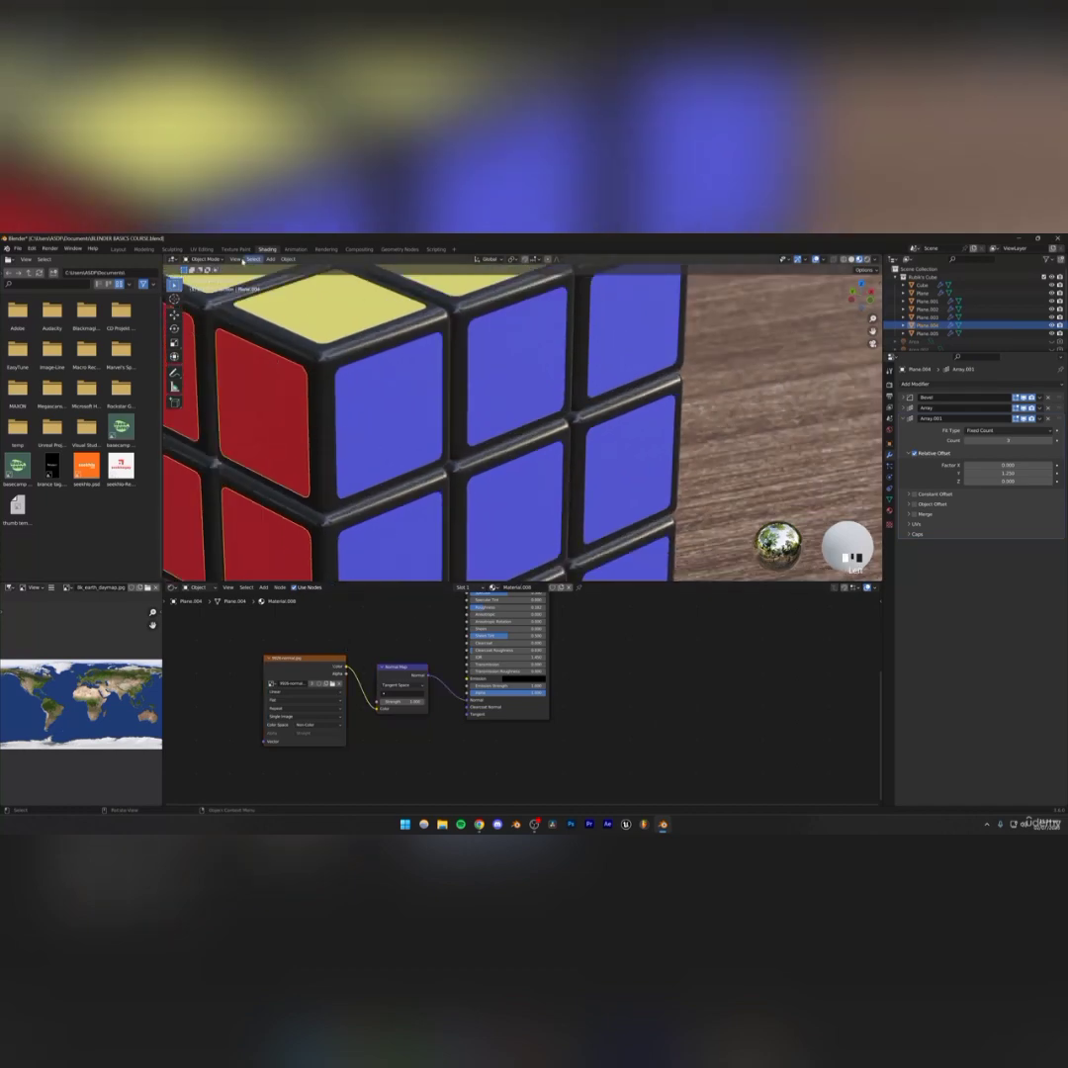
click(202, 248)
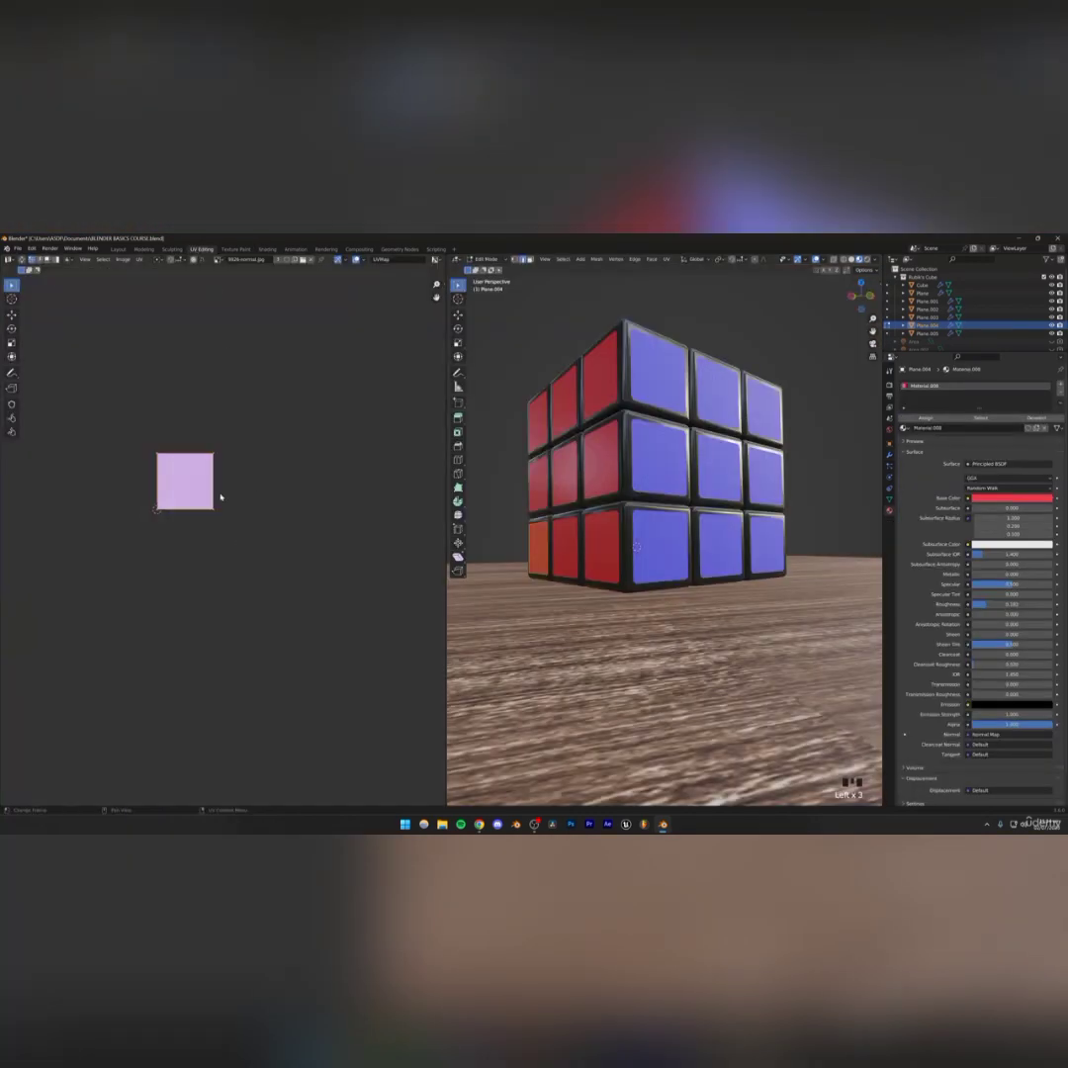
scroll(220, 498, up, 3)
middle_drag(554, 336, 504, 435)
key(s)
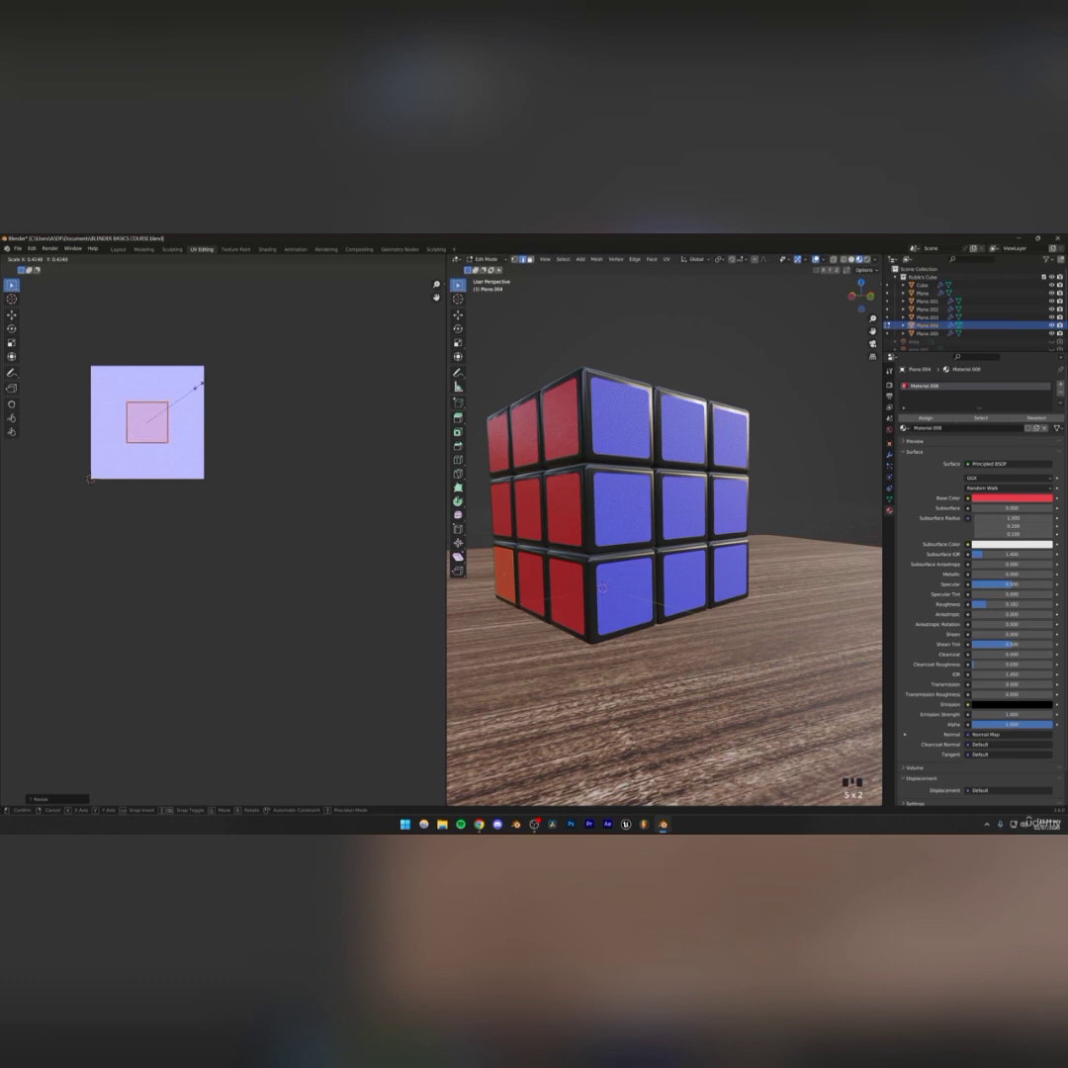
click(198, 376)
middle_drag(568, 450, 573, 514)
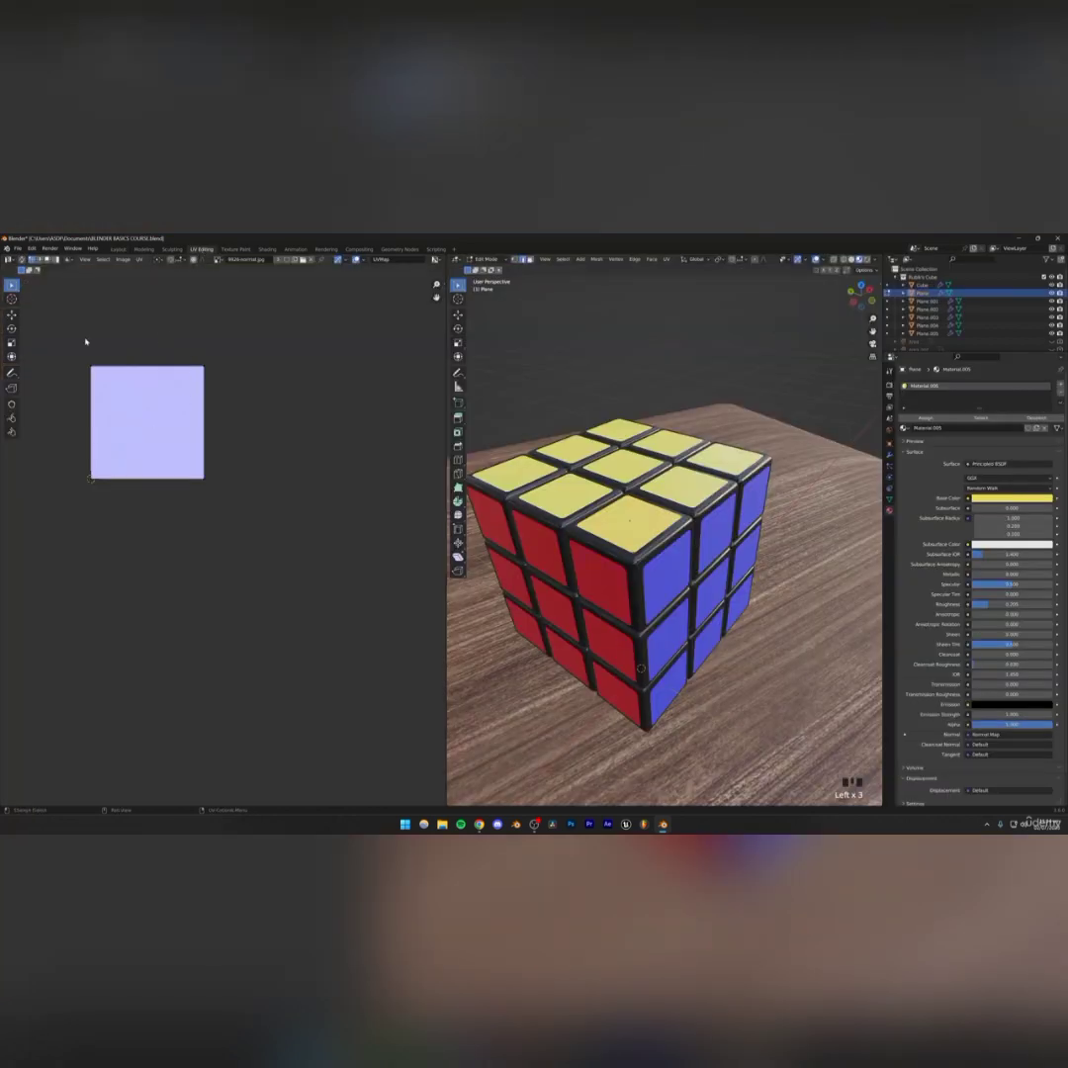
Select and scale down the yellow sticker UVs, then raise the yellow material's Roughness
drag(66, 287, 229, 554)
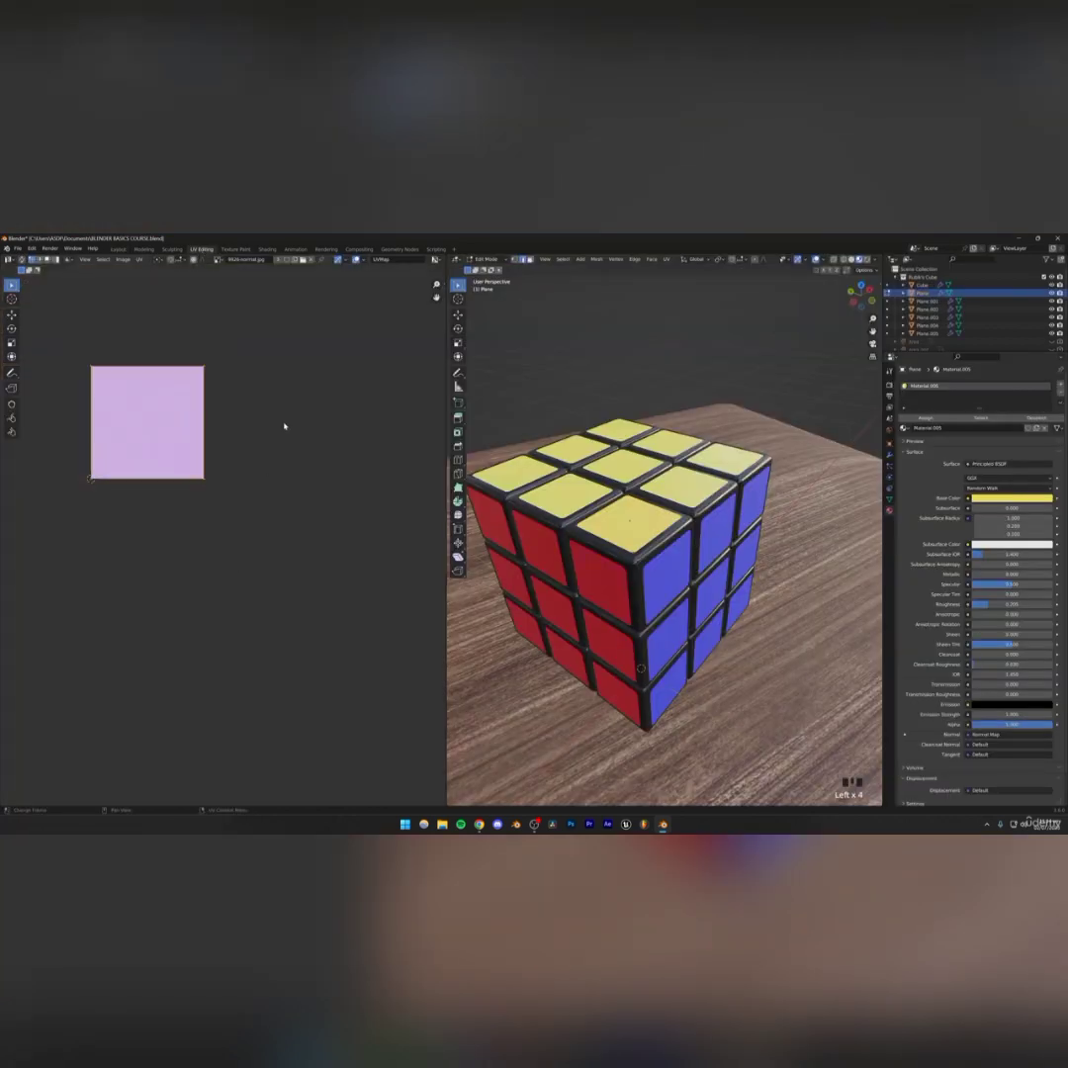
key(s)
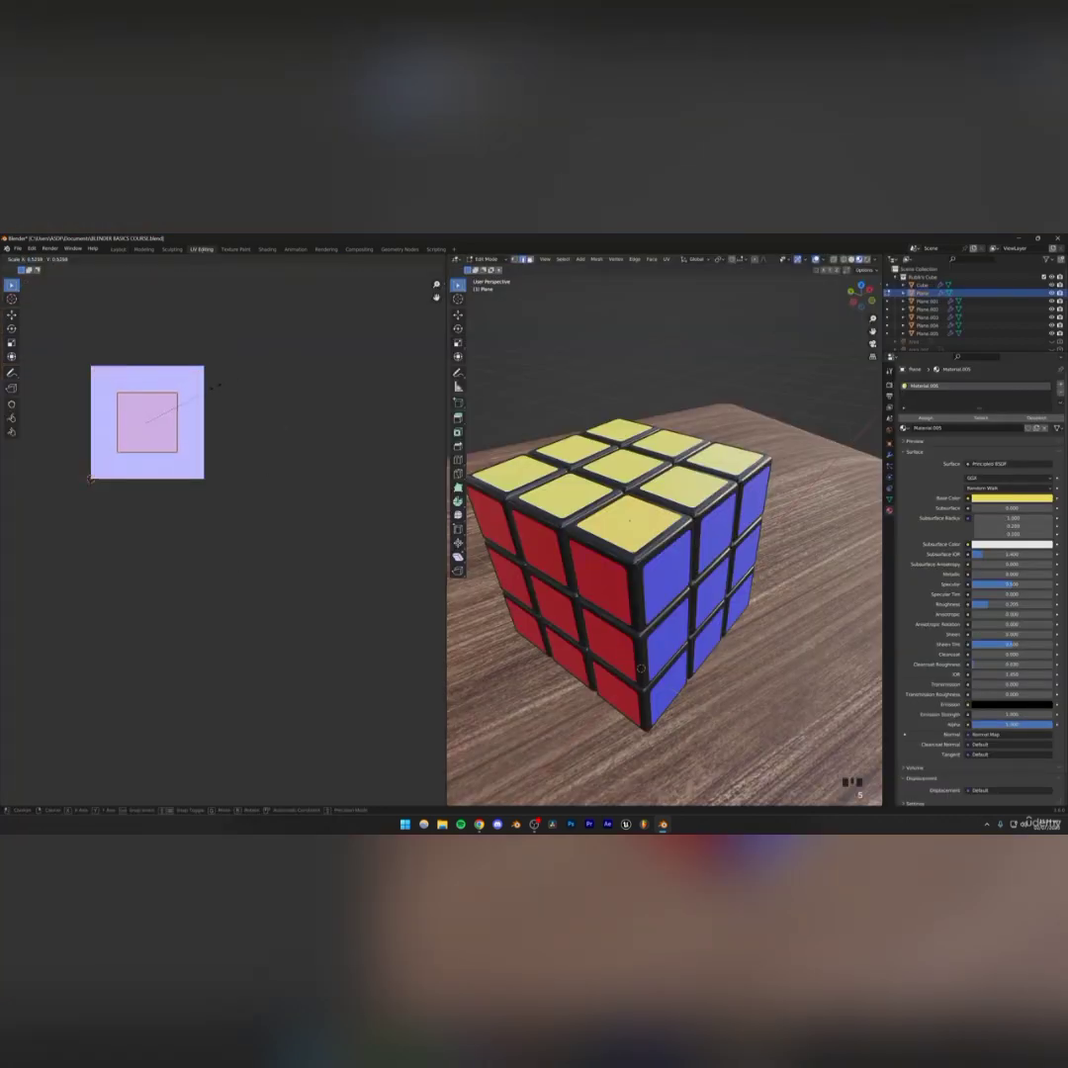
click(219, 394)
middle_drag(700, 550, 642, 504)
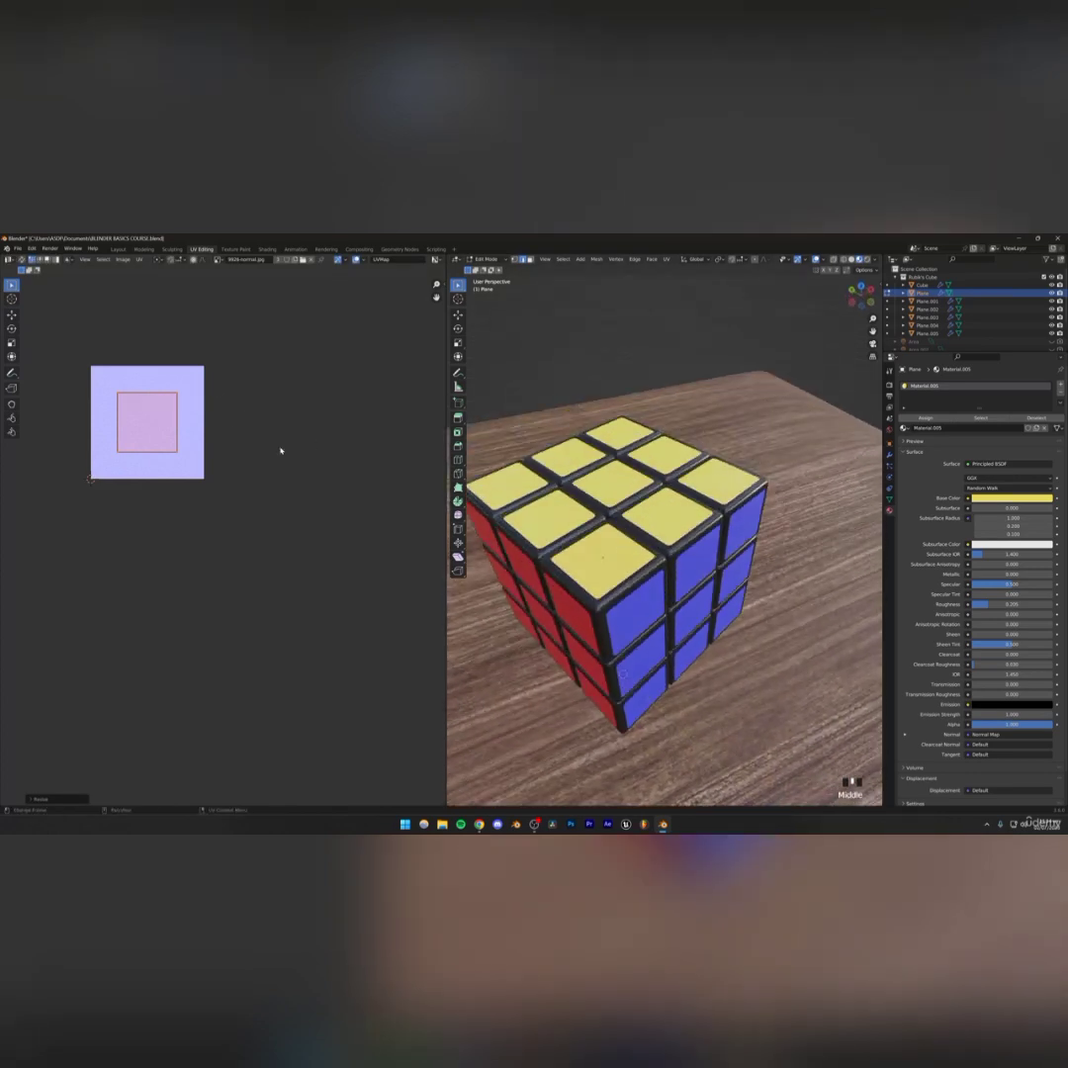
key(s)
click(259, 367)
drag(975, 605, 989, 605)
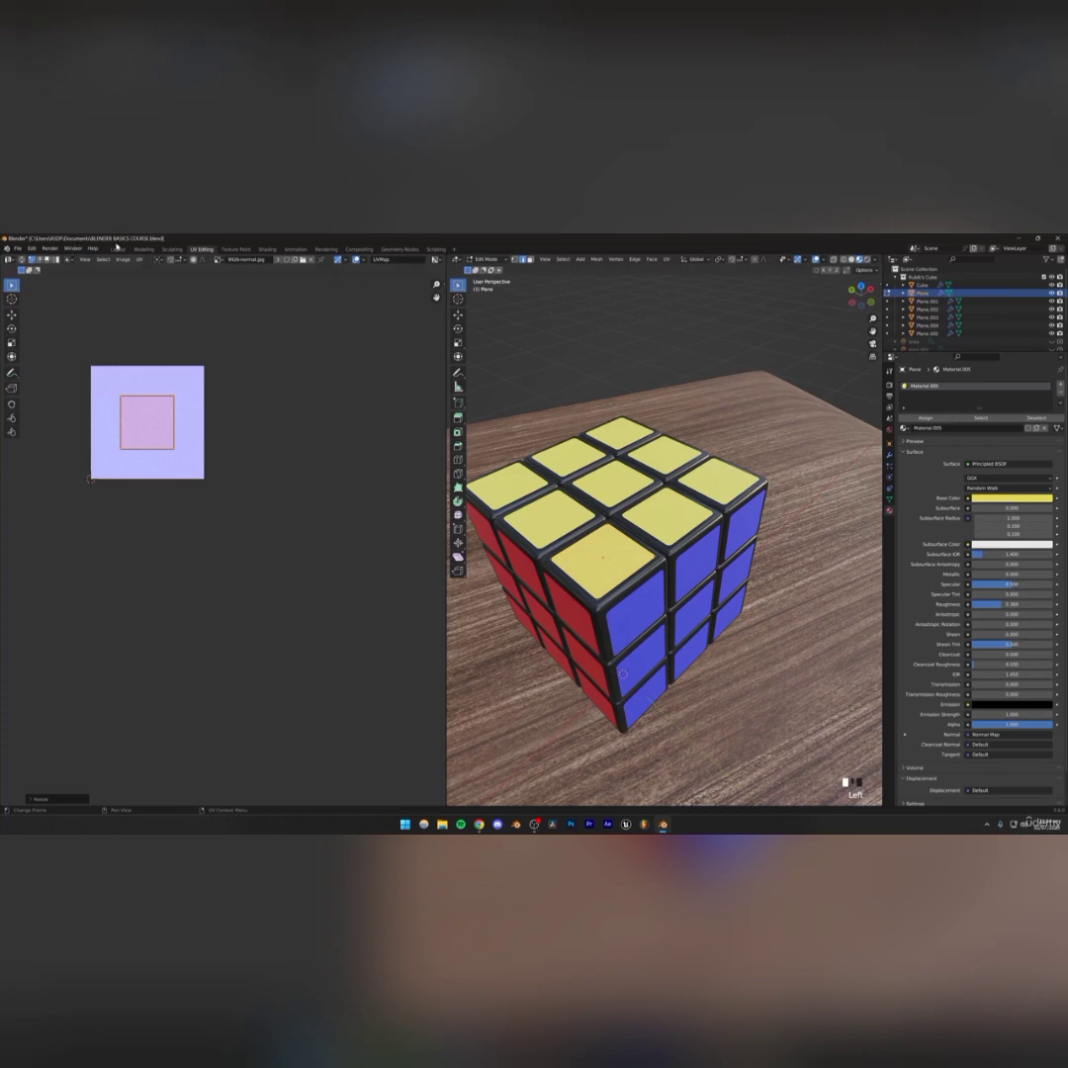
Return to the layout camera view and inspect the red sticker material and the rendered cube
click(116, 249)
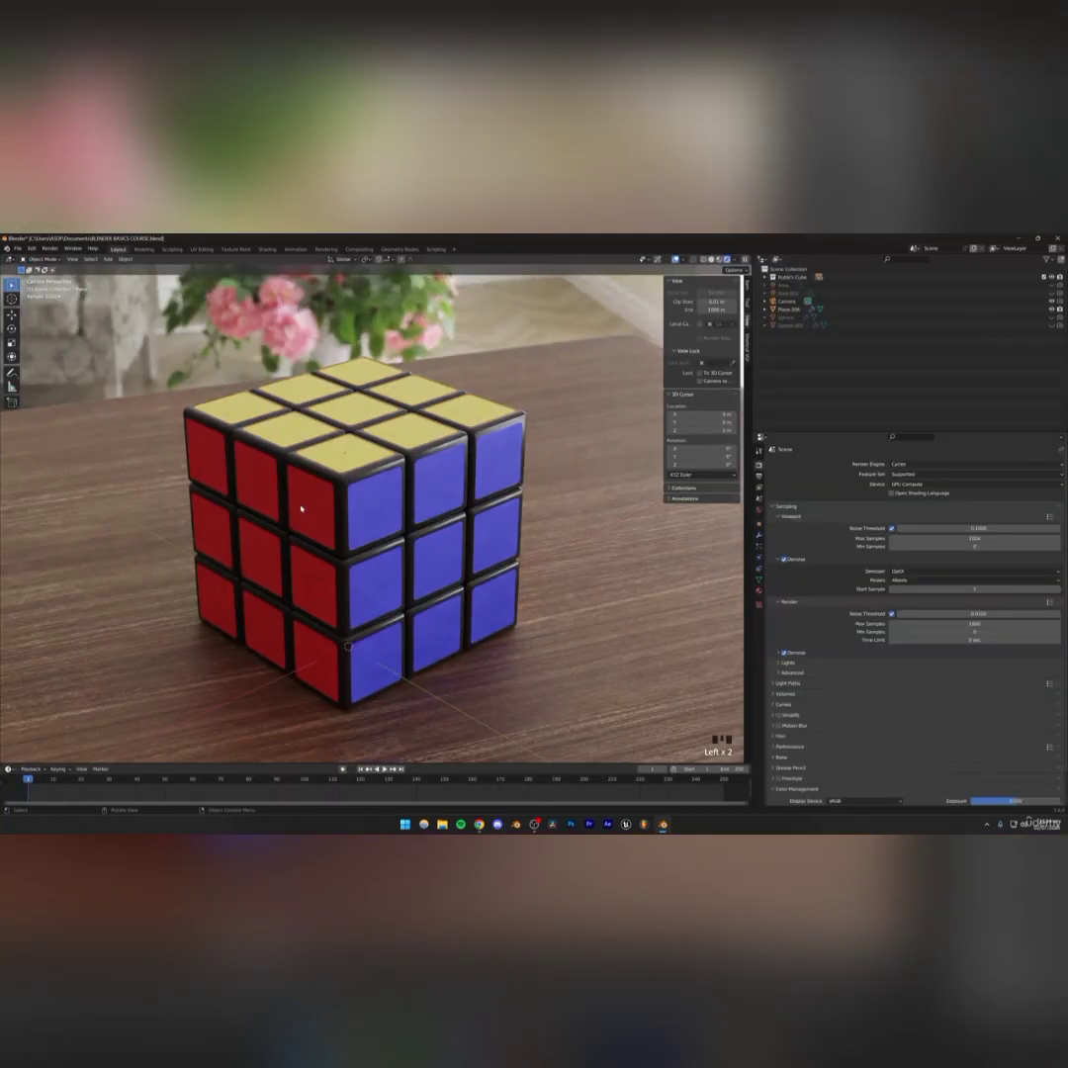
click(300, 506)
click(758, 590)
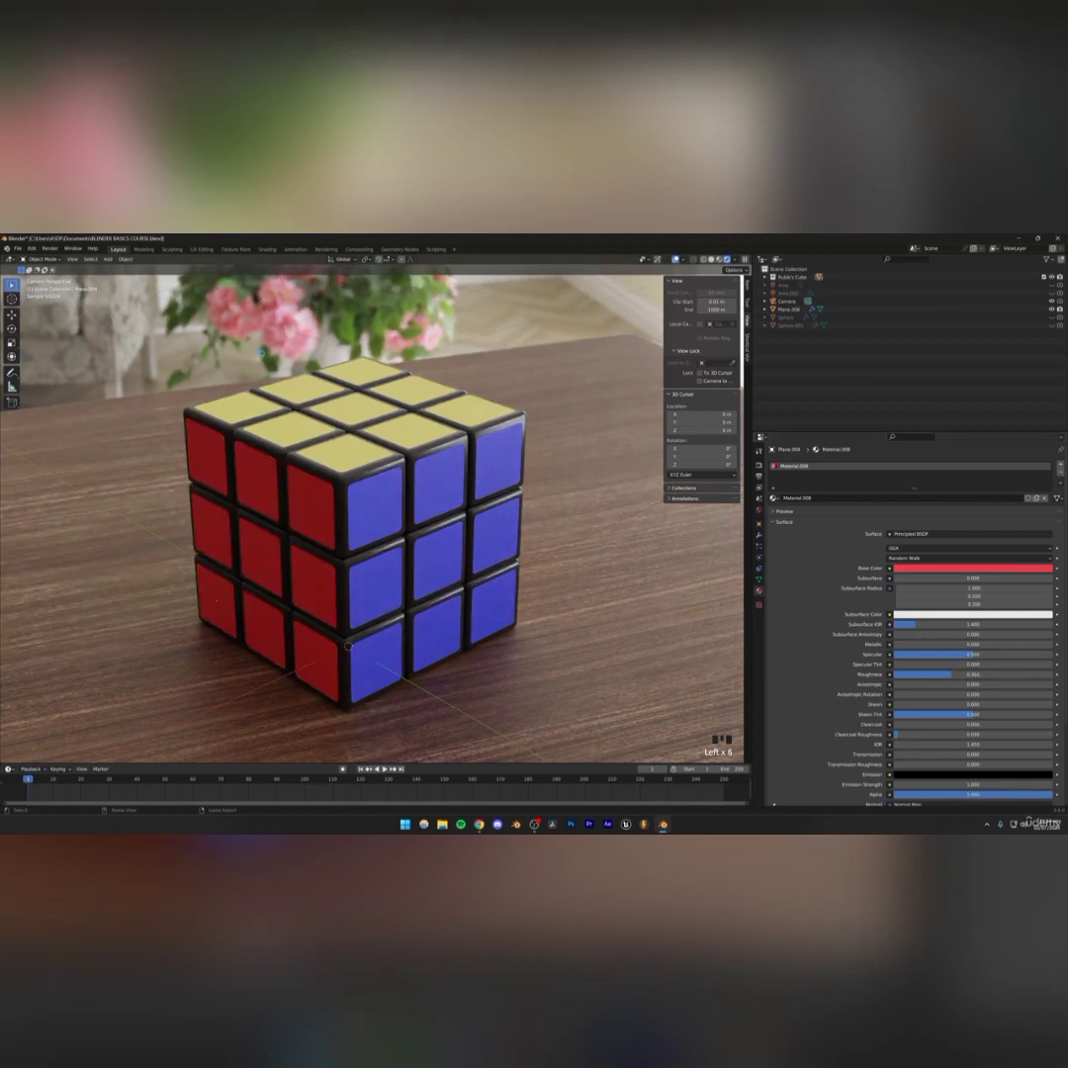
scroll(384, 554, down, 6)
scroll(359, 528, up, 4)
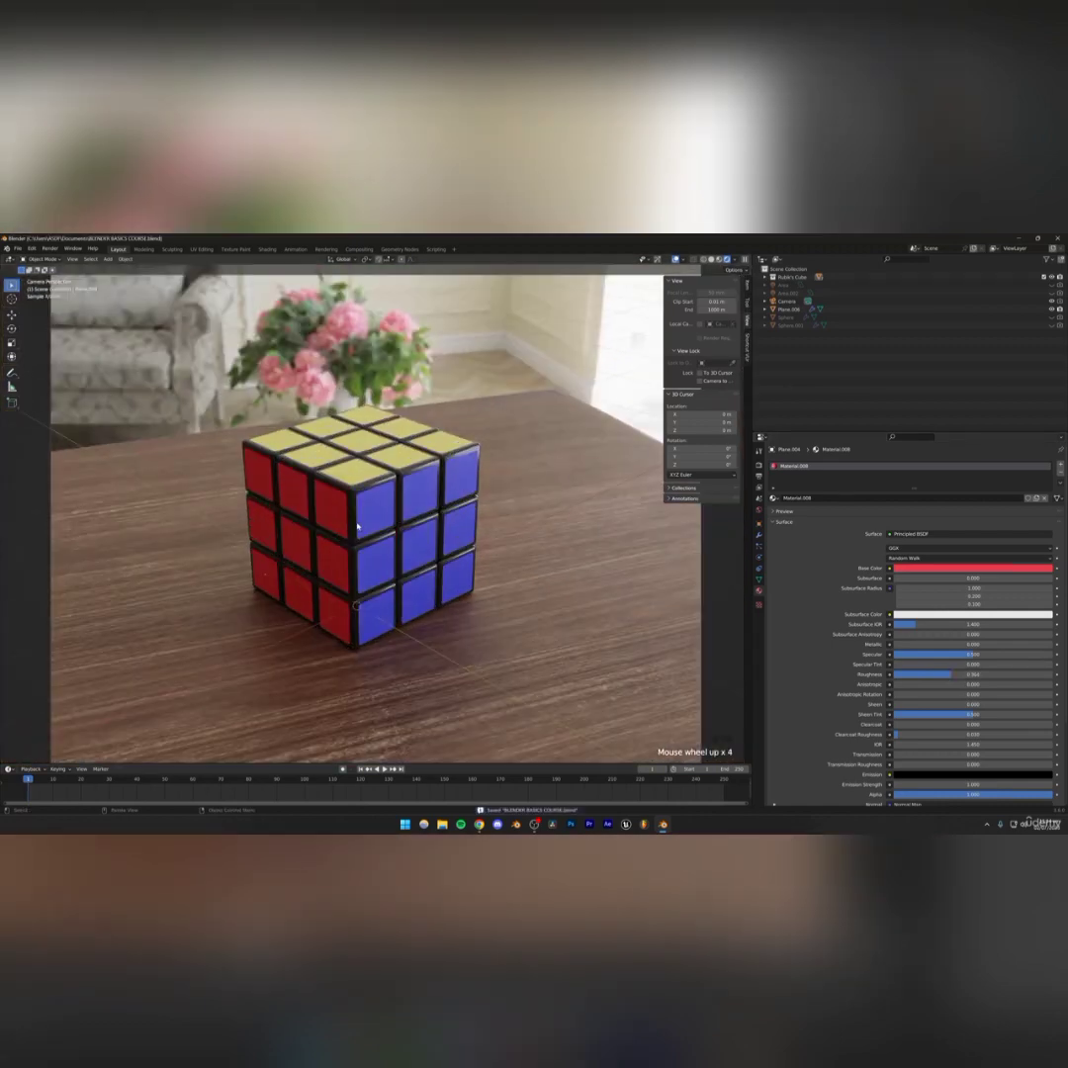
scroll(357, 526, down, 3)
Select the camera and change its depth of field F-Stop value
click(788, 301)
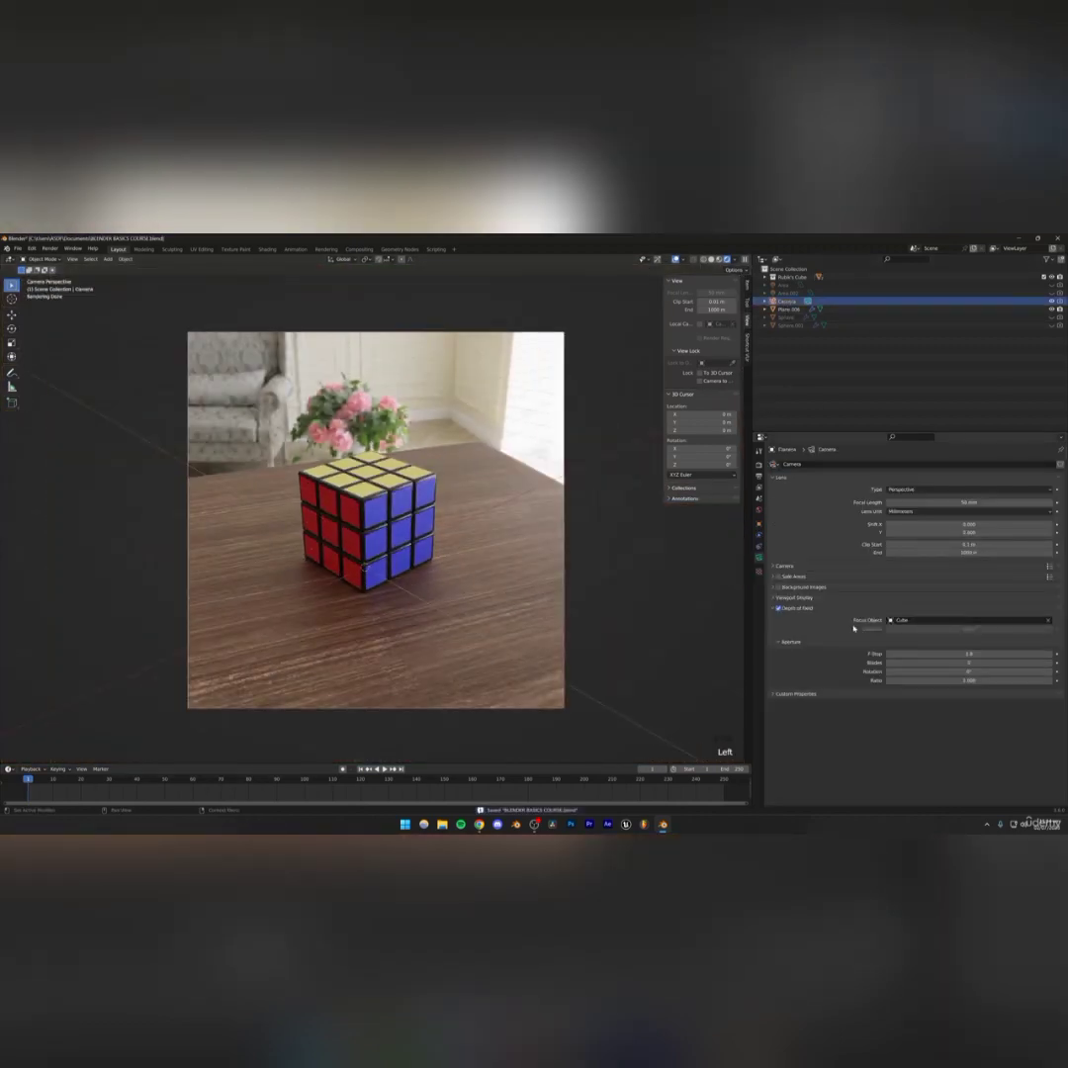
double_click(969, 654)
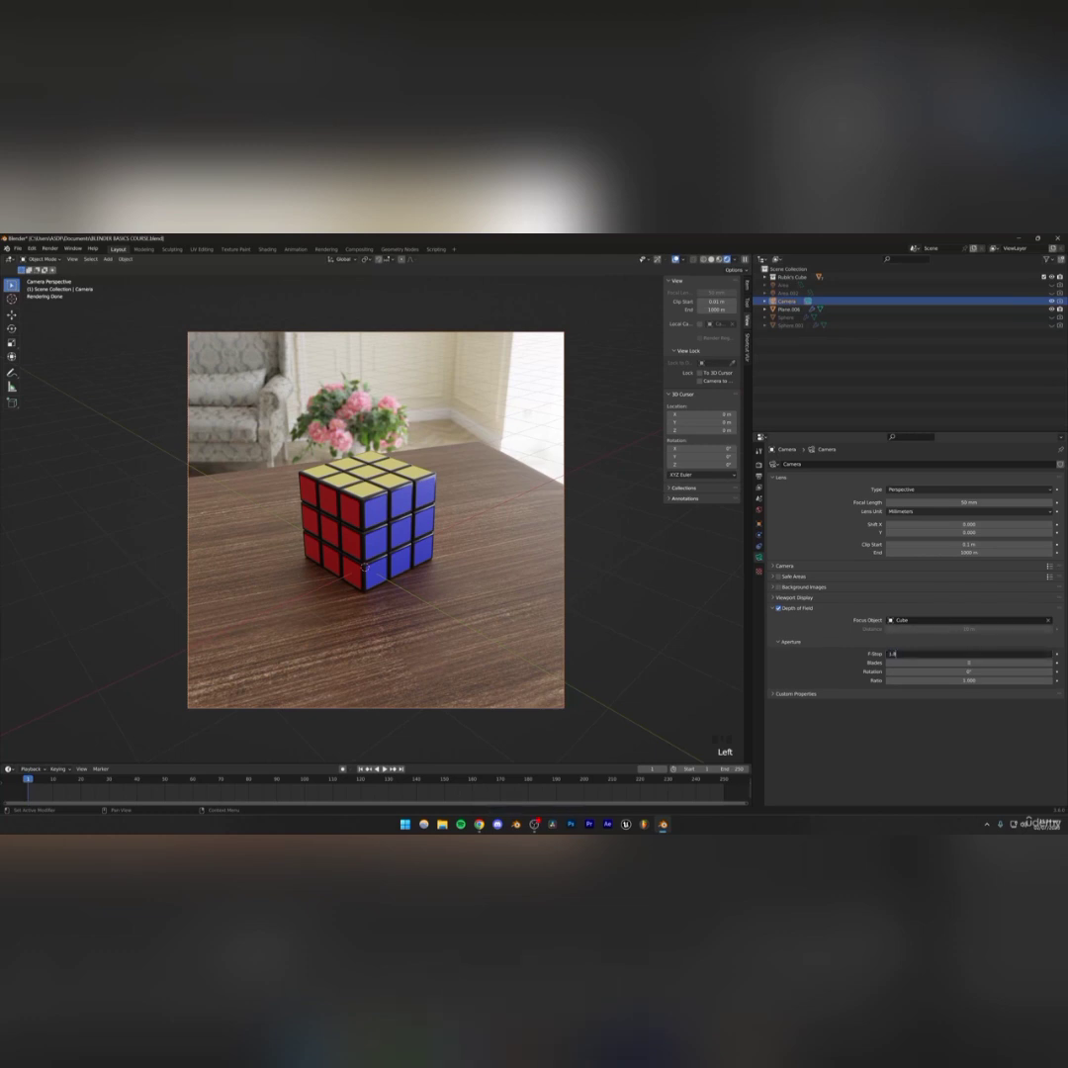
key(Return)
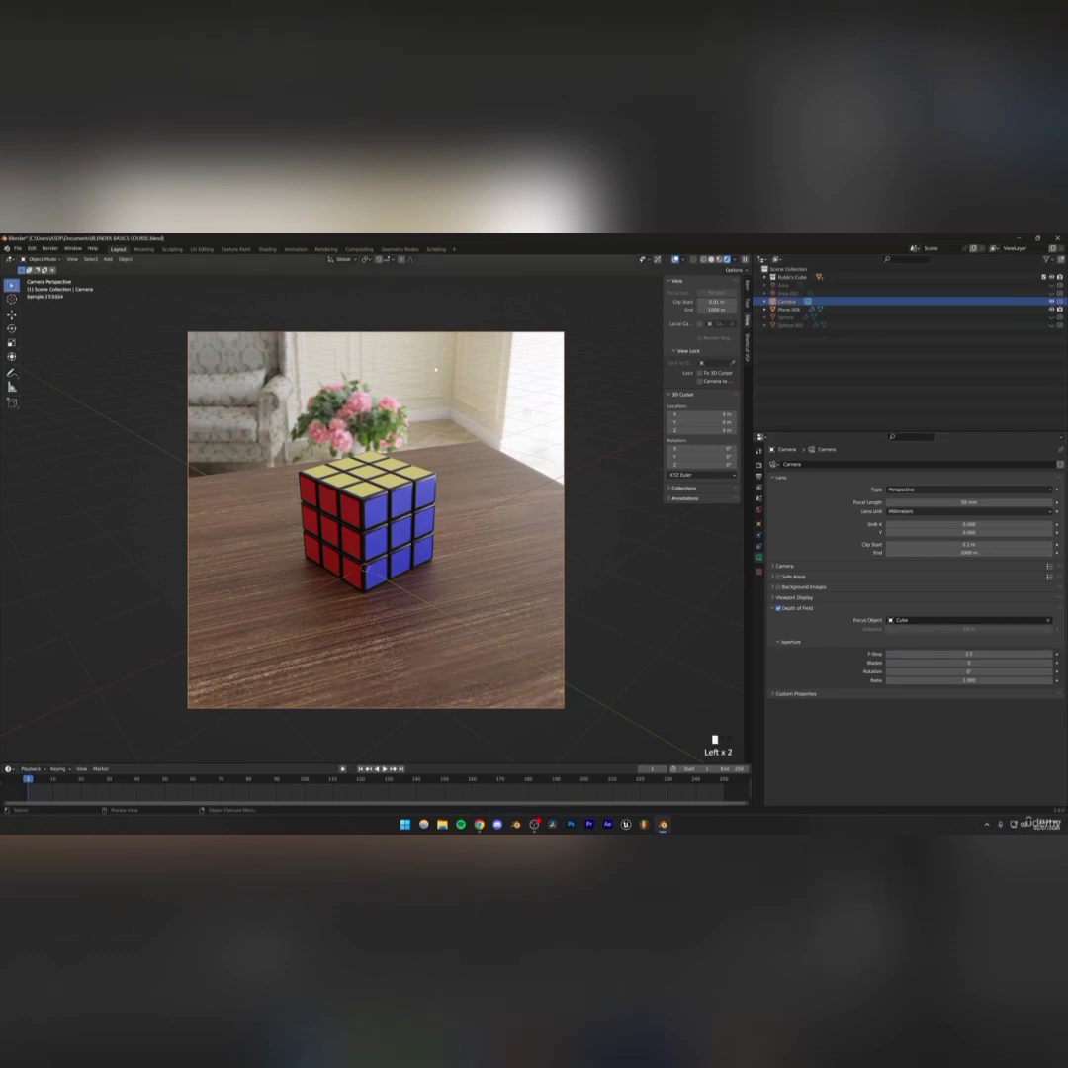
Deselect the camera and save the blend file
click(436, 370)
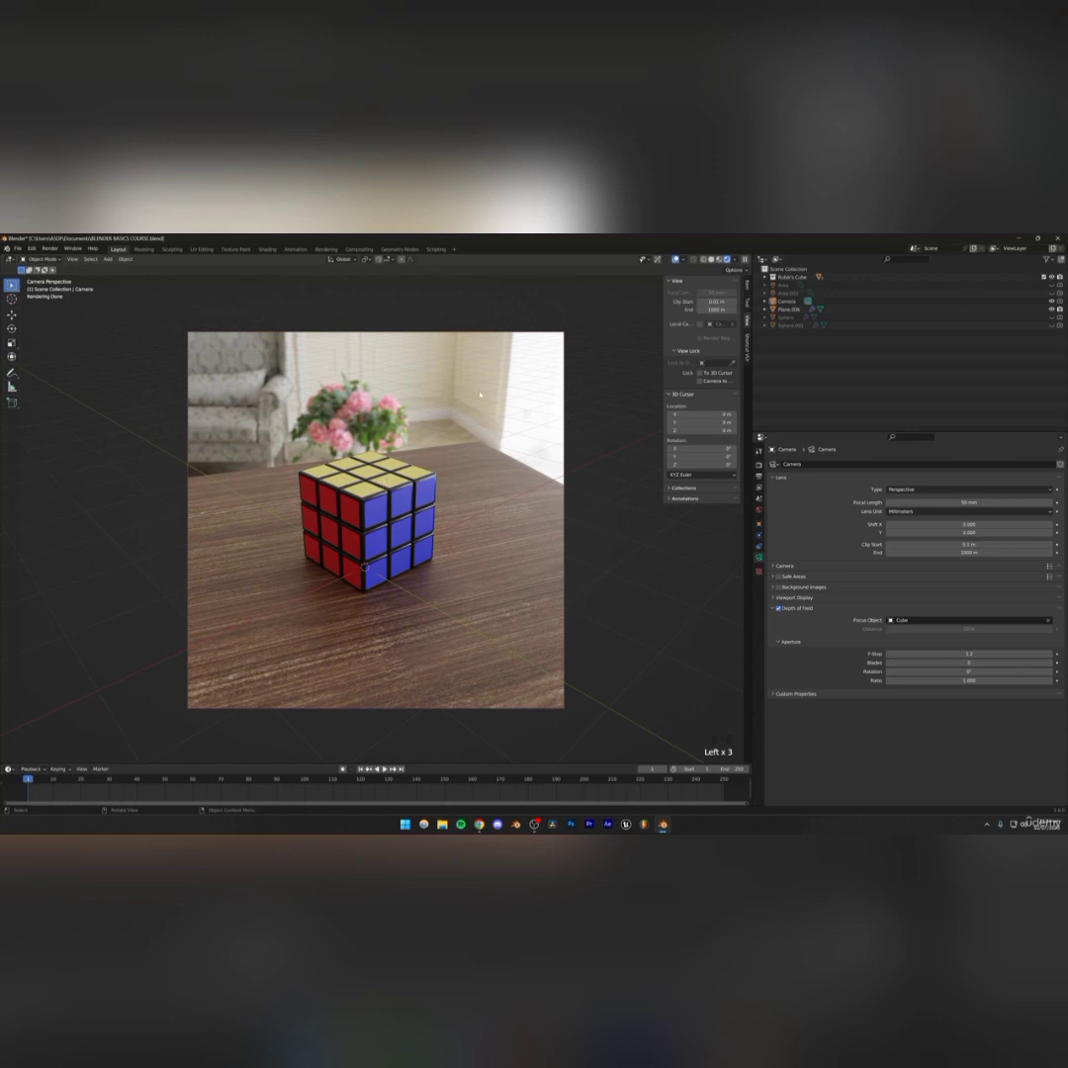
scroll(381, 500, up, 2)
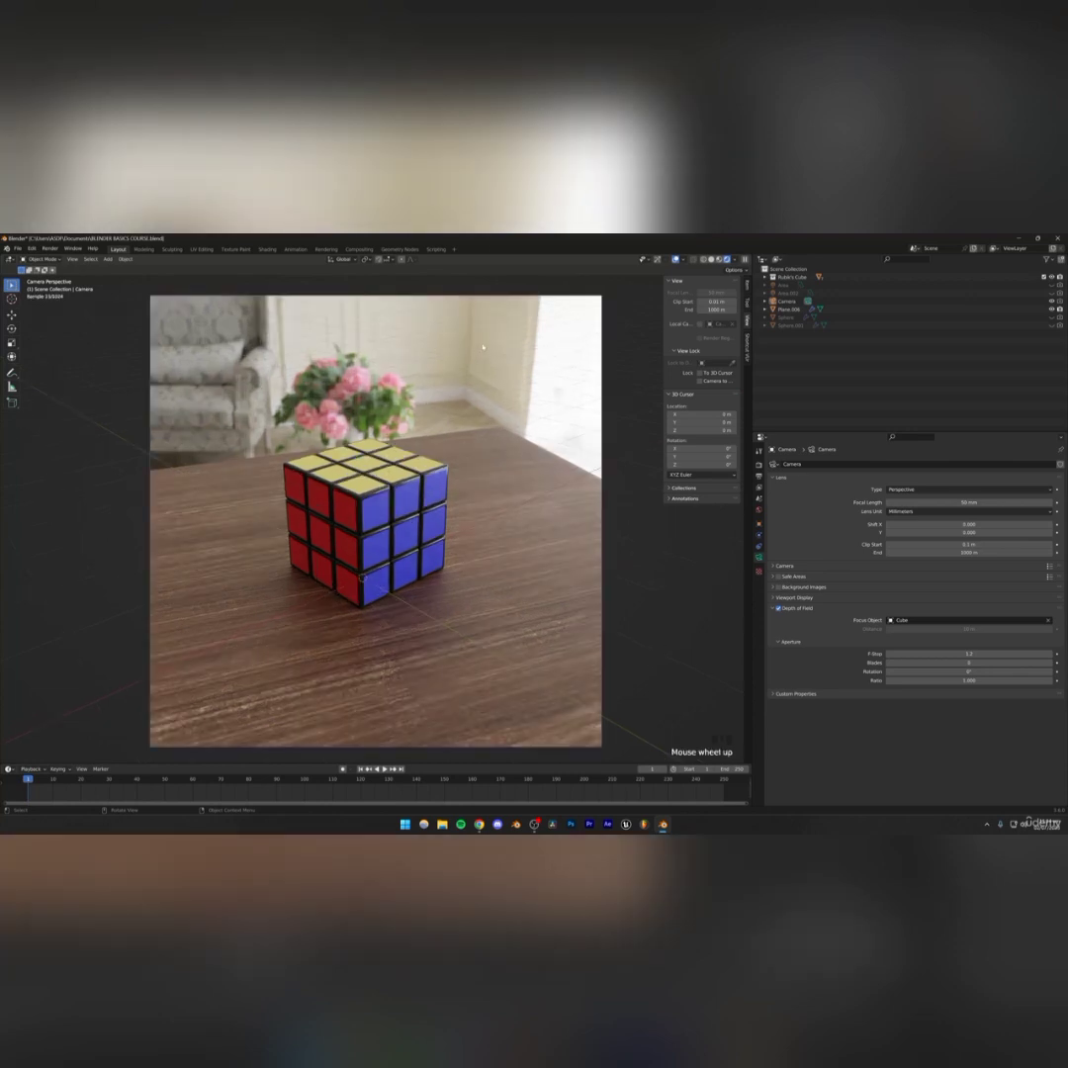
key(ctrl+s)
In render properties, set the Color Management Look to High Contrast
click(758, 477)
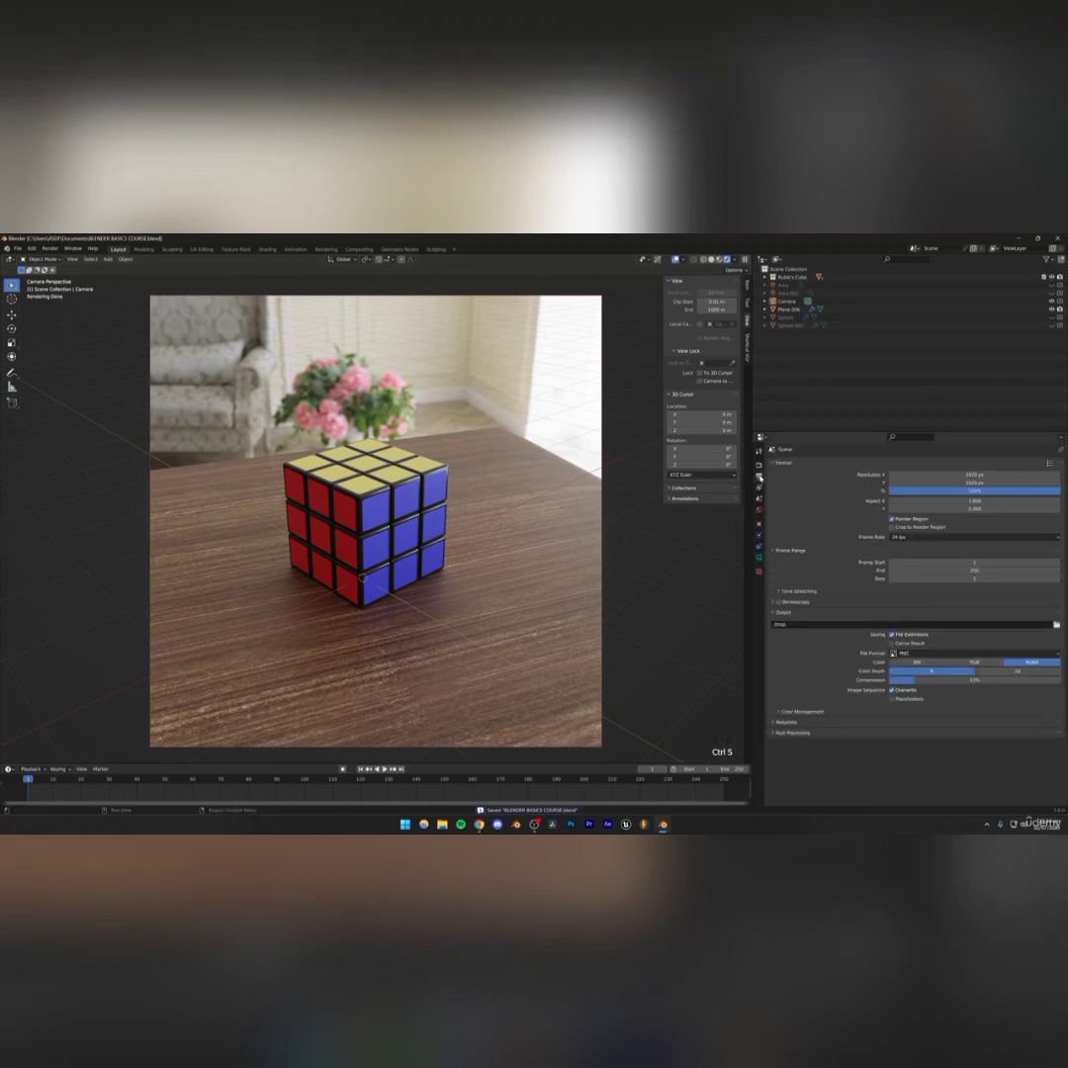
click(759, 464)
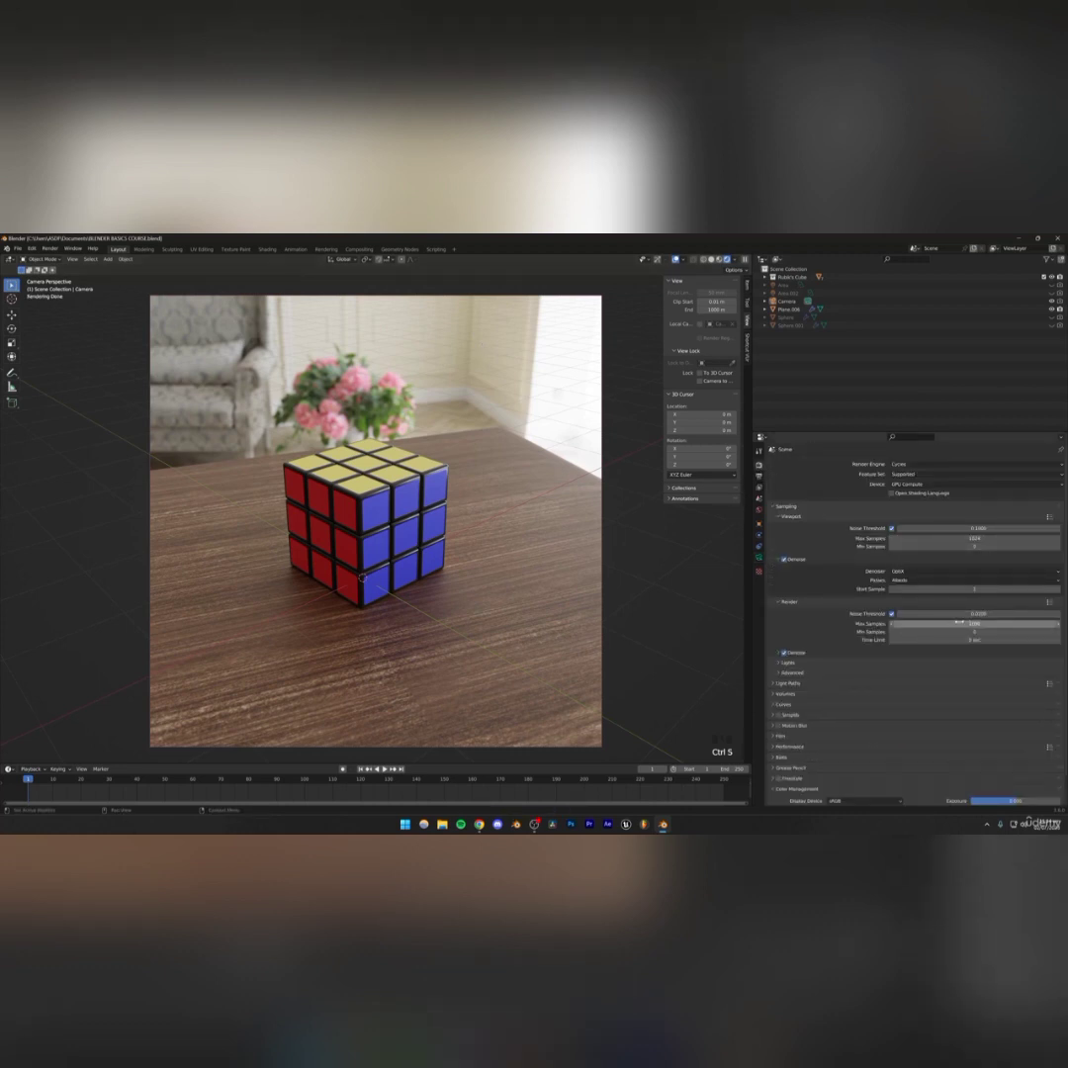
scroll(837, 648, down, 2)
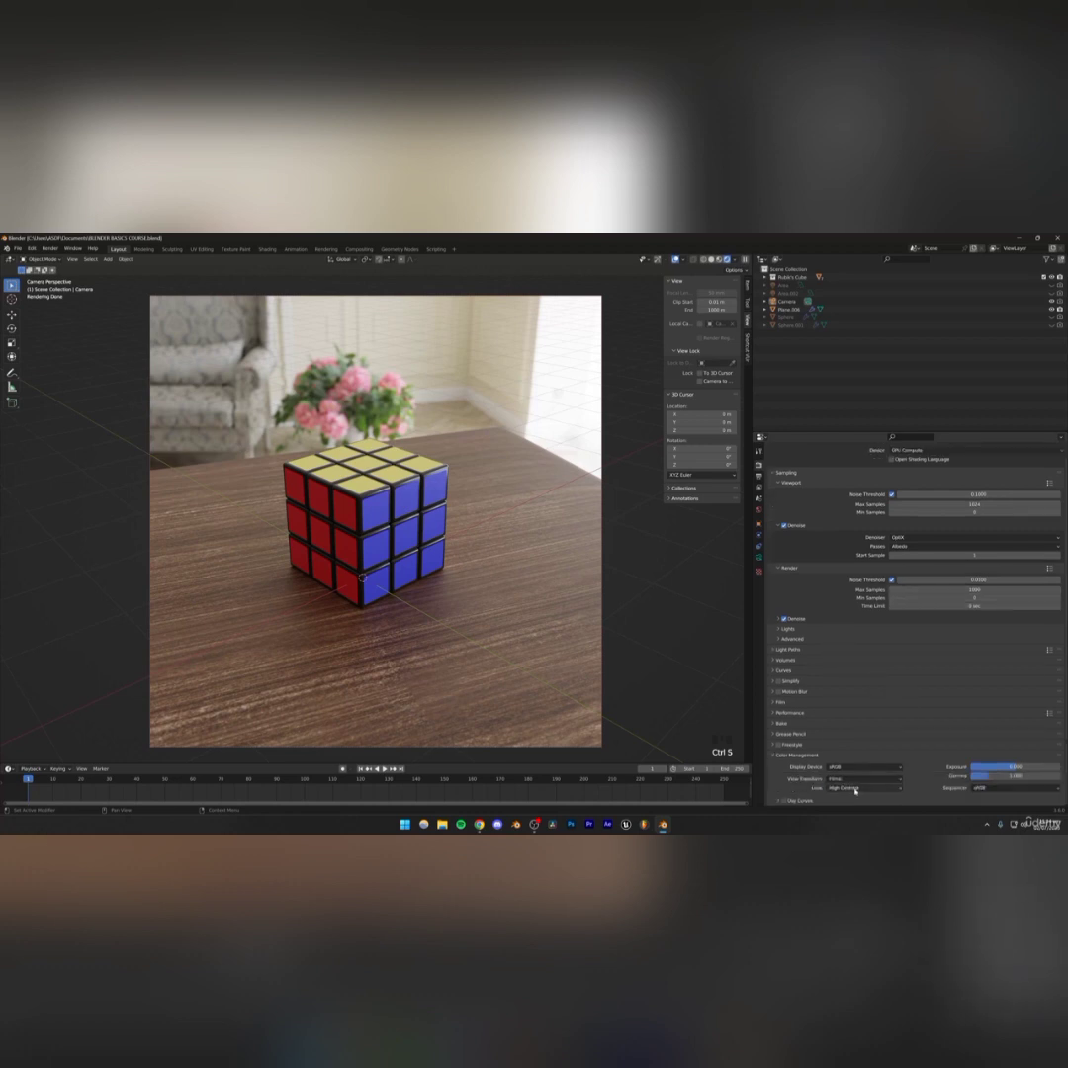
click(855, 789)
click(858, 760)
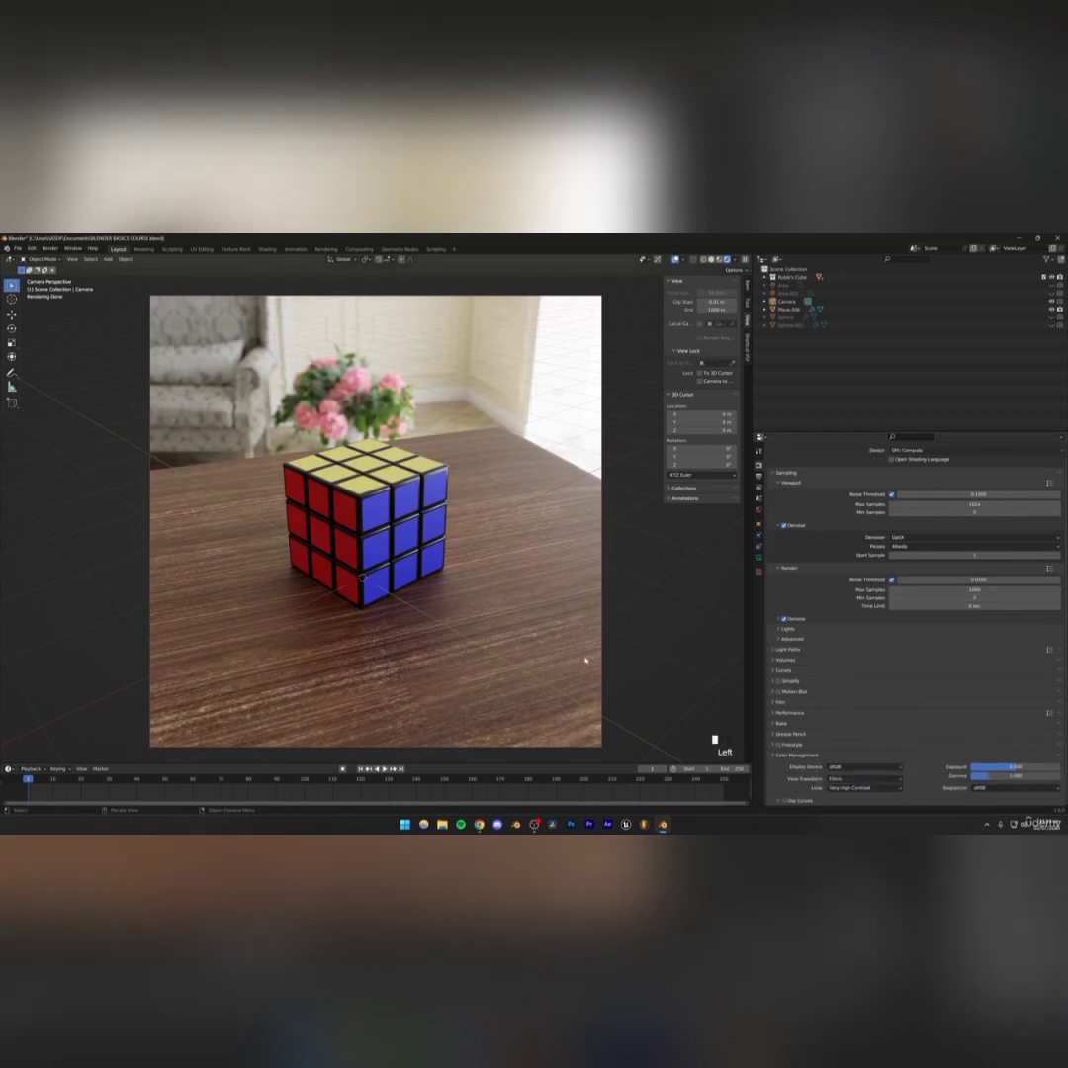
click(855, 788)
click(856, 737)
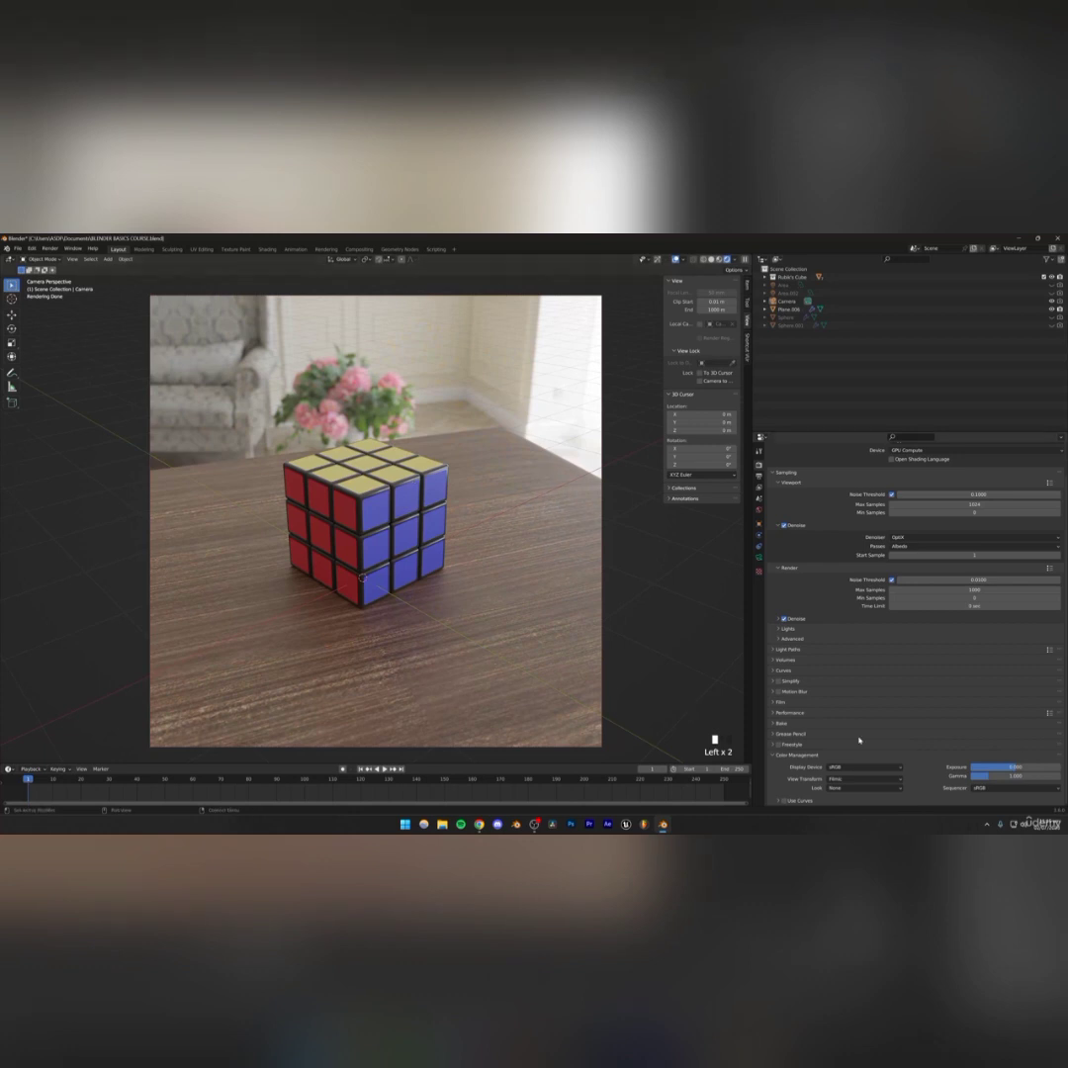
click(855, 788)
click(856, 754)
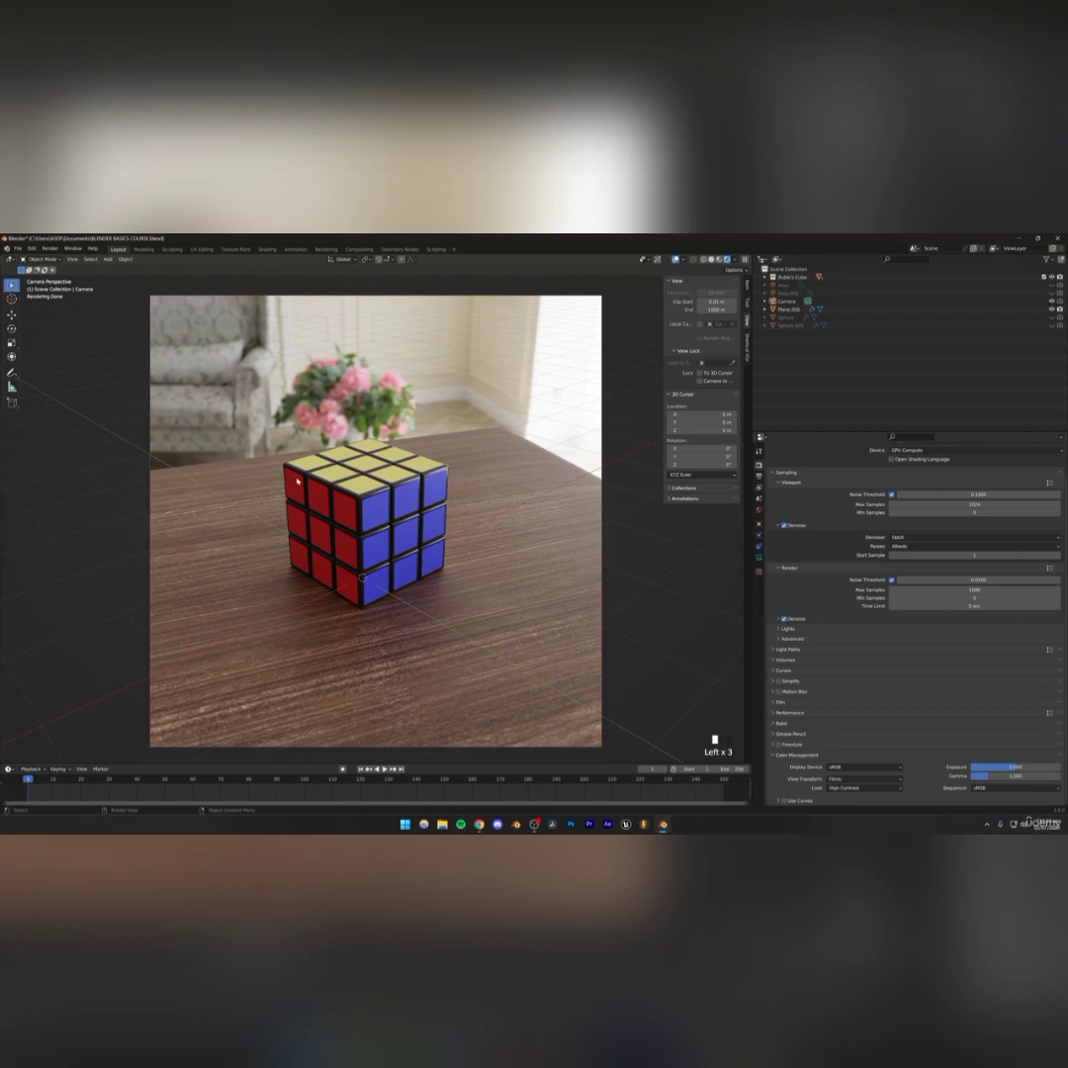
Render the final image from the camera
click(50, 248)
click(65, 260)
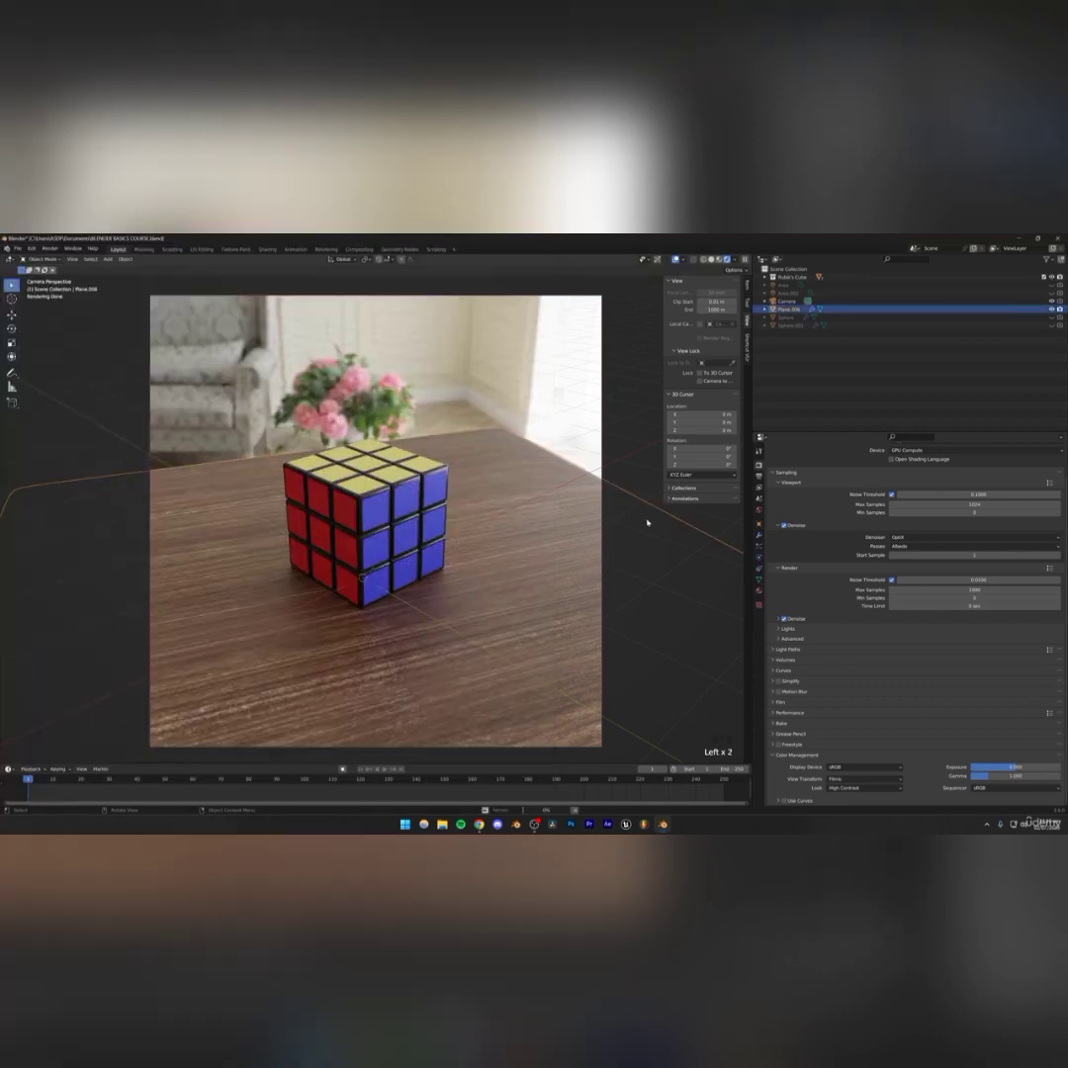
click(648, 521)
click(635, 663)
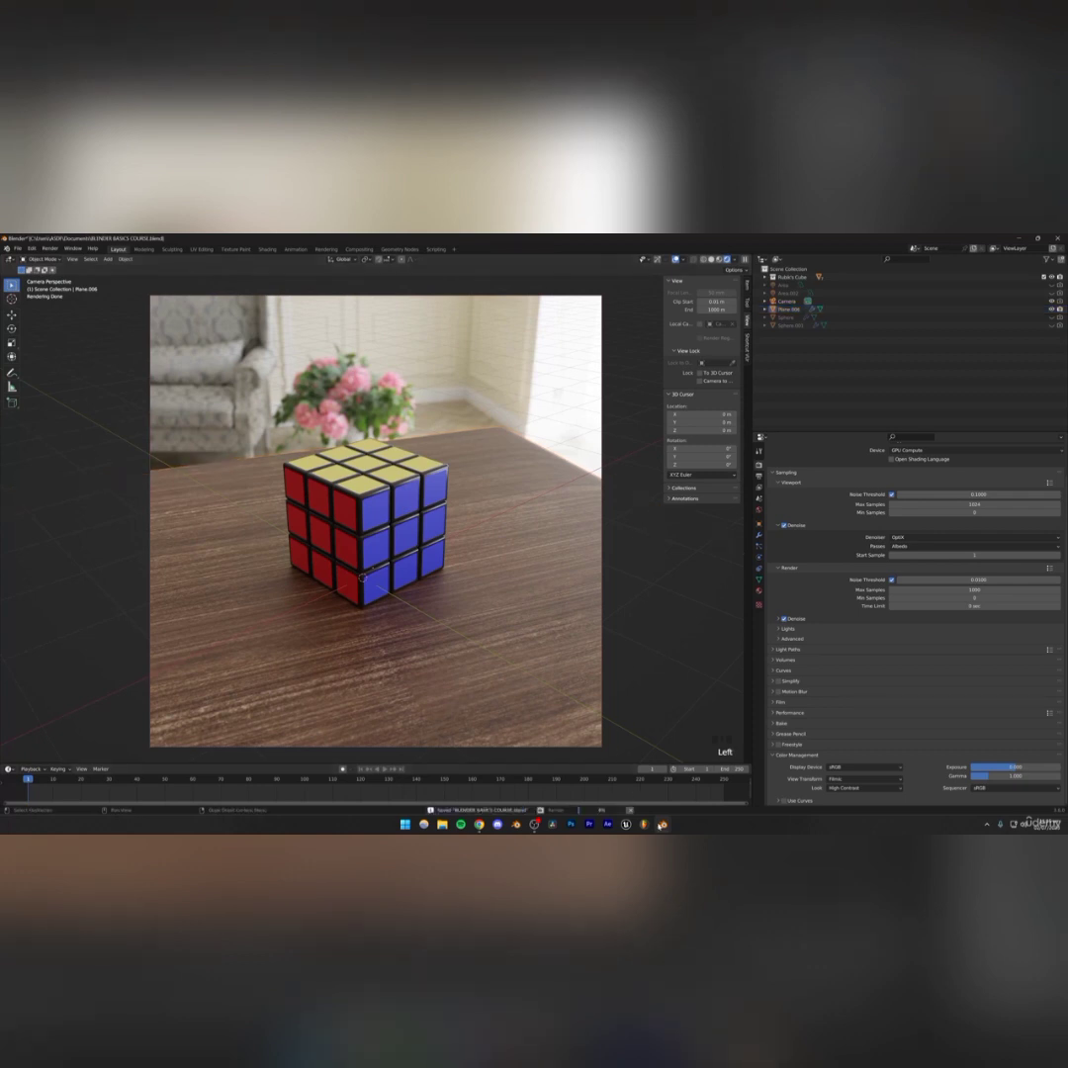
Bring up the render window, reposition it, and zoom in to inspect the rendered cube
mouse_move(664, 825)
click(696, 793)
scroll(277, 546, down, 1)
scroll(277, 546, up, 1)
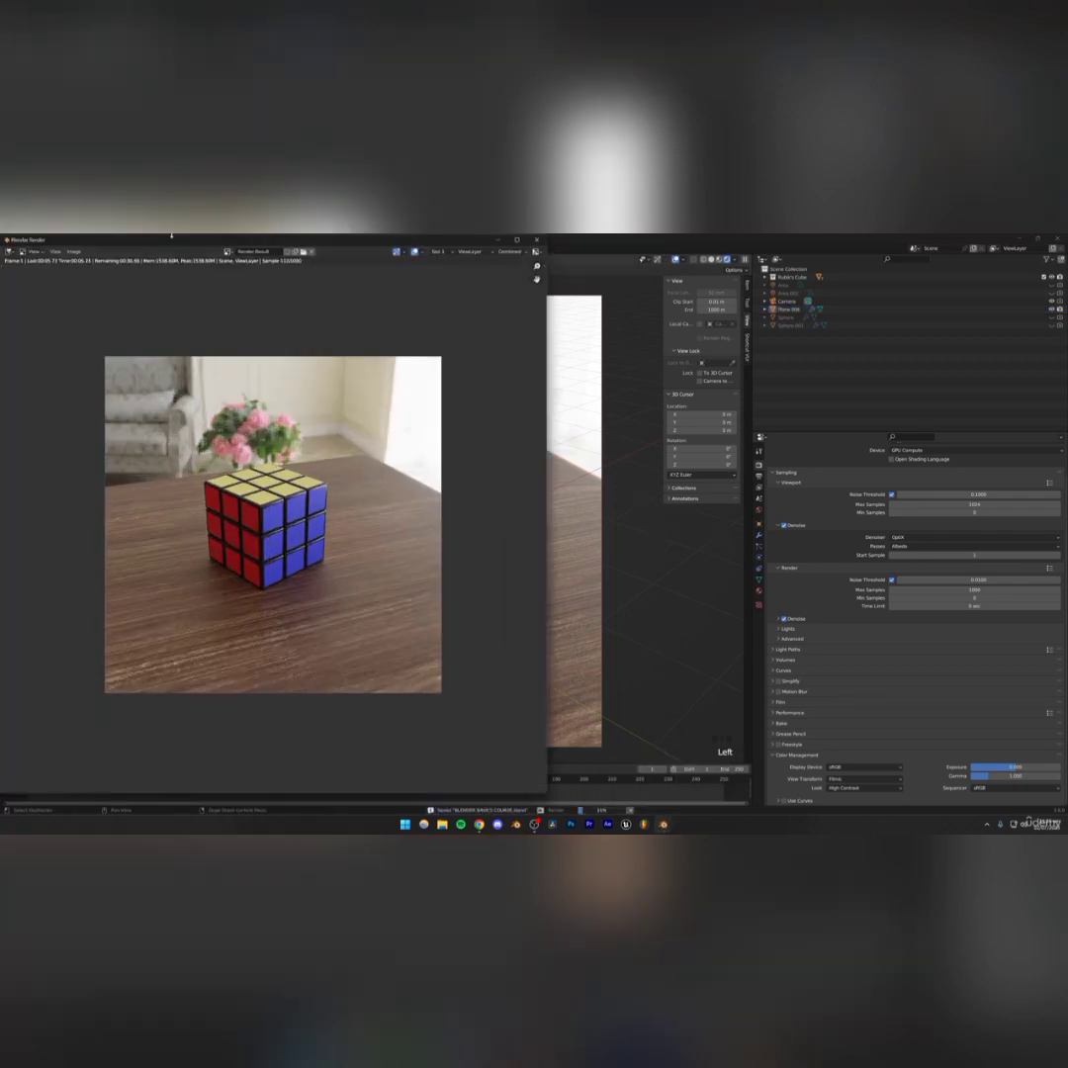
drag(38, 238, 132, 301)
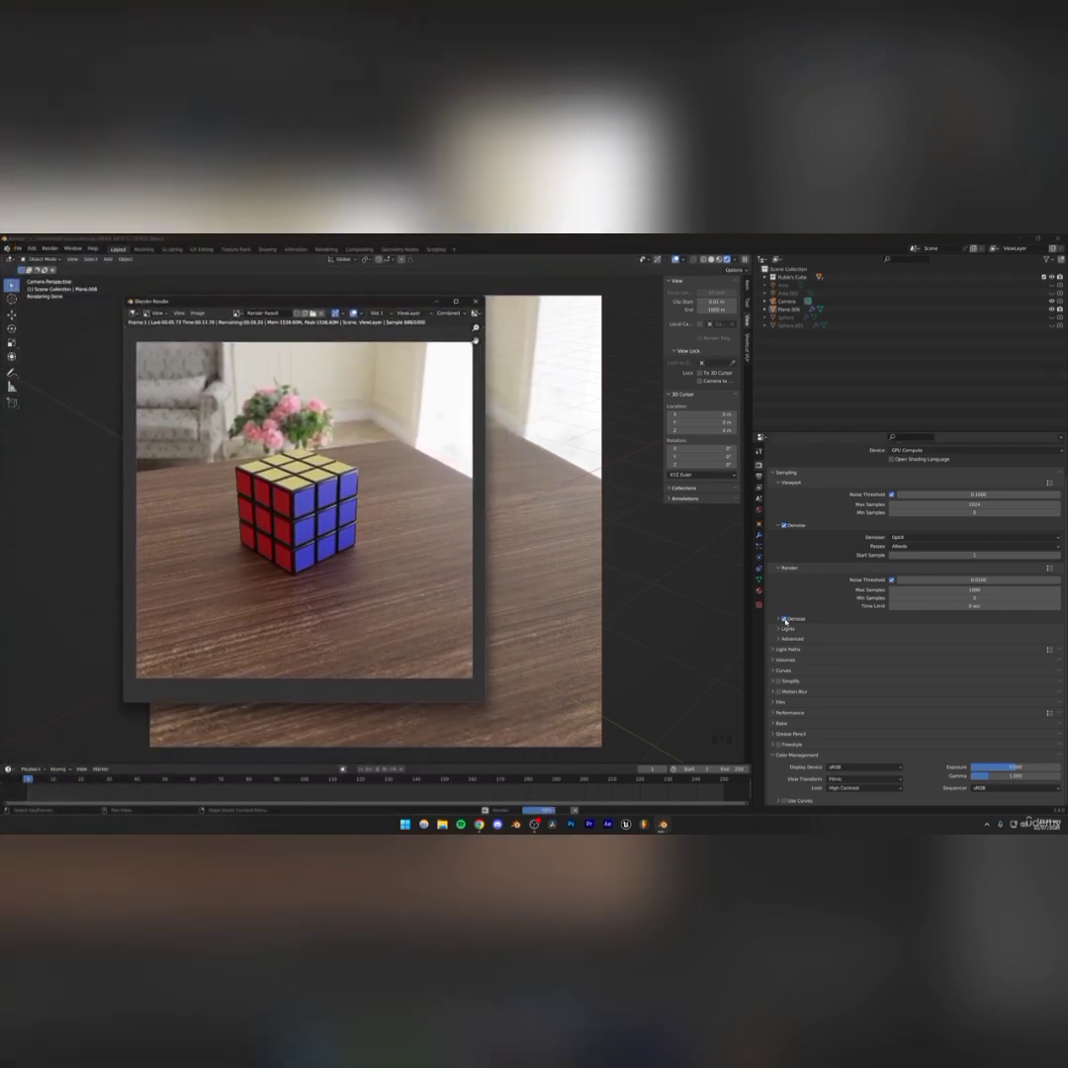
scroll(273, 513, up, 4)
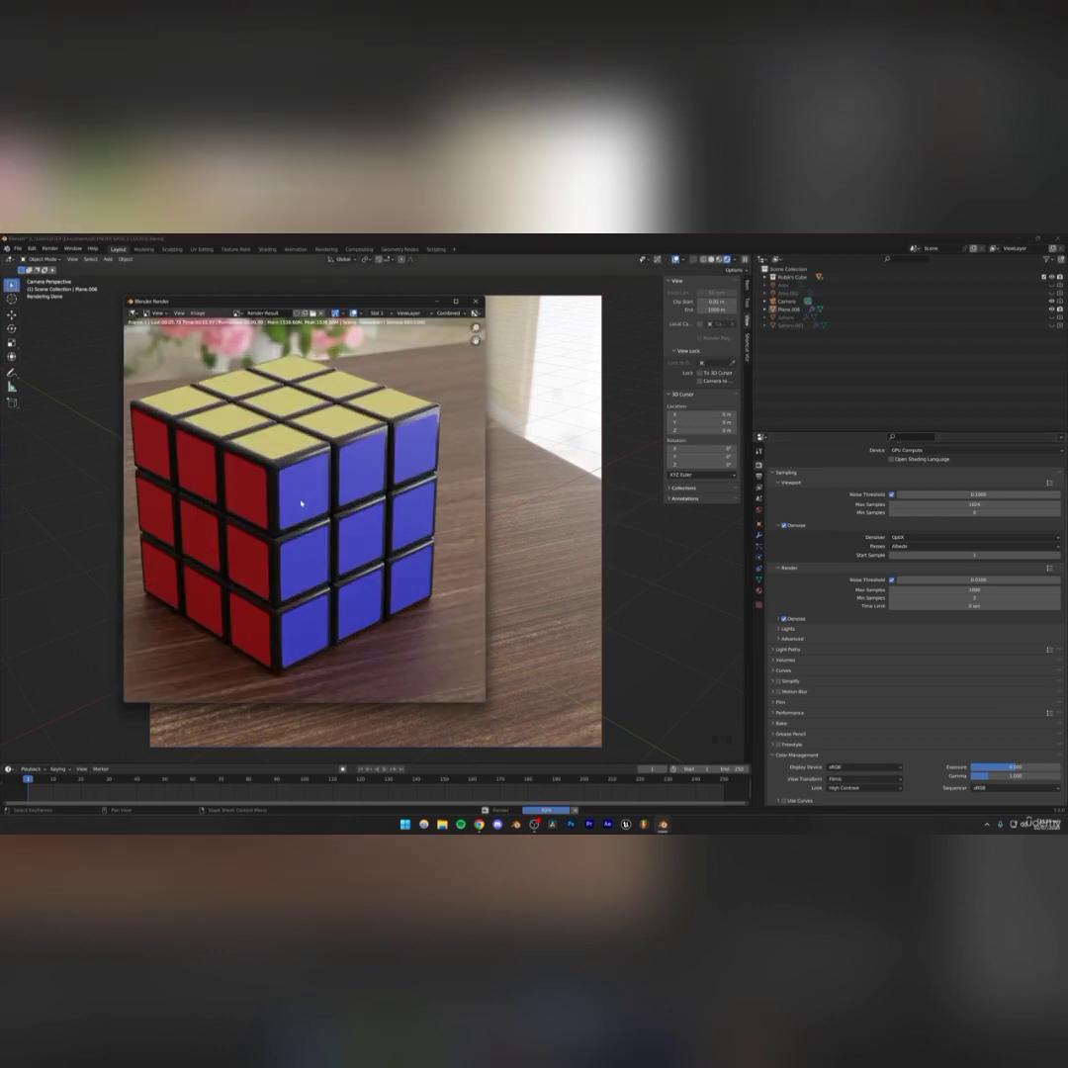
scroll(282, 511, down, 1)
scroll(301, 508, up, 4)
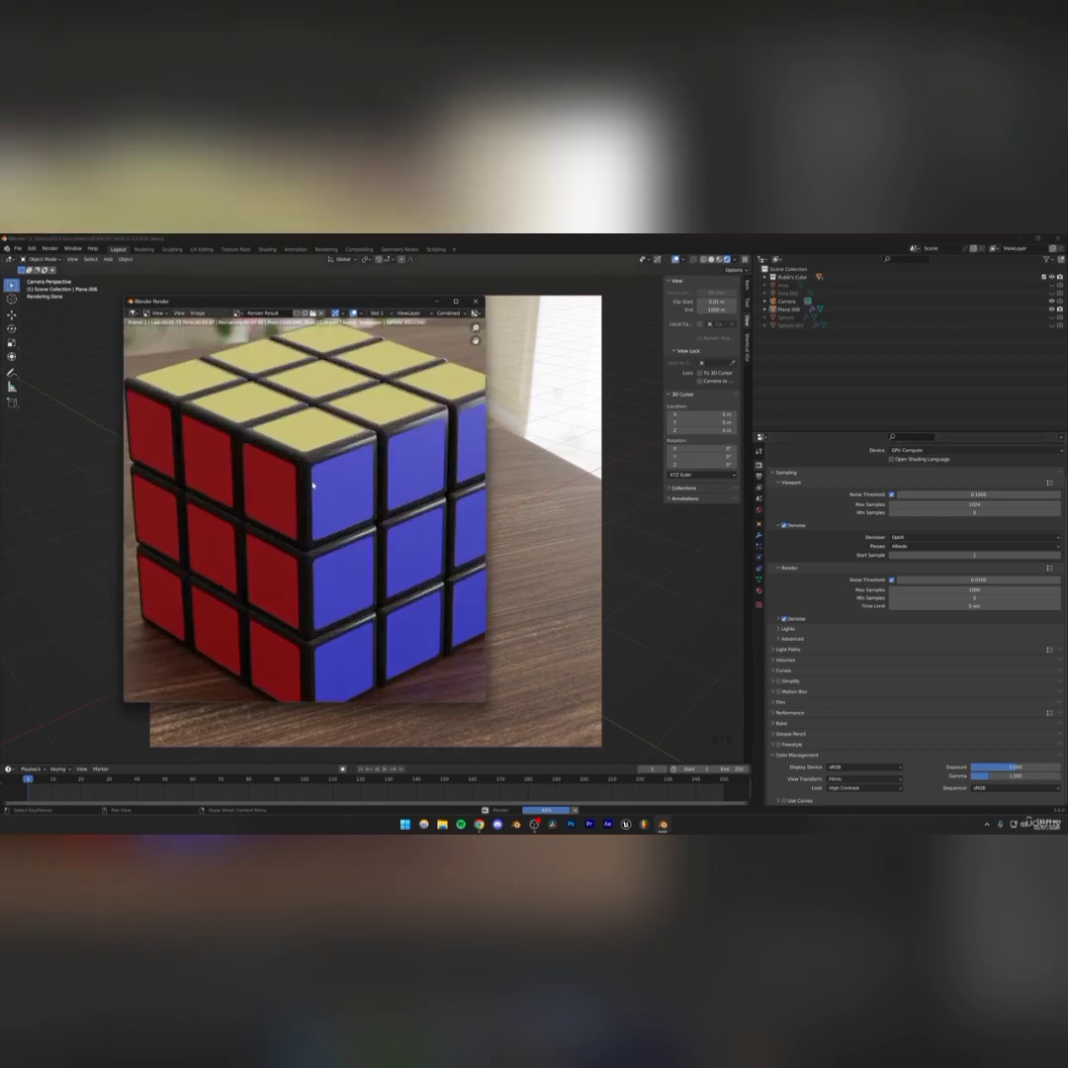
scroll(307, 485, down, 7)
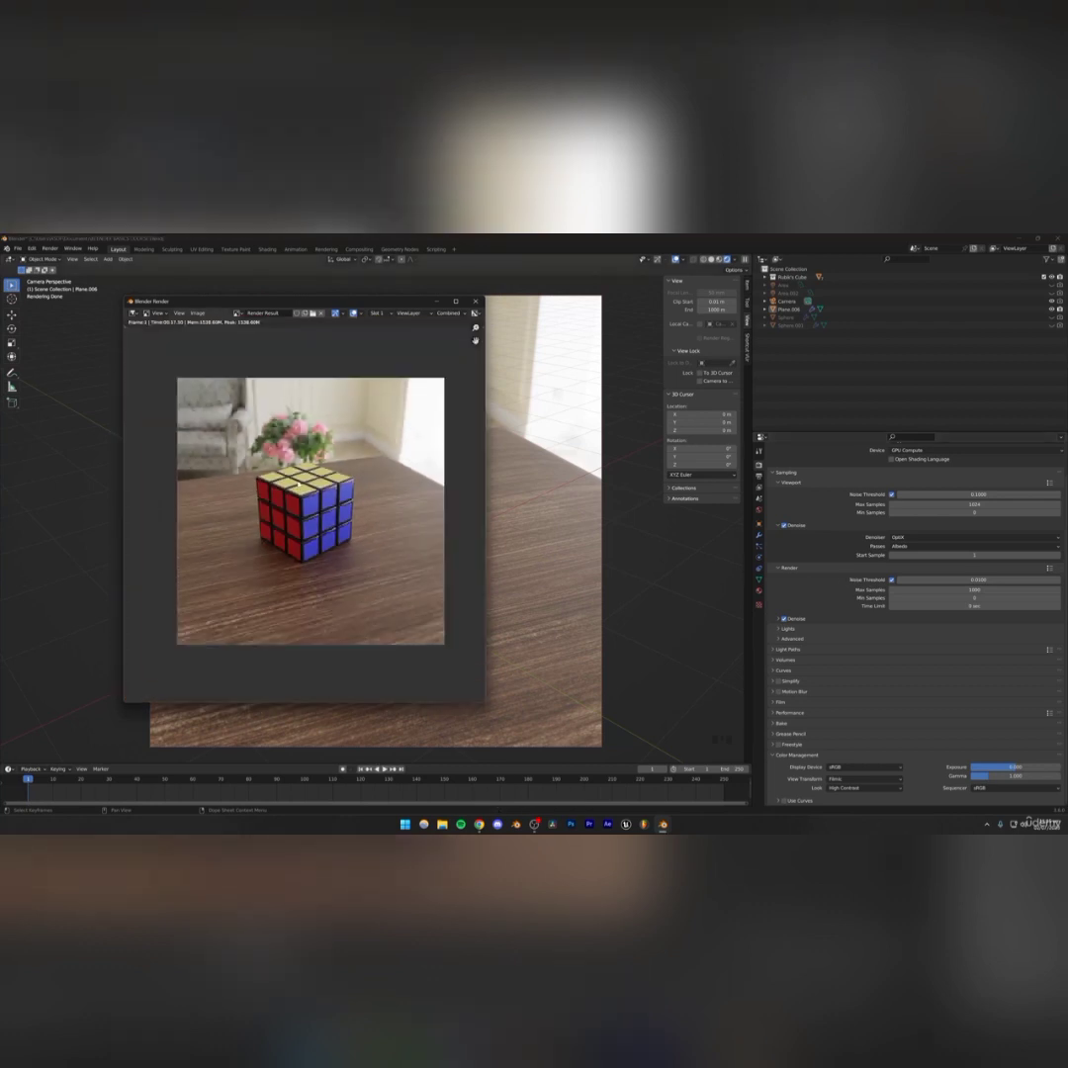
scroll(314, 542, up, 1)
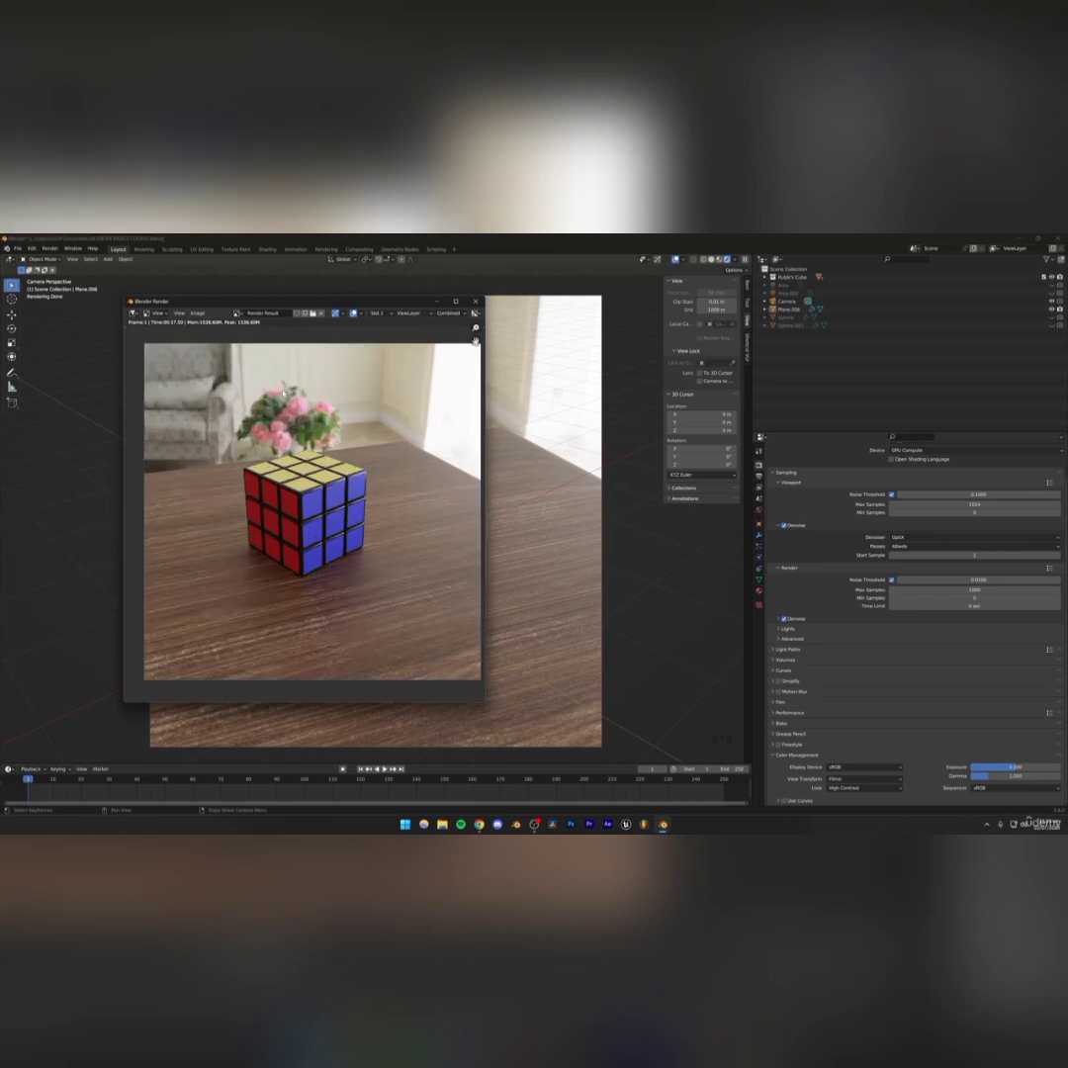
Save the rendered image to the Desktop as rubiks cube course
click(198, 312)
click(212, 393)
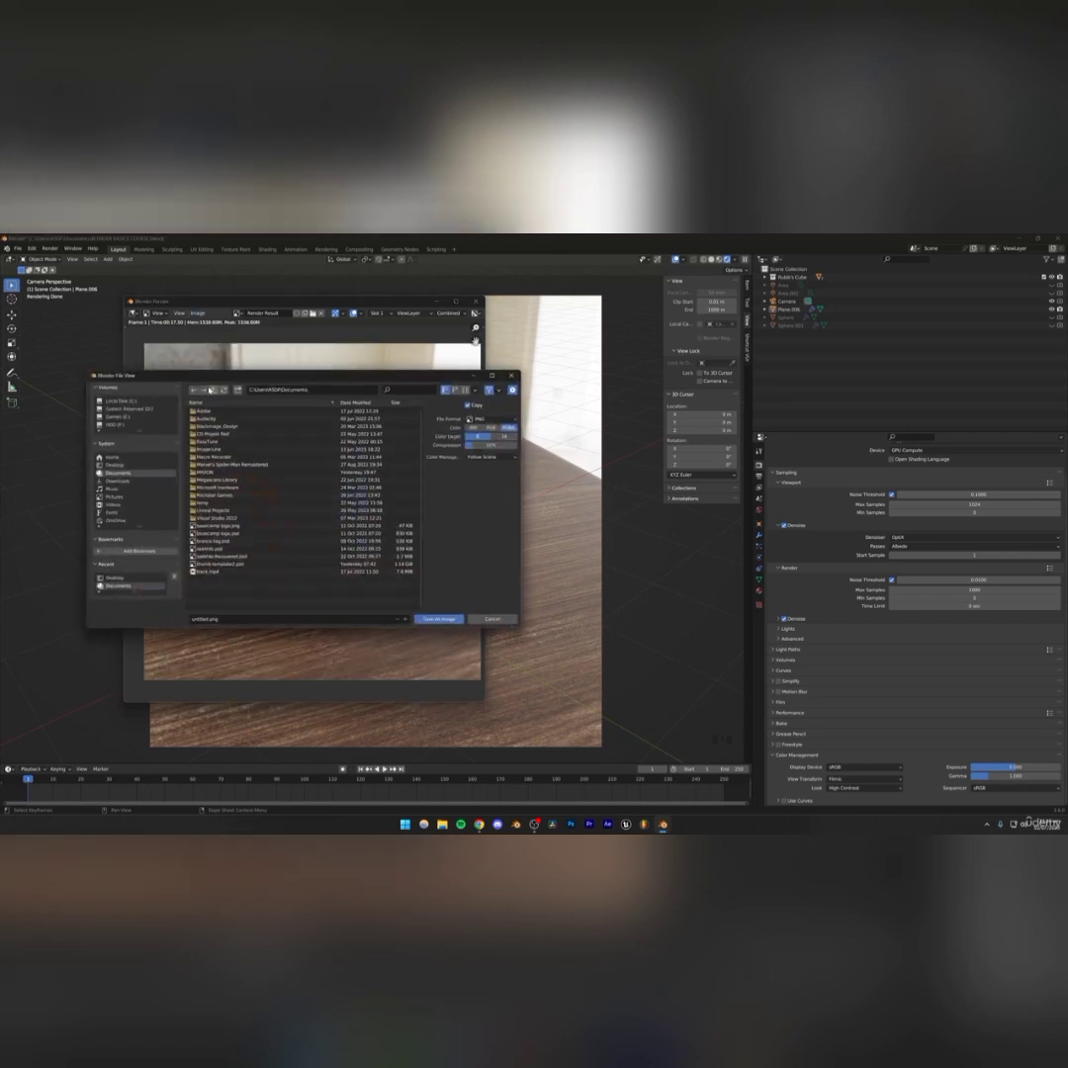
click(130, 465)
click(295, 621)
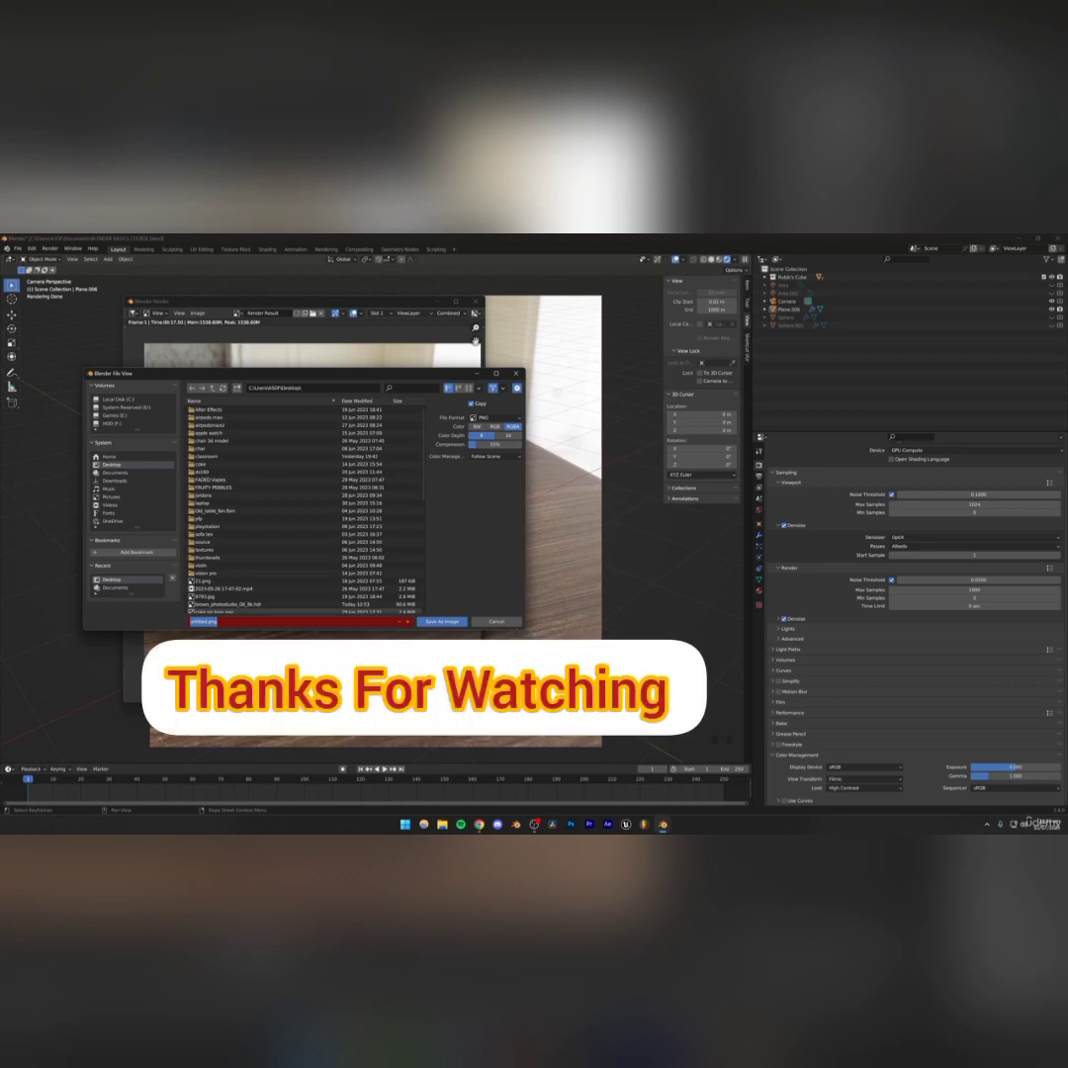
text(rubiks cub)
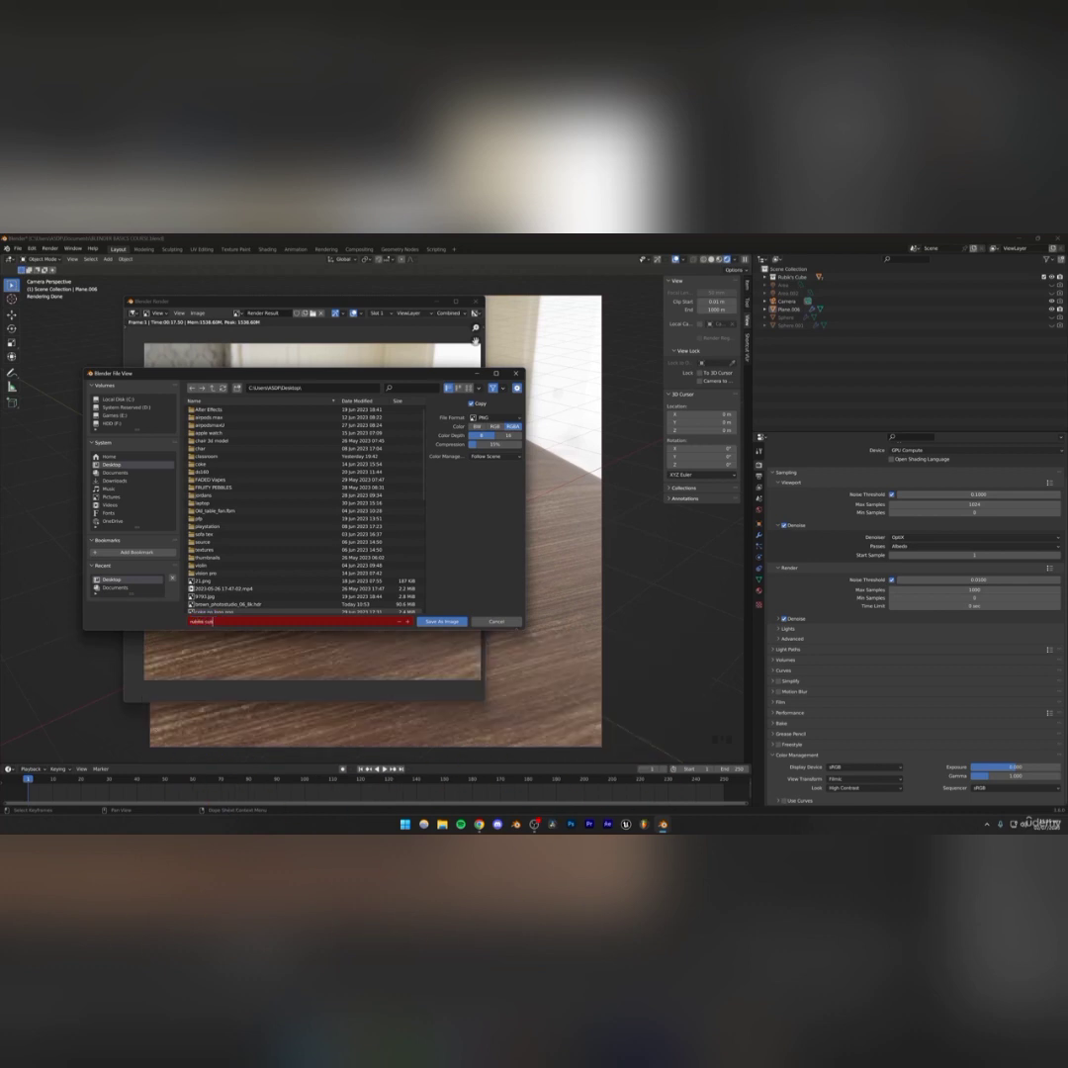
text(e course)
key(Return)
click(426, 621)
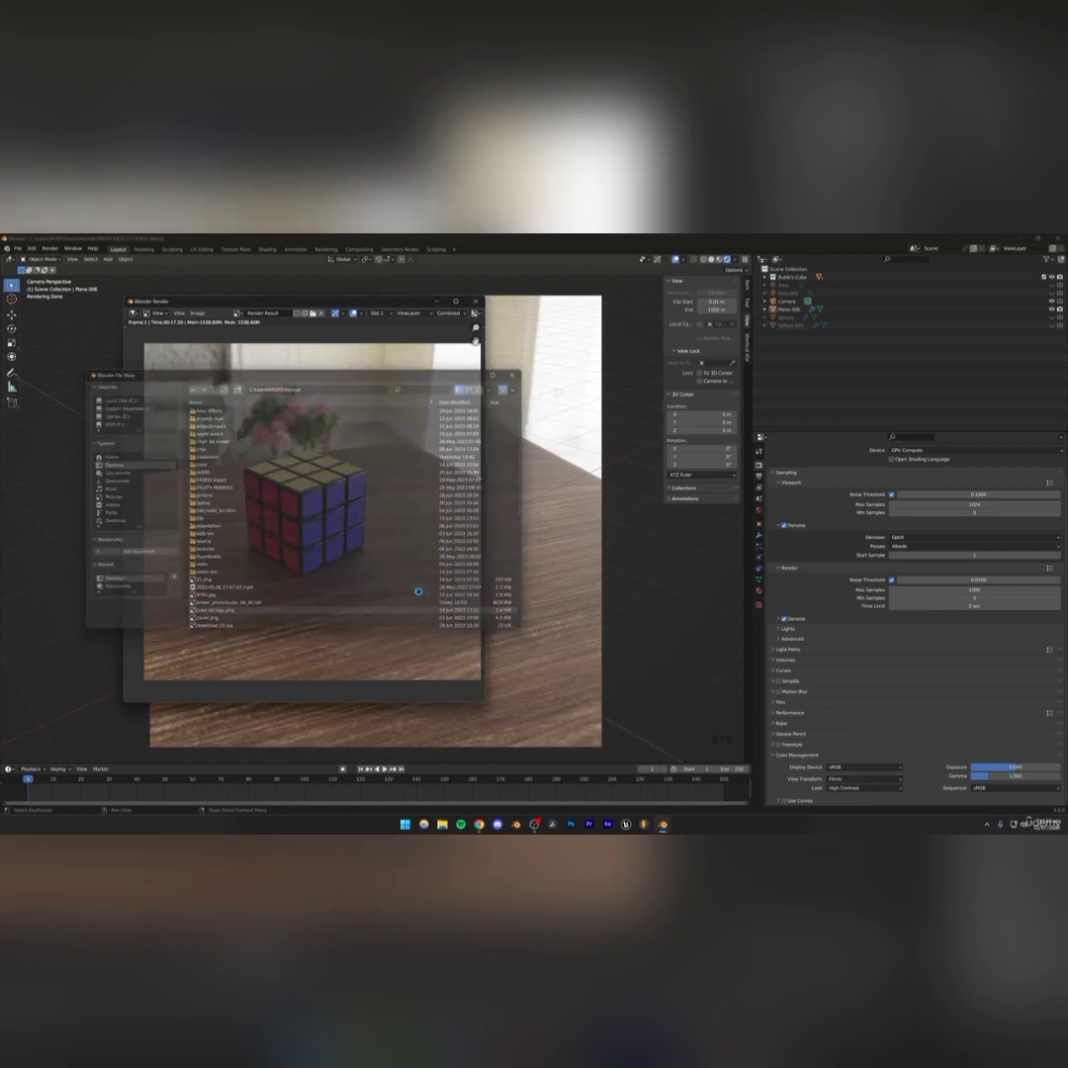
Save the project file again
key(ctrl+s)
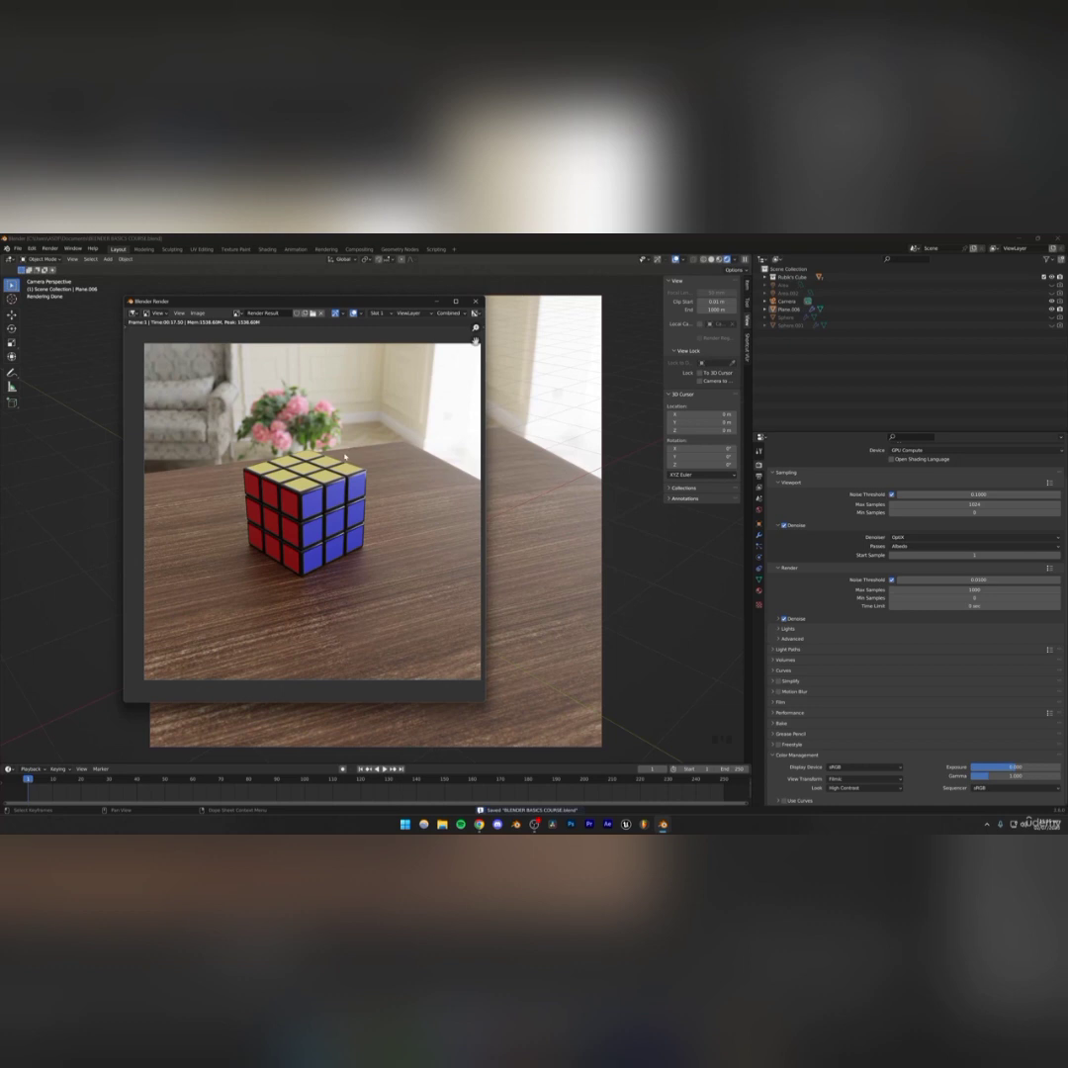
mouse_move(344, 456)
middle_down()
mouse_move(326, 452)
mouse_move(335, 451)
middle_up()
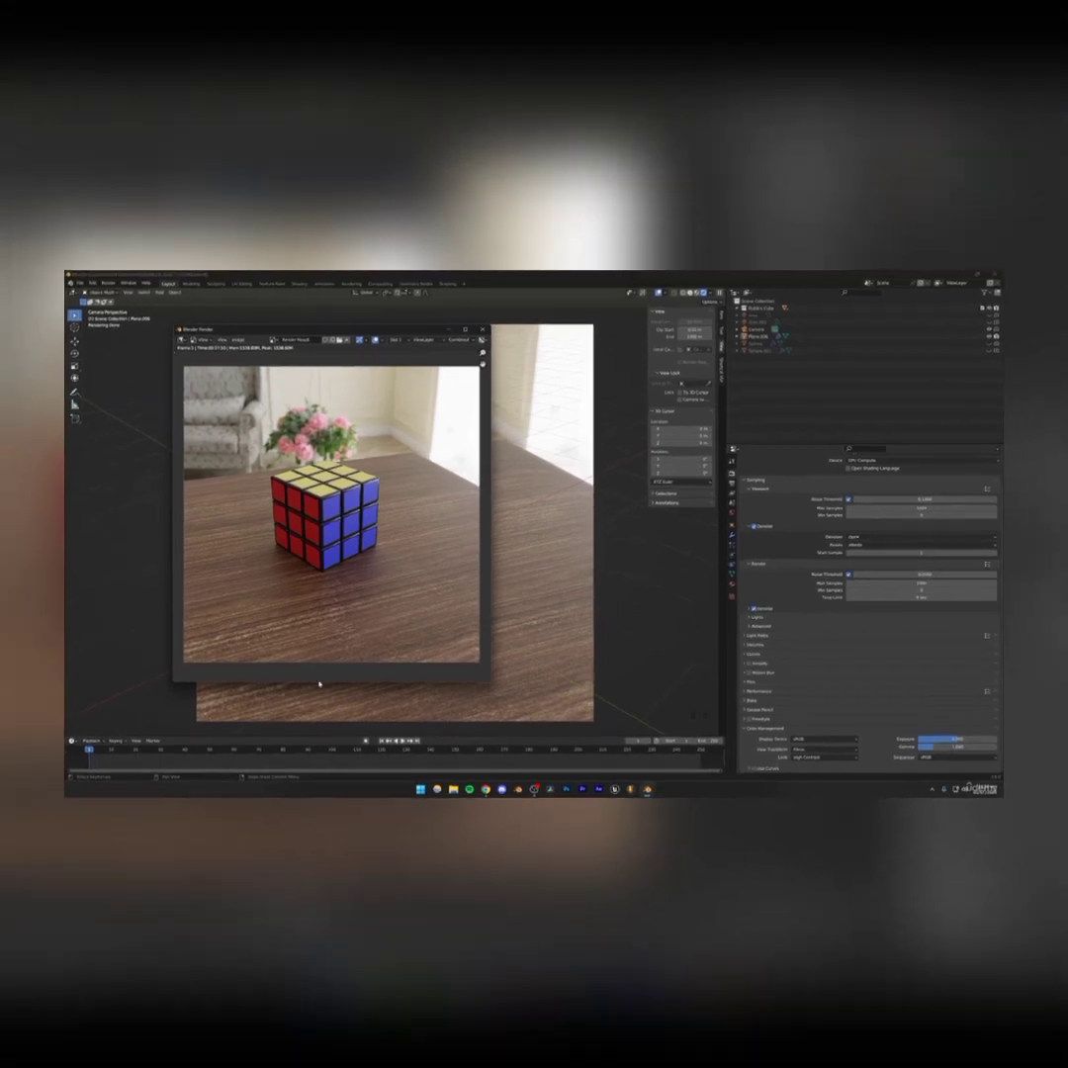
drag(291, 703, 290, 679)
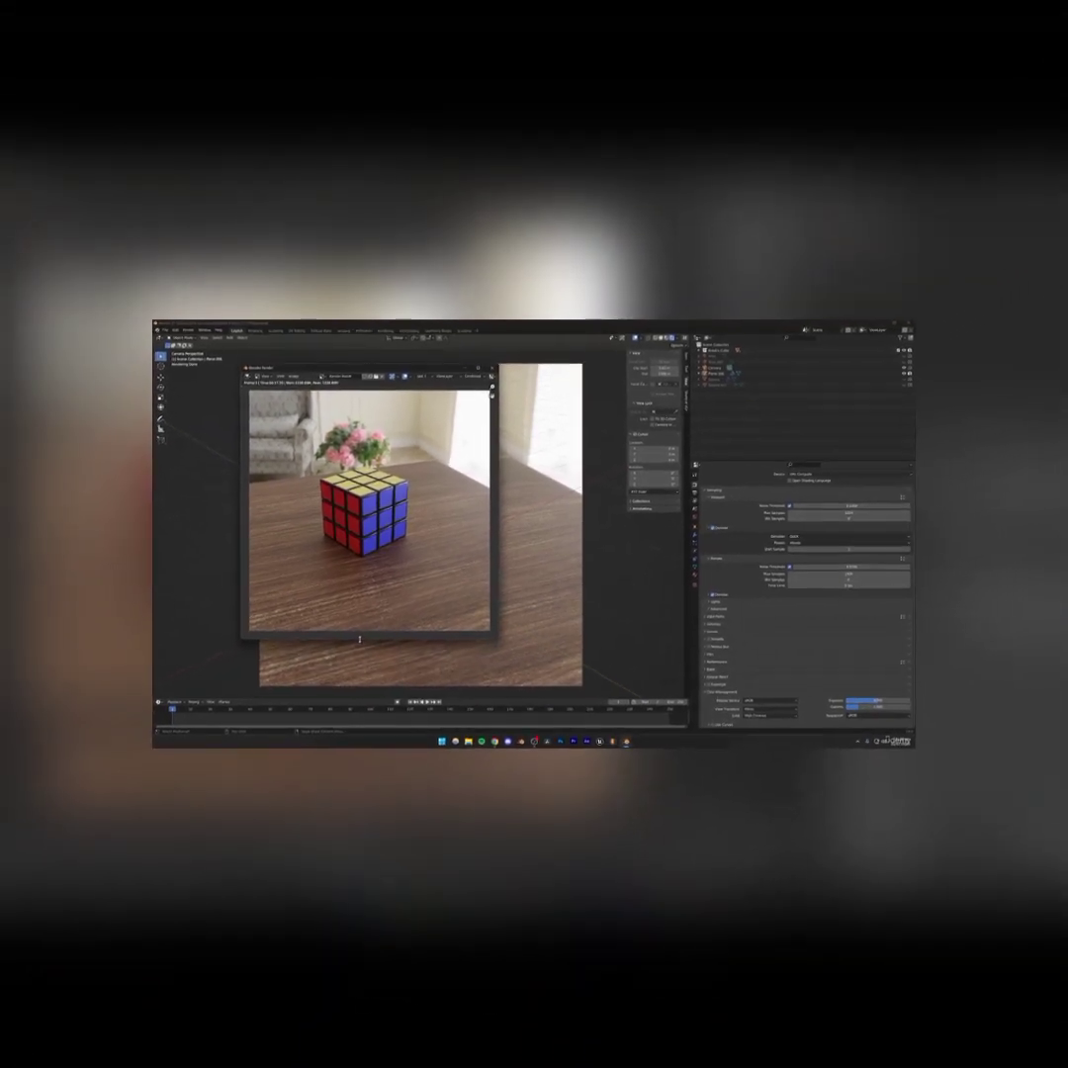